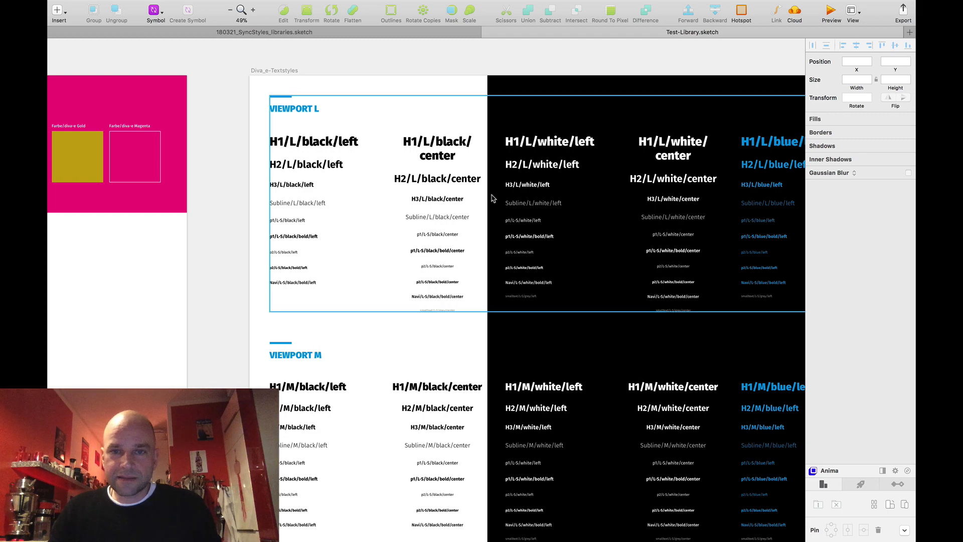
Look over the text styles, shared styles and Material-Icons artboards of the Test-Library document
scroll(259, 187, "down", 3)
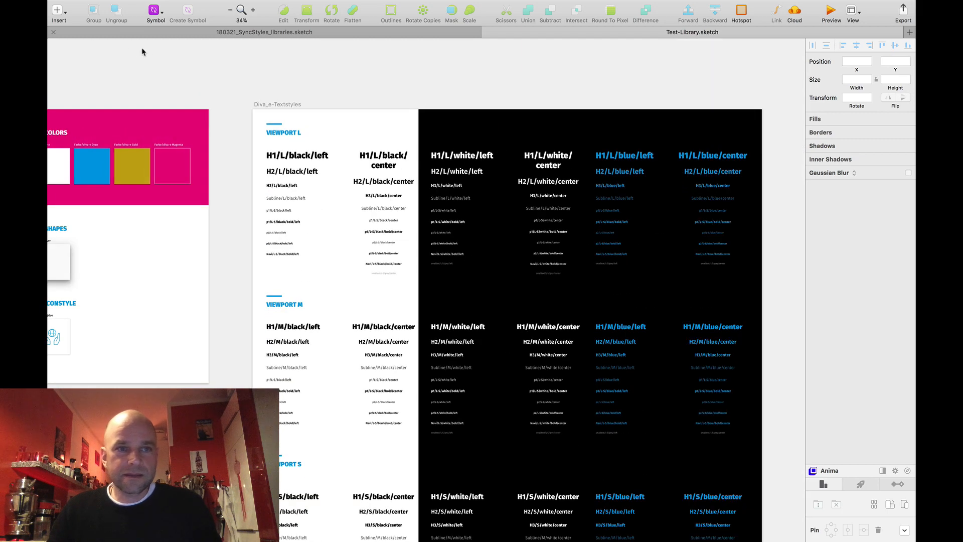
scroll(142, 52, "left", 10)
scroll(258, 78, "up", 2)
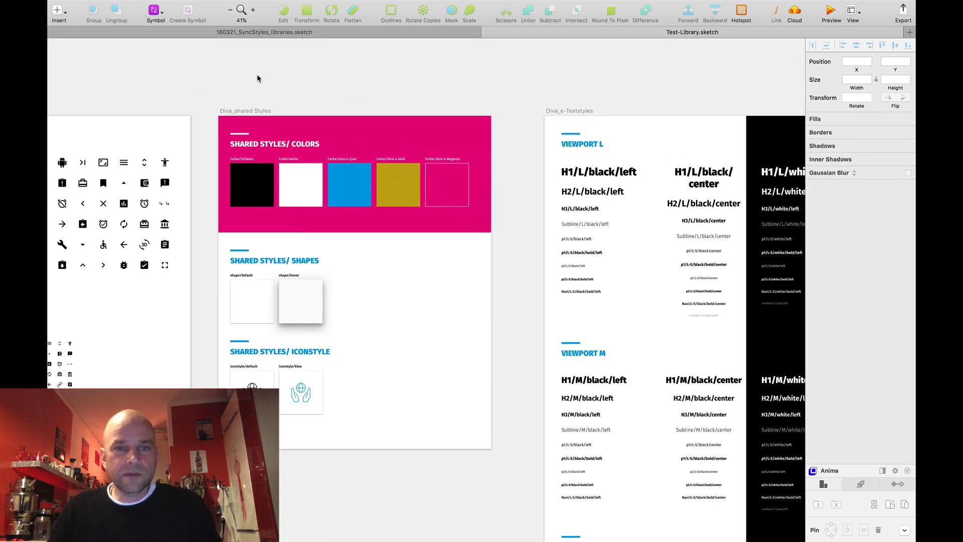
scroll(257, 78, "up", 2)
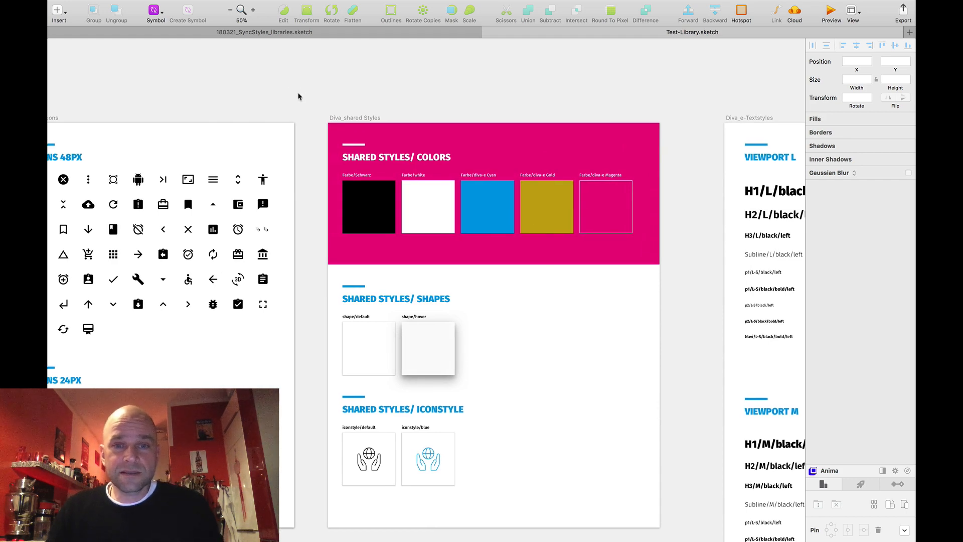
scroll(298, 96, "left", 3)
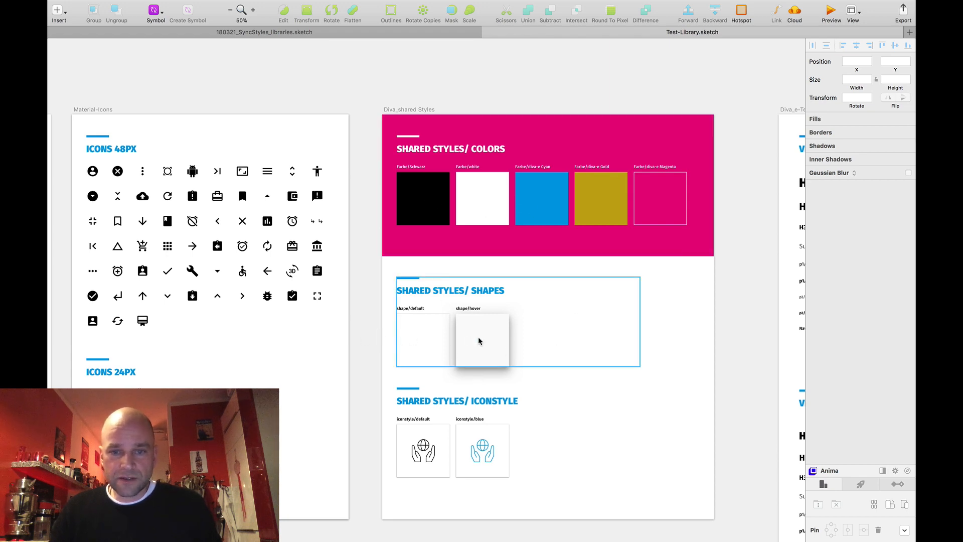
scroll(207, 106, "up", 2)
left_click_drag(173, 112, 328, 91)
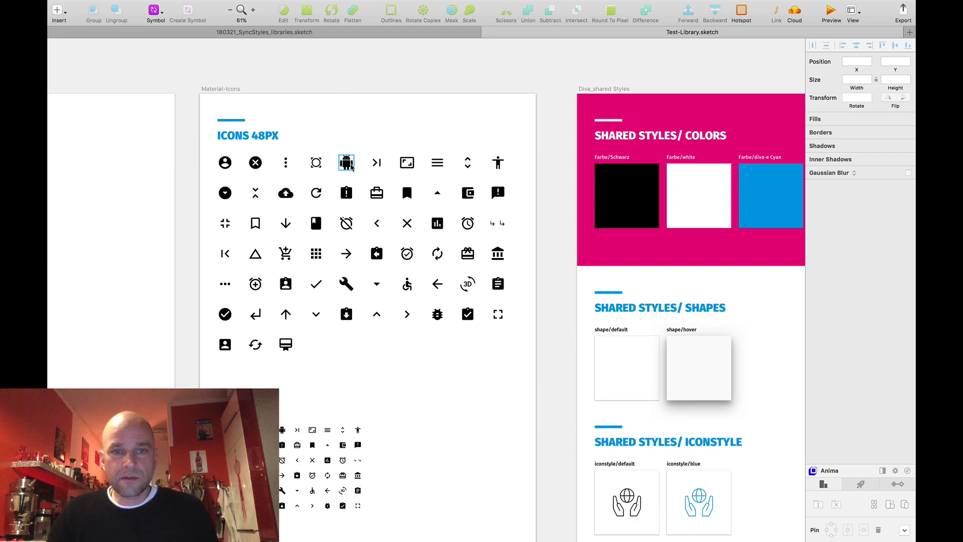
Override the colour of the 48px android icon with color/diva-e Cyan and of the 48px aspect_ratio icon with color/diva-e Magenta
left_click(346, 163)
left_click(846, 214)
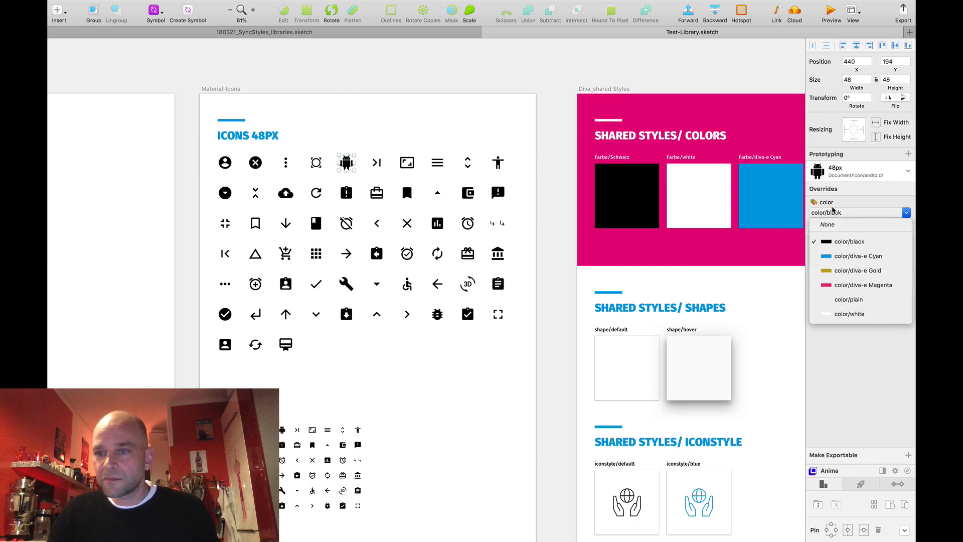
left_click(847, 256)
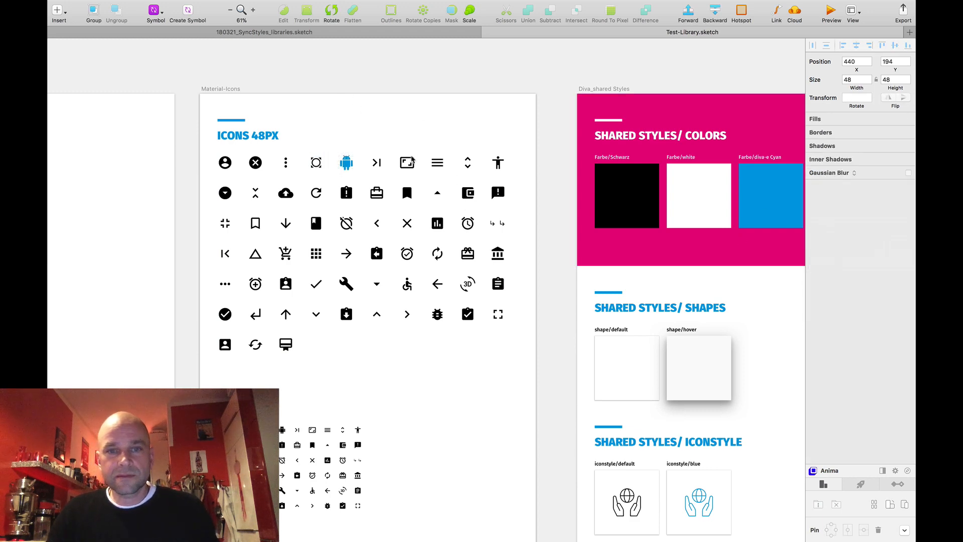
left_click(407, 163)
left_click(859, 213)
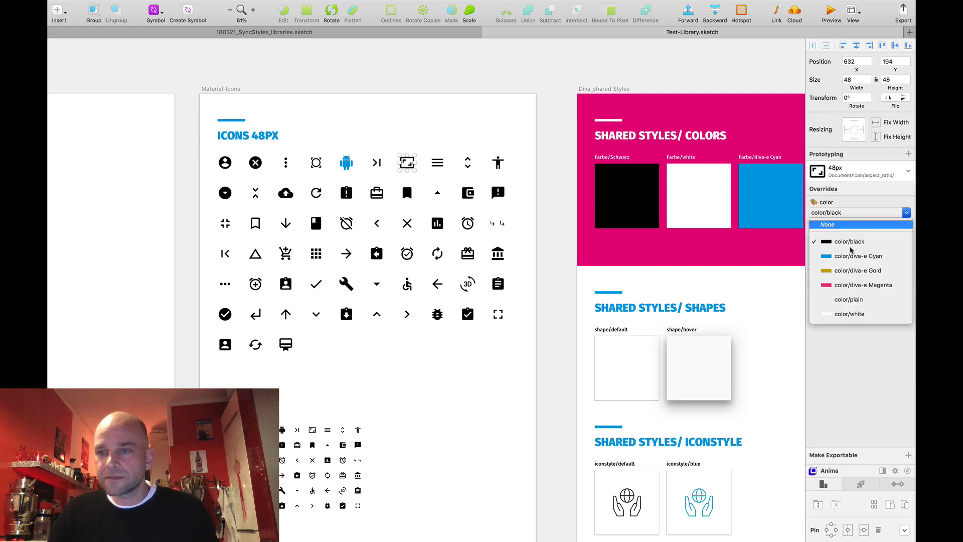
left_click(353, 91)
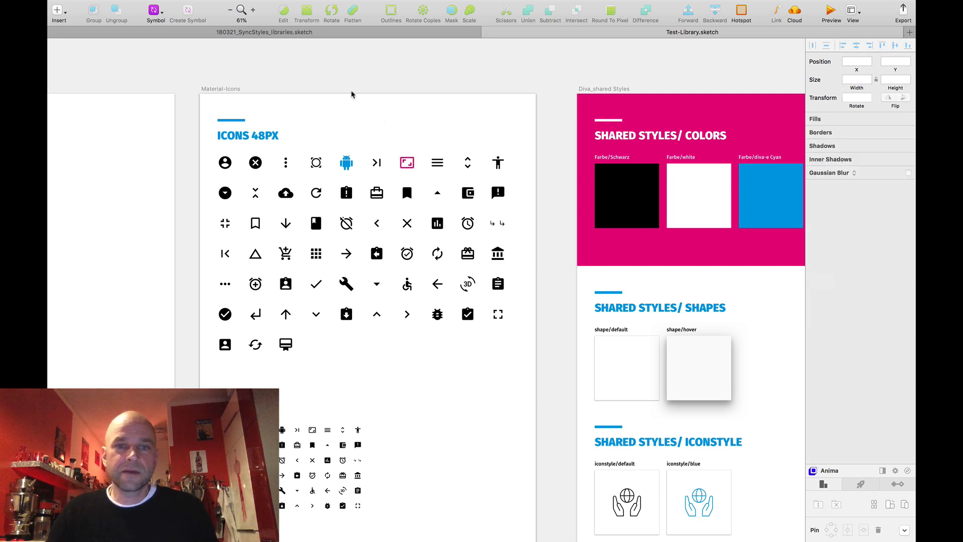
Change the text override of the blue icon button on the Buttons artboard to "Button with icon longer text"
scroll(351, 91, "down", 4)
left_click_drag(219, 86, 421, 85)
scroll(293, 85, "up", 4)
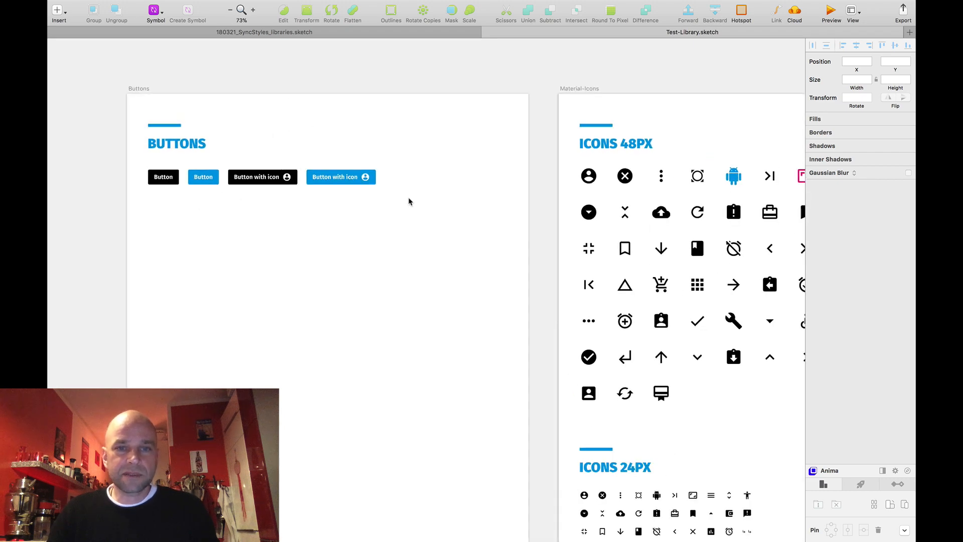
scroll(379, 213, "right", 2)
left_click(316, 172)
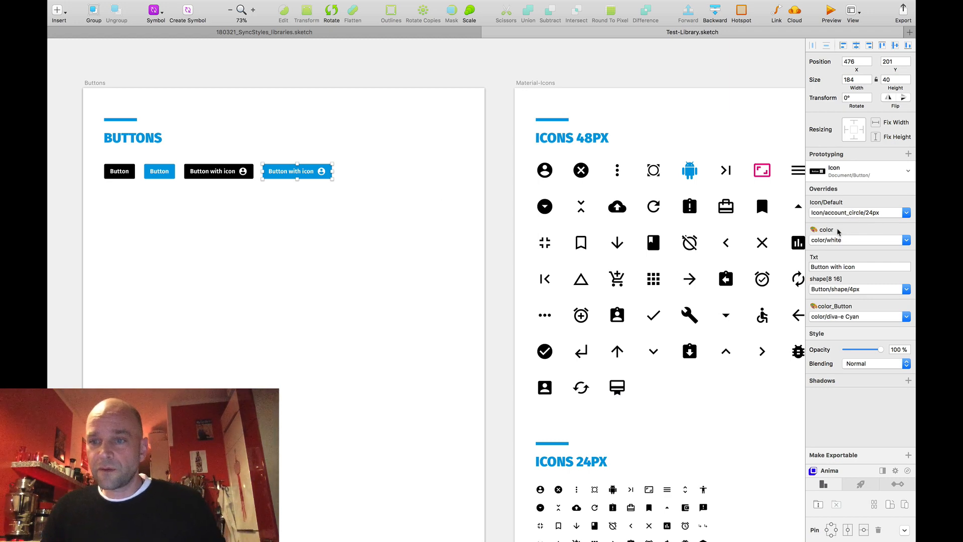
left_click(825, 267)
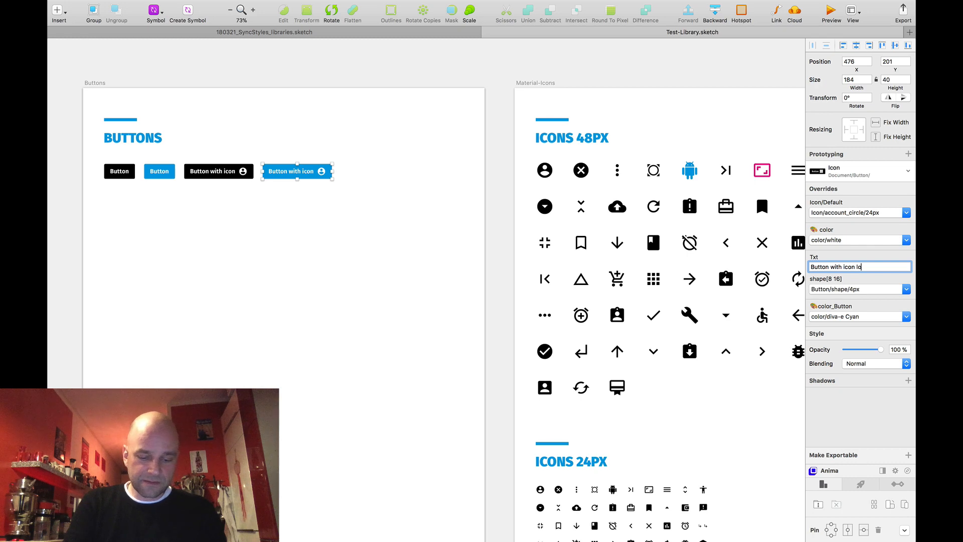
type("longer t")
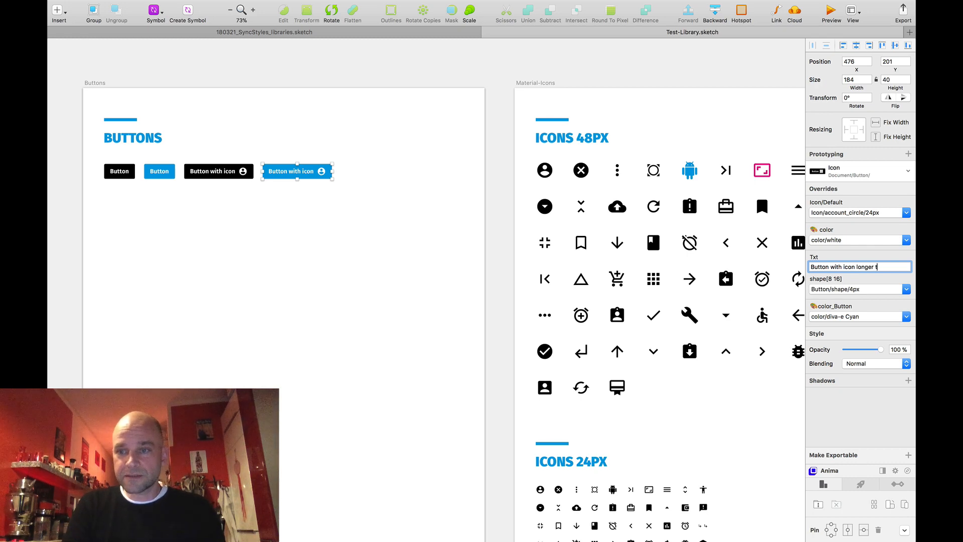
type("e")
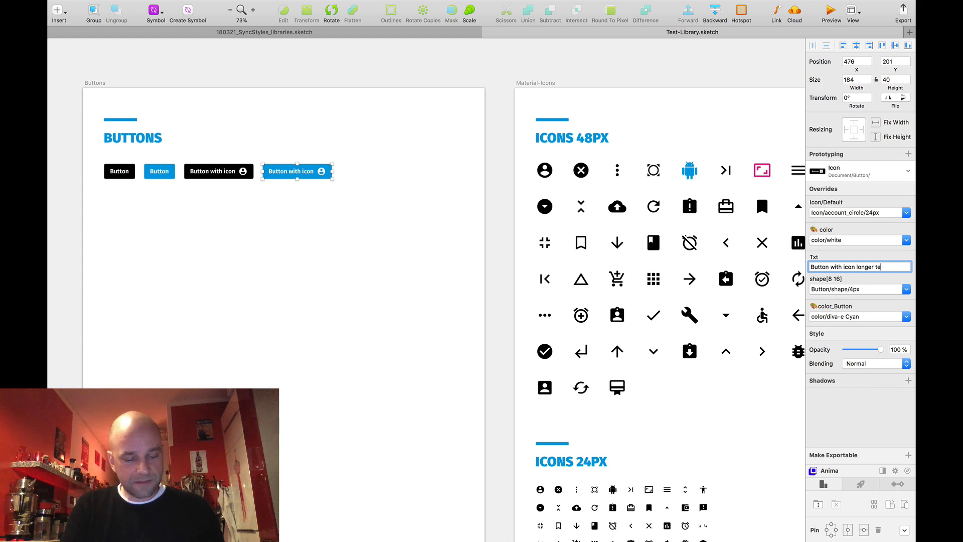
type("st")
key("Return")
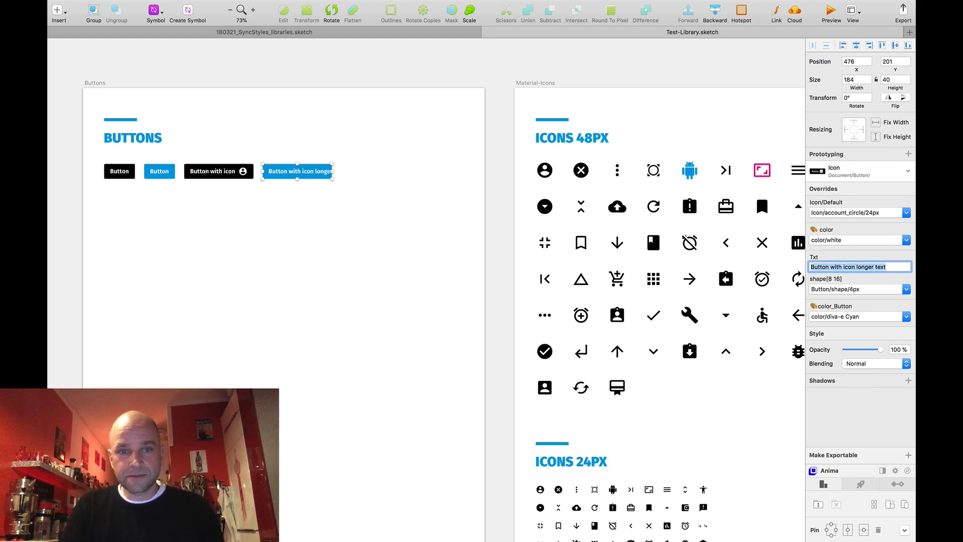
left_click(318, 217)
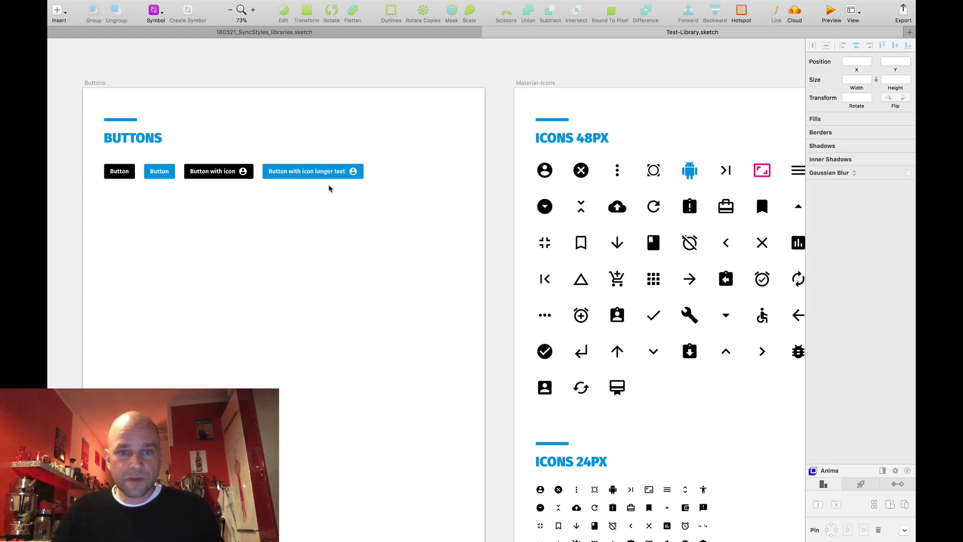
Swap the blue button's icon override to Icon/alarm/24px and deselect the button
scroll(329, 187, "up", 5)
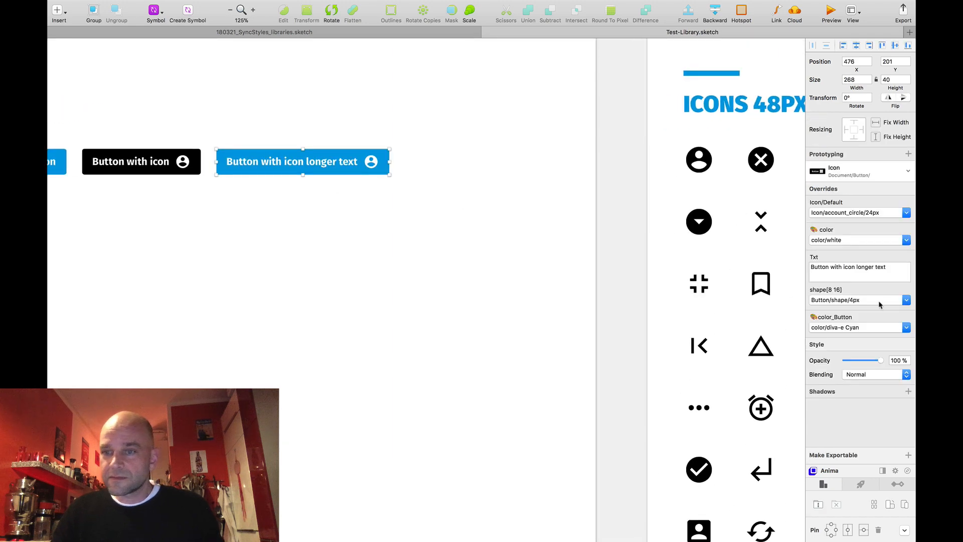
left_click(851, 241)
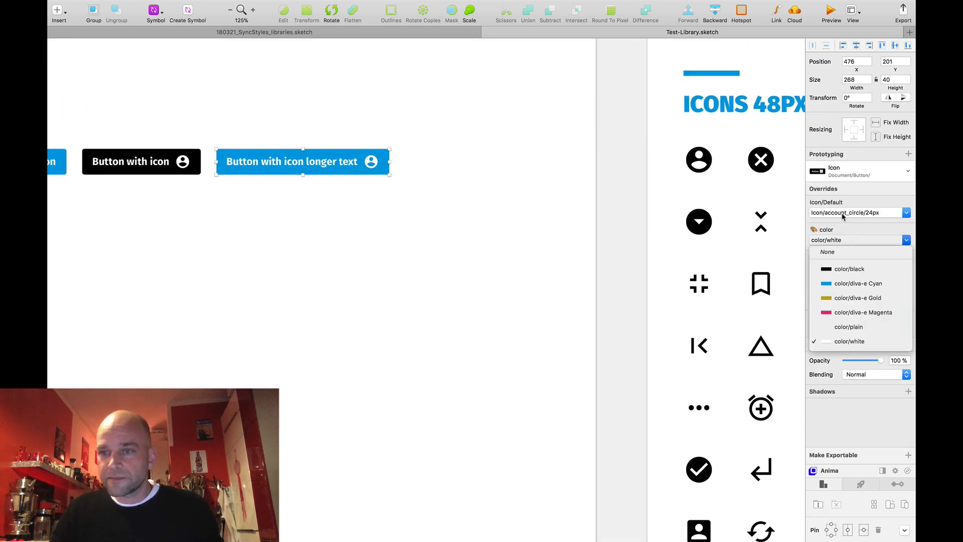
left_click(843, 216)
left_click(844, 214)
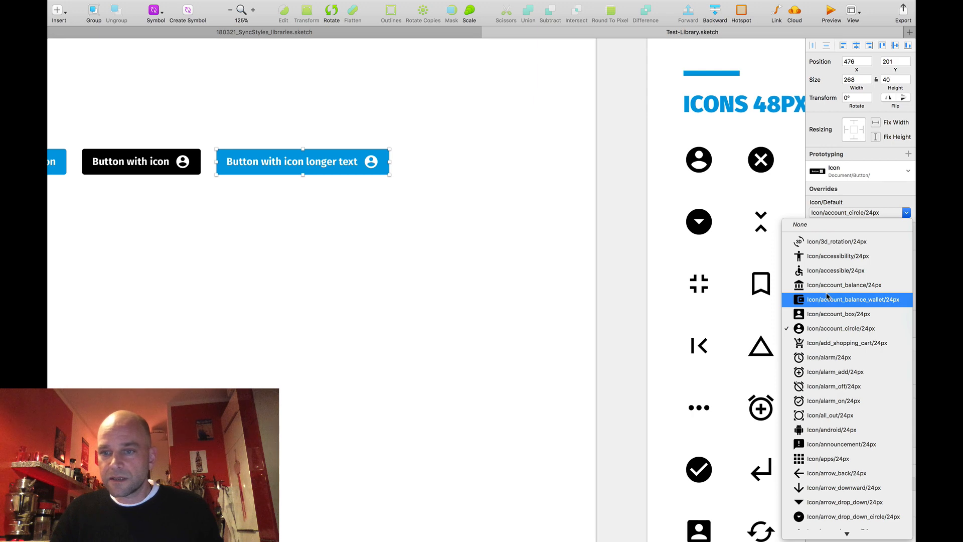
left_click(807, 358)
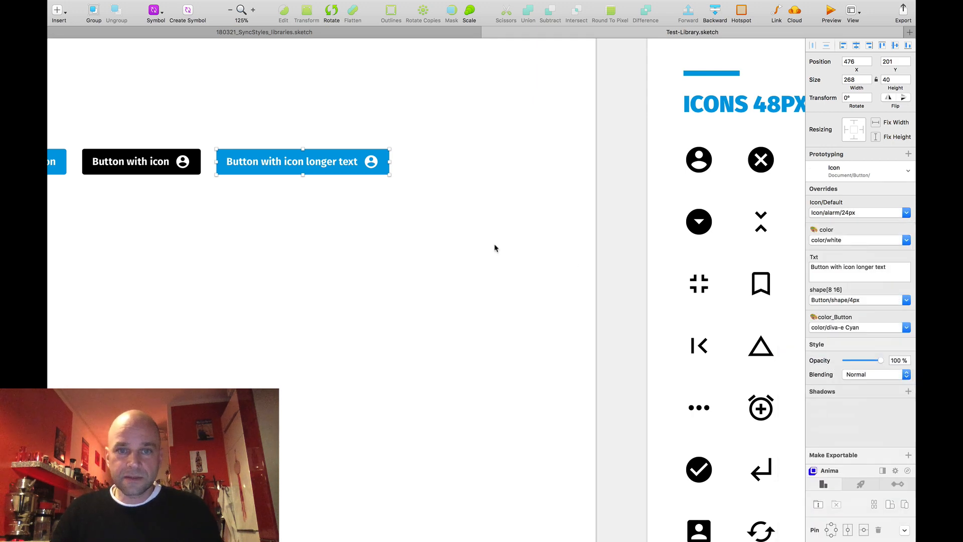
scroll(308, 218, "down", 3)
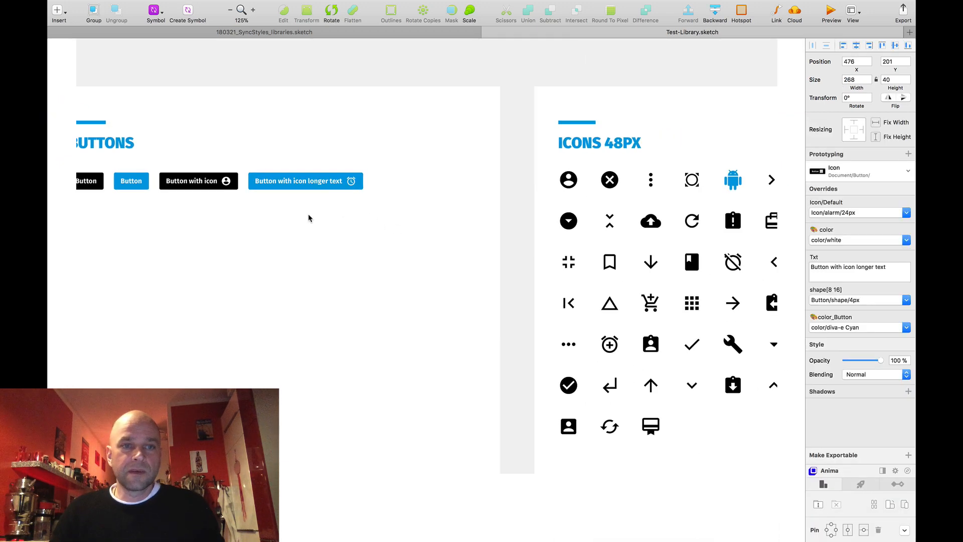
scroll(308, 217, "down", 5)
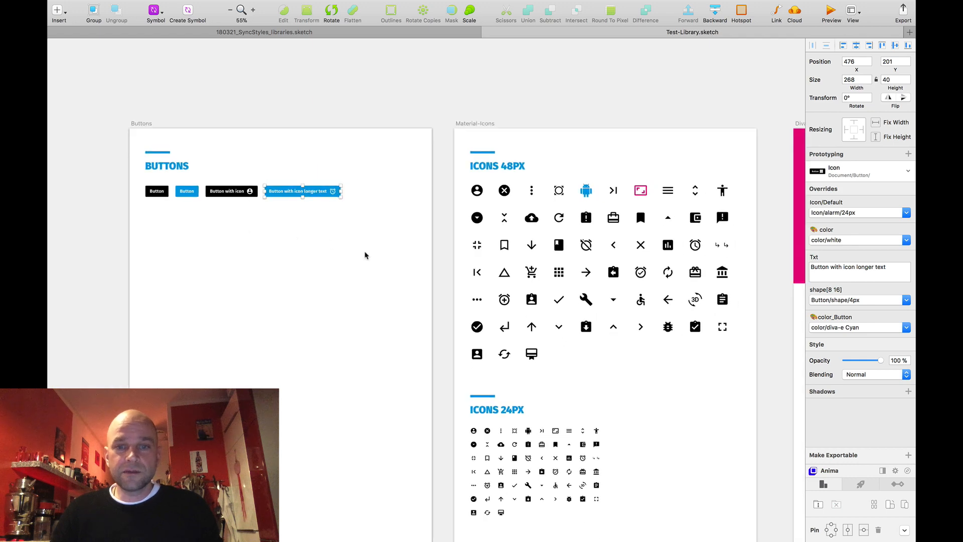
scroll(364, 256, "down", 2)
left_click_drag(366, 273, 275, 254)
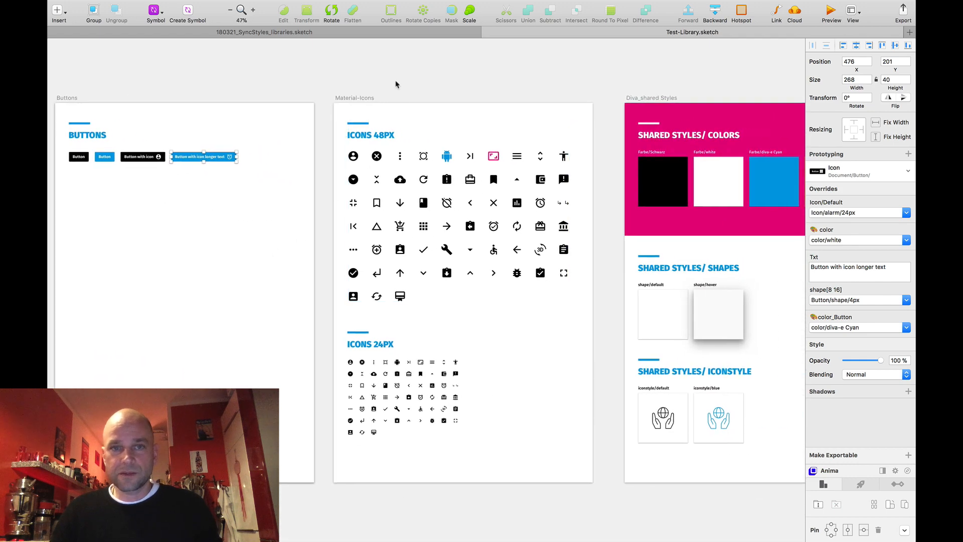
left_click(357, 56)
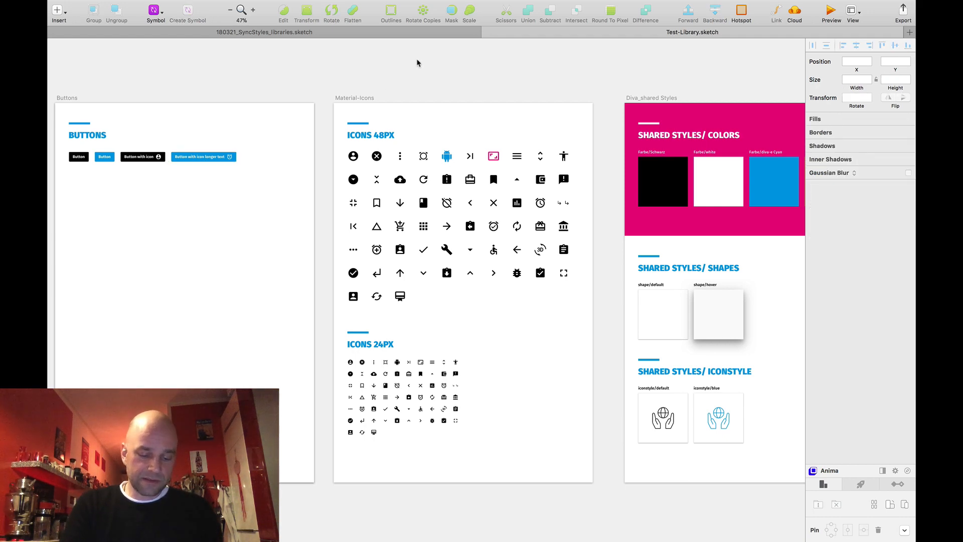
Create a new document and insert the 48px alarm_on icon symbol from the Test-Library
key("super+n")
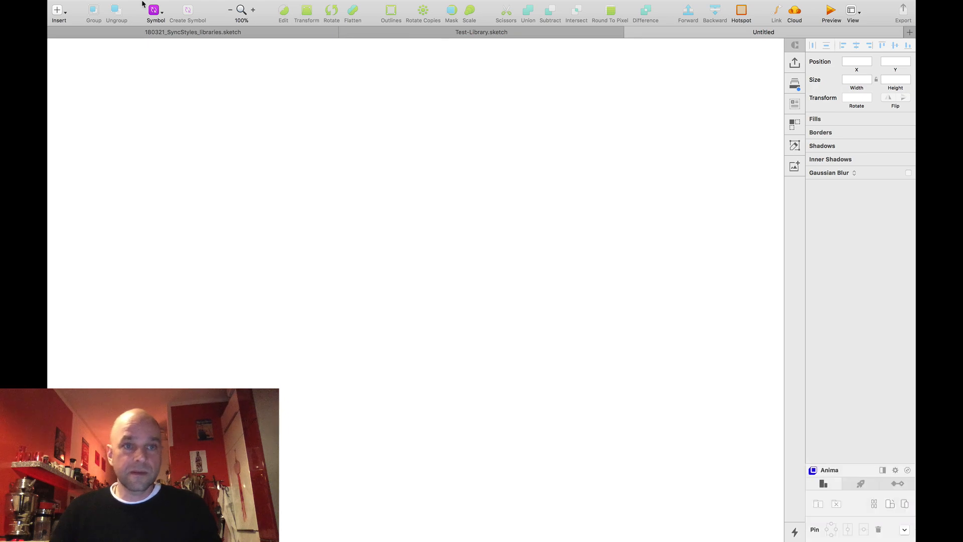
left_click(155, 31)
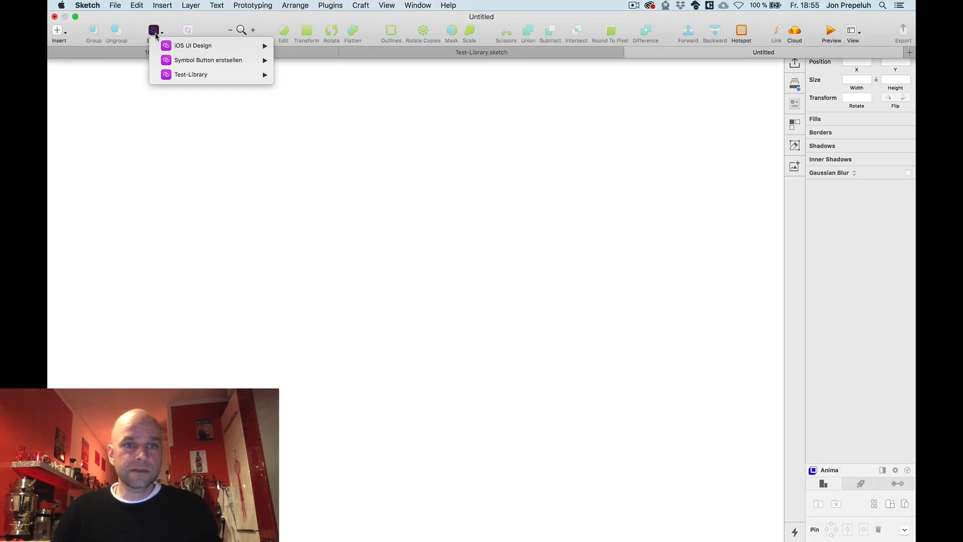
mouse_move(190, 76)
mouse_move(293, 79)
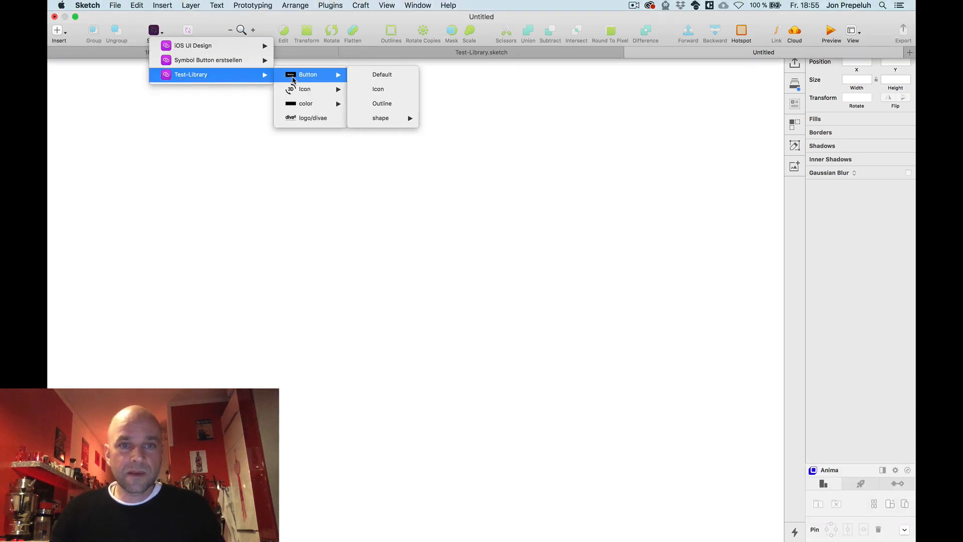
left_click(366, 76)
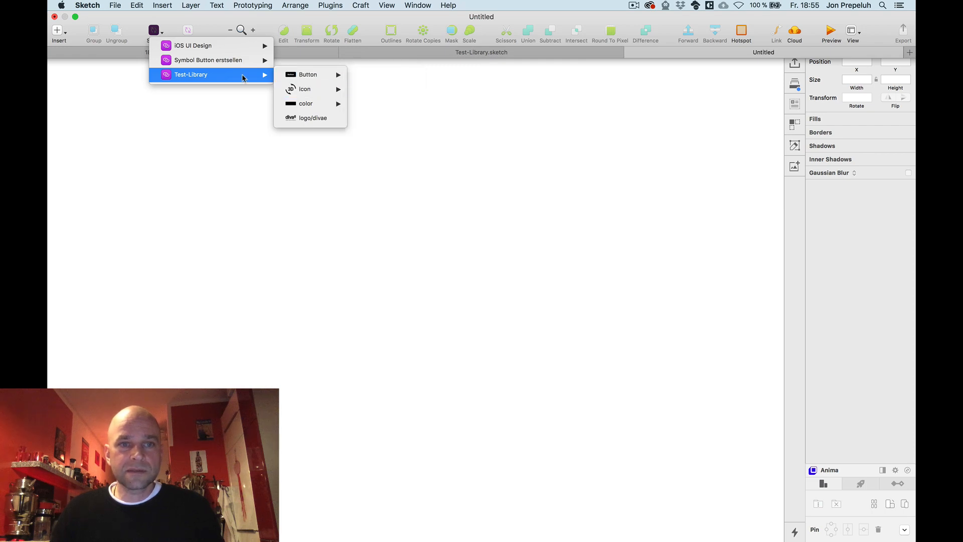
mouse_move(321, 90)
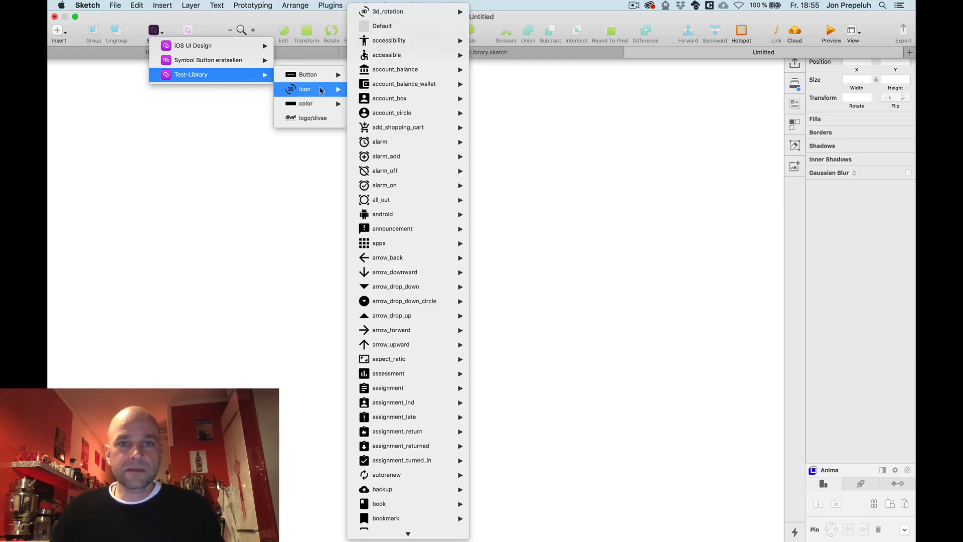
mouse_move(395, 103)
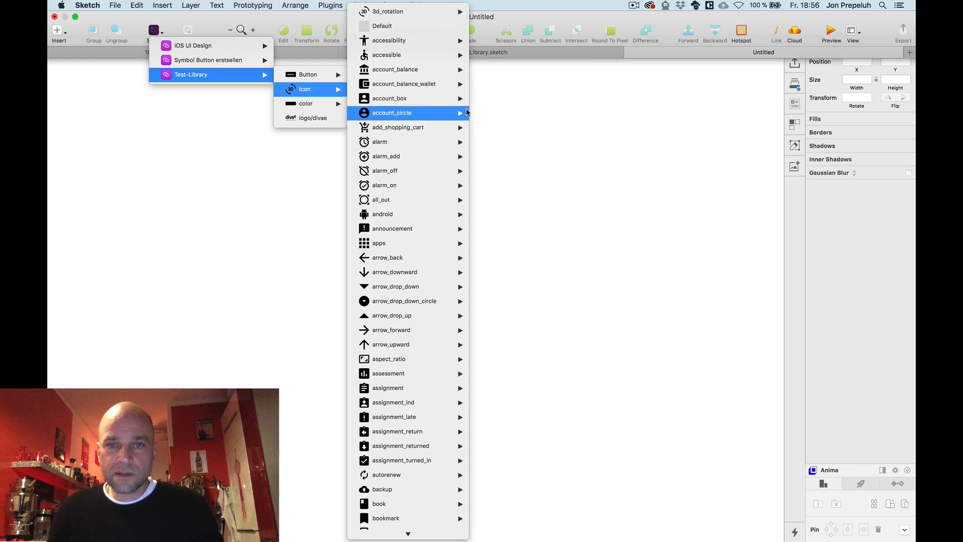
mouse_move(462, 121)
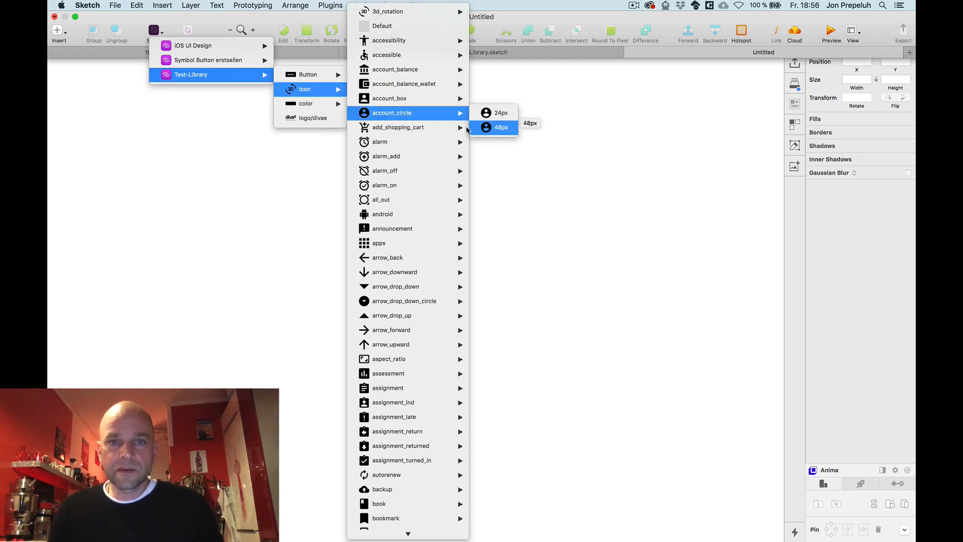
mouse_move(420, 183)
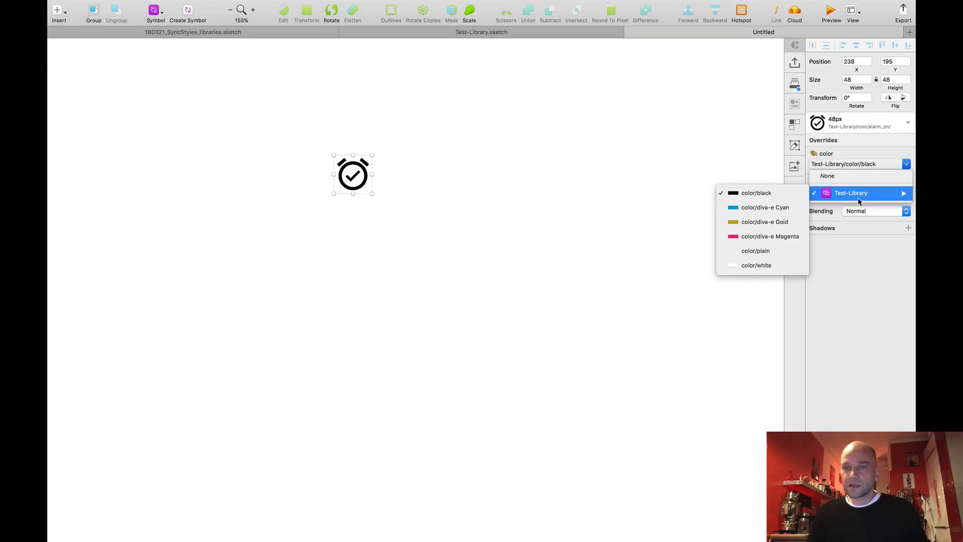
Override the inserted alarm_on icon's colour with color/diva-e Magenta from the Test-Library
left_click(744, 237)
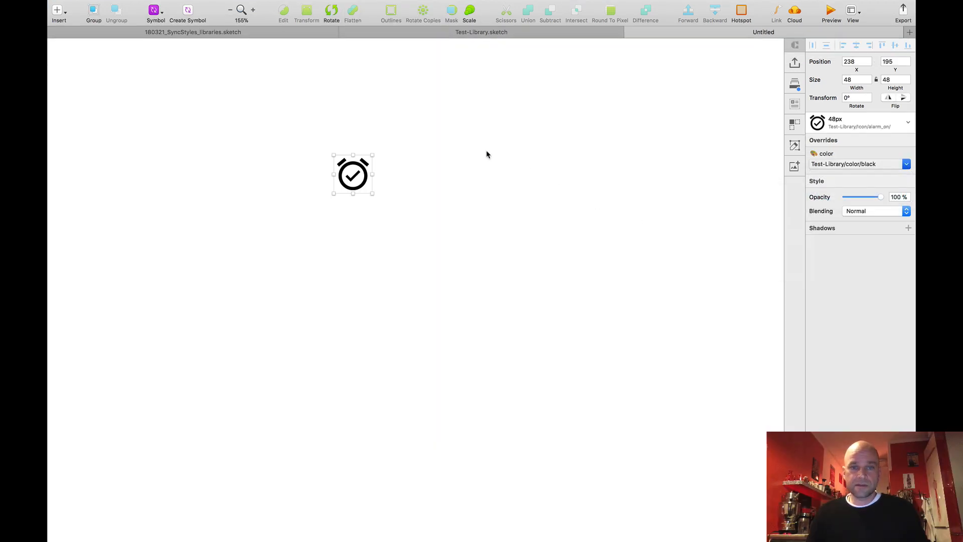
left_click(485, 155)
Delete the alarm_on icon and close the untitled document without saving it
left_click(360, 172)
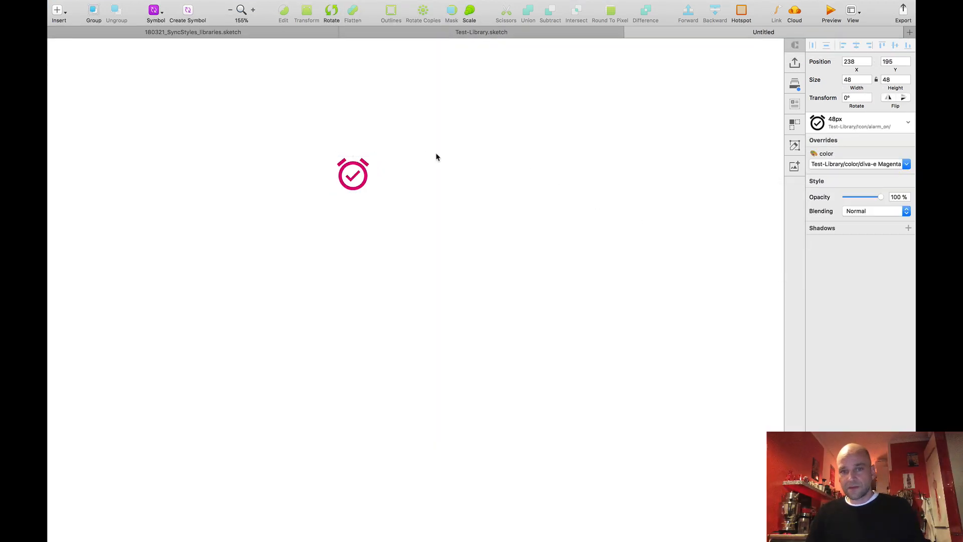
key("Delete")
key("super+w")
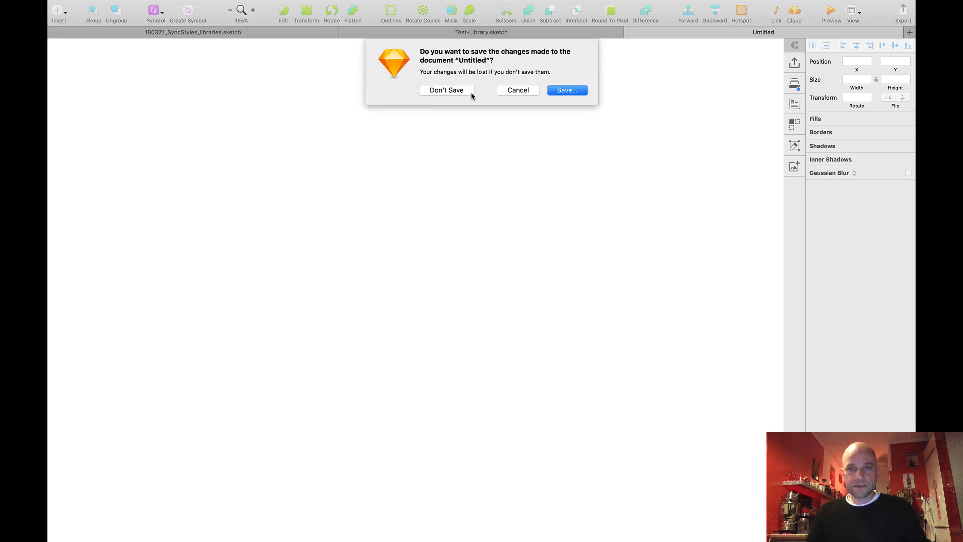
left_click(437, 92)
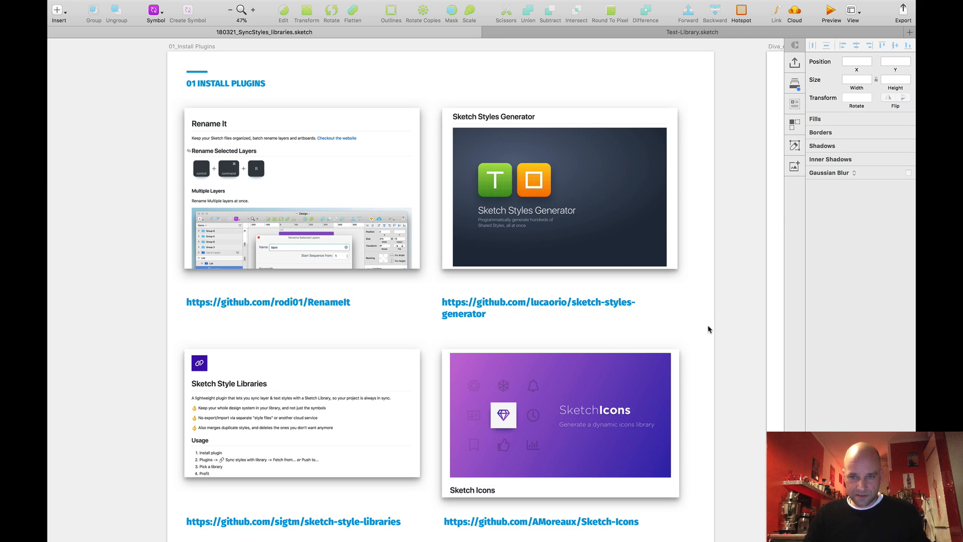
Examine the plugin cards and their GitHub links on the 01_Install Plugins artboard, down to Move to library and Library Symbol Replacer
left_click_drag(710, 330, 695, 265)
left_click_drag(699, 305, 703, 254)
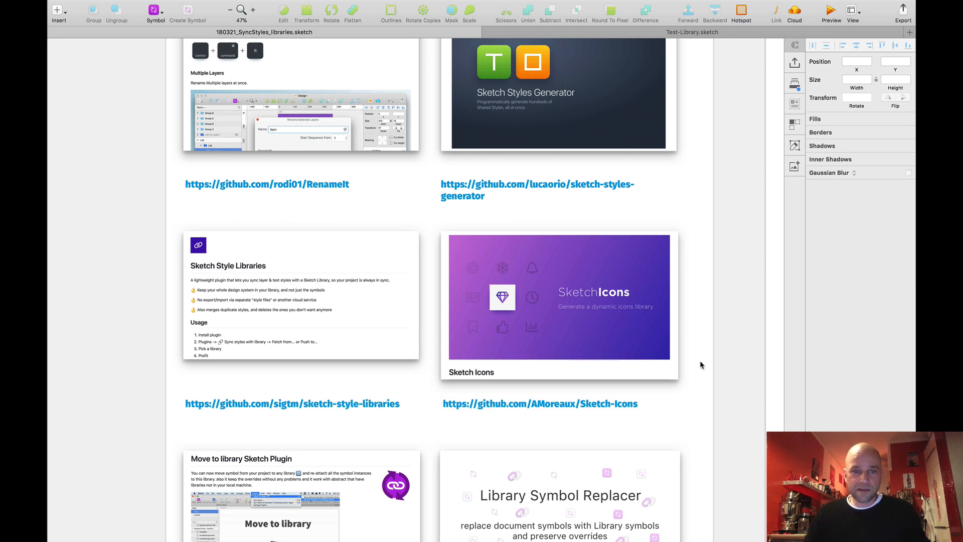
scroll(130, 301, "down", 2)
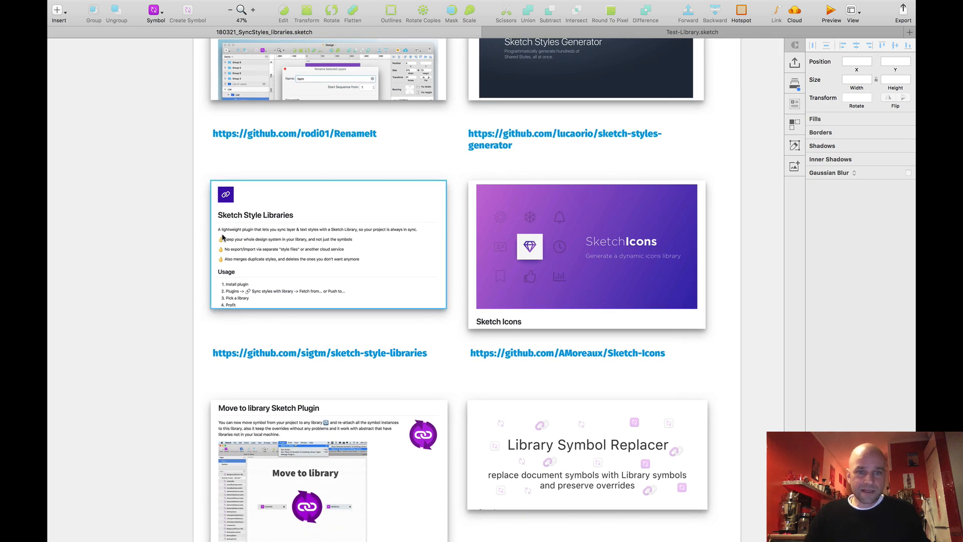
scroll(210, 267, "up", 2)
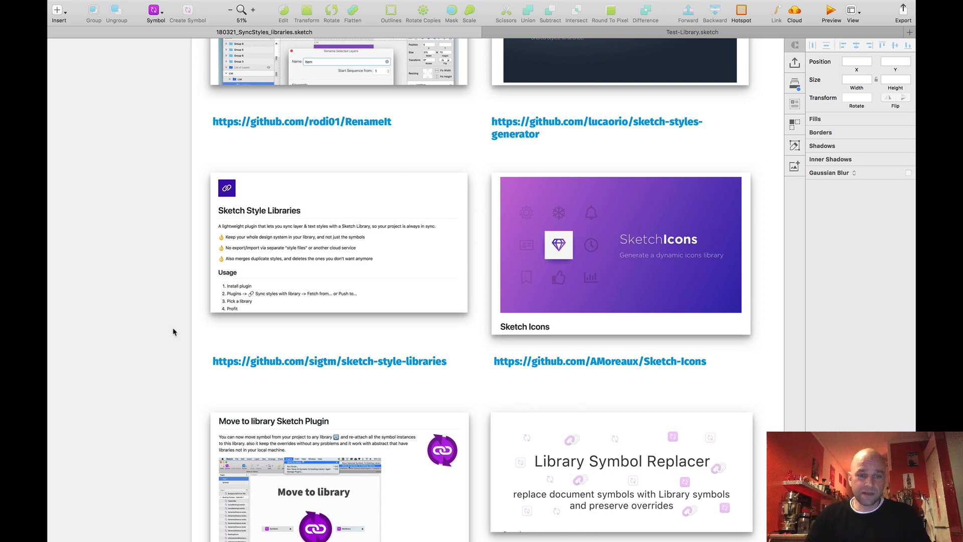
left_click_drag(146, 402, 180, 279)
scroll(181, 279, "up", 3)
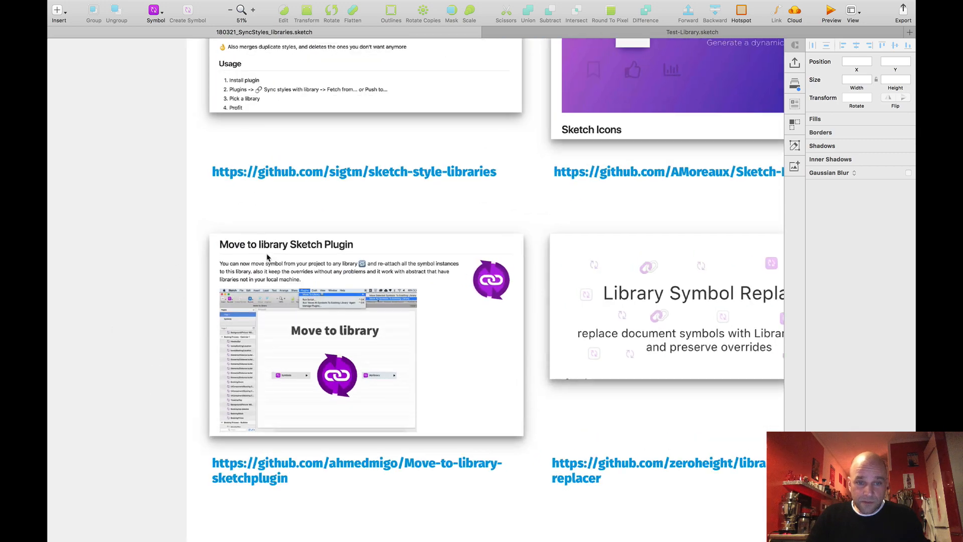
scroll(172, 275, "up", 2)
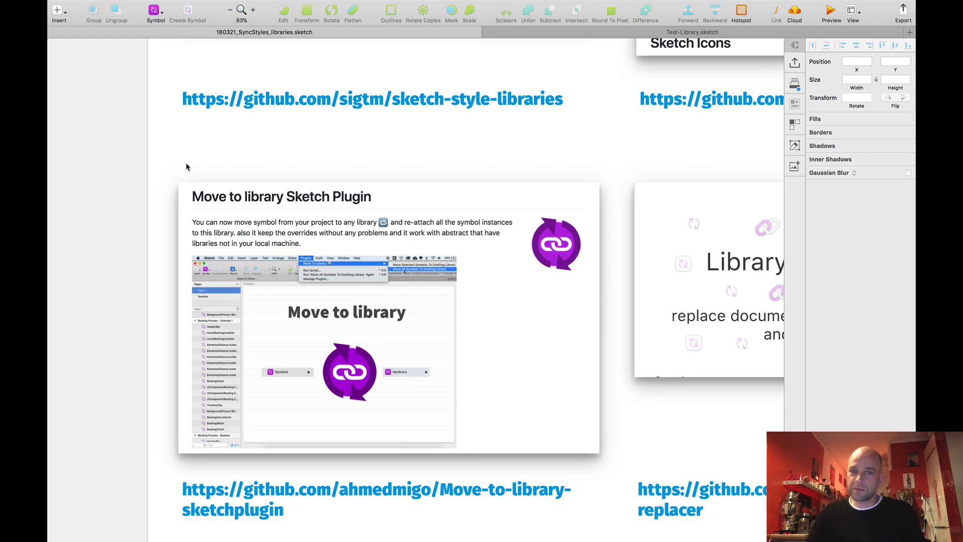
scroll(319, 152, "up", 1)
scroll(389, 170, "up", 2)
scroll(397, 176, "down", 5)
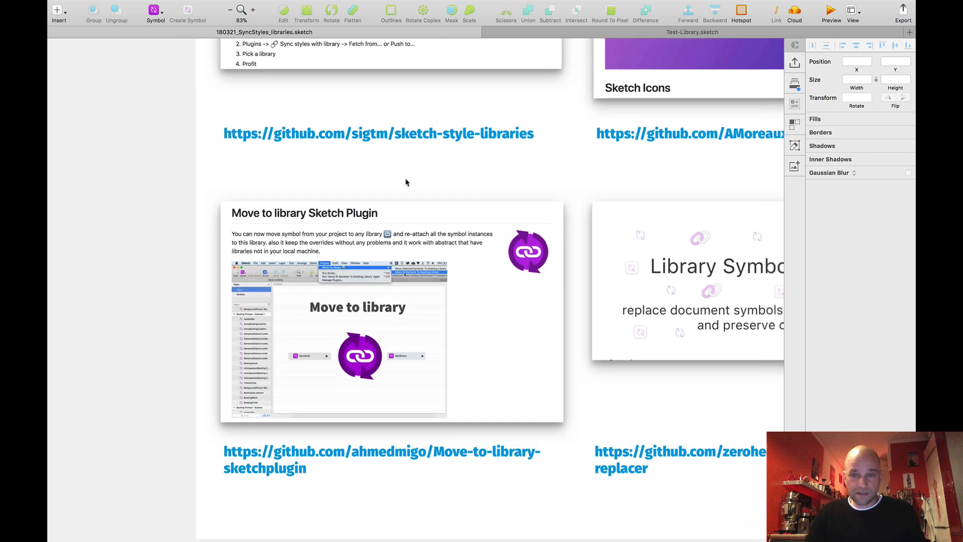
scroll(551, 351, "right", 3)
scroll(509, 337, "up", 3)
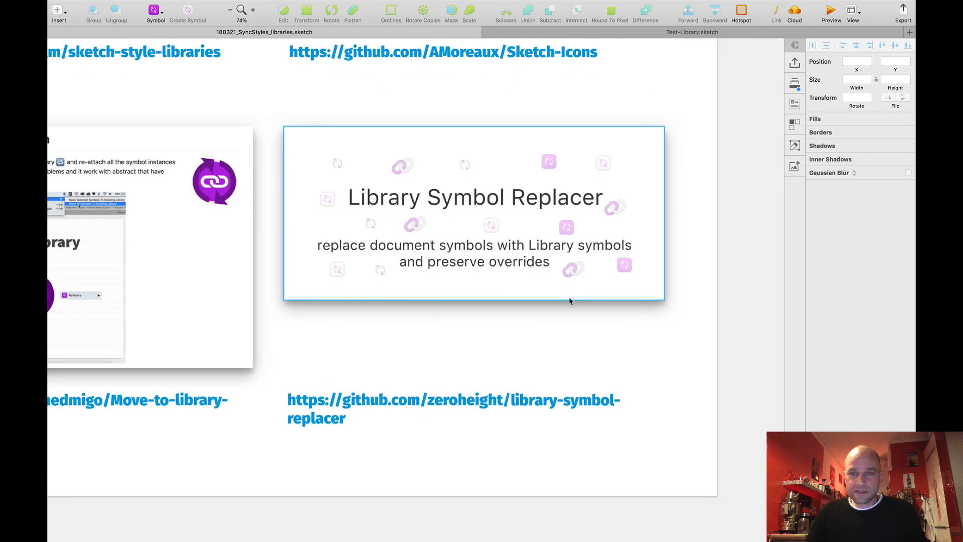
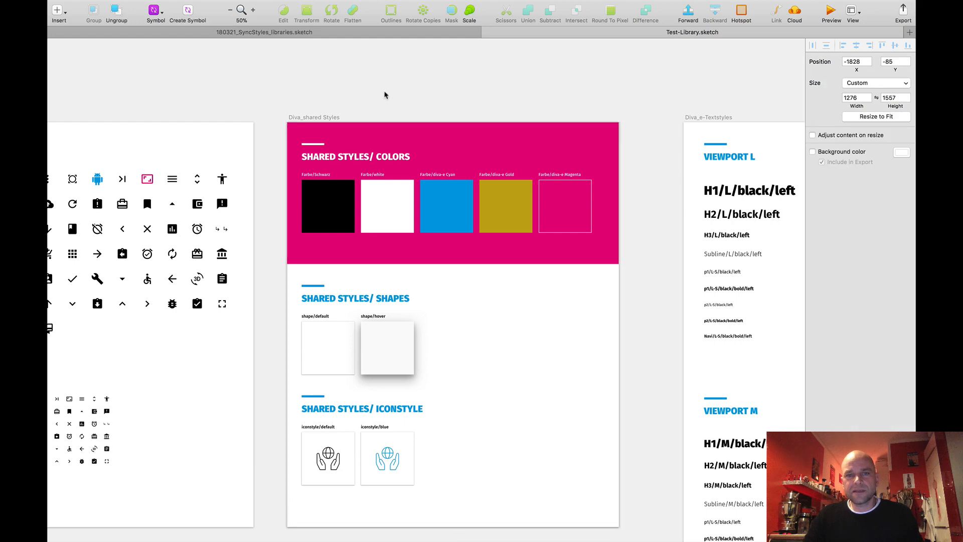
Copy the whole Diva_shared Styles artboard in Test-Library.sketch
left_click(385, 92)
scroll(352, 97, "up", 2)
scroll(352, 106, "down", 2)
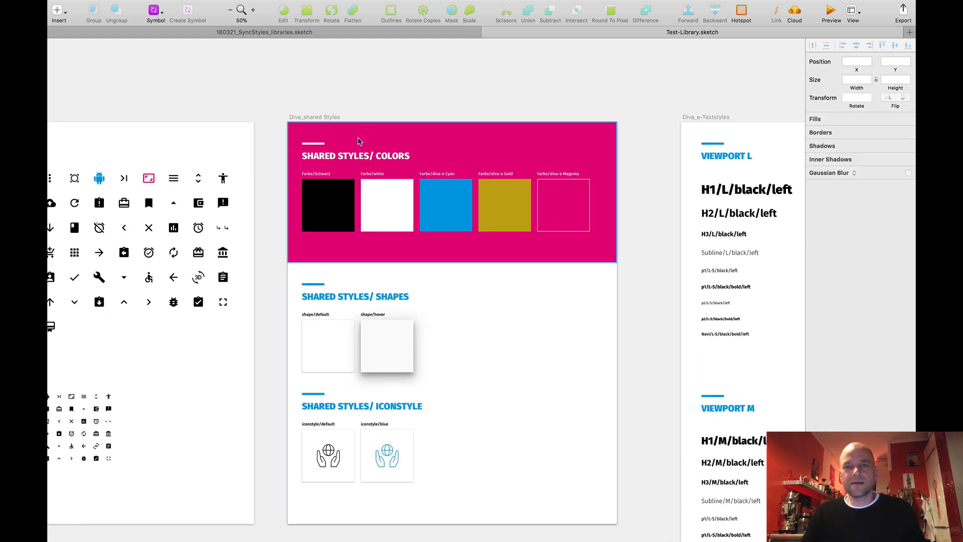
left_click(316, 117)
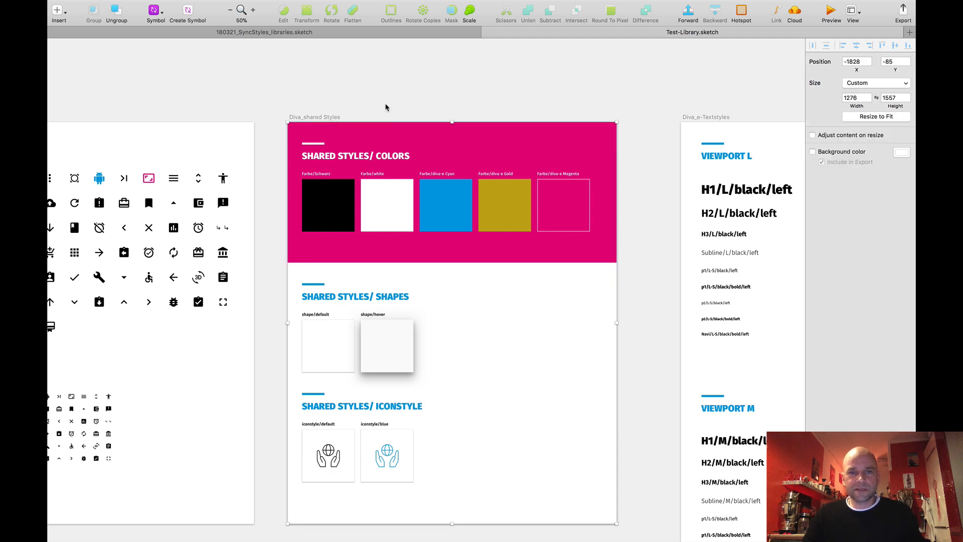
key("super+c")
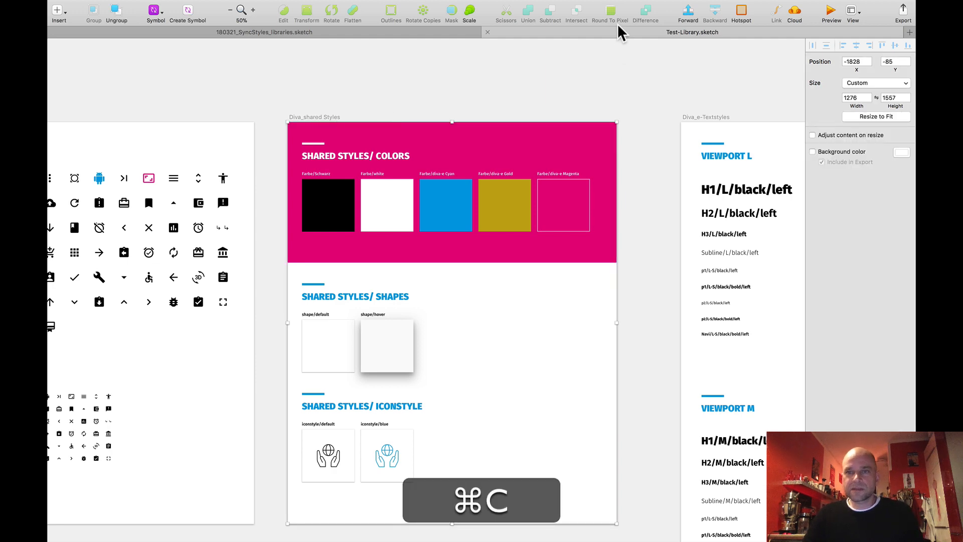
Switch to 180321_SyncStyles_libraries.sketch and move the blank artboard to the left of the 01_Install Plugins artboard
key("ctrl+shift+Tab")
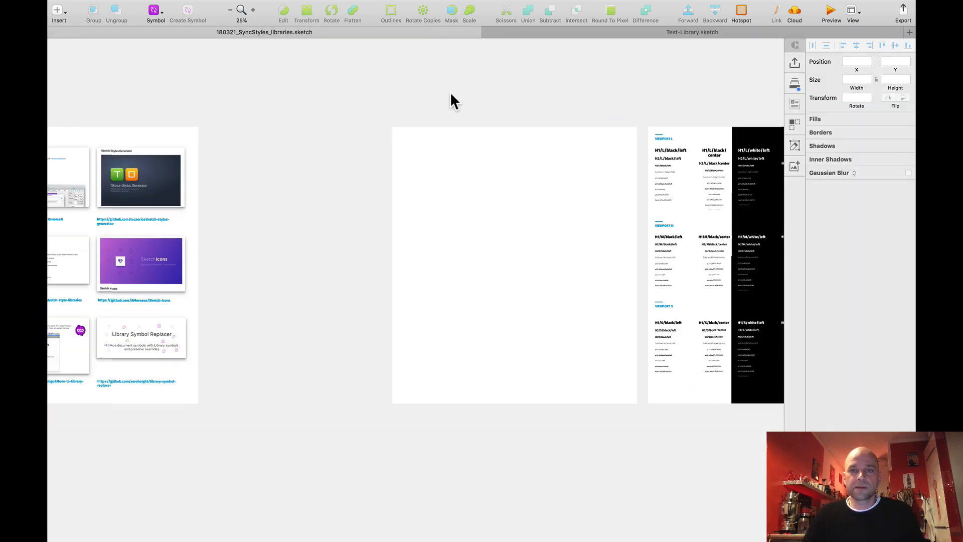
left_click_drag(446, 92, 515, 82)
scroll(435, 101, "down", 4)
left_click_drag(450, 98, 181, 122)
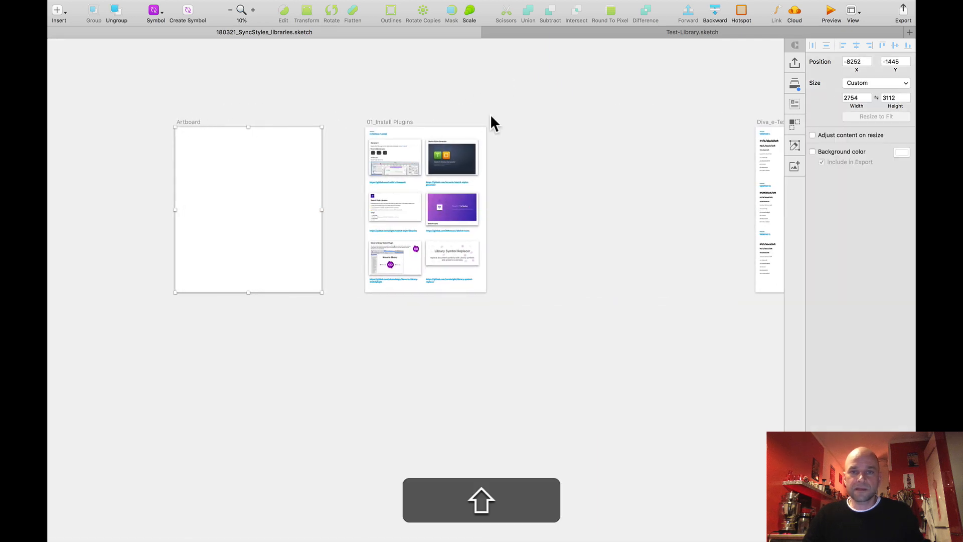
Paste the copied Diva_shared Styles artboard and place it just left of Diva_e-Textstyles with their top edges aligned
scroll(489, 124, "right", 2)
scroll(477, 128, "right", 2)
key("super+v")
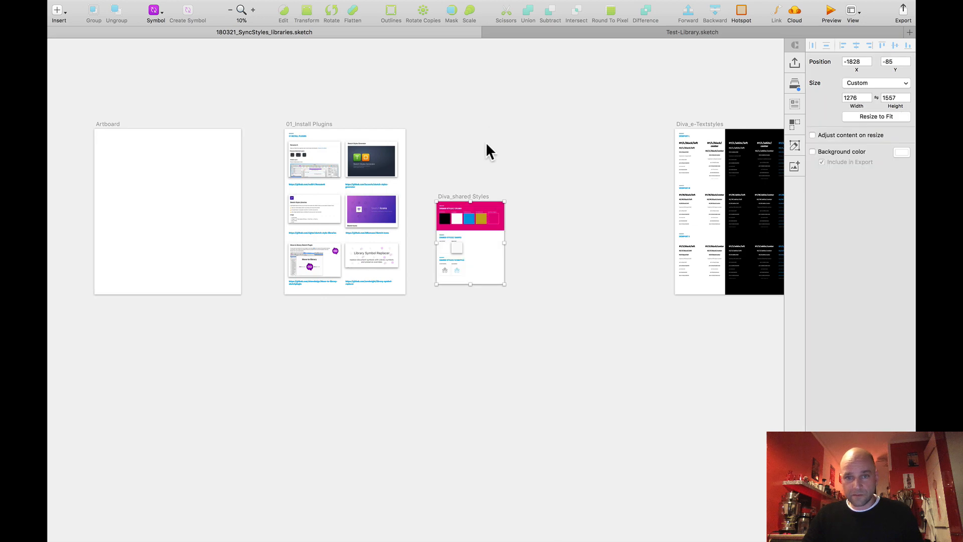
scroll(494, 156, "up", 2)
scroll(501, 159, "up", 3)
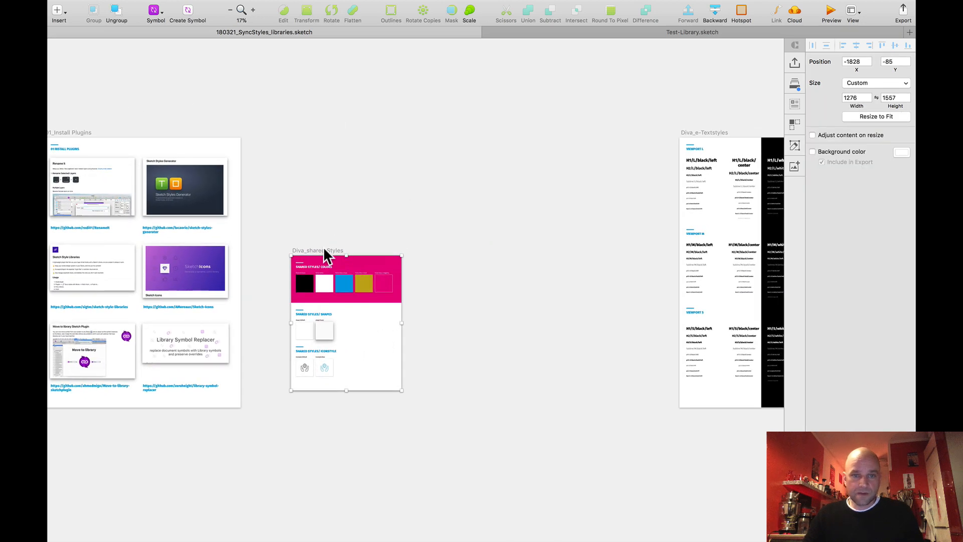
left_click(325, 254)
left_click_drag(452, 204, 584, 134)
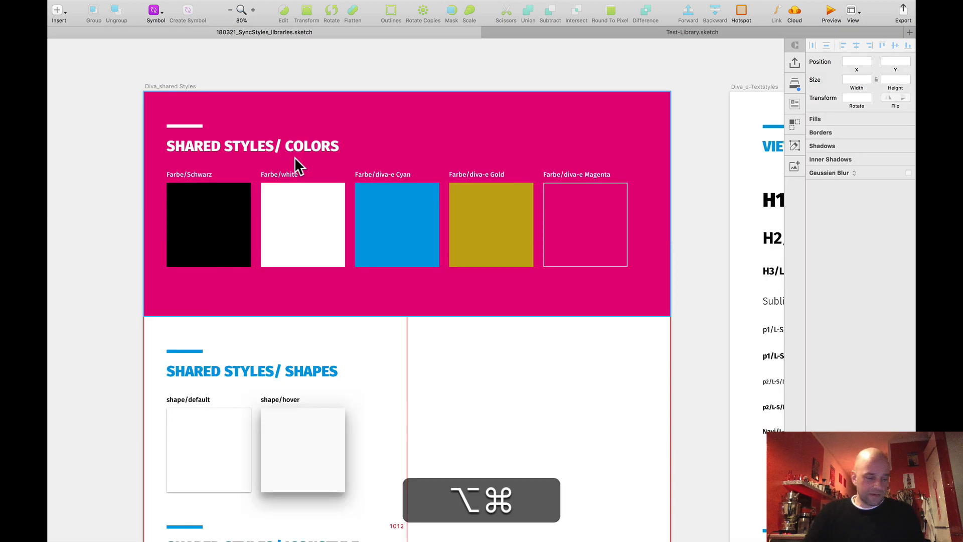
Show the pages and layer list alongside the Diva_shared Styles artboard
key("super+alt+1")
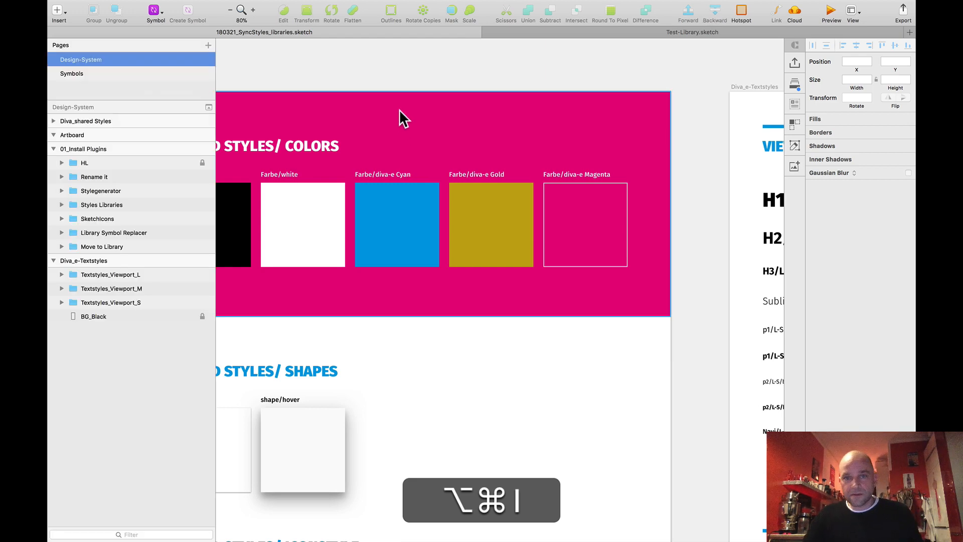
key("space")
left_click_drag(366, 77, 431, 81)
scroll(379, 122, "down", 2)
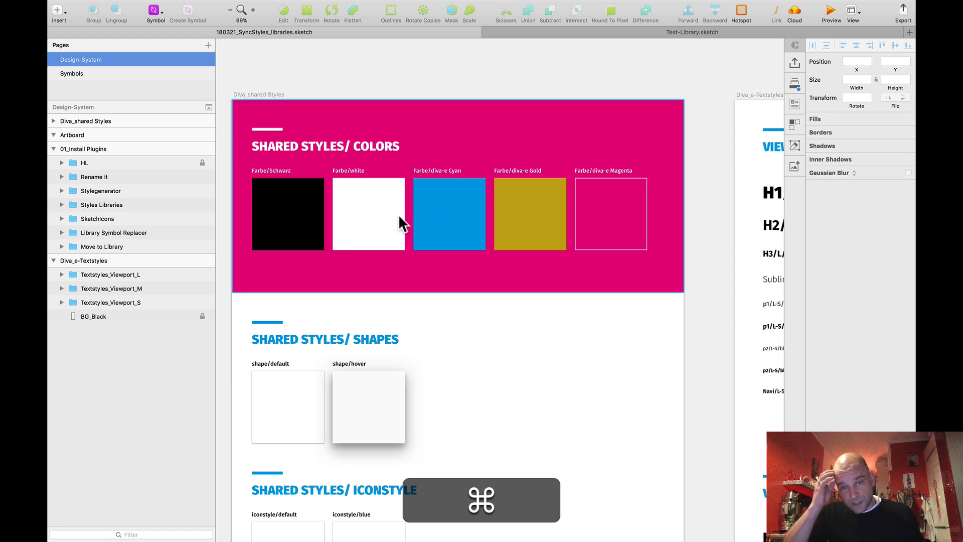
scroll(331, 150, "left", 3)
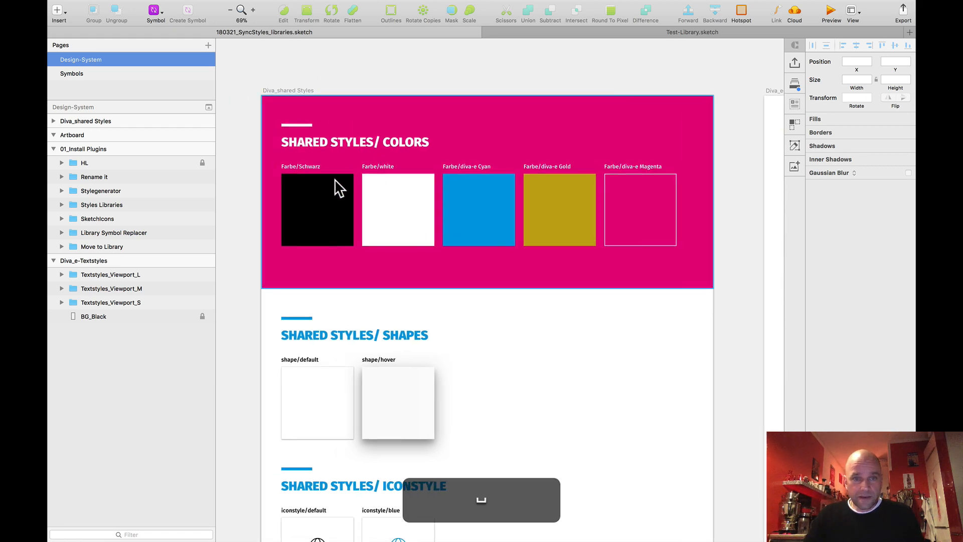
Use the Find and Replace plugin to replace "Farbe" with "color" in the five colour name labels above the swatches, then deselect them
left_click(294, 166, "super")
left_click(381, 166, "shift+super")
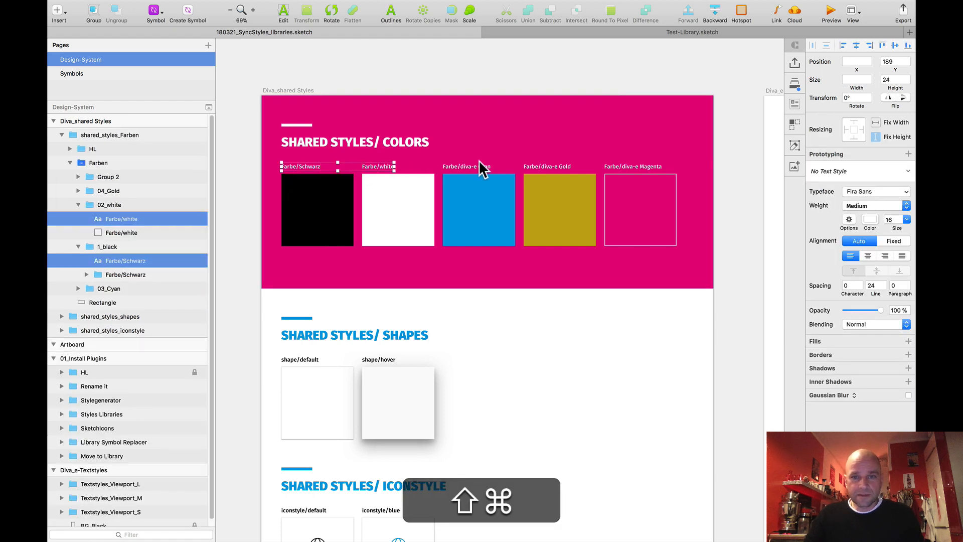
left_click(477, 166, "shift+super")
left_click(564, 166, "shift+super")
left_click(627, 166, "shift+super")
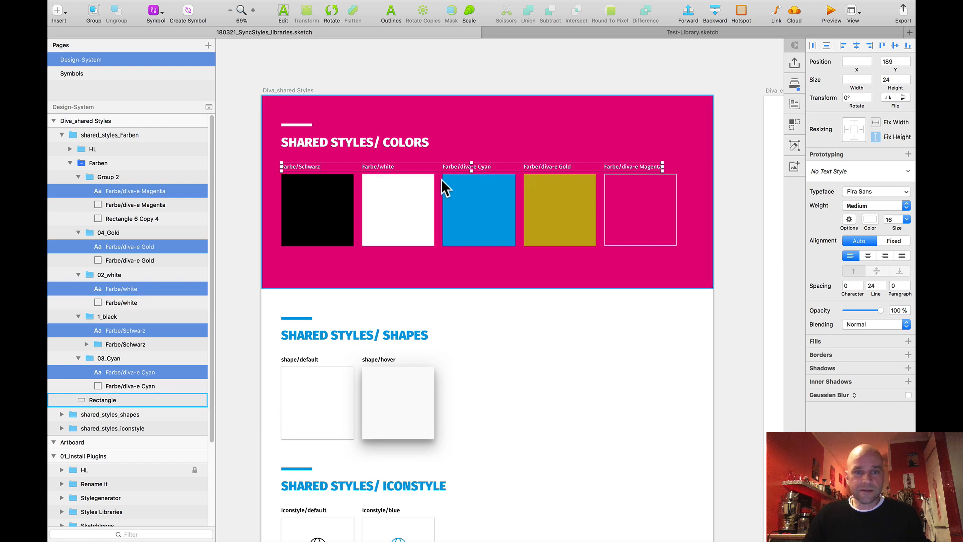
mouse_move(295, 1)
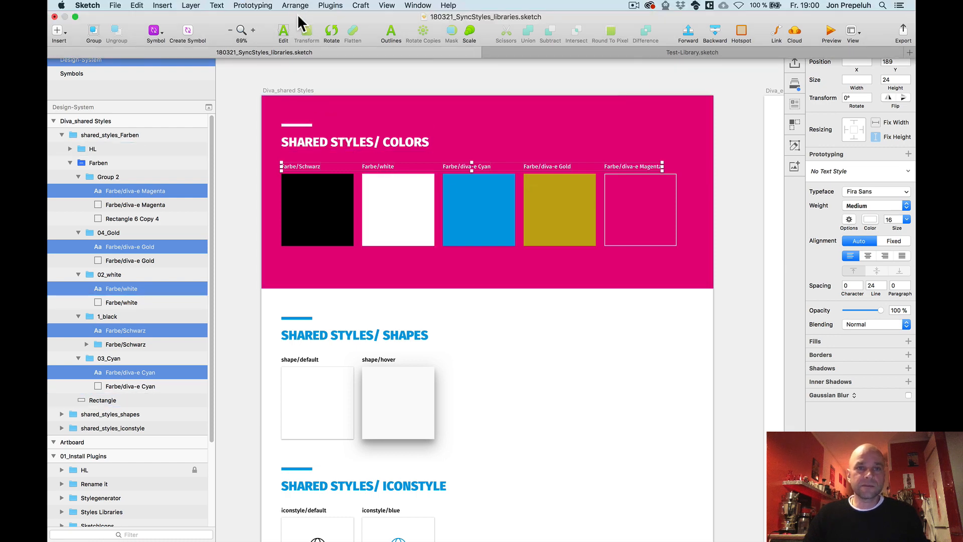
left_click(330, 6)
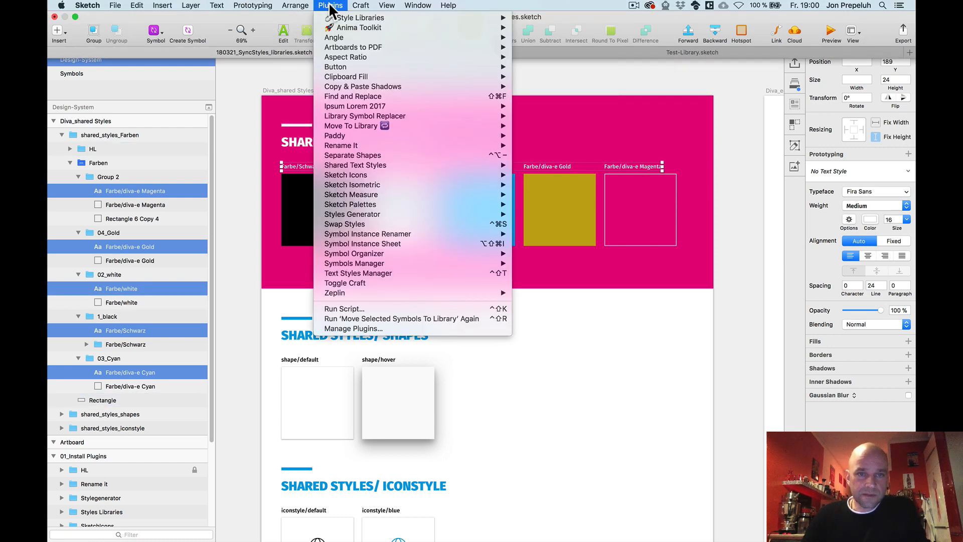
left_click(384, 95)
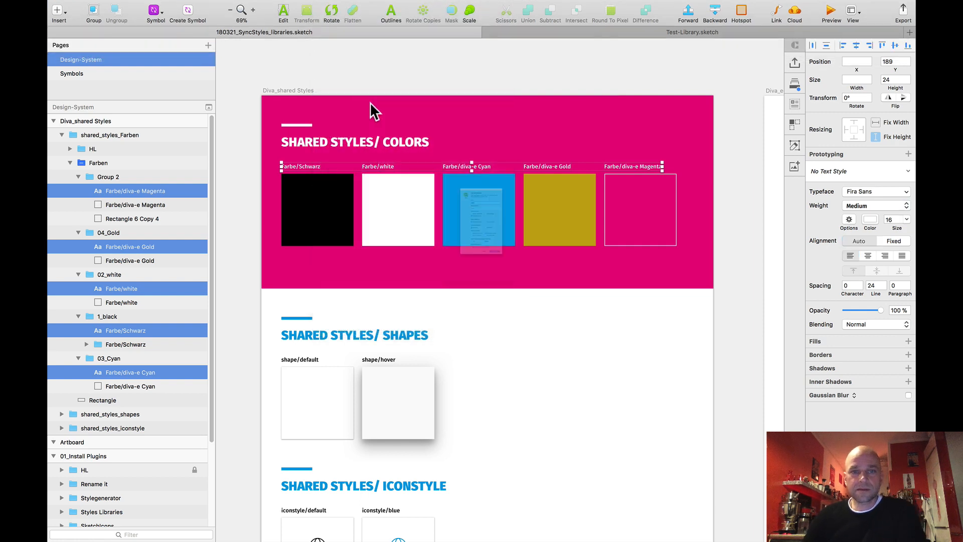
left_click_drag(474, 61, 648, 76)
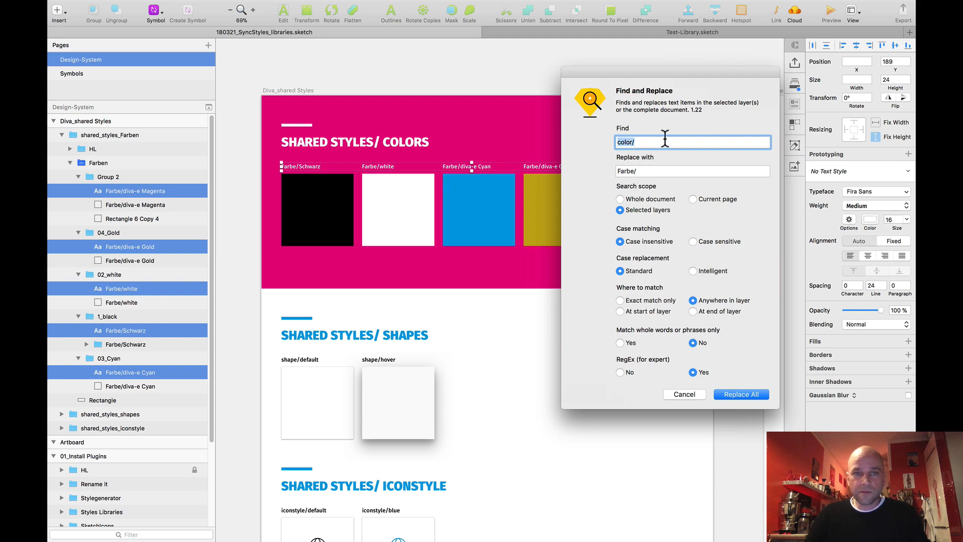
key("shift")
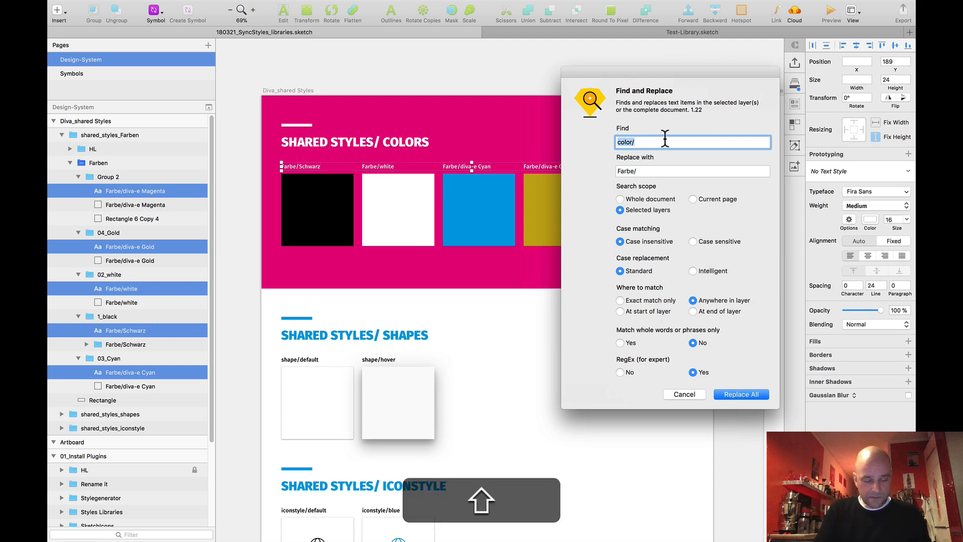
type("Farbe")
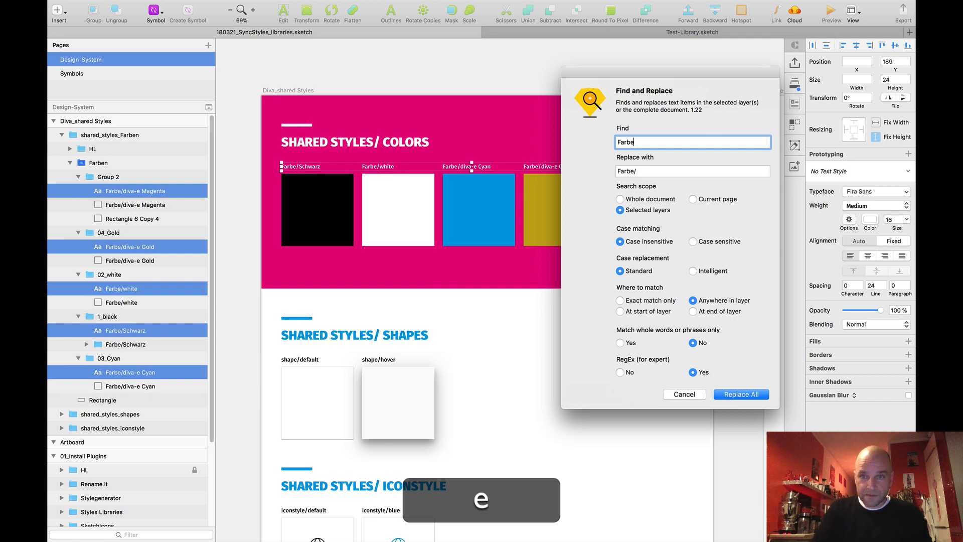
left_click_drag(640, 171, 597, 172)
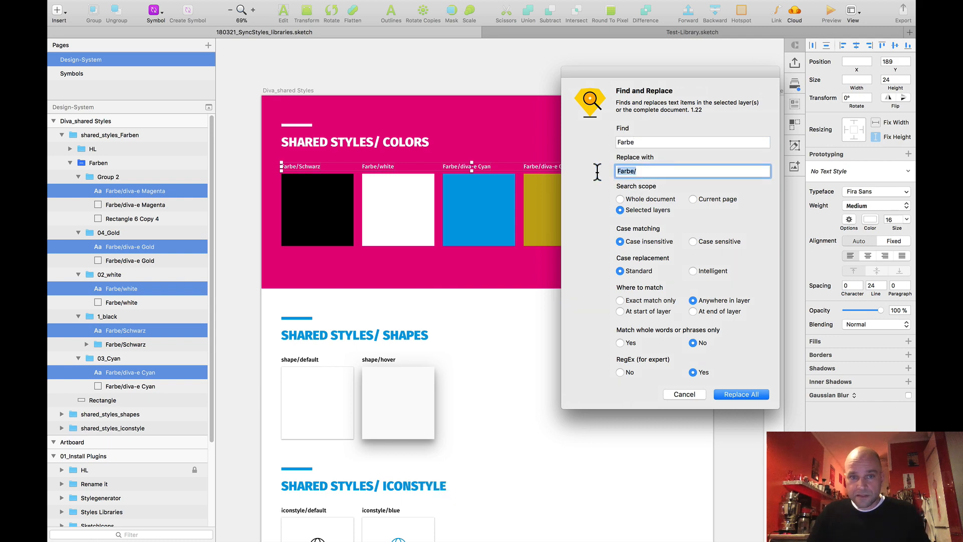
type("color")
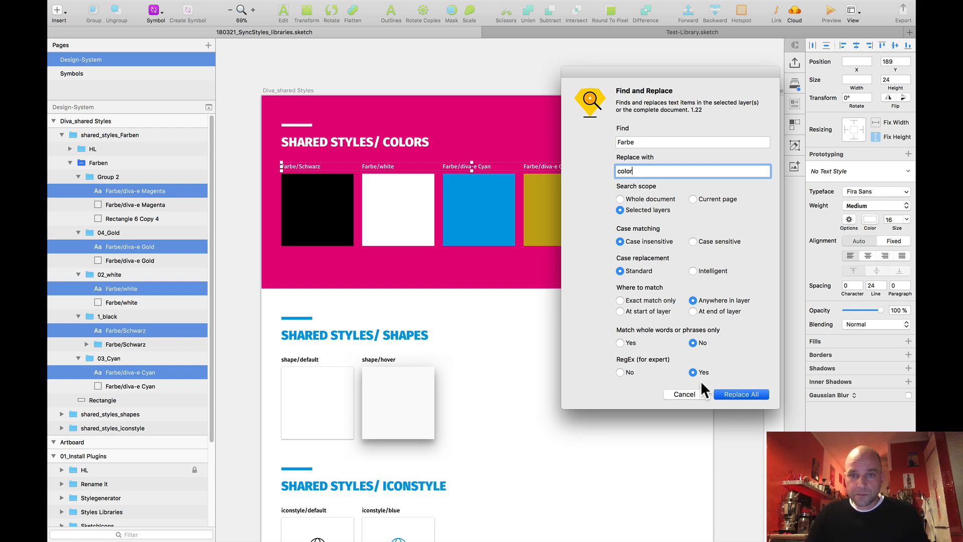
key("Return")
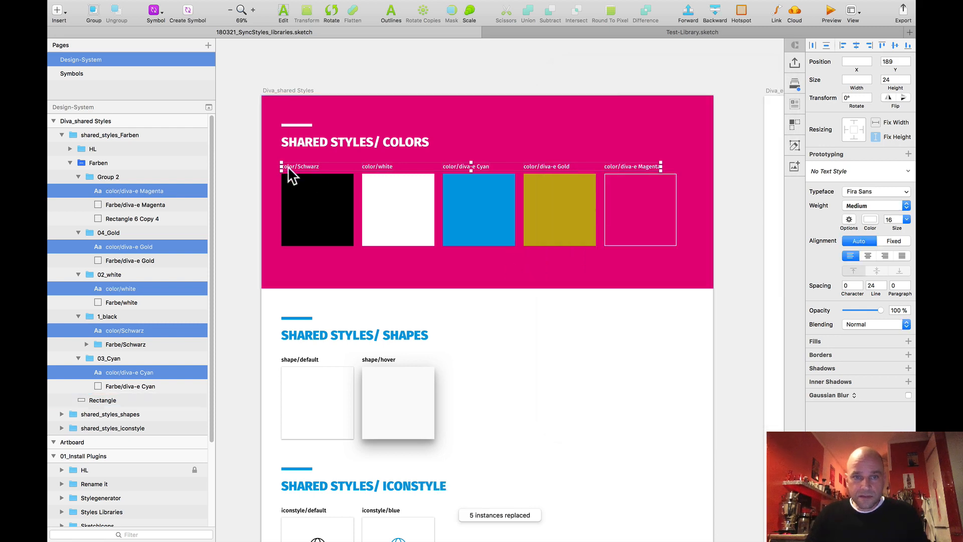
left_click(493, 301)
Use Rename It's find and replace to change "Farbe" to "color" in the layer names of the five selected colour swatches
key("space")
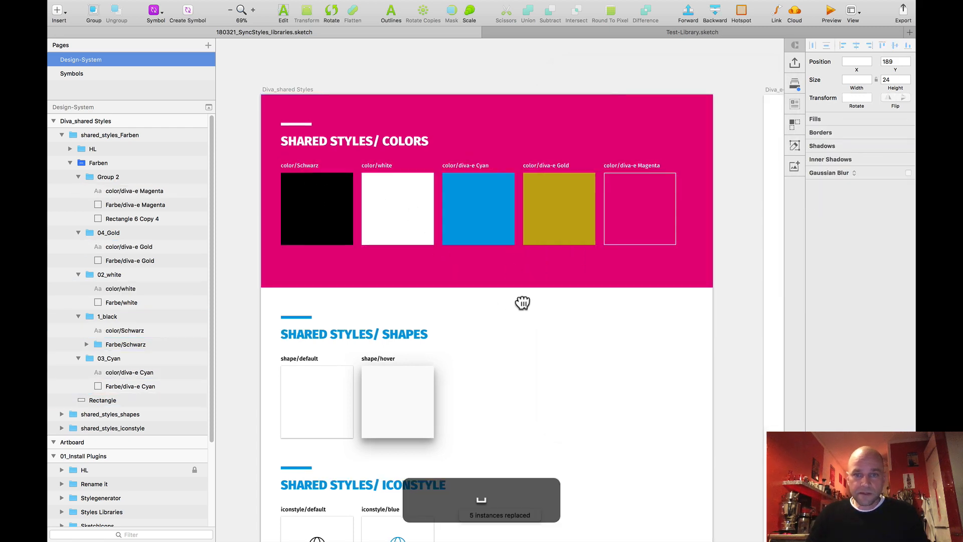
left_click_drag(522, 303, 519, 282)
scroll(497, 283, "down", 2)
left_click(337, 208, "super")
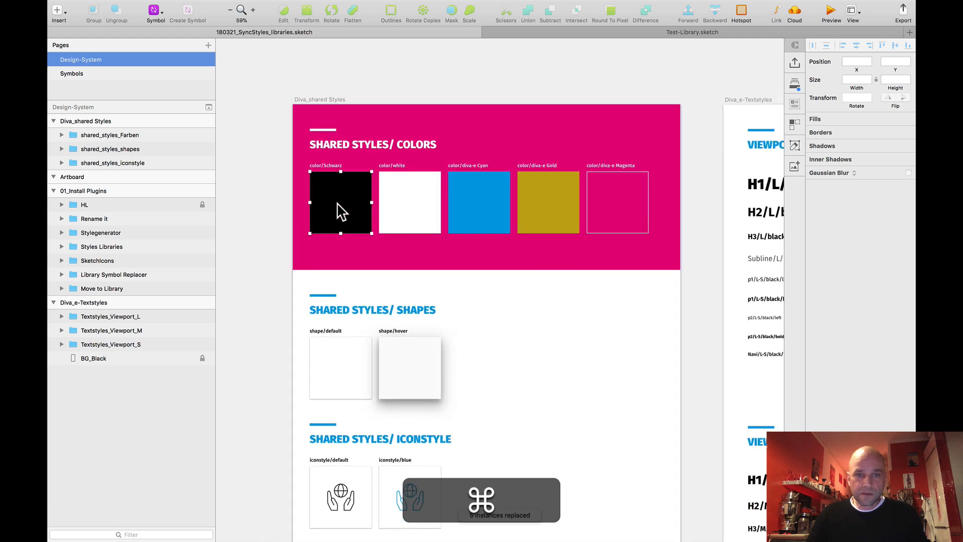
left_click(405, 205, "shift+super")
left_click(482, 201, "shift+super")
left_click(547, 203, "shift+super")
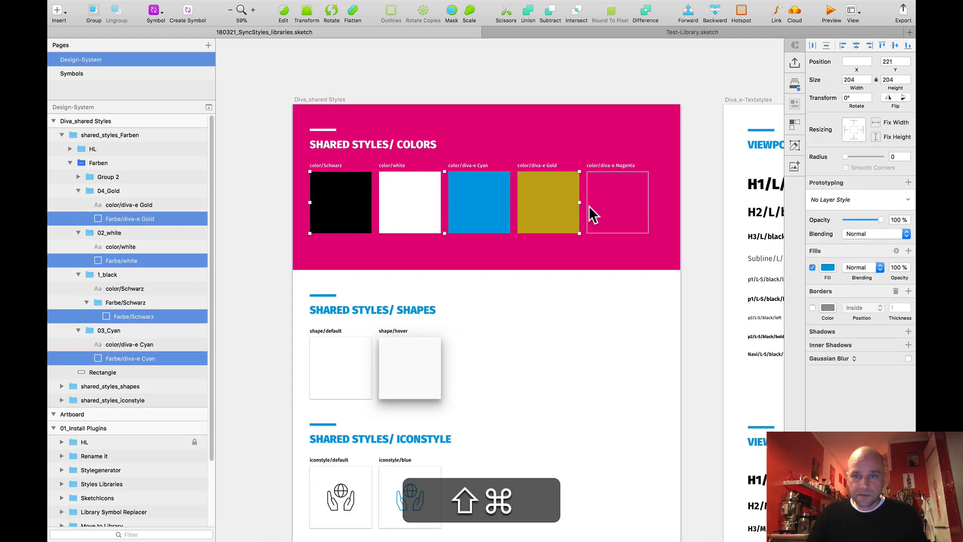
left_click(616, 214, "shift+super")
scroll(313, 203, "up", 2)
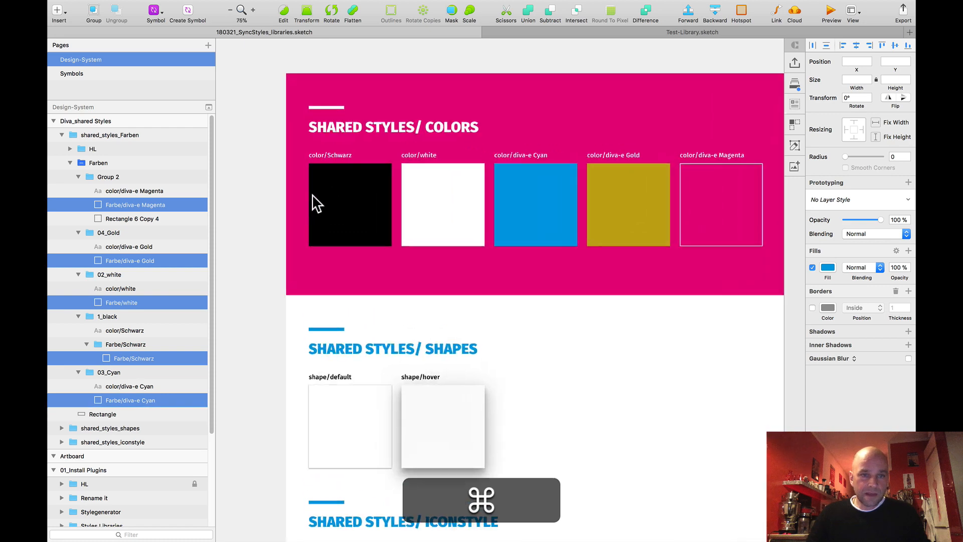
scroll(315, 200, "up", 2)
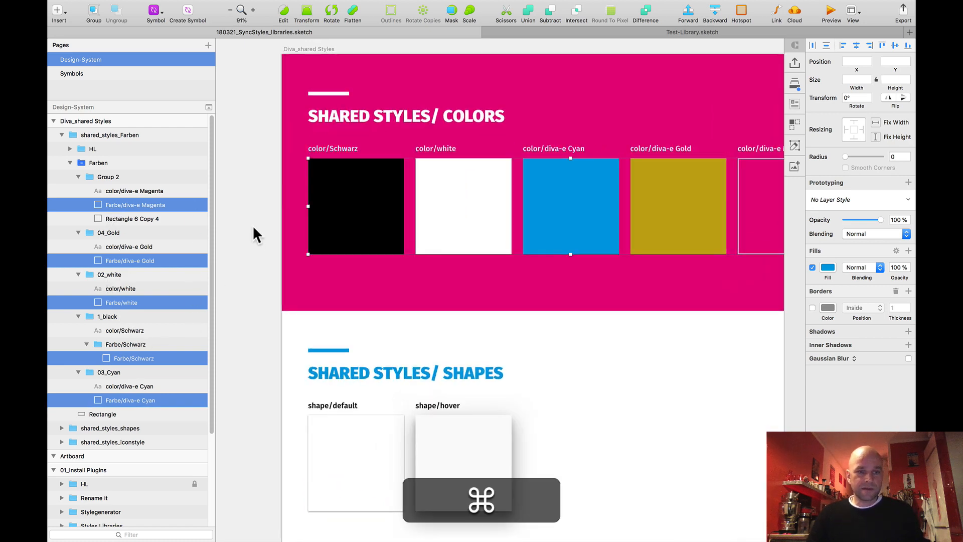
scroll(252, 225, "down", 2)
scroll(294, 203, "down", 2)
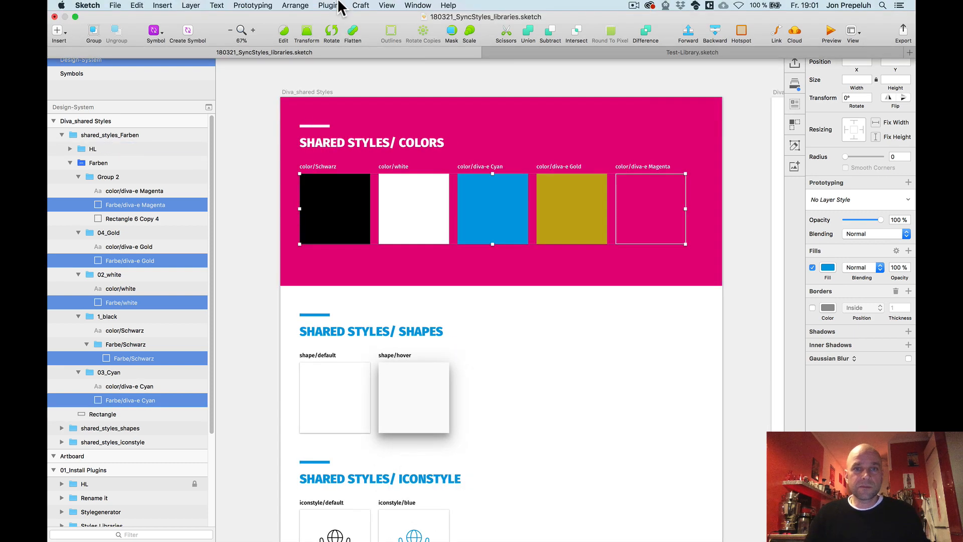
left_click(330, 6)
mouse_move(388, 141)
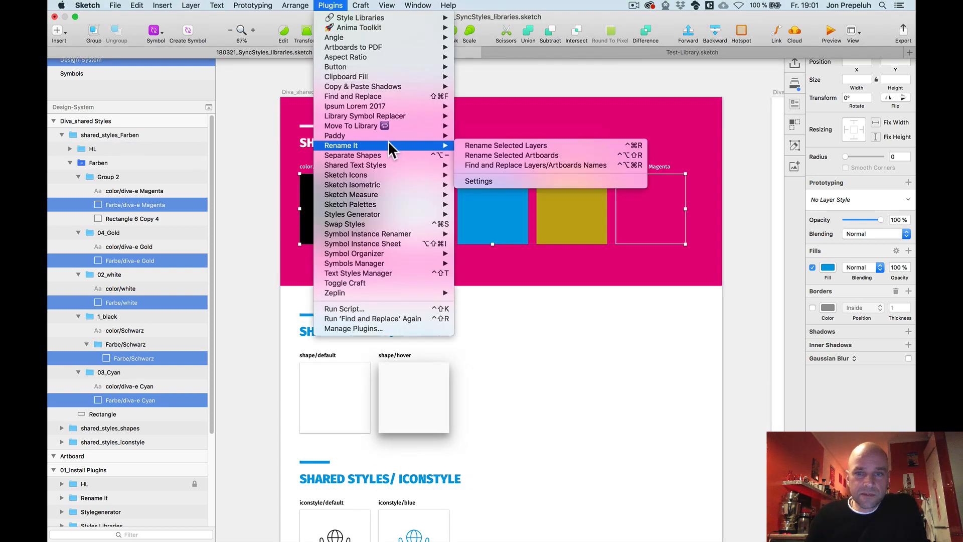
left_click(482, 166)
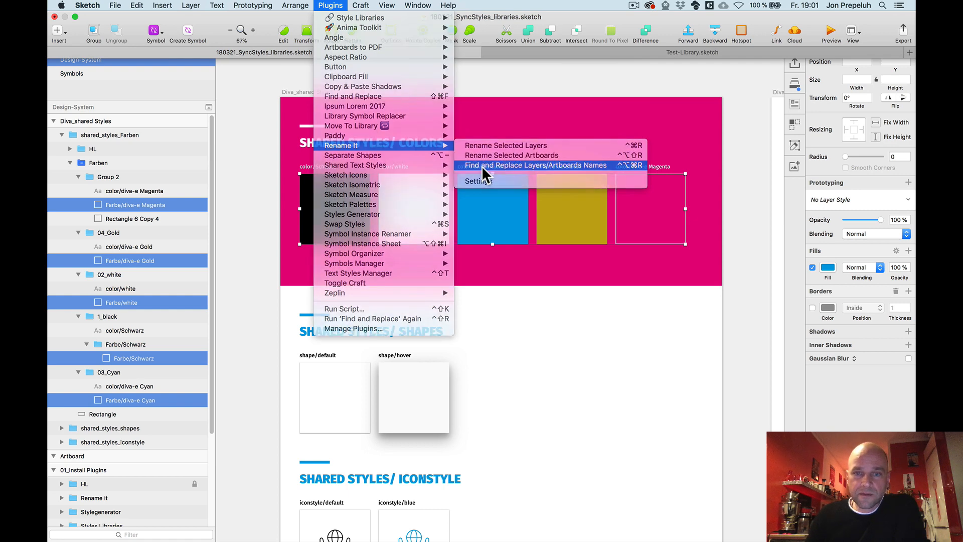
left_click_drag(411, 108, 505, 284)
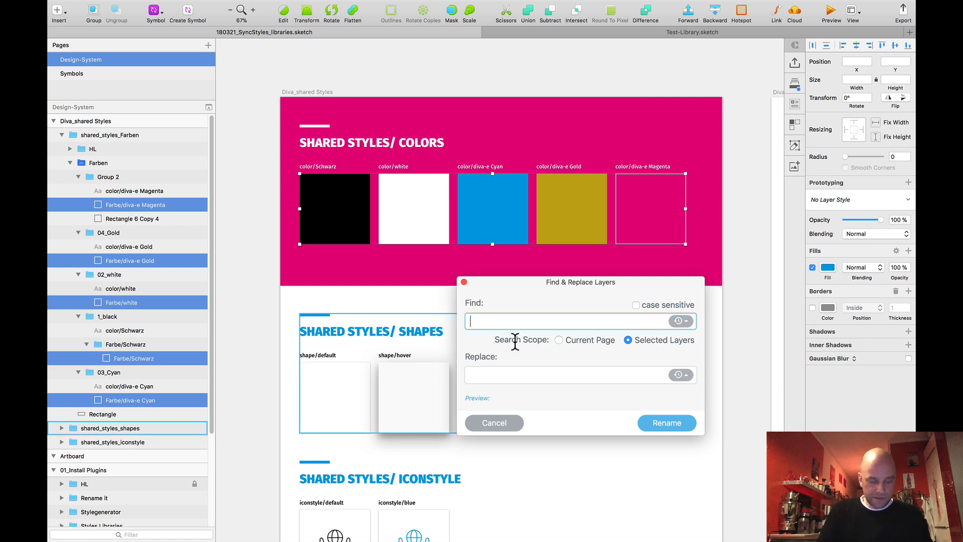
type("Farbe")
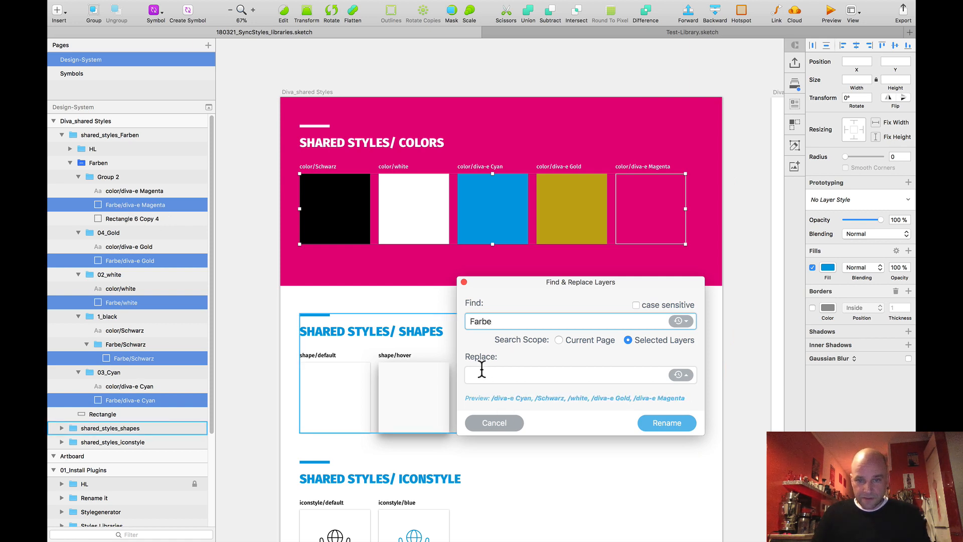
left_click(480, 372)
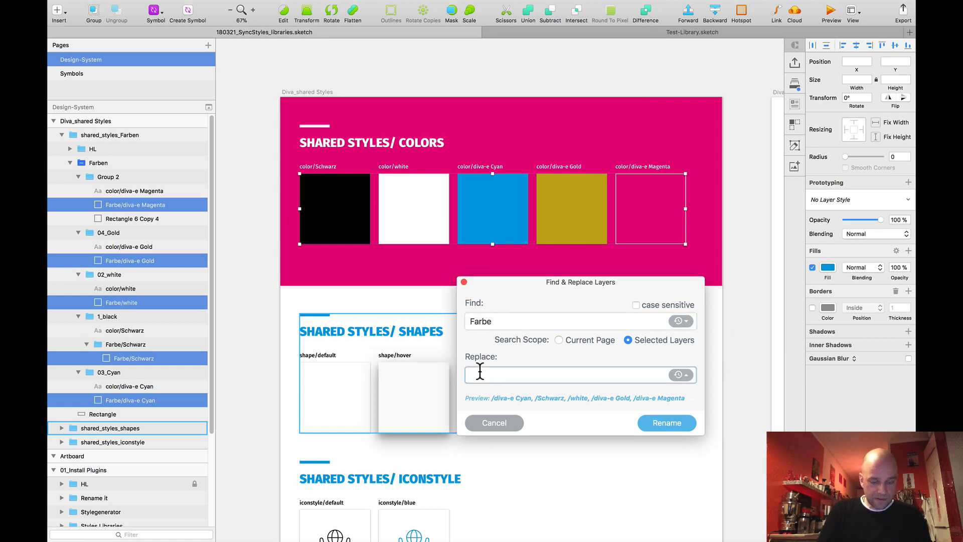
type("color")
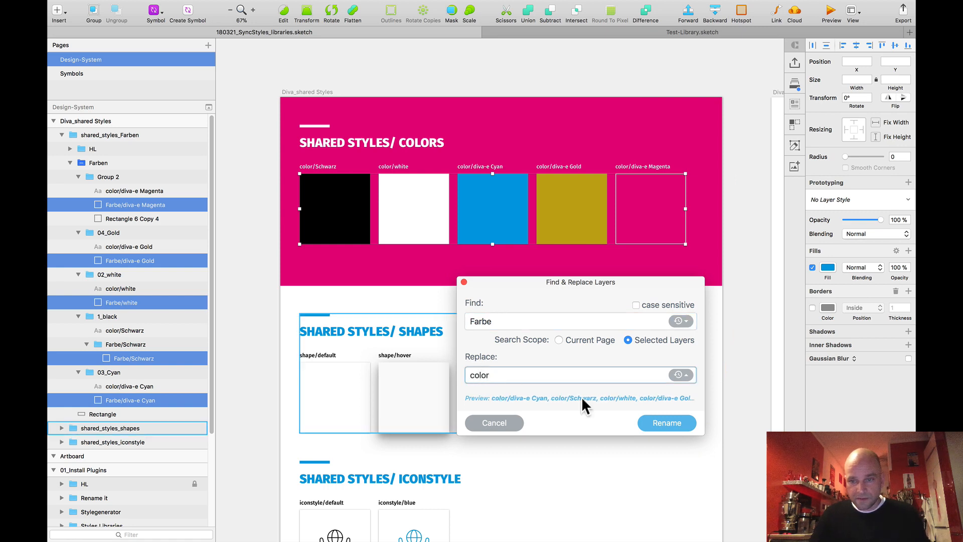
left_click(667, 424)
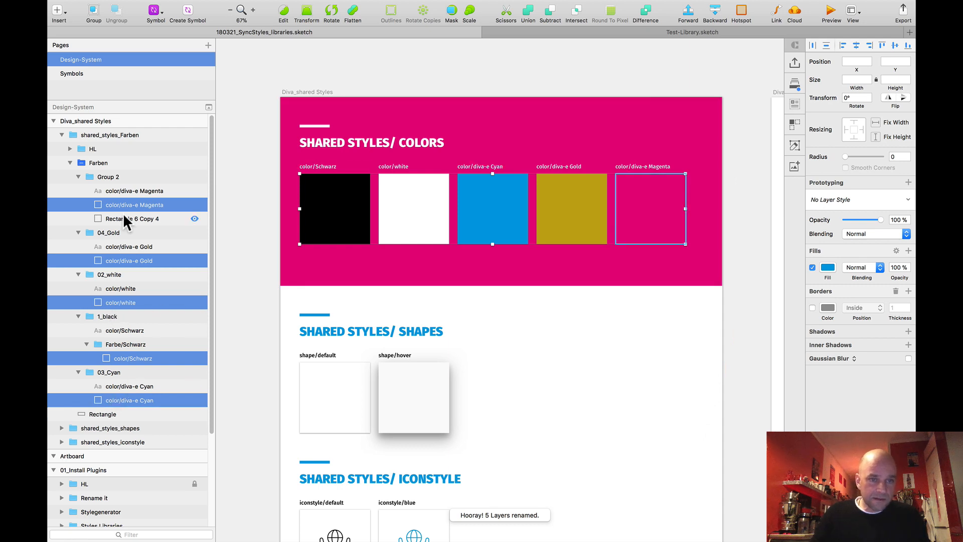
scroll(331, 181, "down", 1)
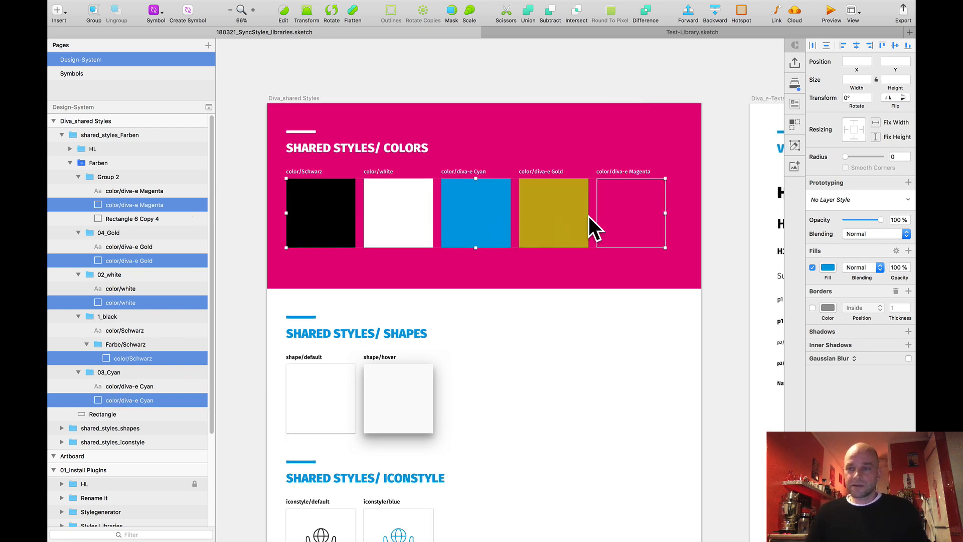
Generate shared layer styles from the five colour swatch shapes with the Styles Generator plugin, then deselect them
key("super")
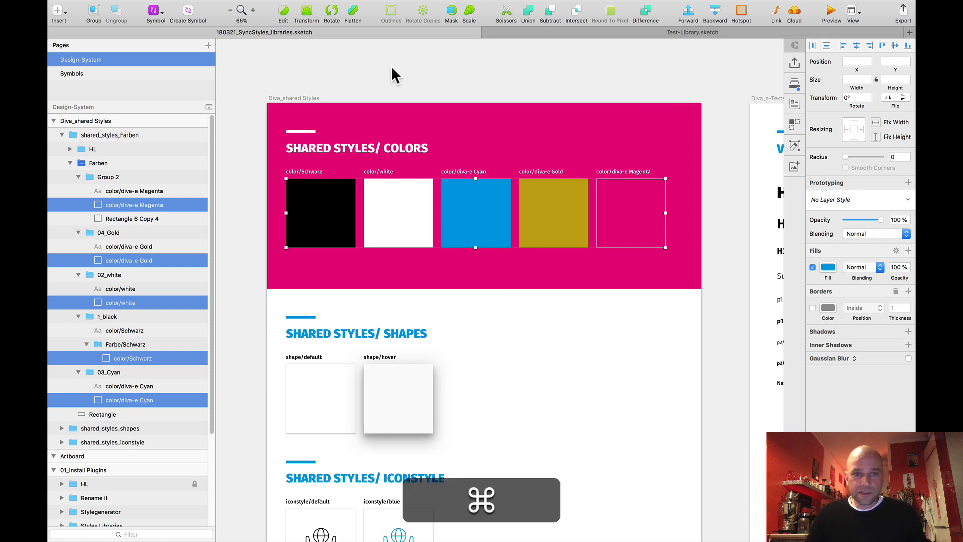
left_click(342, 65, "super")
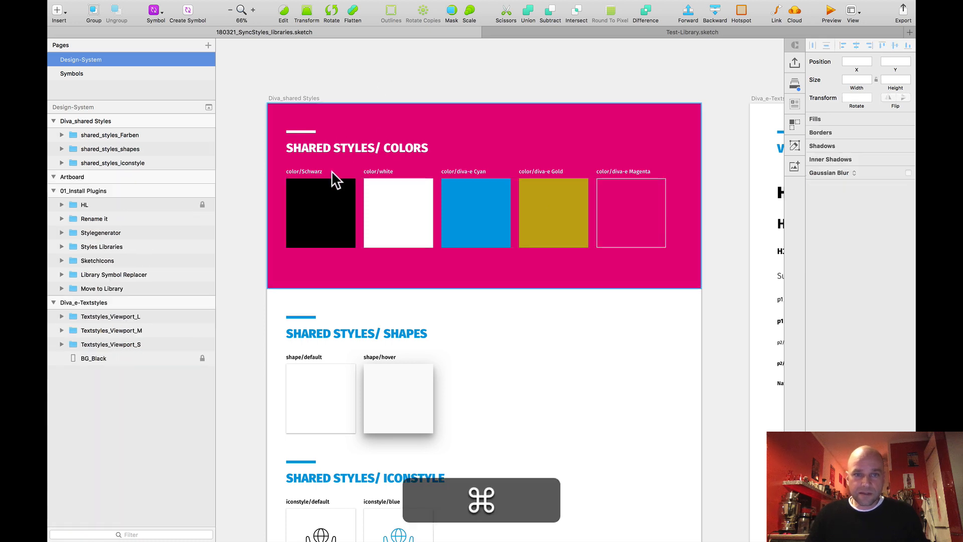
left_click(329, 204, "super")
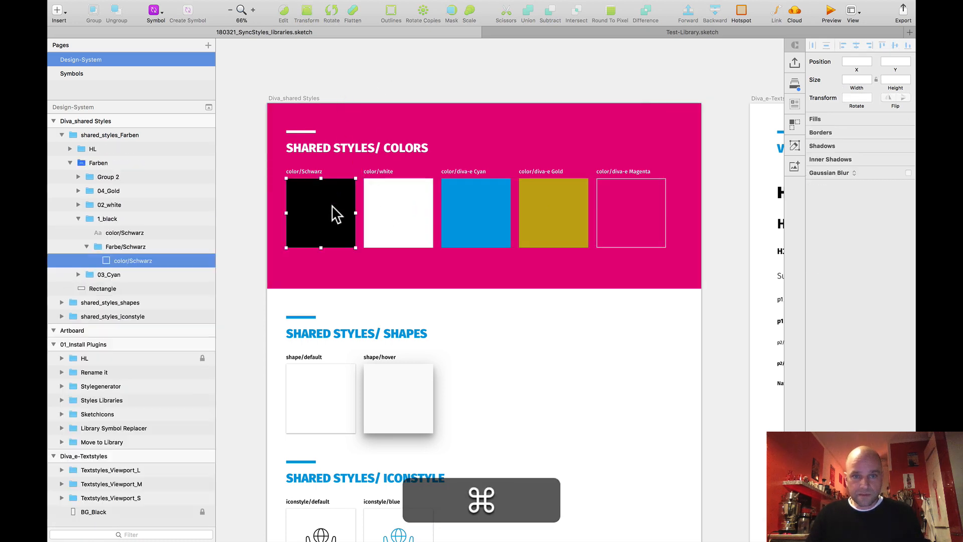
left_click(420, 216, "shift+super")
left_click(475, 213, "shift+super")
left_click(554, 216, "shift+super")
left_click(598, 228, "shift+super")
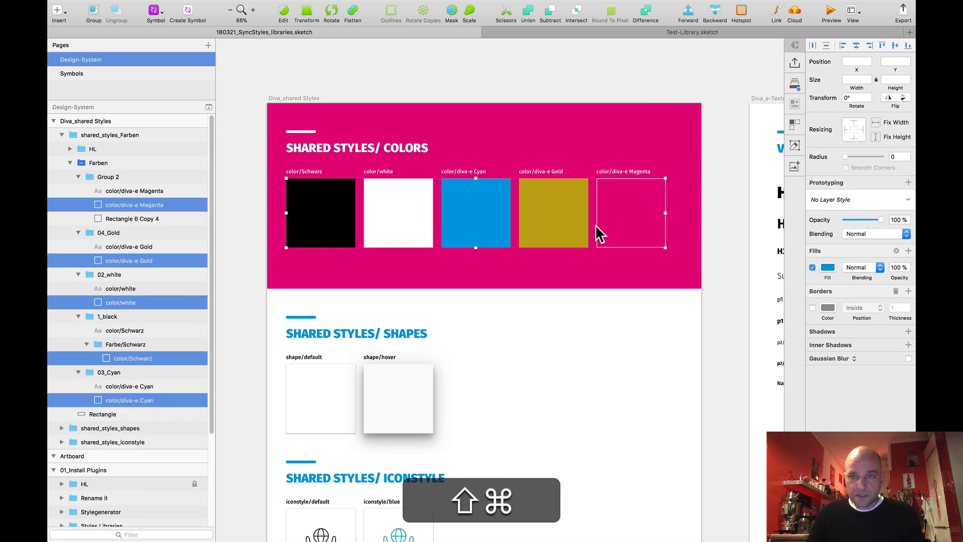
mouse_move(293, 4)
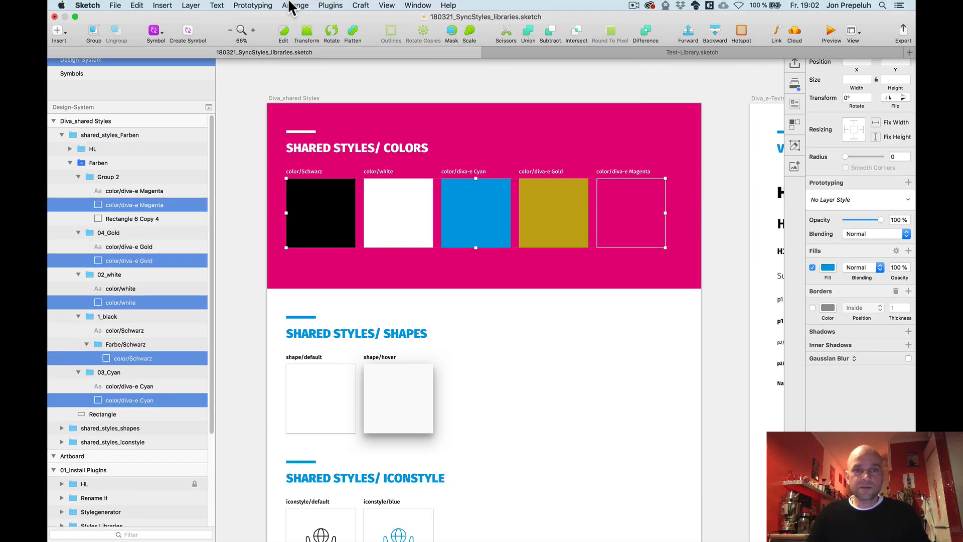
left_click(330, 6)
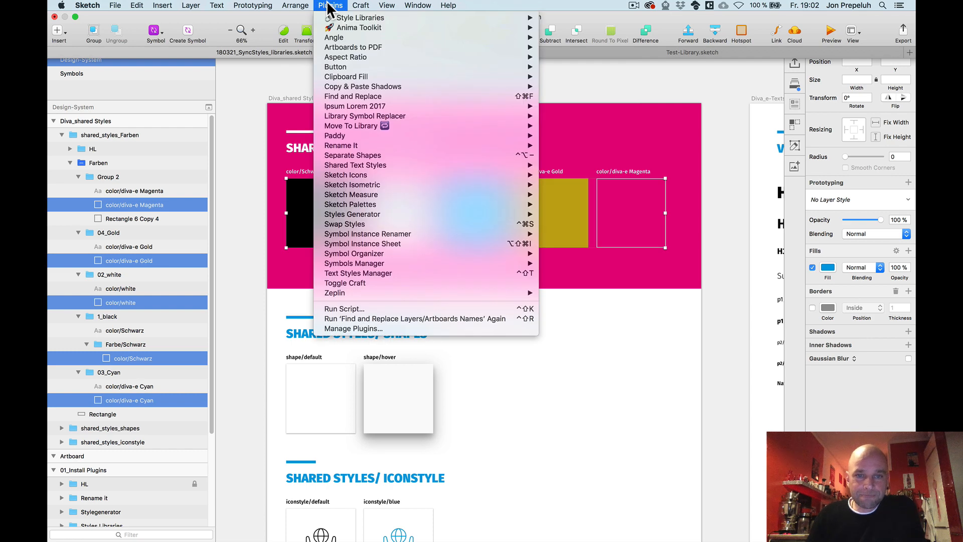
mouse_move(423, 216)
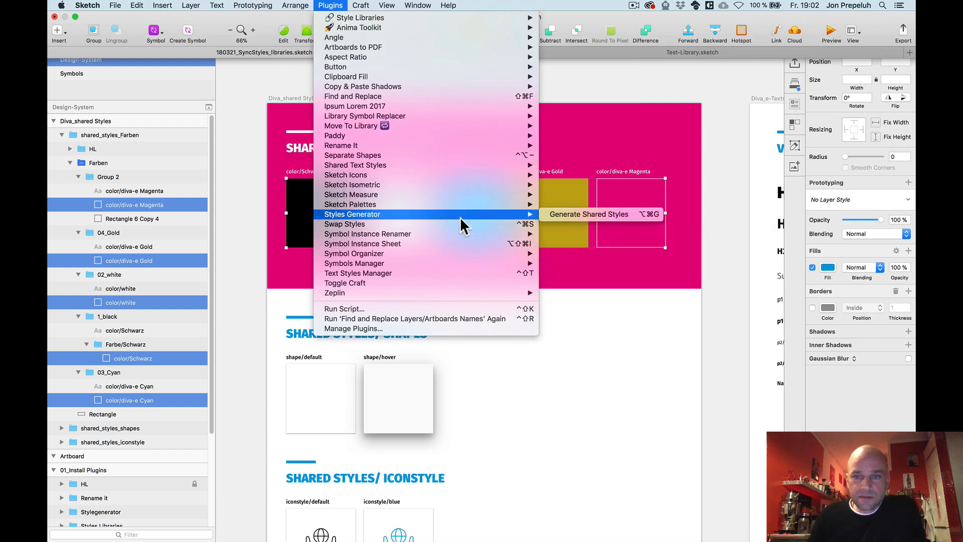
left_click(573, 222)
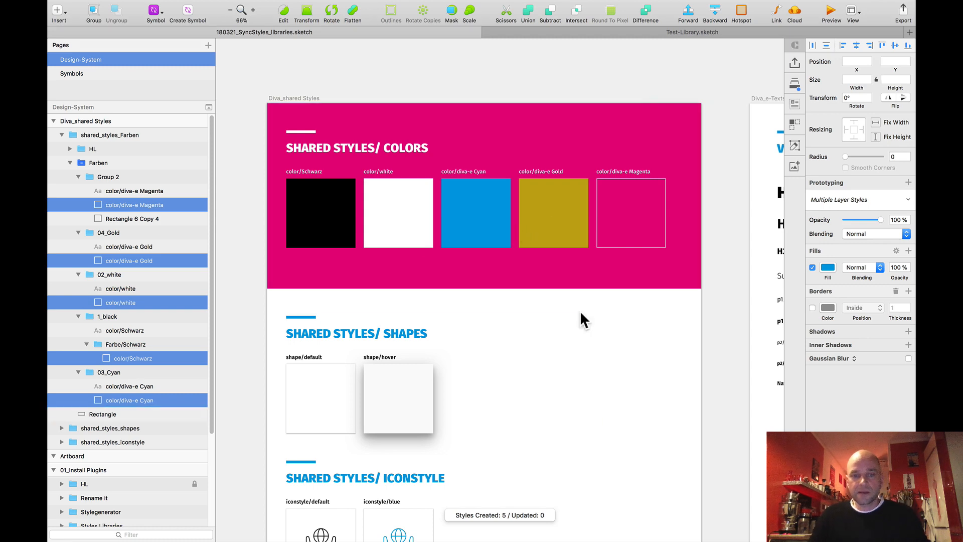
left_click(525, 327)
left_click(641, 320)
Inspect the shared layer styles available for the magenta swatch, including the color group
scroll(630, 306, "down", 1)
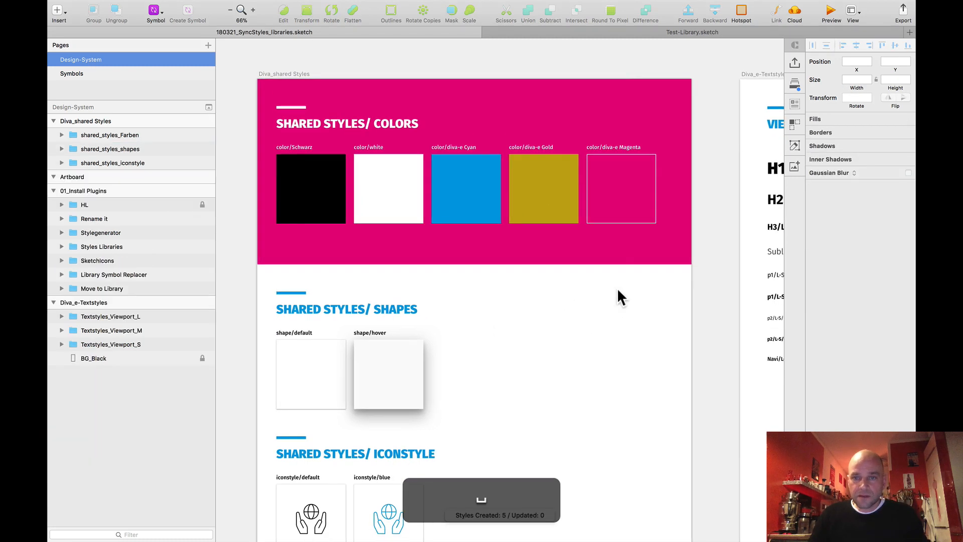
left_click(617, 200, "super")
left_click(842, 197)
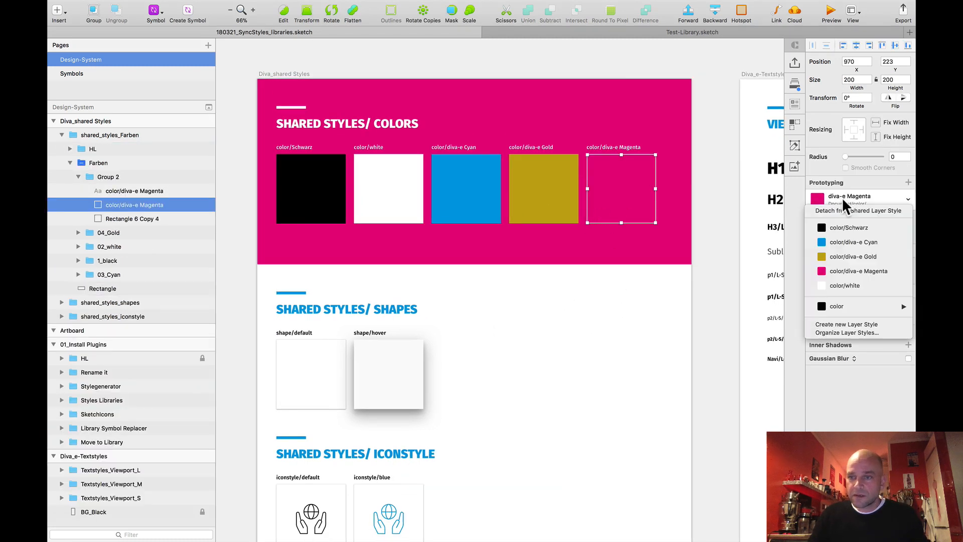
mouse_move(843, 305)
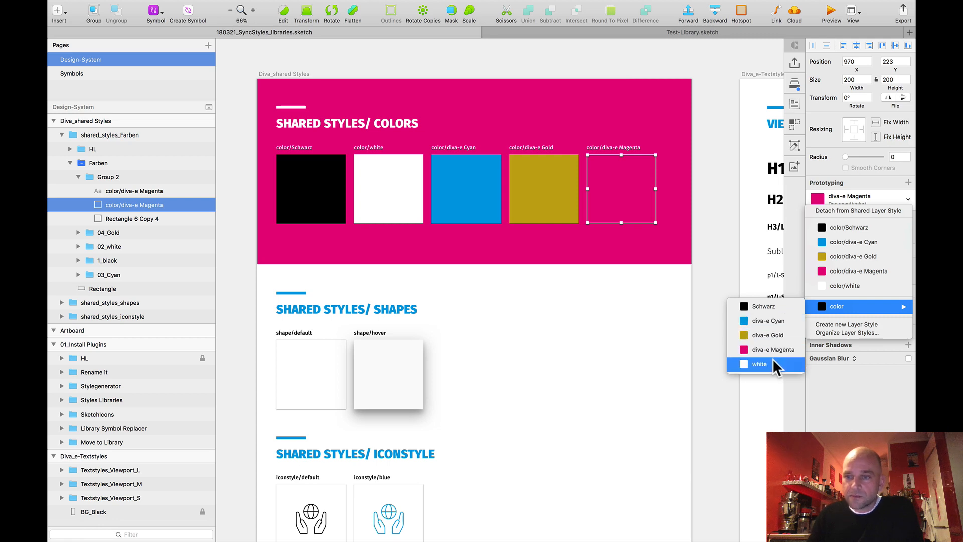
left_click(537, 302)
Generate shared layer styles from the shape/default and shape/hover squares with the Styles Generator plugin, then deselect them
scroll(522, 286, "down", 4)
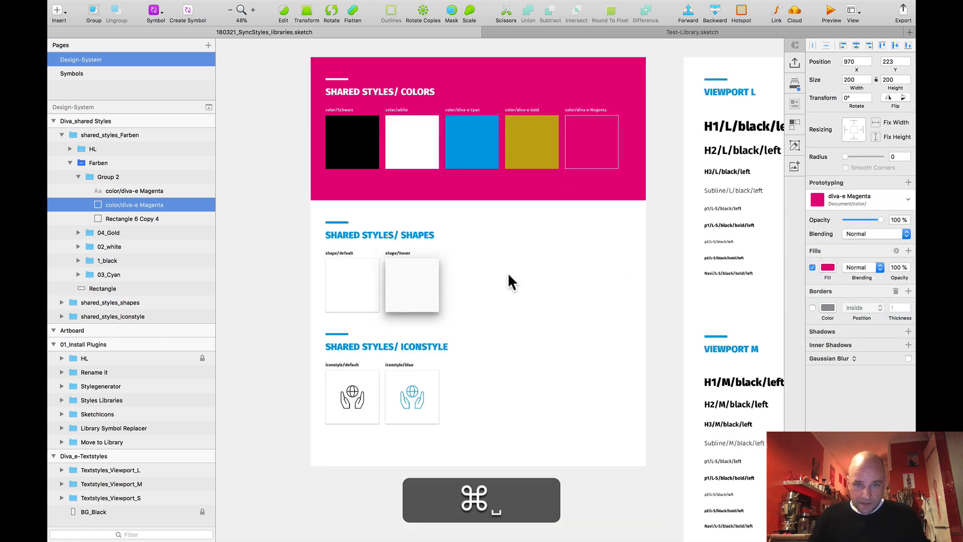
scroll(507, 272, "up", 3)
scroll(502, 321, "down", 3)
scroll(514, 349, "up", 4)
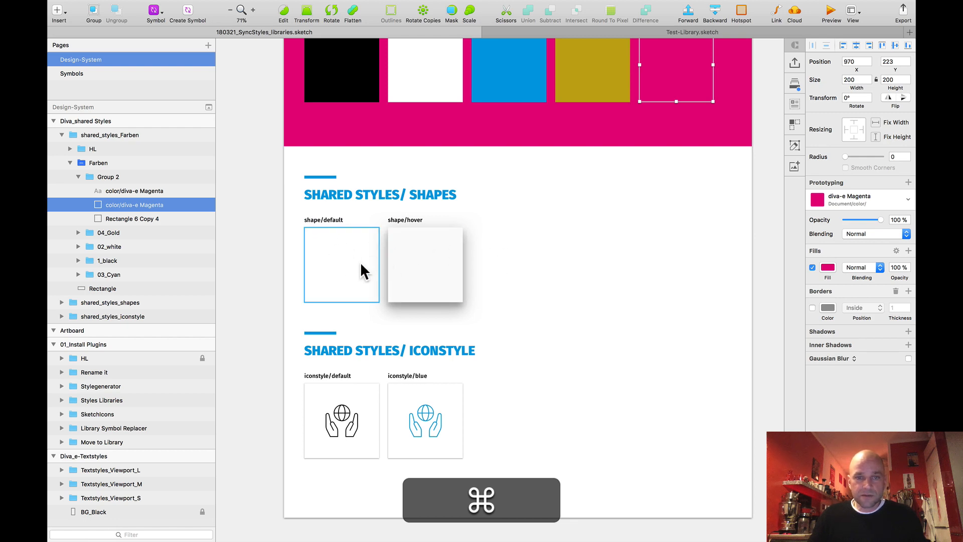
left_click(324, 257, "super")
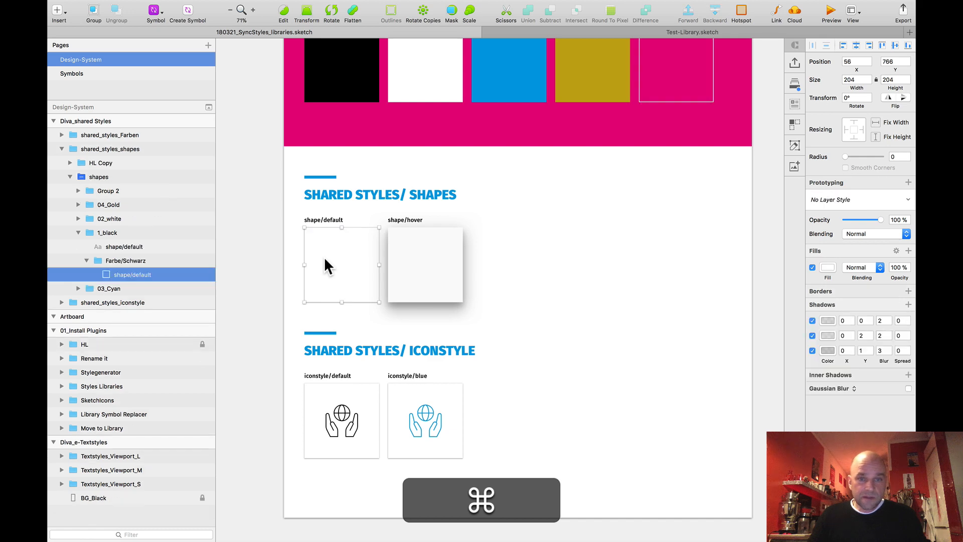
left_click(431, 257, "shift+super")
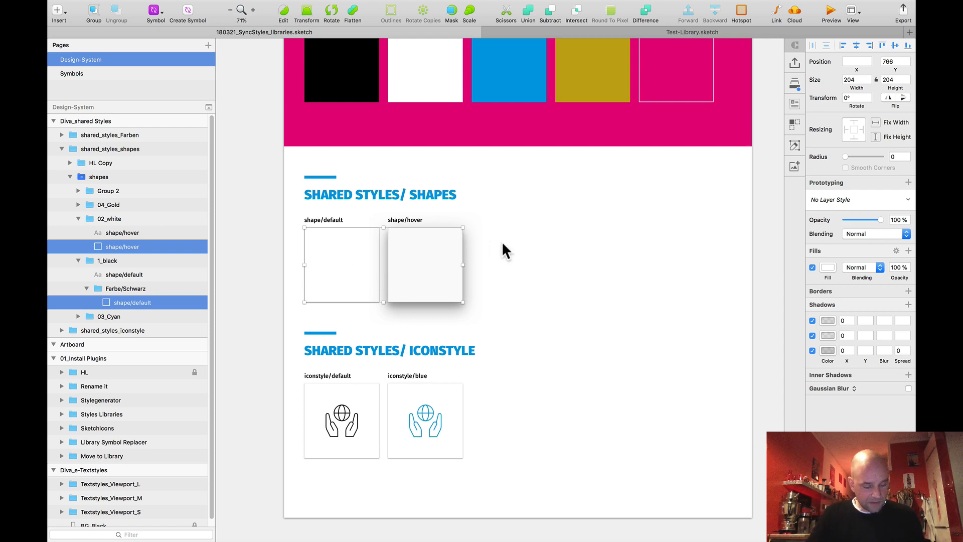
key("alt+super")
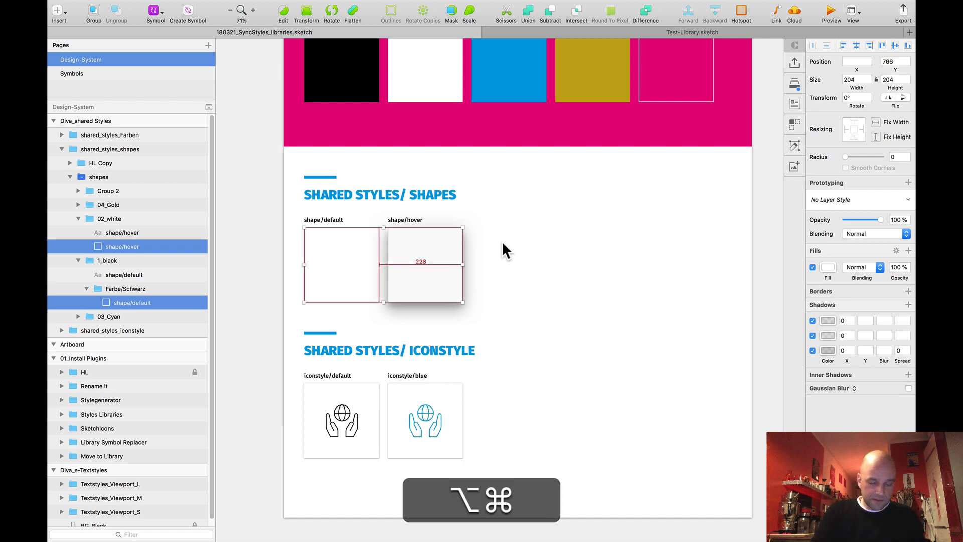
key("alt+super+g")
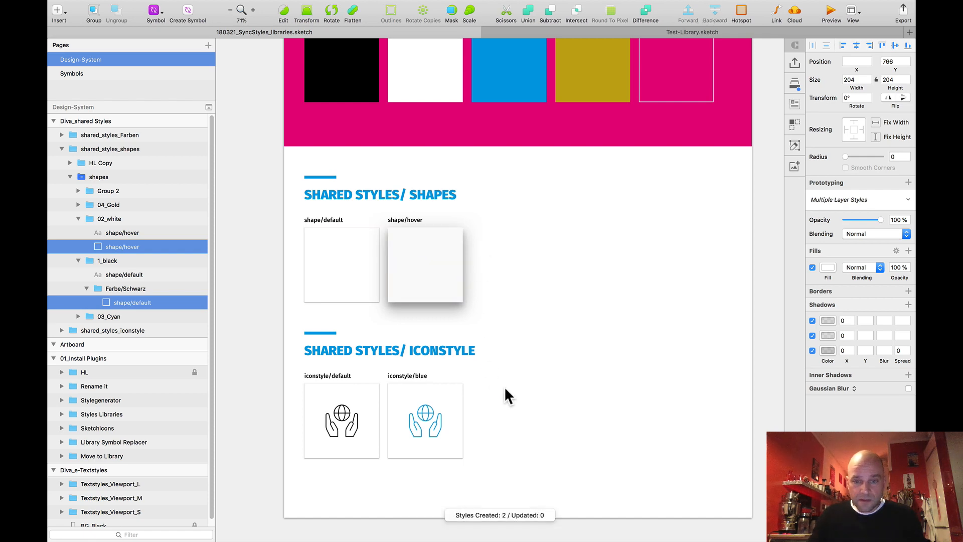
left_click(587, 252)
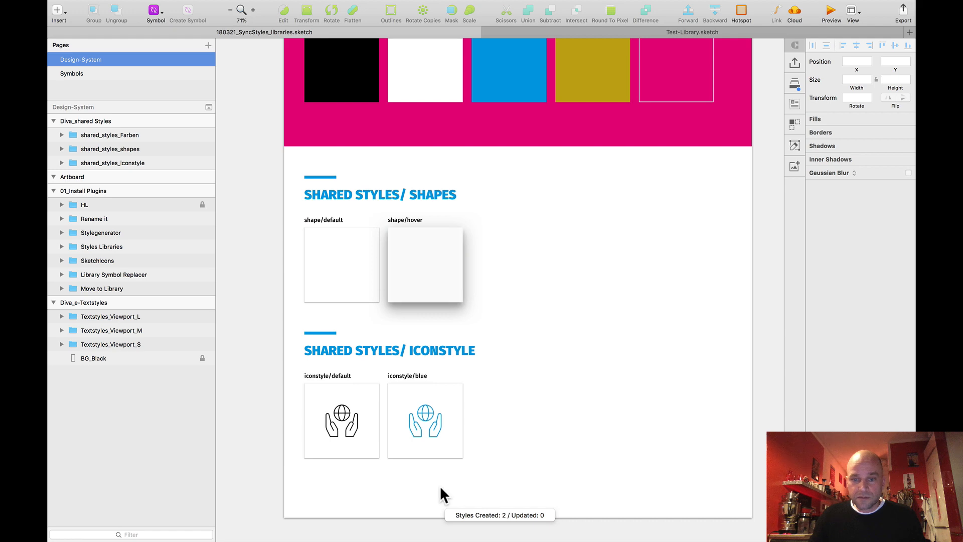
Check the shape group of shared layer styles on the shape/hover square and choose its hover style
left_click(419, 278)
left_click(857, 199)
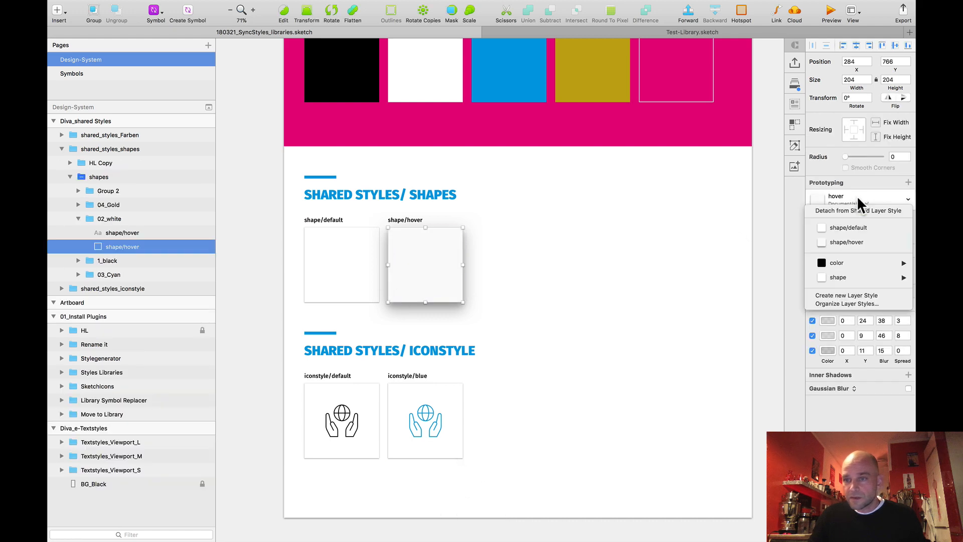
mouse_move(847, 281)
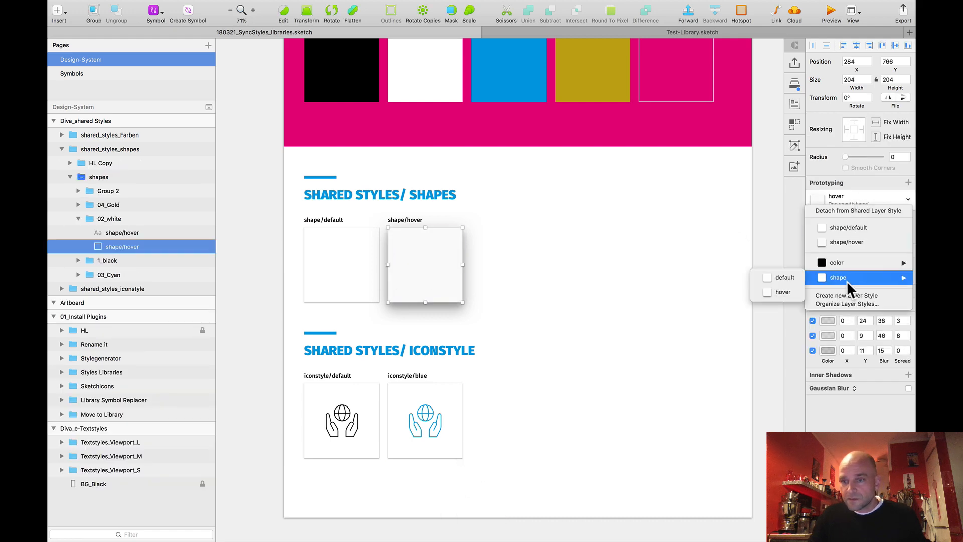
left_click(780, 290)
scroll(588, 251, "down", 5)
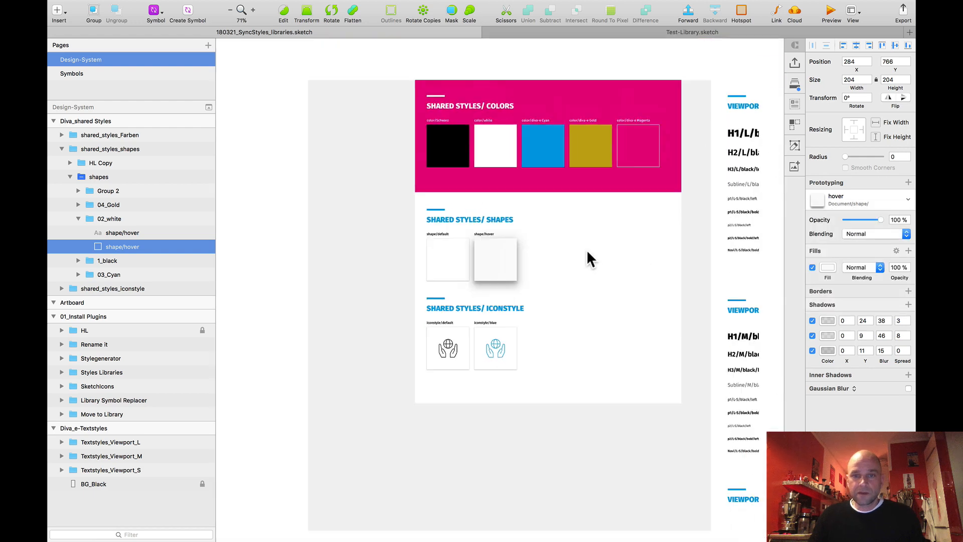
Deselect the shape/hover square and check the shared layer style applied to the color/Schwarz swatch
left_click(503, 59)
scroll(504, 60, "up", 5)
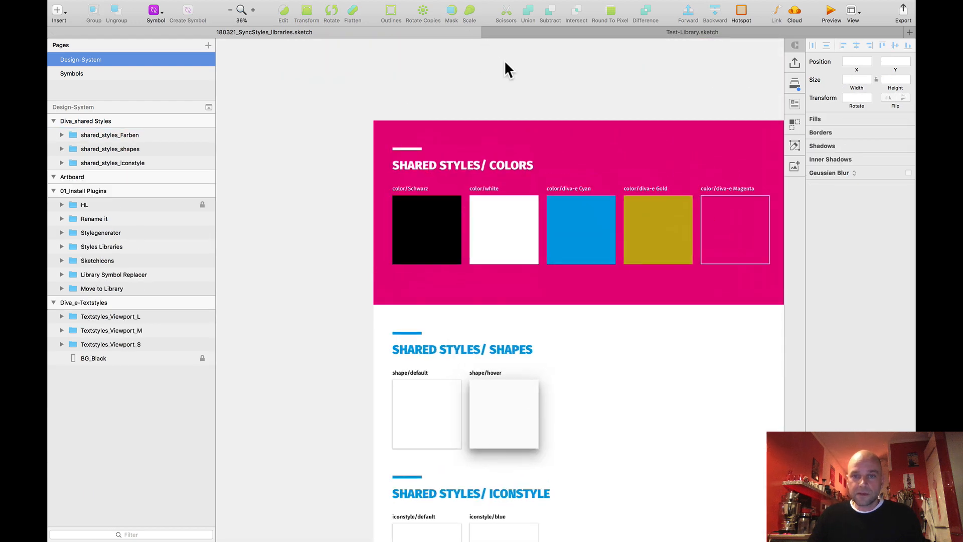
scroll(504, 60, "right", 2)
scroll(462, 62, "down", 1)
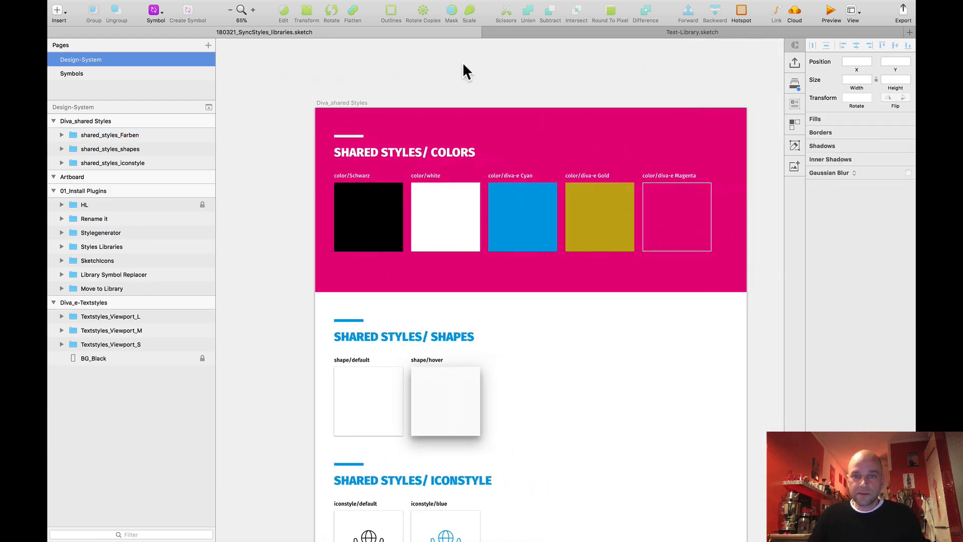
left_click(370, 210, "super")
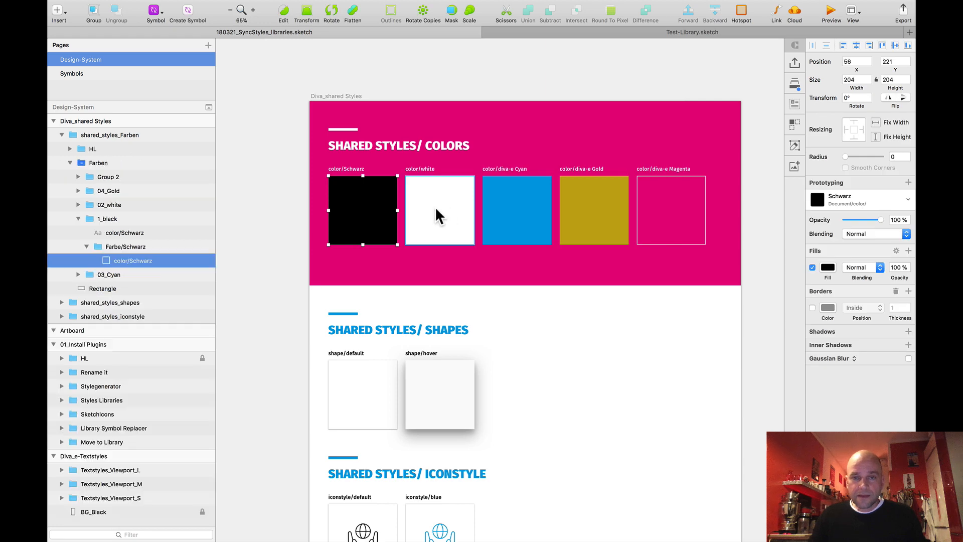
Examine the existing button, shape, icon and color symbols on the Symbols page
left_click(80, 72)
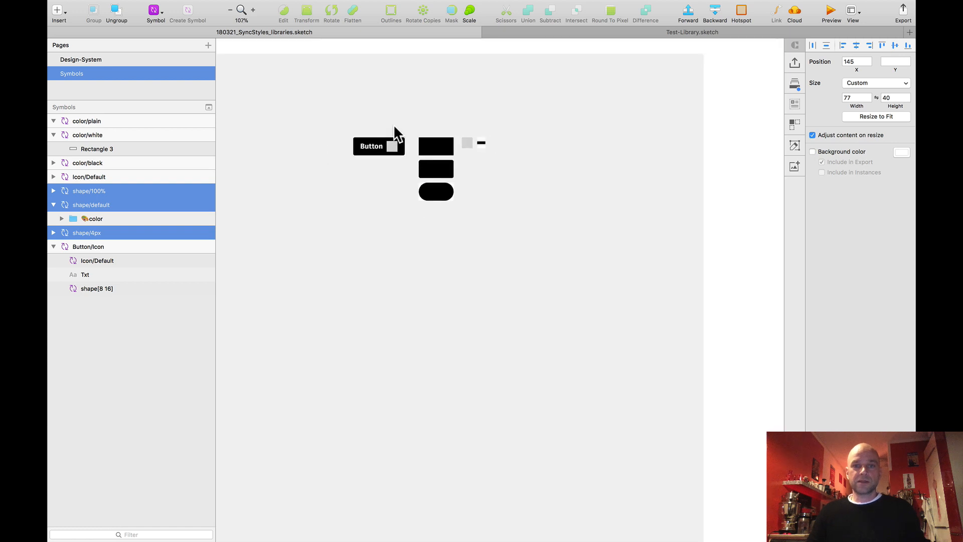
scroll(391, 120, "up", 5)
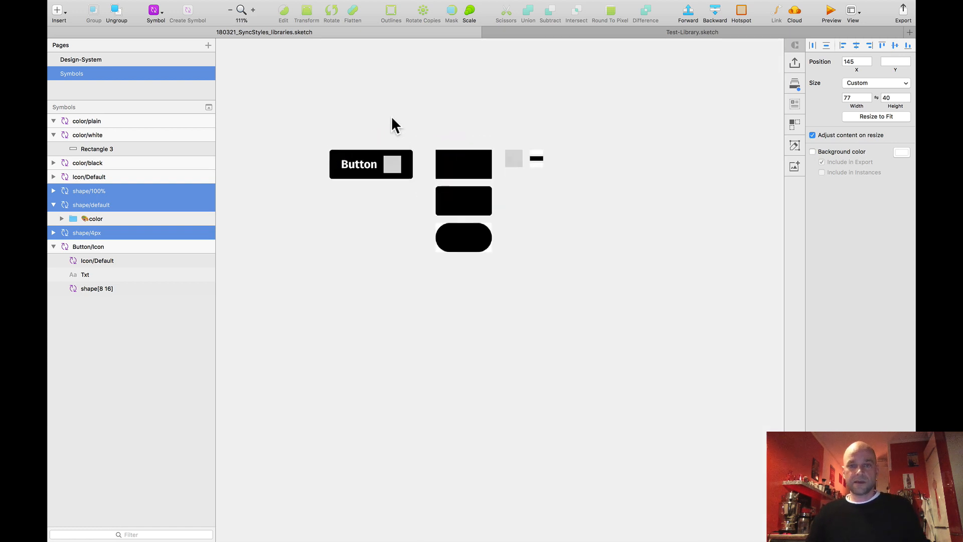
scroll(391, 116, "down", 5)
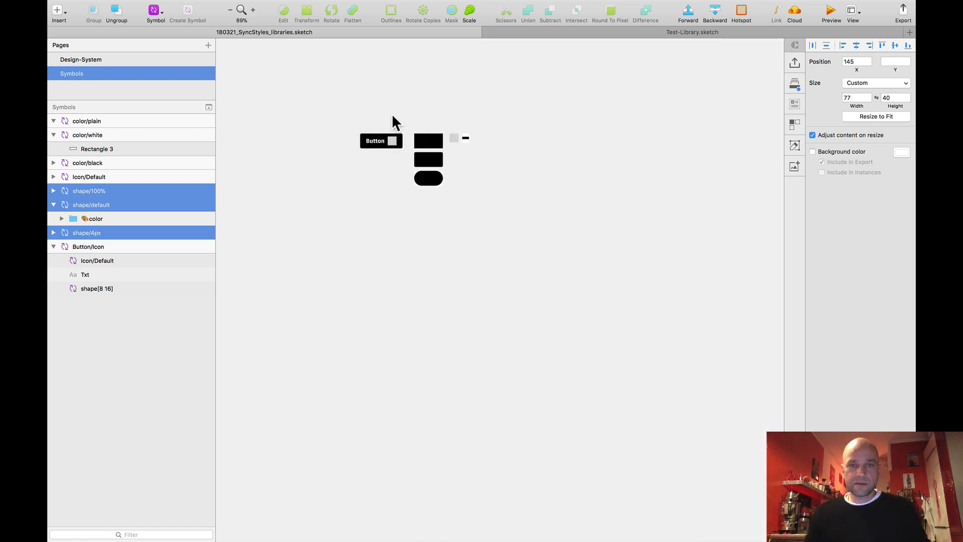
scroll(393, 116, "up", 5)
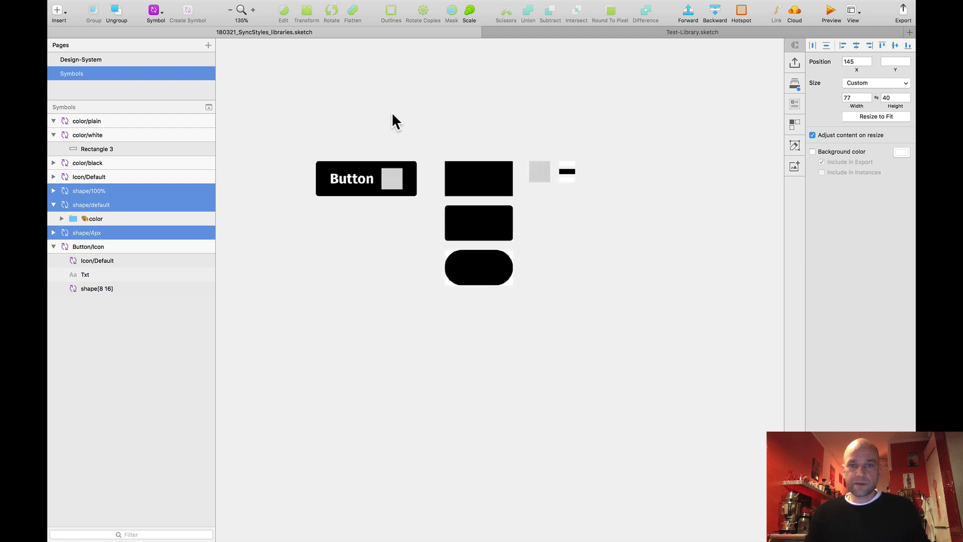
scroll(392, 117, "up", 3)
left_click(416, 113)
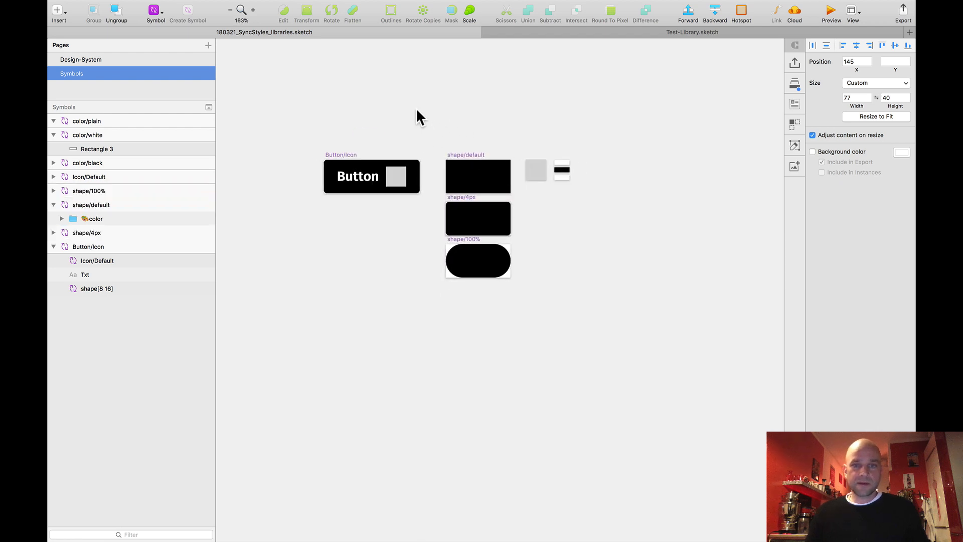
scroll(406, 127, "right", 2)
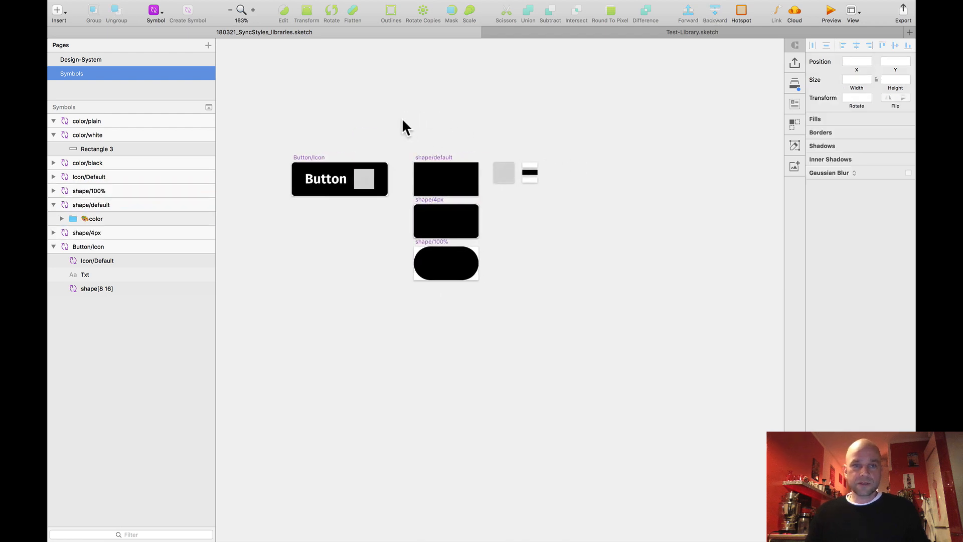
Review the shared color, shape and icon style swatches on the Design-System page
left_click(113, 59)
scroll(275, 151, "down", 2)
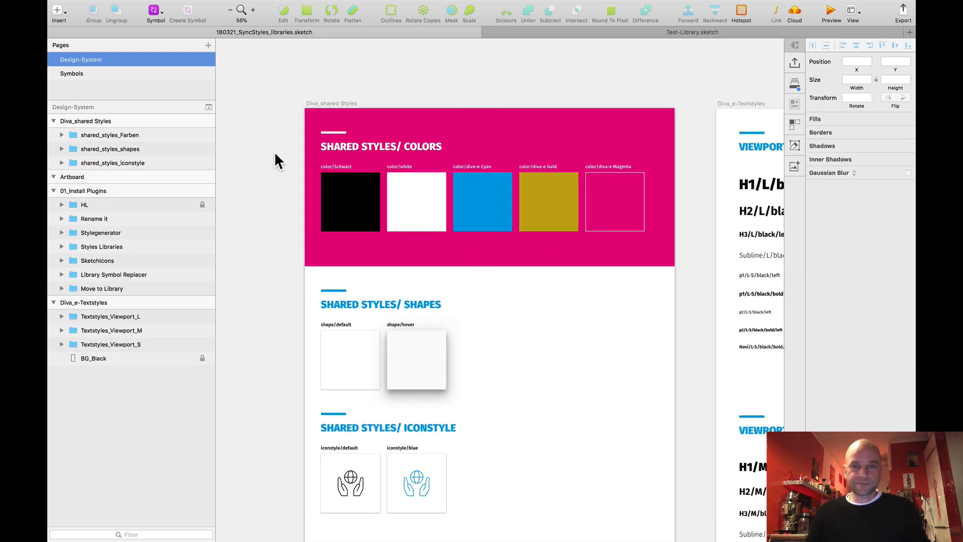
scroll(275, 152, "up", 5)
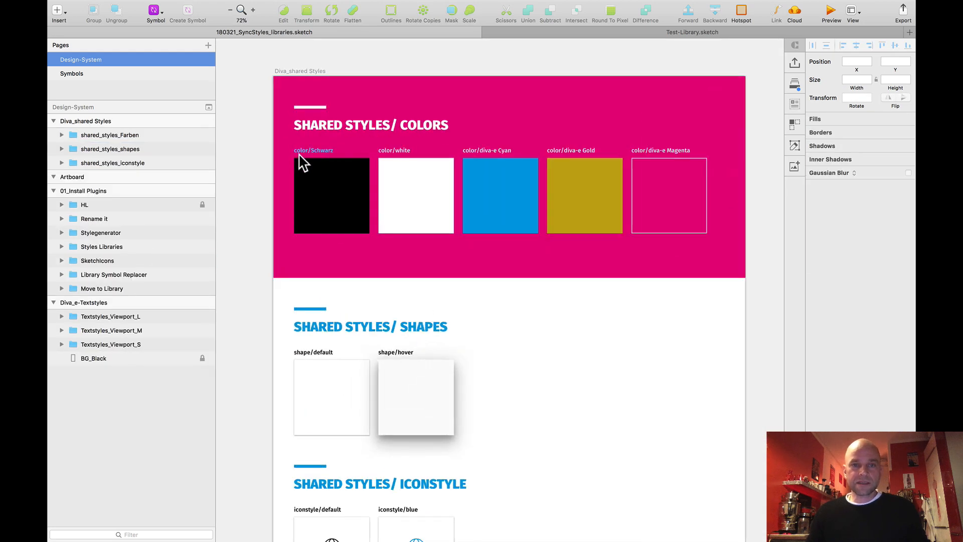
scroll(321, 183, "down", 3)
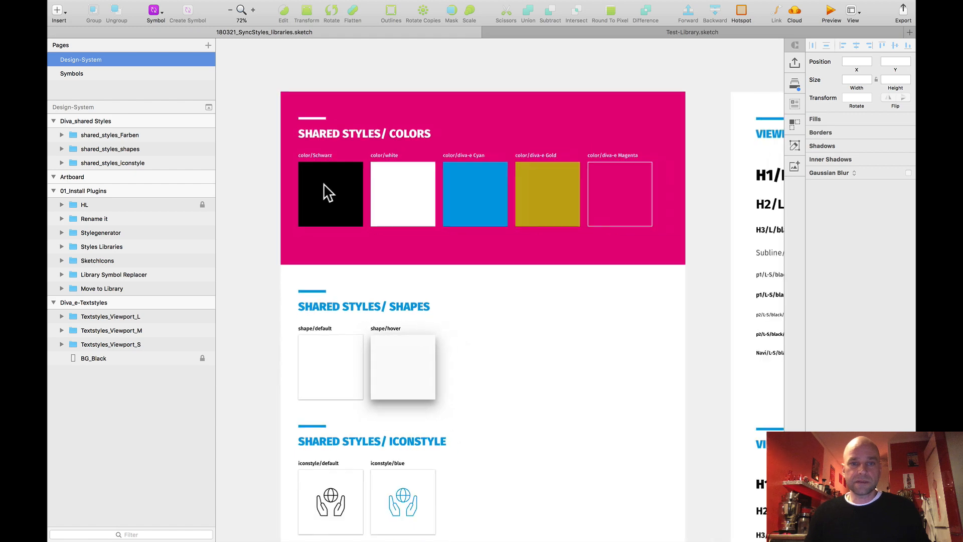
left_click(323, 190, "super")
On the Symbols page, duplicate the color/white symbol directly below the original with a 3 px gap
left_click(92, 74)
scroll(368, 92, "up", 3)
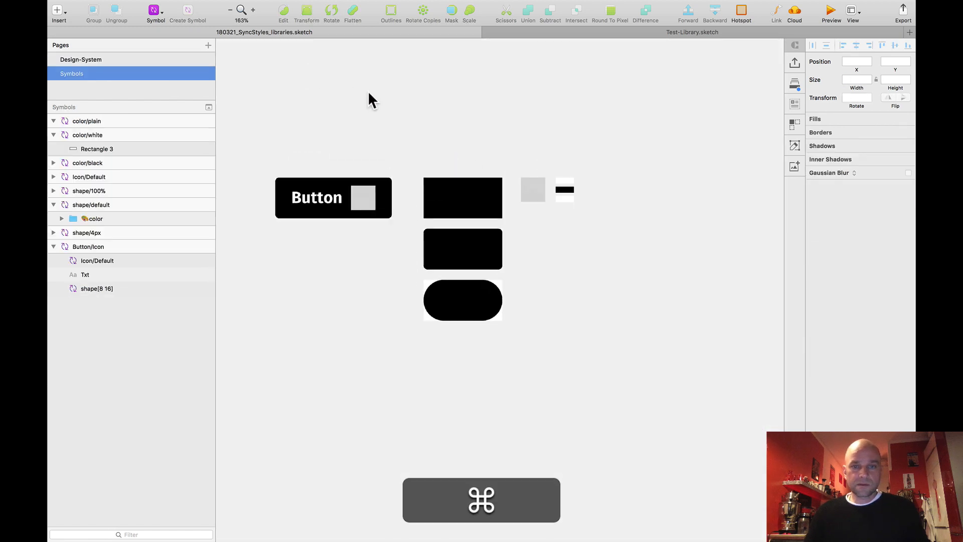
scroll(369, 93, "down", 3)
left_click_drag(492, 130, 462, 129)
scroll(462, 135, "right", 3)
scroll(407, 170, "up", 8)
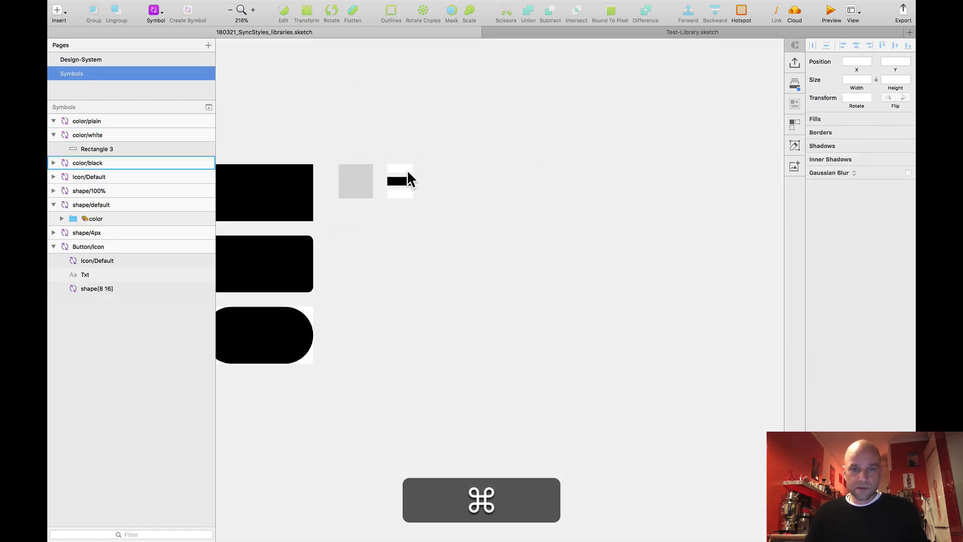
scroll(410, 167, "up", 5)
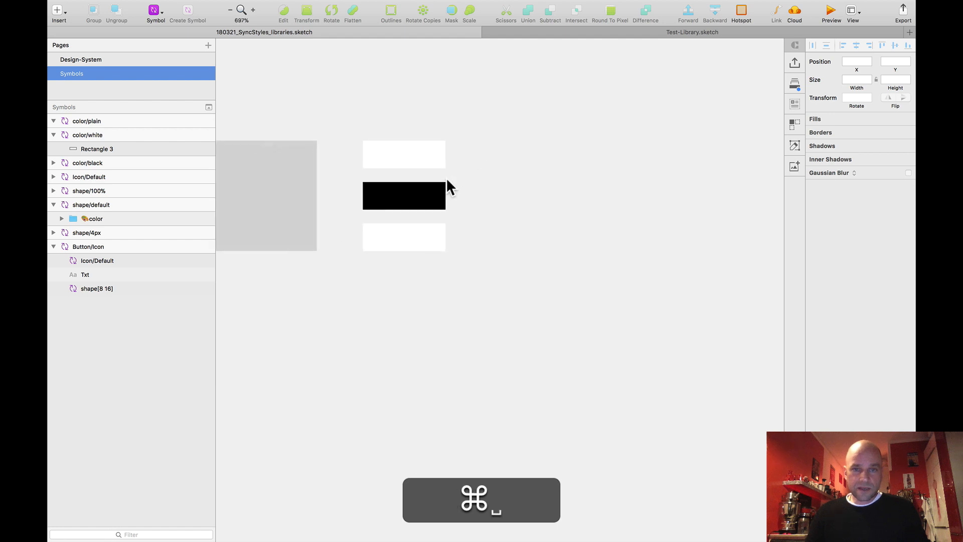
left_click(374, 184)
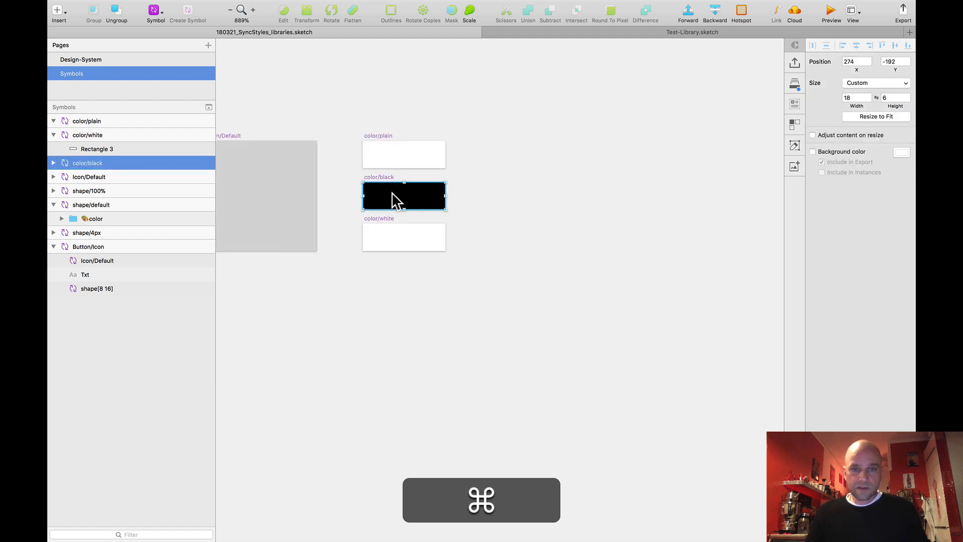
left_click(374, 219)
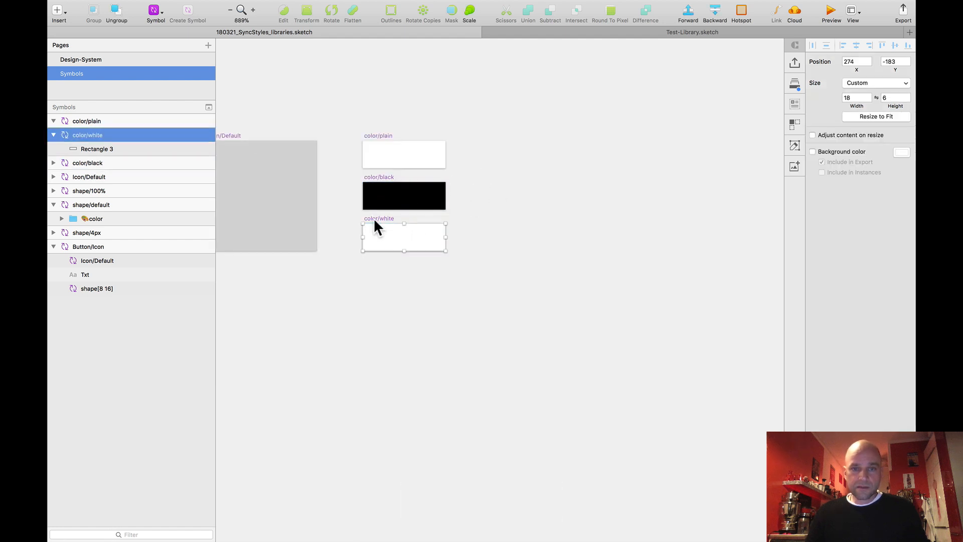
scroll(483, 219, "up", 2)
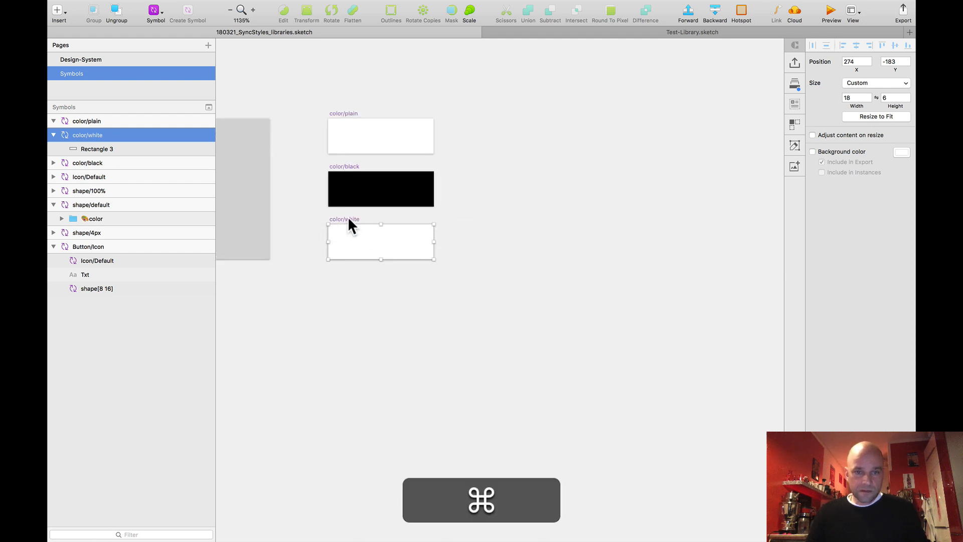
left_click_drag(348, 220, 340, 274)
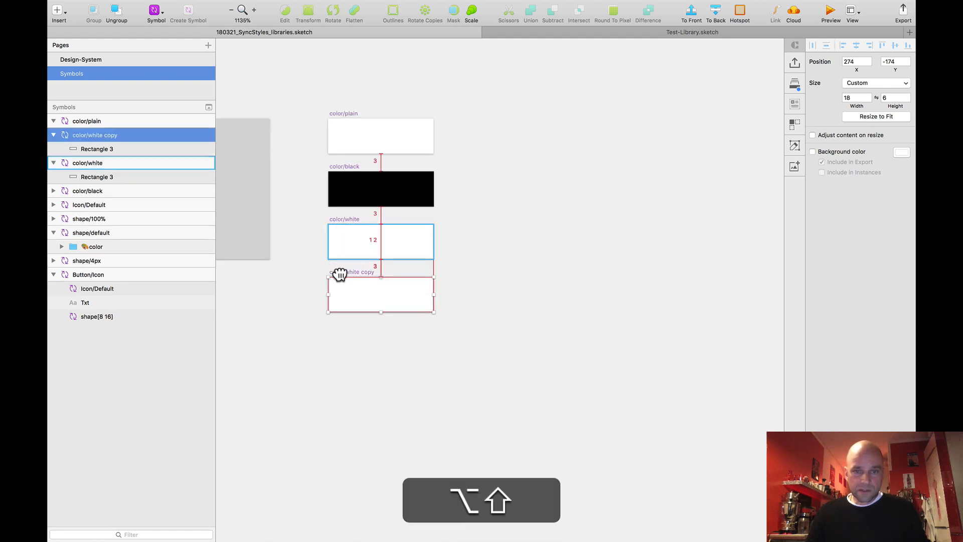
left_click(497, 269)
Apply the shared layer style color/diva-e Cyan to the rectangle inside the color/white copy symbol
scroll(467, 275, "up", 2)
left_click_drag(466, 275, 495, 253)
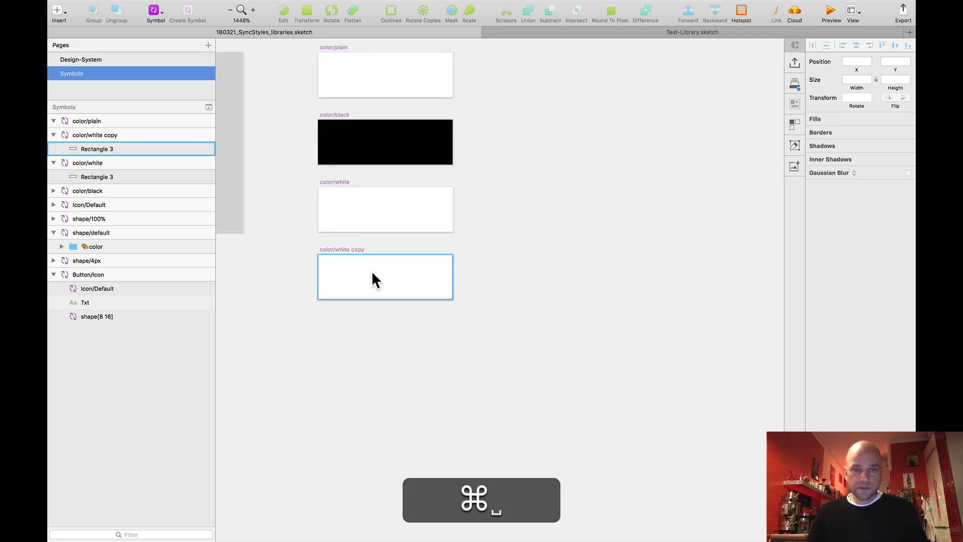
left_click(372, 274, "super")
left_click(847, 198)
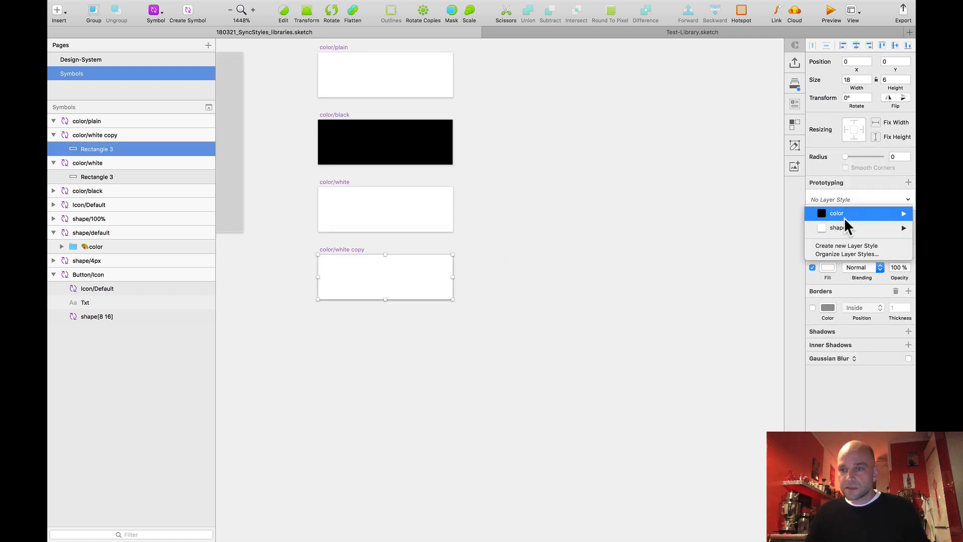
mouse_move(844, 219)
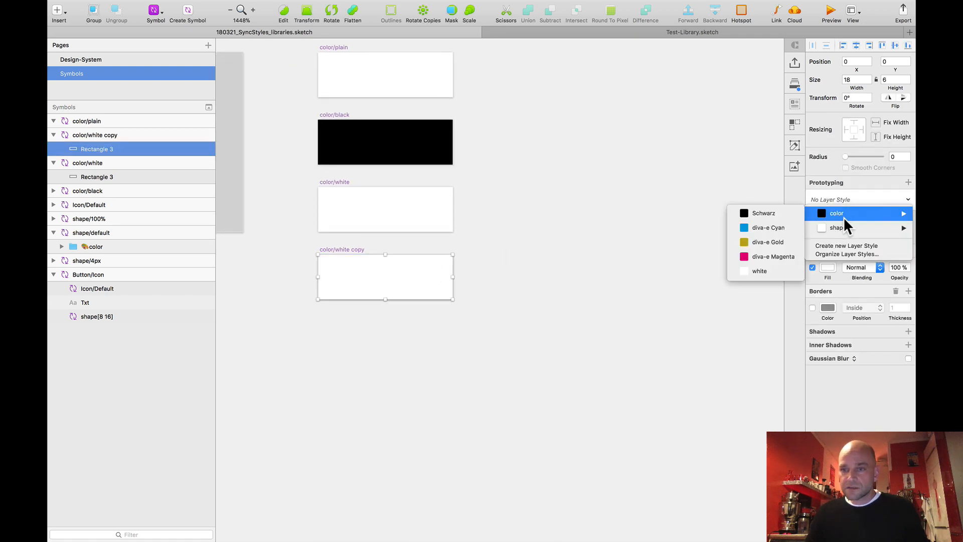
left_click(748, 227)
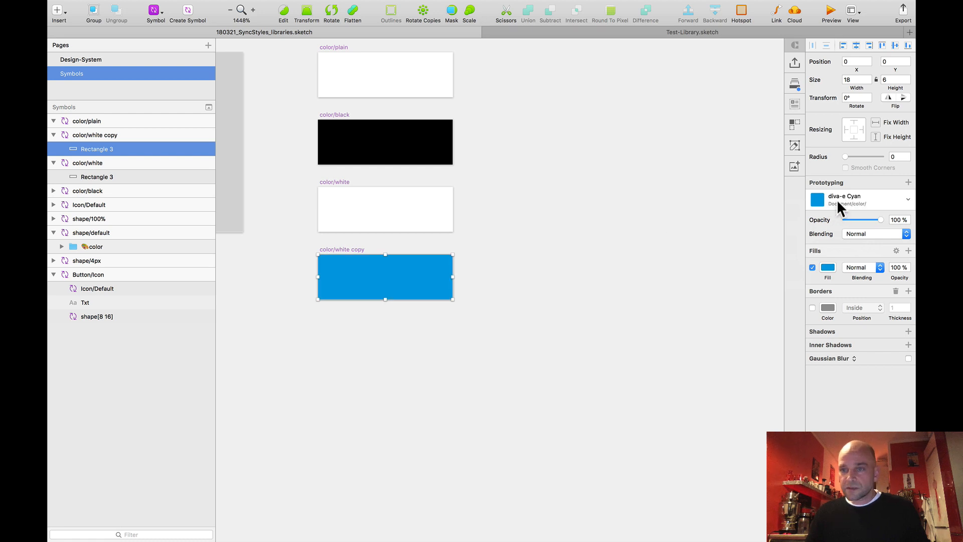
Rename the cyan symbol as color/divae-Cyan
left_click(341, 248)
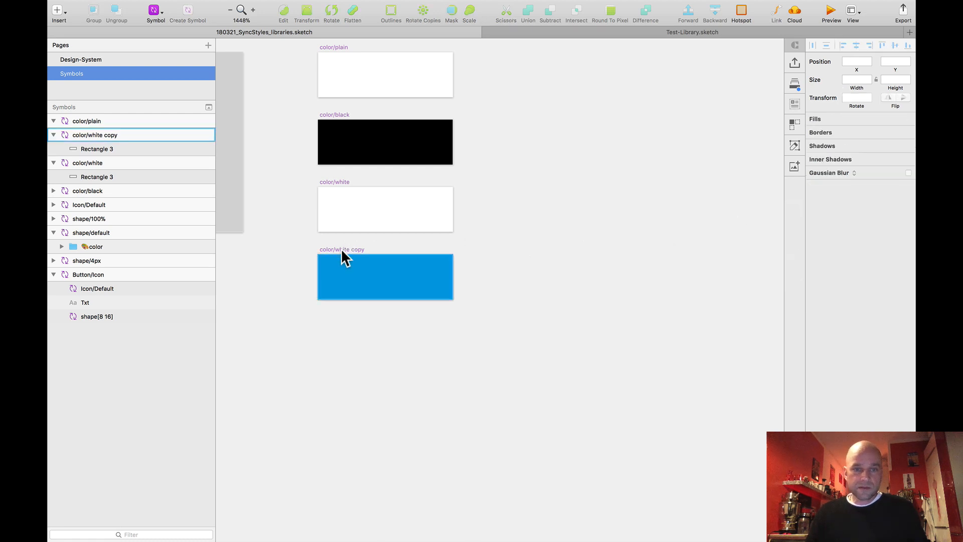
scroll(331, 246, "up", 5)
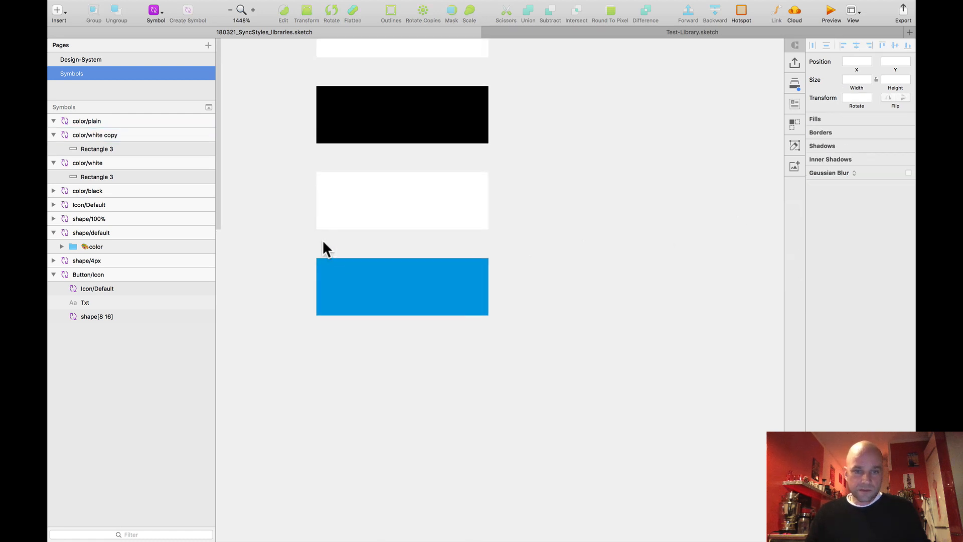
double_click(103, 136)
left_click(91, 136)
left_click_drag(121, 136, 186, 135)
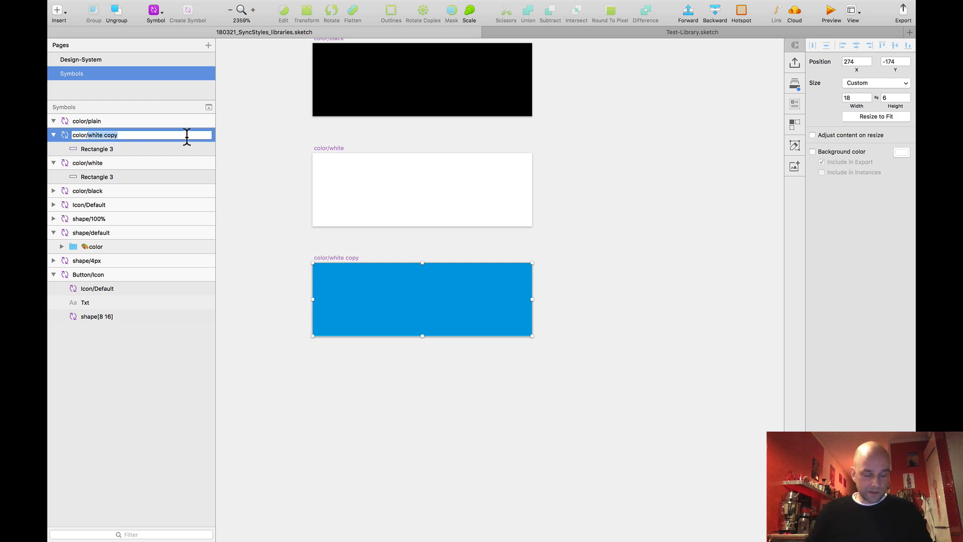
type("divae-Cyan")
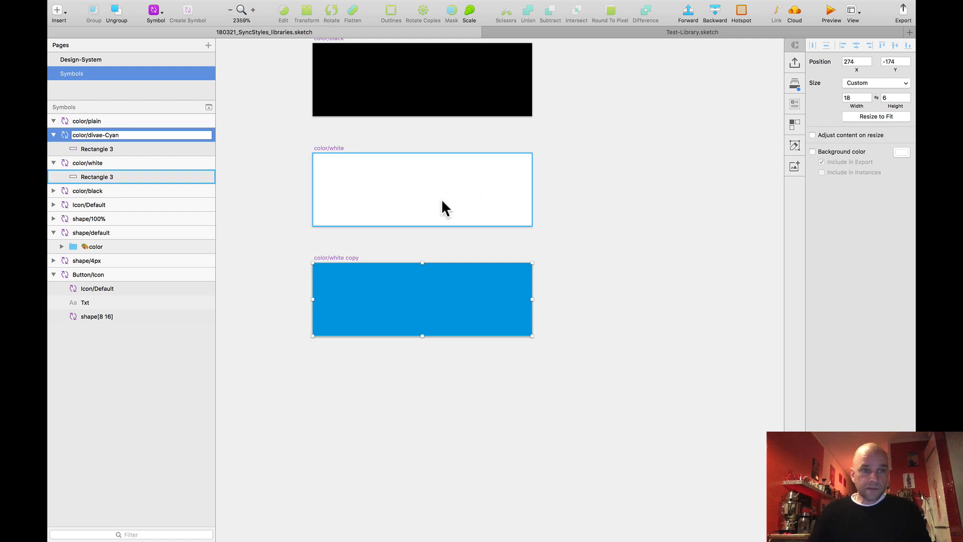
left_click(577, 211)
Duplicate the color/divae-Cyan symbol just below the original, at about Y -166
scroll(307, 256, "up", 2)
left_click(331, 260)
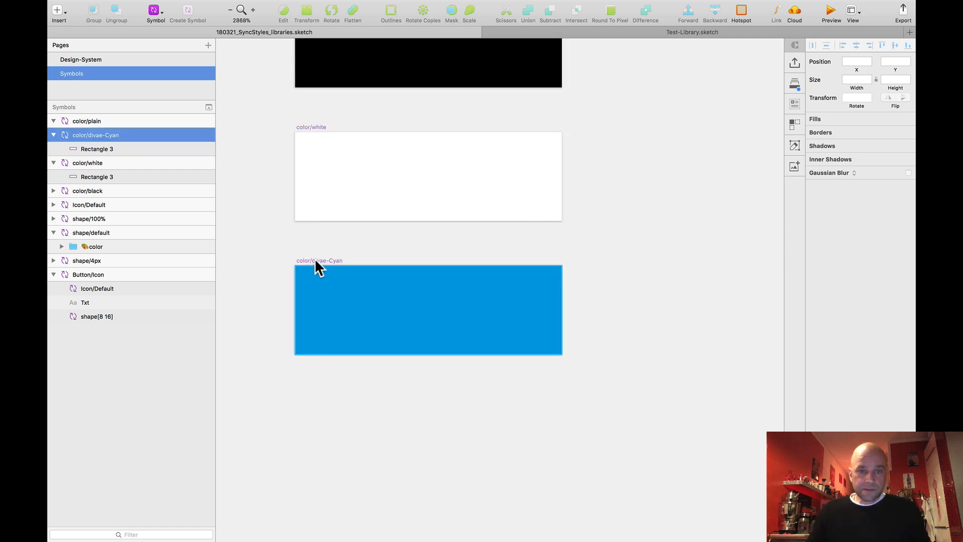
scroll(329, 258, "down", 2)
scroll(410, 240, "down", 3)
scroll(410, 241, "left", 3)
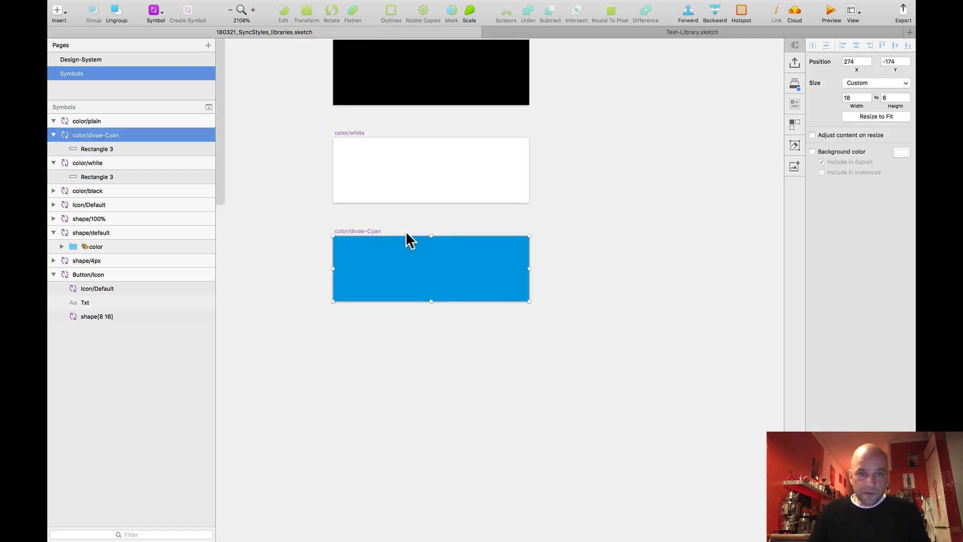
left_click_drag(351, 229, 354, 316)
left_click(588, 291)
Apply the shared layer style color/diva-e Magenta to the rectangle inside the color/divae-Cyan Copy symbol
scroll(588, 291, "down", 2)
left_click_drag(589, 295, 552, 253)
left_click(423, 300)
left_click(866, 197)
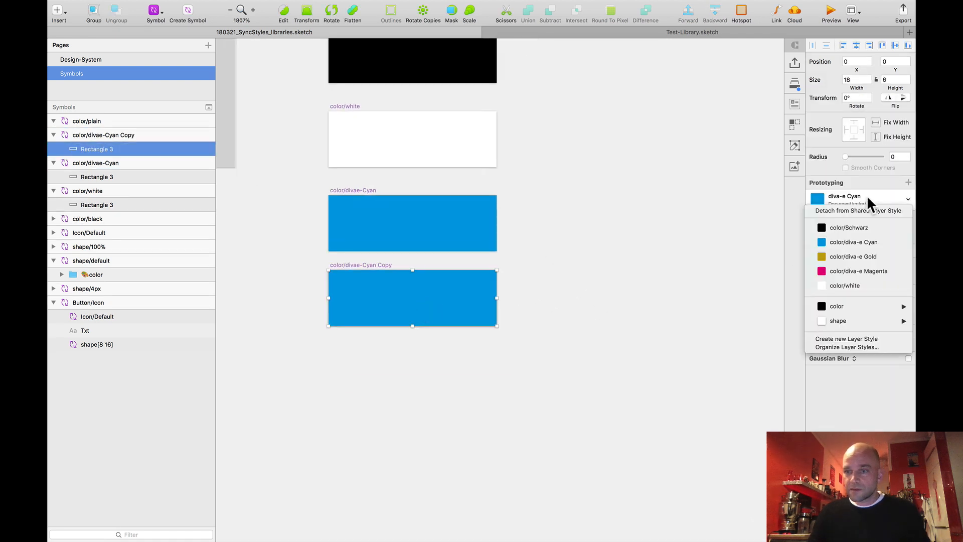
left_click(837, 272)
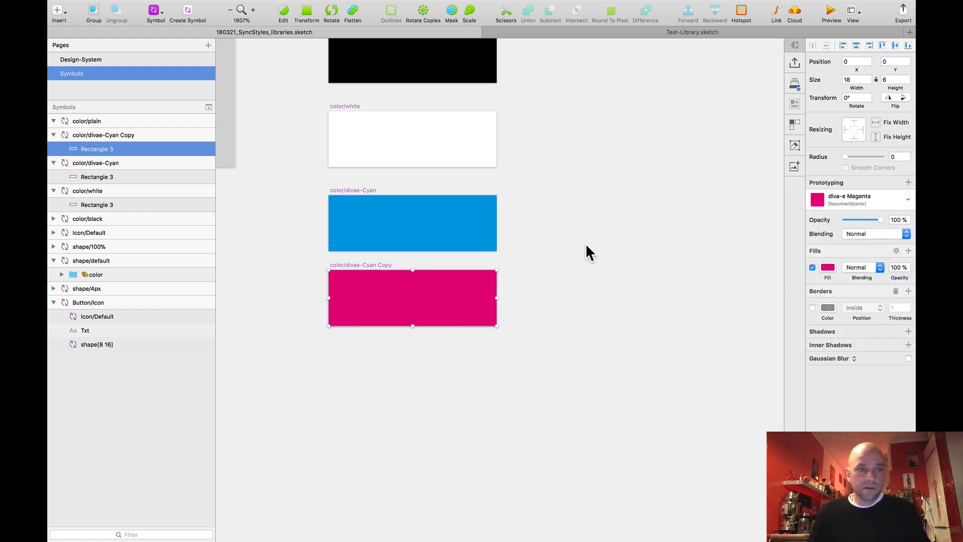
left_click(601, 239)
Rename the magenta symbol as color/divae-Magenta
left_click(371, 265)
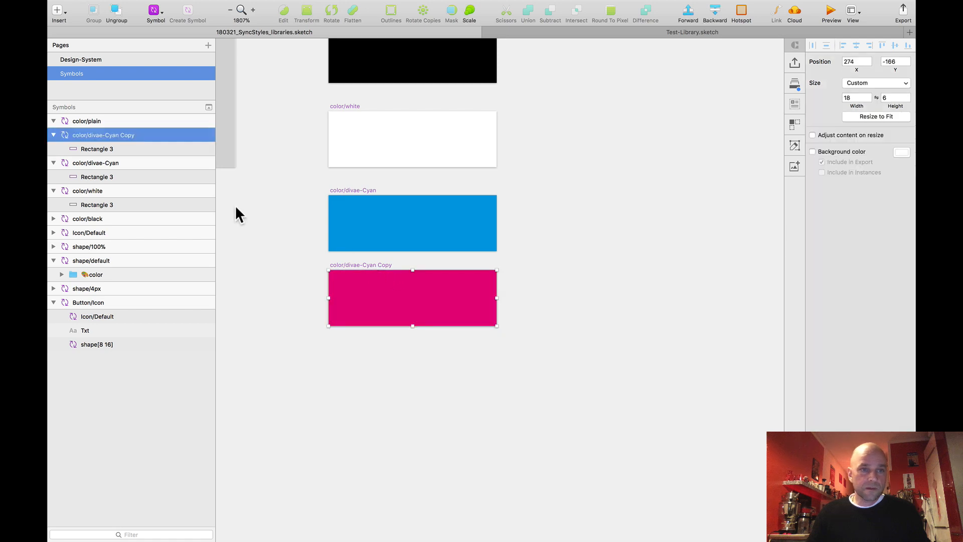
double_click(115, 135)
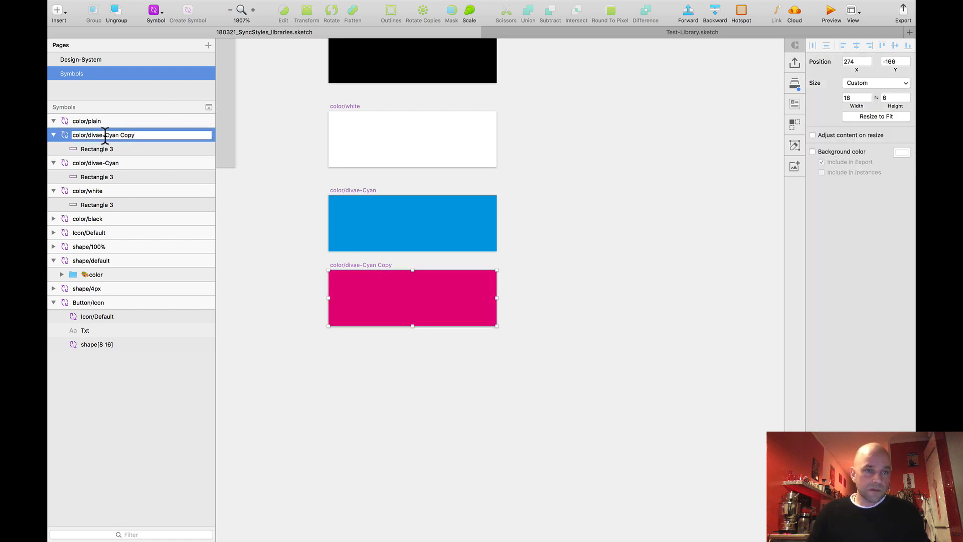
left_click_drag(106, 135, 224, 129)
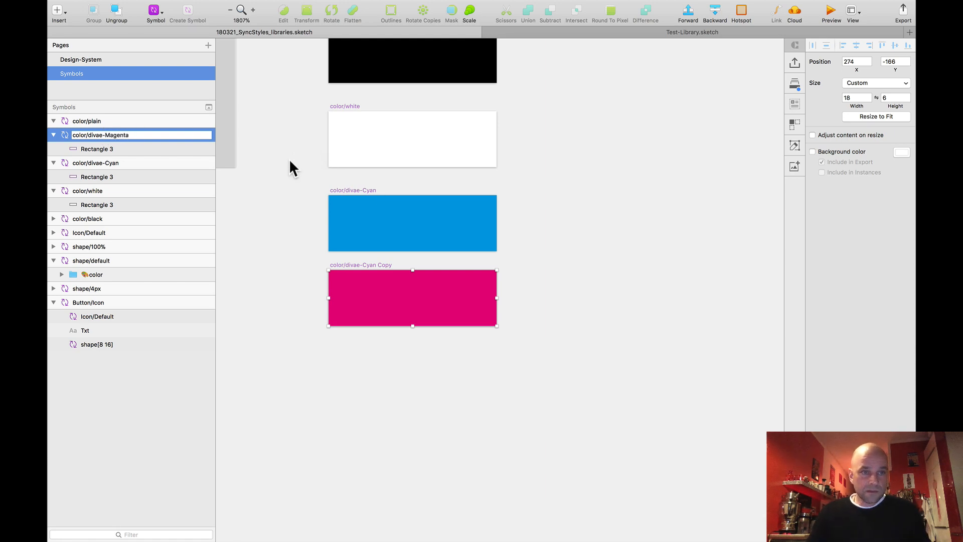
left_click(272, 145)
left_click(99, 131)
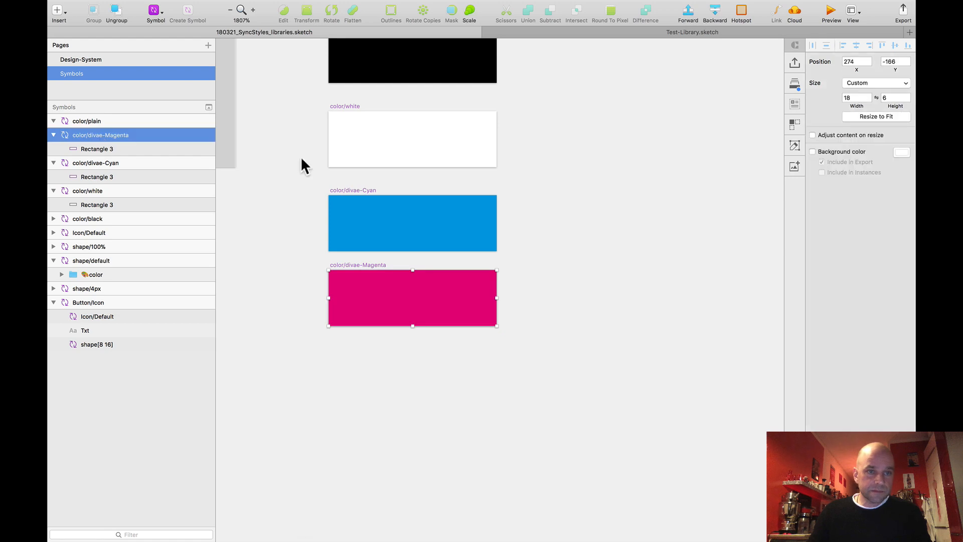
Copy the layer name color/diva-e Cyan from the cyan swatch on the Design-System page
left_click(96, 61)
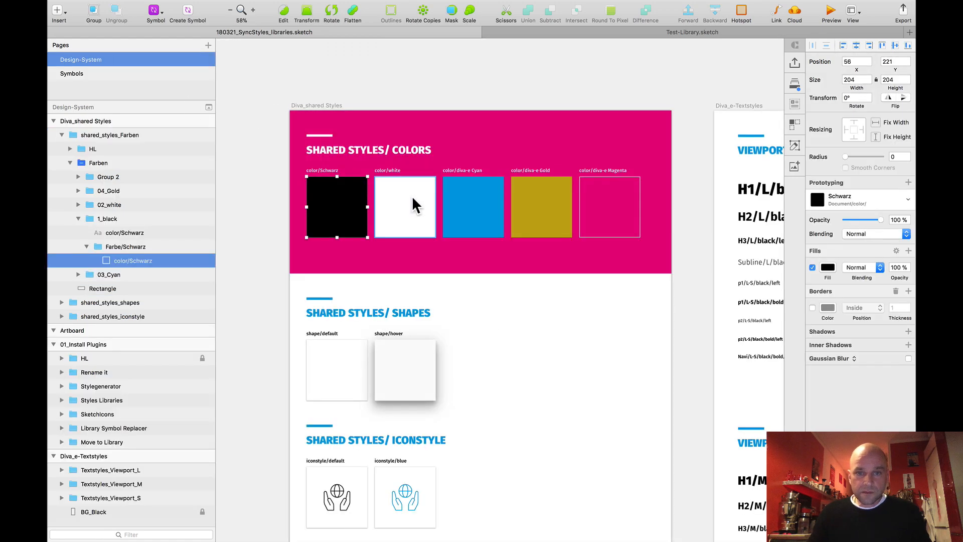
scroll(404, 203, "up", 5)
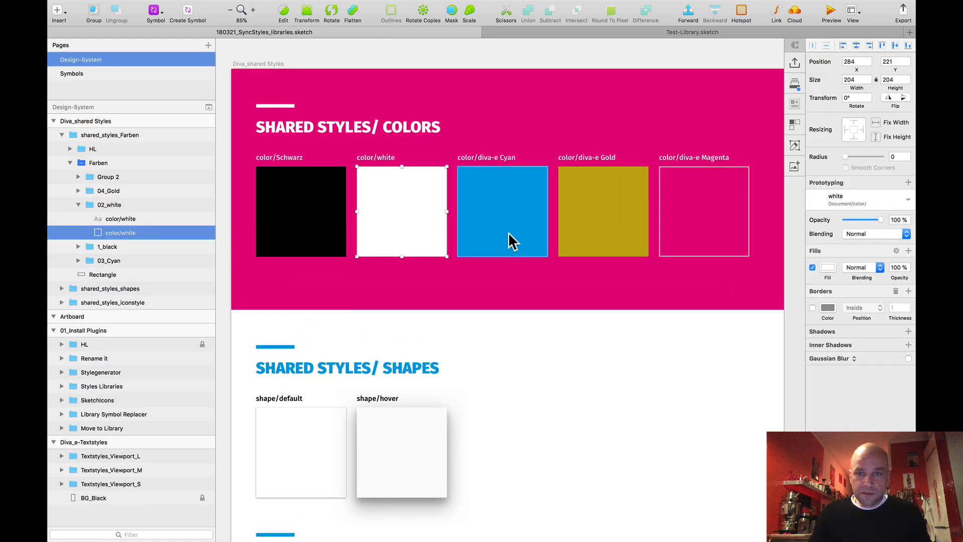
left_click(493, 233)
double_click(150, 263)
key("super+c")
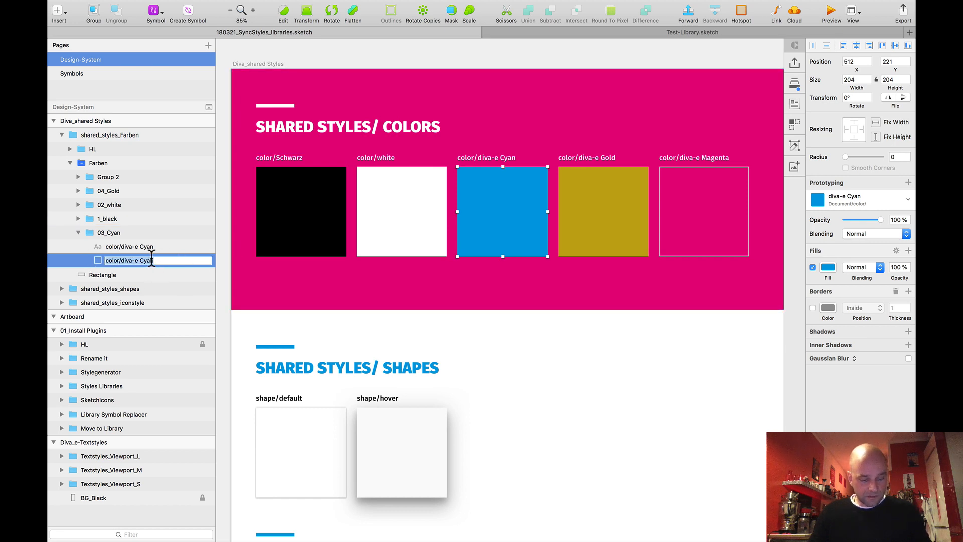
left_click(431, 64)
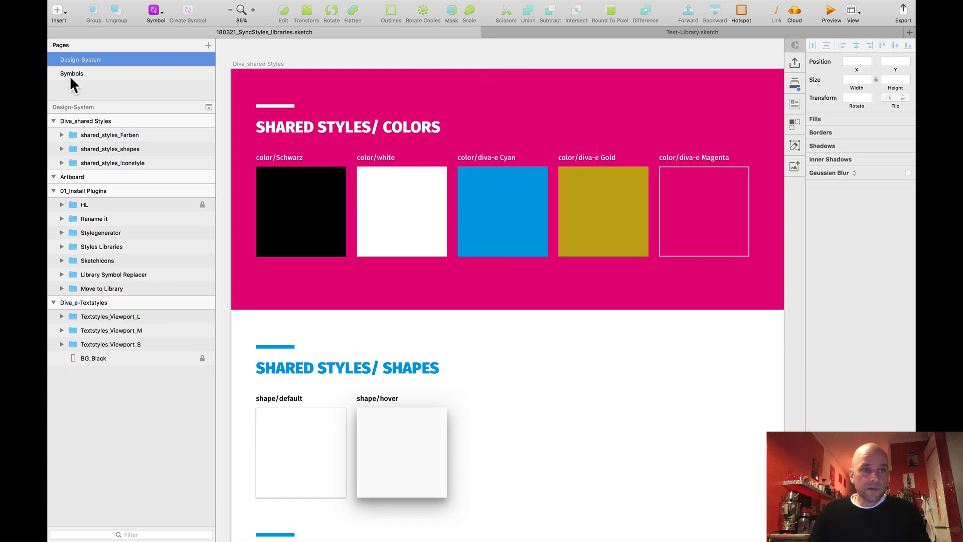
Rename the cyan symbol on the Symbols page with the copied name color/diva-e Cyan
left_click(72, 73)
left_click(354, 206)
left_click(136, 165)
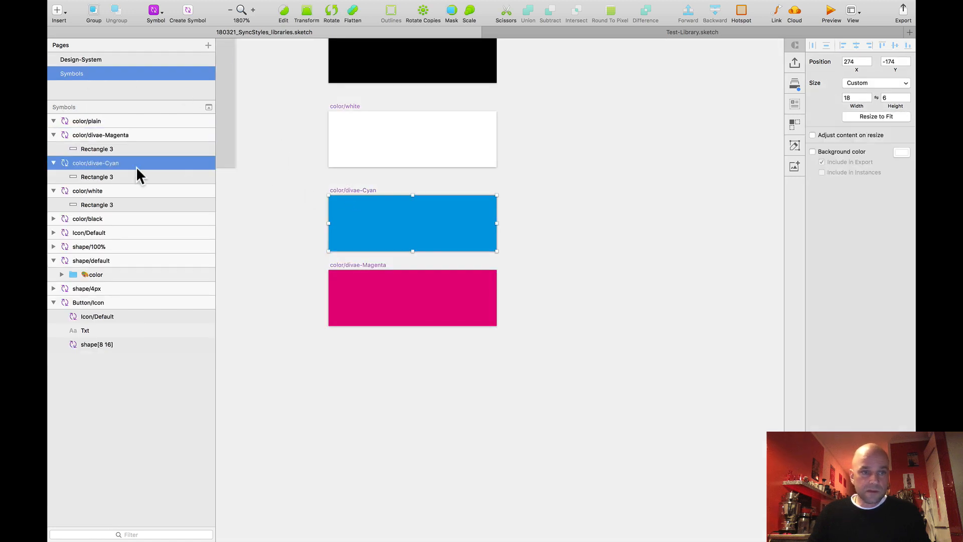
double_click(108, 163)
left_click_drag(123, 163, 48, 160)
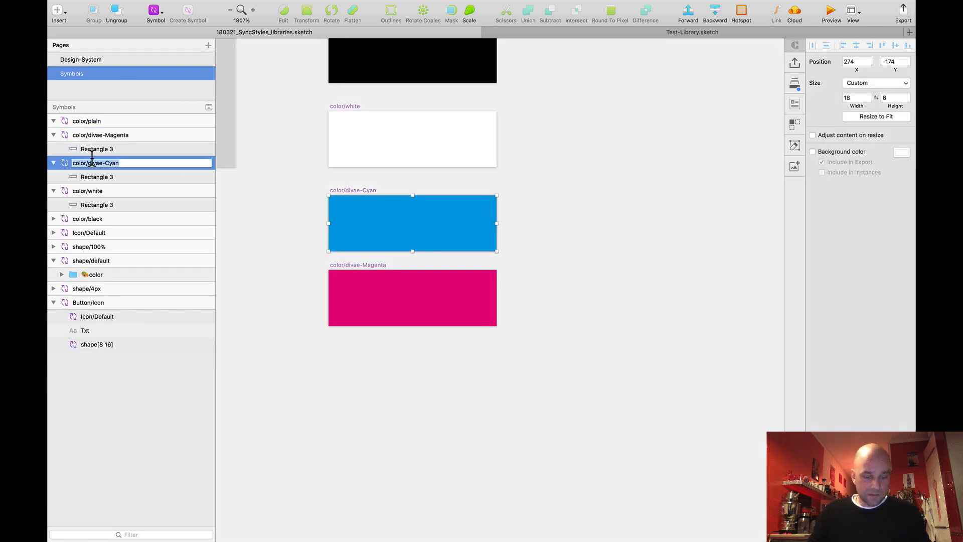
key("super+v")
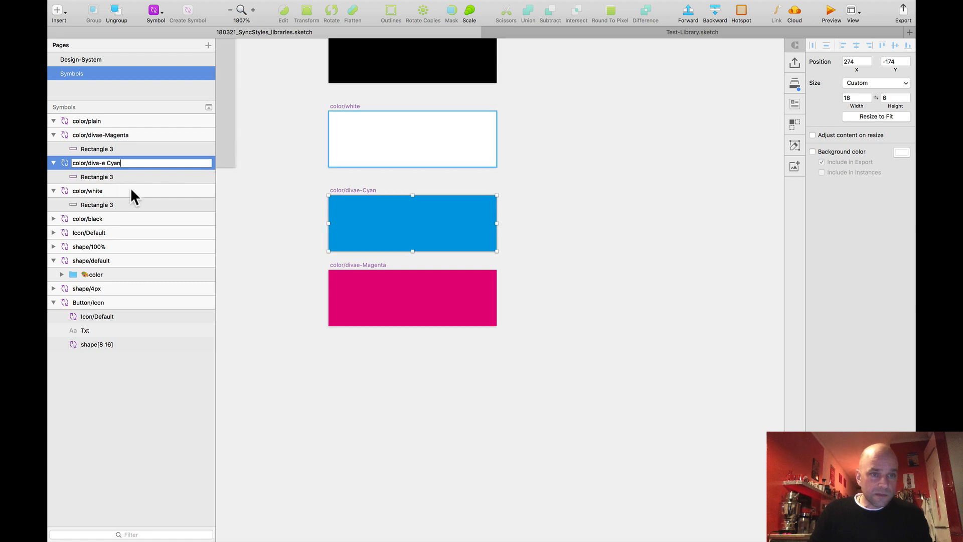
left_click(296, 260)
Rename the magenta symbol as color/diva-e-Magenta
left_click(356, 265)
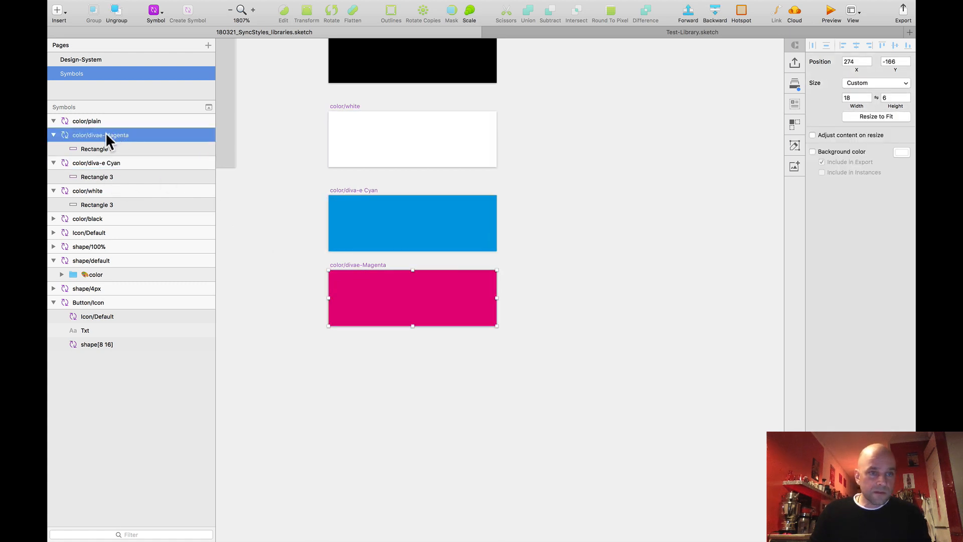
double_click(105, 134)
left_click(100, 134)
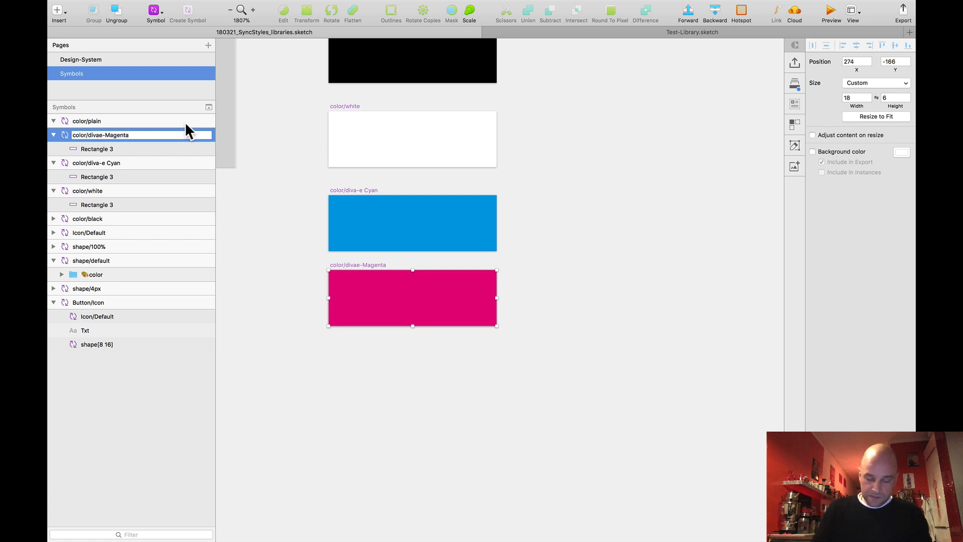
type("-")
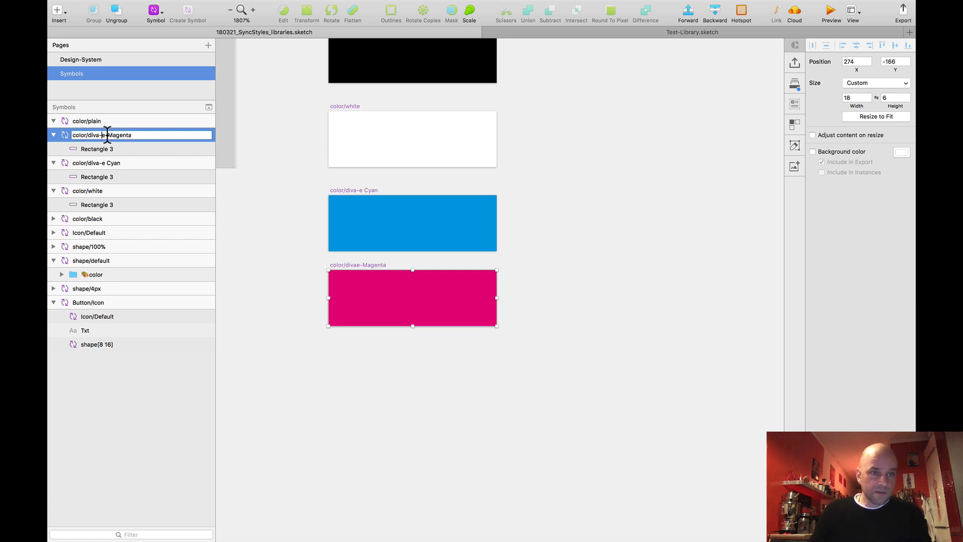
left_click(505, 208)
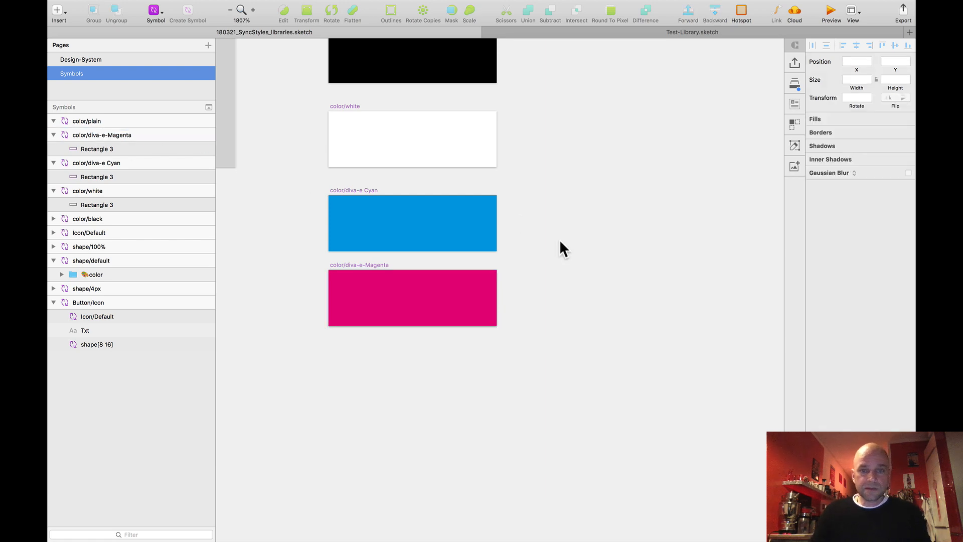
Duplicate the color/diva-e-Magenta symbol directly below the original, at about Y -157
scroll(556, 274, "down", 2)
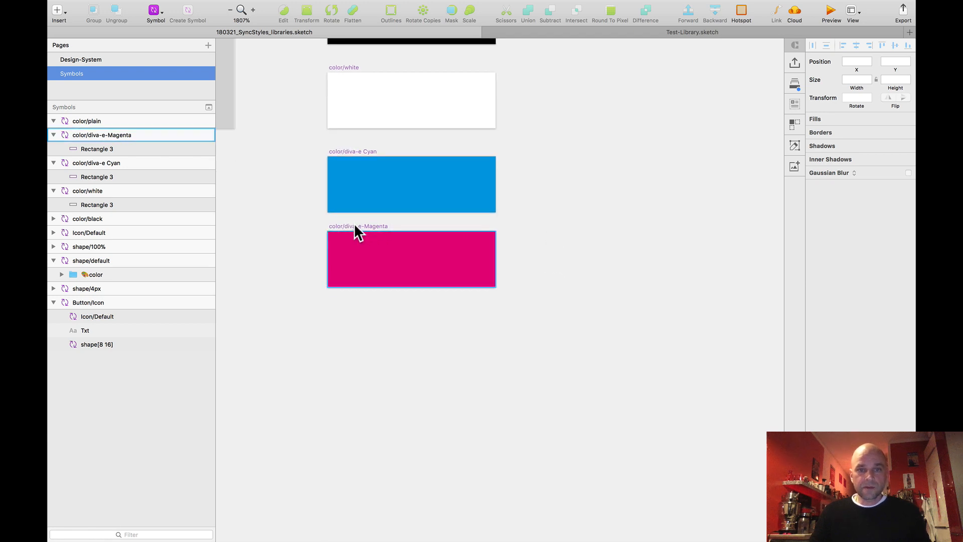
left_click(354, 226)
left_click_drag(354, 231, 355, 317)
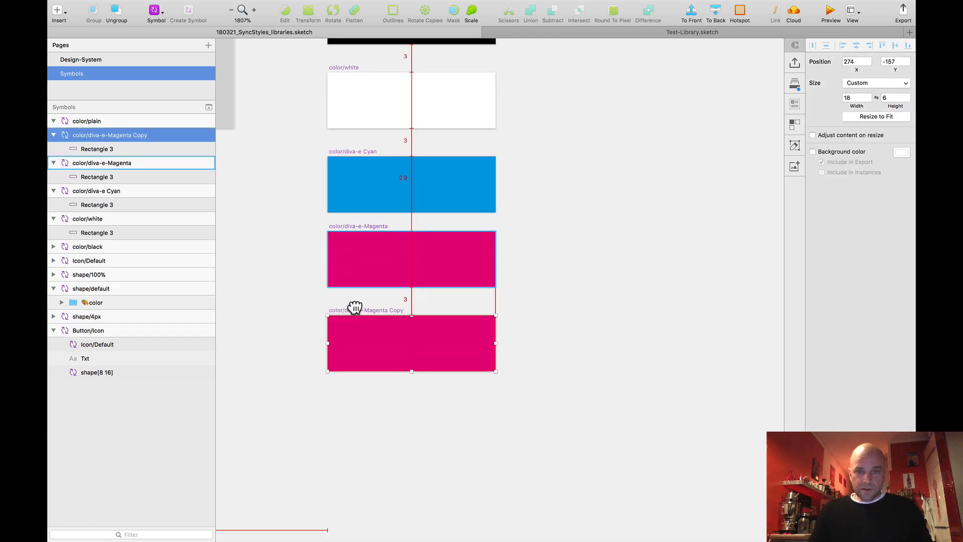
Apply the shared layer style color/diva-e Gold to the rectangle inside the color/diva-e-Magenta Copy symbol
scroll(506, 328, "down", 2)
scroll(503, 324, "down", 3)
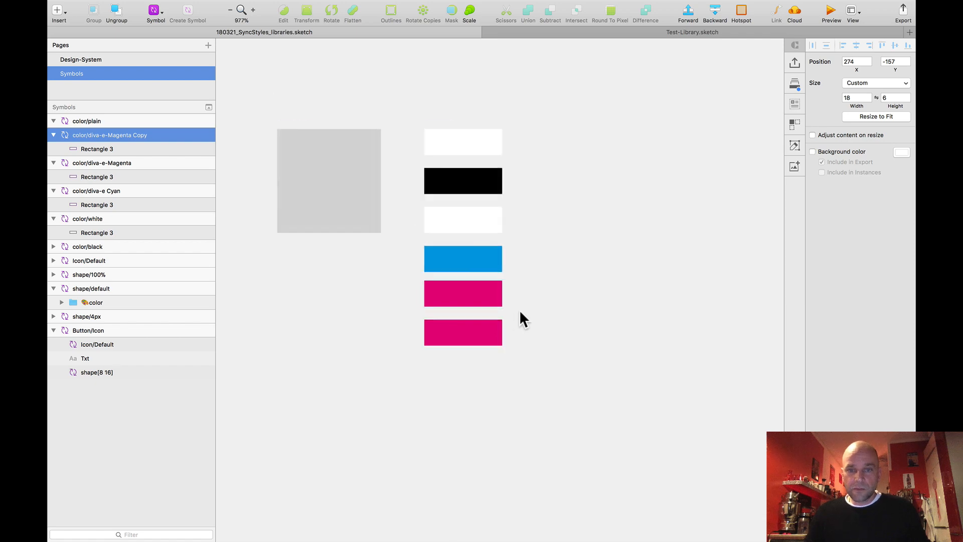
left_click(454, 317)
left_click(865, 201)
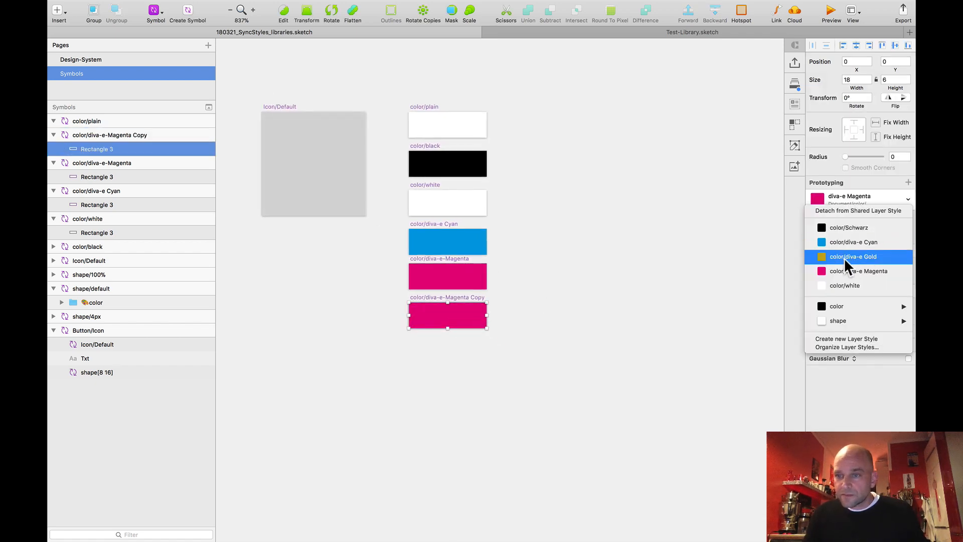
left_click(829, 257)
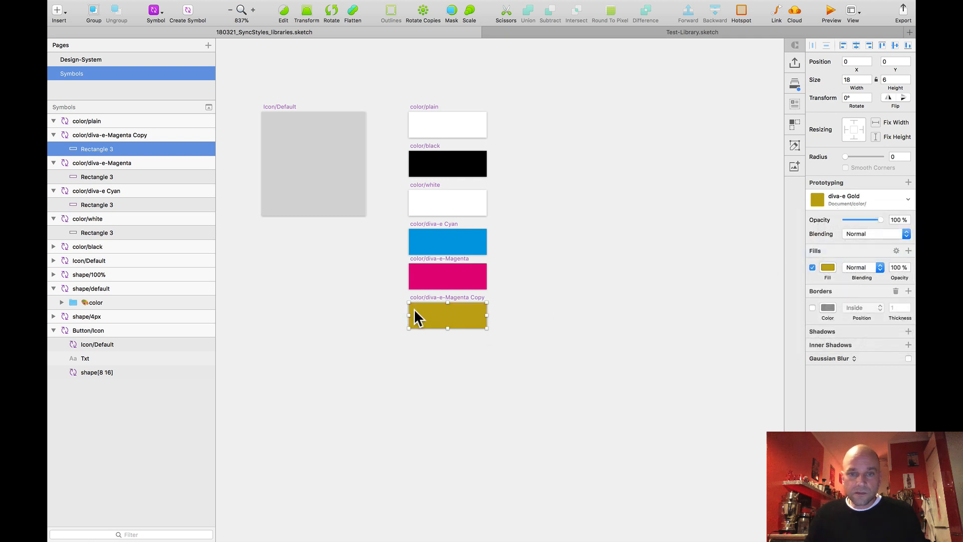
Rename the gold symbol as color/diva-e-Gold
scroll(421, 311, "up", 3)
left_click(451, 301)
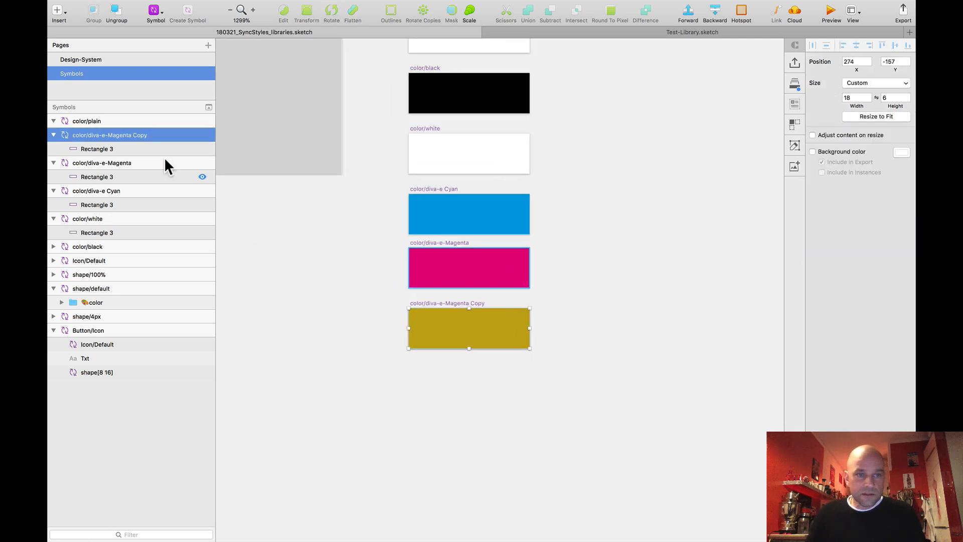
double_click(119, 135)
left_click_drag(107, 135, 230, 141)
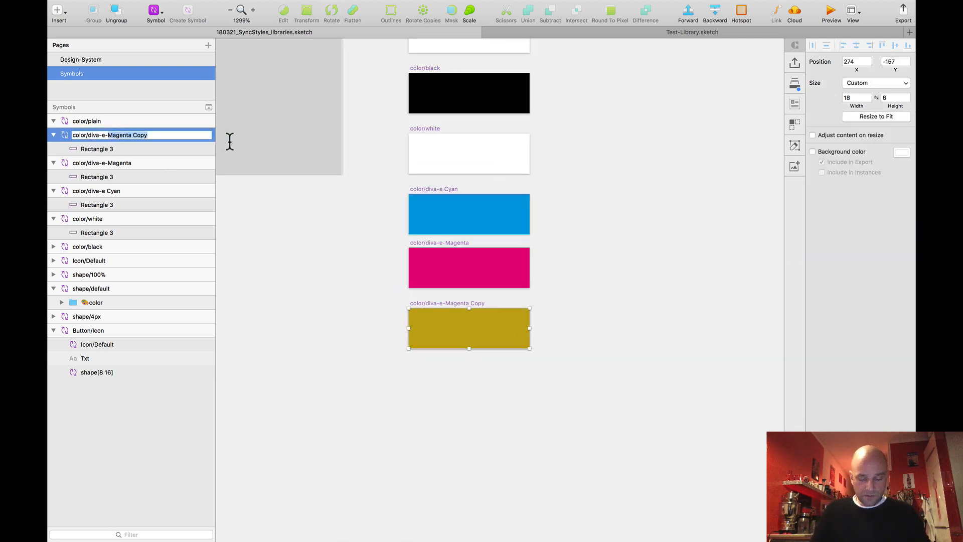
type("Gold")
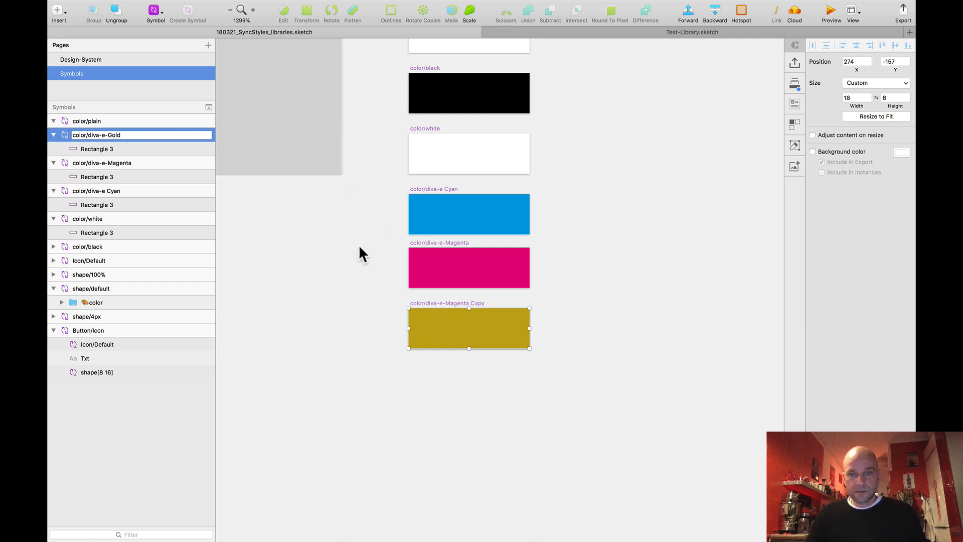
key("Return")
key("super+1")
Review the shared layer styles available for the rectangle inside the color/diva-e-Gold symbol
left_click(456, 278)
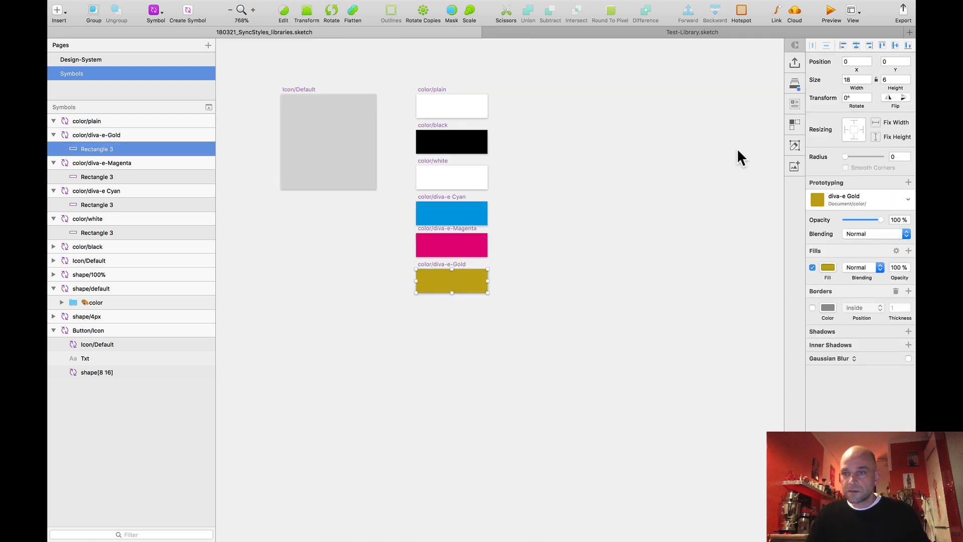
left_click(829, 200)
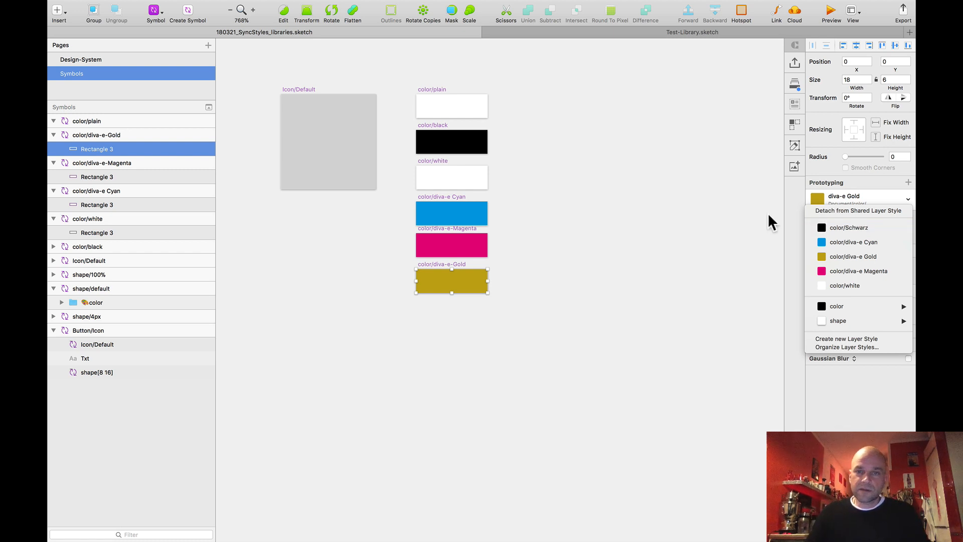
left_click(496, 193)
Insert an instance of the document's Button/Icon symbol in the empty area above the symbols, at about X 37, Y -339
scroll(494, 186, "down", 5)
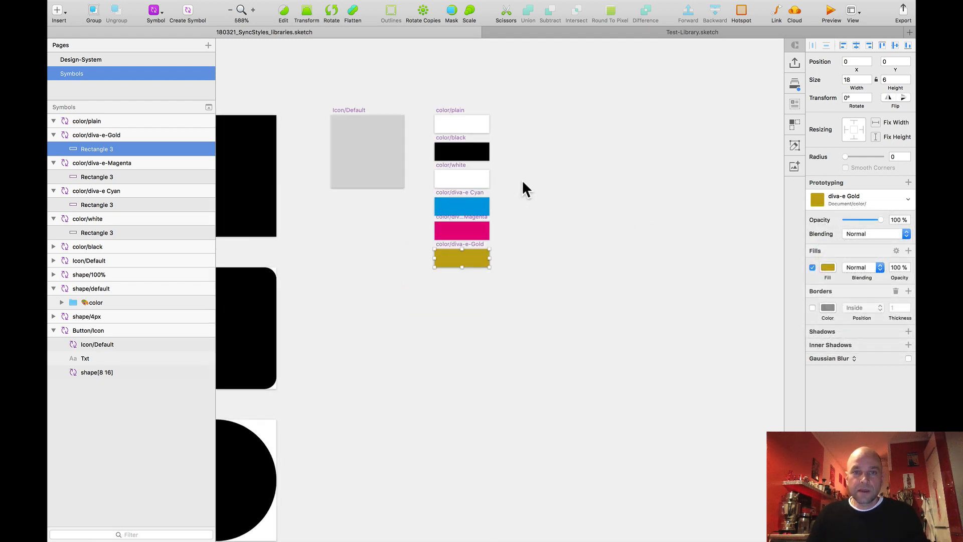
scroll(436, 216, "left", 3)
scroll(470, 215, "down", 4)
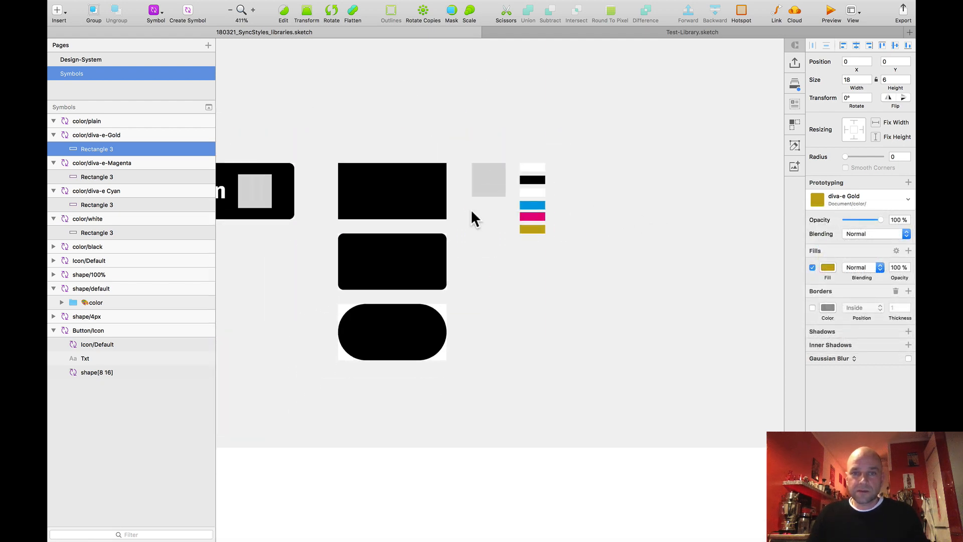
scroll(449, 121, "down", 2)
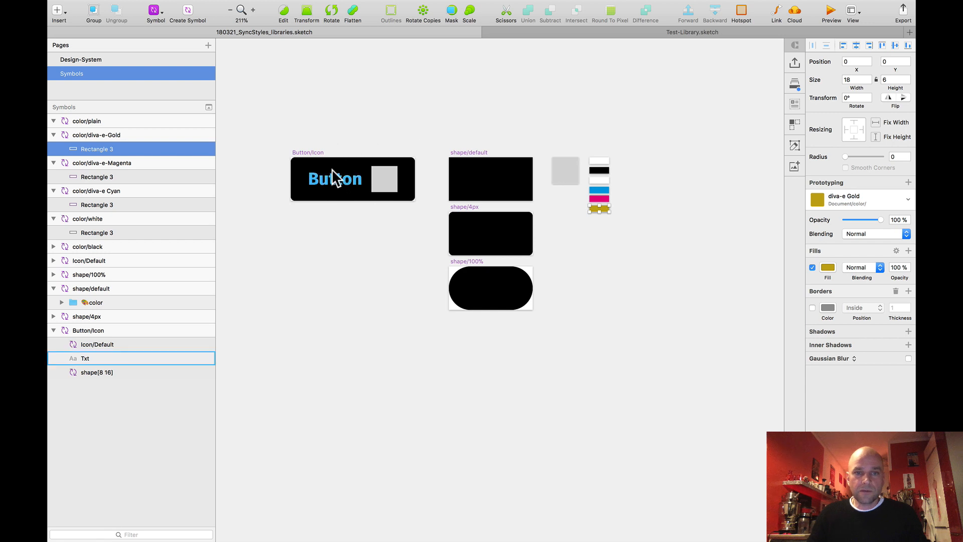
scroll(411, 128, "down", 2)
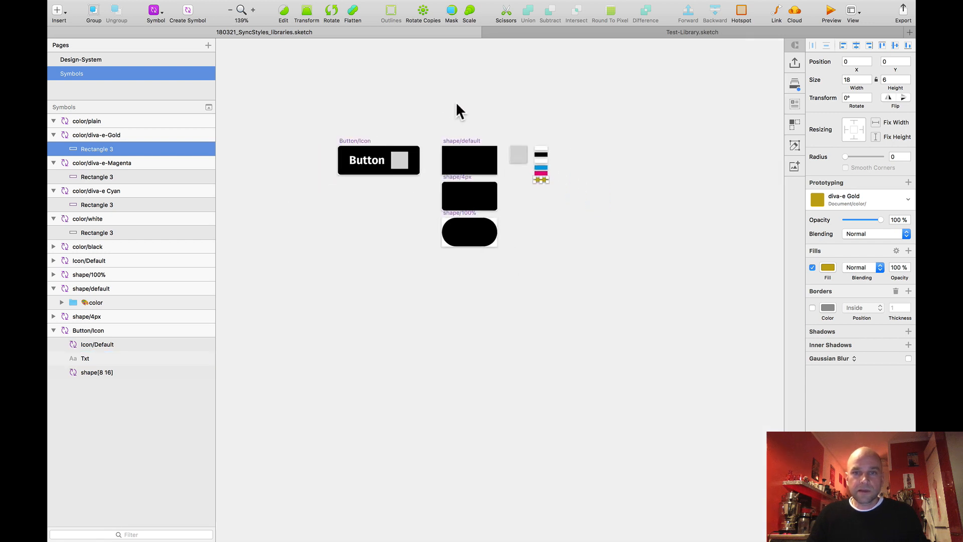
scroll(444, 135, "up", 5)
scroll(444, 135, "right", 1)
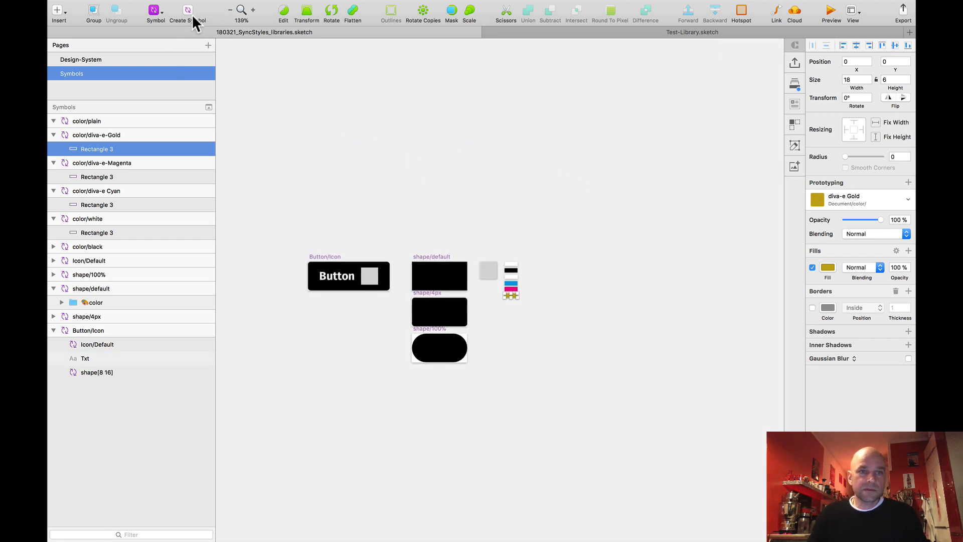
left_click(156, 11)
mouse_move(196, 30)
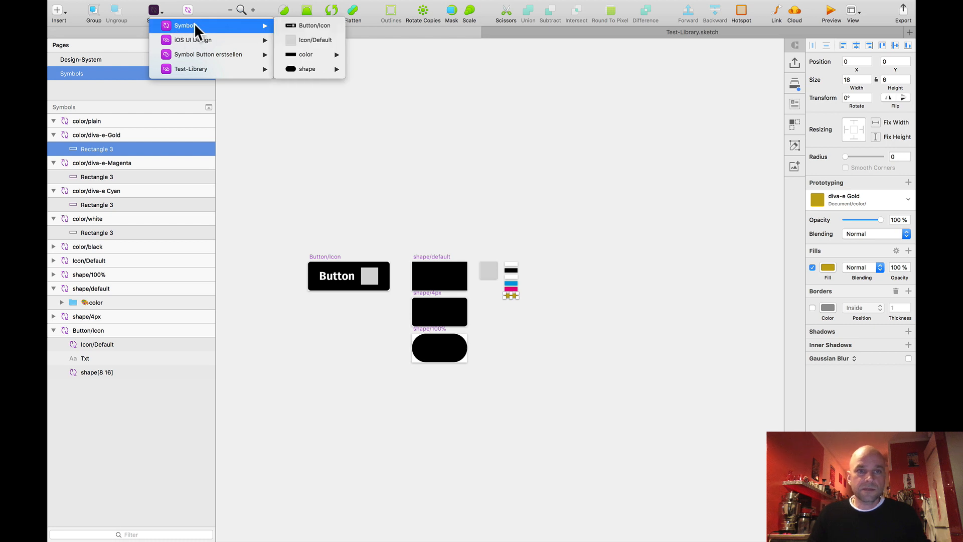
left_click(308, 26)
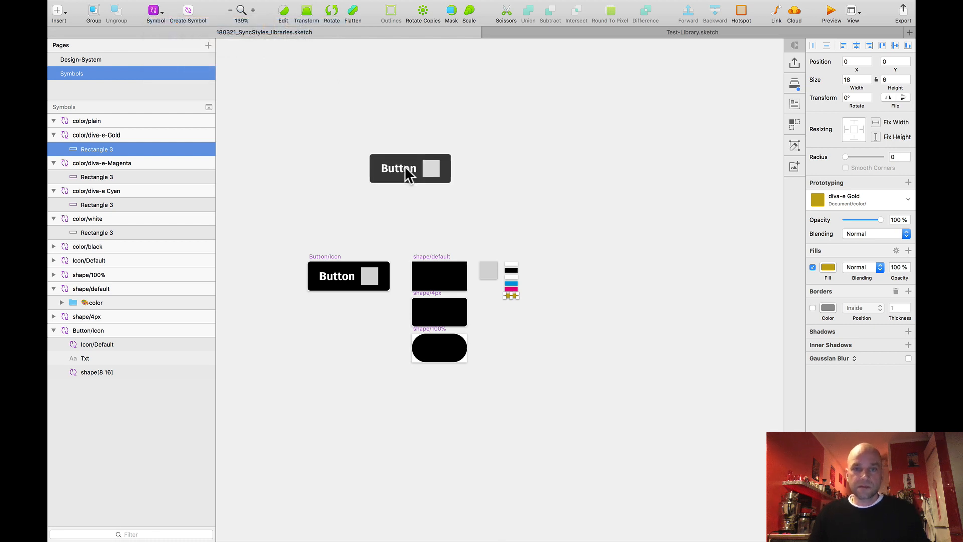
left_click(375, 185)
Examine the icon placeholder inside the Button/Icon symbol and compare it with the inserted button instance
scroll(330, 189, "up", 5)
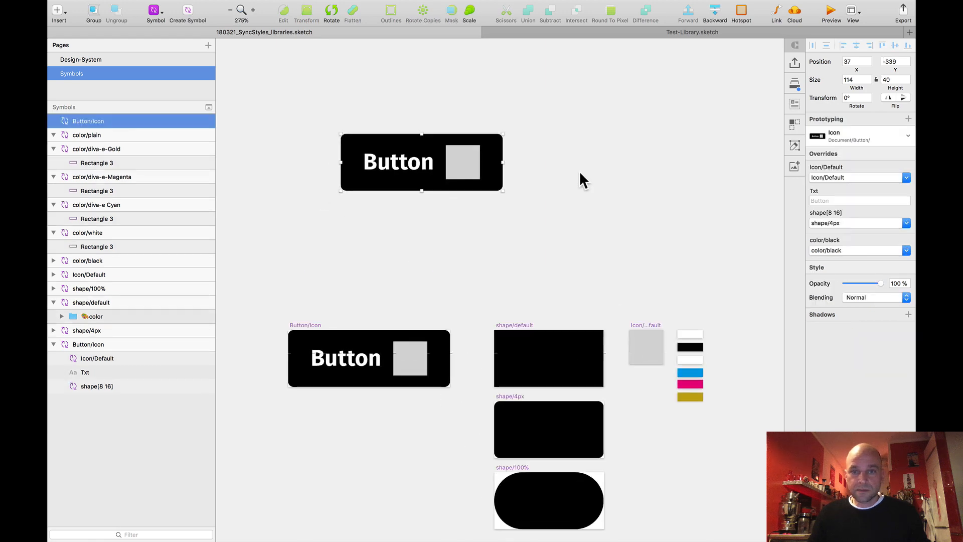
scroll(552, 164, "down", 2)
scroll(501, 178, "up", 2)
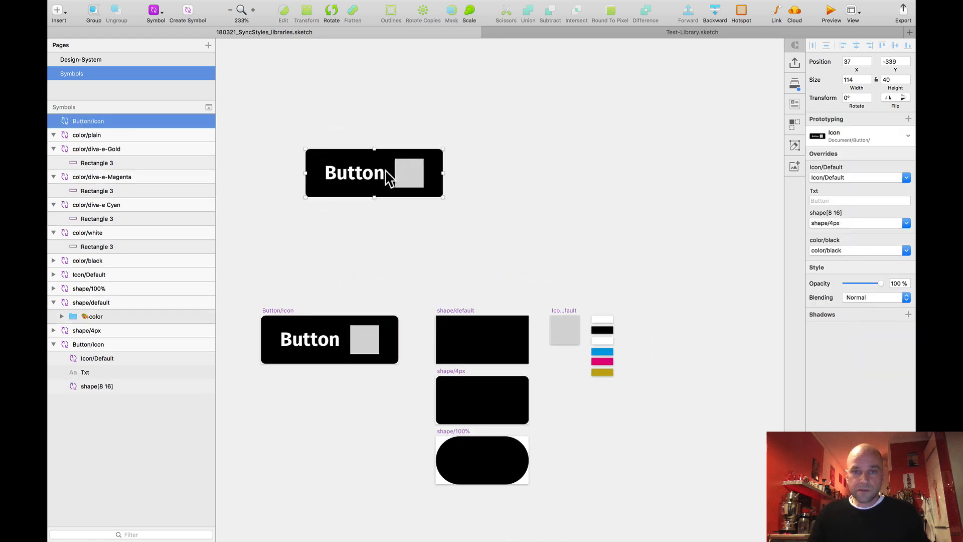
left_click(361, 339)
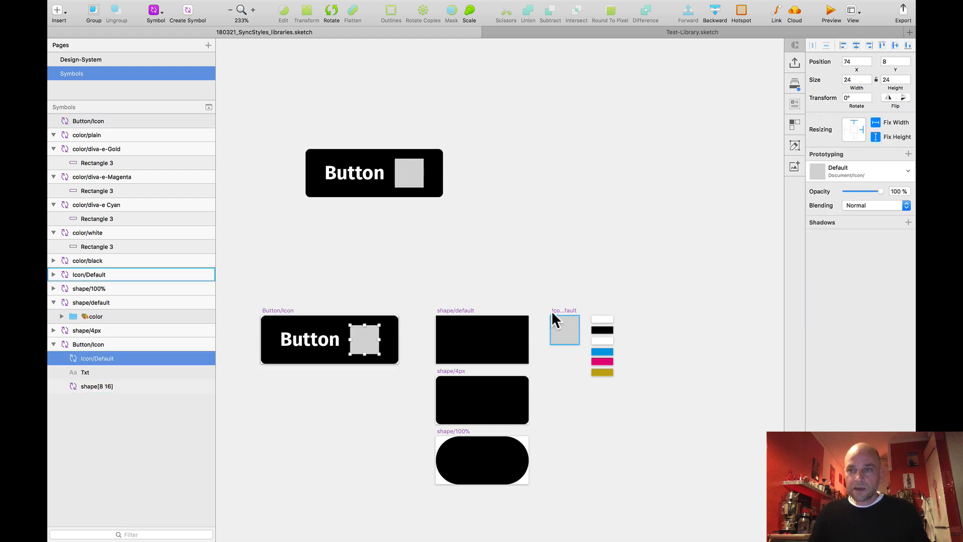
left_click(466, 211)
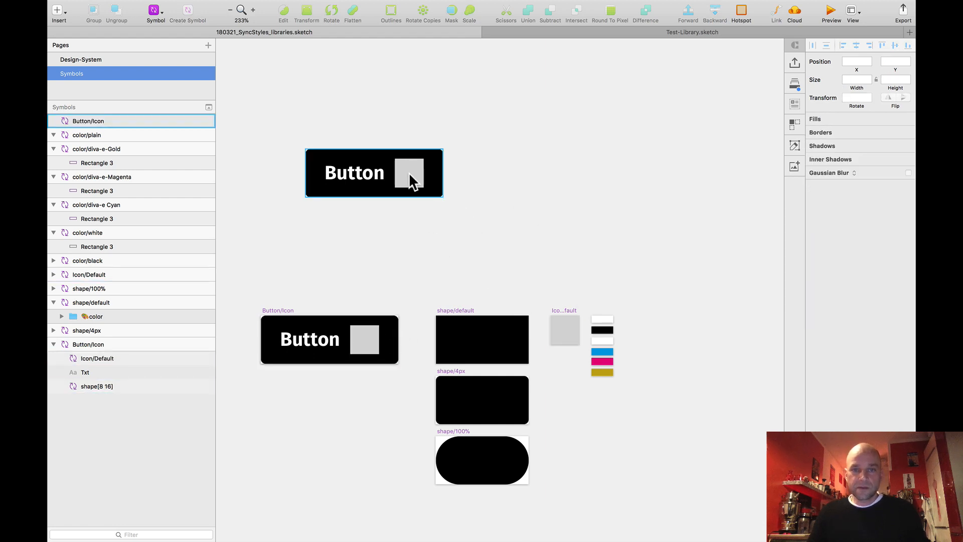
left_click(409, 172)
left_click(485, 211)
Set the color override of the inserted Button/Icon instance to color/diva-e Cyan
left_click(326, 187)
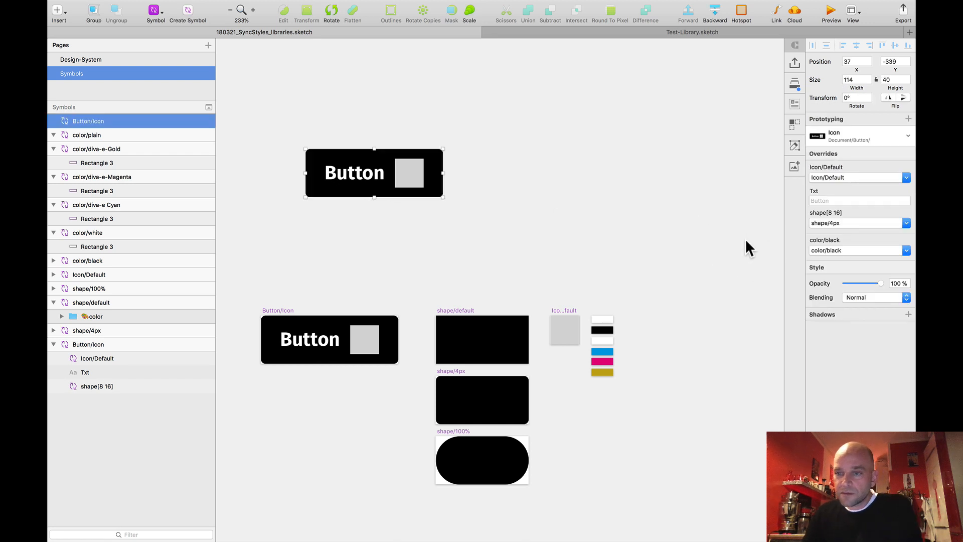
left_click(836, 251)
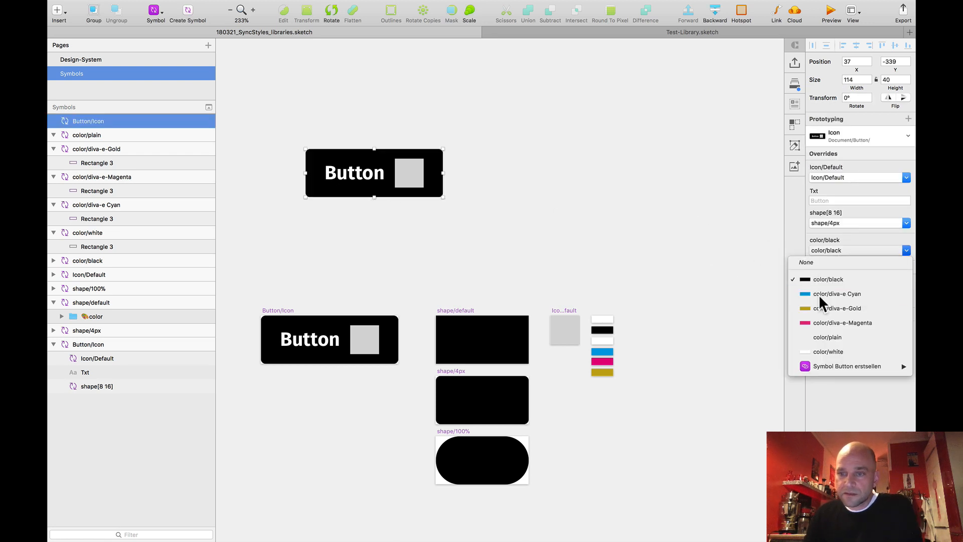
left_click(818, 294)
Try the color/diva-e-Gold and color/diva-e-Magenta color overrides on the inserted Button/Icon instance
left_click(834, 251)
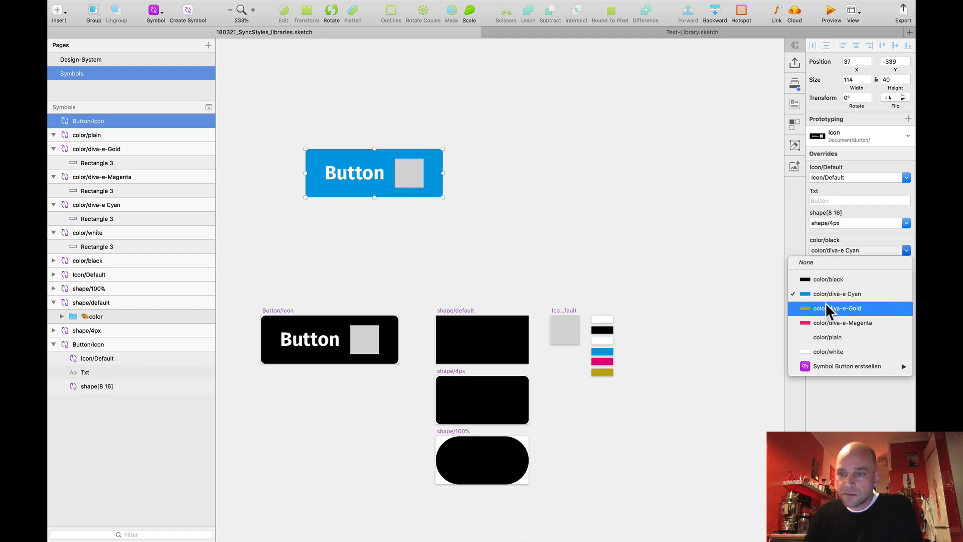
left_click(825, 302)
left_click(833, 251)
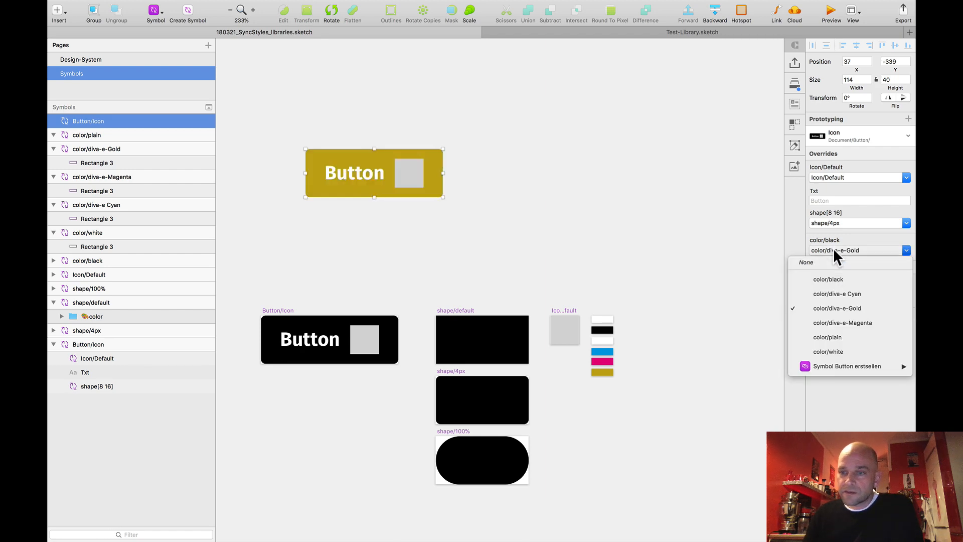
left_click(840, 322)
Delete the test Button/Icon instance above the symbols
key("Delete")
scroll(427, 210, "down", 5)
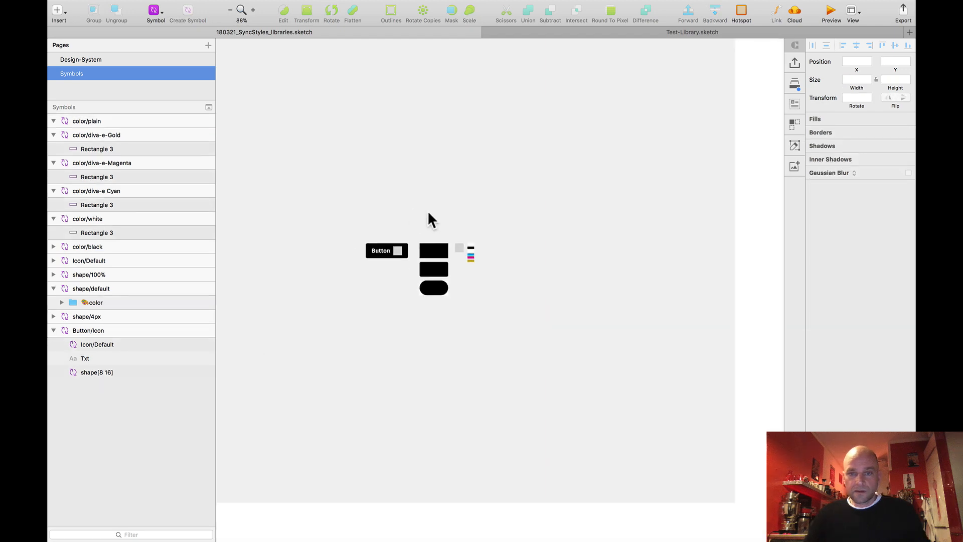
left_click_drag(490, 207, 424, 189)
scroll(424, 187, "down", 1)
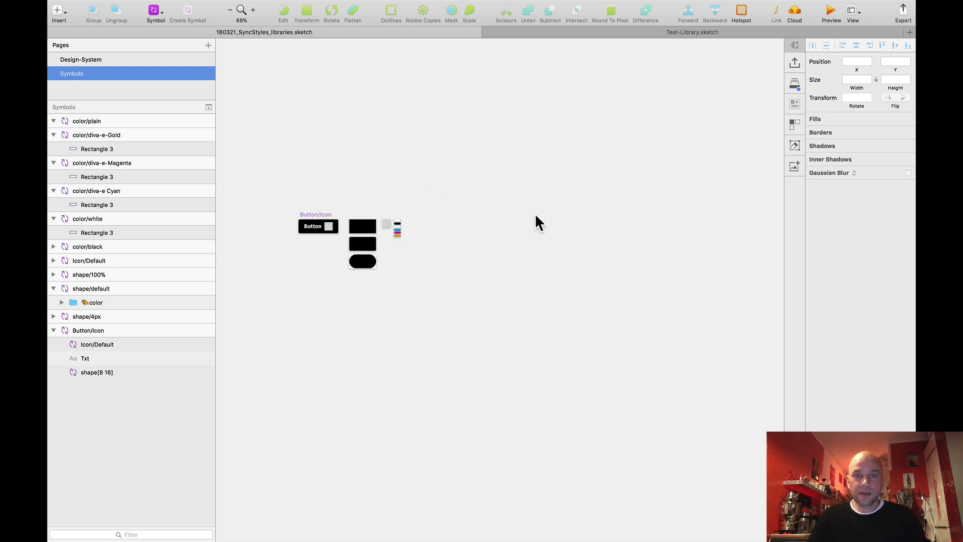
scroll(495, 211, "up", 3)
scroll(443, 160, "up", 5)
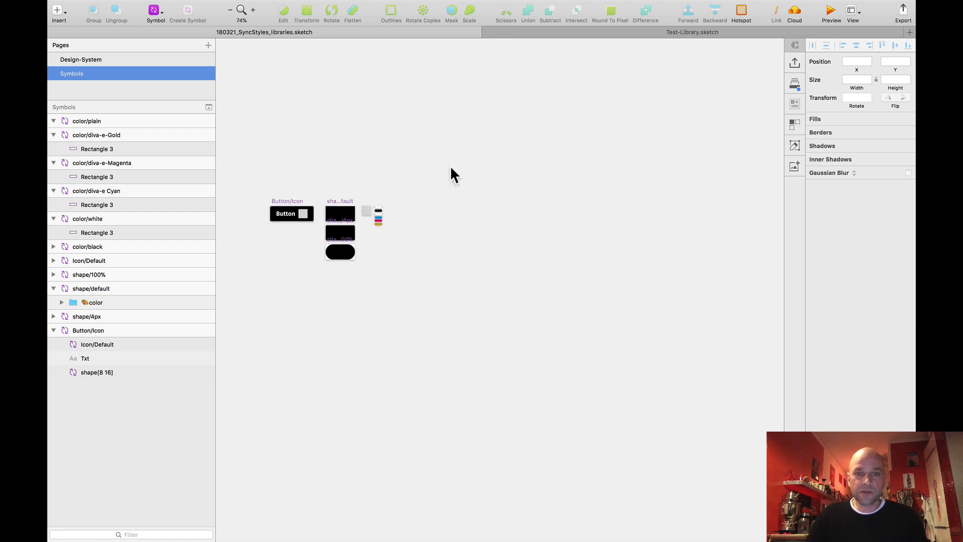
scroll(413, 185, "up", 3)
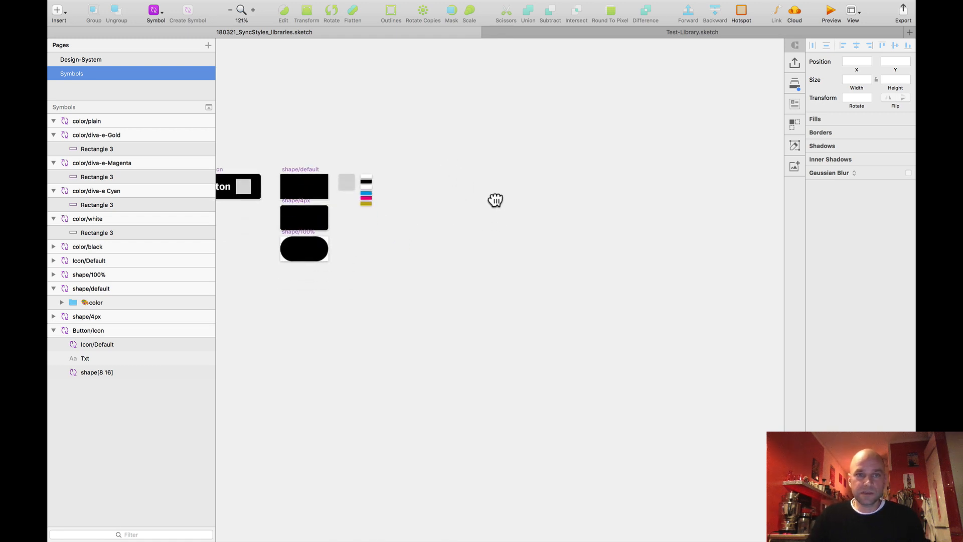
Start an icon import with the Sketch Icons plugin, using an artboard size of 48 px and a padding of 0 px
mouse_move(294, 4)
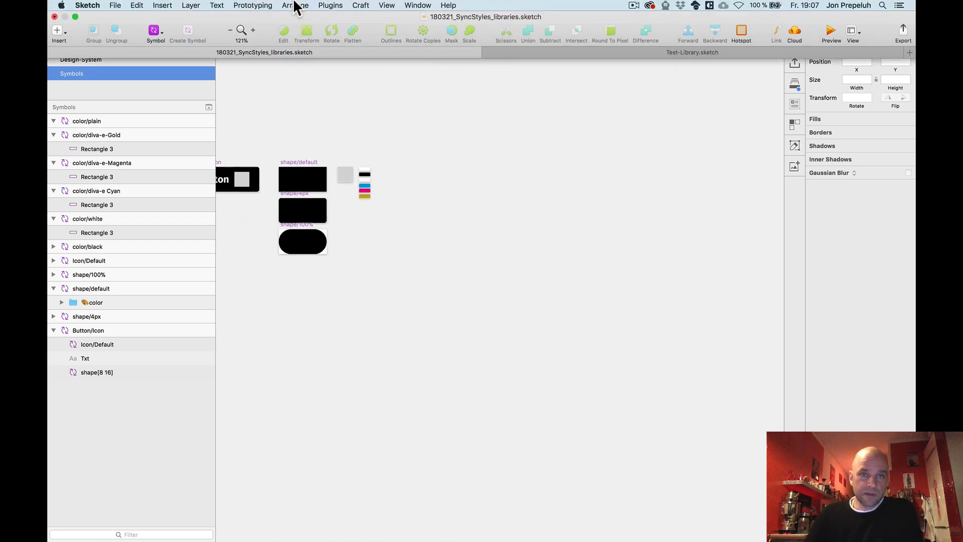
left_click(327, 6)
mouse_move(417, 135)
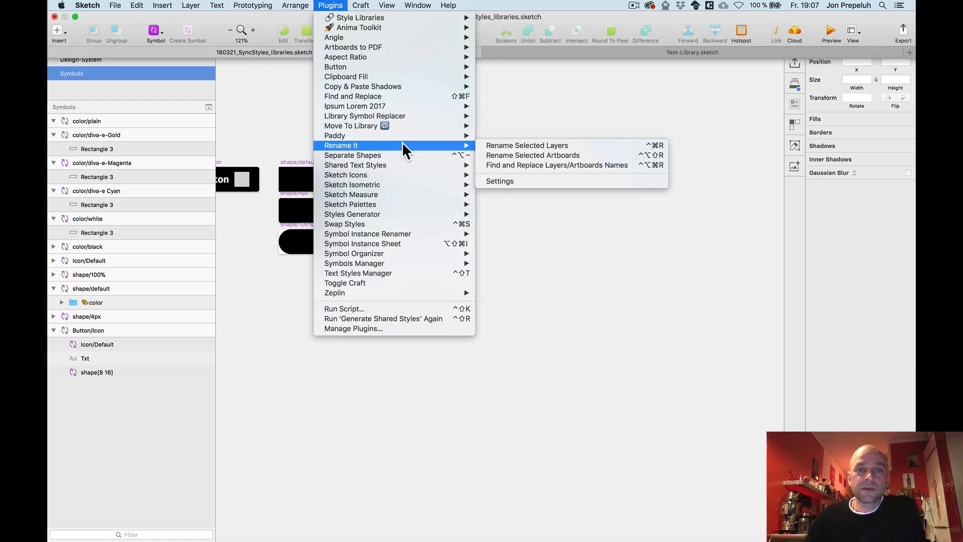
mouse_move(403, 168)
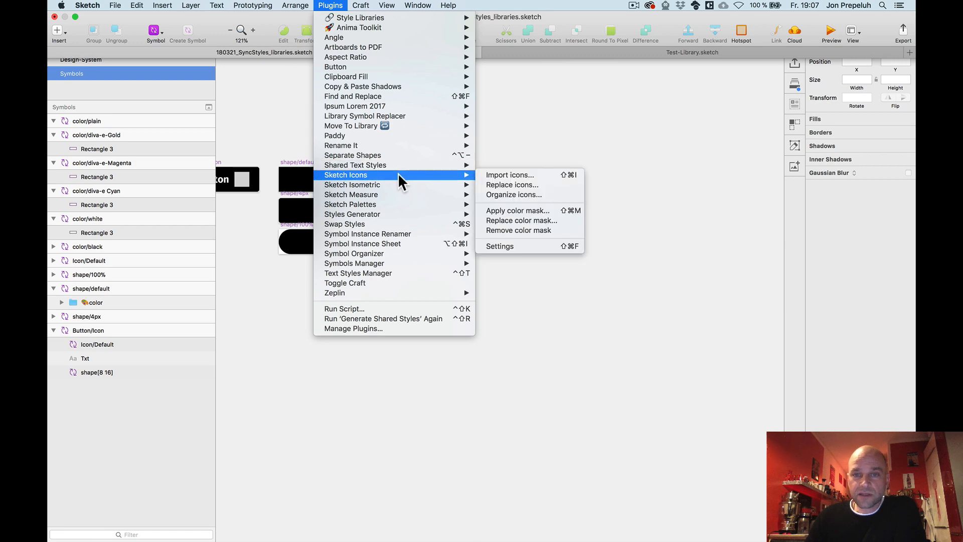
left_click(522, 173)
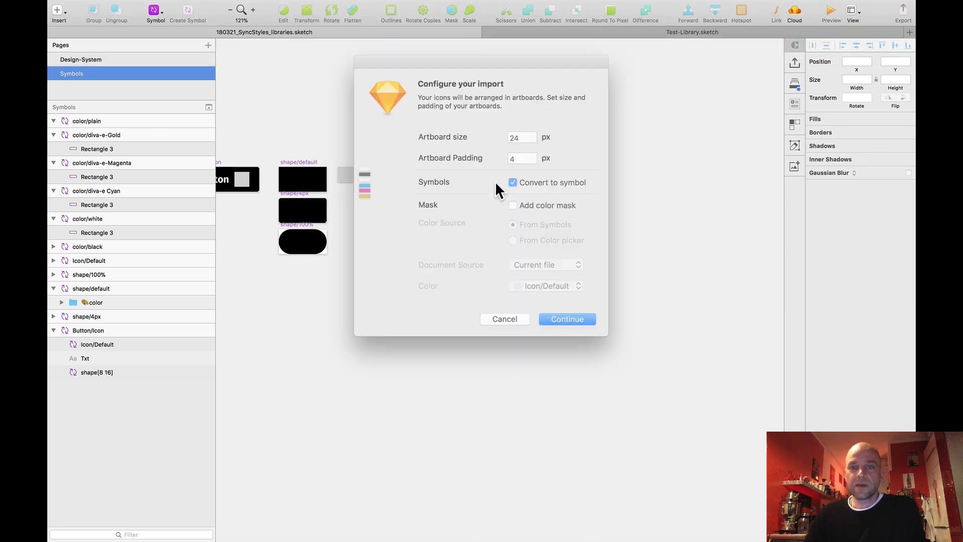
double_click(518, 145)
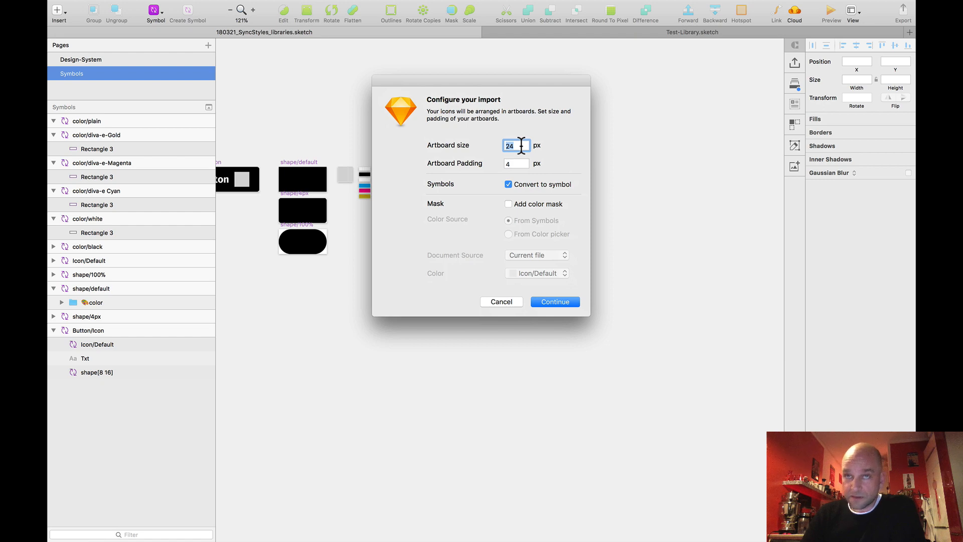
type("48")
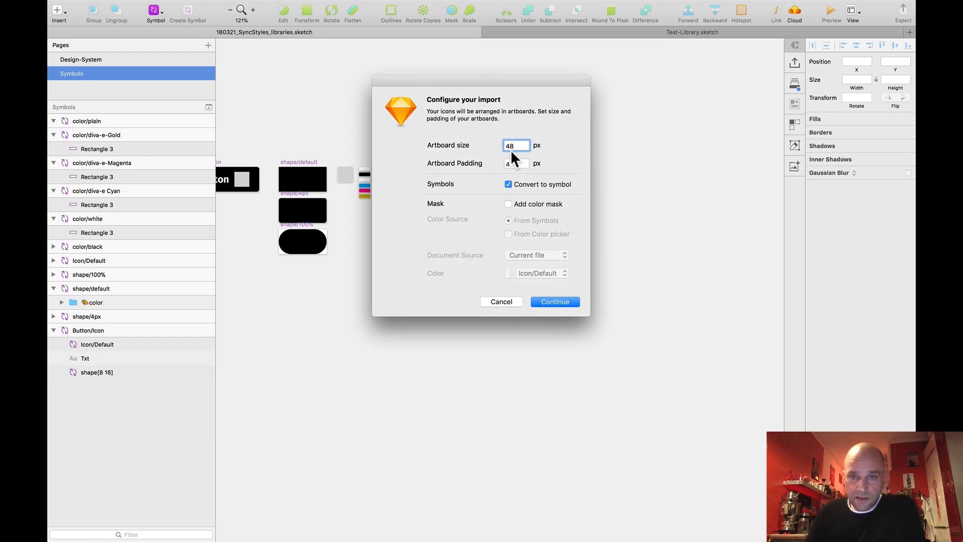
key("Tab")
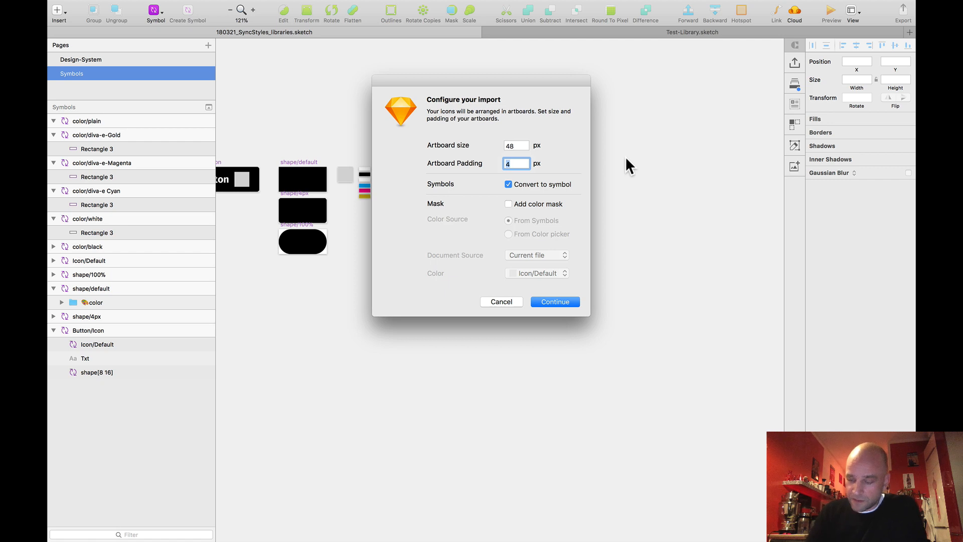
type("0")
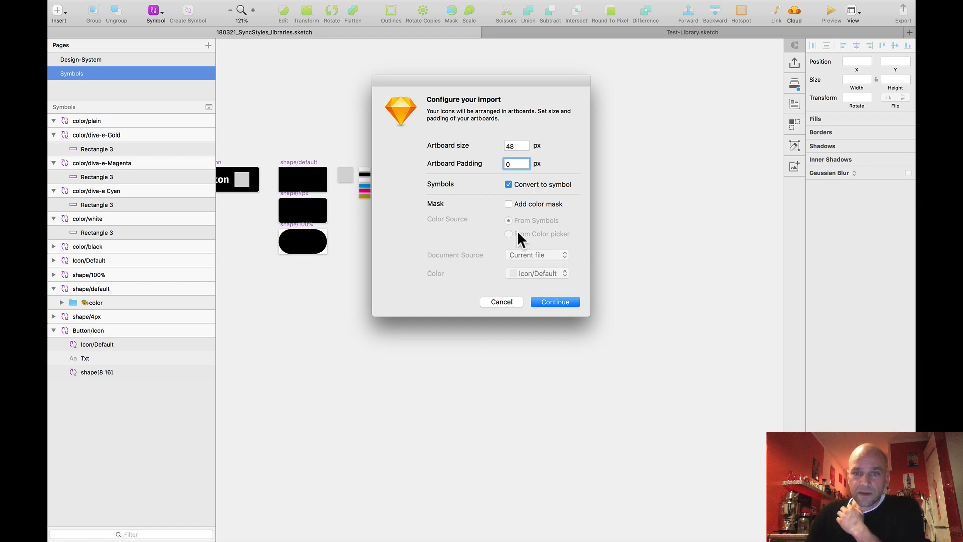
Add a color mask to the icon import, taken from the current file's color/black symbol
left_click(508, 204)
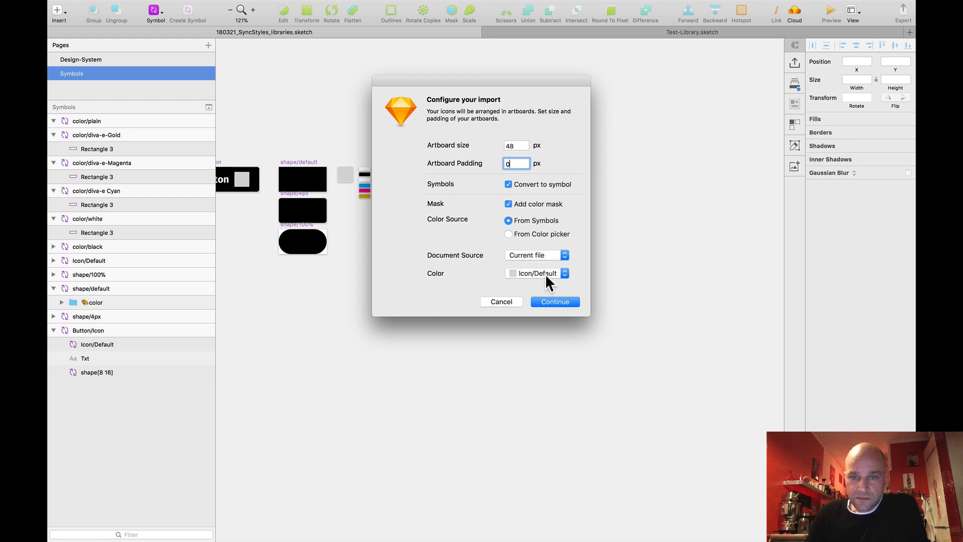
left_click(545, 273)
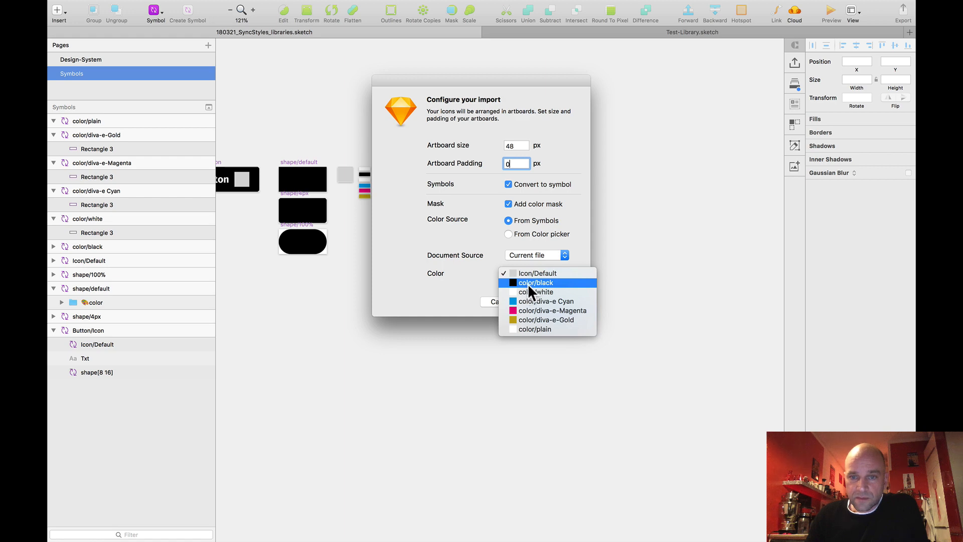
left_click(527, 284)
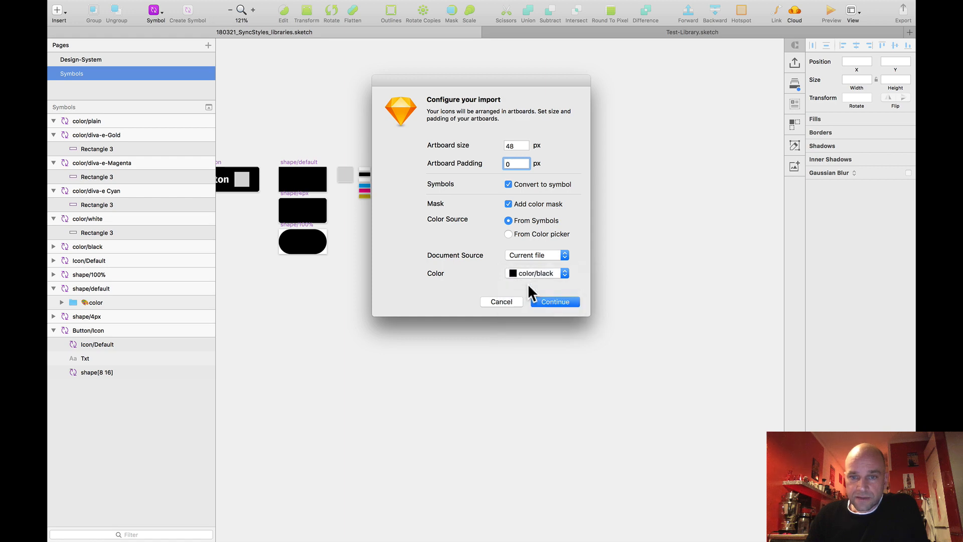
Import the icons from the svg folder inside Icon-Set-Tutorial in 03_Sync_Styles_Libraries
left_click(553, 300)
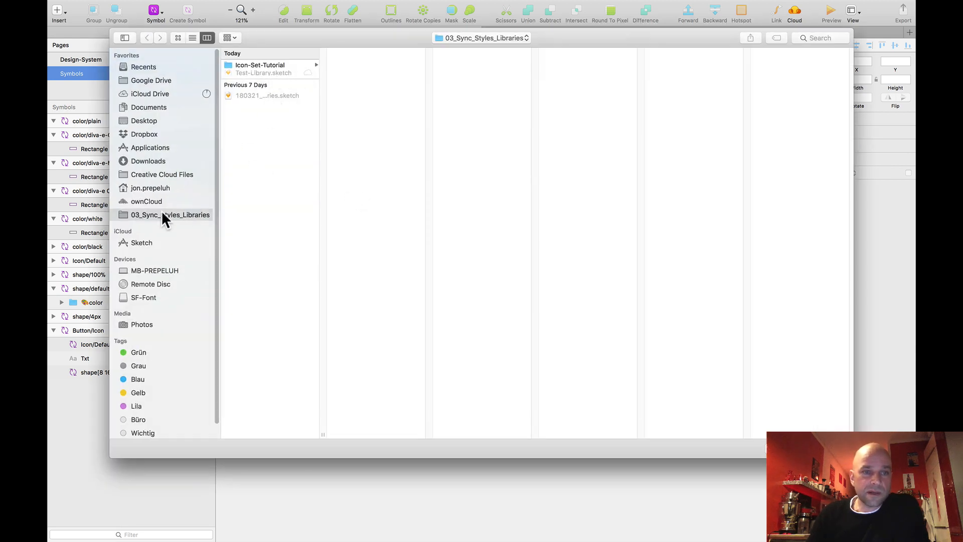
left_click_drag(134, 214, 120, 224)
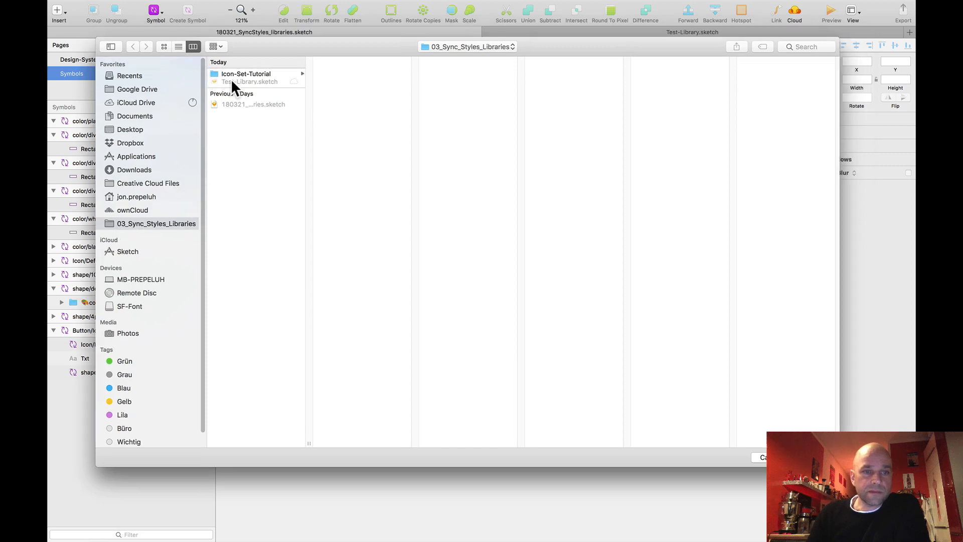
left_click(221, 74)
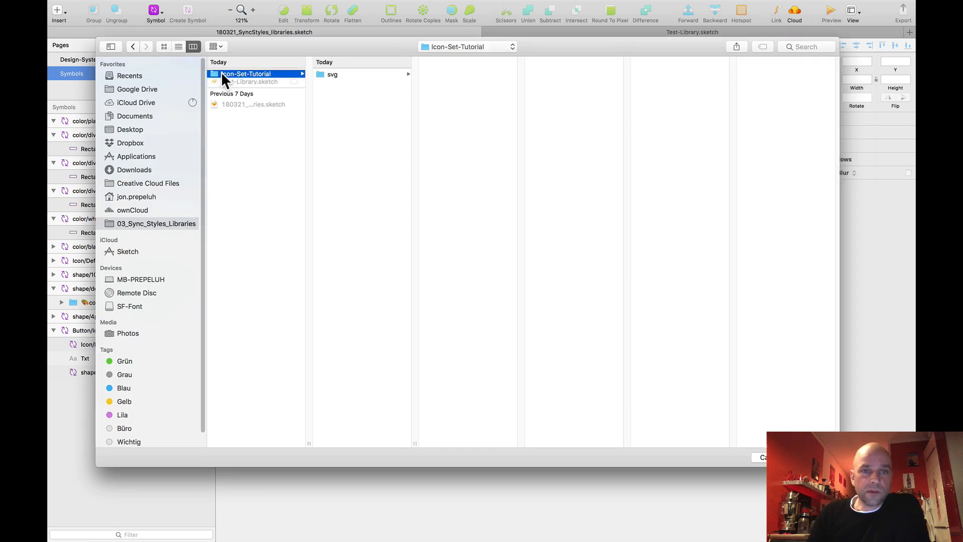
left_click(333, 74)
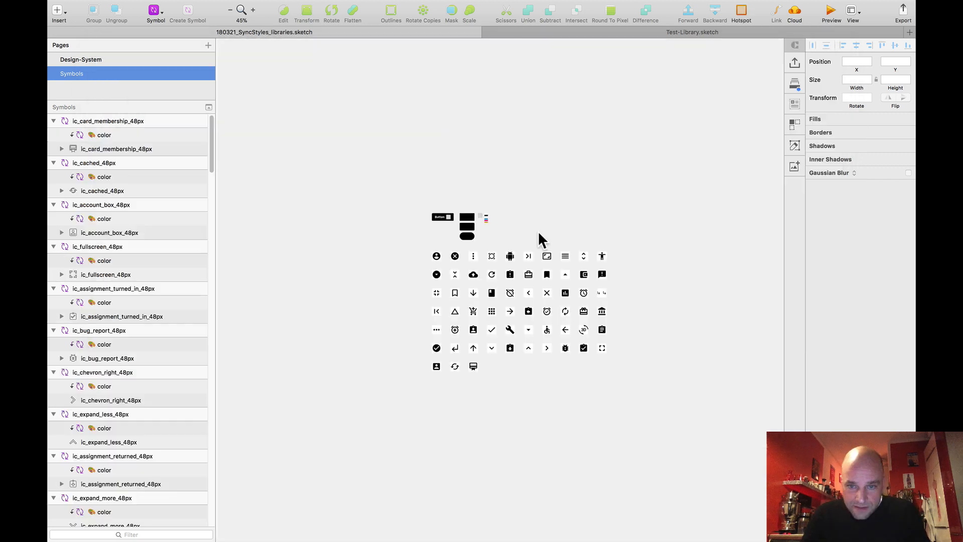
Select all imported icon symbols and move the block to the right of the color symbols, level with the top row
scroll(537, 232, "up", 5)
scroll(537, 232, "up", 1)
left_click_drag(537, 233, 479, 167)
scroll(492, 201, "down", 4)
left_click_drag(316, 193, 621, 386)
left_click_drag(371, 210, 462, 157)
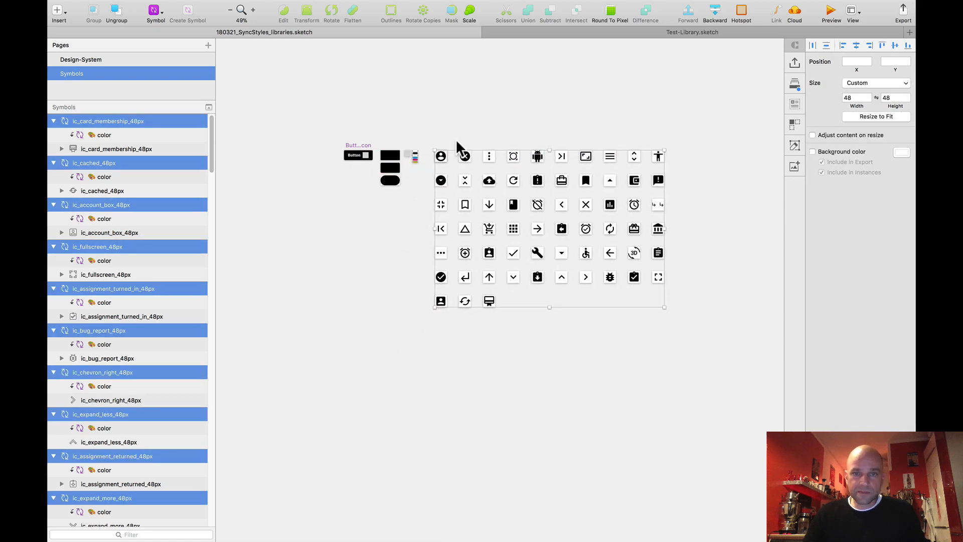
Open Rename It's find and replace for the names of the selected icon symbols, moving its dialog clear of the first icons
scroll(463, 145, "up", 5)
scroll(463, 146, "up", 5)
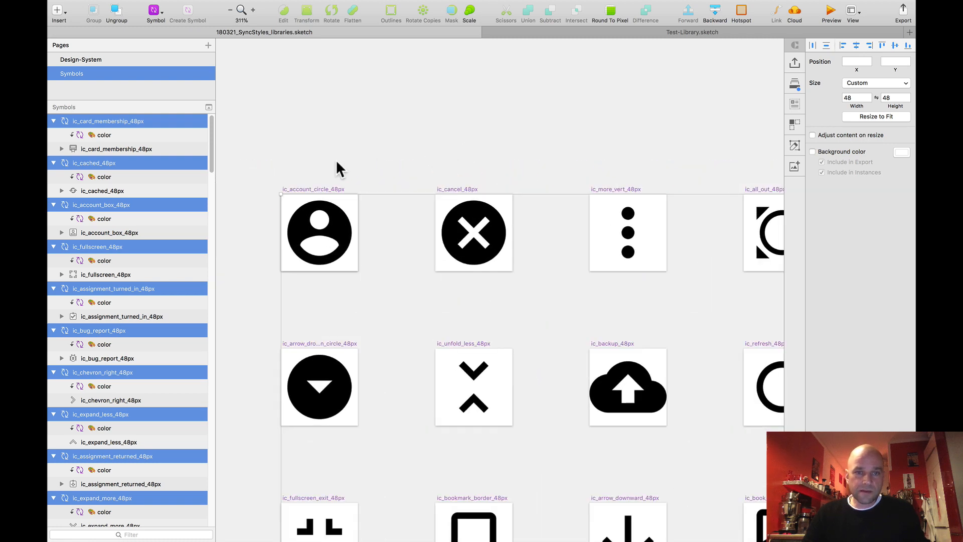
scroll(335, 159, "up", 4)
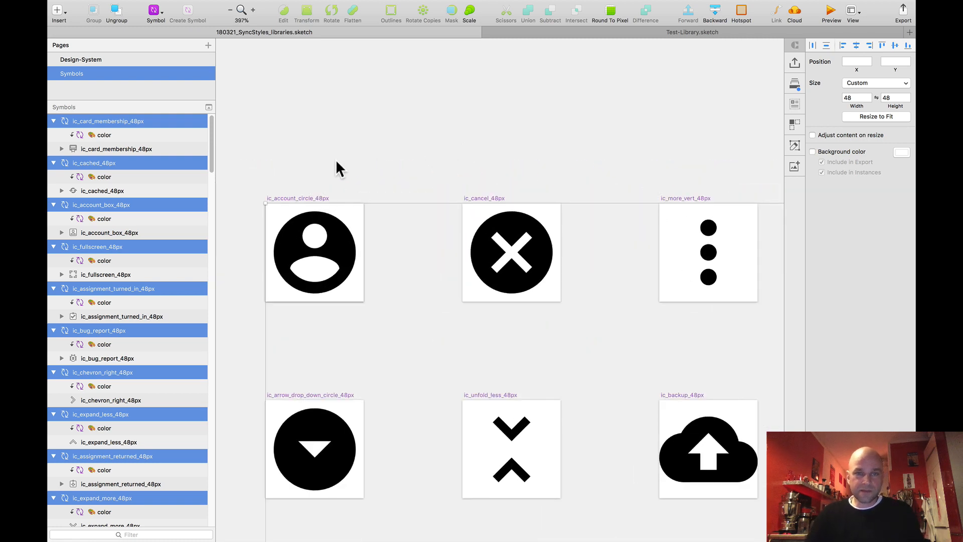
scroll(308, 186, "up", 2)
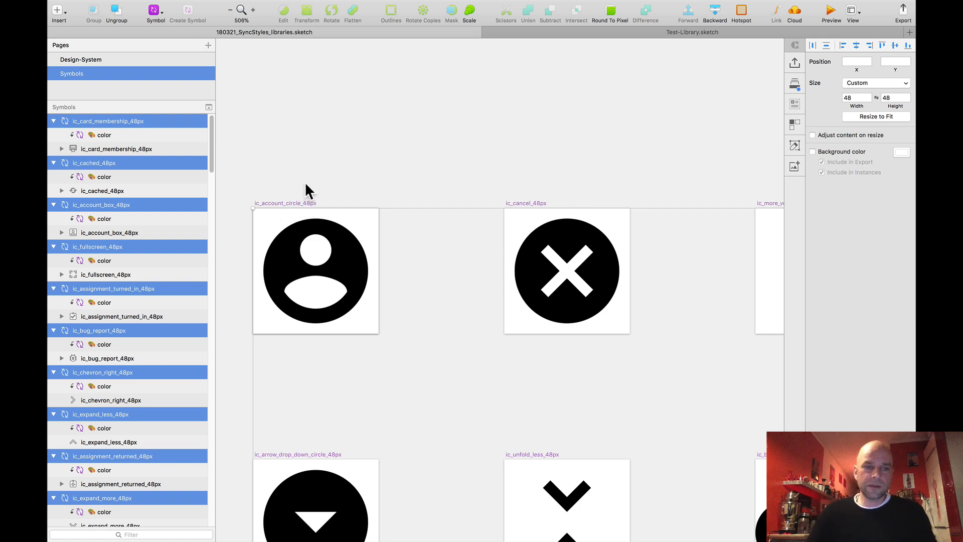
scroll(338, 171, "down", 2)
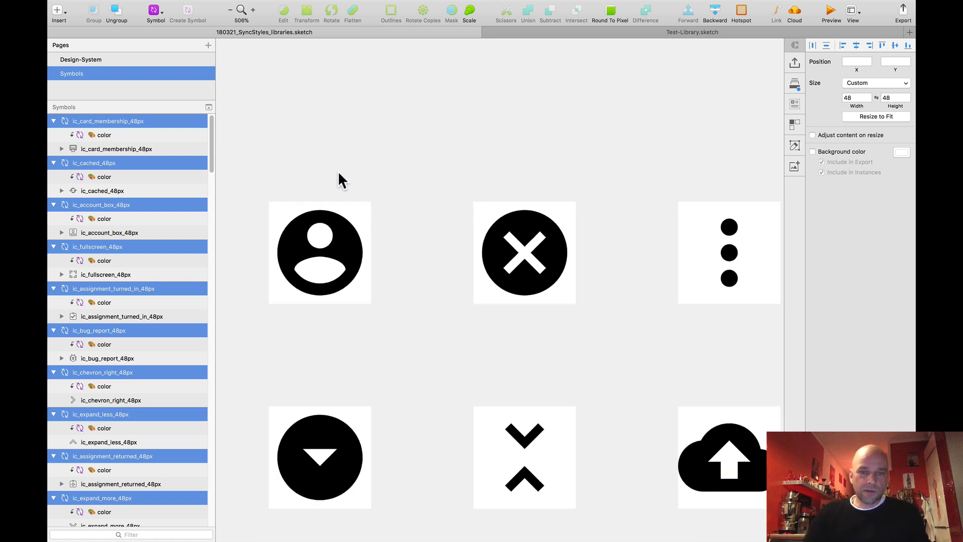
scroll(341, 171, "down", 2)
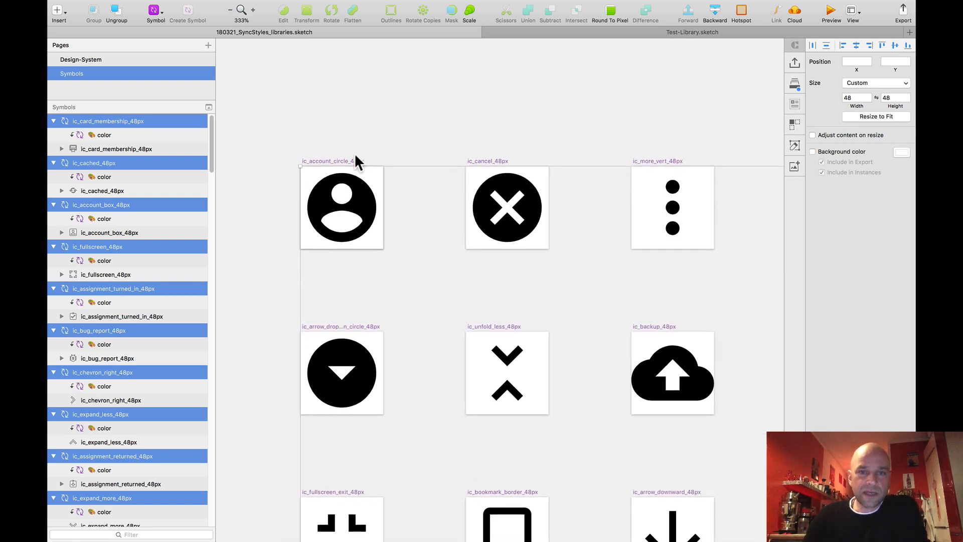
mouse_move(333, 3)
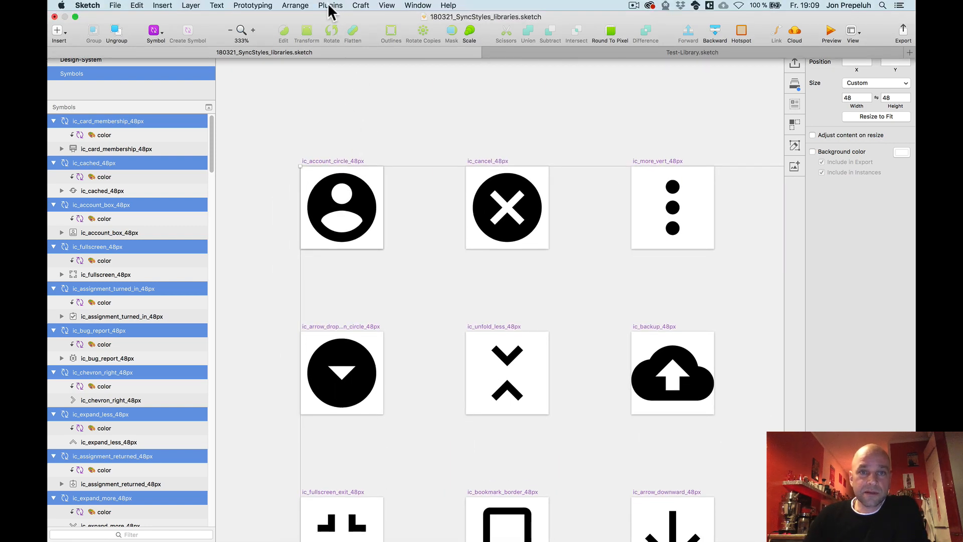
left_click(330, 6)
mouse_move(371, 147)
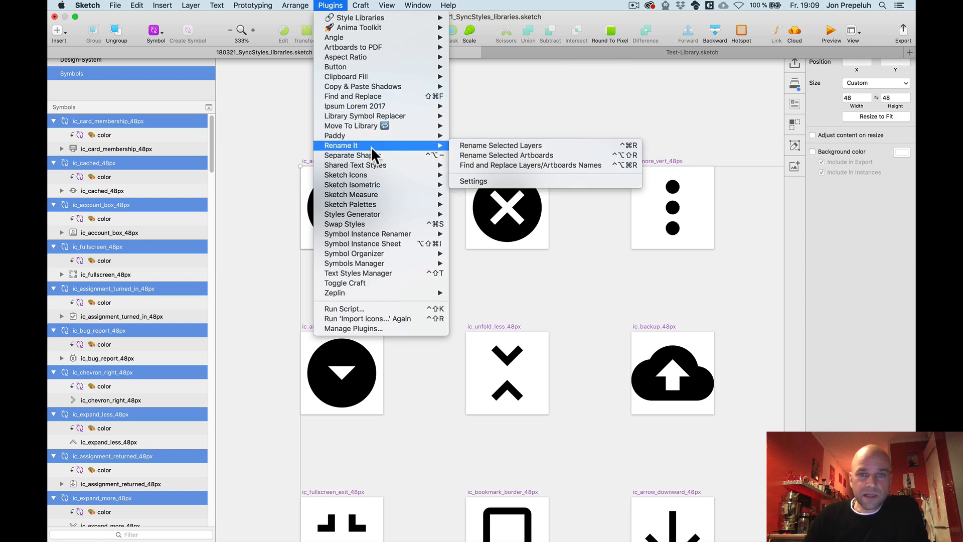
left_click(474, 165)
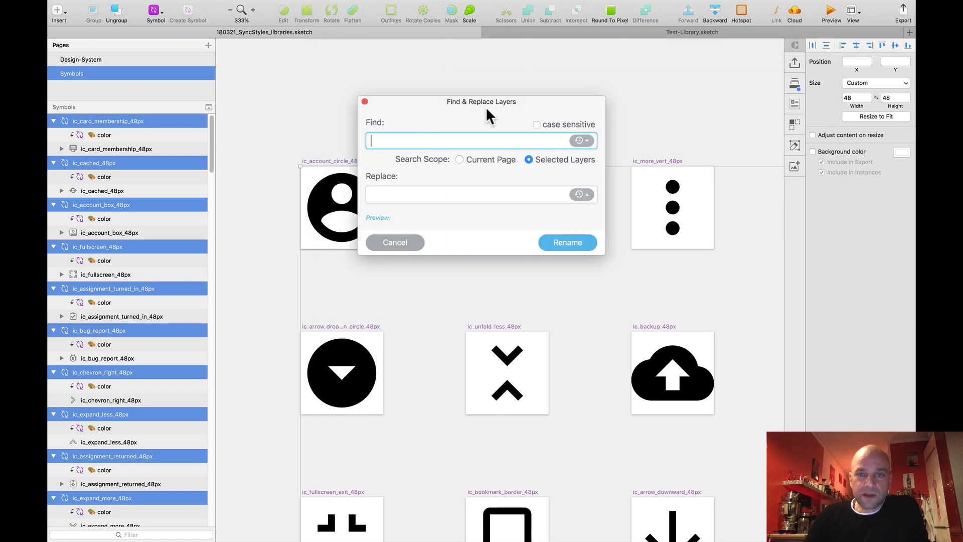
left_click_drag(411, 100, 579, 64)
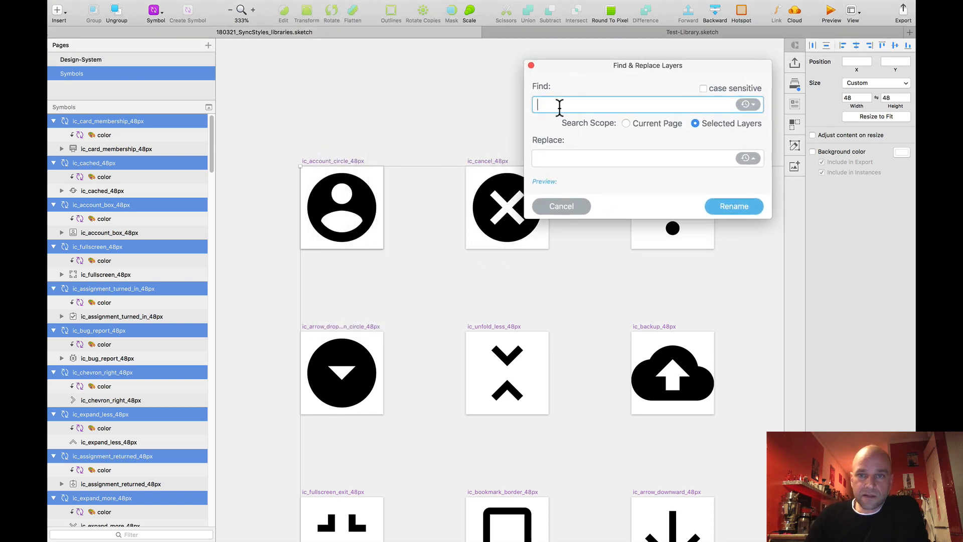
Replace "ic_" with "icon/" in the names of the selected icon symbols
type("ic")
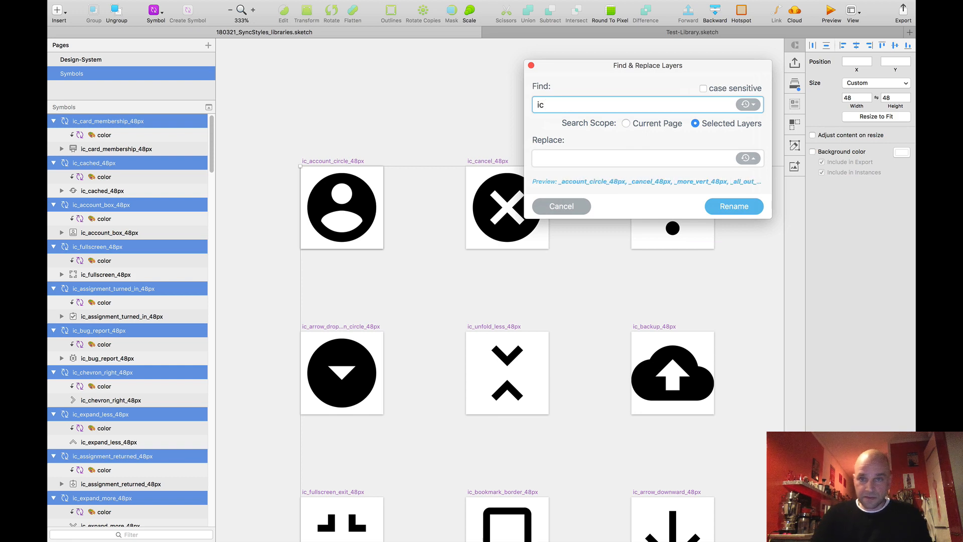
type("_")
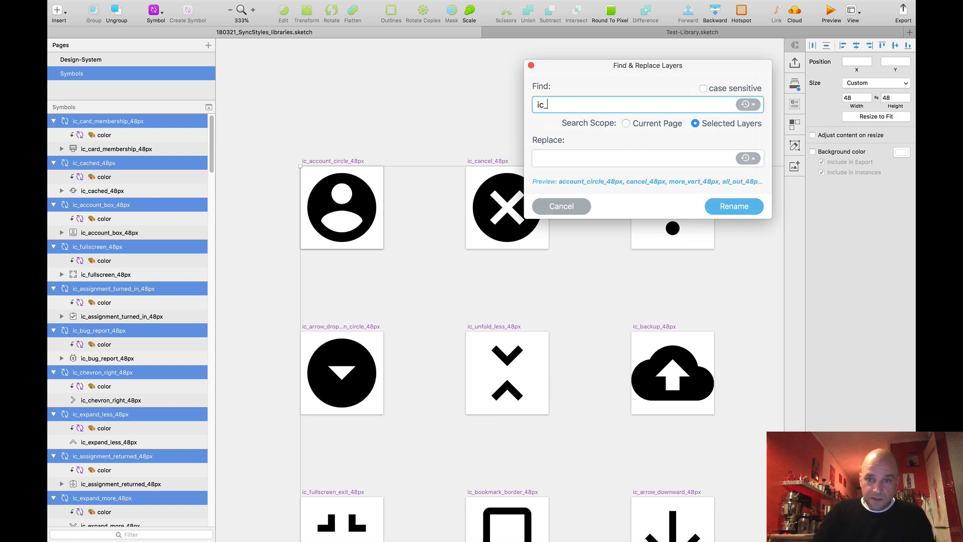
left_click(545, 158)
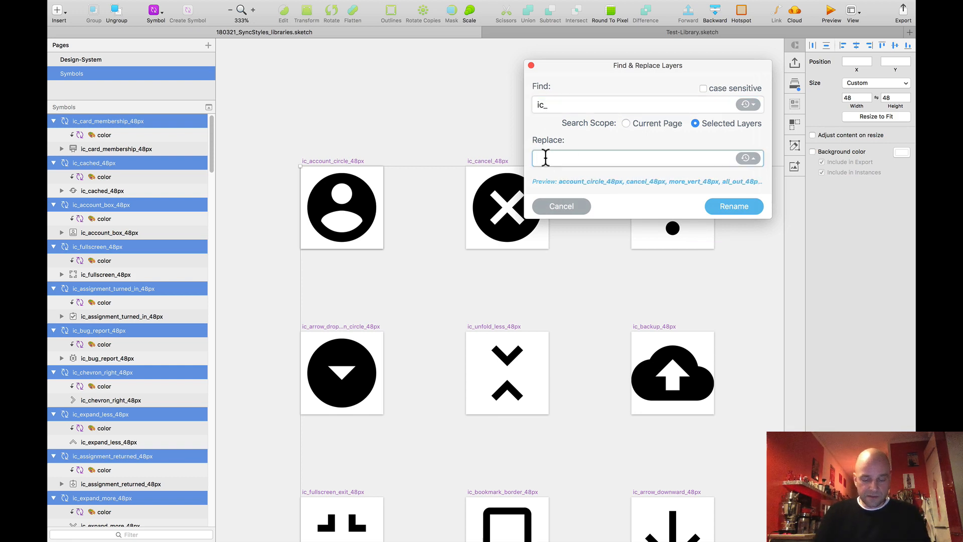
type("icon")
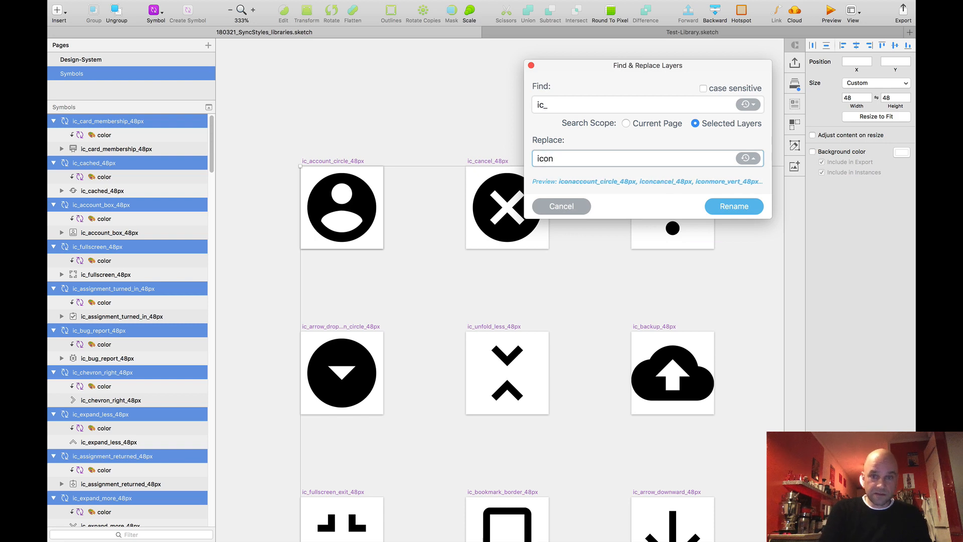
type("/")
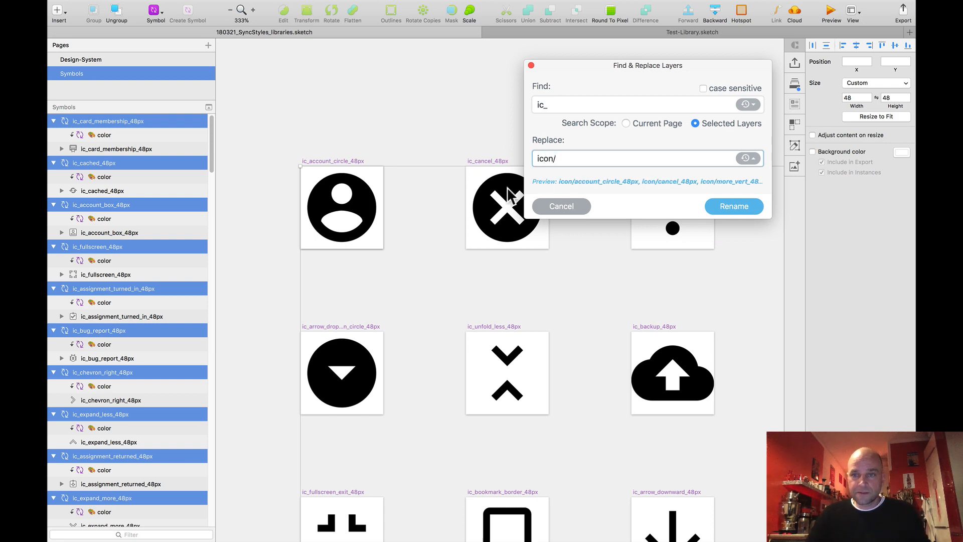
left_click(726, 205)
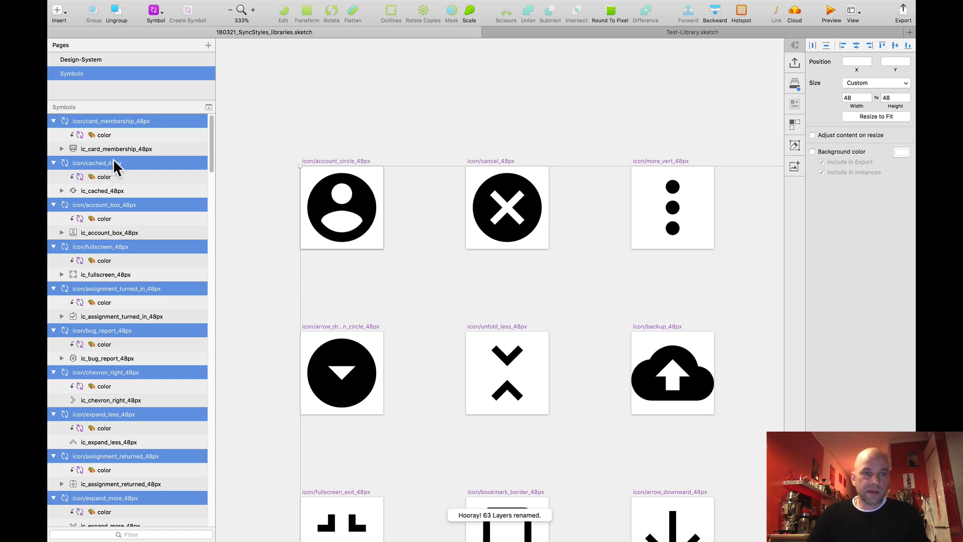
Use Rename It's find and replace to change "_48" to "/48" in the selected icon symbols' names
scroll(341, 150, "up", 2)
scroll(340, 166, "up", 2)
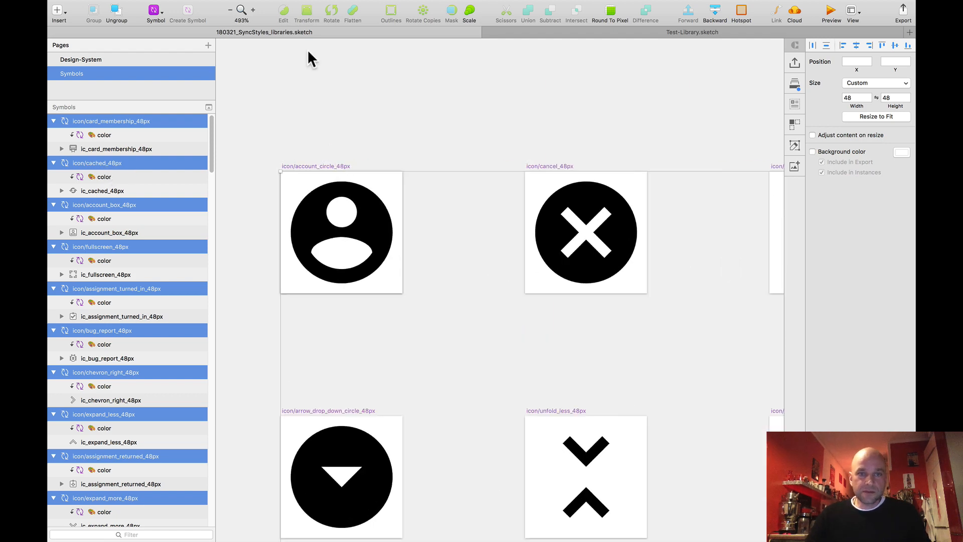
mouse_move(302, 6)
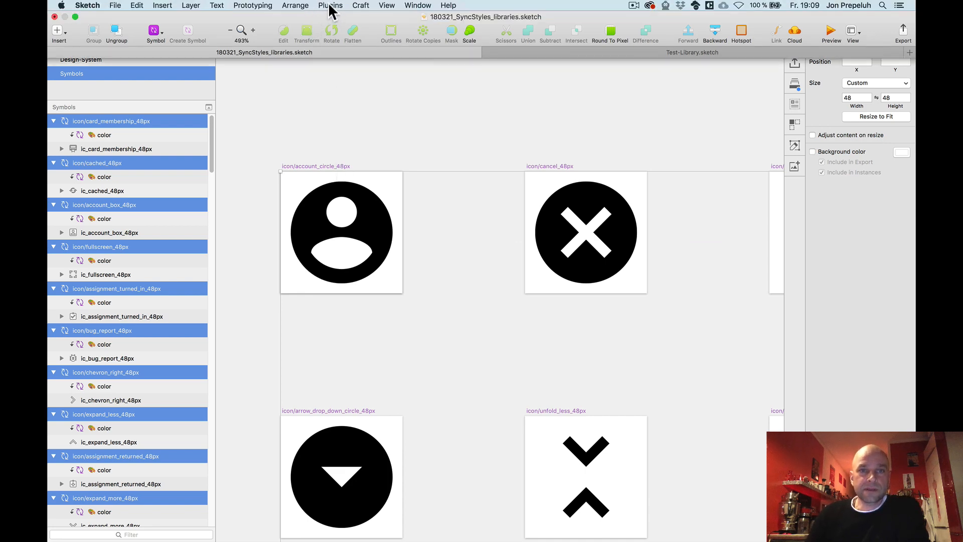
left_click(331, 6)
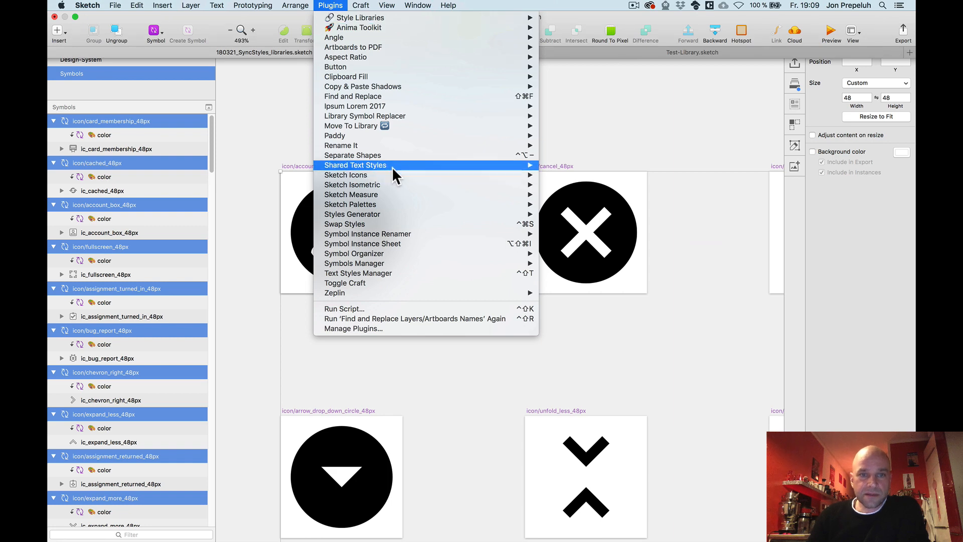
mouse_move(379, 144)
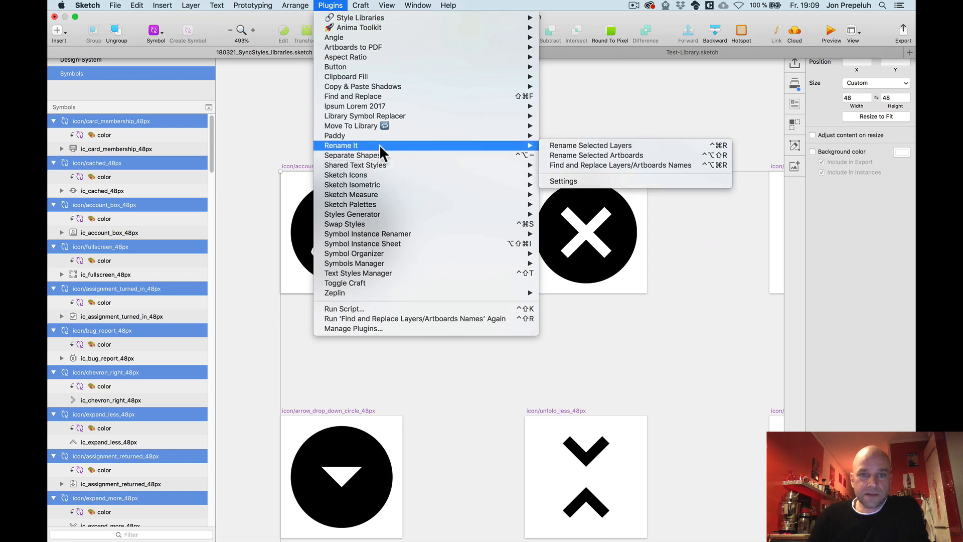
left_click(575, 167)
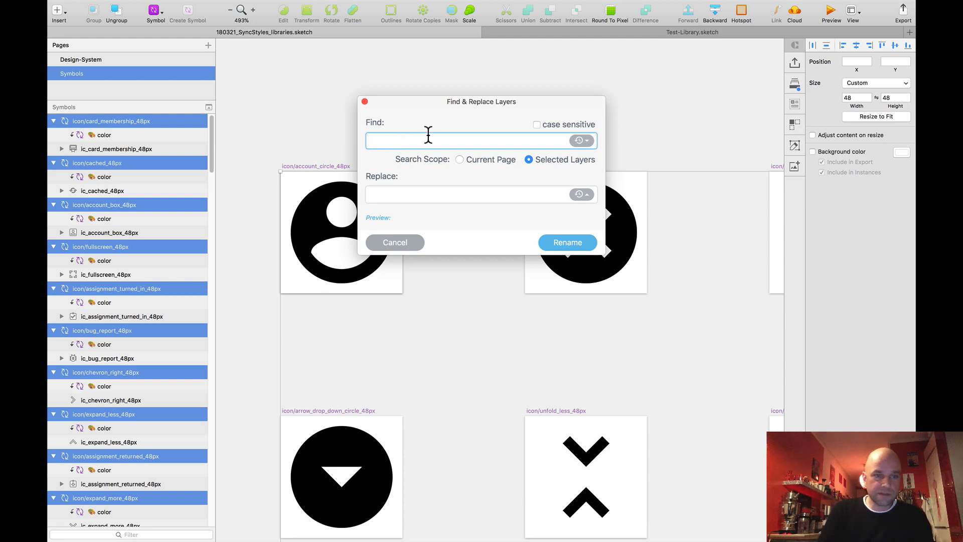
type("_48")
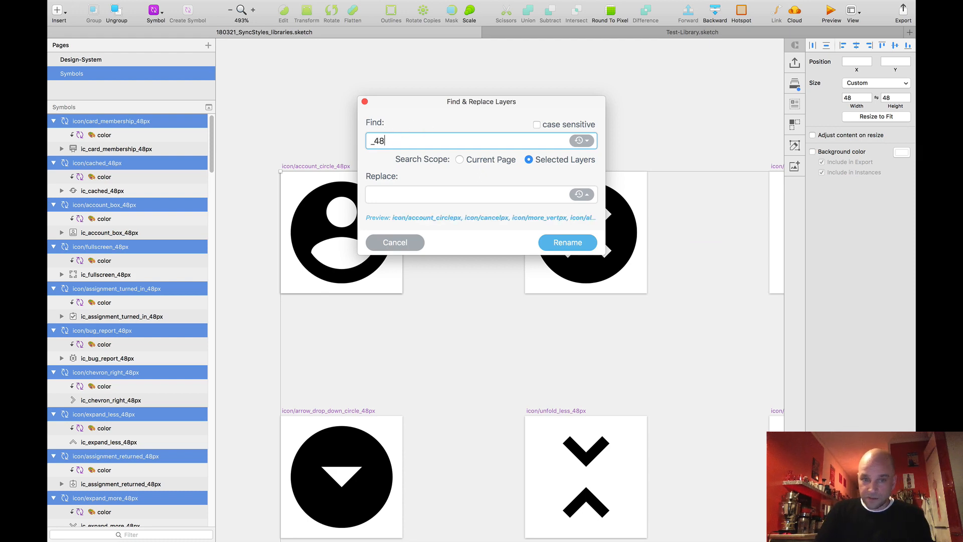
left_click(393, 190)
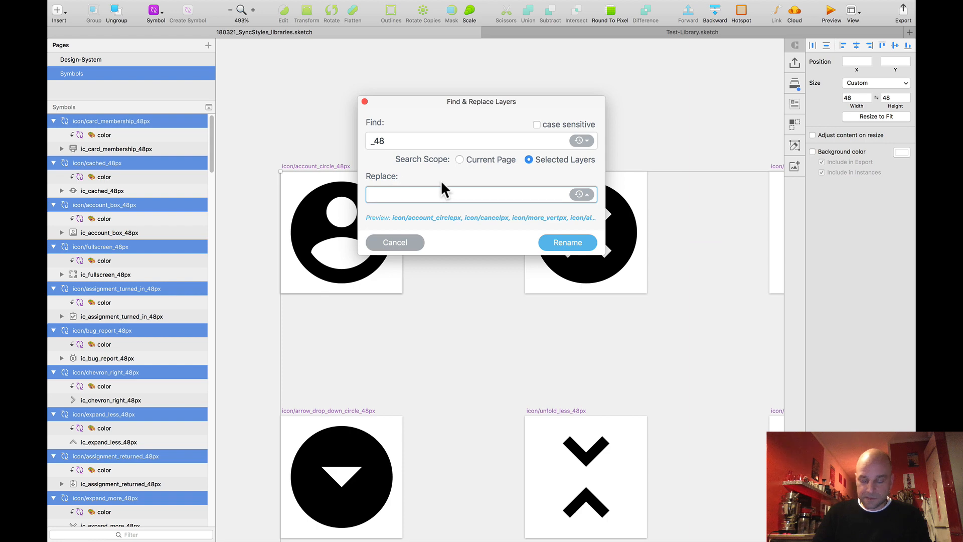
type("/")
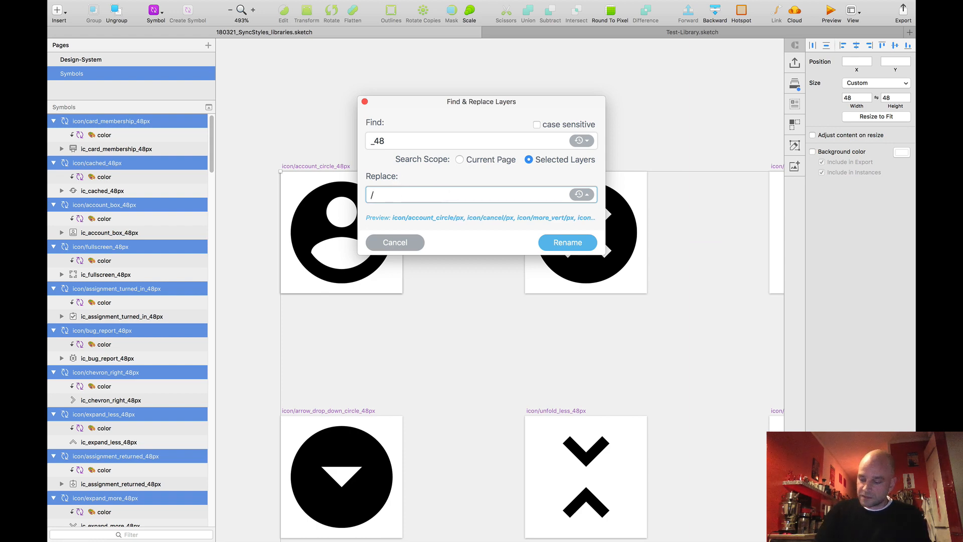
type("48")
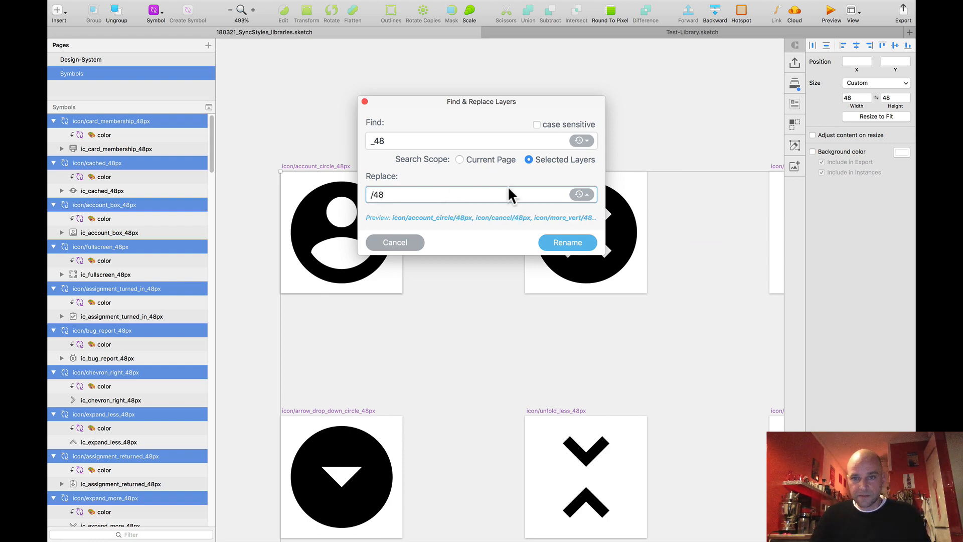
left_click(564, 241)
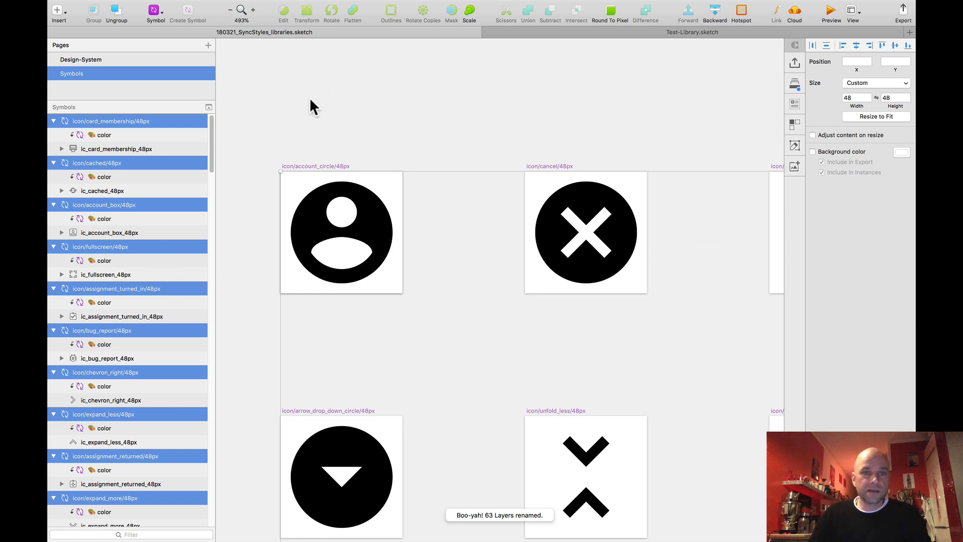
Check how the renamed icons are grouped under icon among the document's insertable symbols, without inserting one
scroll(309, 98, "down", 2)
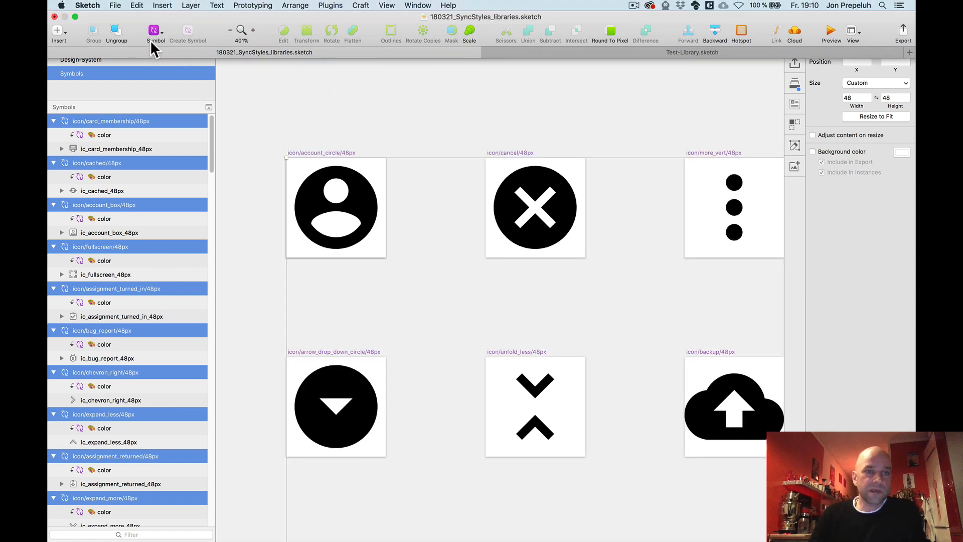
left_click(153, 30)
mouse_move(170, 43)
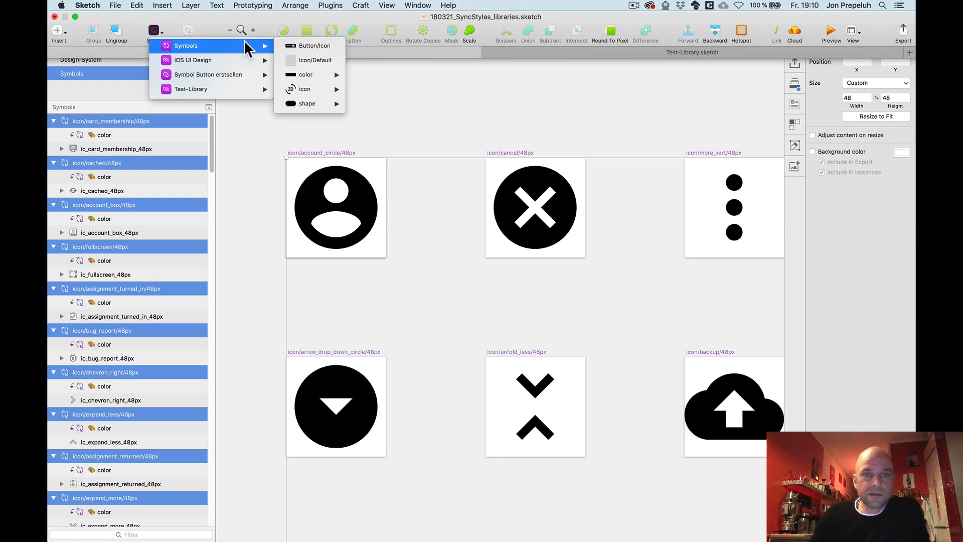
mouse_move(301, 86)
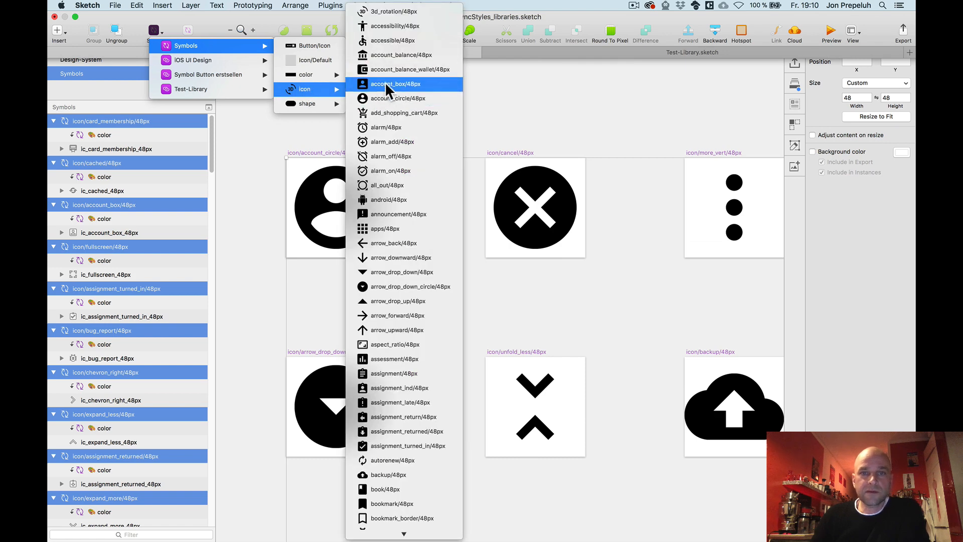
left_click(535, 103)
scroll(446, 111, "down", 5)
scroll(450, 112, "down", 2)
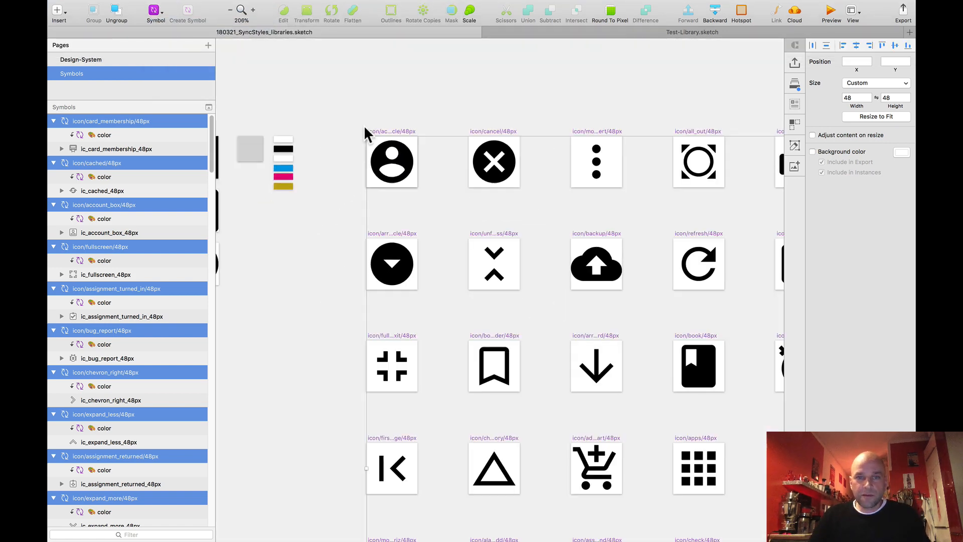
scroll(363, 120, "up", 2)
scroll(423, 138, "down", 4)
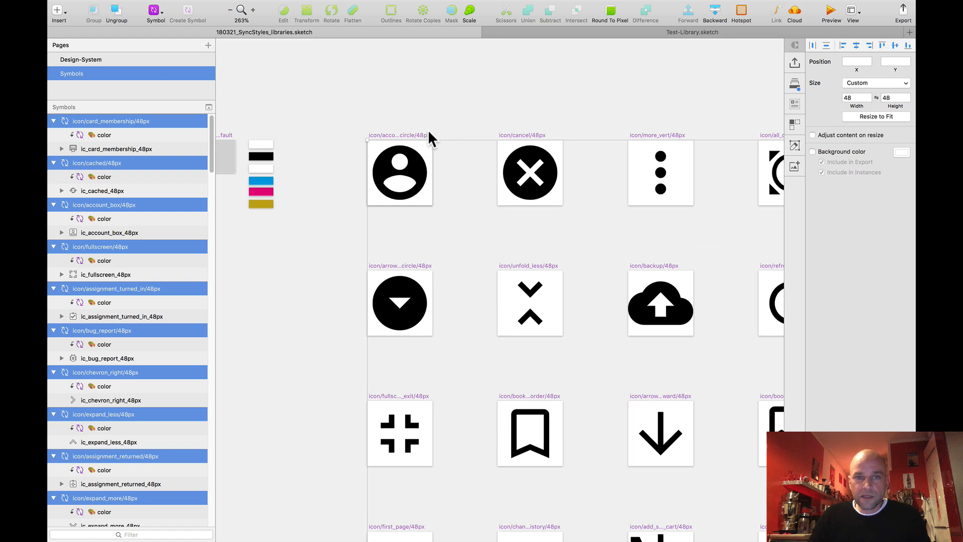
Select the Icon/Default instance inside the Button/Icon symbol and look over the imported icon grid beside it
left_click(307, 94)
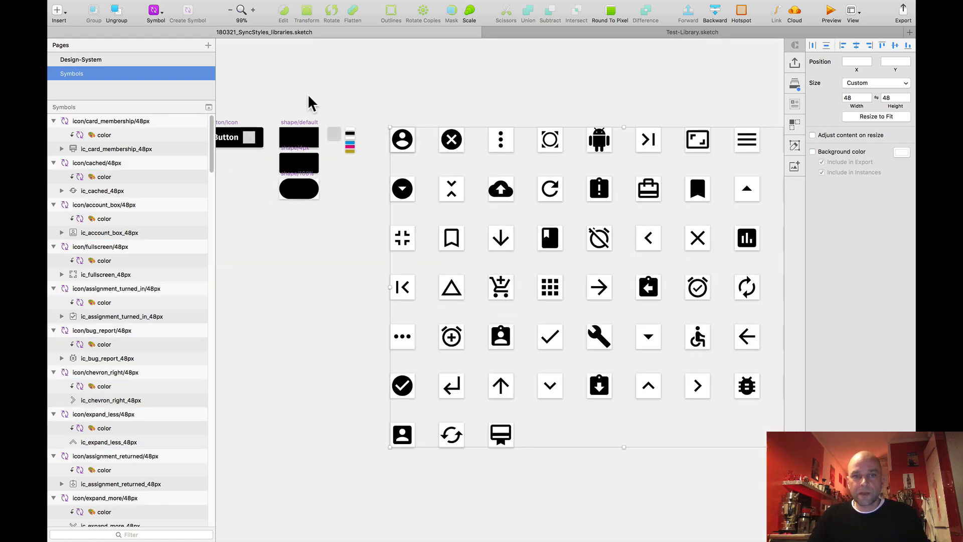
left_click_drag(308, 94, 404, 84)
scroll(373, 97, "up", 4)
scroll(331, 132, "up", 3)
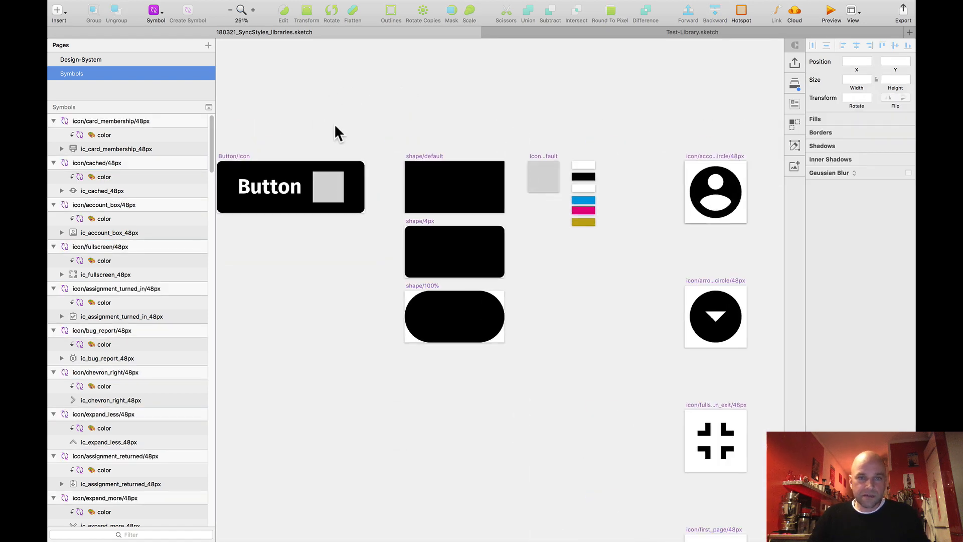
left_click(353, 177)
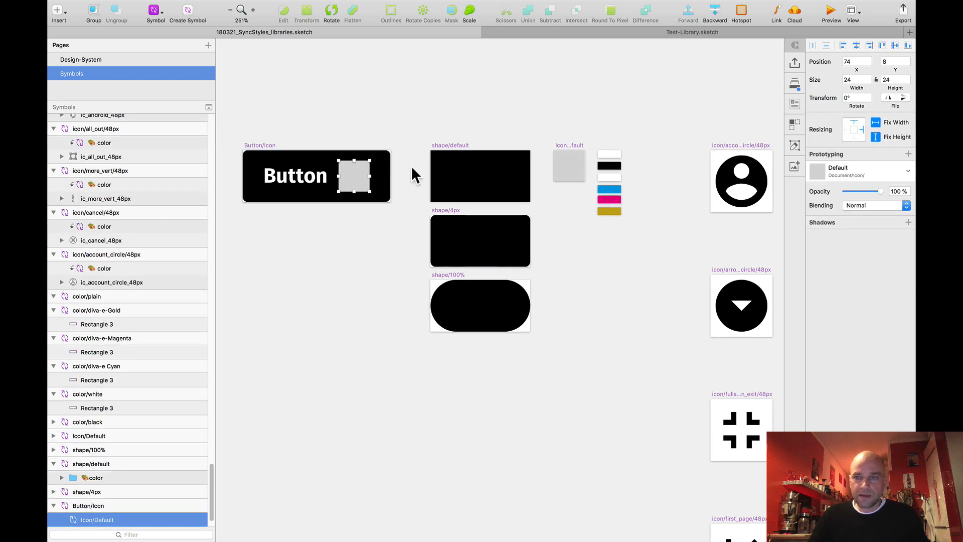
scroll(410, 131, "down", 3)
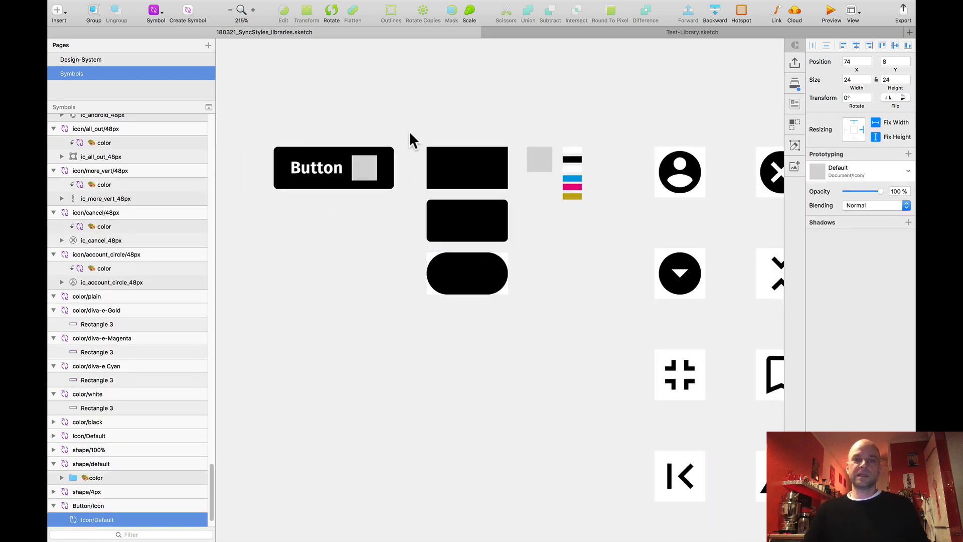
scroll(408, 131, "down", 9)
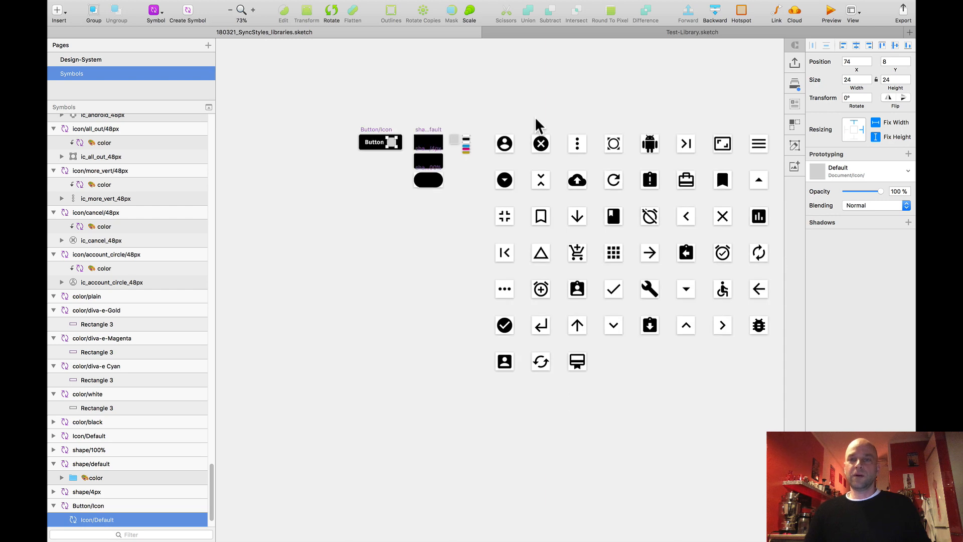
left_click_drag(537, 125, 348, 119)
scroll(447, 112, "down", 3)
scroll(380, 119, "up", 3)
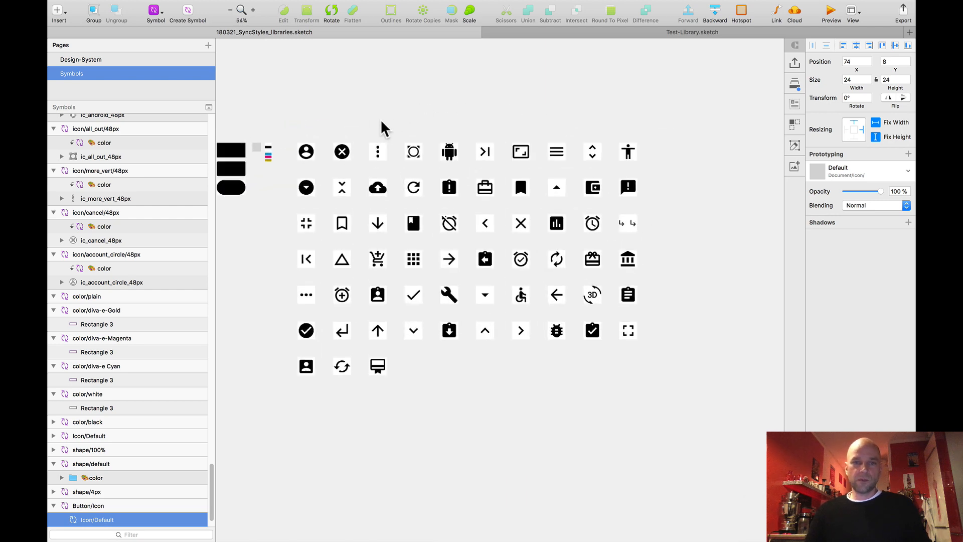
scroll(365, 125, "up", 2)
scroll(307, 143, "up", 5)
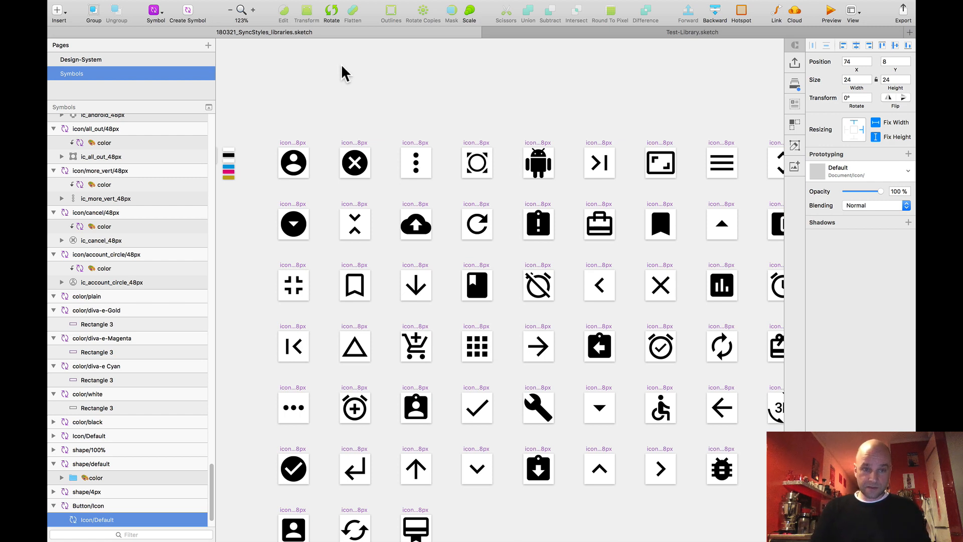
Collapse all expanded symbols in the layer list of the Symbols page
key("super+shift+c")
scroll(333, 83, "down", 2)
scroll(333, 82, "down", 3)
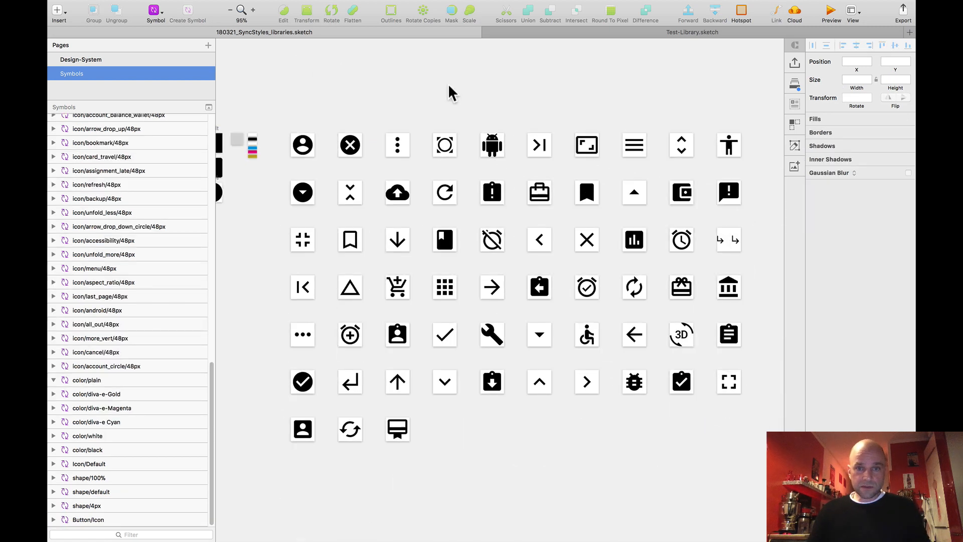
Open the Sketch Icons import settings for another icon import and move the dialog clear of the existing icons
scroll(469, 85, "right", 8)
scroll(417, 97, "down", 2)
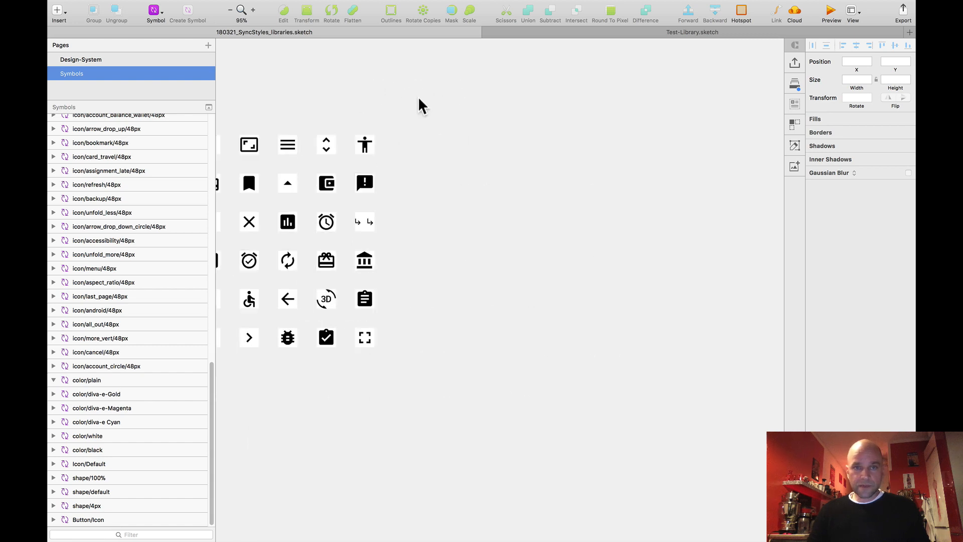
scroll(454, 118, "up", 4)
scroll(425, 134, "down", 2)
mouse_move(280, 4)
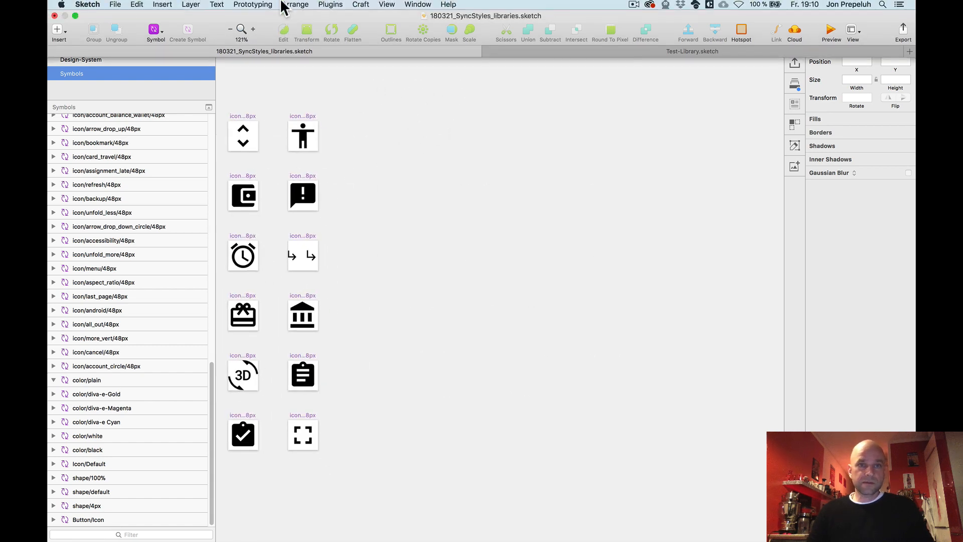
left_click(333, 6)
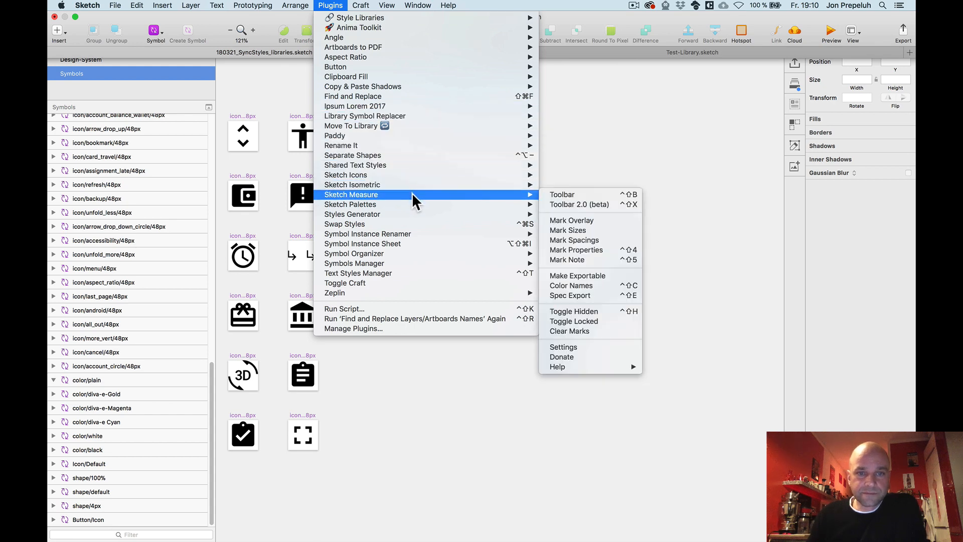
mouse_move(414, 198)
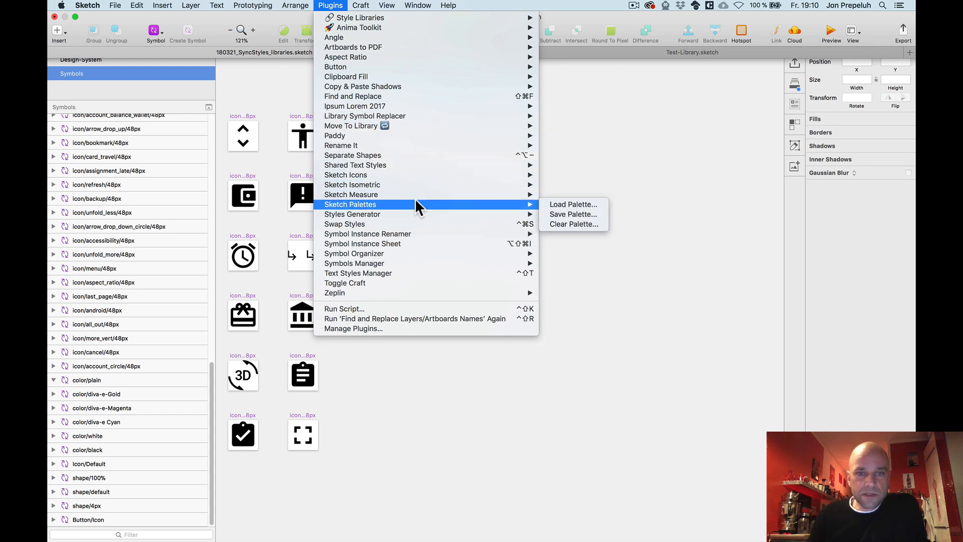
mouse_move(412, 175)
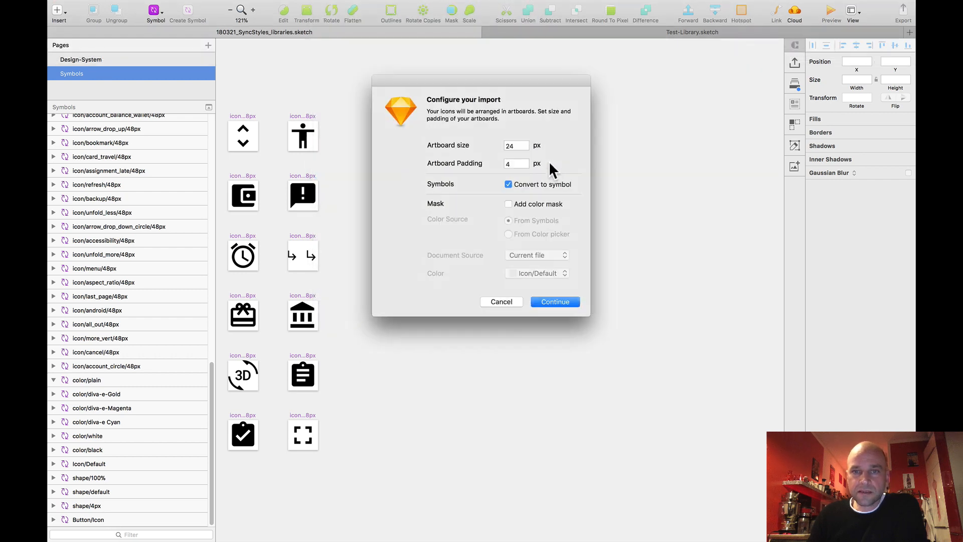
left_click_drag(500, 83, 617, 97)
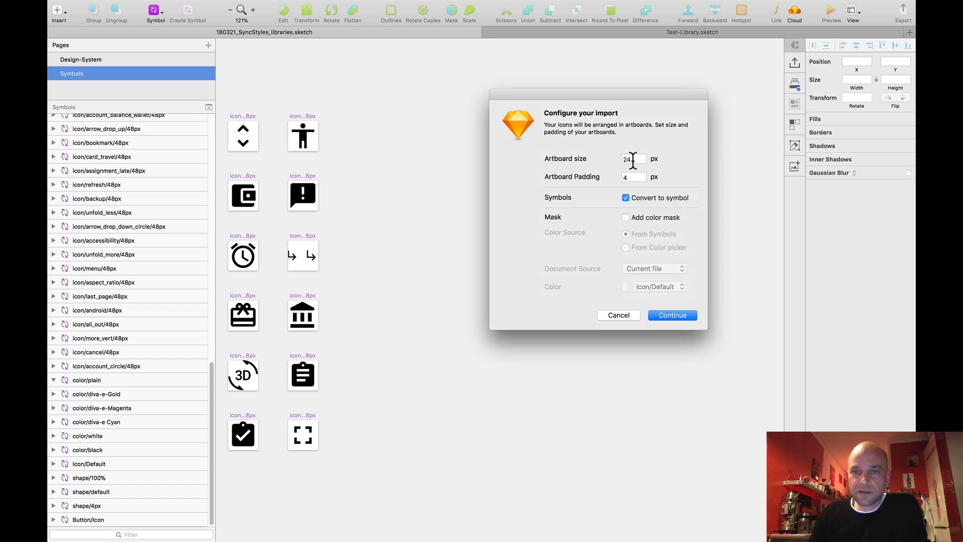
Set the icon import's artboard padding to 0 px and add a color mask using the color/black symbol, then continue
double_click(629, 178)
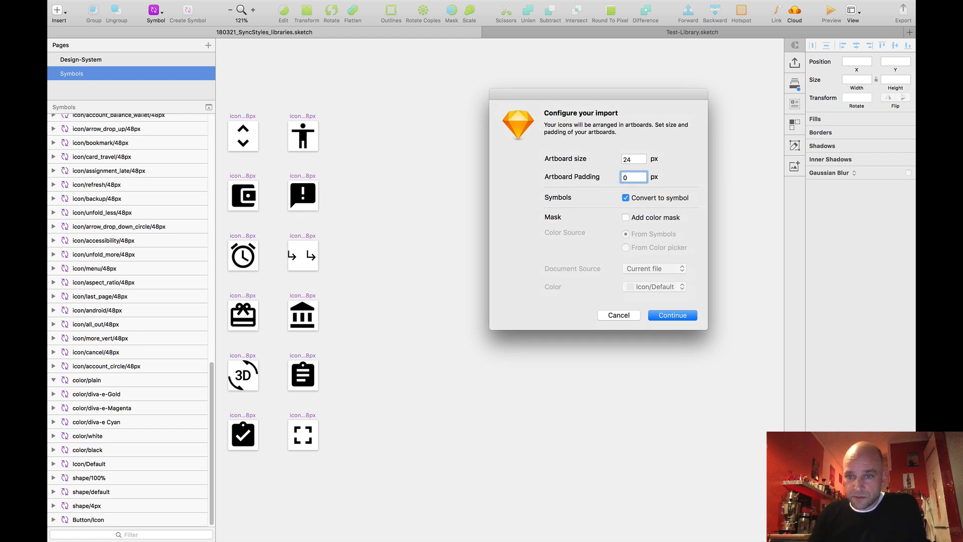
left_click(626, 218)
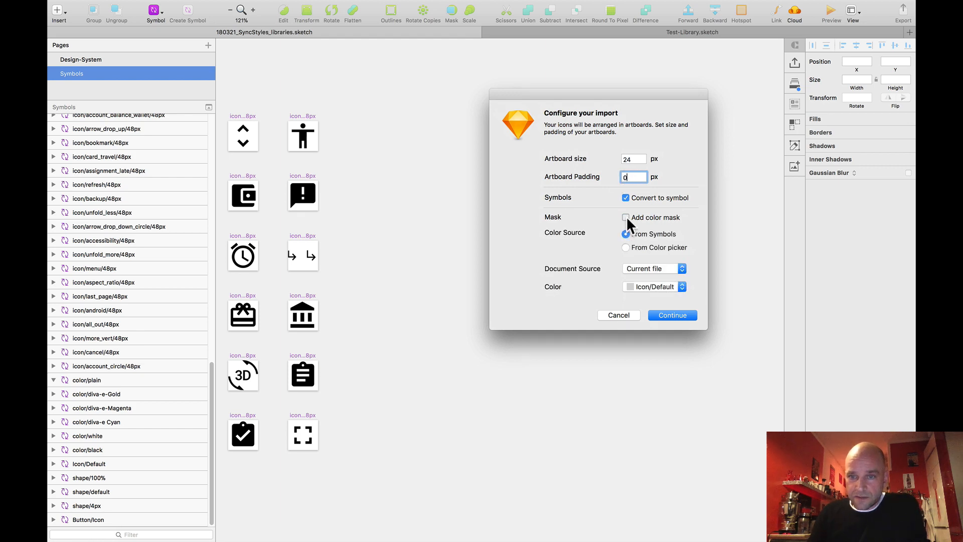
left_click(655, 284)
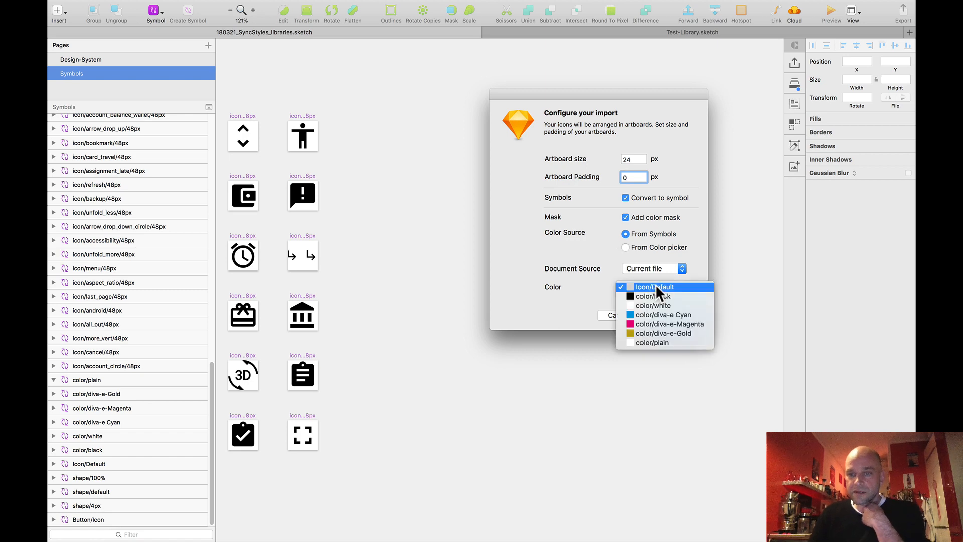
left_click(642, 296)
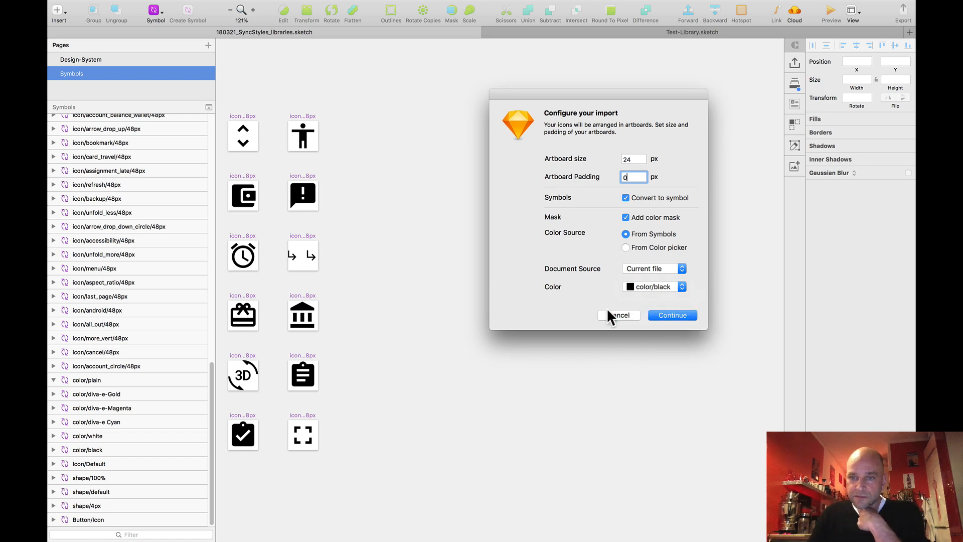
left_click(672, 315)
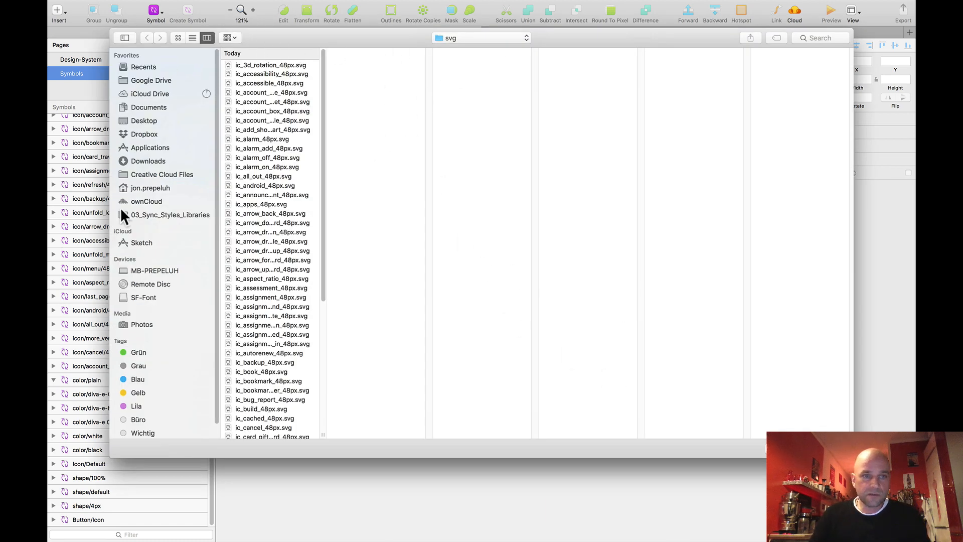
Import the SVG icons from the svg folder inside Icon-Set-Tutorial in 03_Sync_Styles_Libraries
left_click(149, 216)
left_click(240, 65)
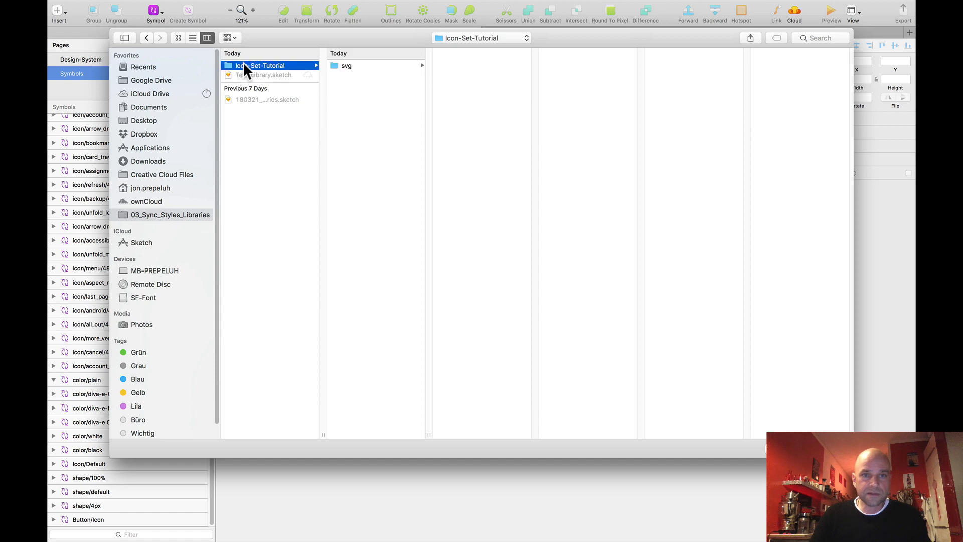
left_click(343, 66)
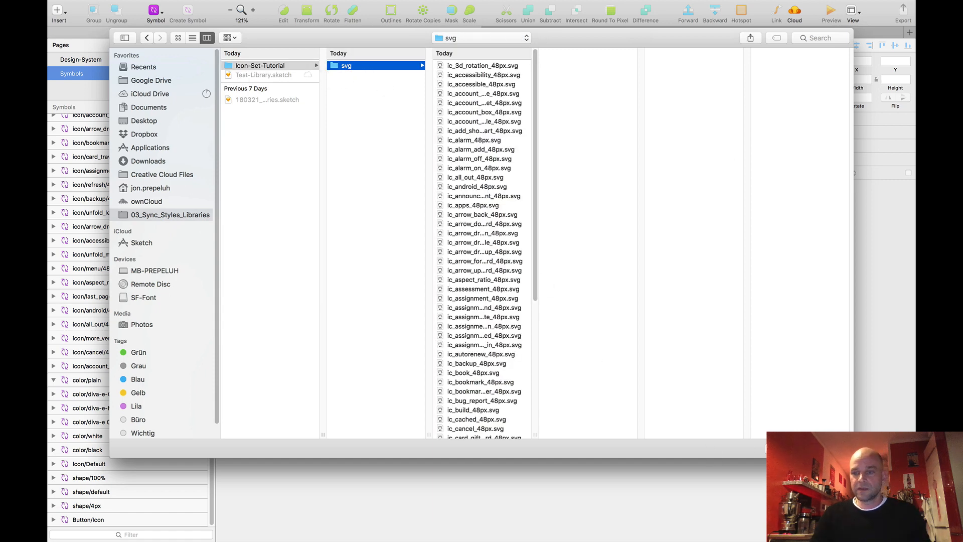
left_click(828, 448)
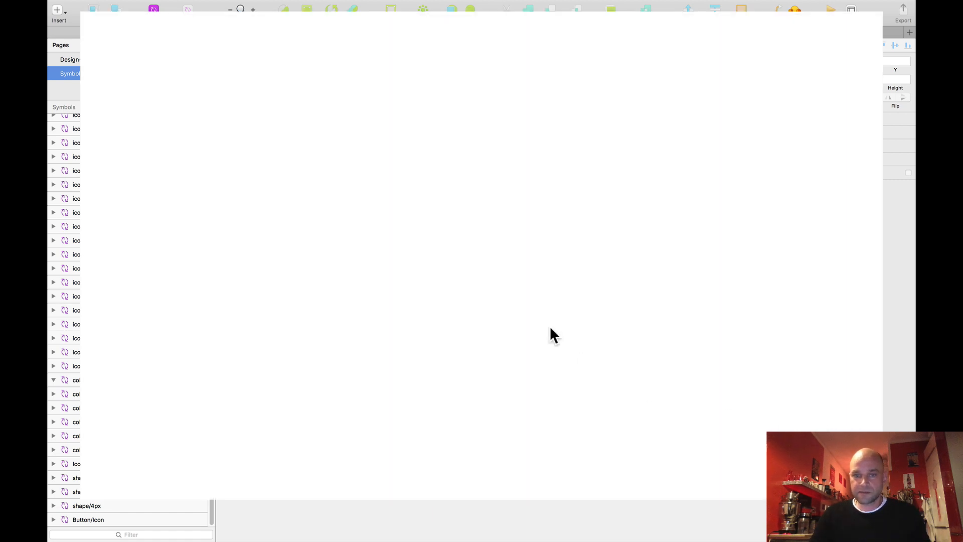
Select all the newly imported 24 px icons and move them beside the 48 px icon grid, aligned with its top row
scroll(410, 254, "down", 10)
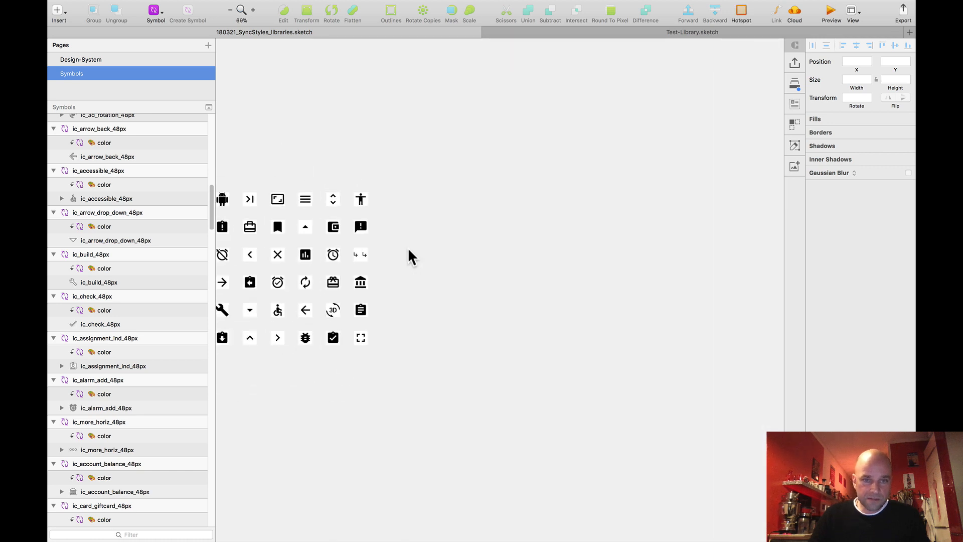
left_click_drag(377, 335, 537, 298)
scroll(440, 307, "up", 5)
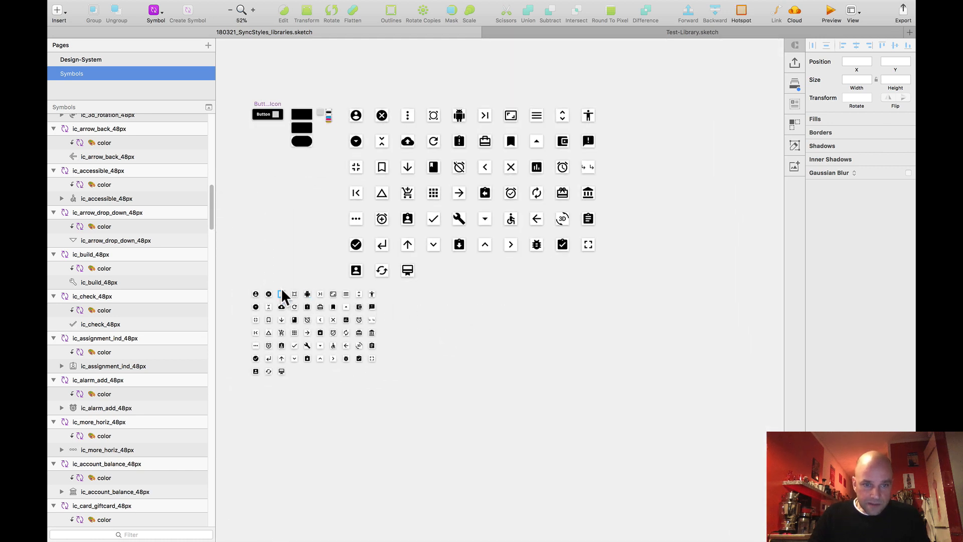
left_click_drag(244, 284, 347, 356)
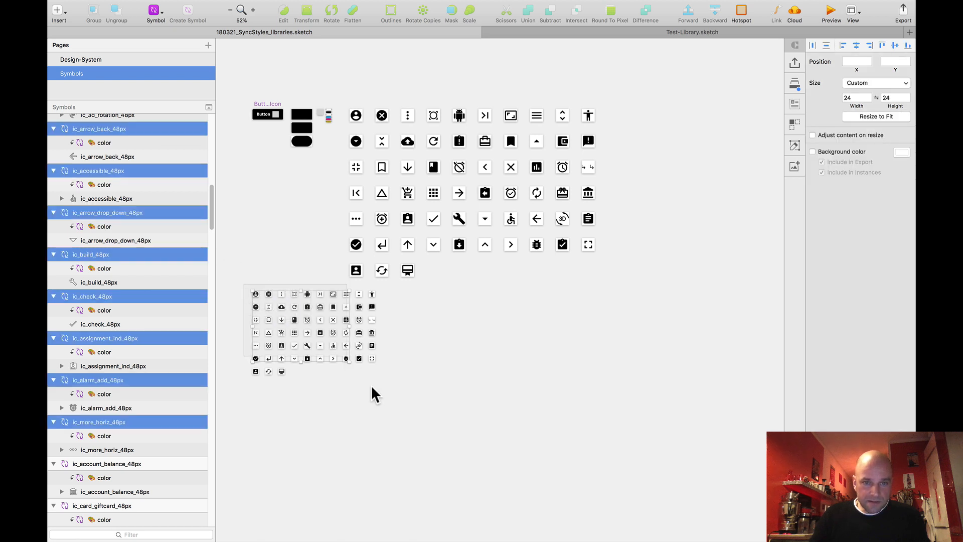
mouse_move(372, 387)
left_mouse_down()
mouse_move(405, 407)
mouse_move(385, 377)
left_mouse_up()
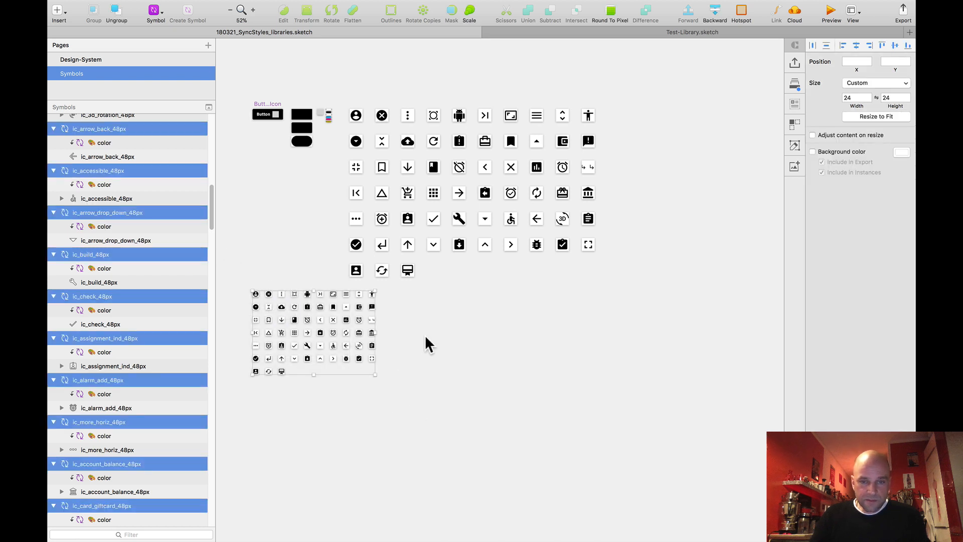
left_click_drag(329, 291, 692, 108)
scroll(591, 90, "up", 5)
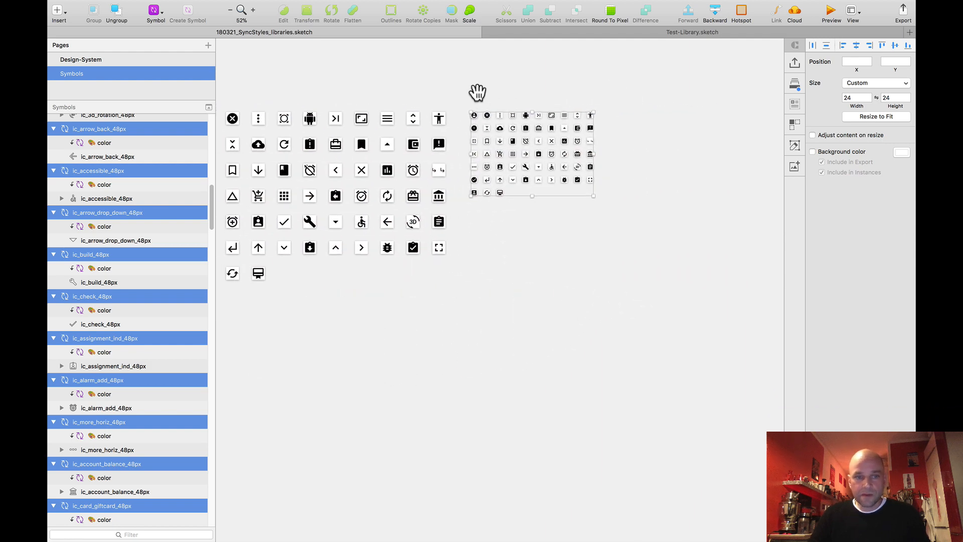
Replace "ic_" with "icon/" in the names of the selected 24 px icon symbols using Rename It's find and replace
scroll(476, 86, "up", 8)
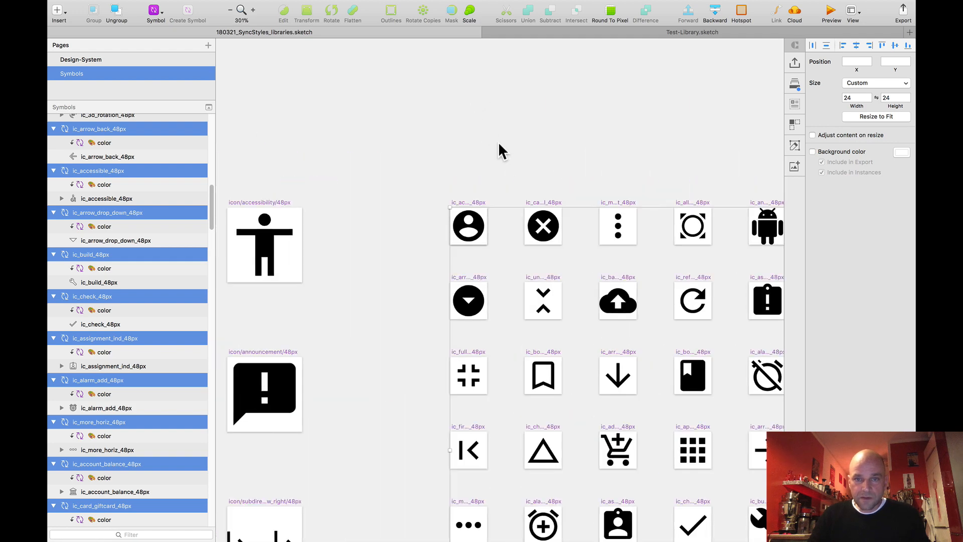
scroll(434, 131, "up", 3)
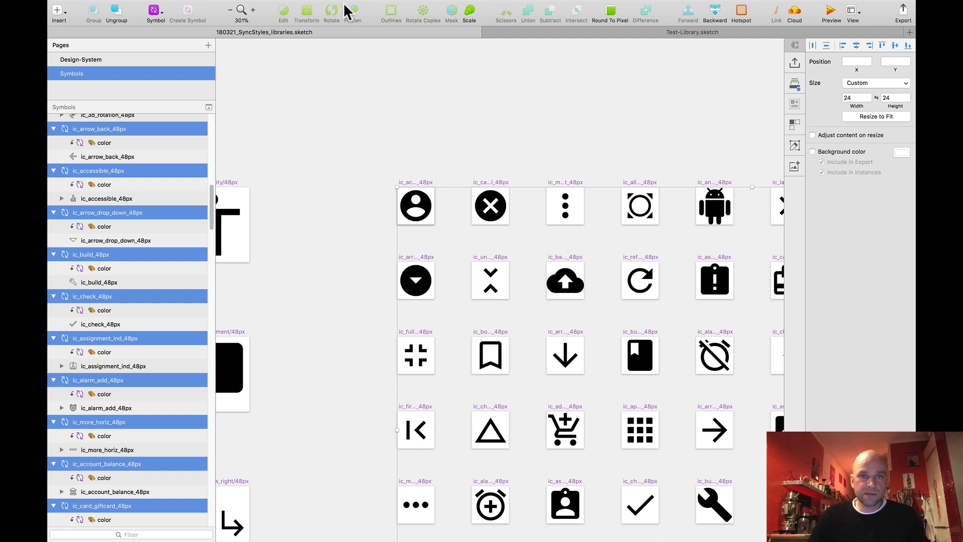
mouse_move(339, 2)
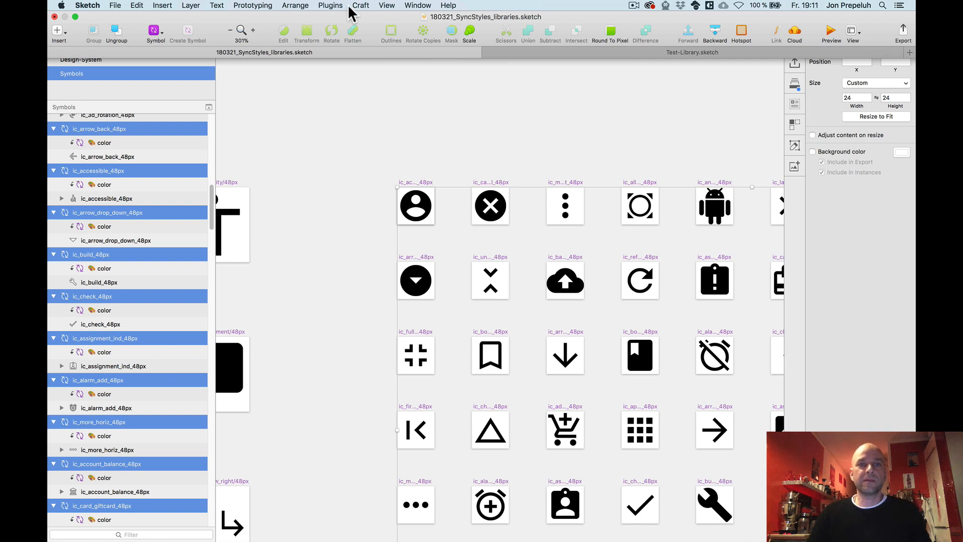
left_click(331, 6)
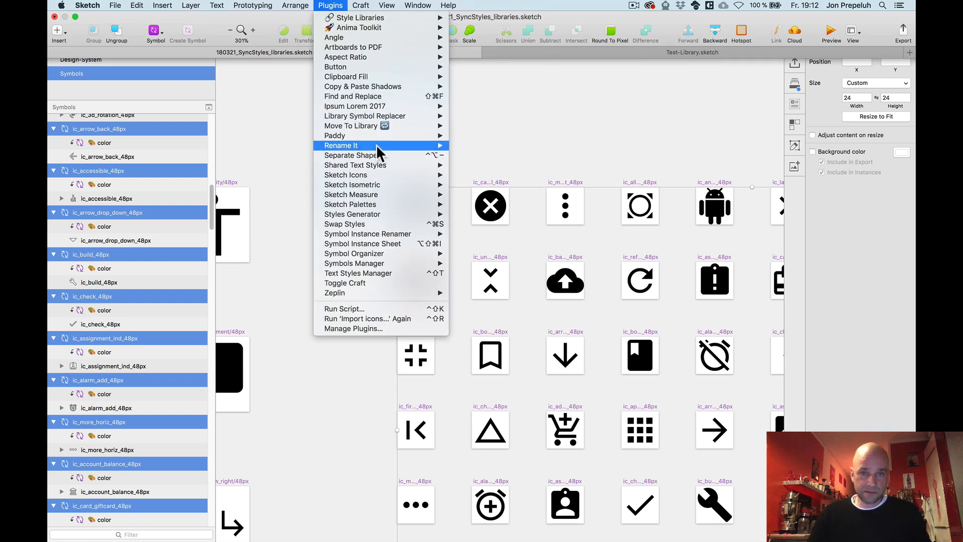
mouse_move(377, 148)
left_click(499, 164)
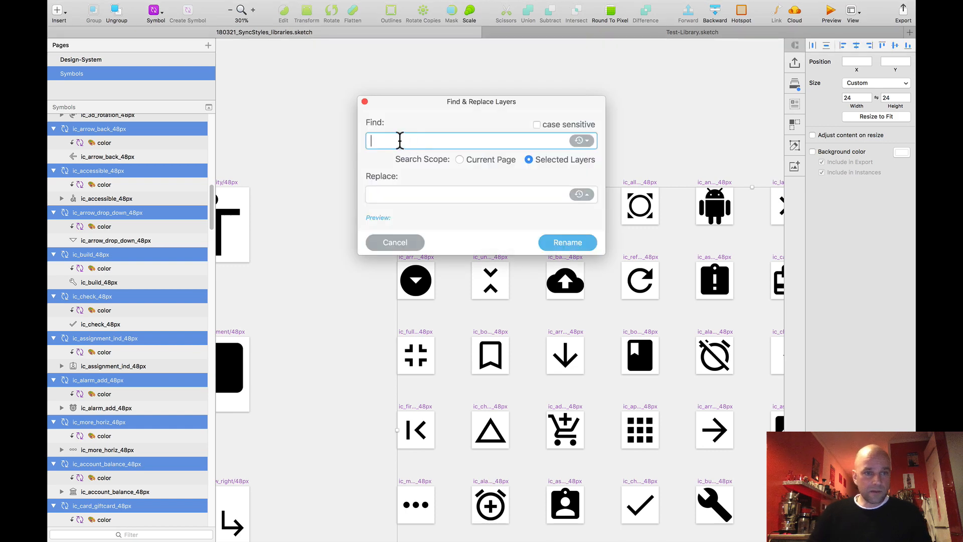
type("i")
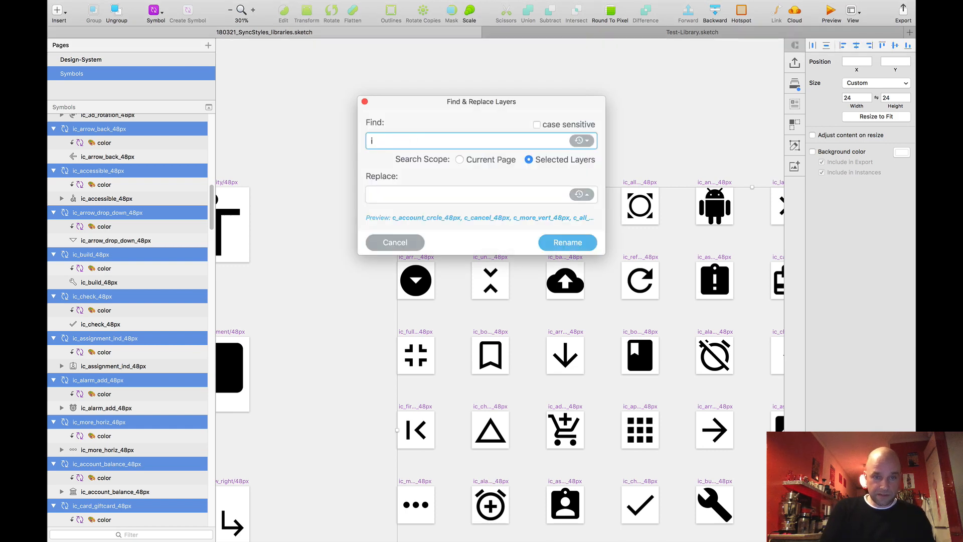
type("c_")
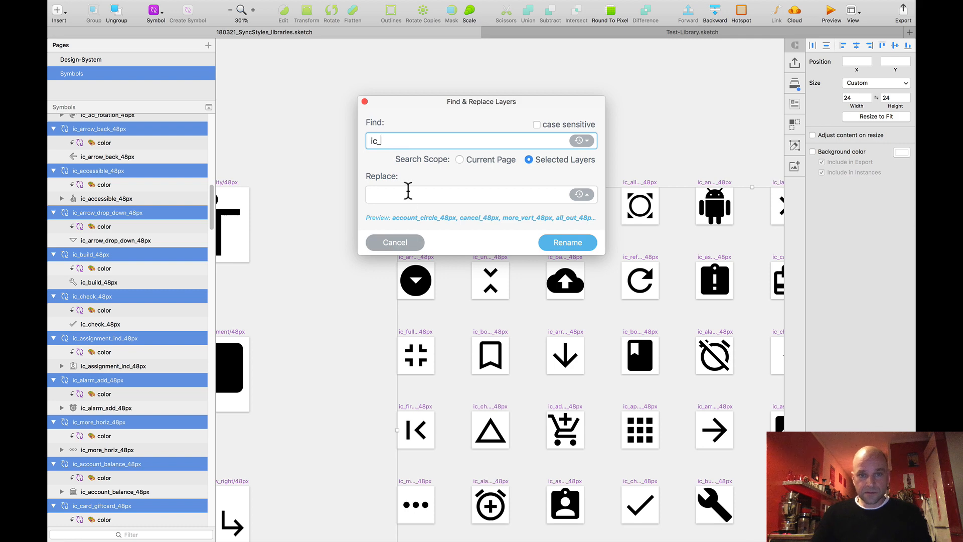
left_click(407, 190)
type("icon/")
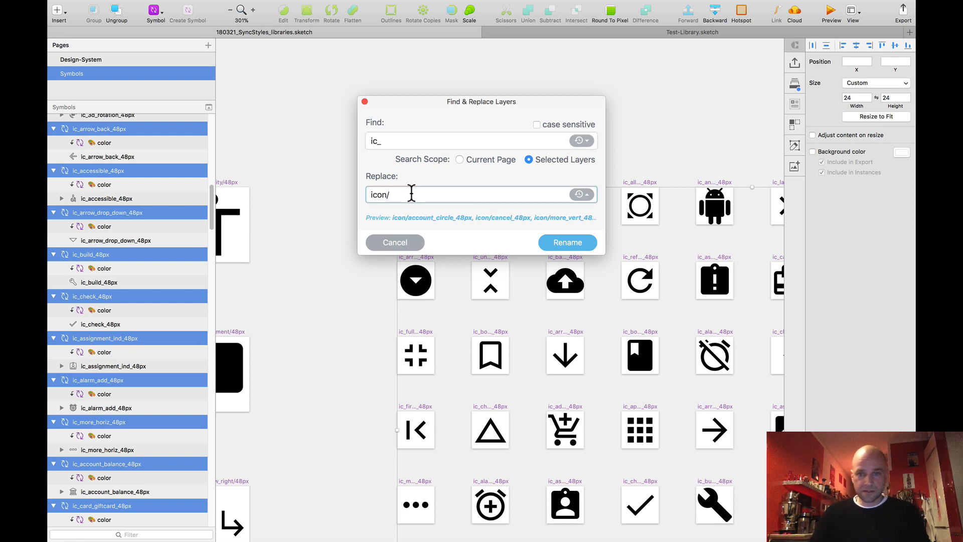
left_click(557, 243)
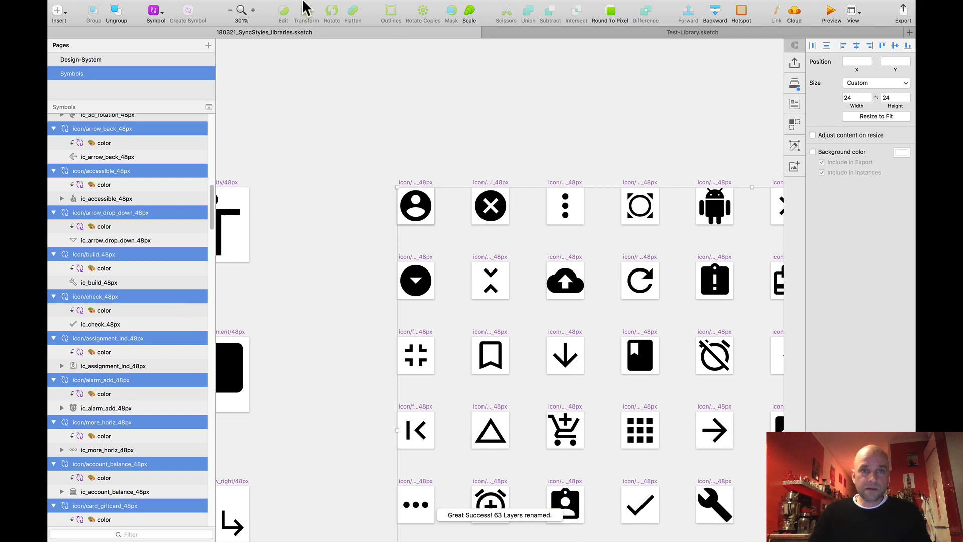
Replace "_48" with "/24" in the names of the selected icon symbols using Rename It's find and replace
mouse_move(317, 5)
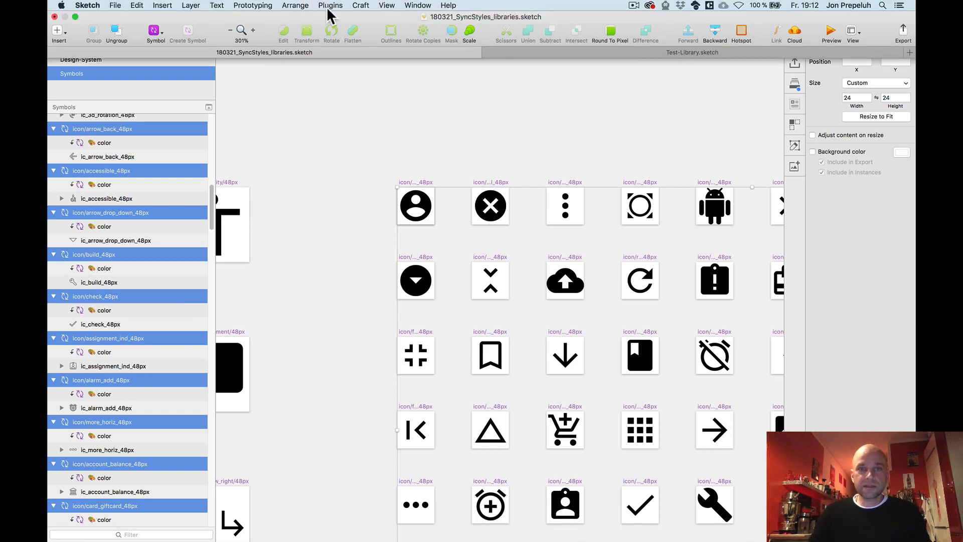
left_click(329, 6)
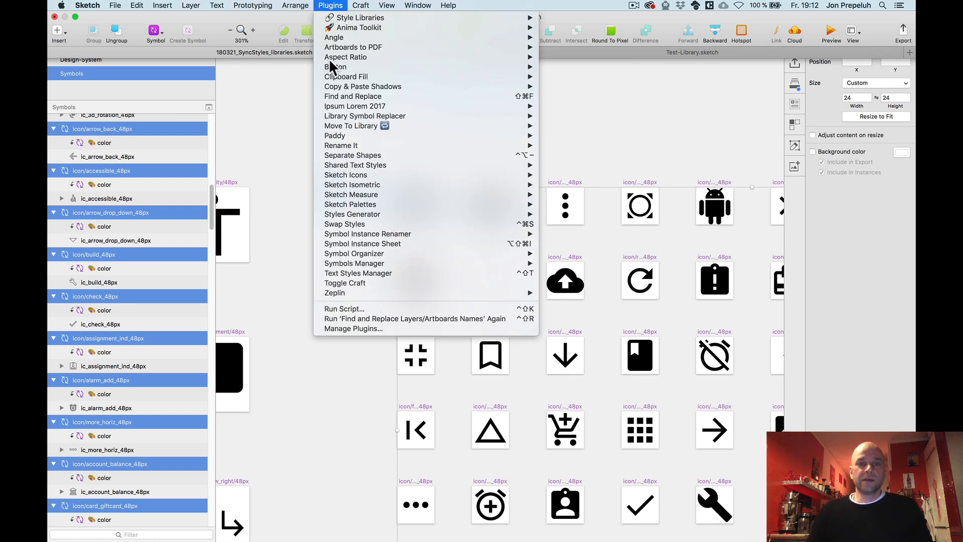
mouse_move(391, 146)
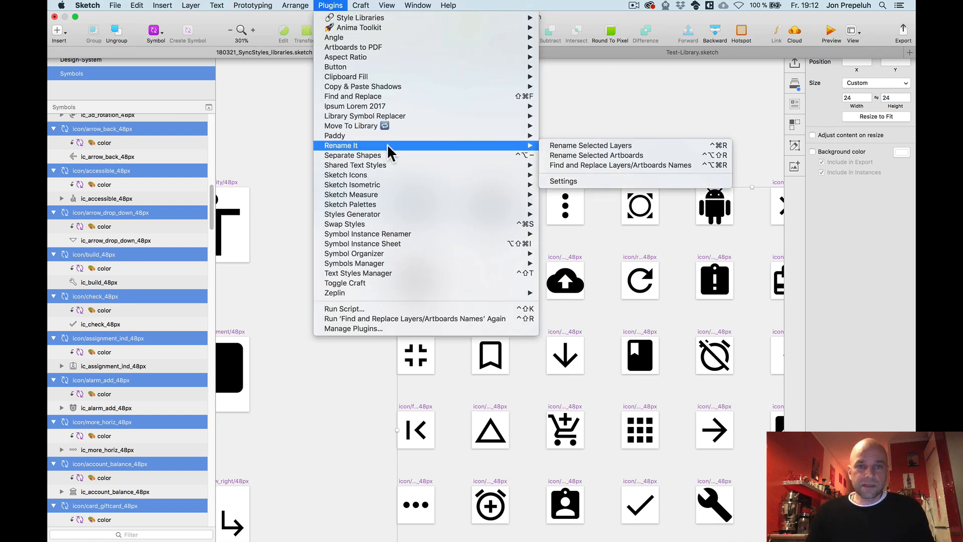
left_click(607, 165)
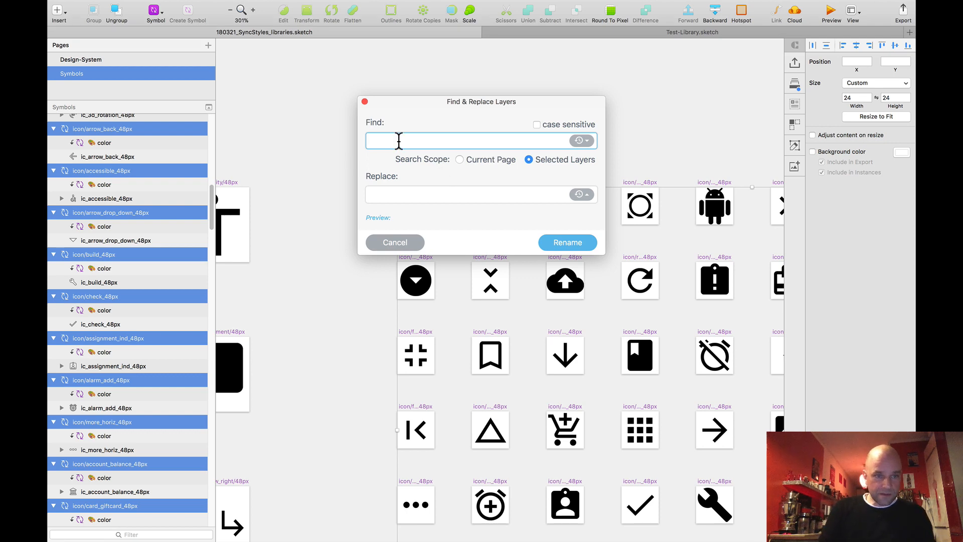
type("_")
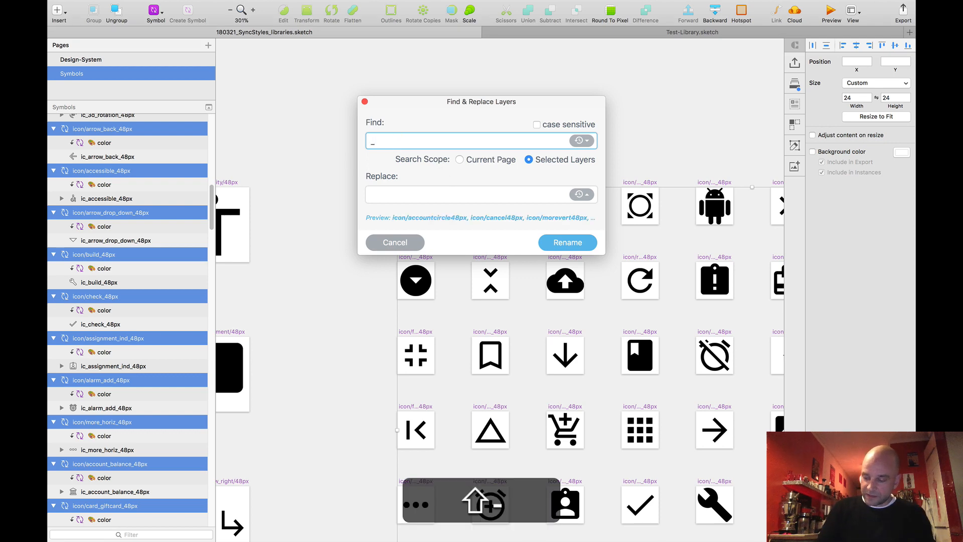
type("48")
left_click(394, 195)
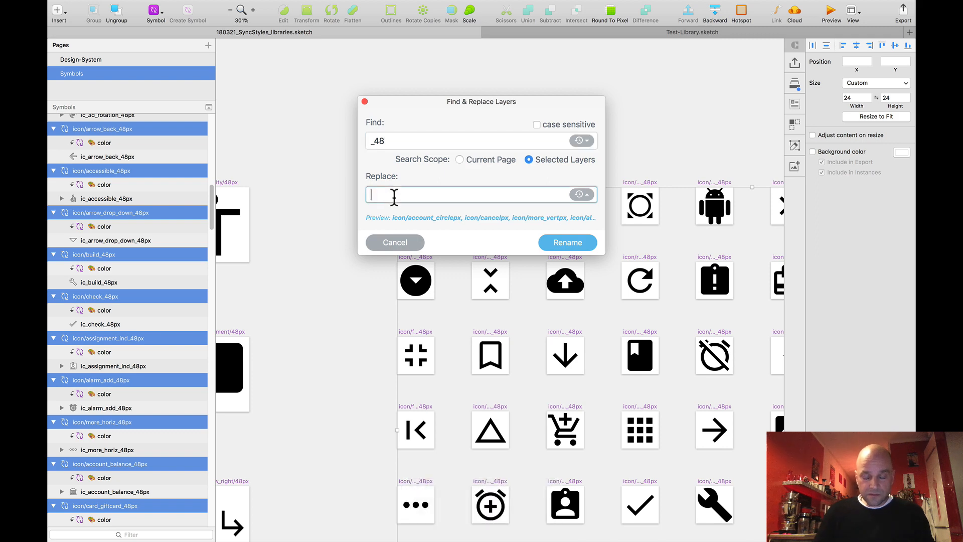
type("/")
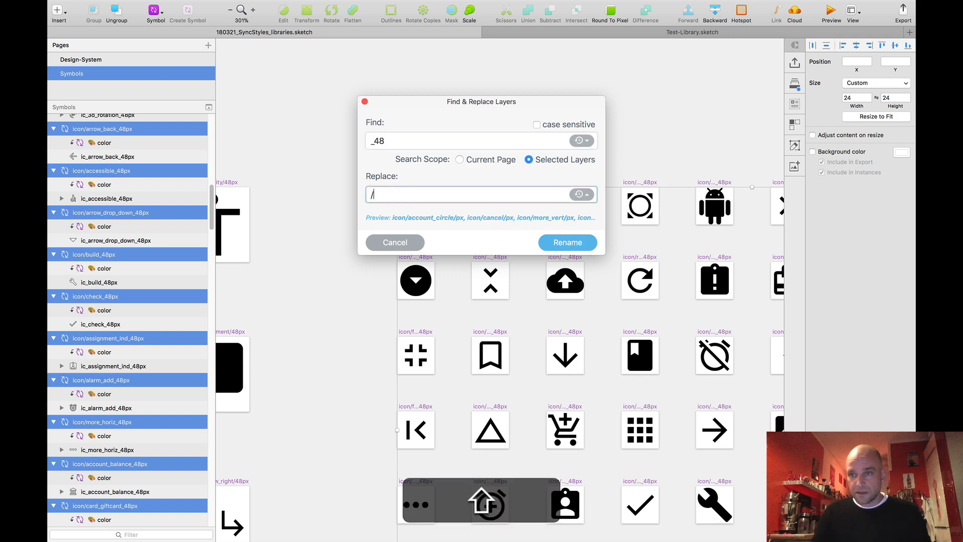
type("24")
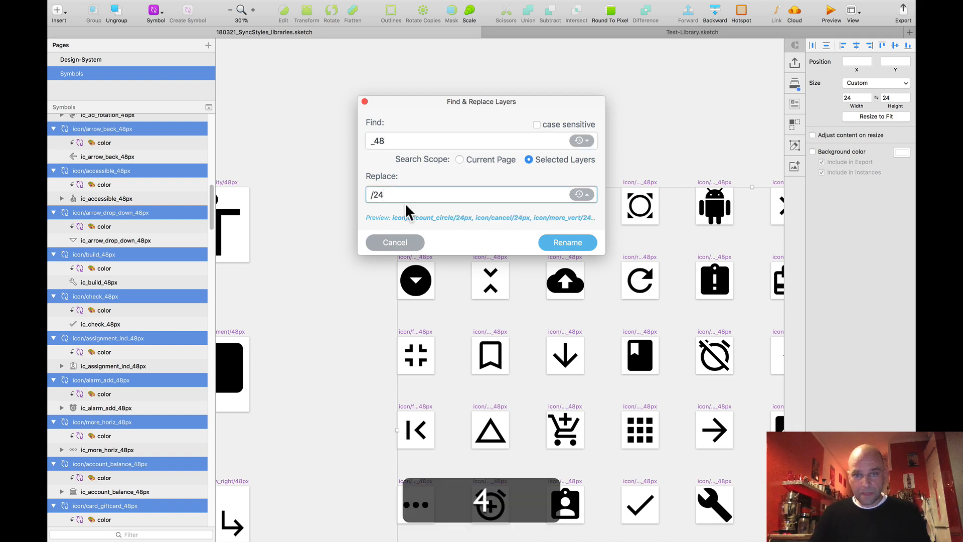
left_click(577, 242)
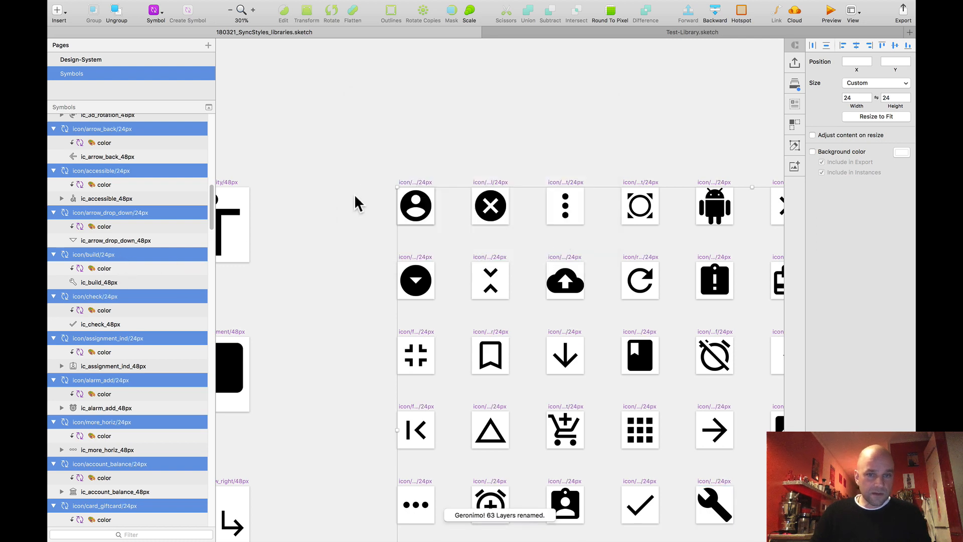
Deselect the 24 px icons and collapse all expanded symbols in the layer list
scroll(356, 196, "down", 6)
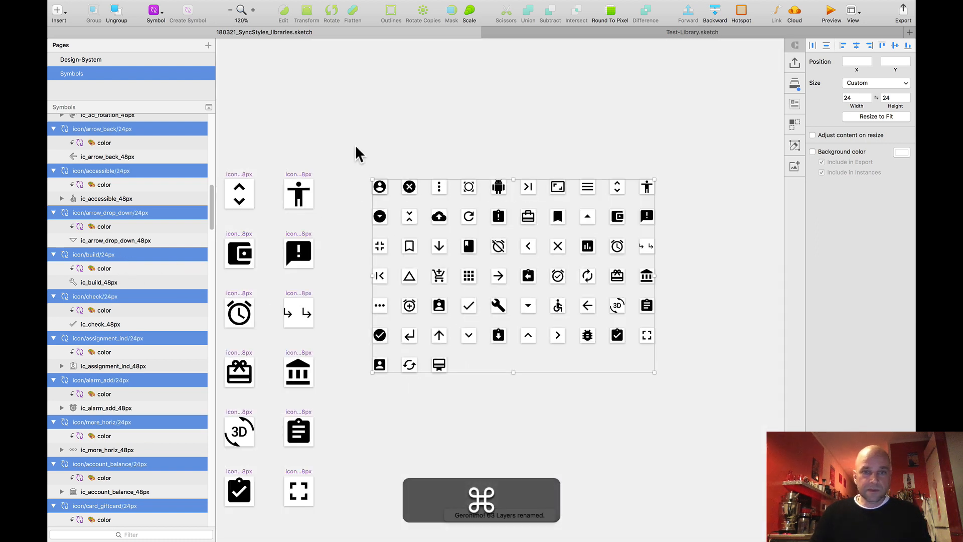
left_click(355, 145)
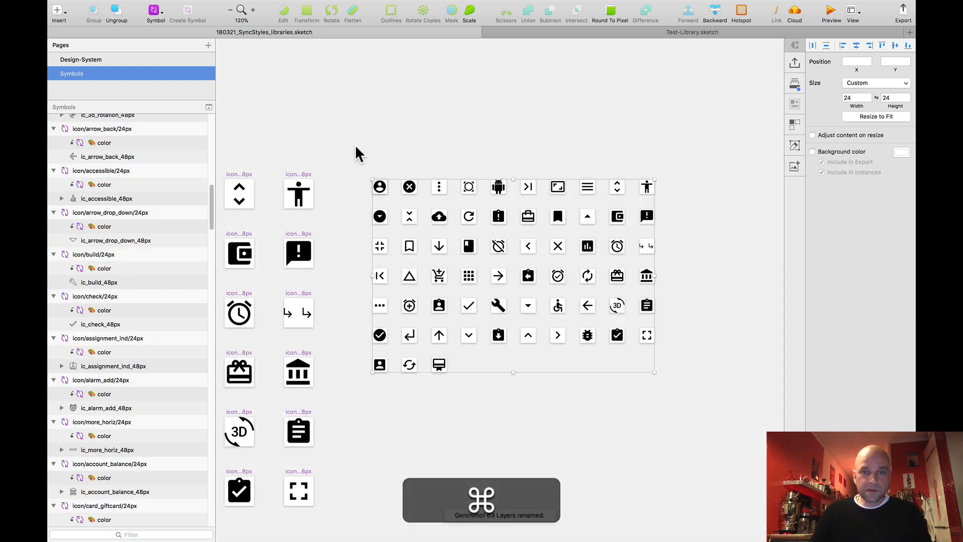
key("super+adiaeresis")
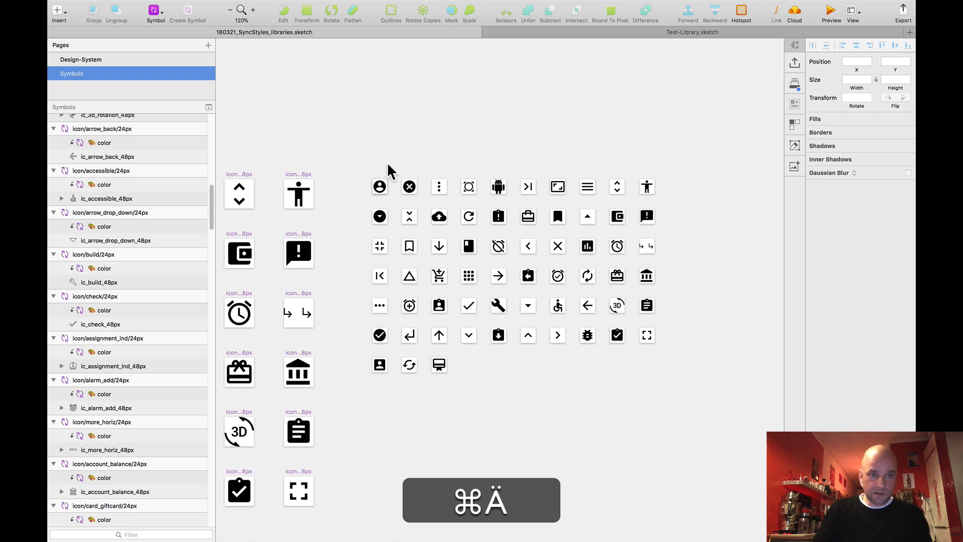
Look over the 24 px and 48 px icon grids and the shape and color symbols beside them
scroll(352, 138, "down", 2)
left_click_drag(278, 129, 452, 128)
scroll(381, 130, "down", 2)
scroll(381, 128, "down", 2)
left_click_drag(289, 117, 426, 122)
scroll(417, 126, "up", 4)
scroll(381, 161, "up", 2)
scroll(378, 148, "down", 4)
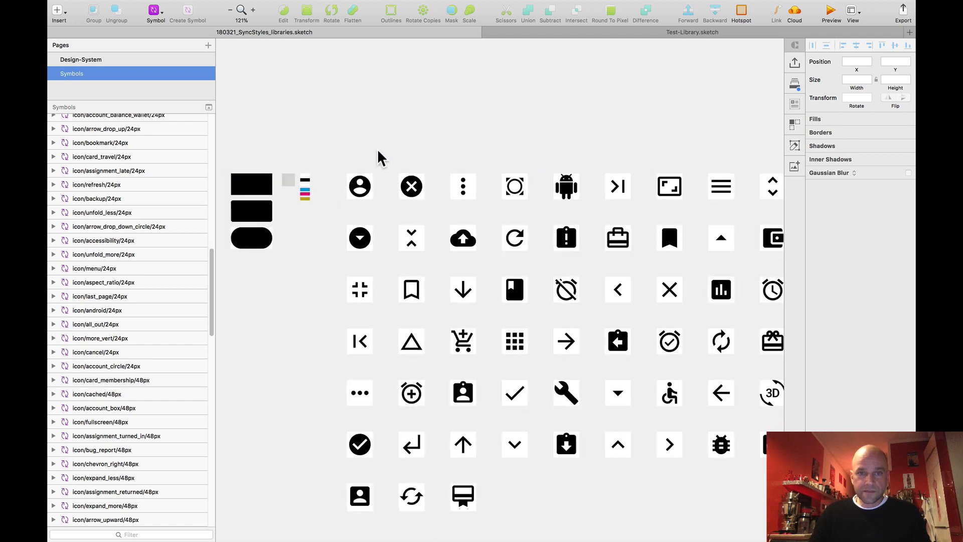
Examine how the color and icon symbols are nested in the document's symbol groups, including the 24px and 48px variants of 3d_rotation
left_click(156, 12)
mouse_move(170, 26)
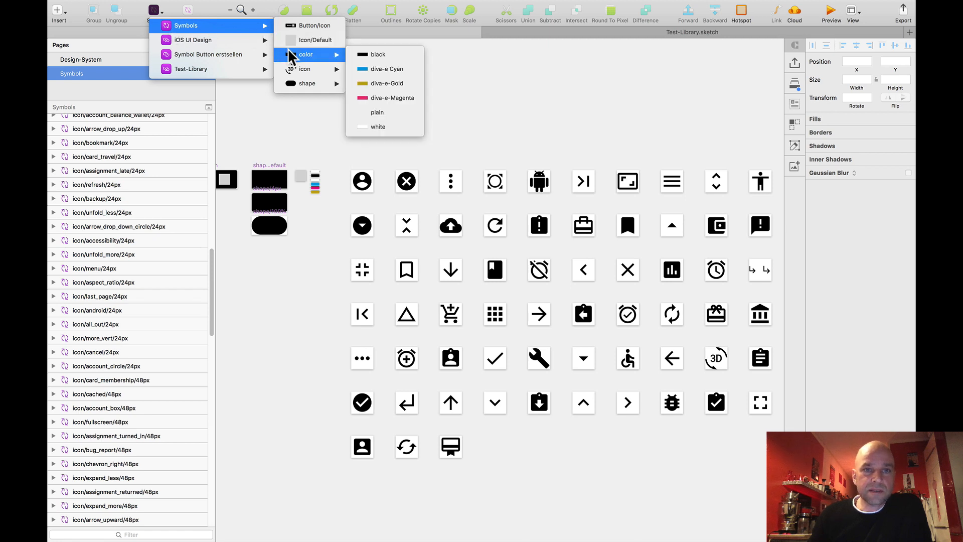
mouse_move(303, 68)
mouse_move(425, 71)
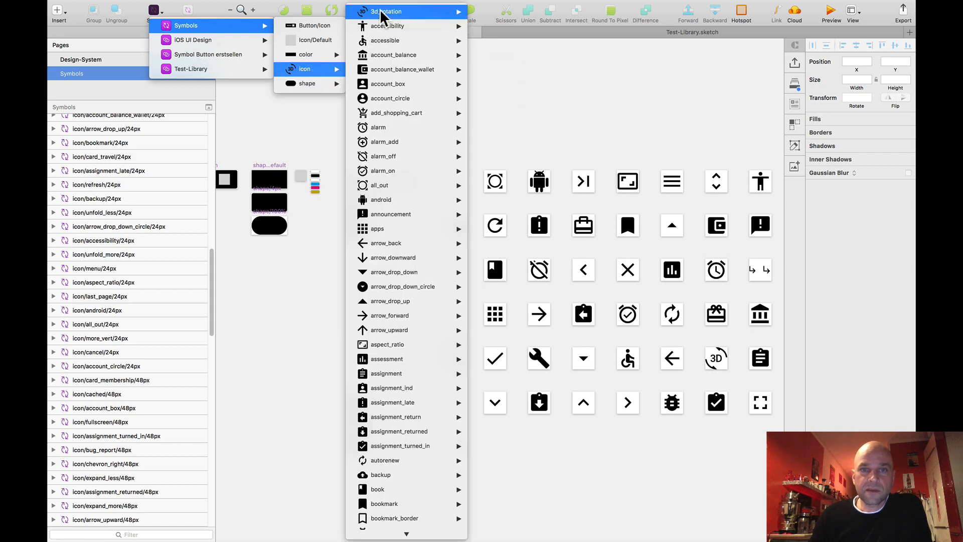
mouse_move(381, 12)
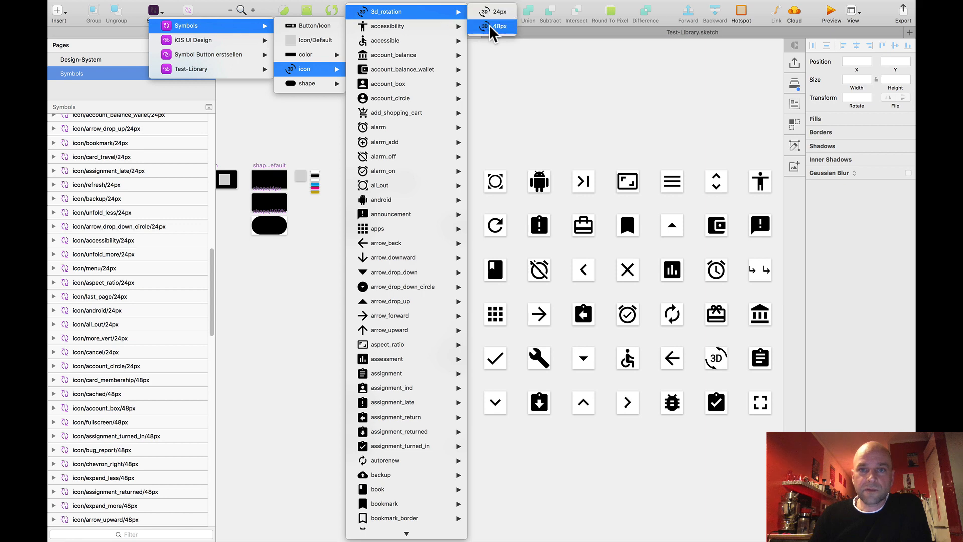
left_click(492, 26)
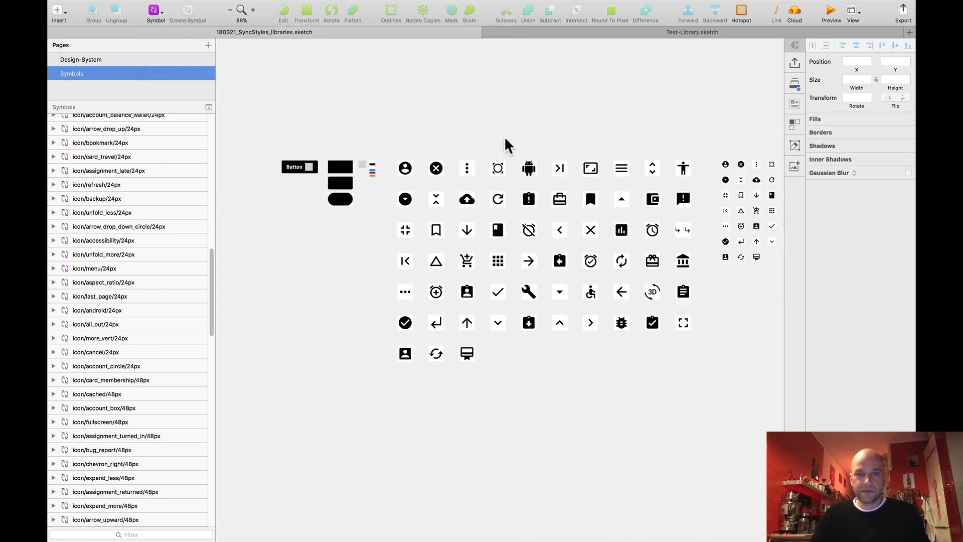
scroll(504, 137, "down", 5)
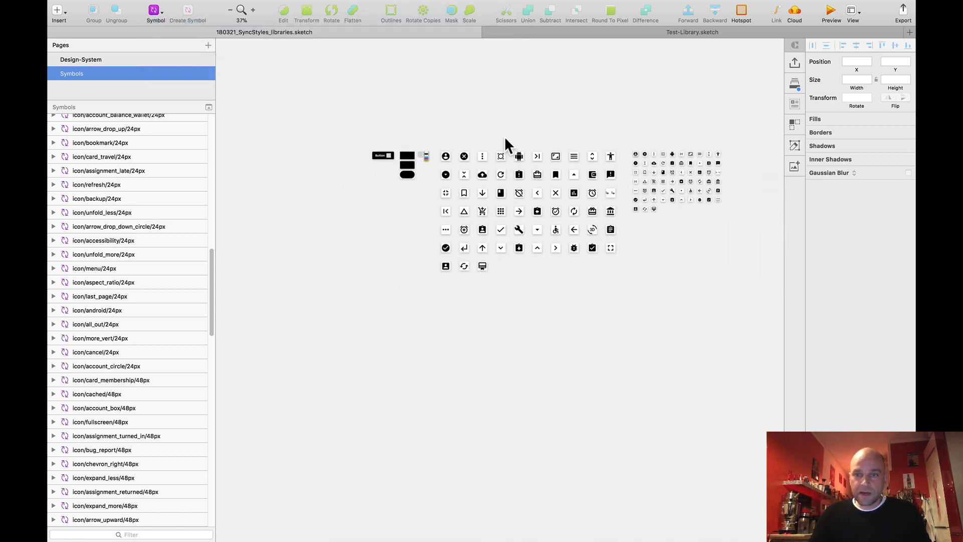
scroll(507, 136, "up", 3)
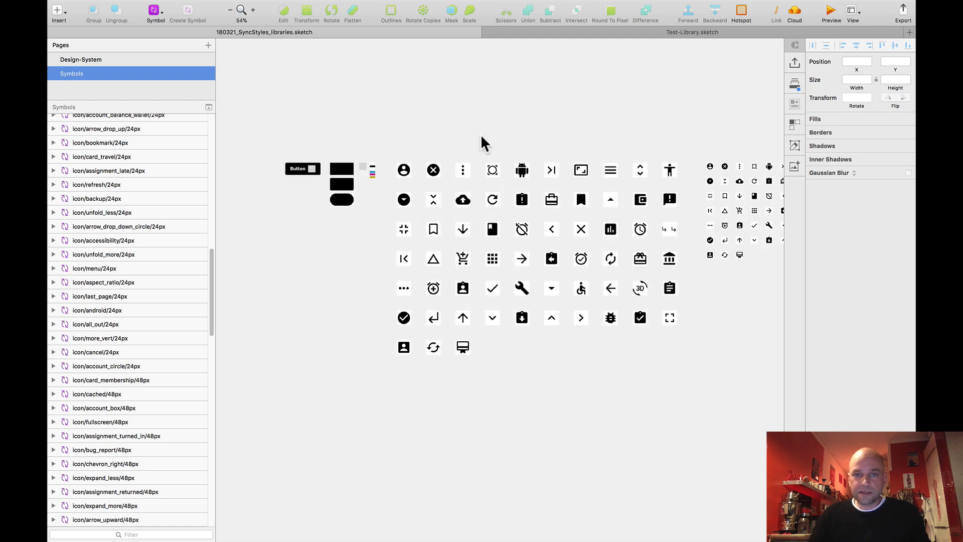
scroll(462, 138, "up", 4)
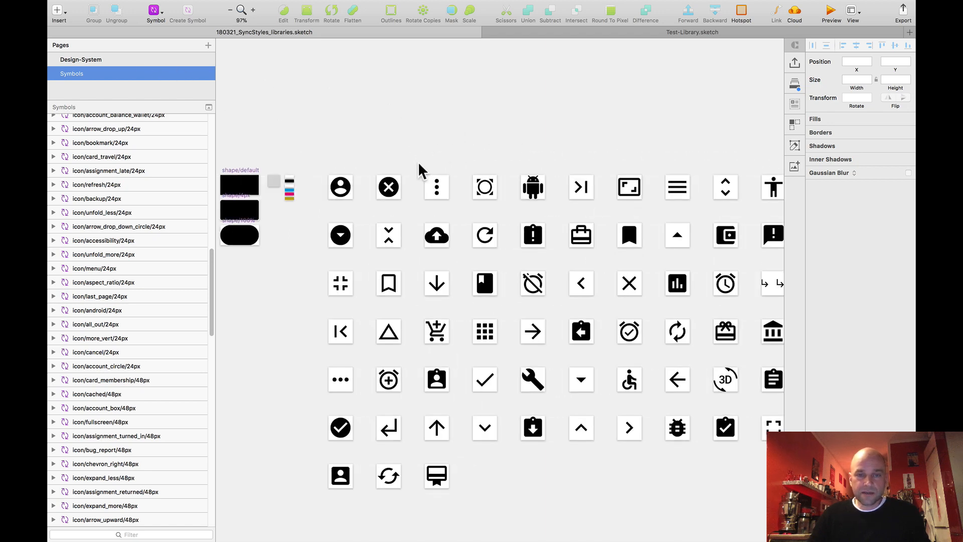
On the Design-System page, move the blank artboard between 01_Install Plugins and Diva_shared Styles, to about X -1755, Y -1445
left_click(142, 60)
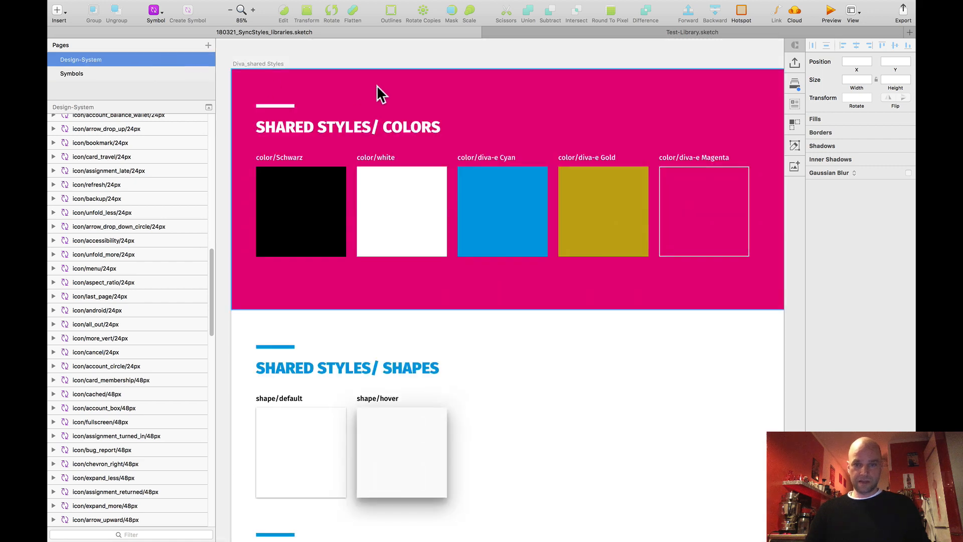
scroll(533, 243, "down", 5)
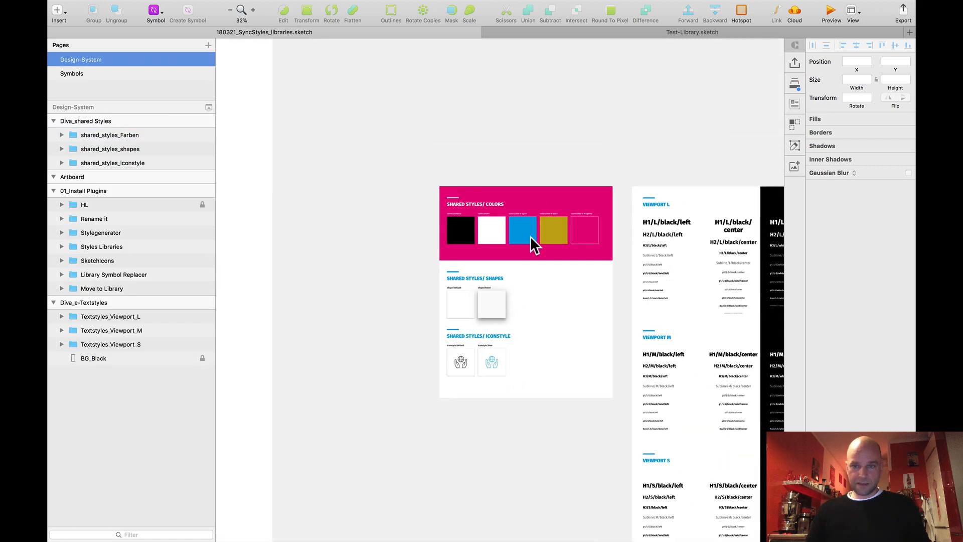
scroll(531, 236, "down", 2)
scroll(436, 172, "left", 3)
scroll(416, 171, "down", 2)
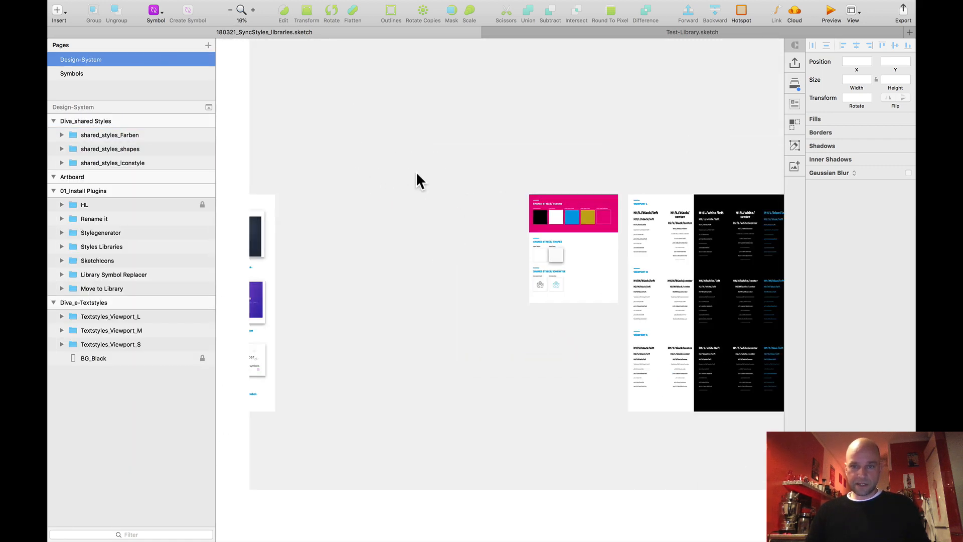
left_click_drag(341, 174, 494, 178)
mouse_move(331, 173)
left_mouse_down()
mouse_move(499, 166)
mouse_move(425, 169)
left_mouse_up()
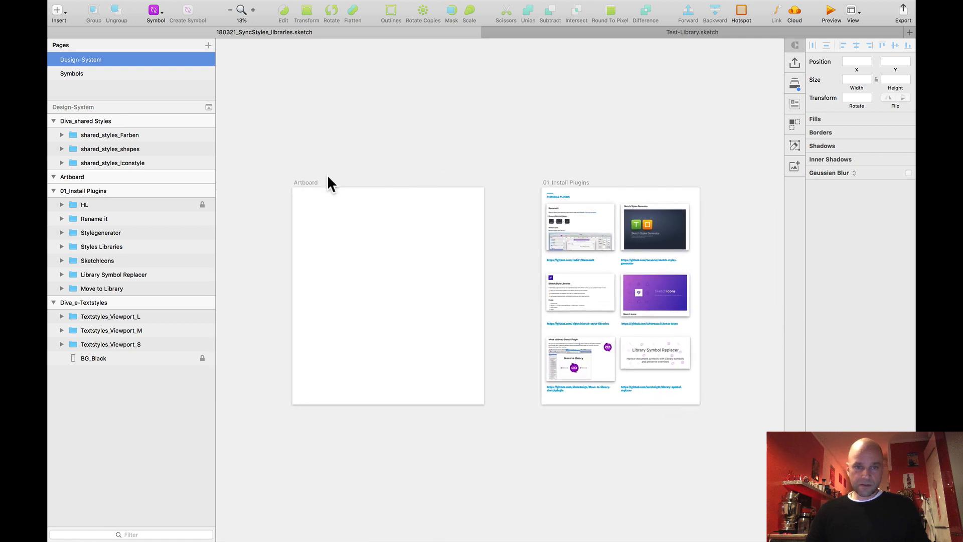
left_click_drag(302, 181, 482, 183)
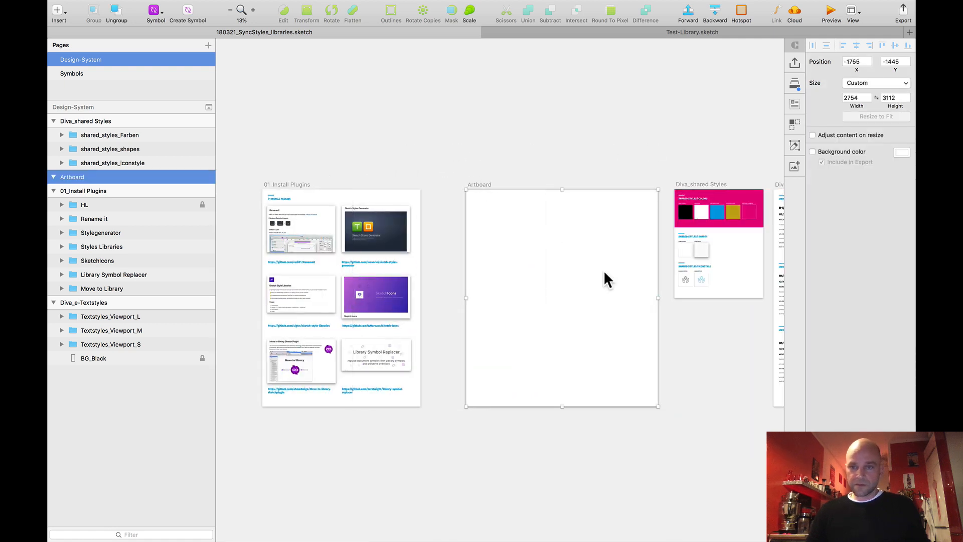
Resize the blank artboard to about 2090 px wide and 2262 px high
left_click_drag(661, 303, 597, 305)
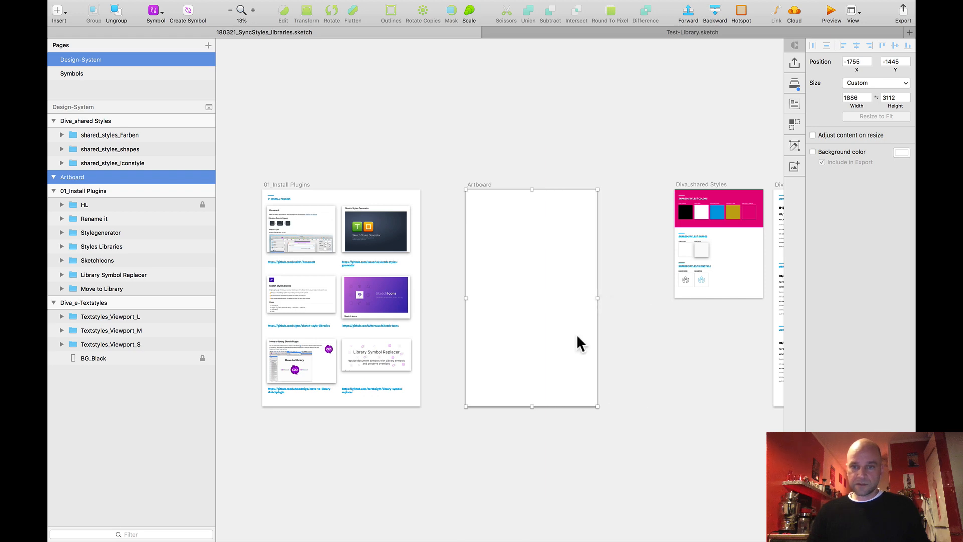
left_click_drag(540, 415, 541, 346)
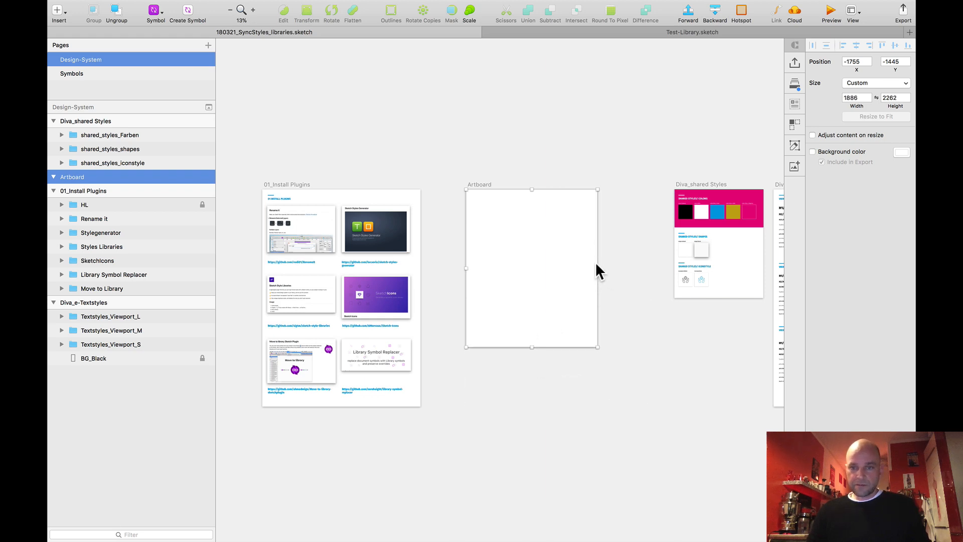
mouse_move(597, 271)
left_mouse_down()
mouse_move(642, 271)
mouse_move(612, 269)
left_mouse_up()
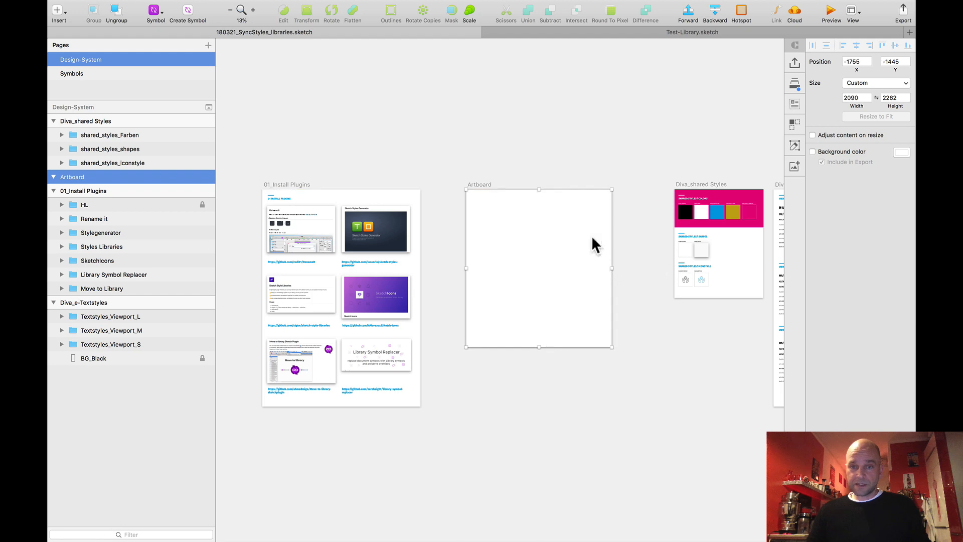
Move the blank artboard closer to the Diva_shared Styles artboard, to about X -1091, Y -1445
left_click(489, 141)
scroll(490, 140, "right", 2)
scroll(461, 158, "up", 3)
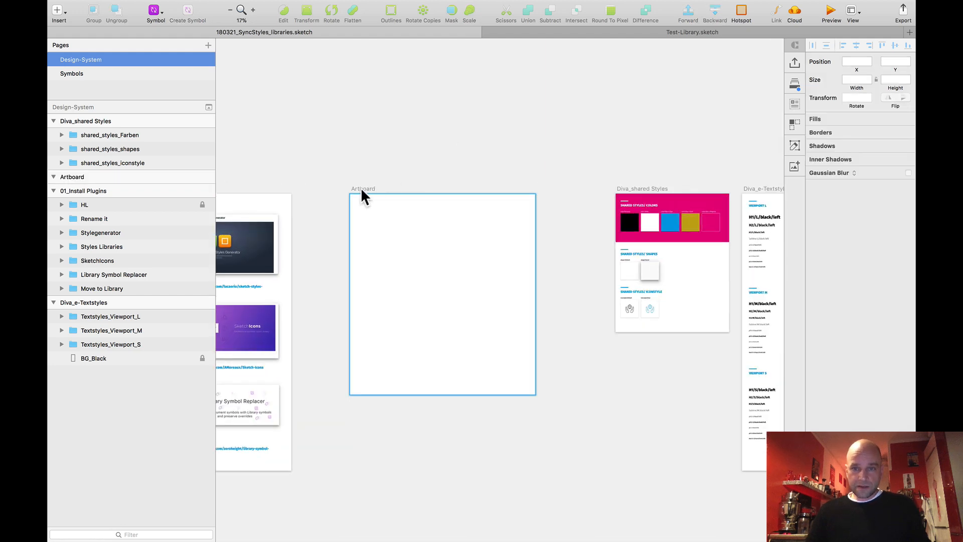
left_click_drag(361, 191, 420, 189)
scroll(480, 166, "up", 2)
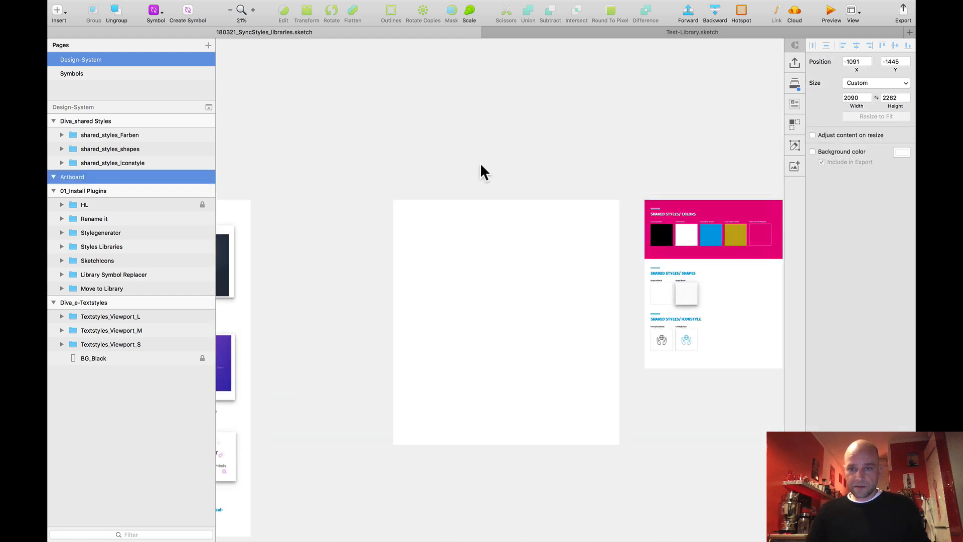
scroll(484, 164, "up", 2)
scroll(466, 163, "right", 2)
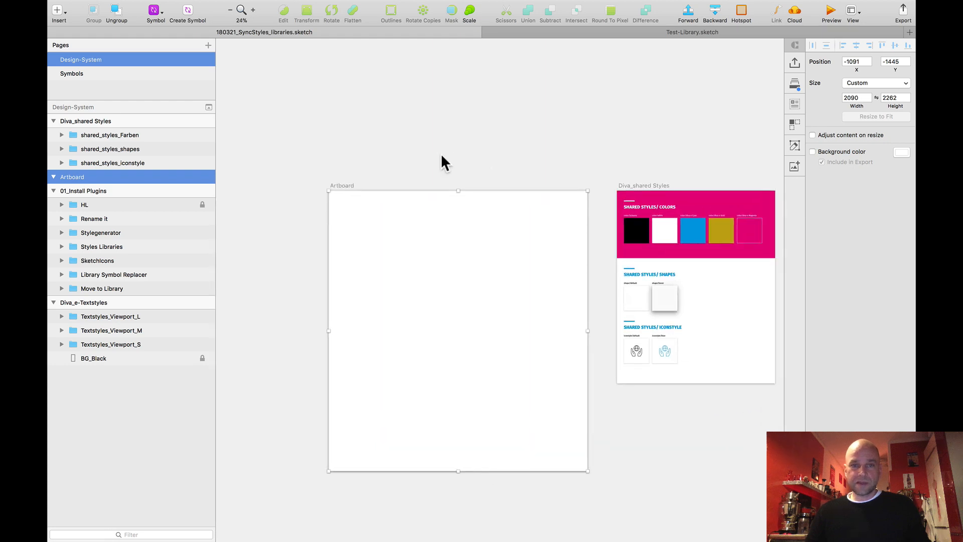
scroll(441, 161, "up", 2)
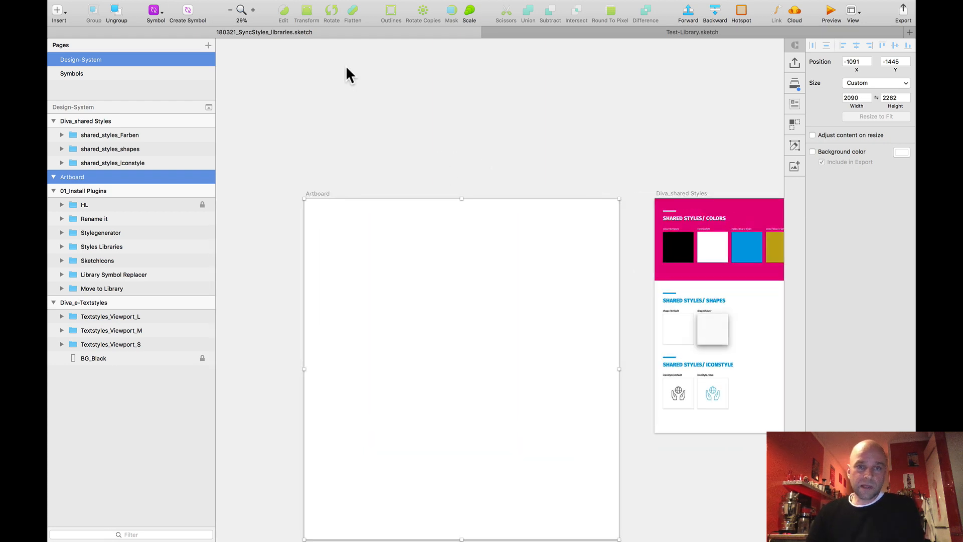
From the Symbols page, generate a symbol instance sheet with the Symbol Instance Sheet plugin, using Current Document as the source
left_click(72, 73)
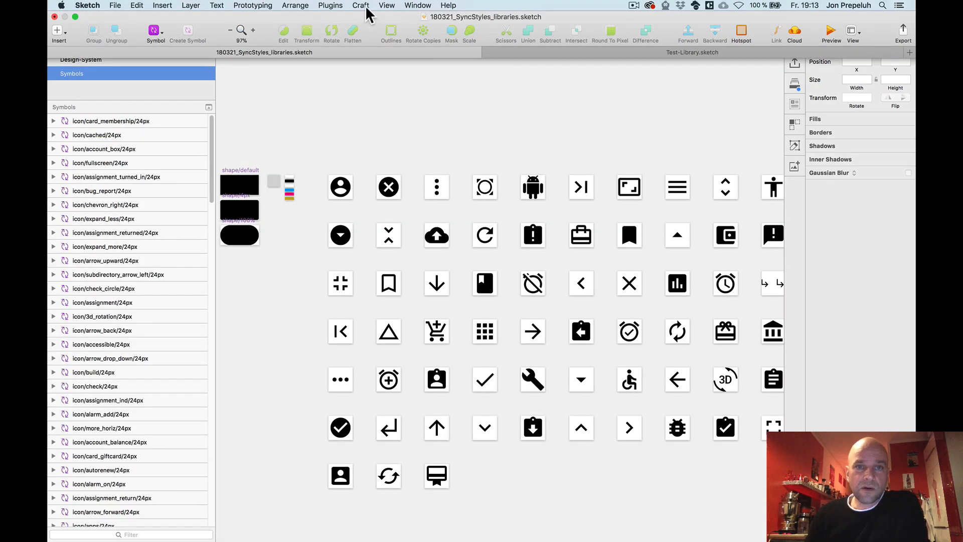
left_click(335, 6)
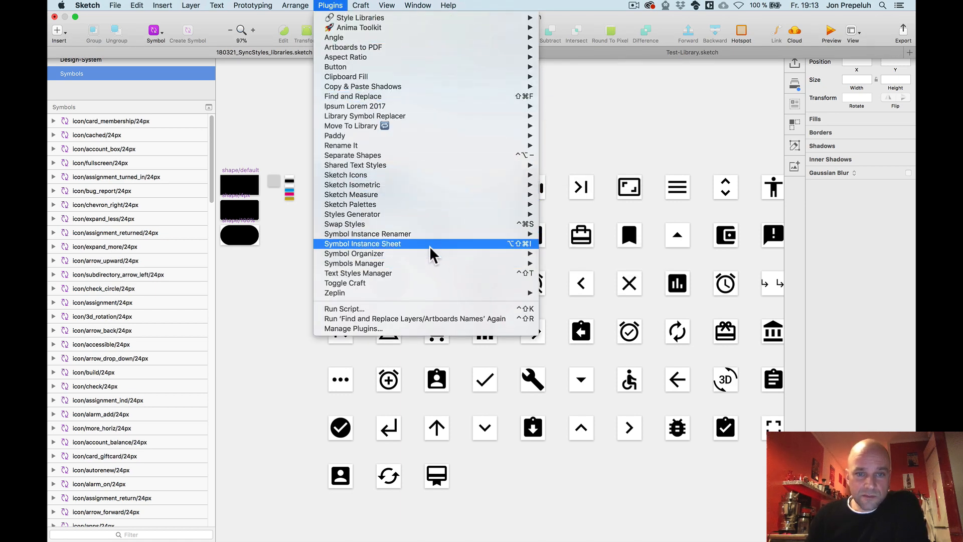
left_click(408, 245)
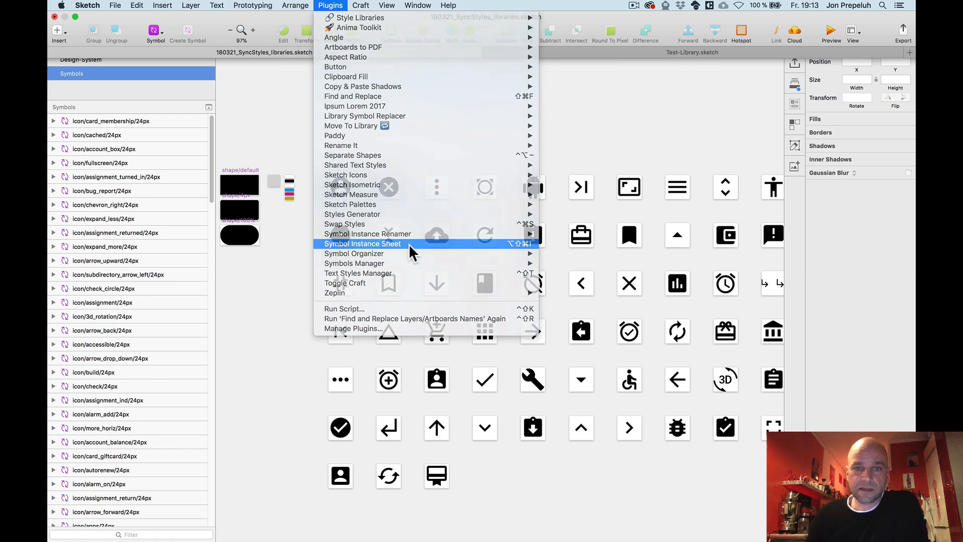
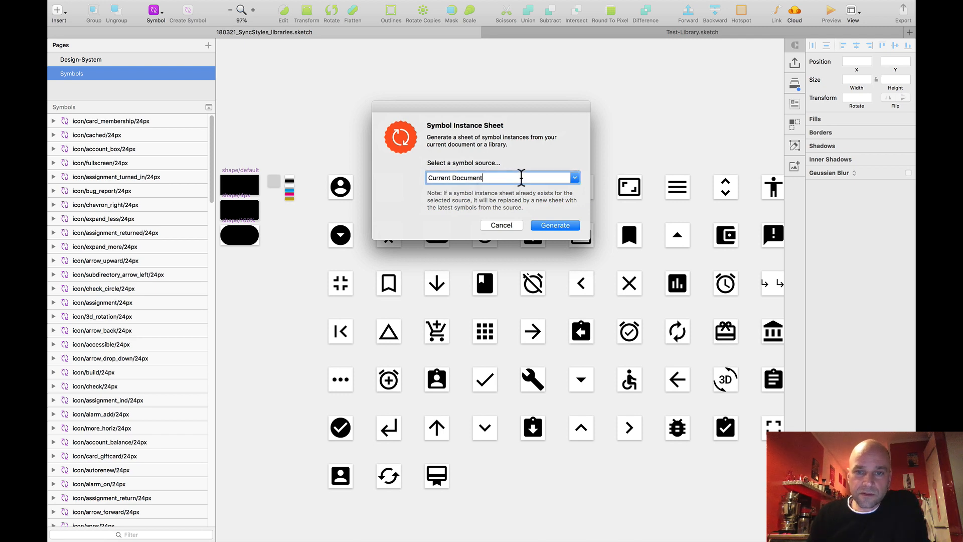
left_click(577, 179)
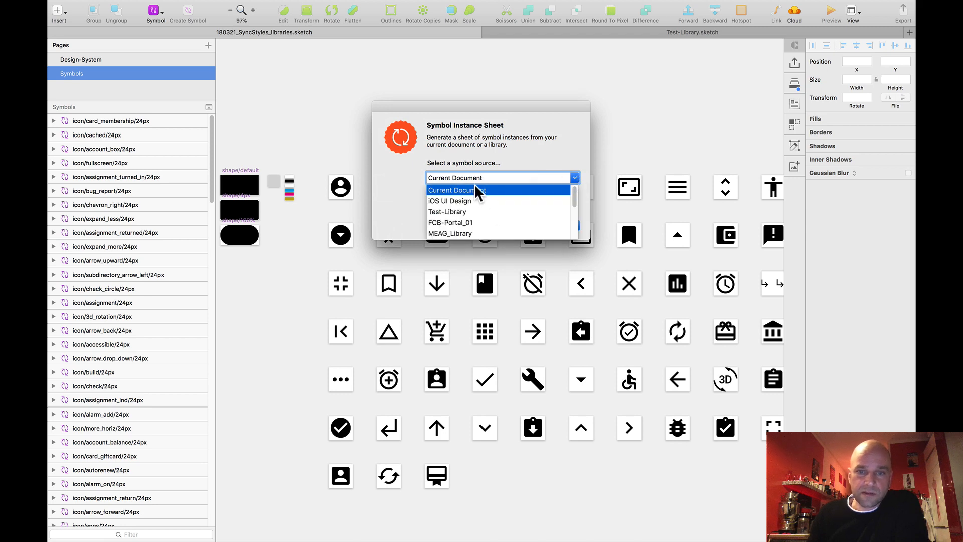
left_click(461, 191)
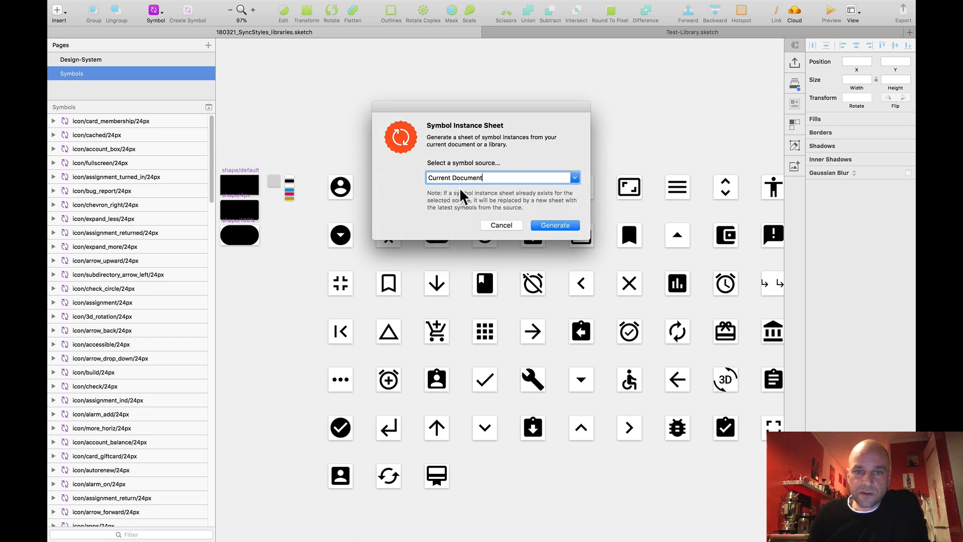
left_click(551, 224)
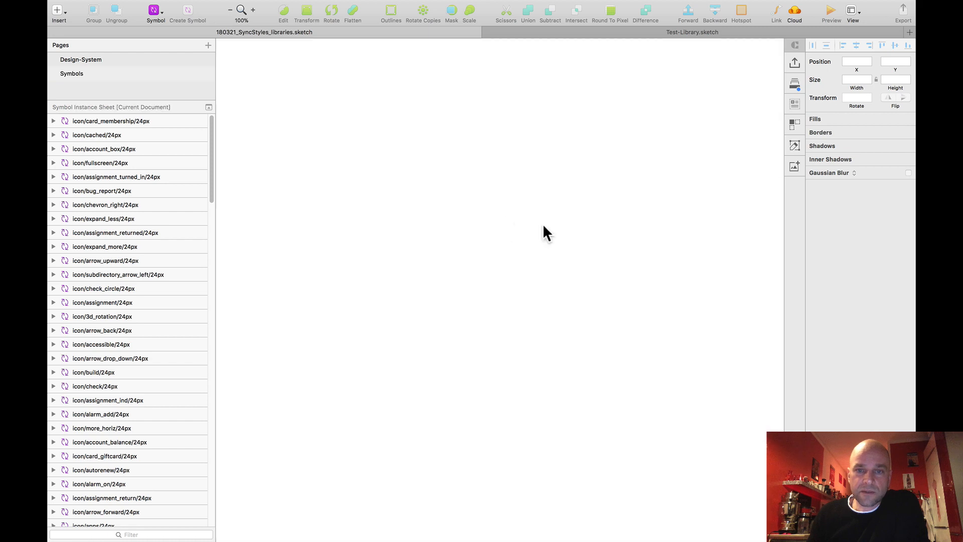
Look over the generated instance sheet with its button, shape, color and 48 px and 24 px icon instances
left_click(365, 200)
scroll(365, 197, "down", 3)
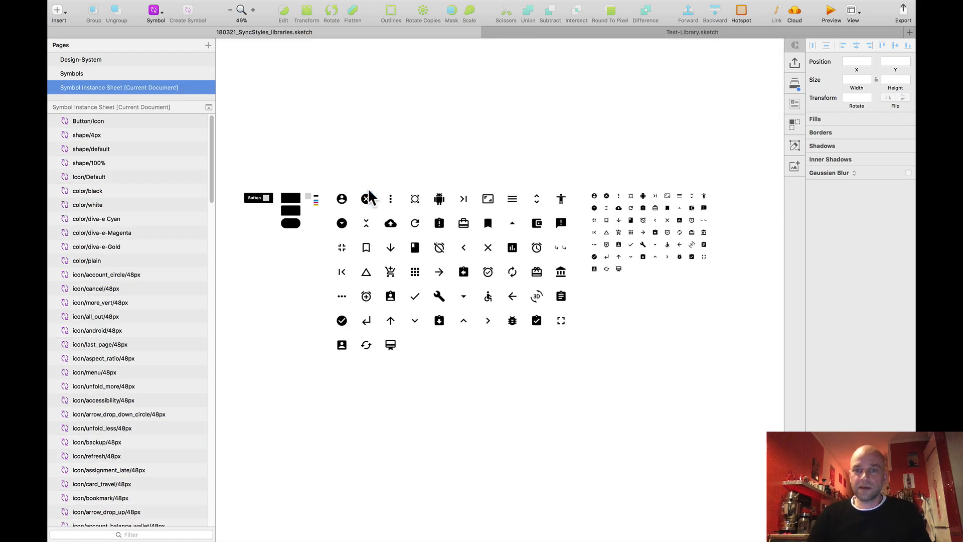
scroll(408, 188, "up", 2)
scroll(408, 188, "down", 2)
scroll(407, 188, "up", 2)
scroll(408, 187, "up", 3)
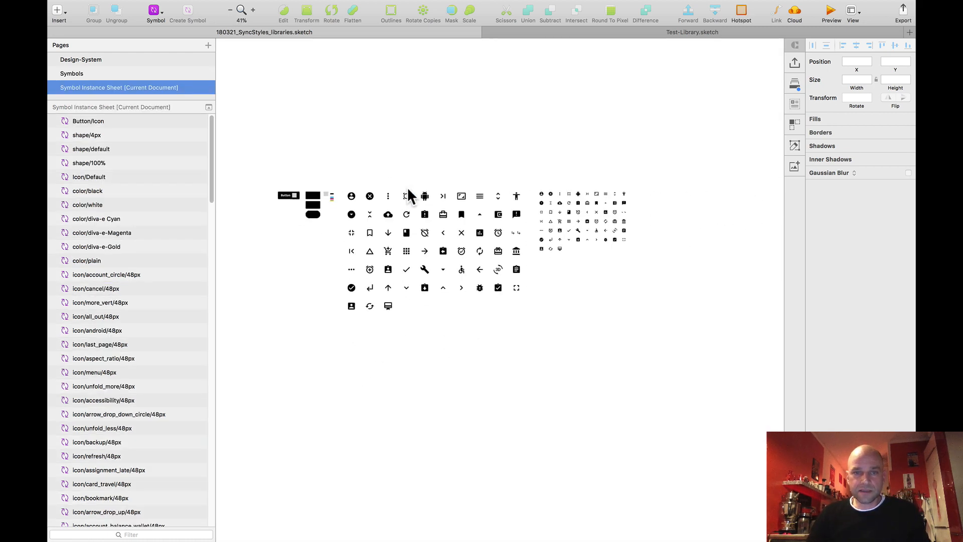
scroll(402, 151, "down", 1)
scroll(417, 146, "up", 3)
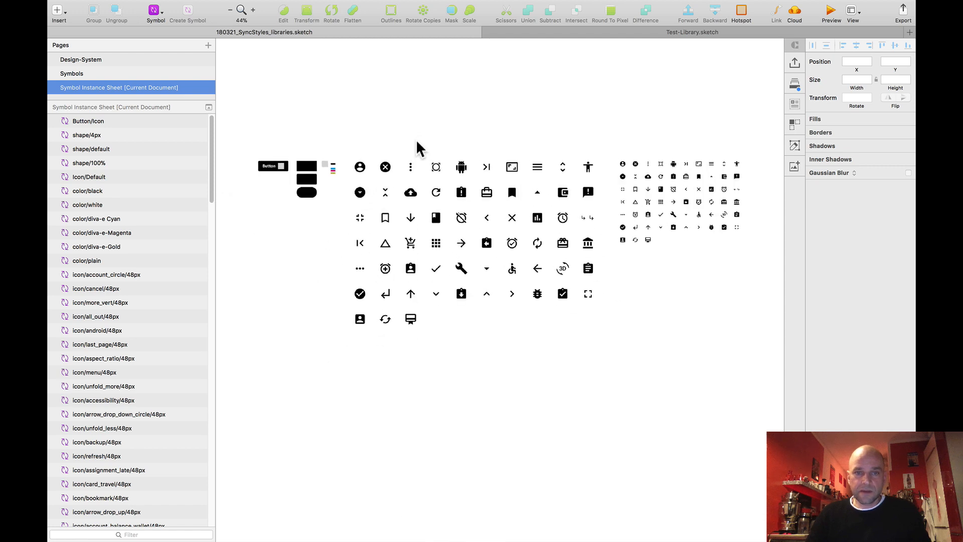
scroll(389, 150, "down", 2)
scroll(386, 151, "down", 1)
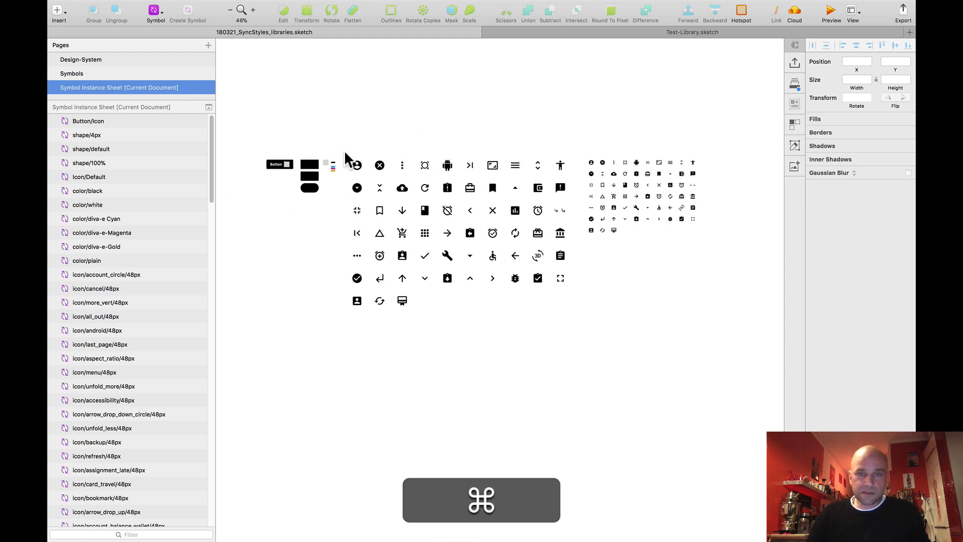
Cut all 48 px icon instances from the instance sheet and paste them onto the blank artboard of the Design-System page
left_click_drag(345, 150, 477, 304)
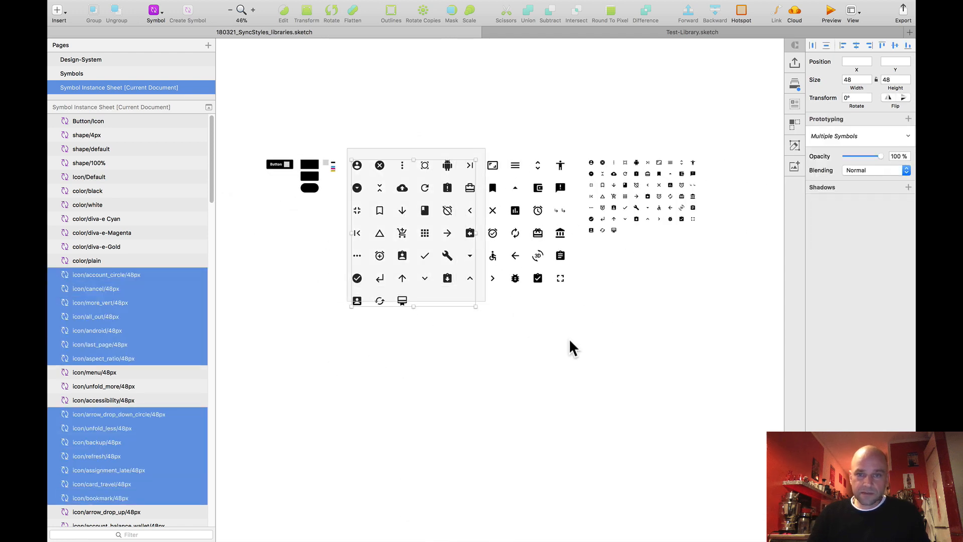
left_click_drag(569, 340, 575, 360)
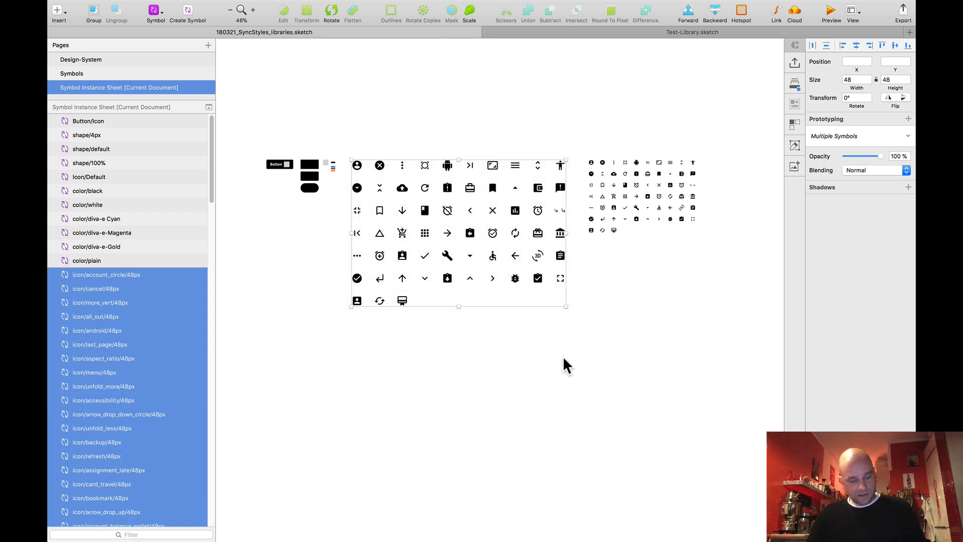
key("super+x")
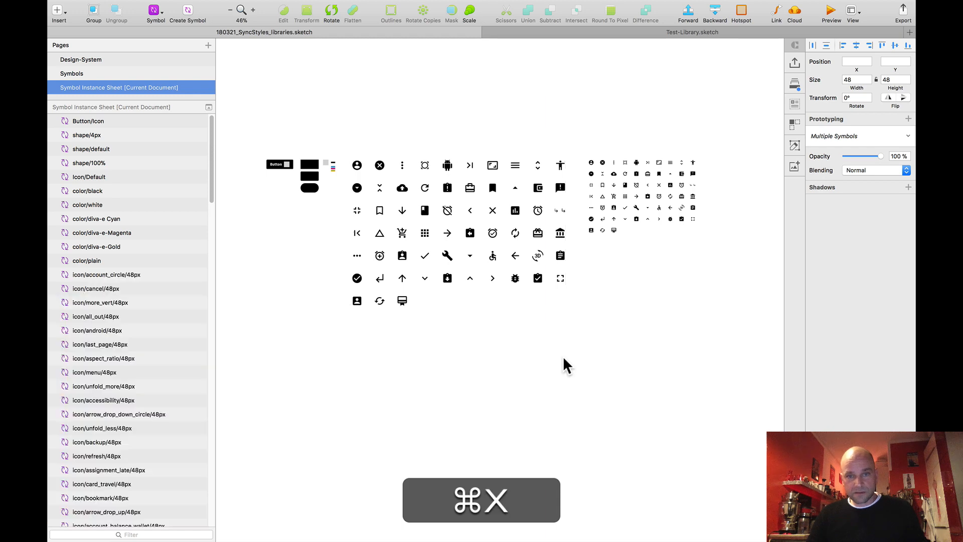
left_click(95, 60)
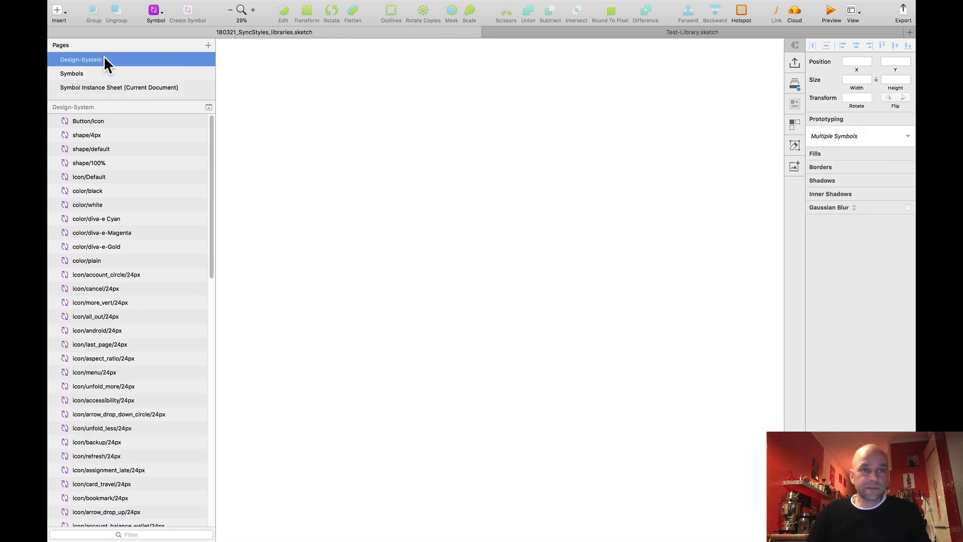
left_click_drag(362, 169, 357, 101)
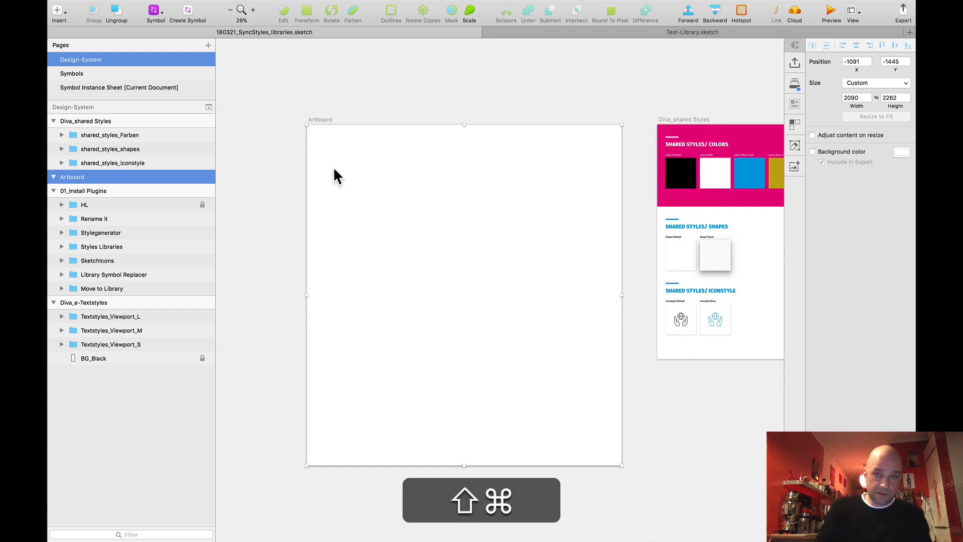
key("shift+super+v")
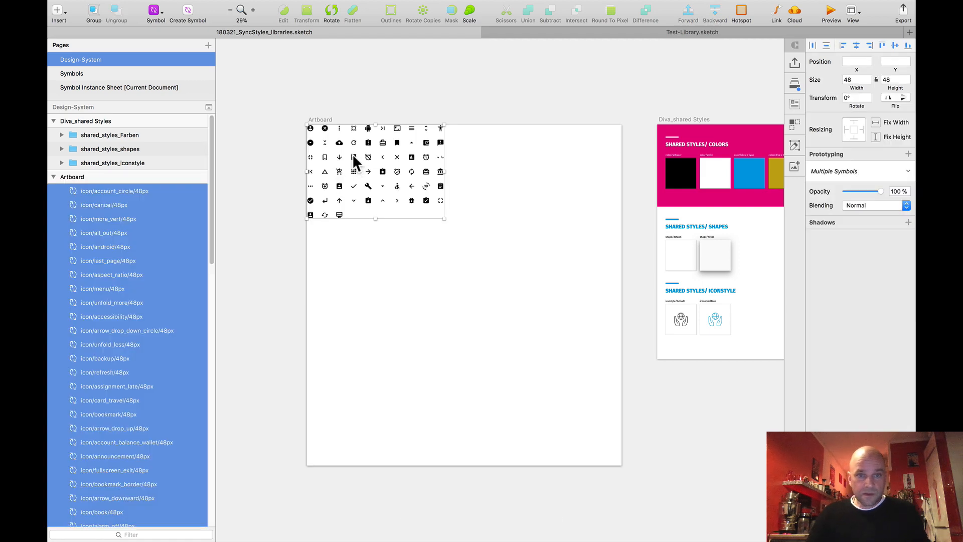
Group the pasted 48 px icons, name the group Icons_48, and move it to about X 197, Y 244 on the artboard
key("super+g")
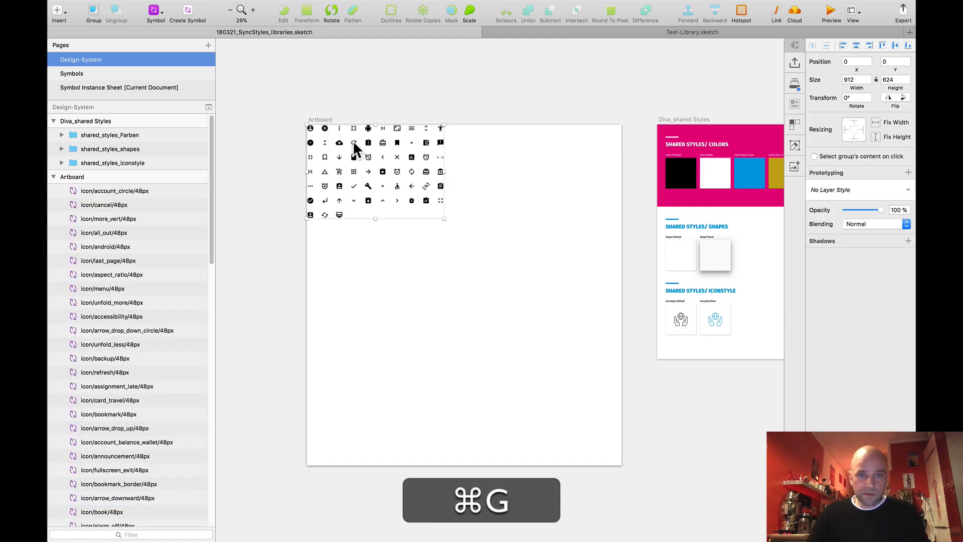
left_click_drag(355, 152, 371, 182)
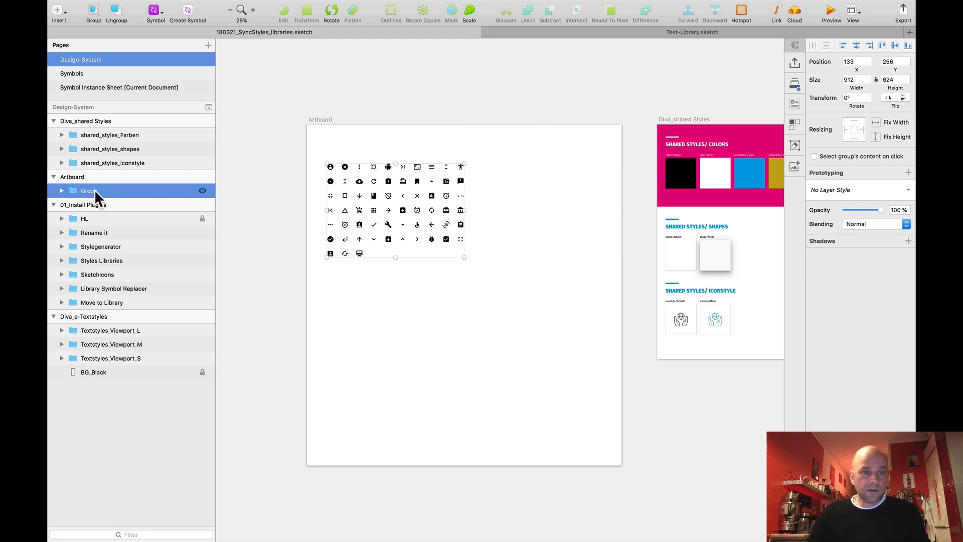
double_click(90, 192)
type("I")
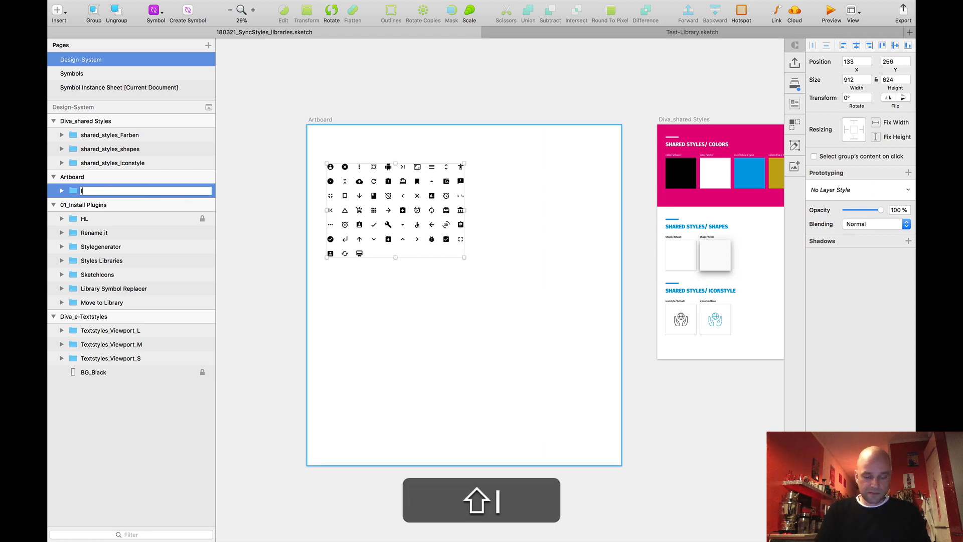
type("con")
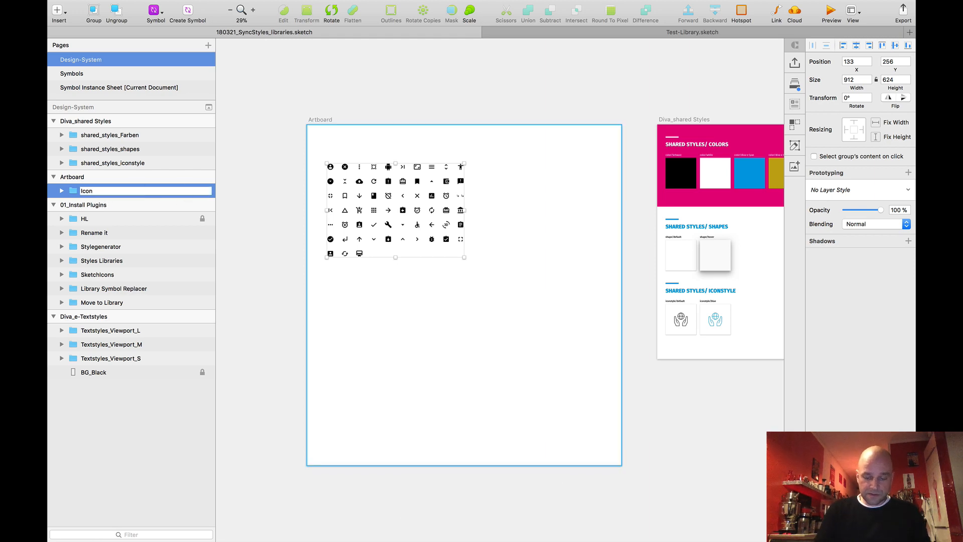
type("s_48")
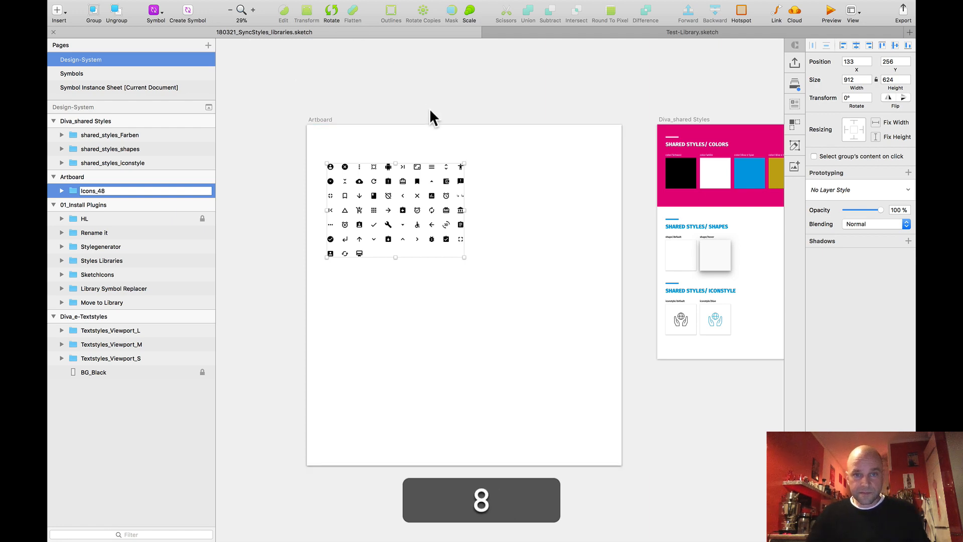
left_click(361, 208)
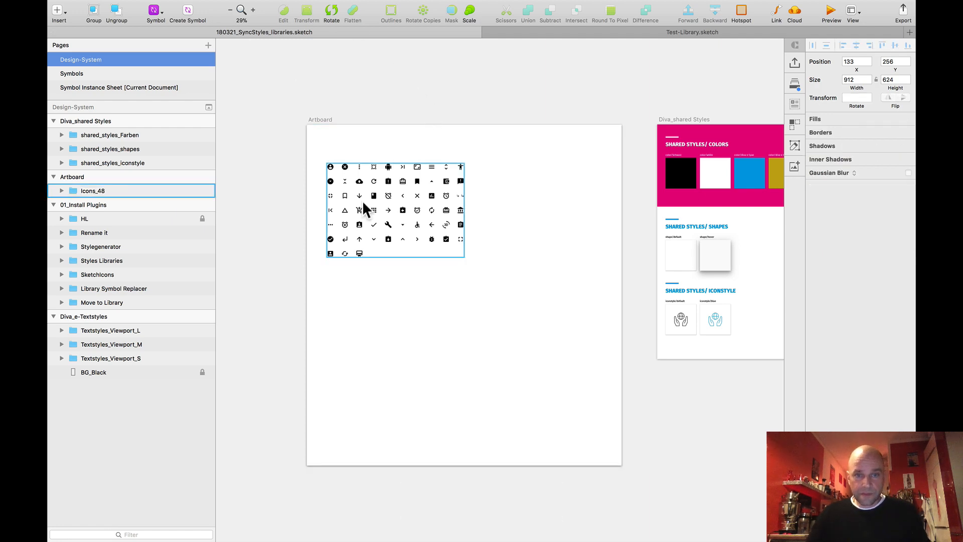
left_click_drag(364, 201, 374, 199)
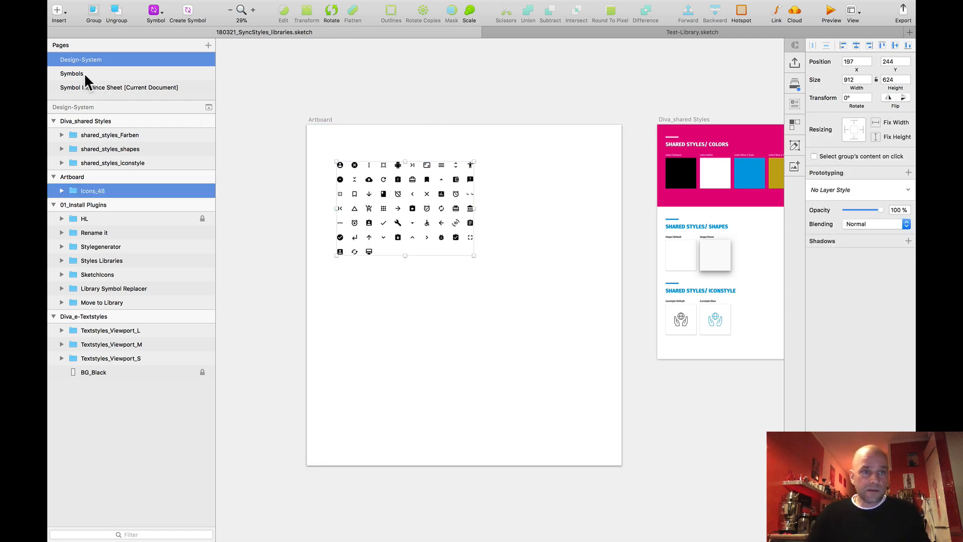
Cut all 24 px icon instances from the instance sheet and paste them onto the Design-System artboard holding the Icons_48 group
left_click(93, 87)
key("super+space")
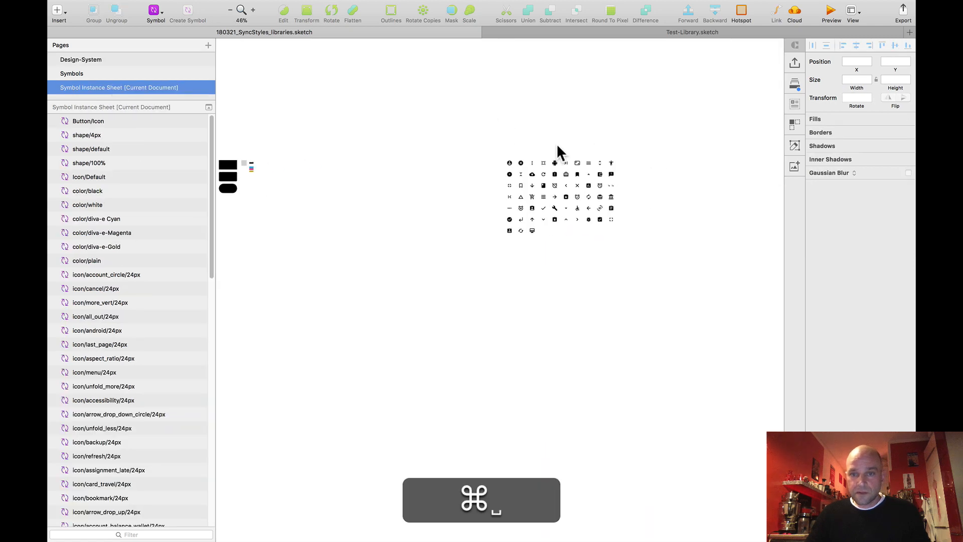
scroll(557, 142, "up", 5)
left_click_drag(454, 156, 700, 371)
key("super+x")
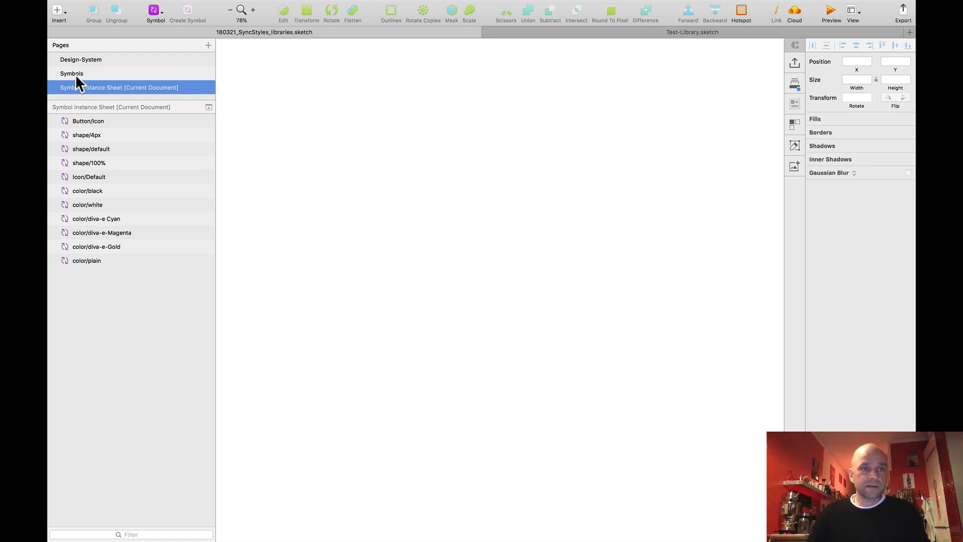
left_click(80, 59)
key("super+v")
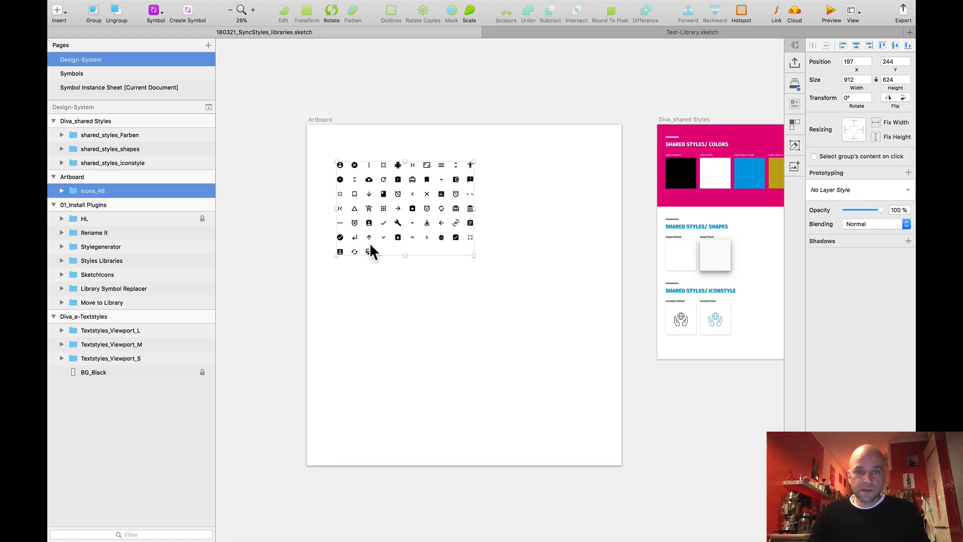
key("shift+super")
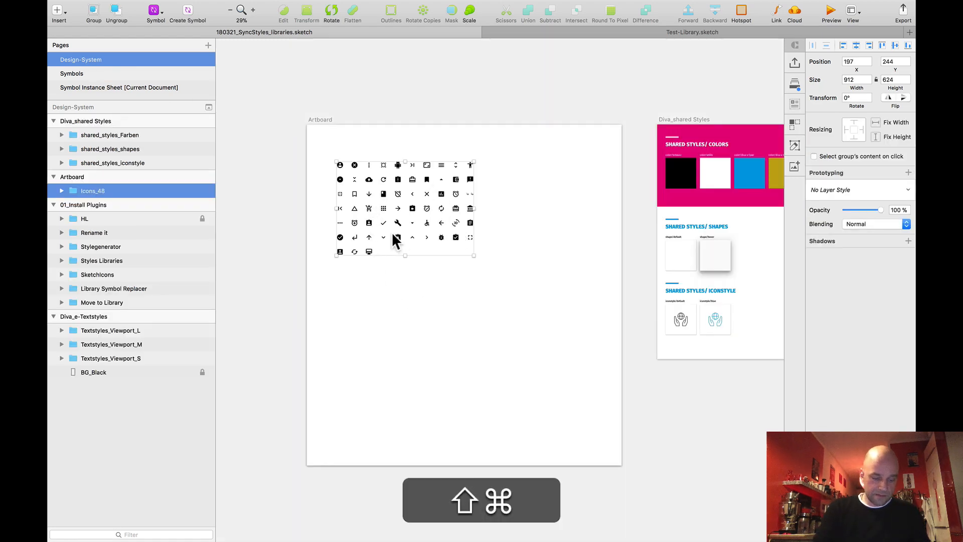
key("shift+super+v")
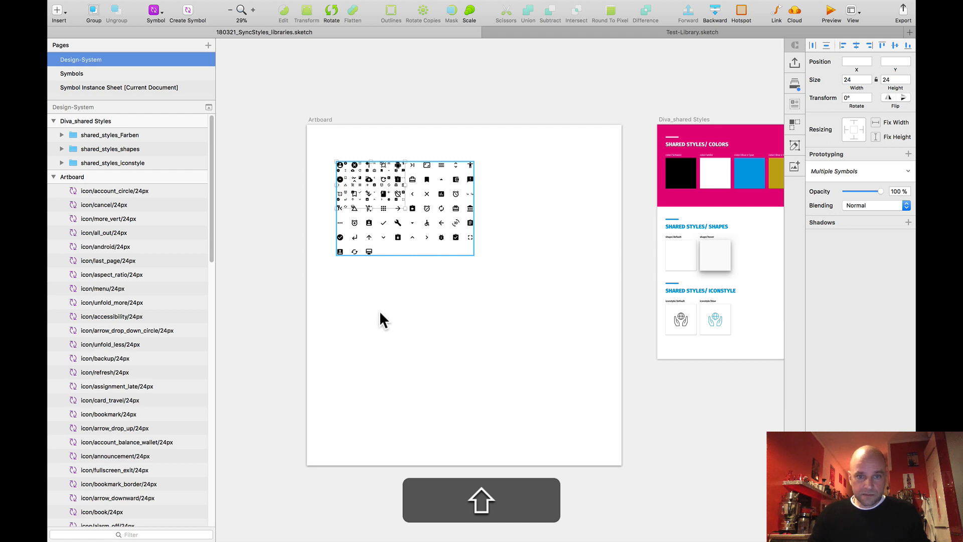
Group the pasted 24 px icons as Icon_24 and move the group below the 48 px icons, keeping its X at 197
left_click_drag(384, 162, 383, 302)
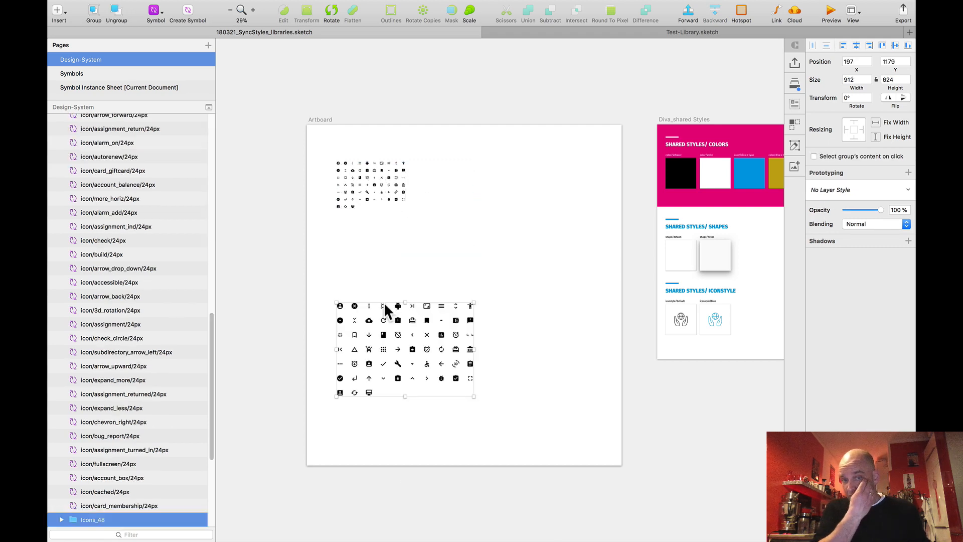
key("super+z")
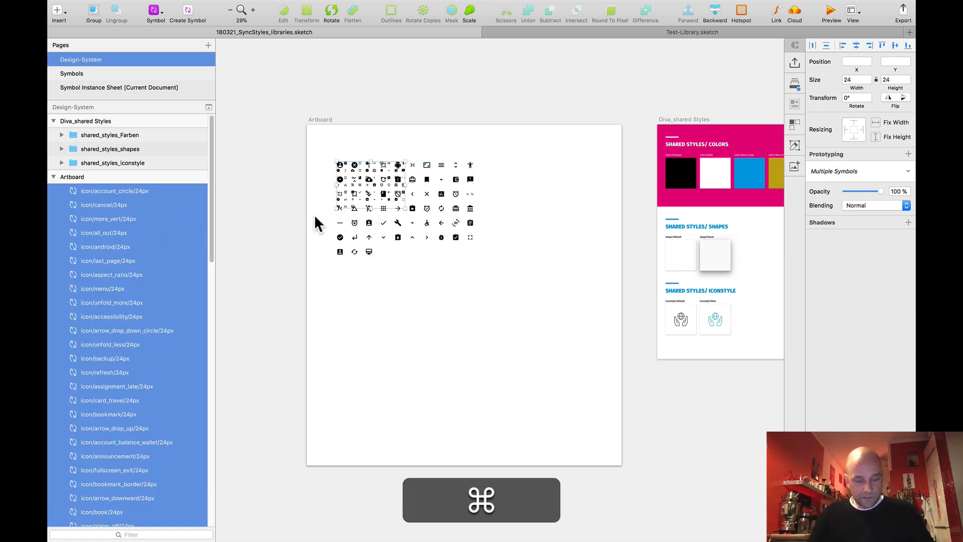
key("super+g")
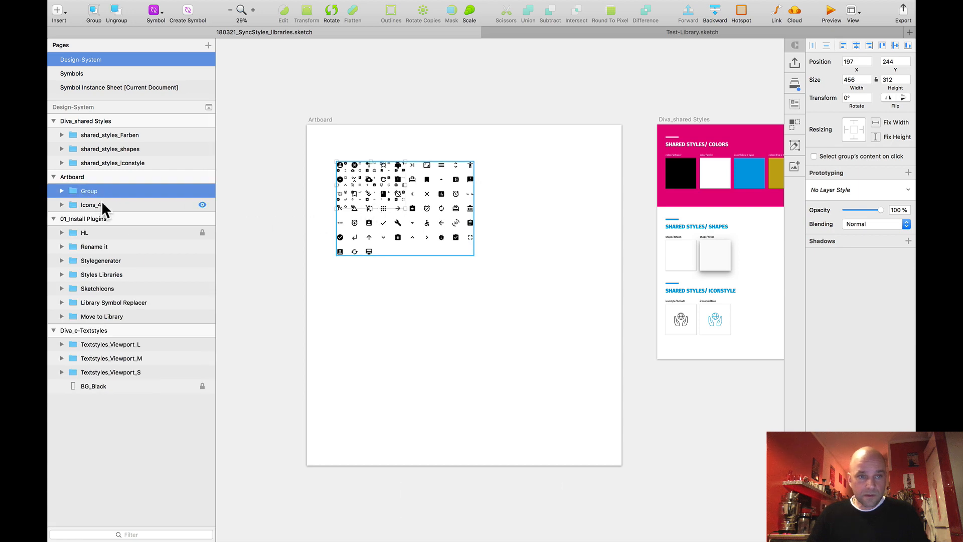
double_click(91, 191)
type("Icon")
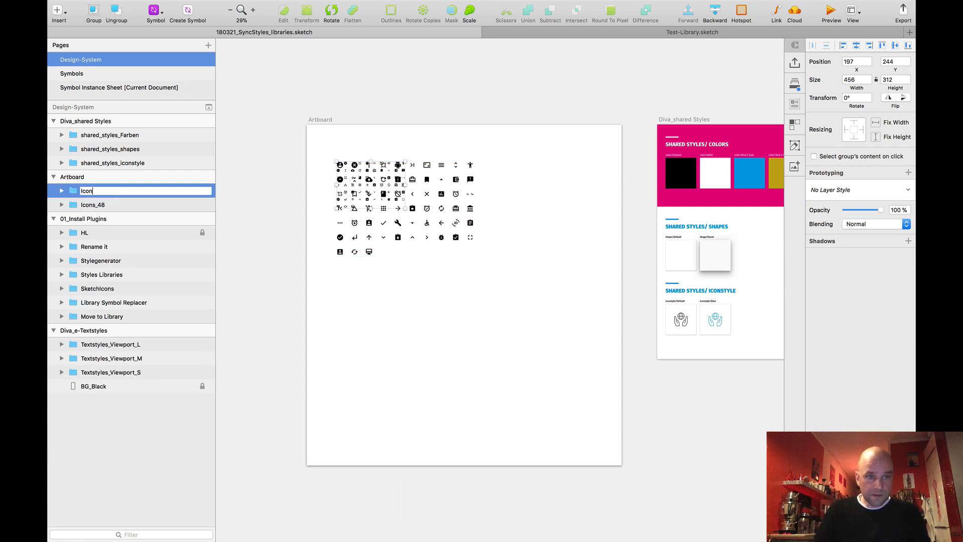
type("_")
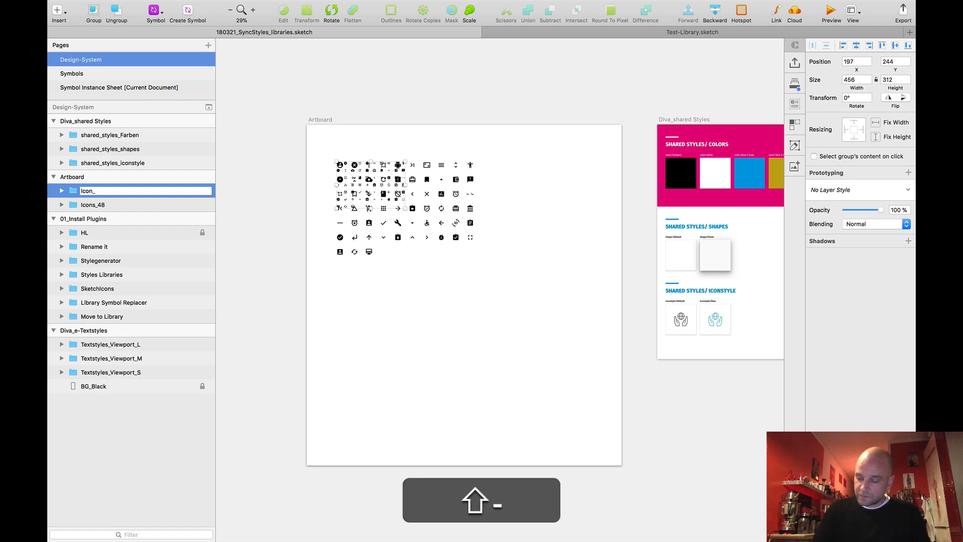
type("24")
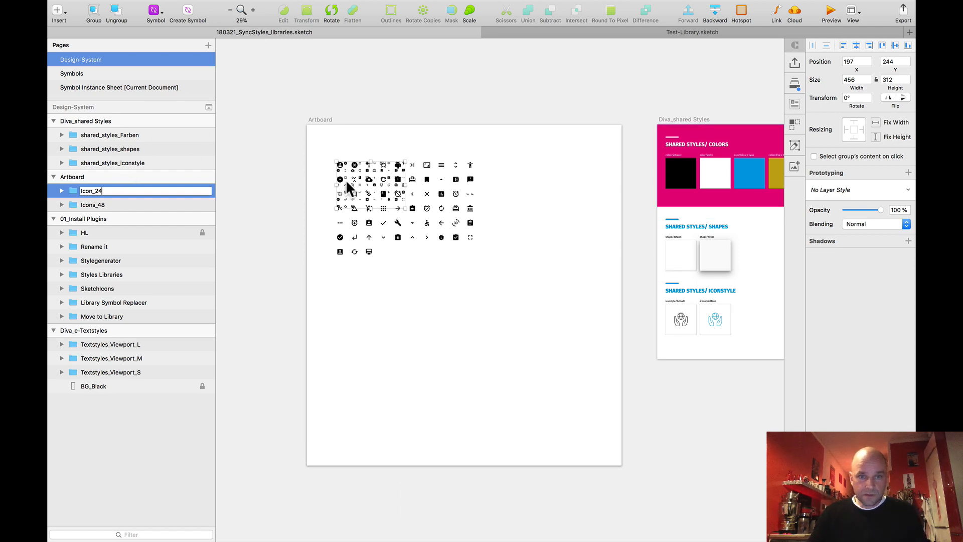
left_click_drag(346, 187, 351, 311)
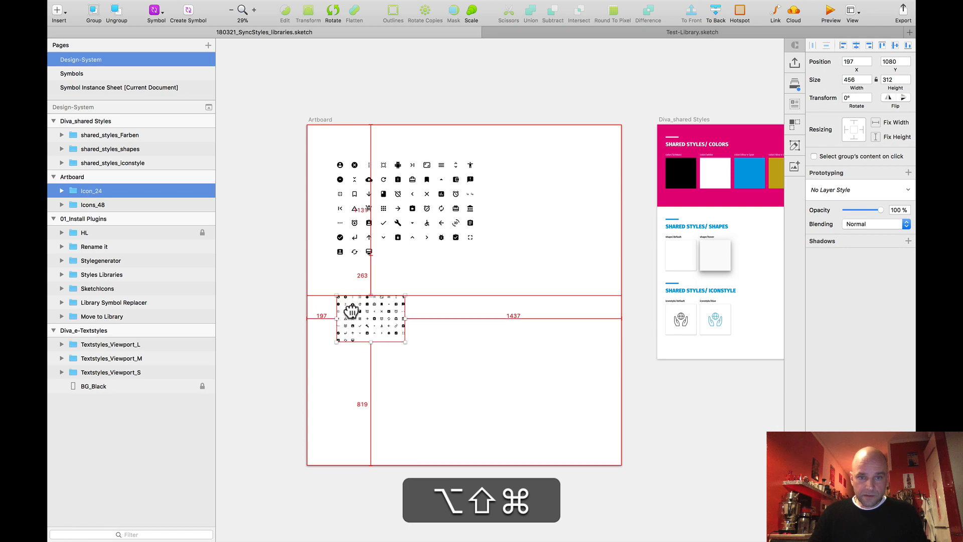
left_click(344, 79)
left_click(341, 80, "alt+super")
left_click_drag(312, 74, 338, 81)
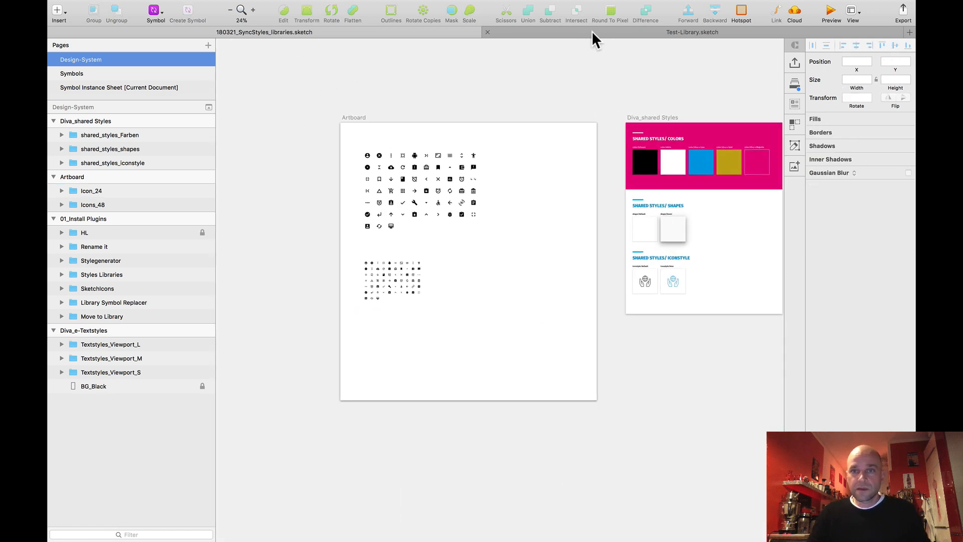
In the Test-Library.sketch document, copy the ICONS 48PX heading group from the Material-Icons artboard
left_click(575, 35)
scroll(350, 75, "down", 2)
left_click_drag(333, 69, 357, 71)
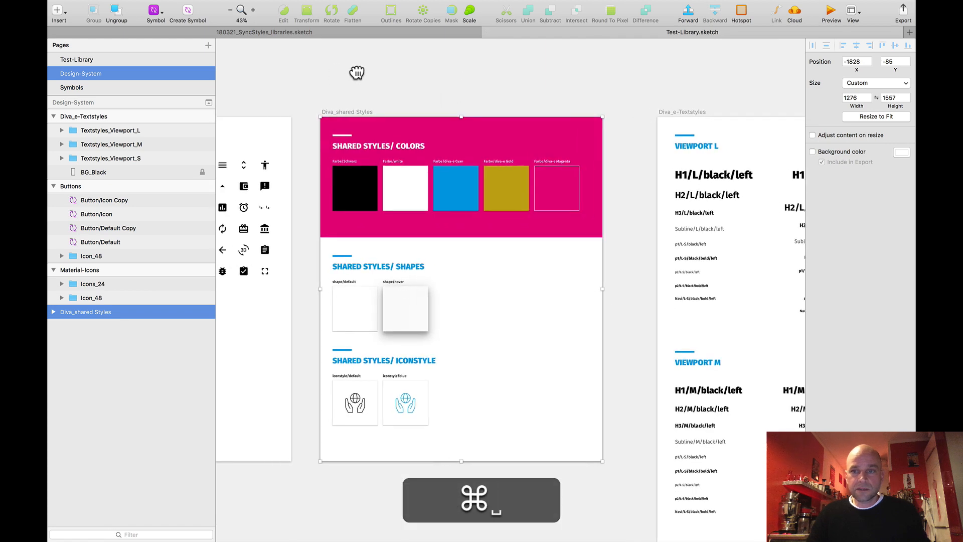
mouse_move(485, 77)
left_mouse_down()
mouse_move(354, 82)
mouse_move(535, 81)
left_mouse_up()
left_click_drag(275, 77, 536, 78)
scroll(420, 106, "up", 2)
scroll(420, 118, "up", 3)
left_click(383, 140)
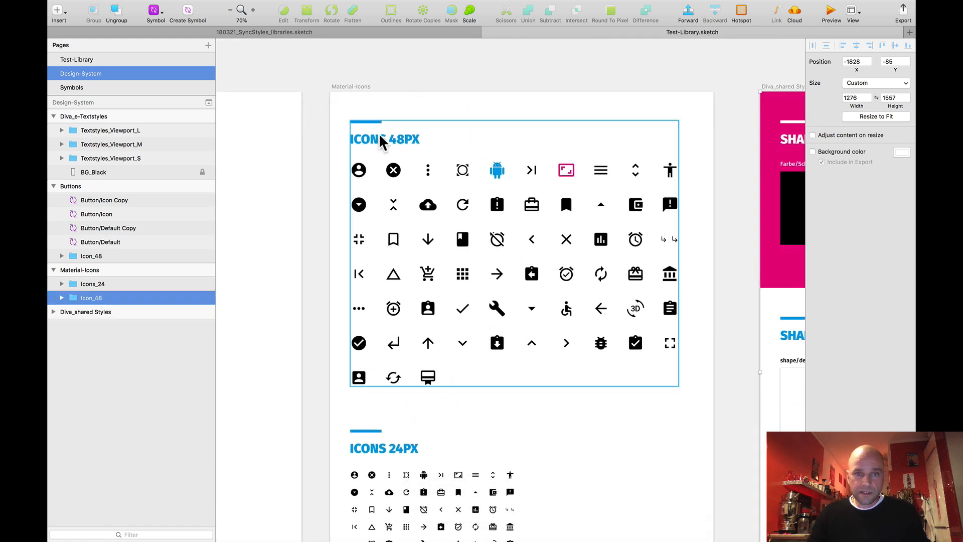
double_click(371, 449)
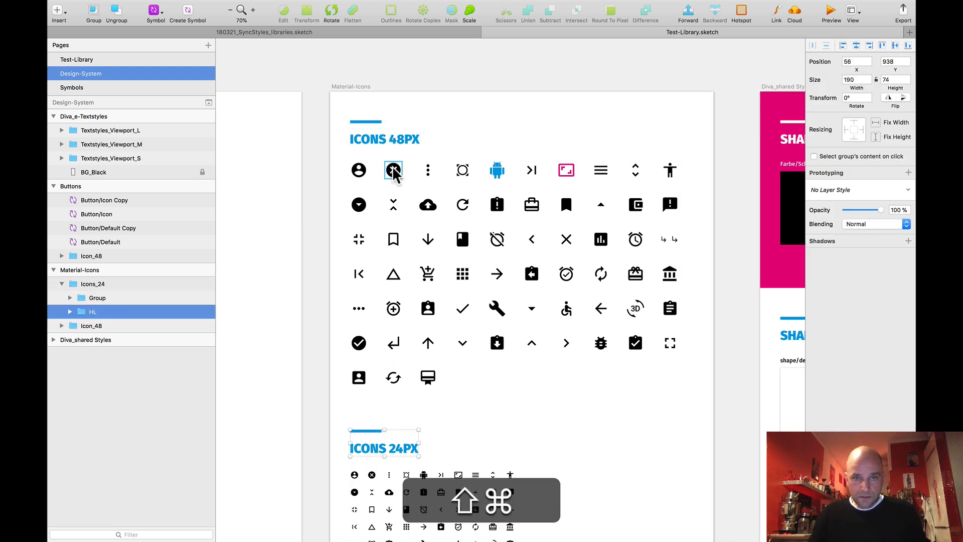
left_click(380, 144, "super")
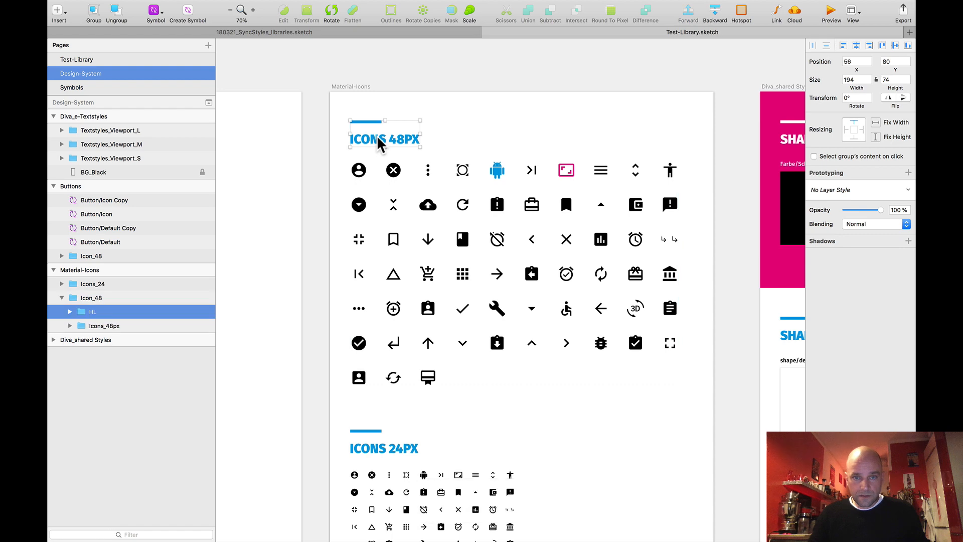
key("super+c")
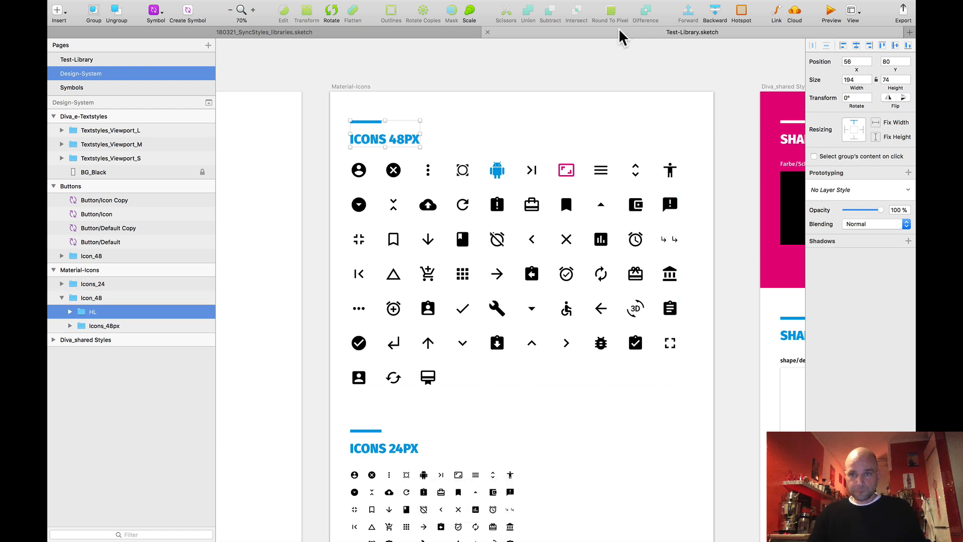
Paste the ICONS 48PX heading onto the icon artboard of 180321_SyncStyles_libraries.sketch and move it above the 48 px icons, to Y 140
left_click(377, 31)
left_click(391, 172)
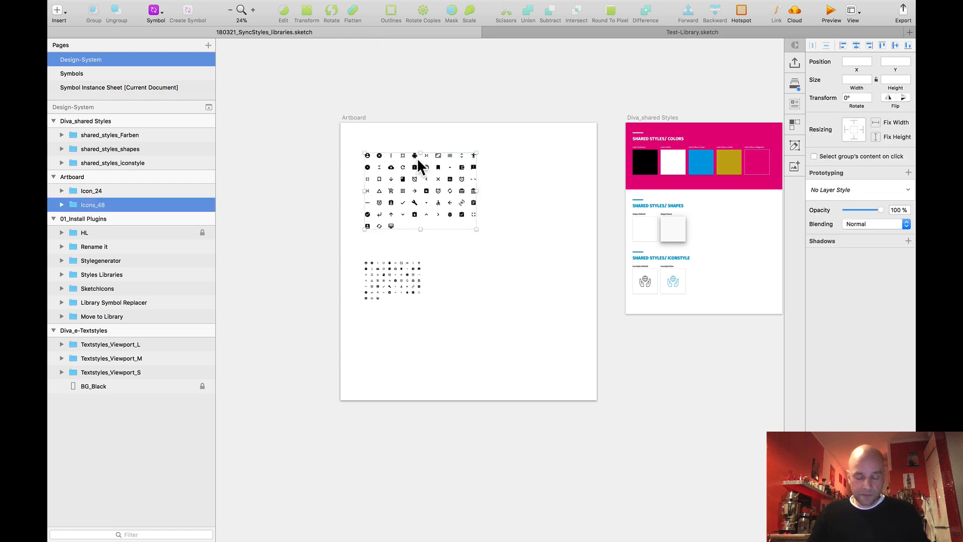
key("super+shift+v")
scroll(386, 90, "up", 5)
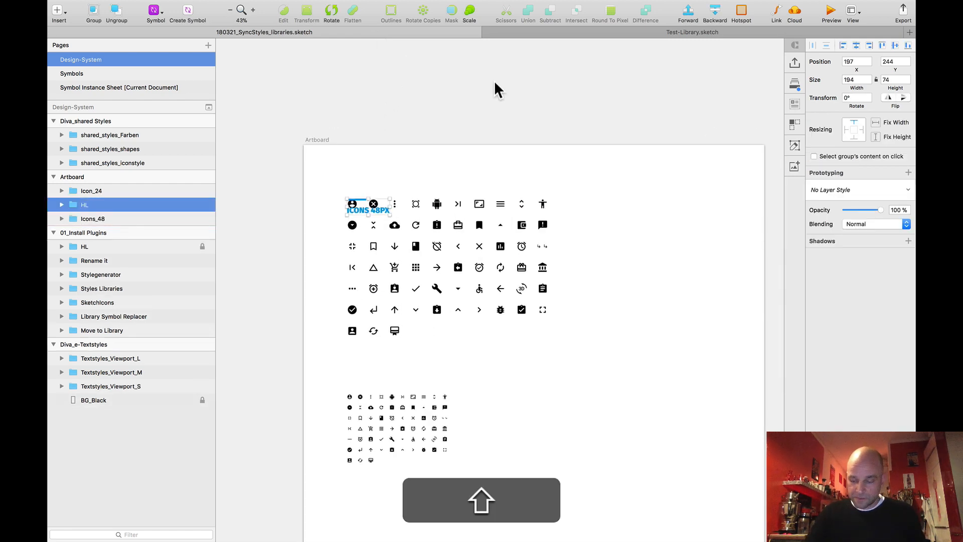
key("shift+Up")
key("shift+Up")
key("shift+Up")
key("shift+Up")
key("shift+Up")
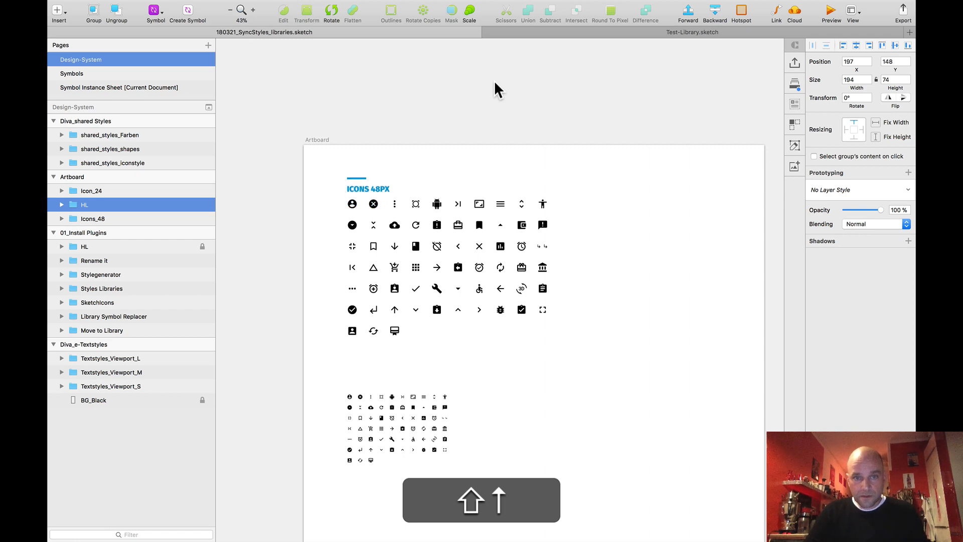
scroll(438, 166, "up", 2)
scroll(438, 158, "up", 3)
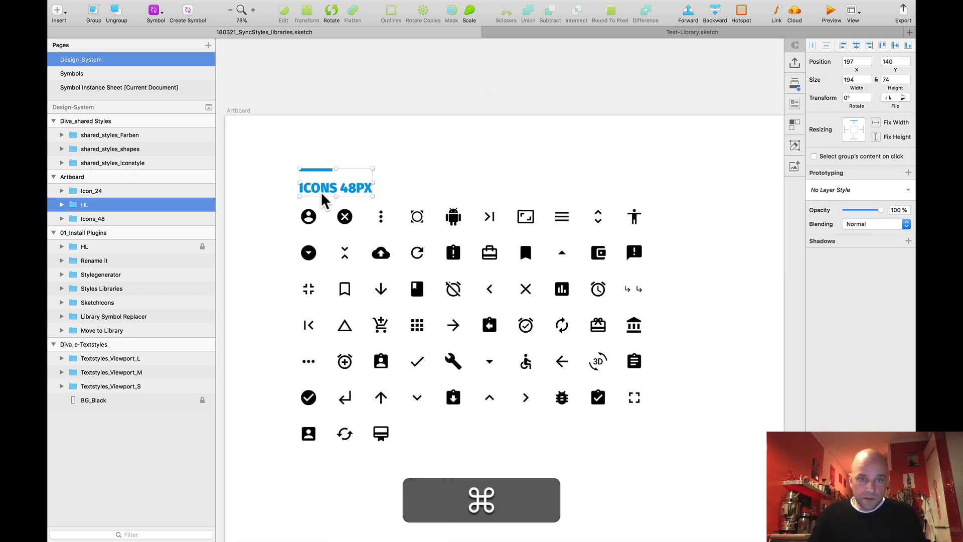
Move the ICONS 48PX heading up to Y 114, leaving more space above the 48 px icons
left_click_drag(324, 185, 324, 176)
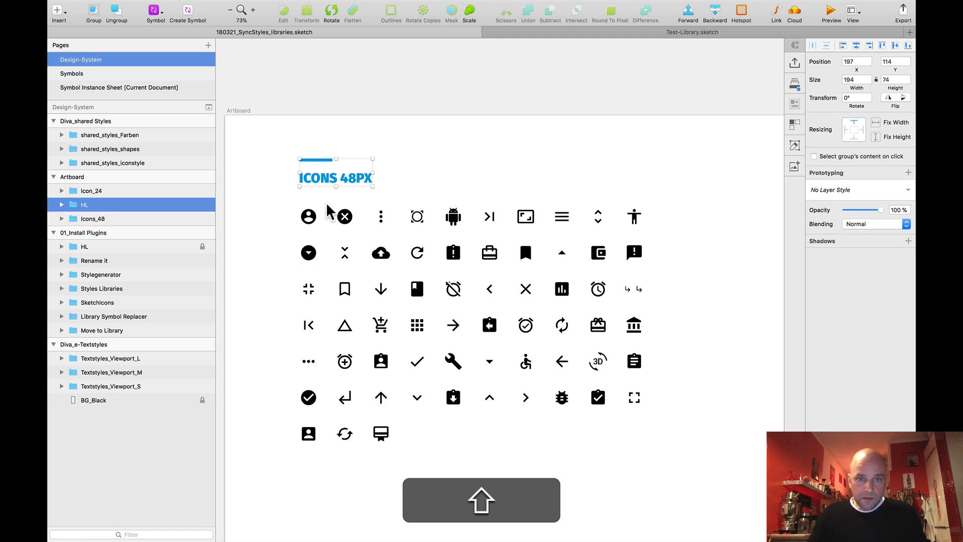
key("alt")
scroll(396, 141, "down", 3)
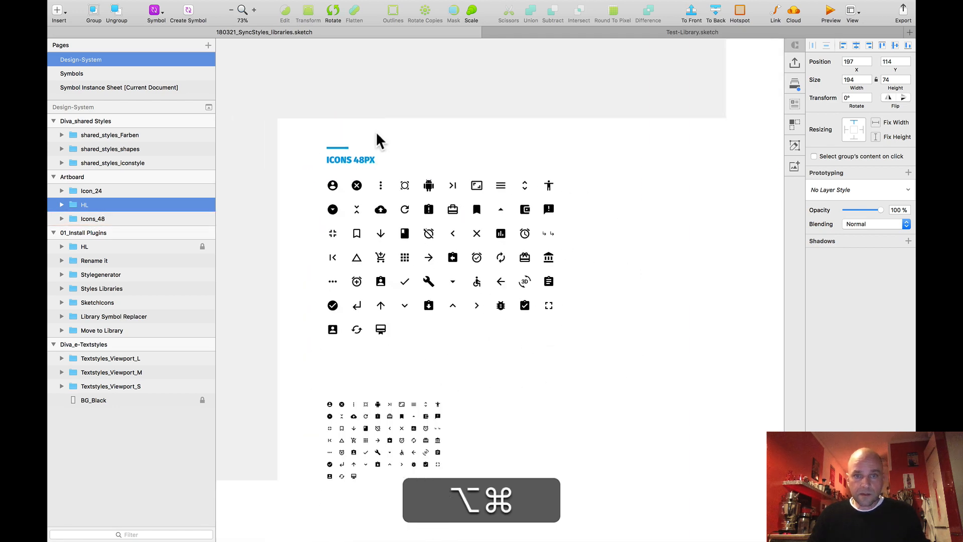
Group the ICONS 48PX heading with the Icons_48 group and name the new group Icon_48
left_click(357, 186)
left_click(355, 167, "shift")
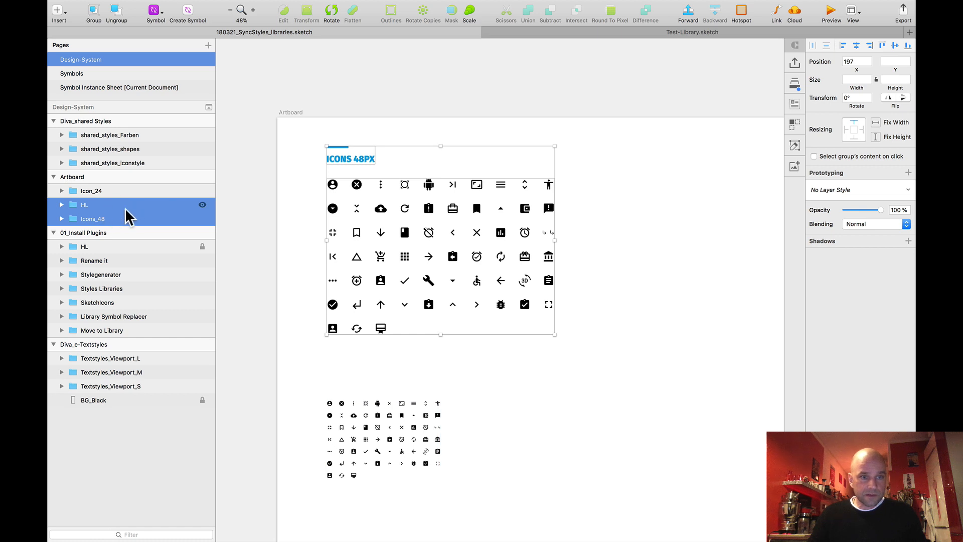
key("ctrl+g")
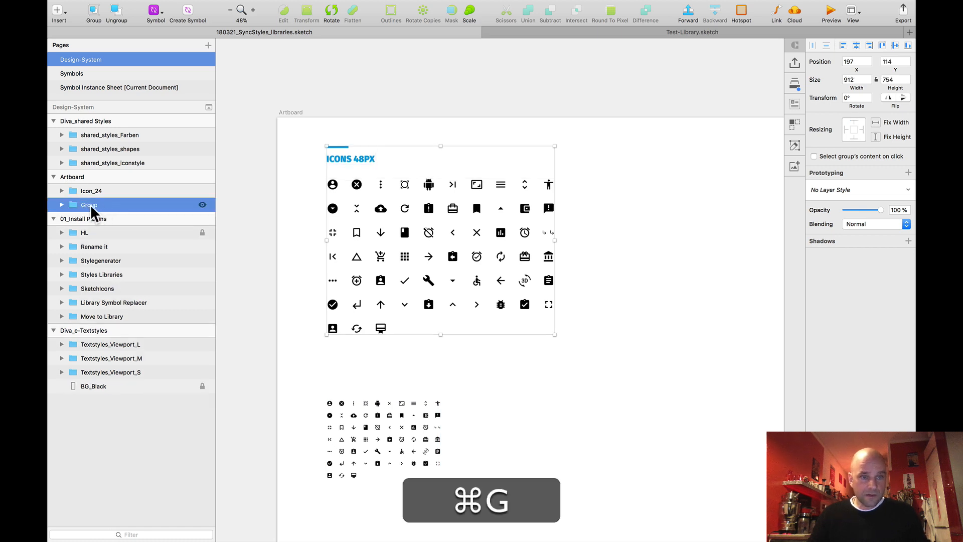
double_click(212, 203)
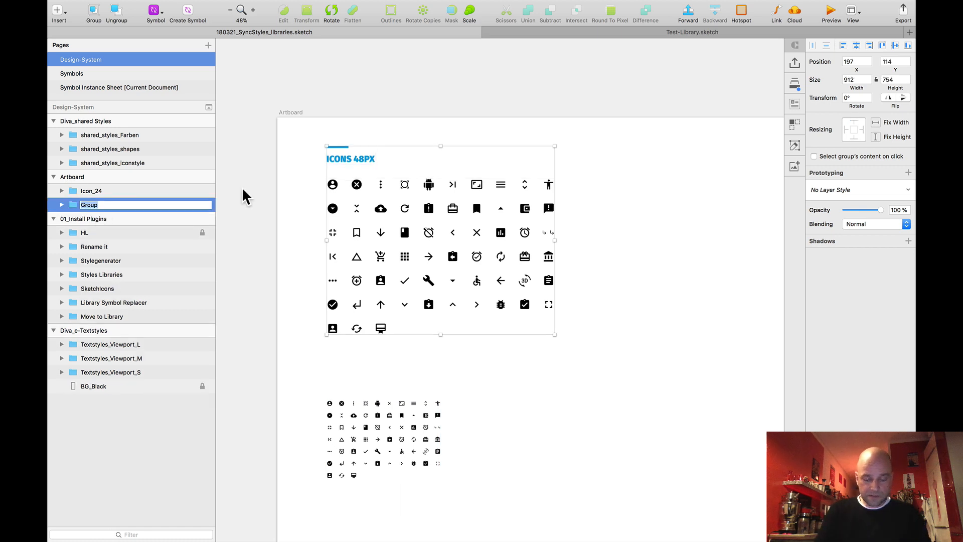
type("Icon")
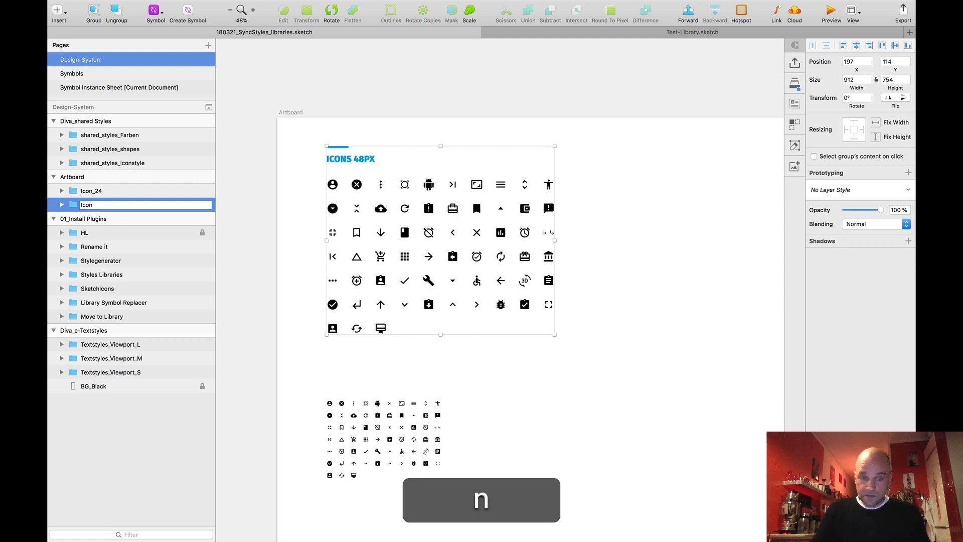
type("_")
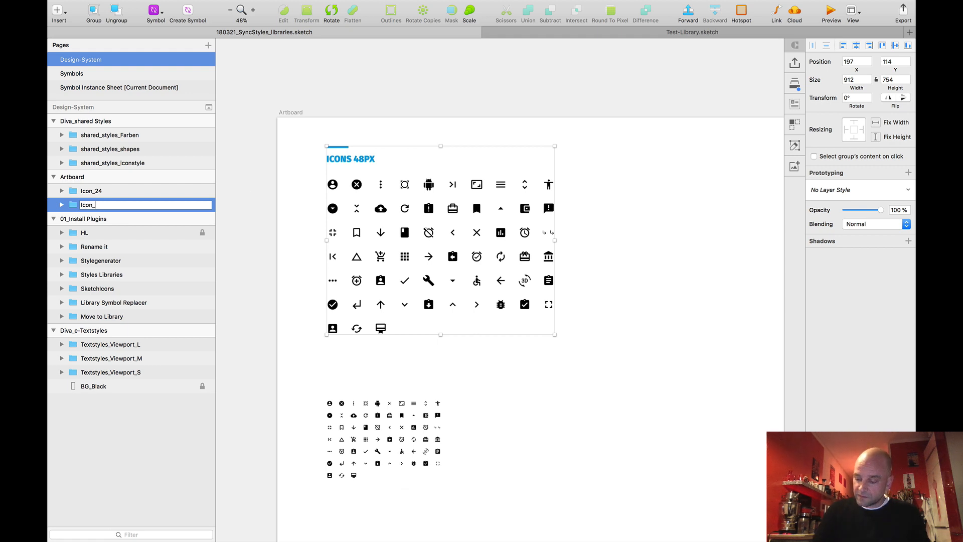
type("48")
Move the Icon_48 group up on the artboard to Y 80 and check its distance from the artboard edges
left_click_drag(364, 222, 331, 161)
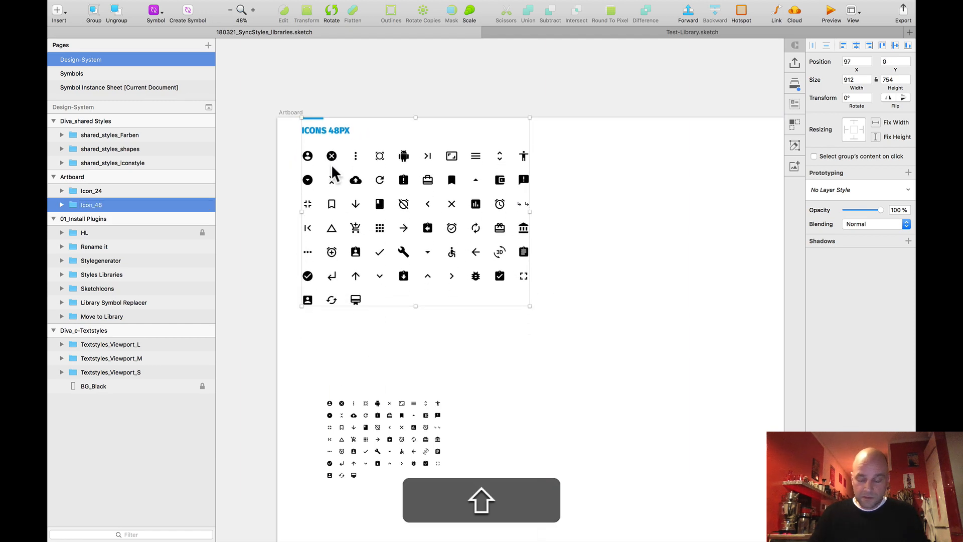
key("shift+Down")
key("shift+Down")
key("shift+Down")
key("shift+Down")
key("shift+Down")
key("shift+Down")
key("shift+Down")
key("shift+Down")
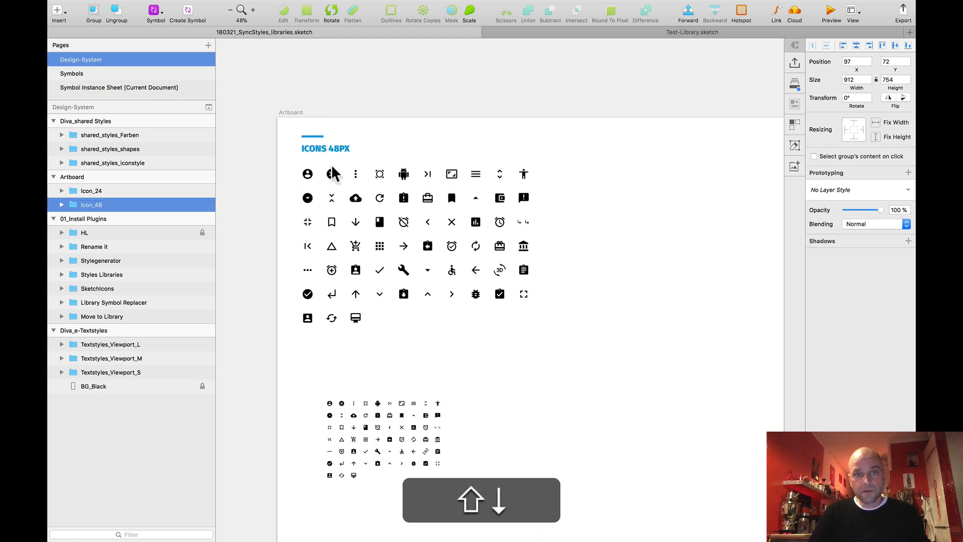
key("alt")
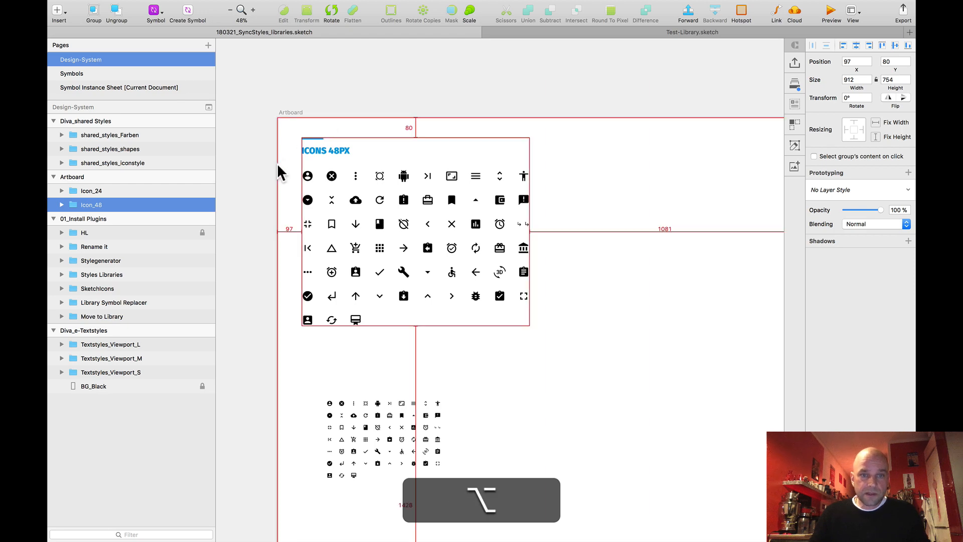
Shift the Icon_48 group horizontally to X 80 and check its margins to the artboard edges
left_click_drag(404, 215, 371, 214)
key("shift+Right")
key("shift+Right")
key("shift+Right")
key("shift+Right")
key("shift+Right")
key("shift+Right")
key("shift+Right")
key("shift+Right")
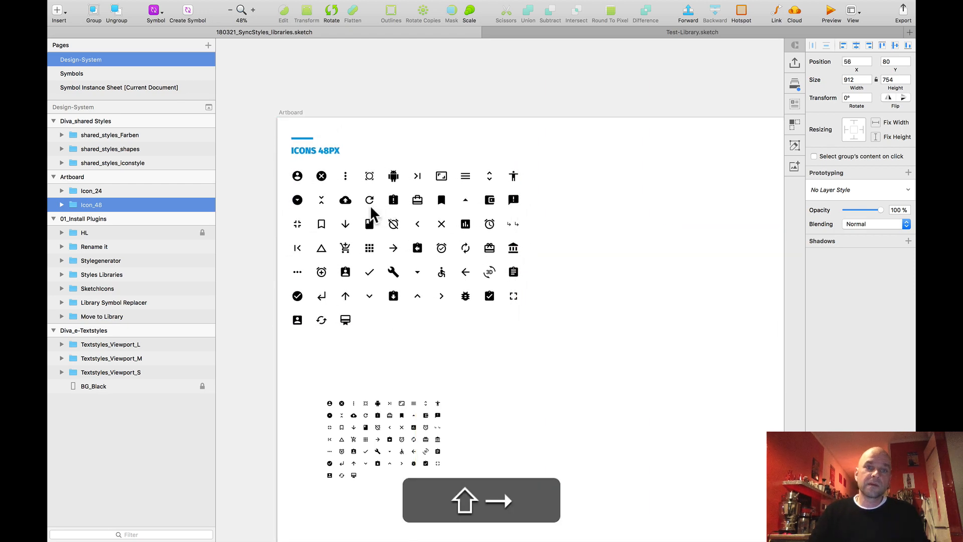
key("alt")
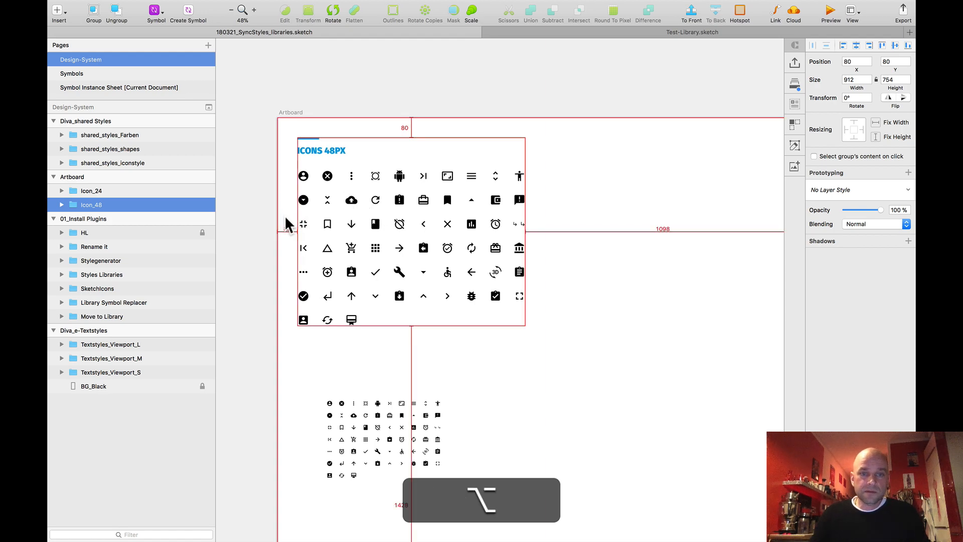
Copy the ICONS 48PX heading out of the Icon_48 group and place the copy above the 24 px icons at X 197, Y 1001
scroll(255, 222, "down", 2)
left_click_drag(275, 208, 293, 147)
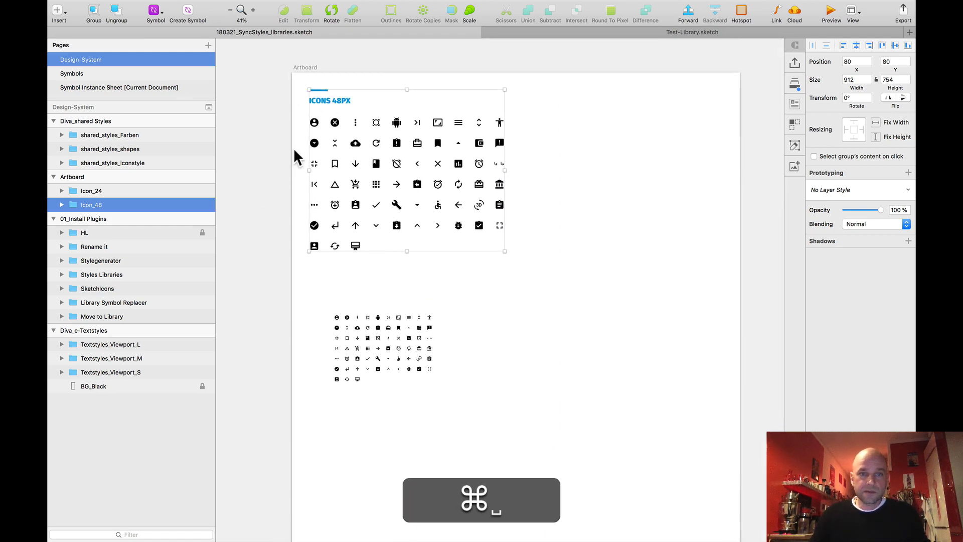
double_click(337, 98)
key("super+c")
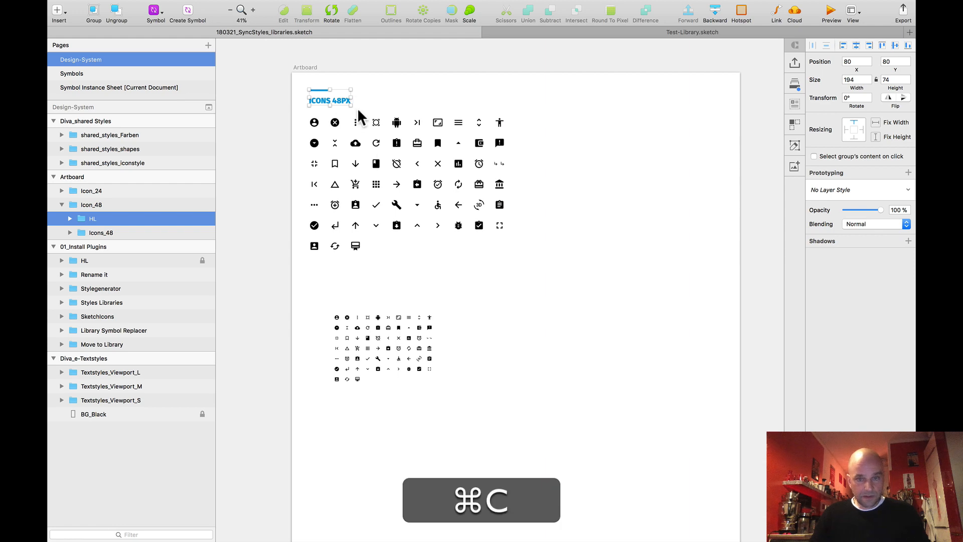
left_click(543, 270)
left_click(357, 325)
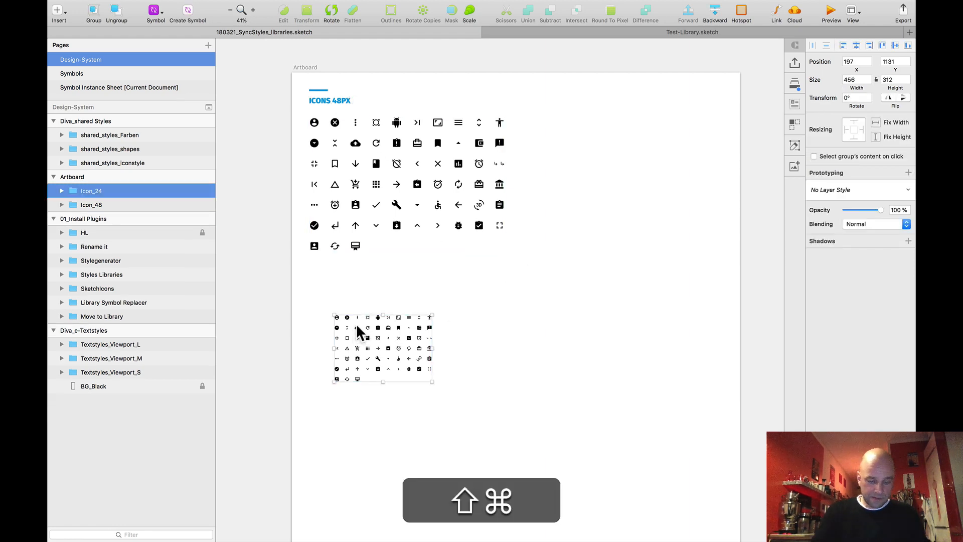
key("super+shift+v")
left_click_drag(365, 325, 359, 295)
scroll(339, 289, "up", 3)
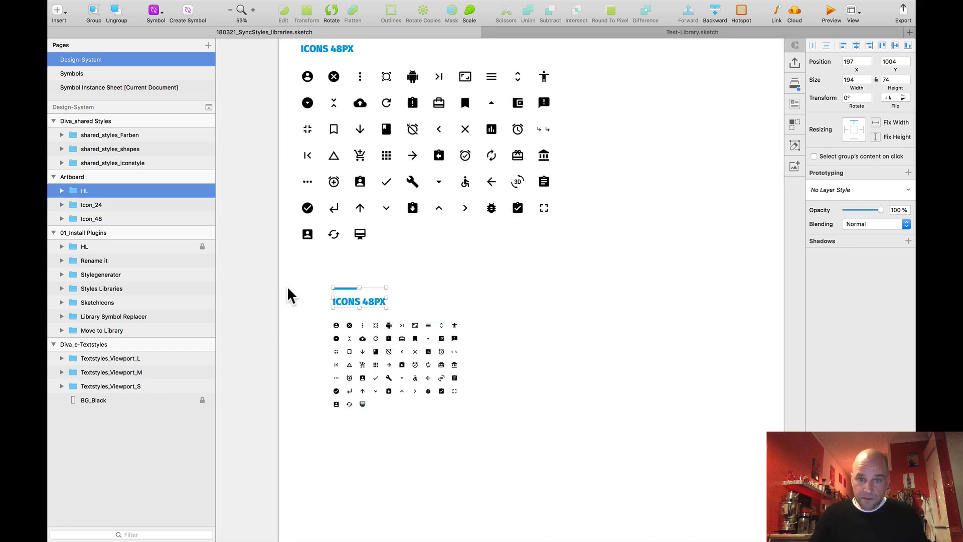
key("Up")
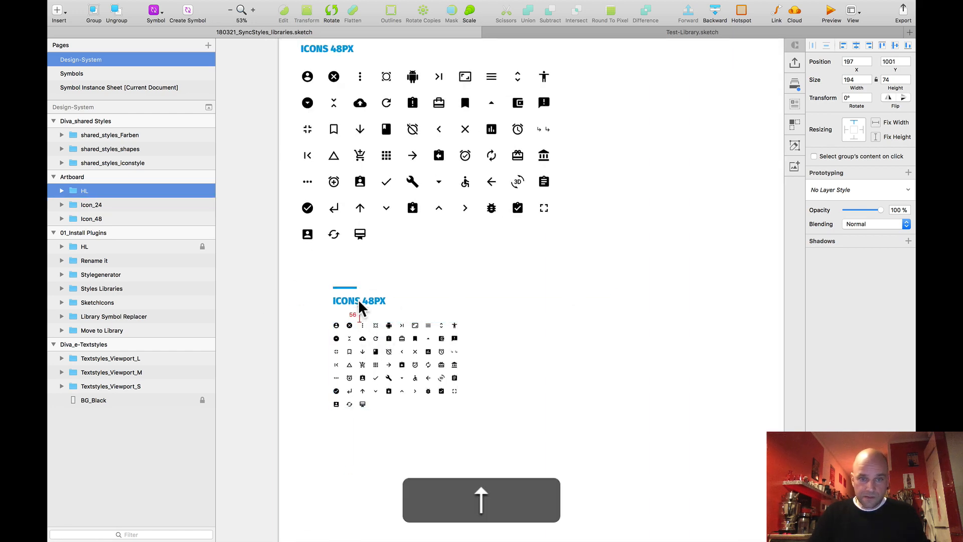
Change the text of the copied heading above the small icons to "Icons 24px"
scroll(349, 296, "up", 3)
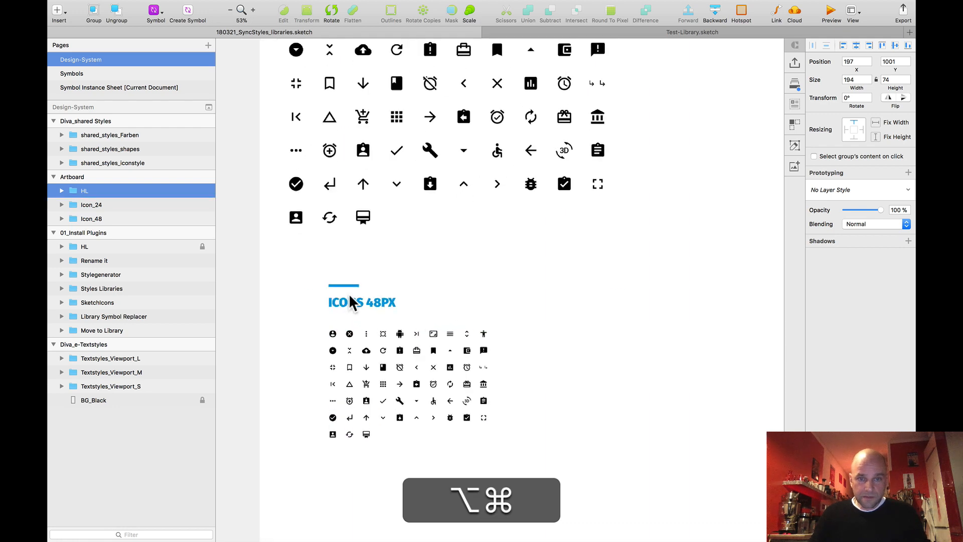
double_click(377, 303, "super")
left_click_drag(377, 303, 367, 301)
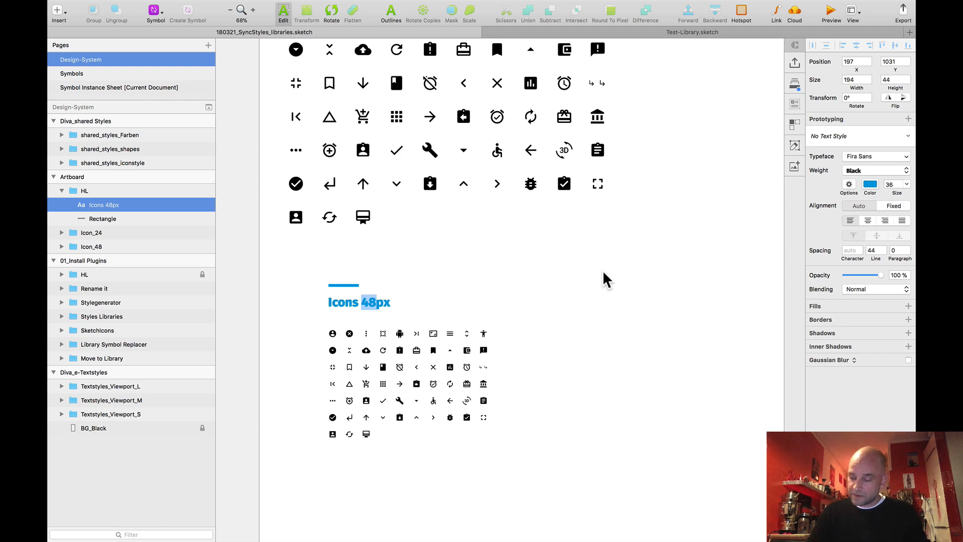
type("2")
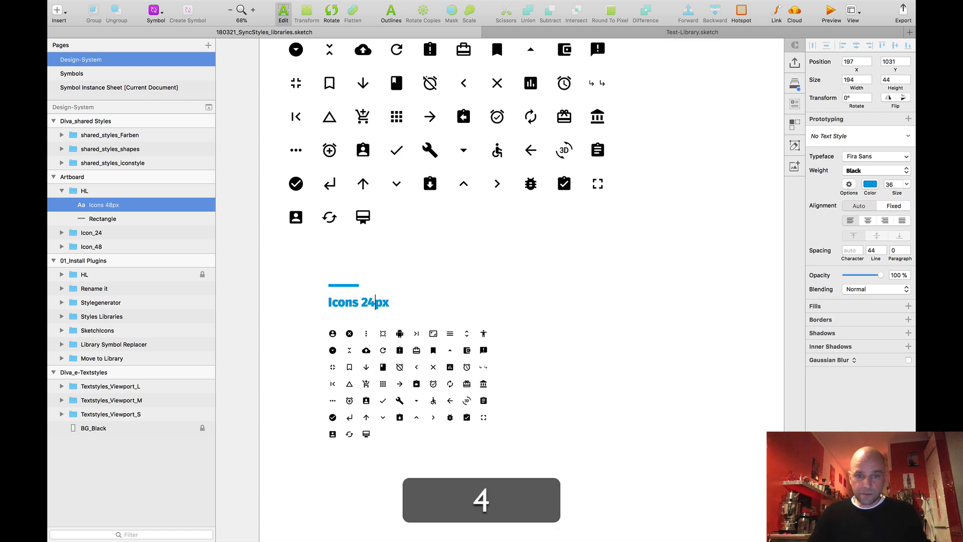
key("Escape")
Group the ICONS 24PX heading together with the Icon_24 group
left_click(369, 366)
left_click(357, 300, "shift")
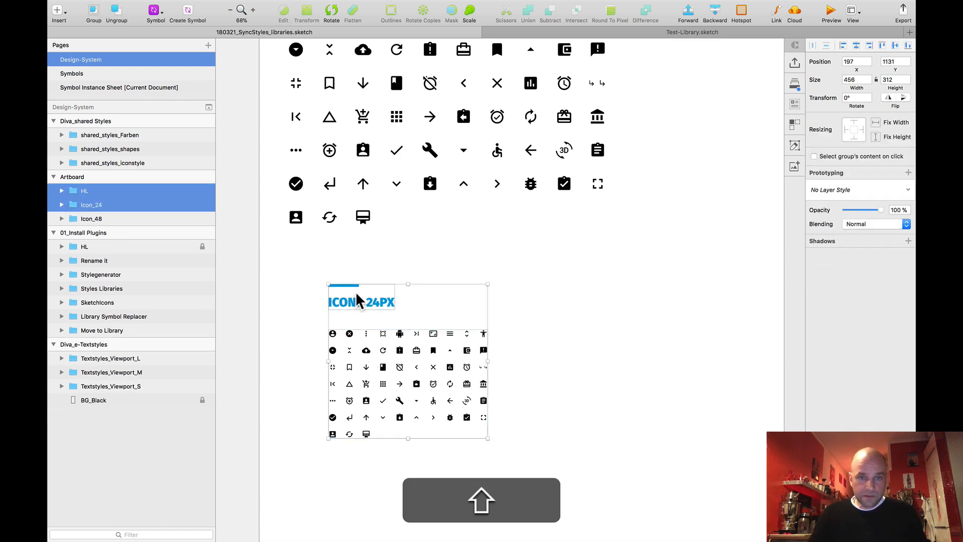
key("super+g")
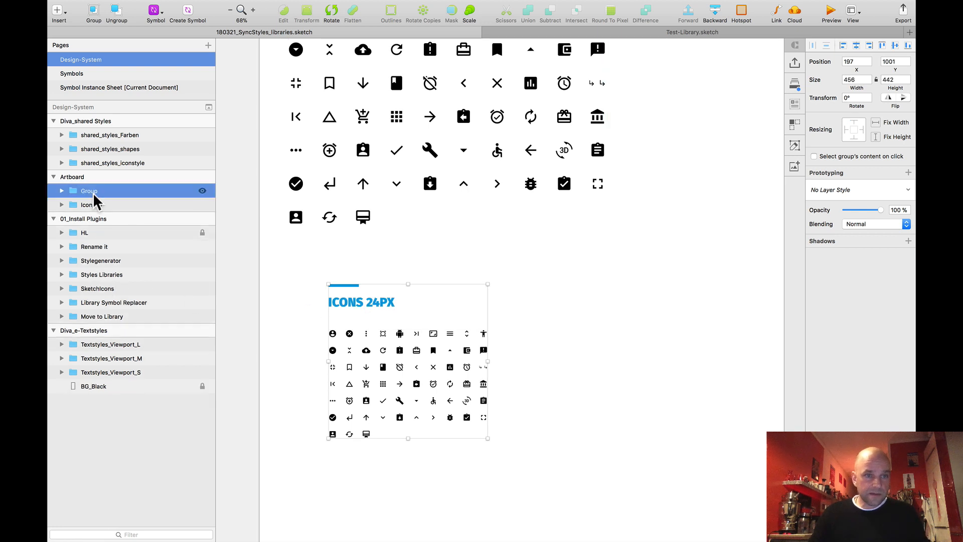
Rename the ungrouped-name group holding the 24 px icons as "Icon_24."
double_click(101, 191)
type("Icon_2")
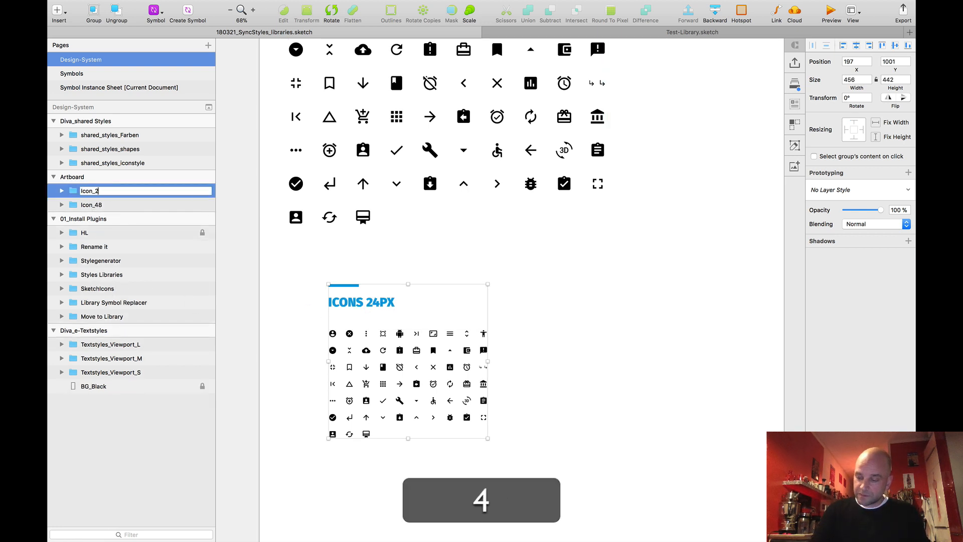
type("4")
scroll(492, 304, "down", 5)
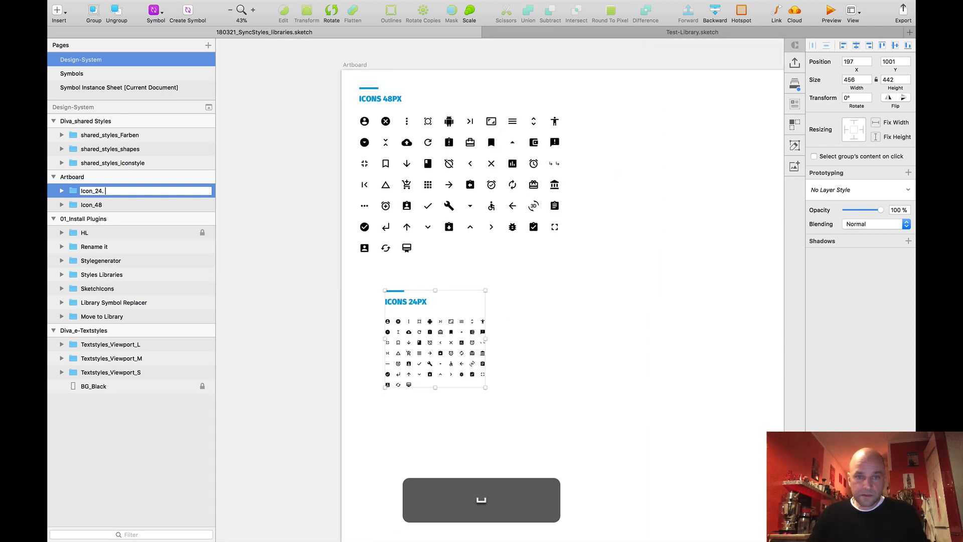
Move the ICONS 24PX group to X 80 so it lines up with the left edge of the ICONS 48PX group
left_click(474, 302)
left_click(400, 313)
left_click_drag(400, 313, 374, 314)
scroll(537, 293, "down", 3)
Shrink the icon artboard to about 1159 px wide and 1951 px high
left_click(411, 129)
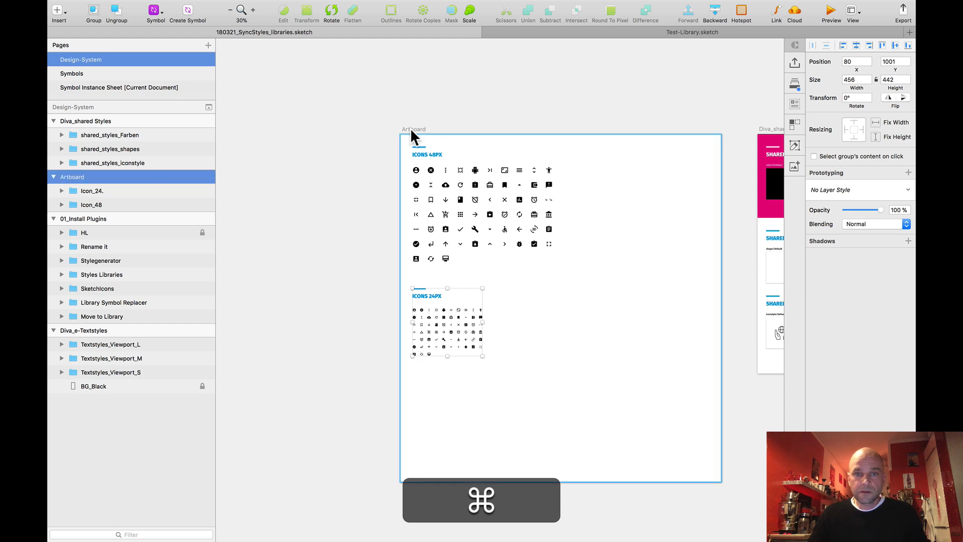
left_click_drag(730, 318, 588, 315)
left_click_drag(489, 482, 499, 434)
left_click(619, 371)
Move the icon artboard close beside the Diva_shared Styles artboard, keeping their upper edges level
left_click_drag(407, 130, 573, 130)
left_click(552, 98)
key("space")
left_click_drag(552, 97, 503, 99)
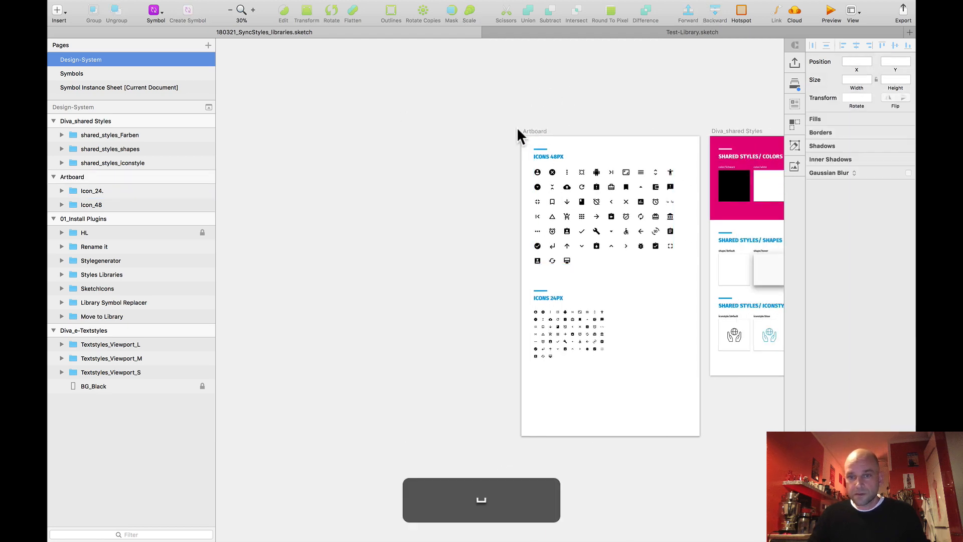
Reduce the icon artboard's height to about 1557 px, matching the neighbouring Diva_shared Styles artboard
left_click(530, 130)
key("space")
left_click_drag(563, 116, 495, 109)
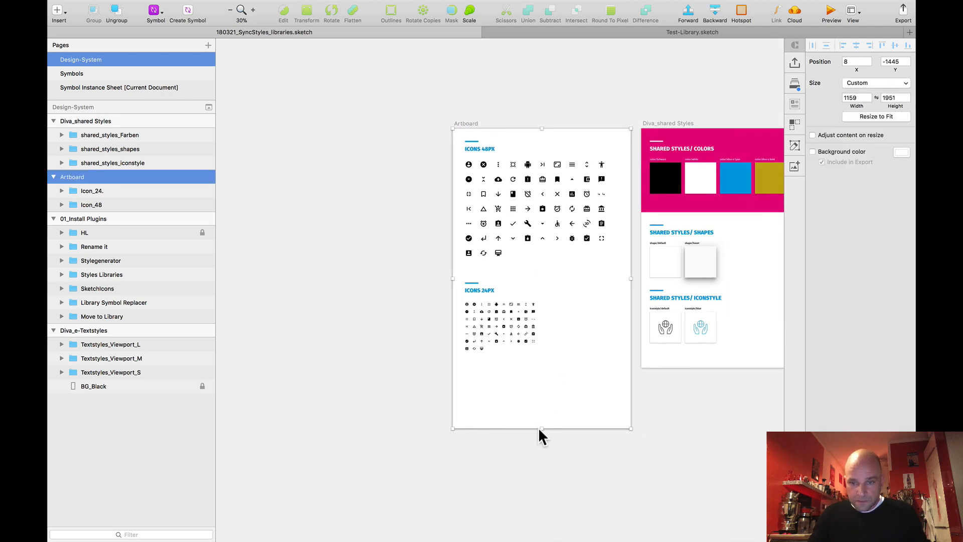
left_click_drag(550, 433, 549, 383)
left_click(522, 146)
Rename the icon artboard as Icons
scroll(519, 112, "up", 2)
scroll(486, 128, "up", 6)
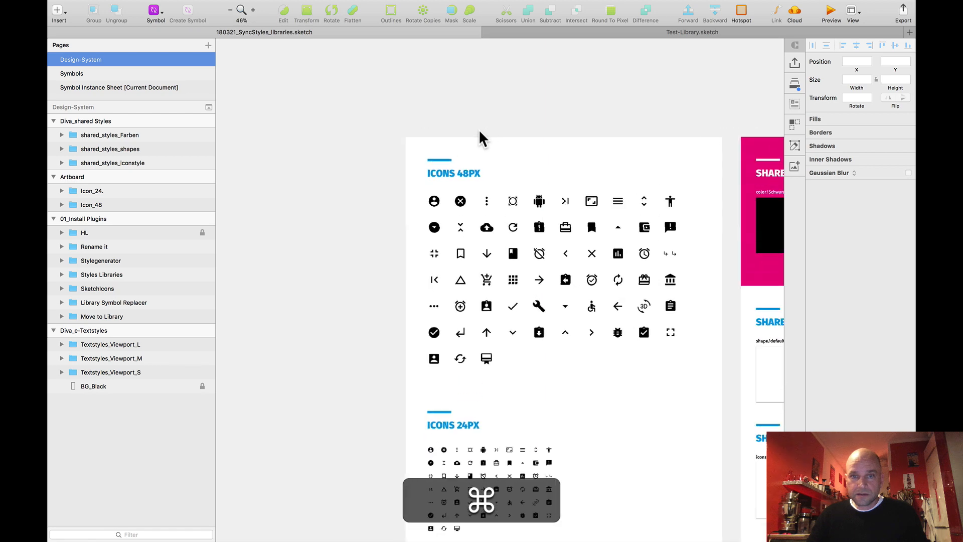
left_click(367, 137)
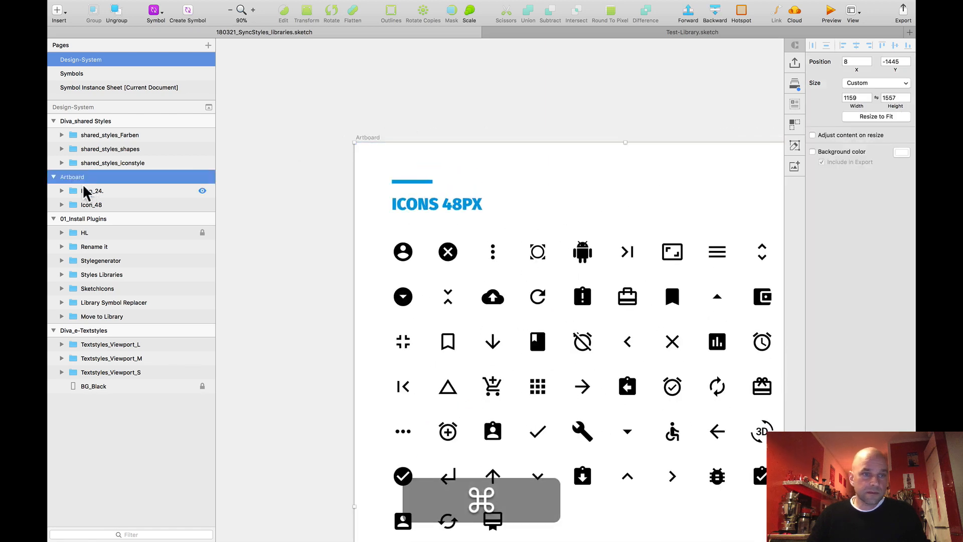
left_click(366, 143)
left_click(161, 180)
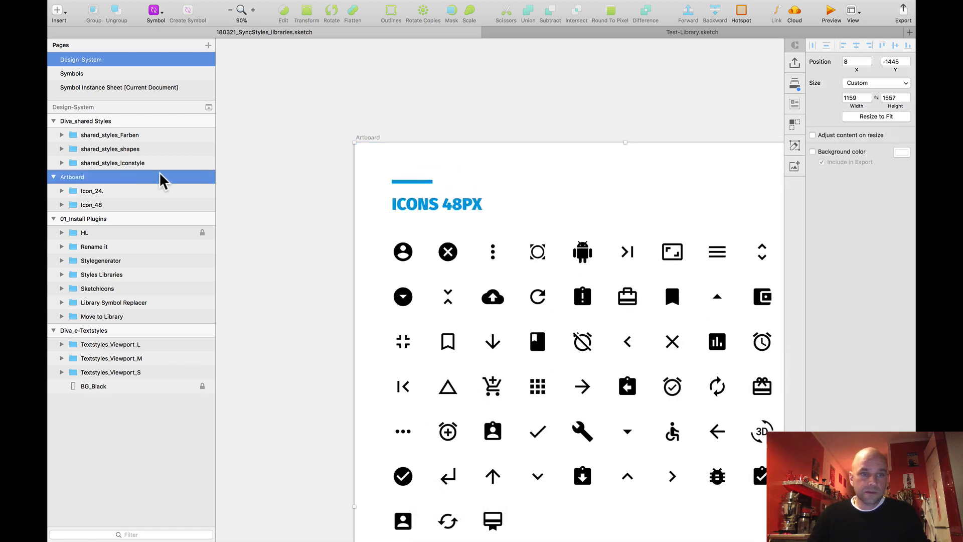
double_click(82, 180)
type("I")
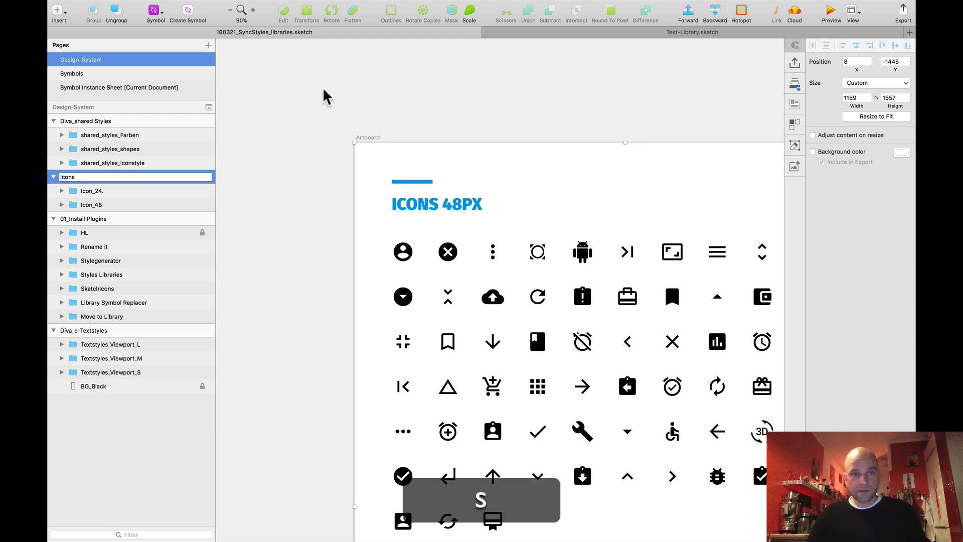
type("cons")
key("Return")
Duplicate the Icons artboard and place the copy directly to its left, at X -1250 and Y -1445
key("super+minus")
key("super+minus")
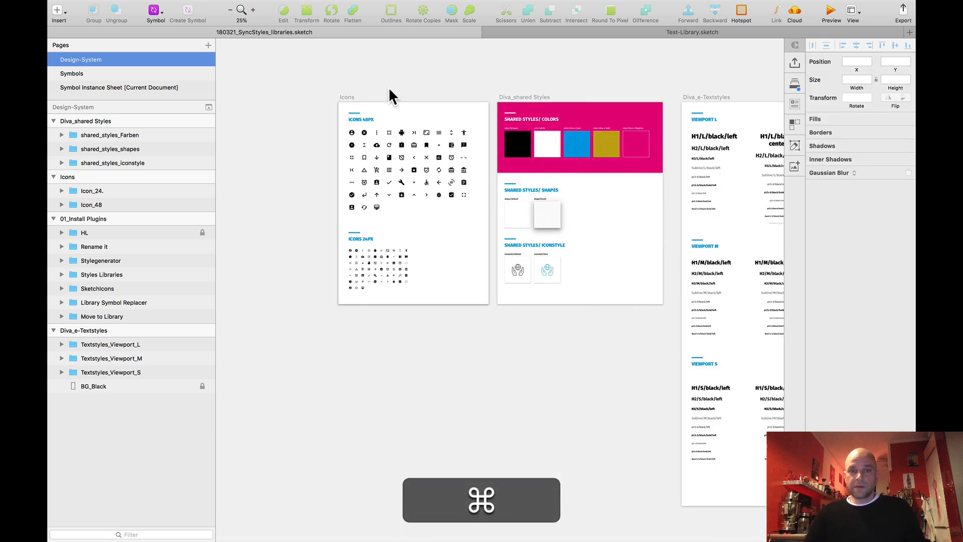
left_click_drag(363, 75, 341, 120)
scroll(438, 97, "down", 3)
scroll(377, 117, "up", 3)
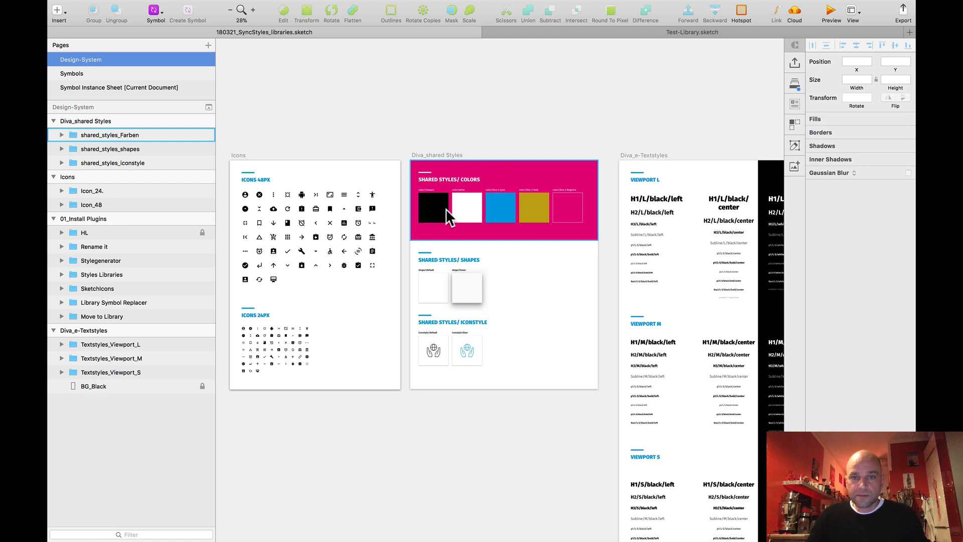
left_click_drag(327, 111, 524, 122)
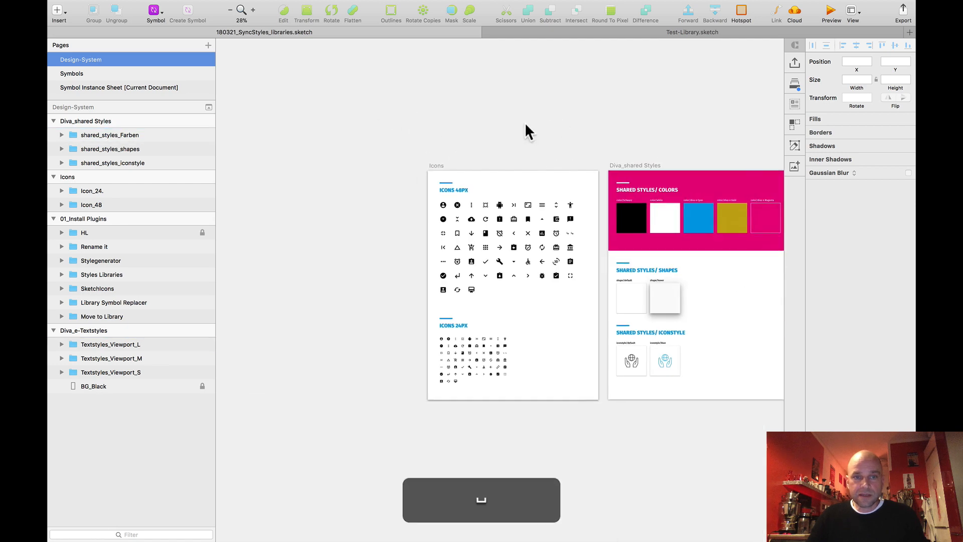
scroll(380, 143, "down", 1)
scroll(380, 143, "down", 2)
left_click_drag(361, 133, 450, 120)
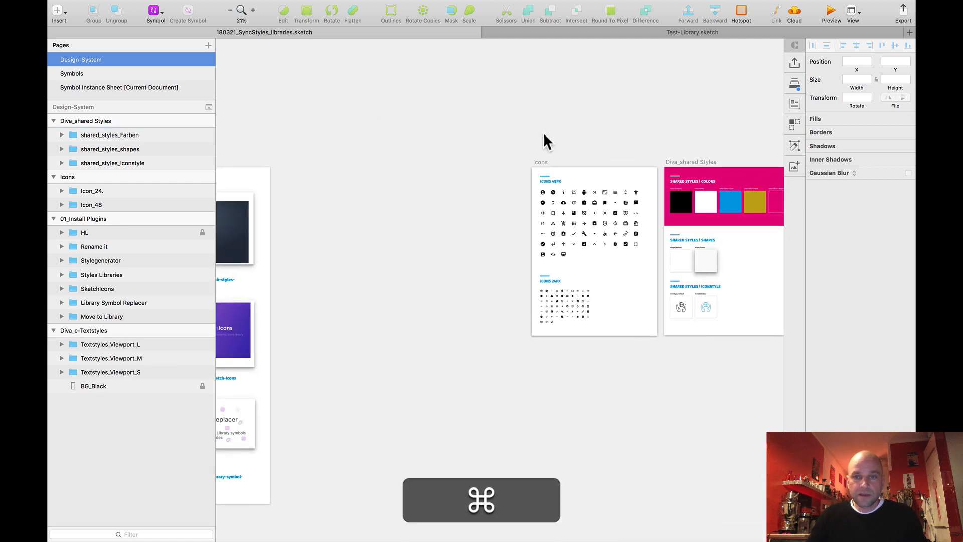
left_click(538, 160)
left_click_drag(539, 161, 404, 159)
Delete the ICONS 24PX group and the 48 px icon grid from the copied artboard, keeping its heading
scroll(444, 145, "up", 5)
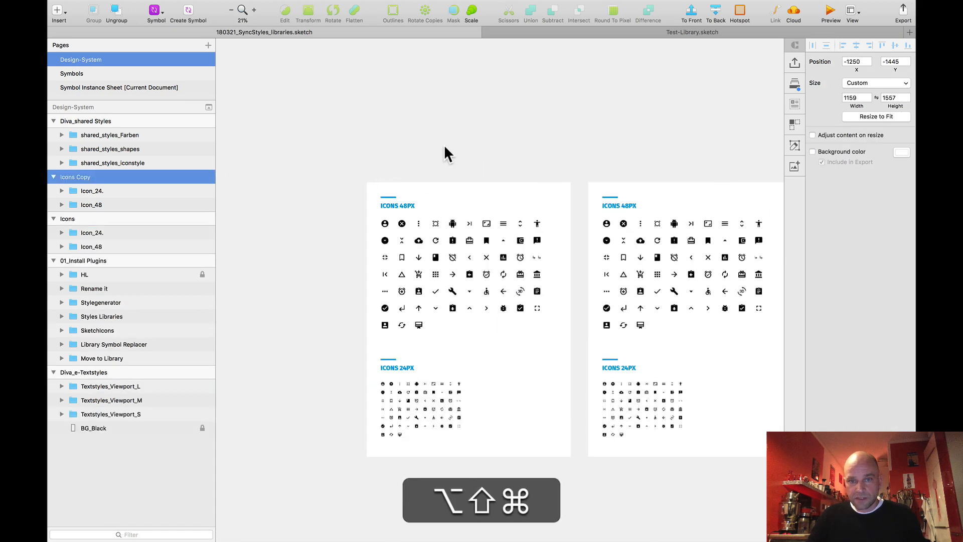
left_click(374, 381)
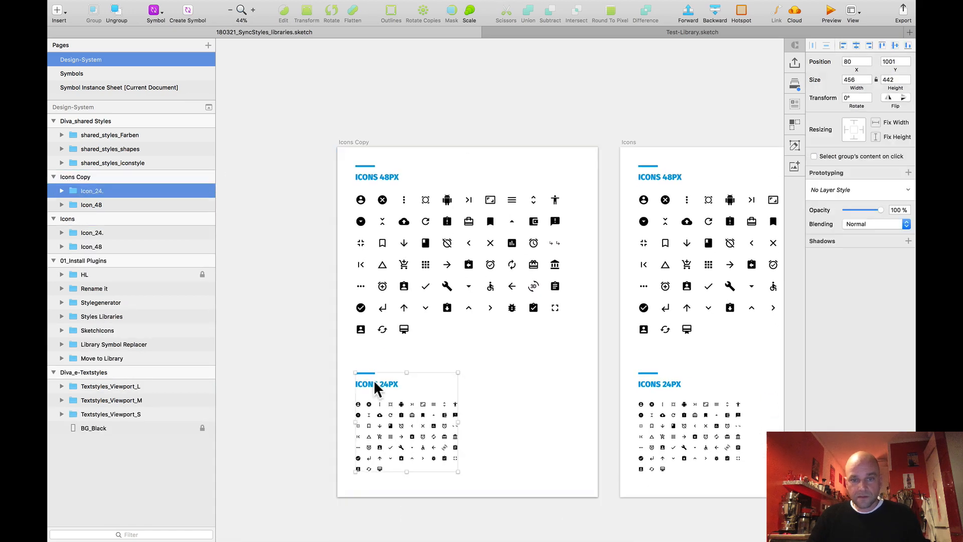
key("BackSpace")
scroll(423, 204, "up", 2)
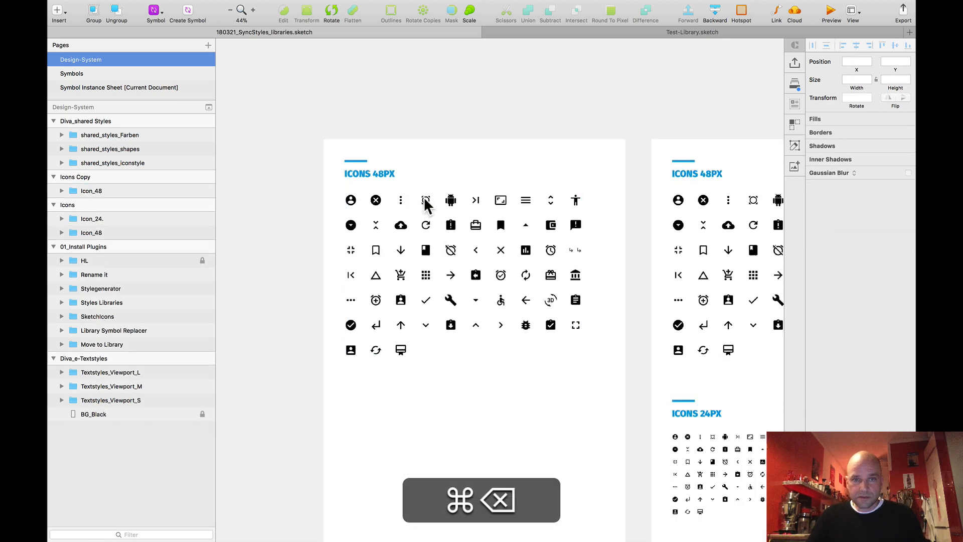
left_click(377, 216, "super")
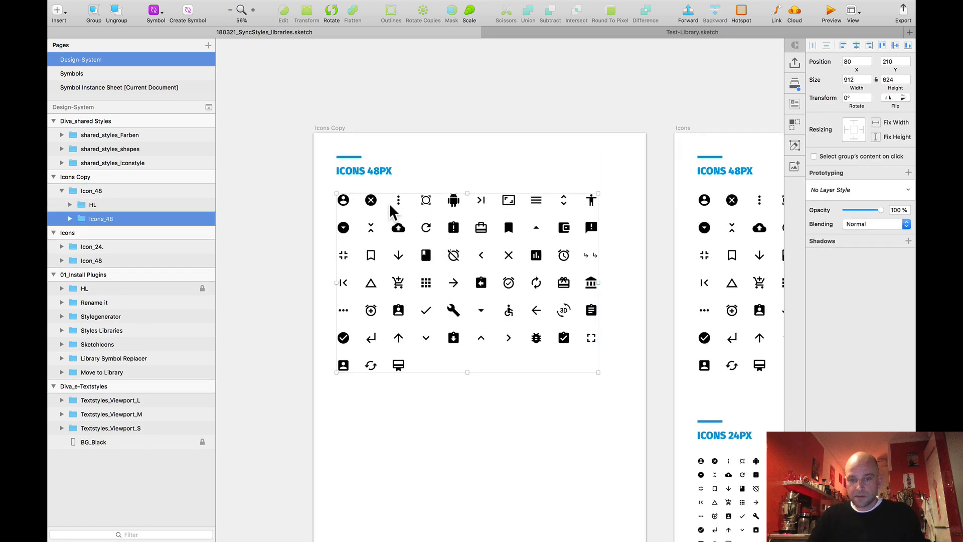
key("BackSpace")
Change the heading text on the copied artboard to "Buttons"
left_click(362, 174, "super")
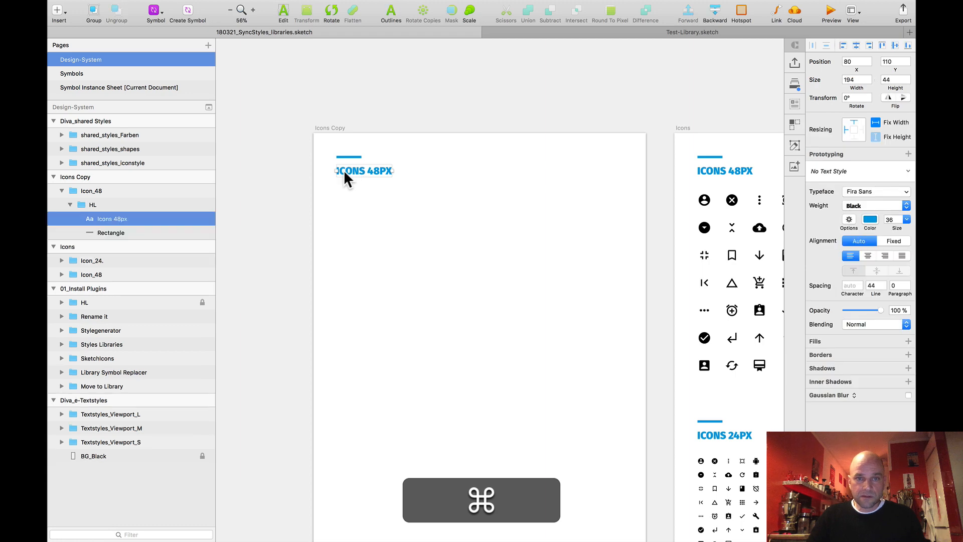
double_click(344, 169)
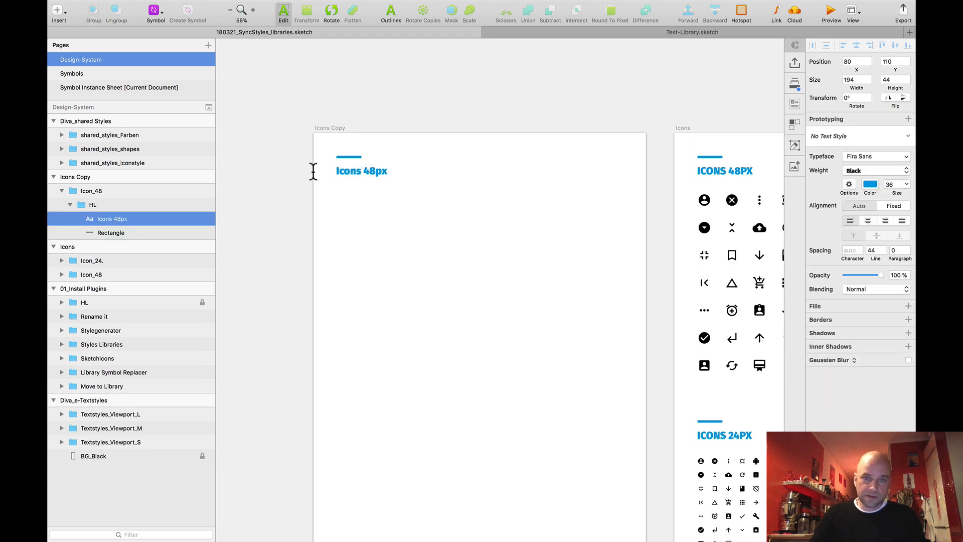
type("Buttons")
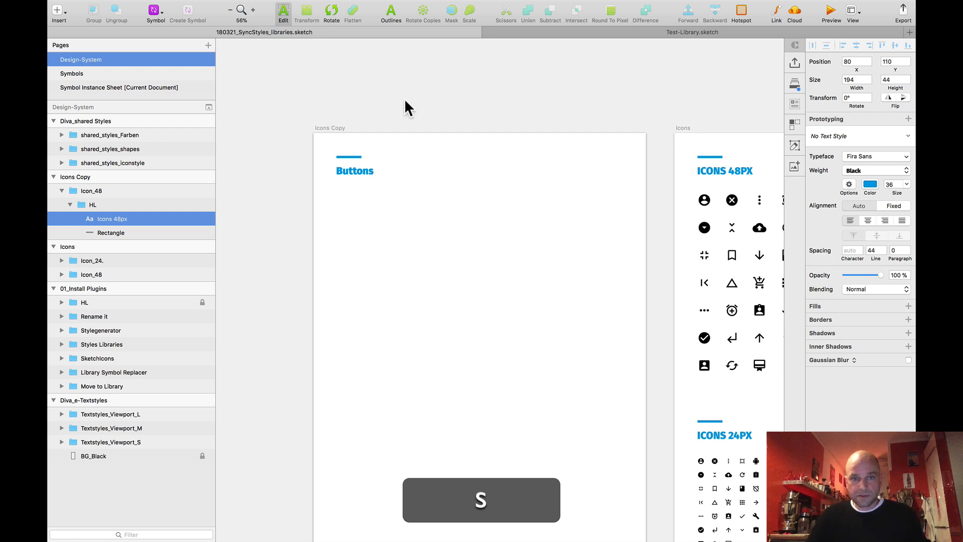
key("Escape")
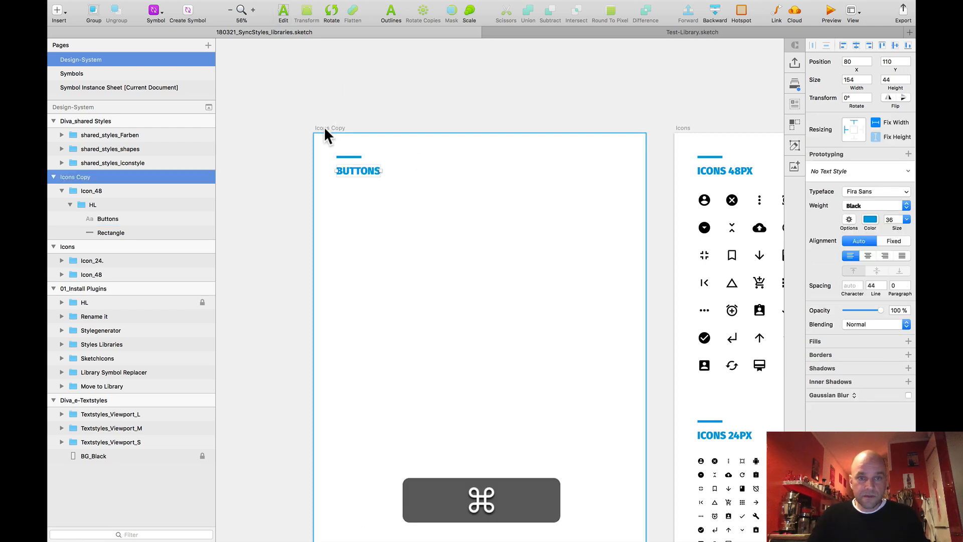
Rename the copied artboard as Buttons
left_click(325, 129)
double_click(88, 178)
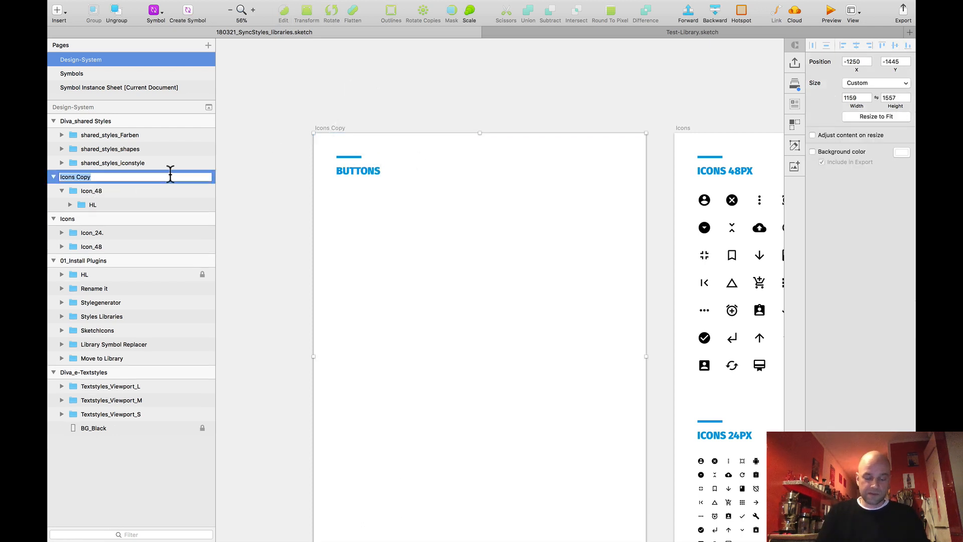
type("Butt")
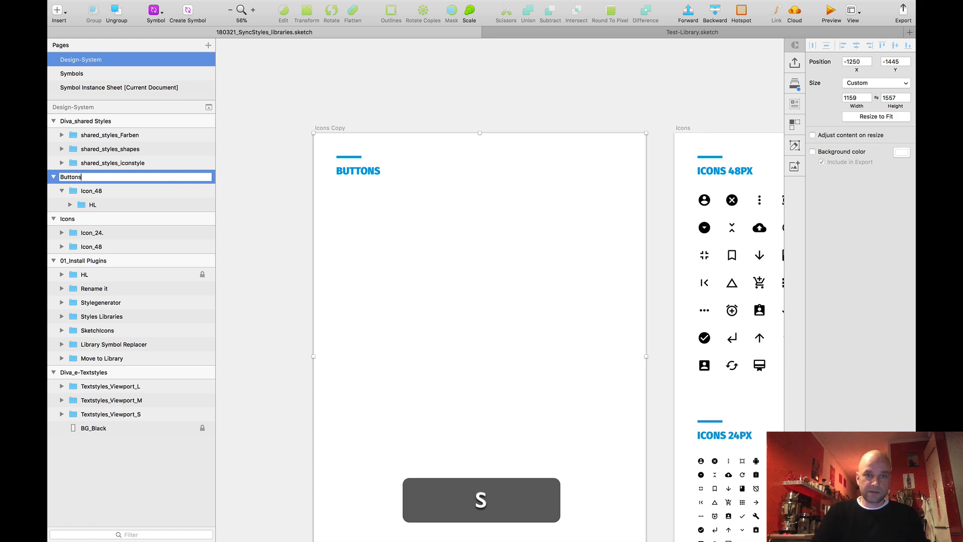
type("ons")
key("Return")
Review the artboard layout, and examine the button, shape, color and icon symbols on the Symbols page
scroll(333, 100, "down", 5)
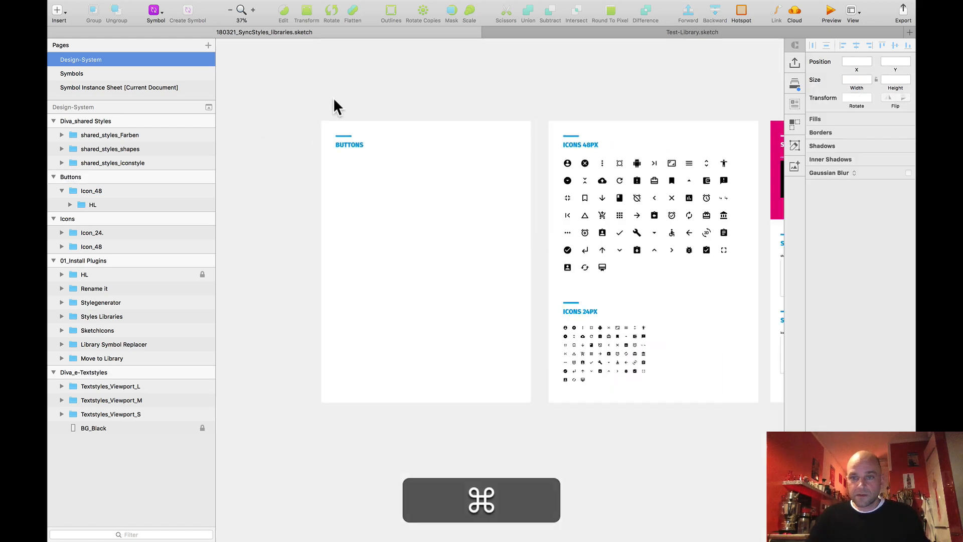
left_click_drag(349, 94, 440, 120)
scroll(348, 112, "down", 3)
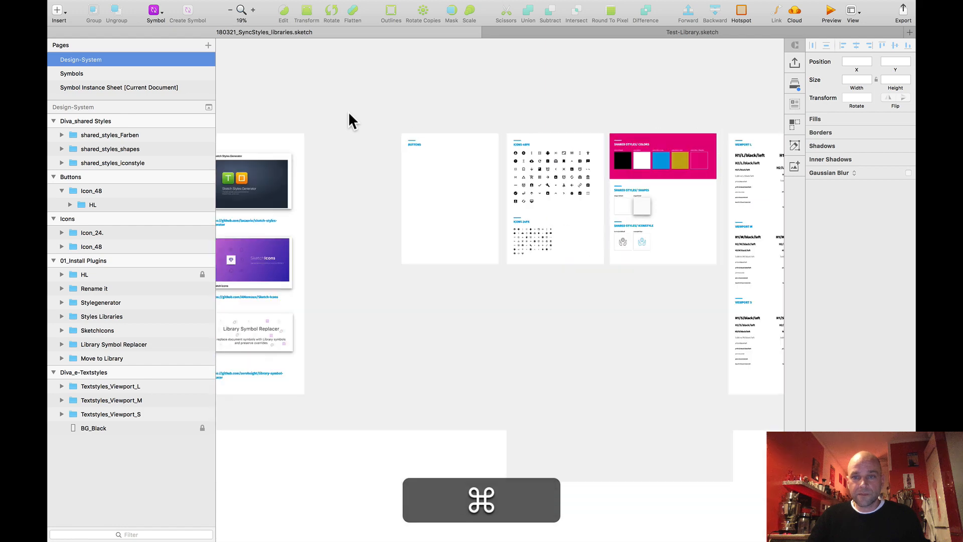
left_click_drag(348, 111, 430, 107)
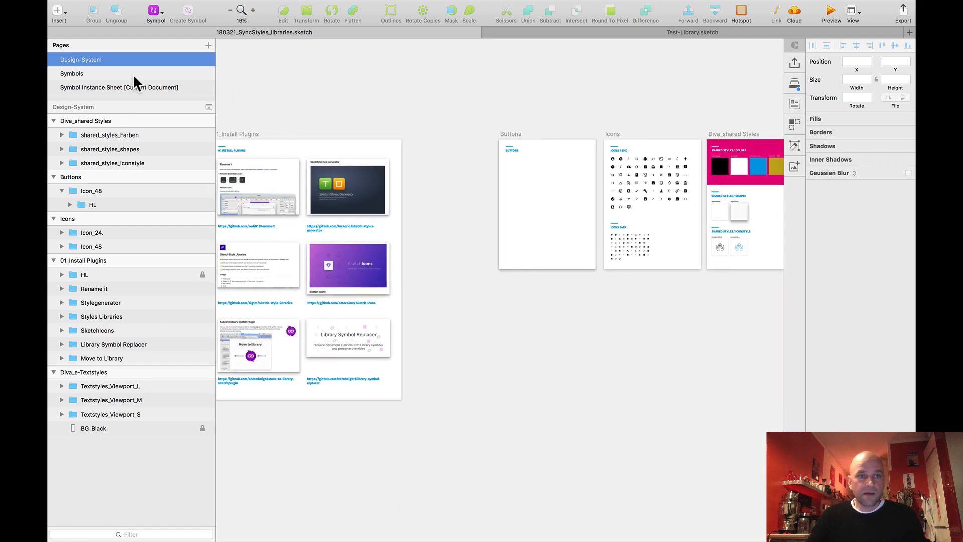
left_click(97, 77)
scroll(392, 133, "down", 3)
left_click_drag(334, 131, 454, 131)
scroll(378, 141, "up", 5)
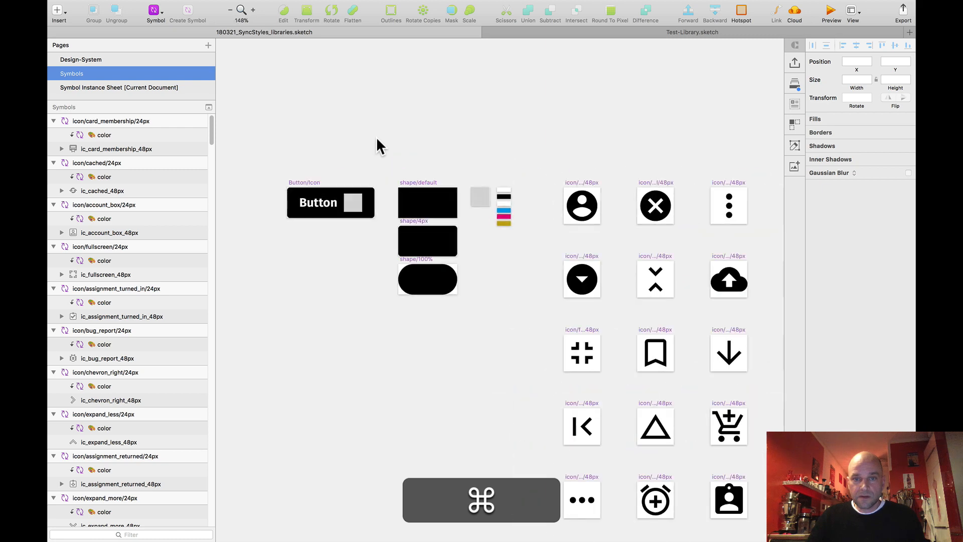
scroll(376, 136, "down", 4)
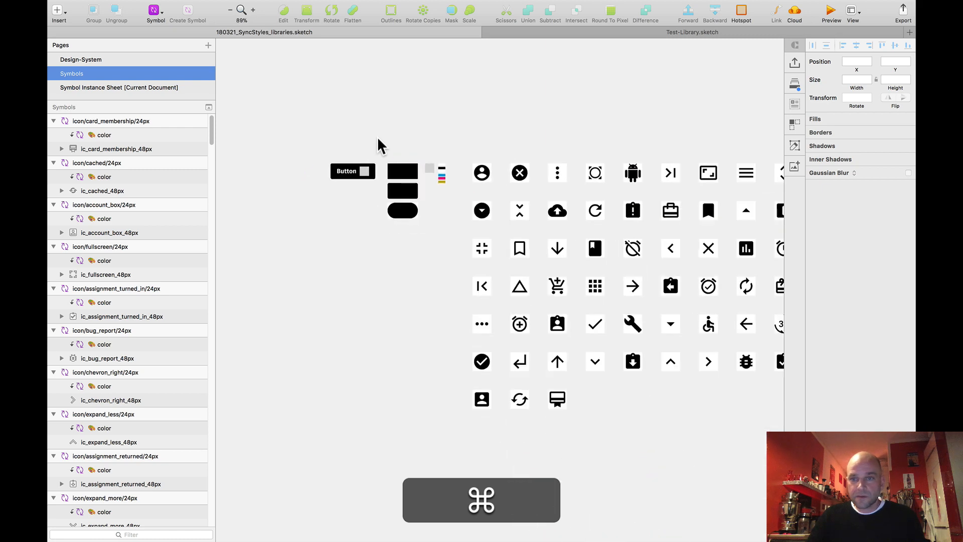
left_click_drag(377, 136, 396, 143)
left_click(119, 61)
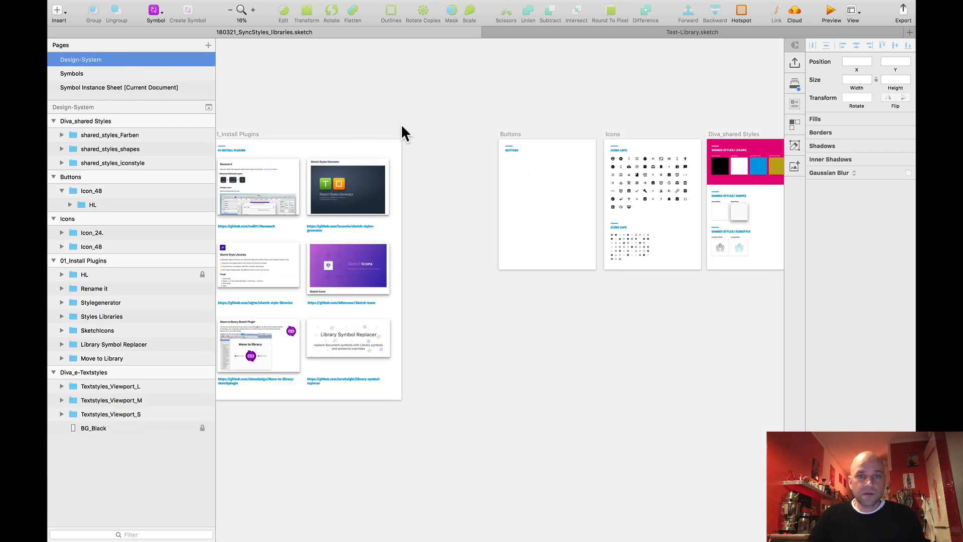
scroll(511, 125, "up", 8)
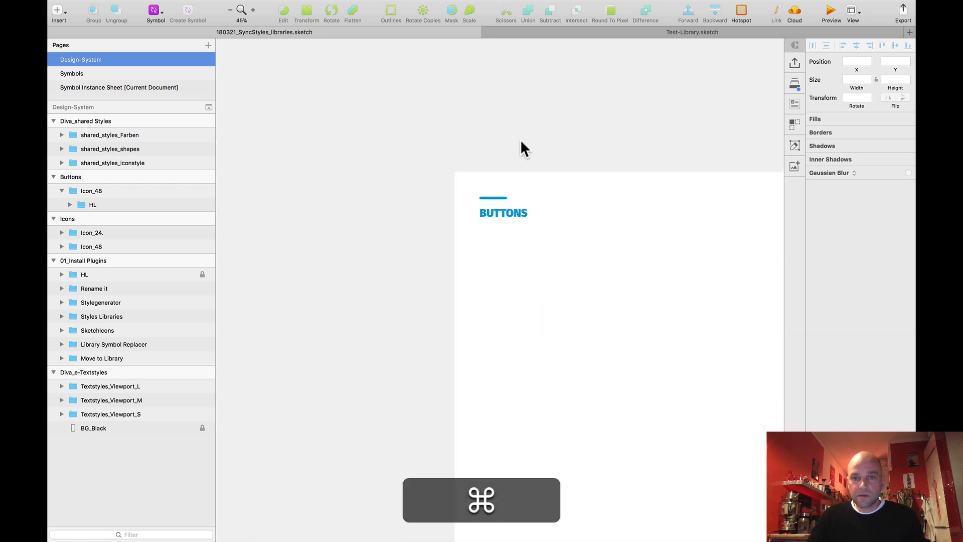
left_click_drag(516, 143, 413, 102)
left_click(340, 142)
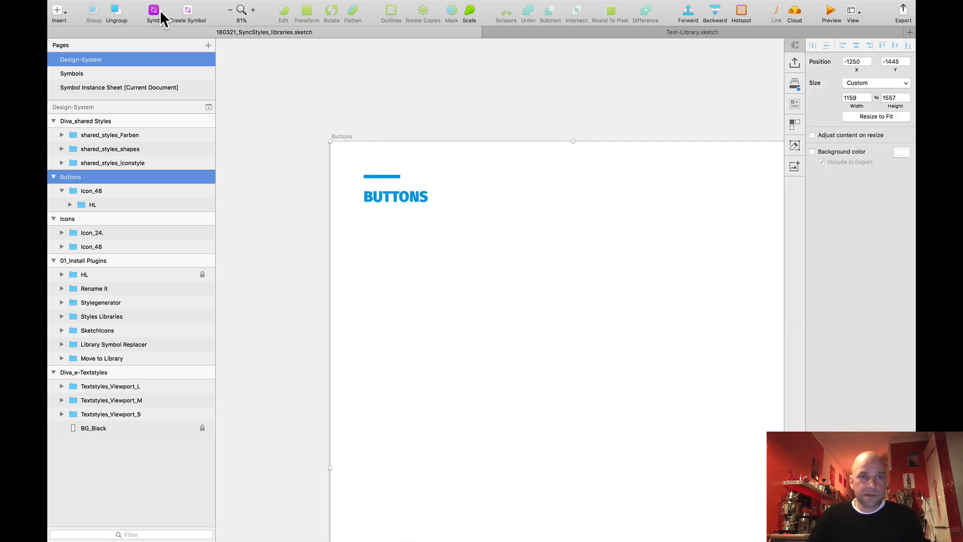
left_click(155, 10)
mouse_move(181, 27)
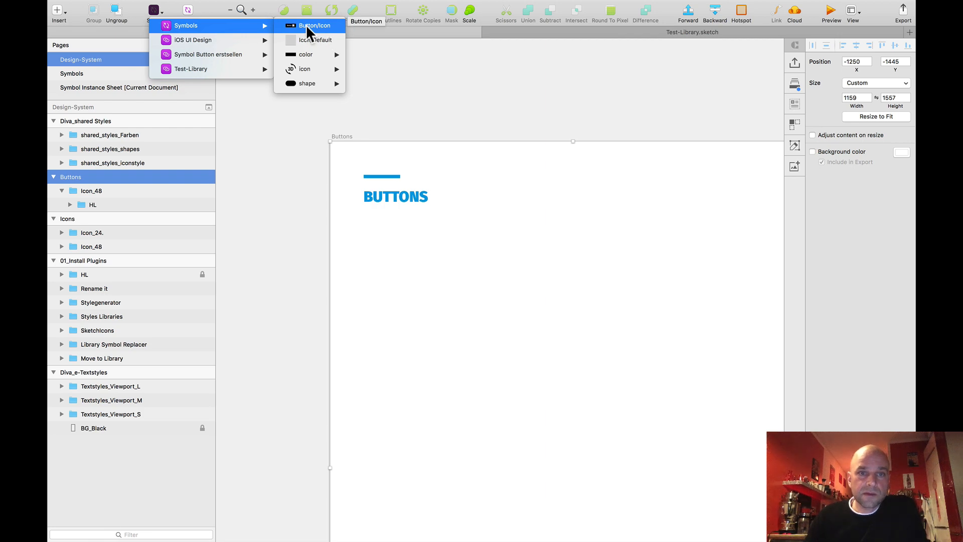
left_click(438, 83)
Go to the Symbols page and examine the Button/Icon symbol beside the shape symbols up close
left_click(92, 73)
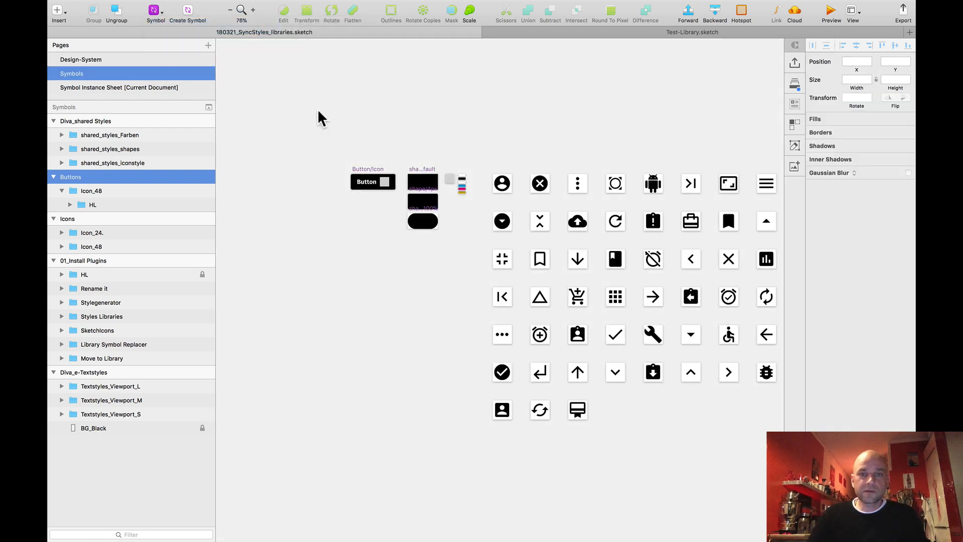
scroll(333, 131, "up", 6)
scroll(357, 164, "up", 1)
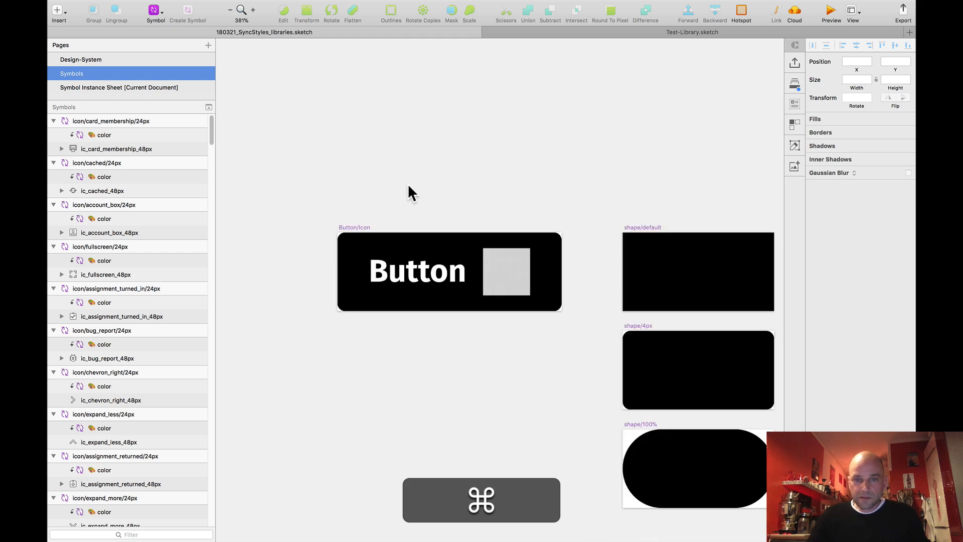
scroll(407, 183, "down", 3)
left_click_drag(403, 189, 361, 135)
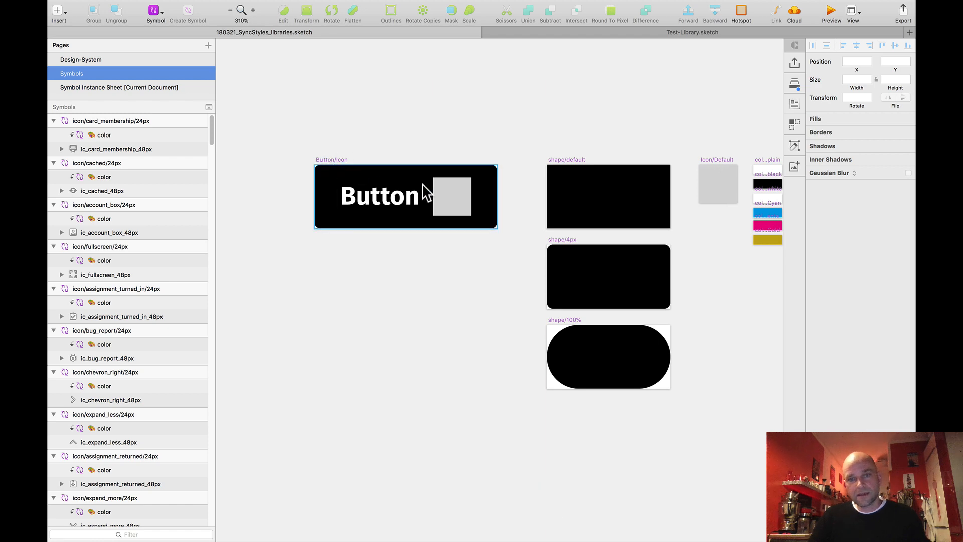
Duplicate the Button/Icon symbol directly below the original, leaving a 24 px gap
left_click(330, 160)
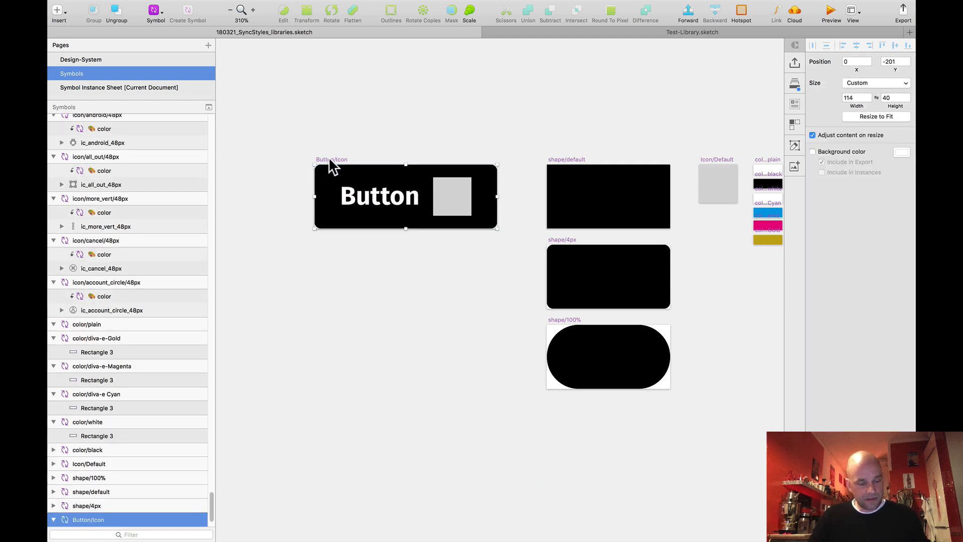
left_click_drag(329, 160, 334, 262)
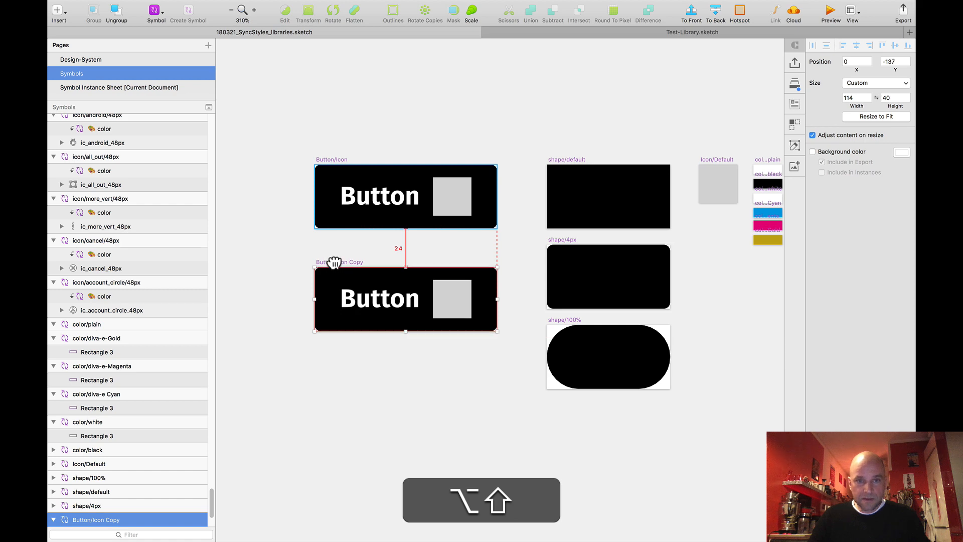
scroll(312, 244, "up", 3)
scroll(317, 244, "up", 3)
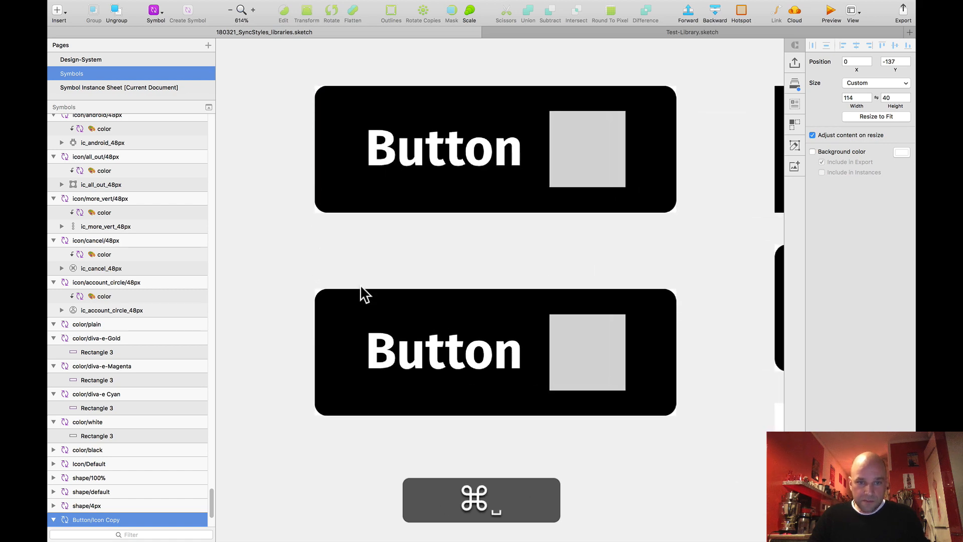
Rename the copied button symbol as Button/default
scroll(104, 459, "down", 5)
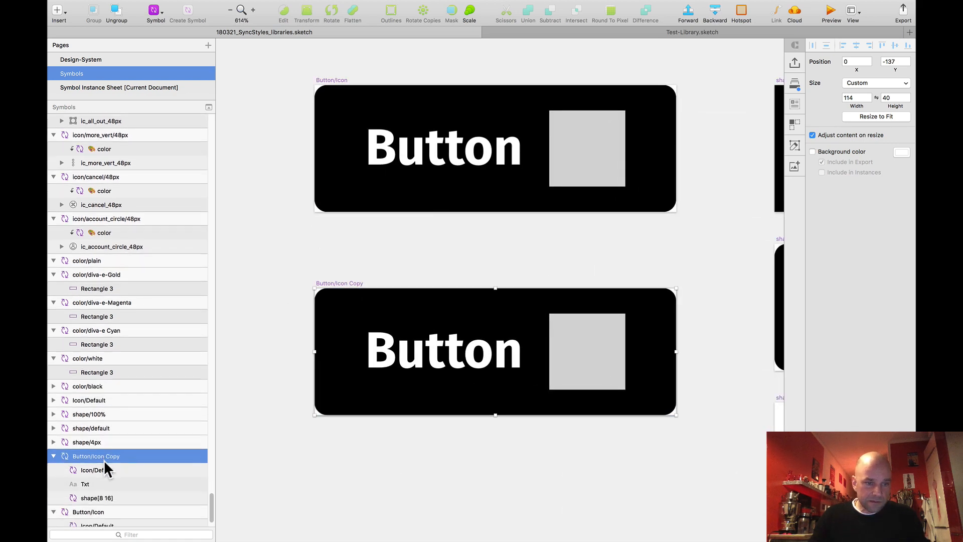
double_click(99, 421)
left_click(96, 422)
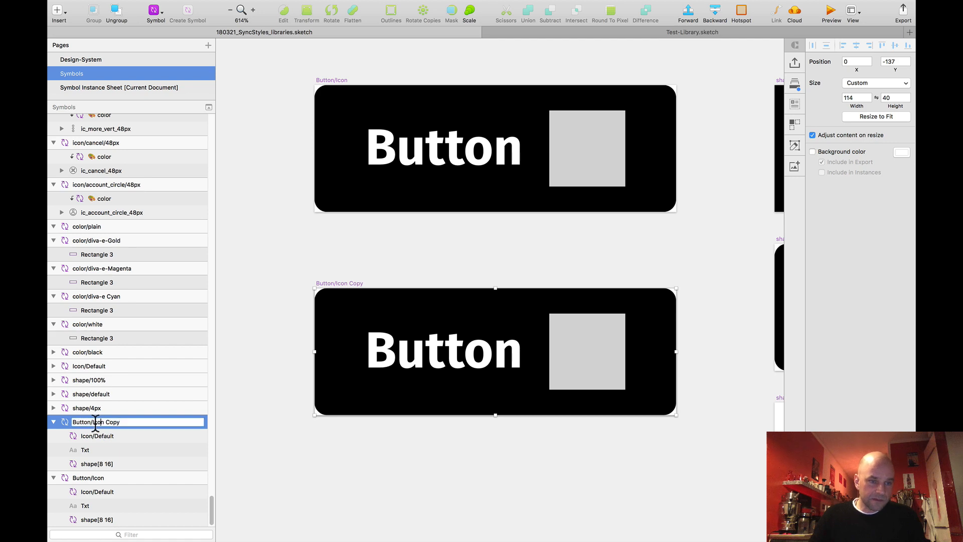
key("BackSpace")
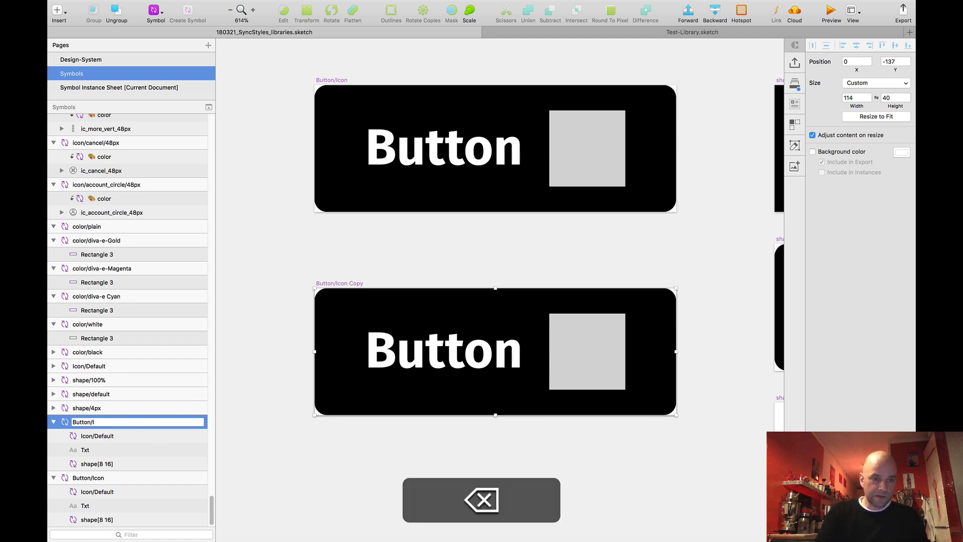
type("De")
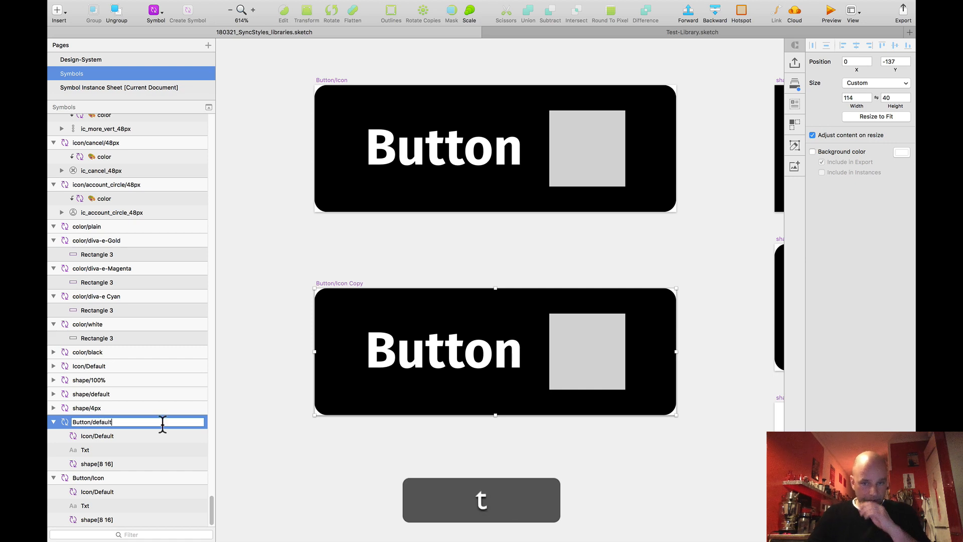
key("Return")
scroll(374, 250, "down", 2)
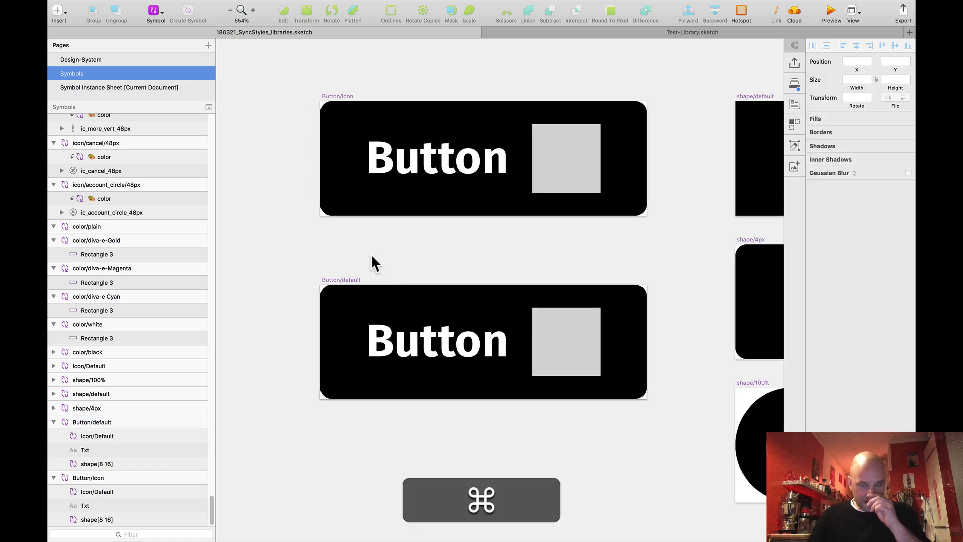
Examine both button symbols, and inspect the background shape and text layers inside Button/default
scroll(368, 253, "down", 5)
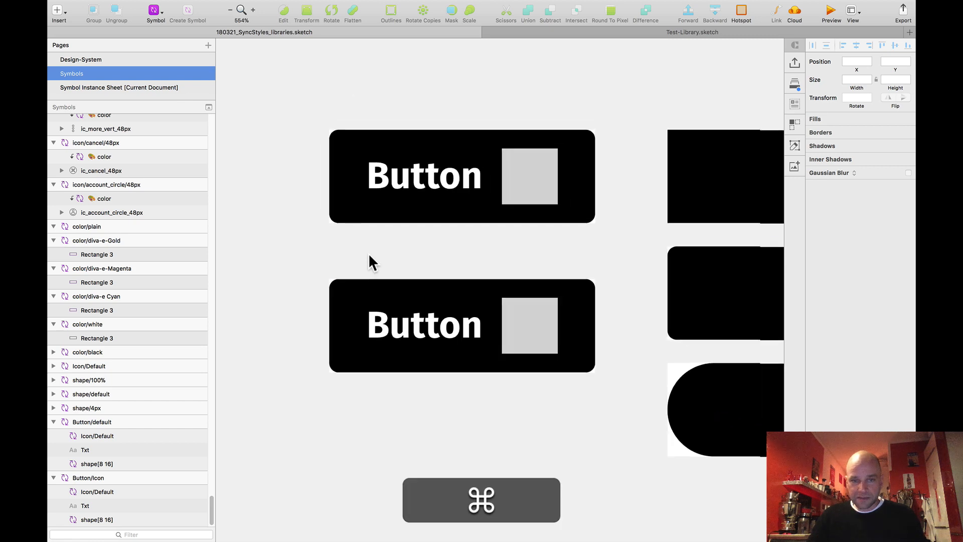
left_click_drag(444, 395, 442, 362)
scroll(442, 356, "up", 3)
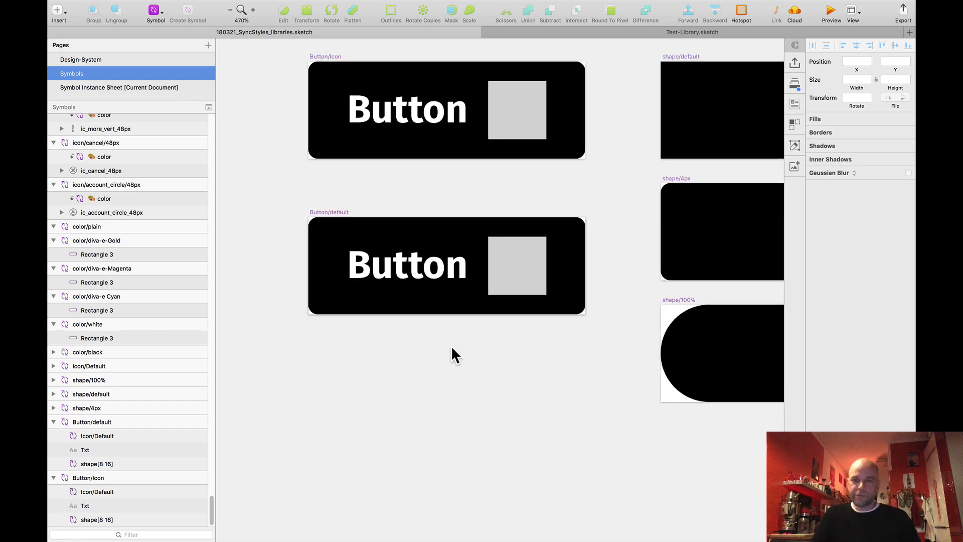
scroll(441, 316, "down", 2)
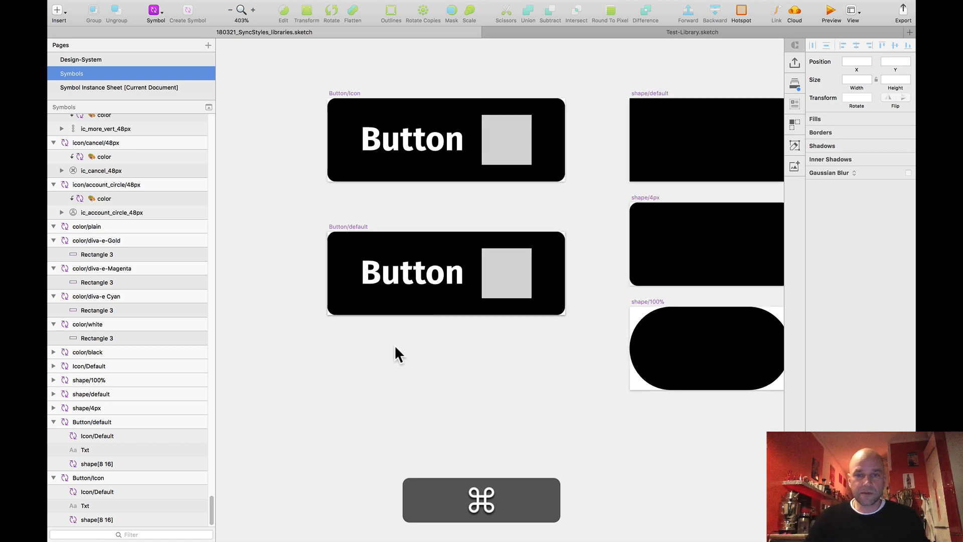
scroll(398, 339, "down", 2)
scroll(420, 337, "up", 1)
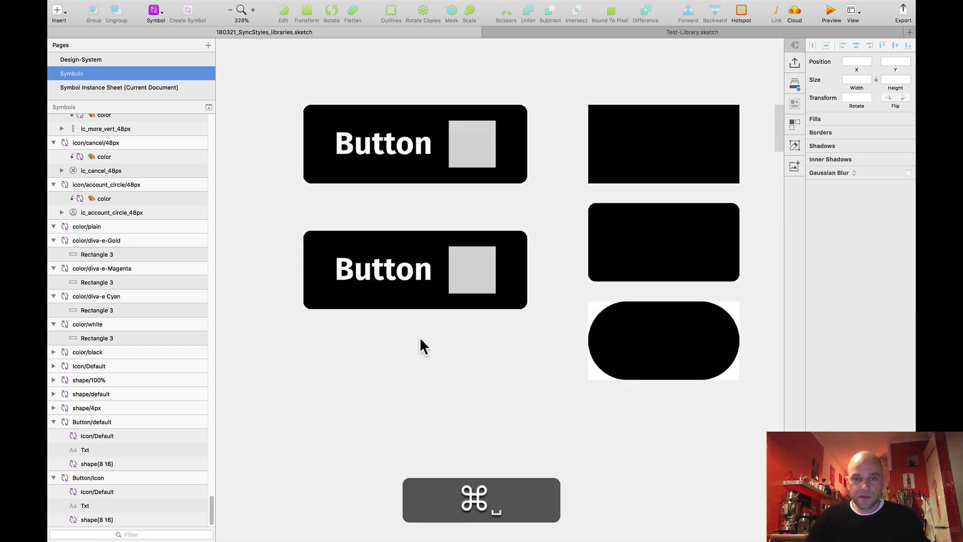
scroll(419, 346, "up", 1)
left_click(370, 241, "super")
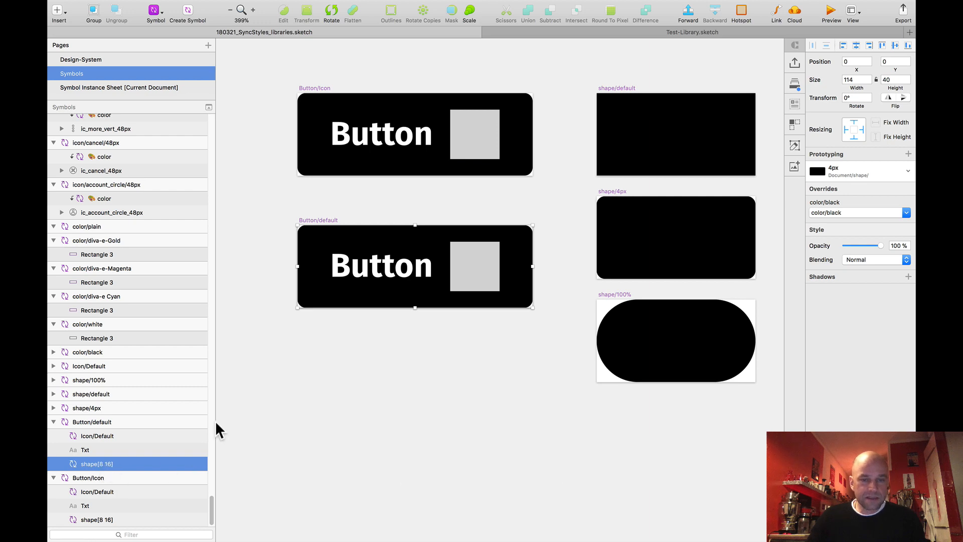
left_click(384, 186)
left_click(385, 264, "alt")
left_click(391, 201)
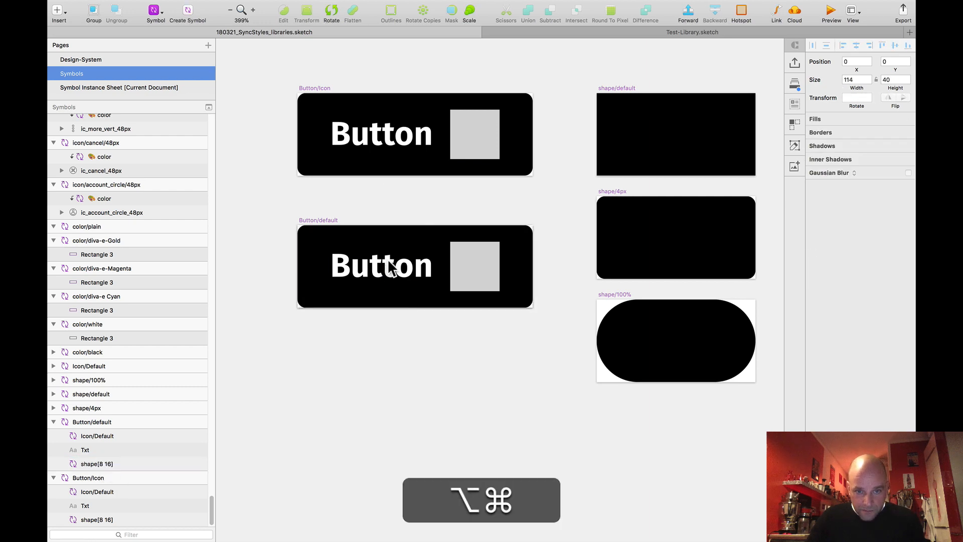
left_click(393, 271, "super")
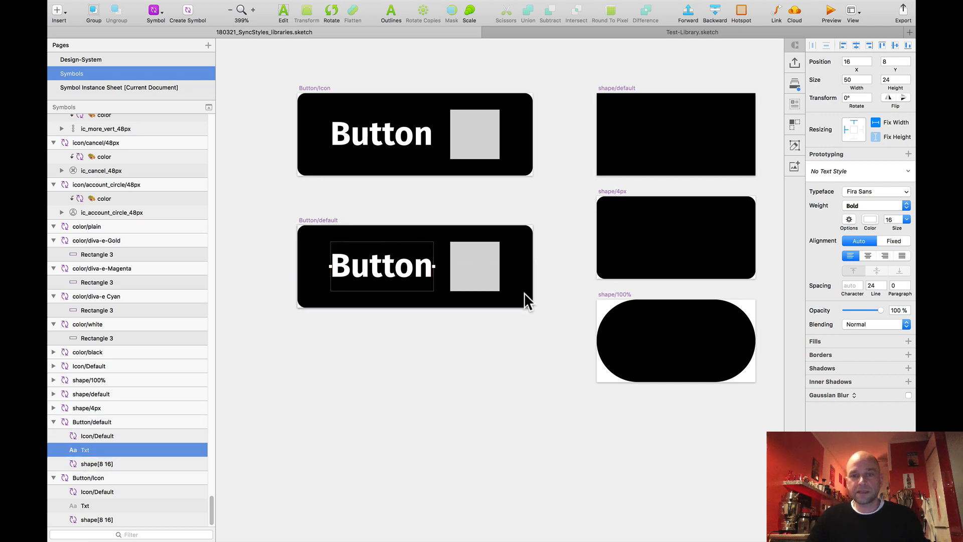
left_click(396, 292, "alt")
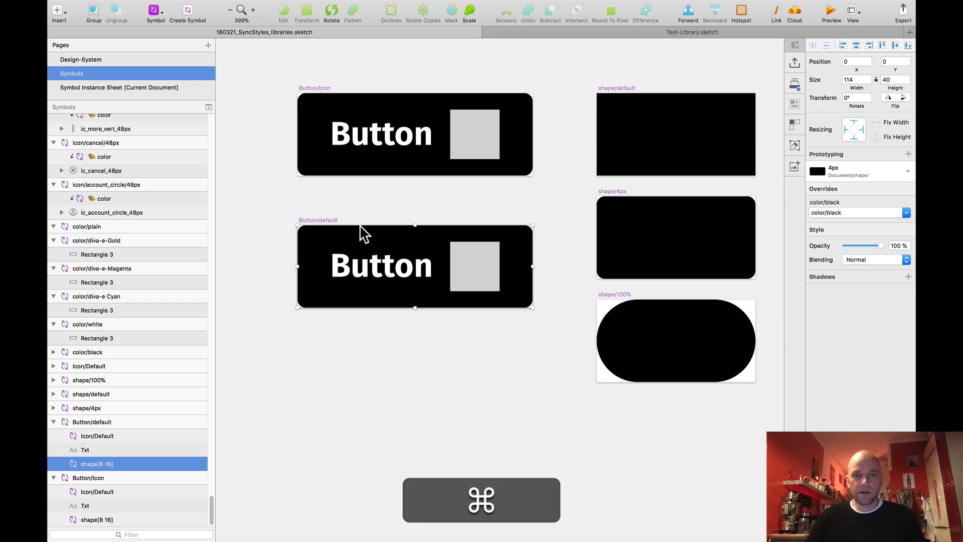
scroll(361, 232, "up", 2)
left_click(380, 206)
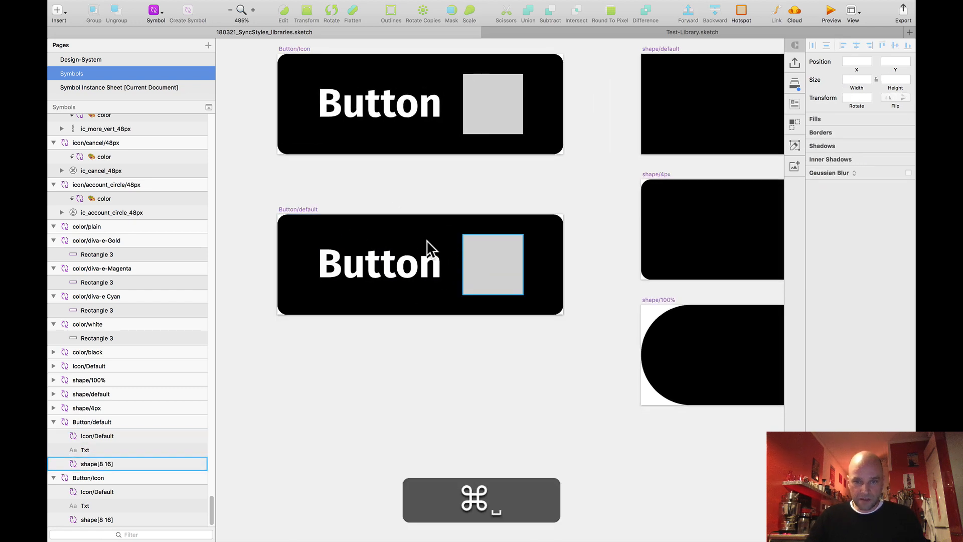
scroll(401, 206, "down", 3)
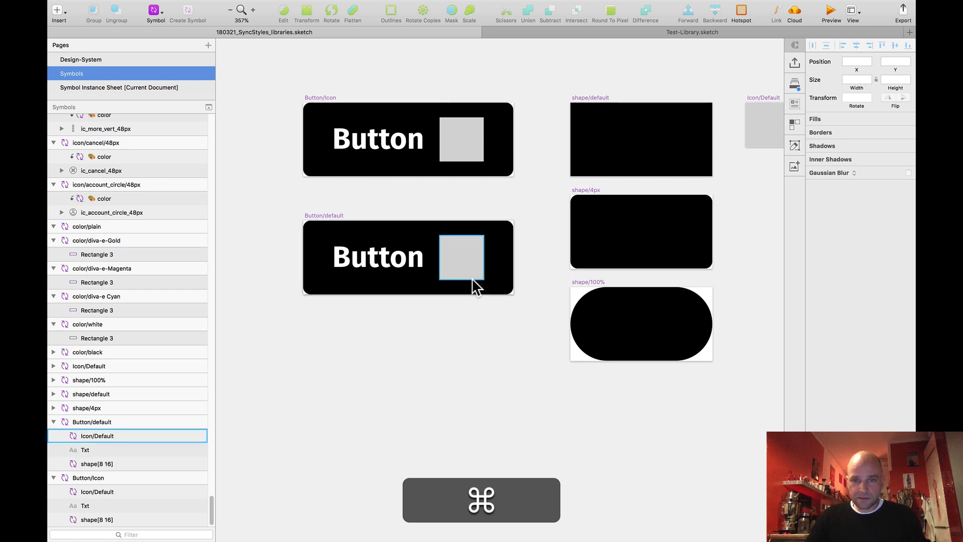
Delete the grey icon placeholder from the Button/default symbol
left_click(449, 275, "super")
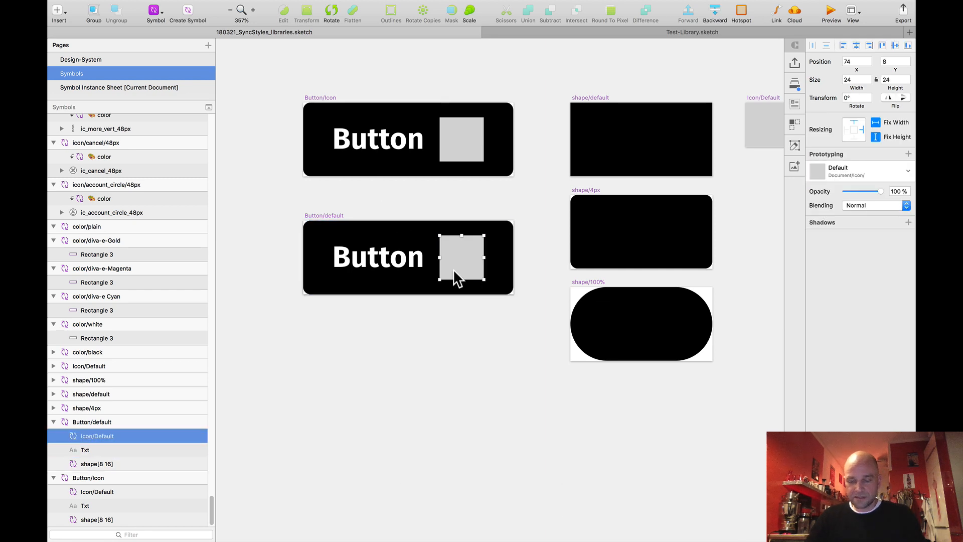
key("BackSpace")
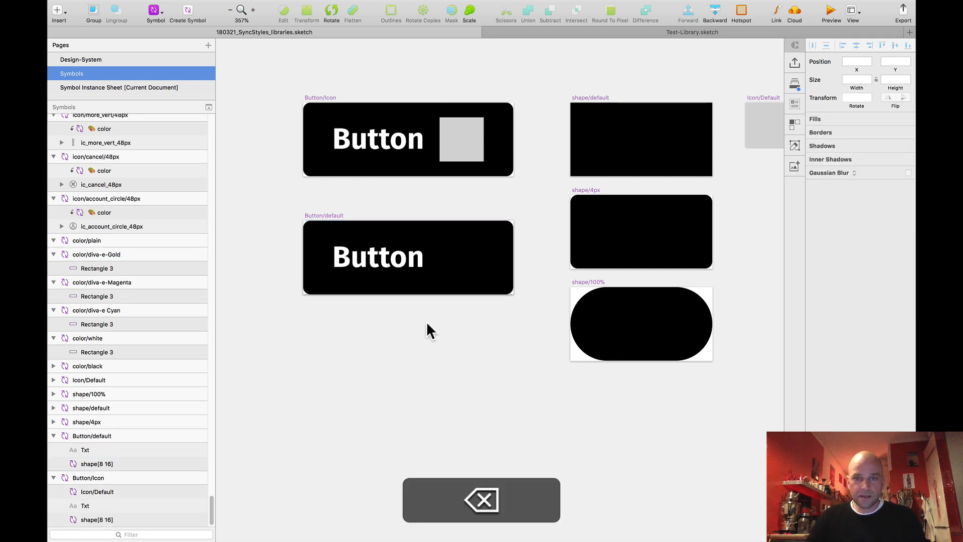
left_click(394, 261, "super")
left_click(408, 305)
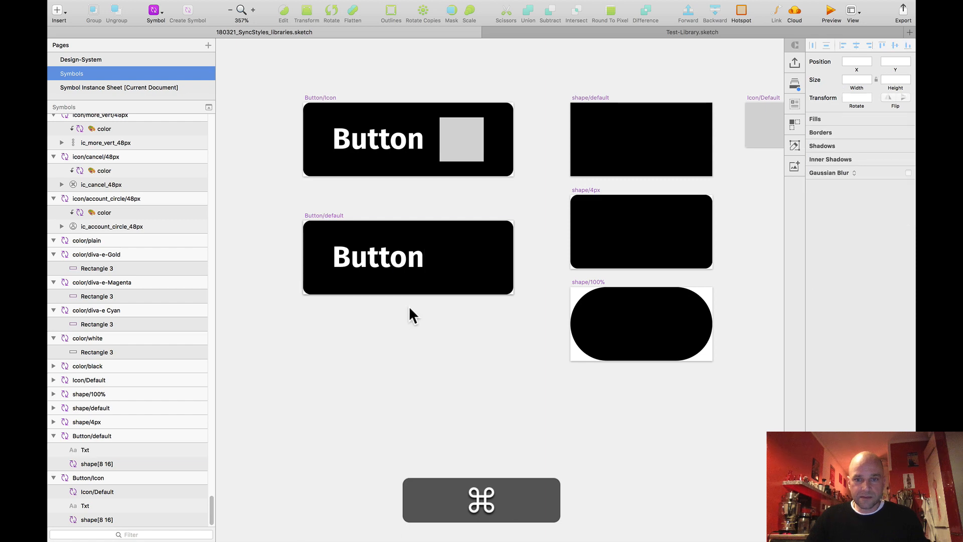
Refit the background shape of Button/default to its text layer using the shape's 8 and 16 padding
left_click(323, 216)
scroll(342, 210, "down", 3)
left_click_drag(366, 301, 400, 318)
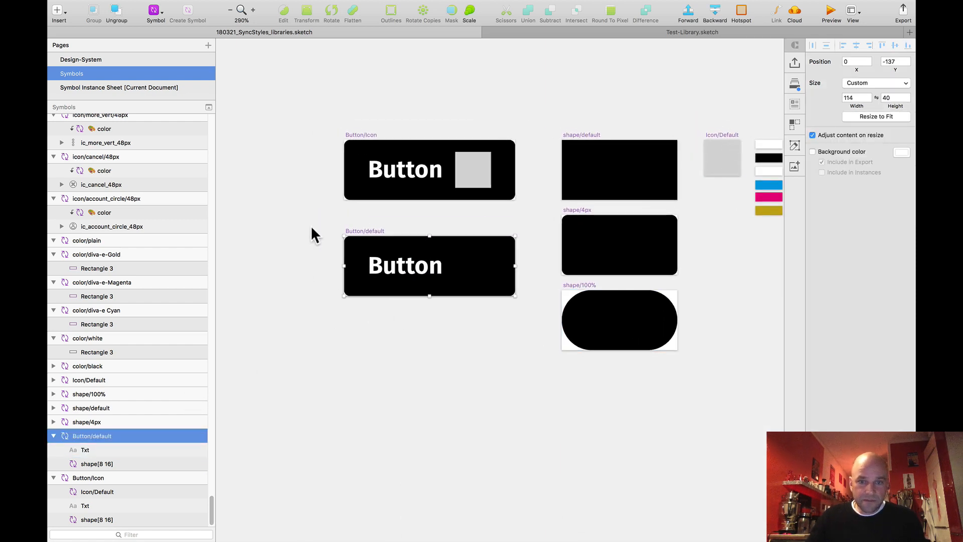
left_click(347, 222)
scroll(376, 225, "up", 2)
left_click(397, 280, "super")
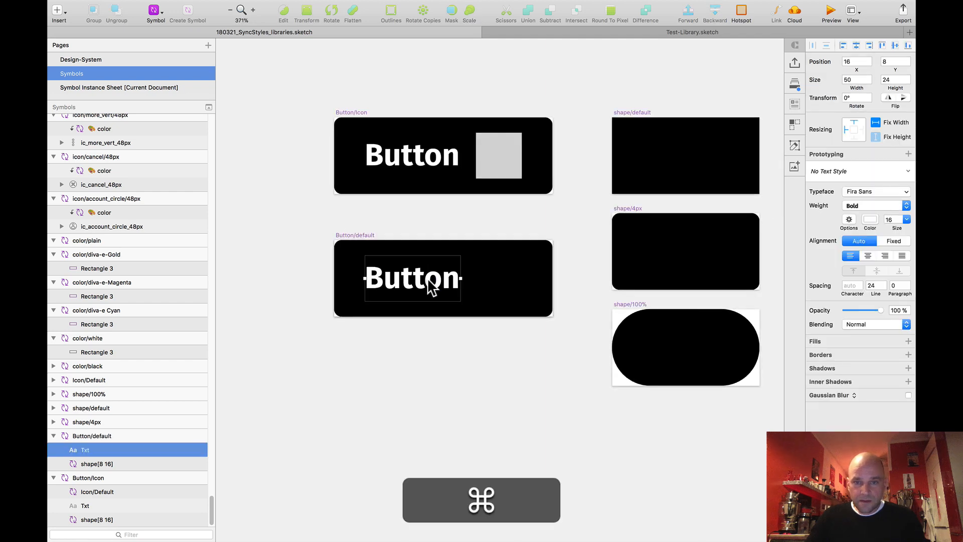
left_click(516, 286, "super")
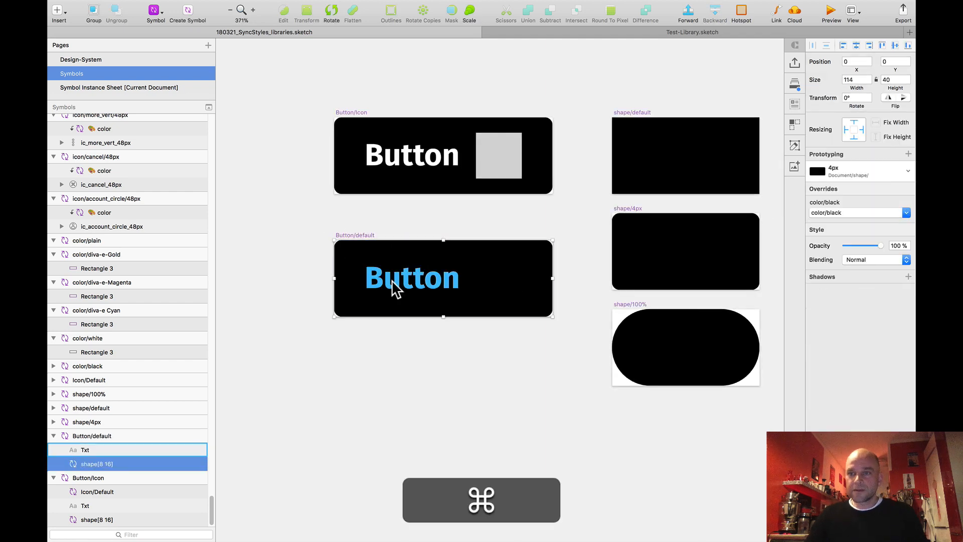
scroll(430, 301, "down", 2)
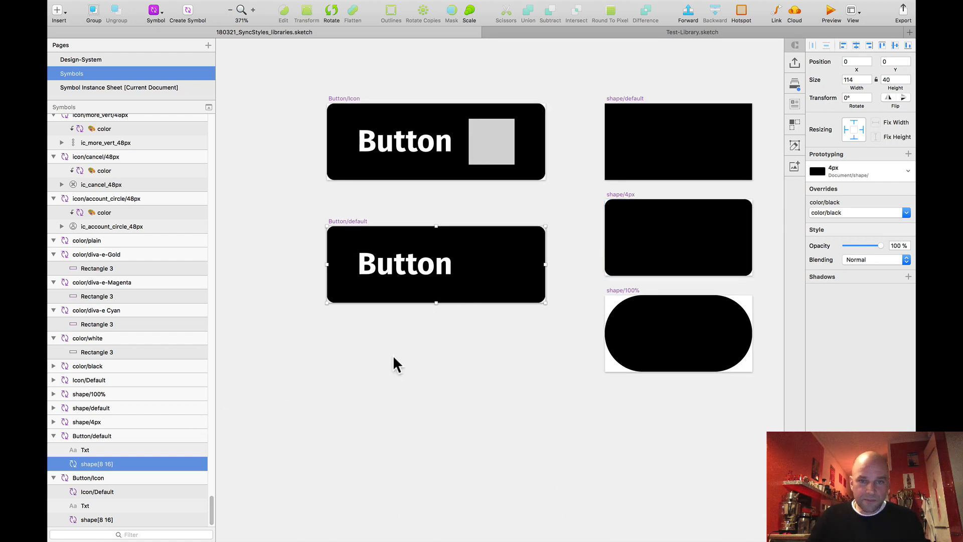
left_click(388, 275, "super")
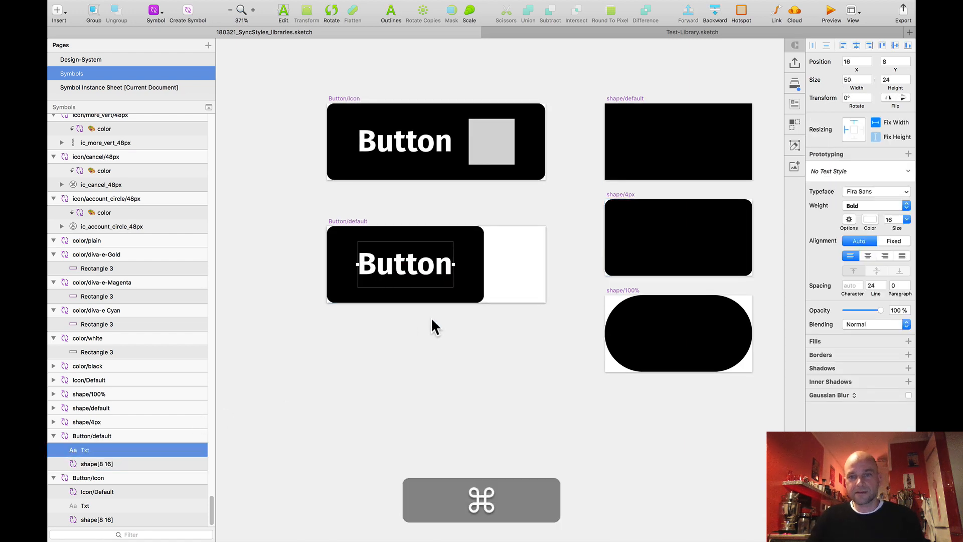
Resize the Button/default symbol artboard to fit its contents
left_click(344, 221)
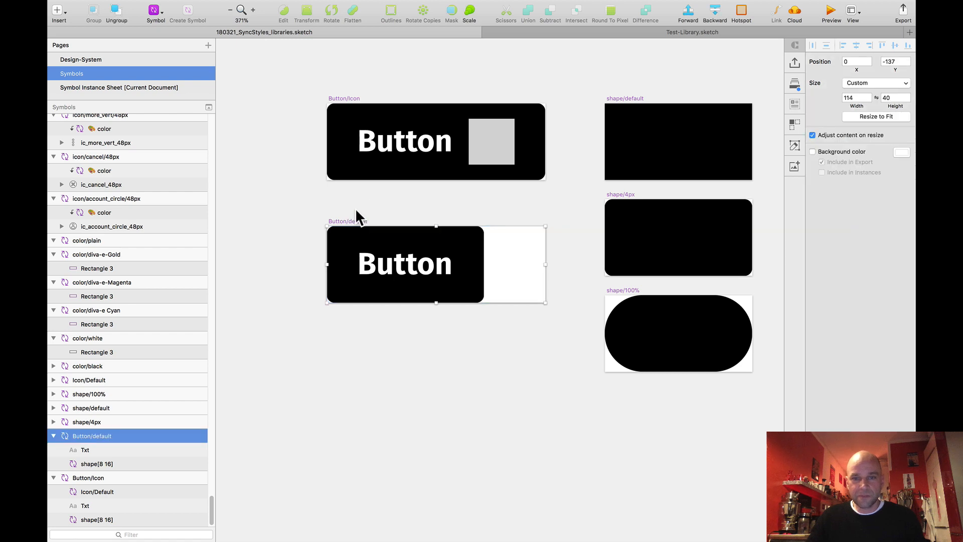
left_click(476, 277, "super")
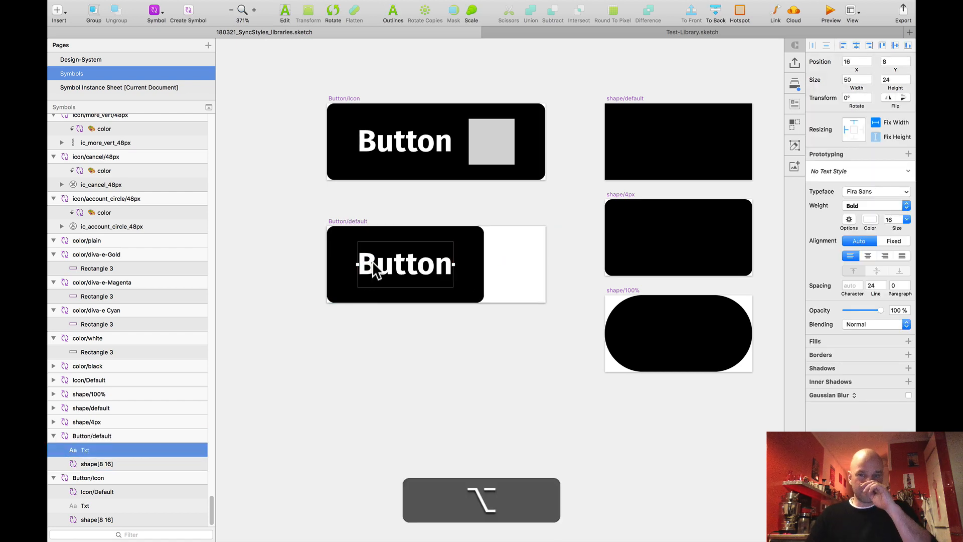
left_click(361, 206)
scroll(434, 181, "down", 3)
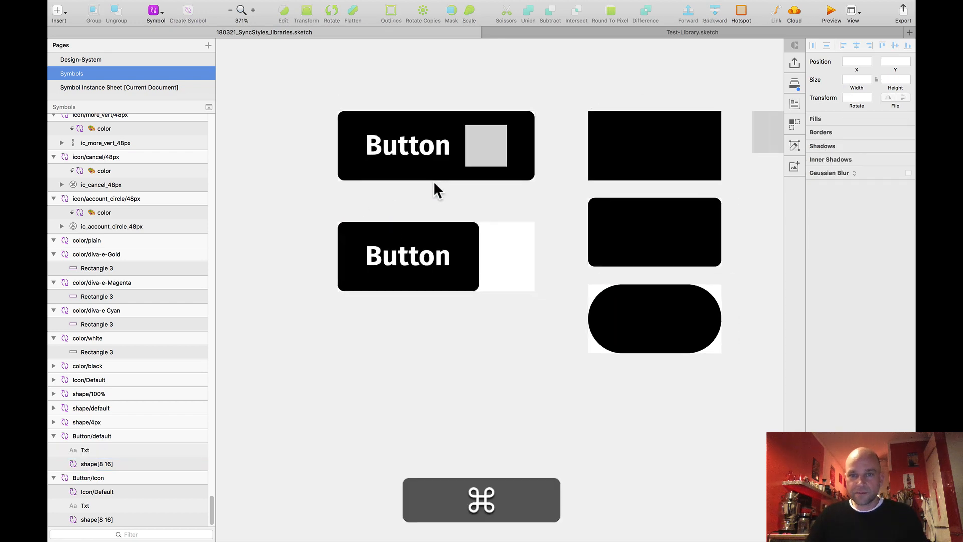
scroll(434, 181, "up", 4)
left_click_drag(435, 203, 425, 202)
left_click(335, 222)
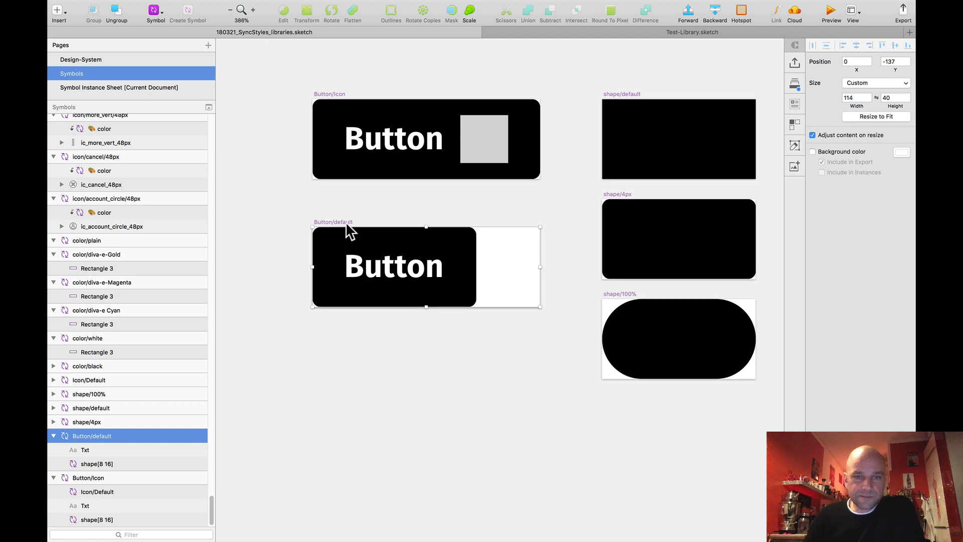
left_click(862, 115)
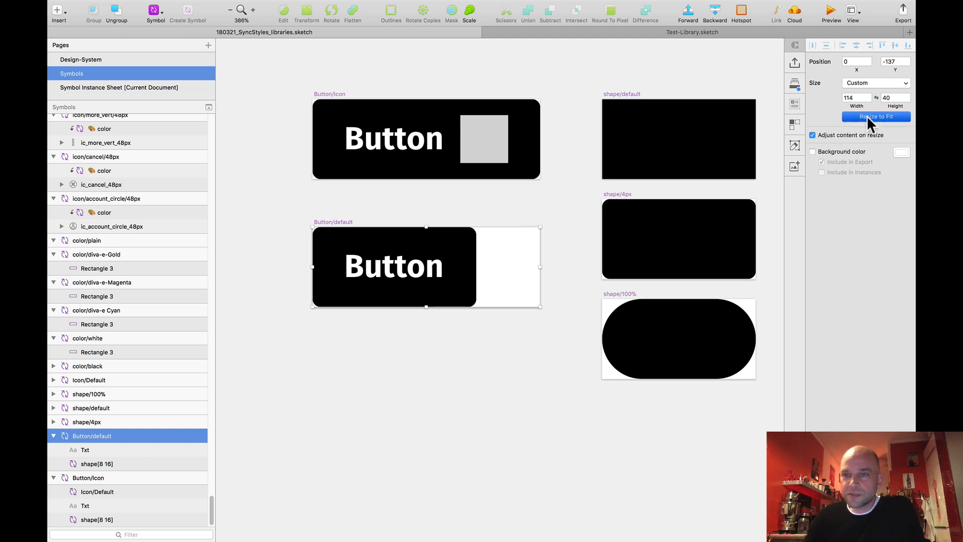
scroll(507, 278, "down", 2)
left_click_drag(306, 203, 339, 221)
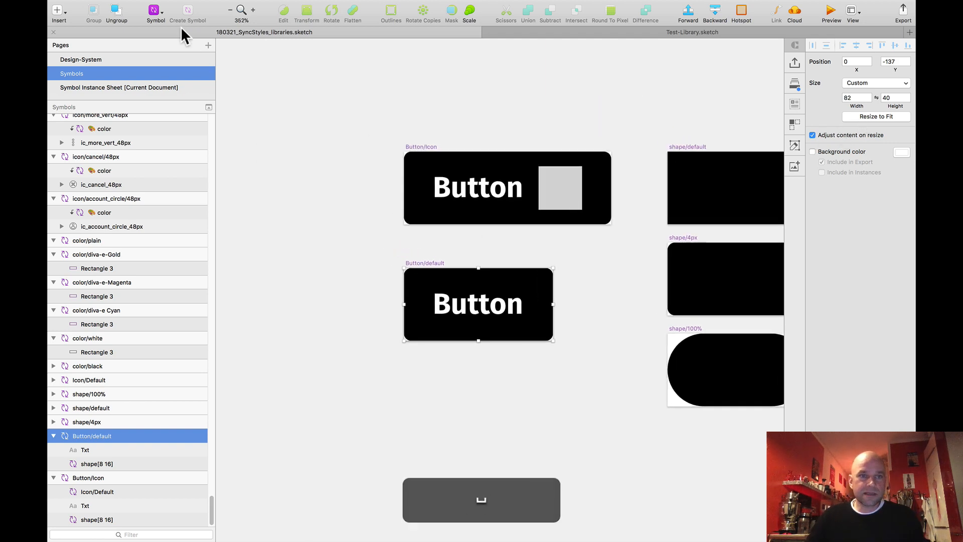
Insert a Button/default symbol instance on the empty canvas below the button symbols
left_click(157, 5)
mouse_move(200, 26)
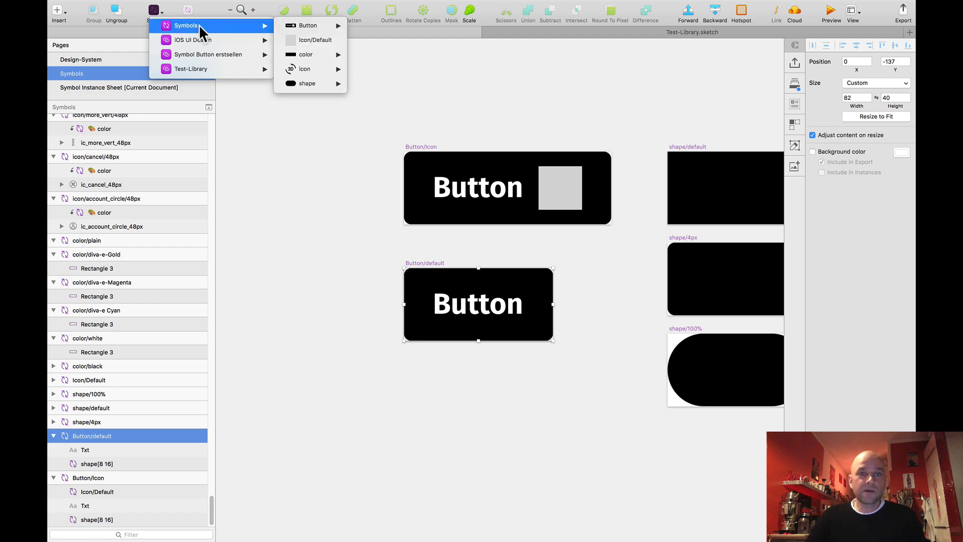
mouse_move(298, 28)
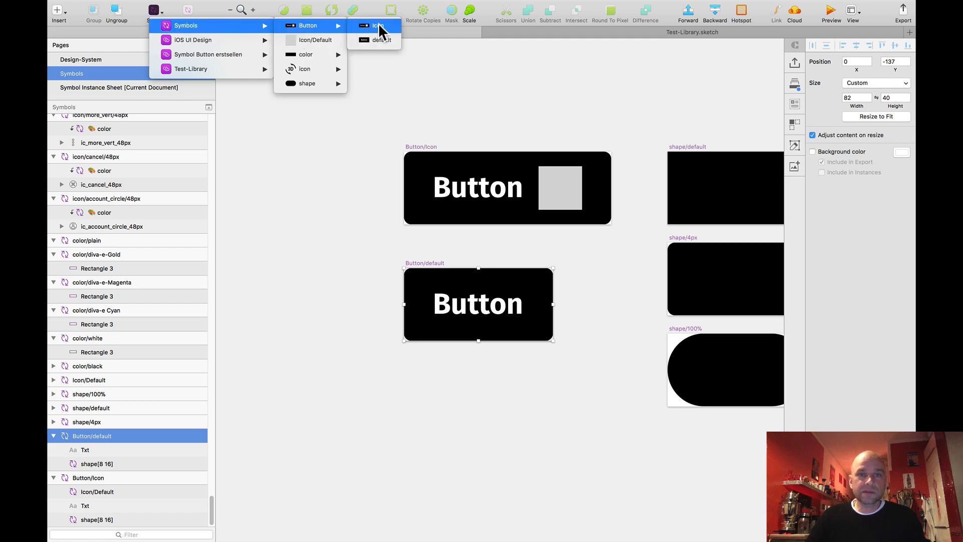
left_click(368, 40)
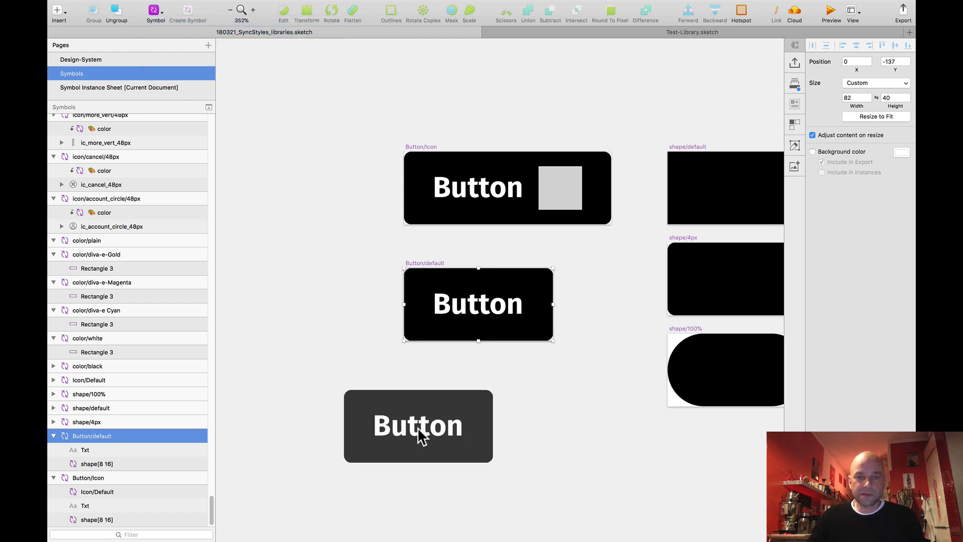
left_click(421, 437)
scroll(480, 387, "down", 3)
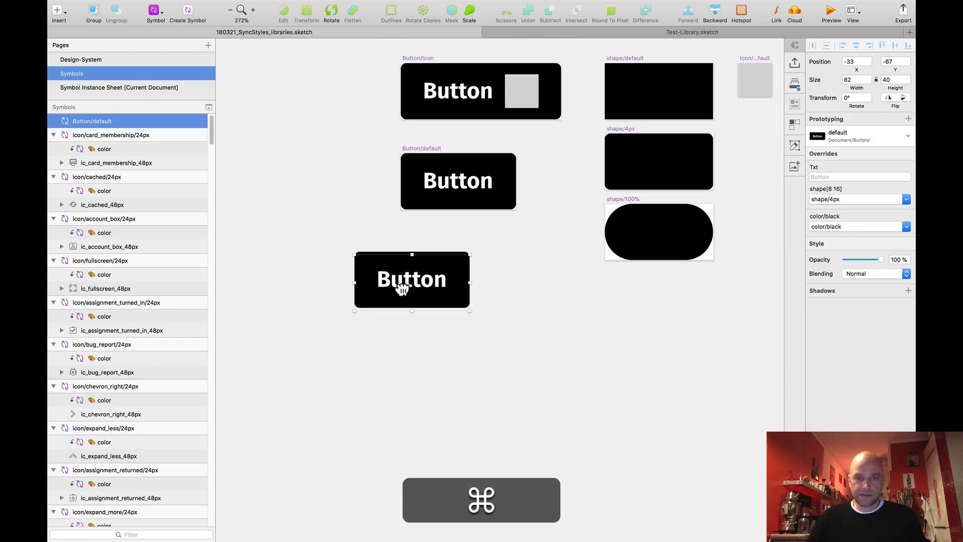
left_click_drag(401, 289, 391, 325)
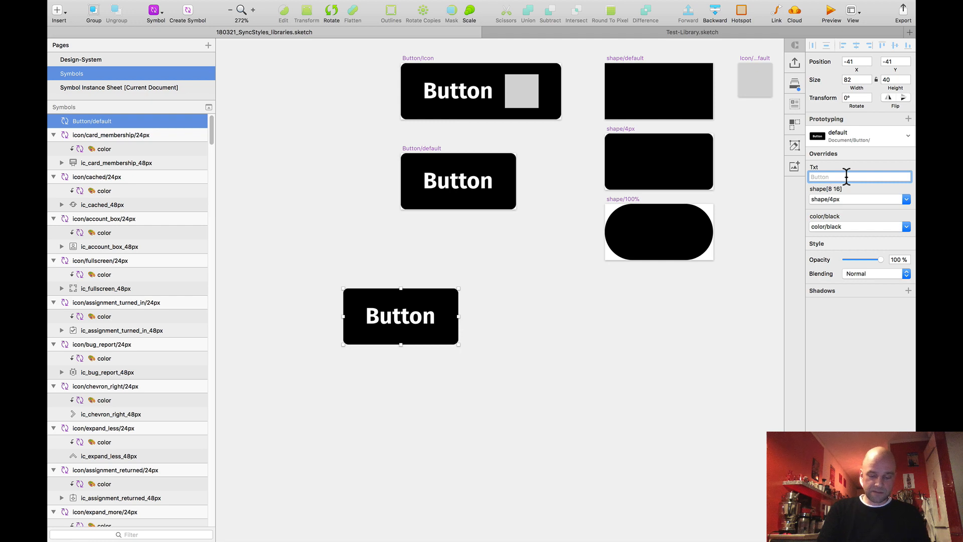
Override the button instance's text with "longer Text"
type("longer Te")
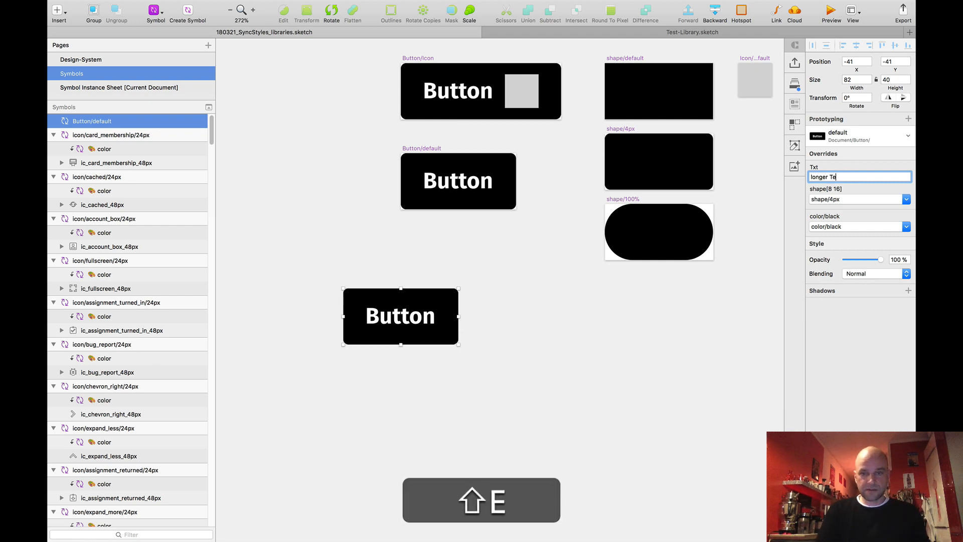
type("st")
key("BackSpace")
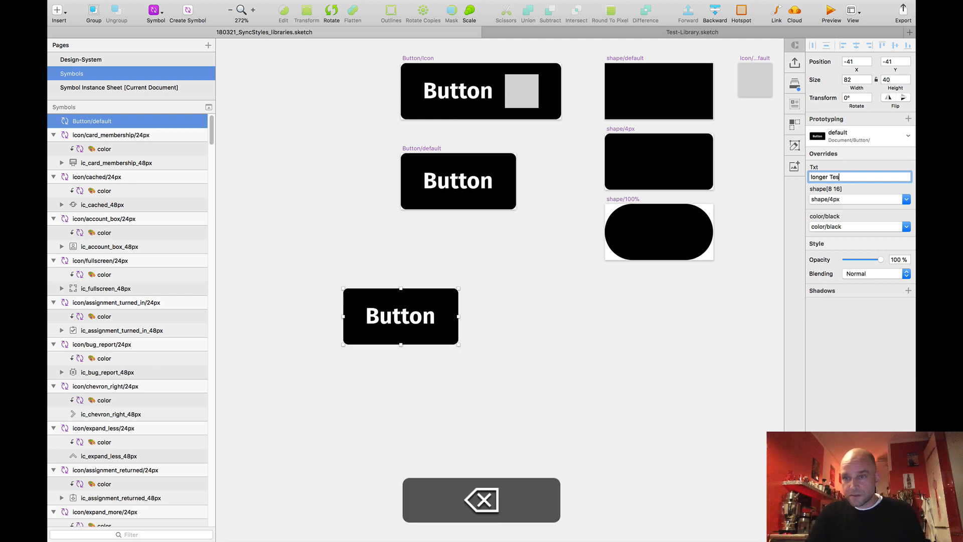
type("xt")
key("Return")
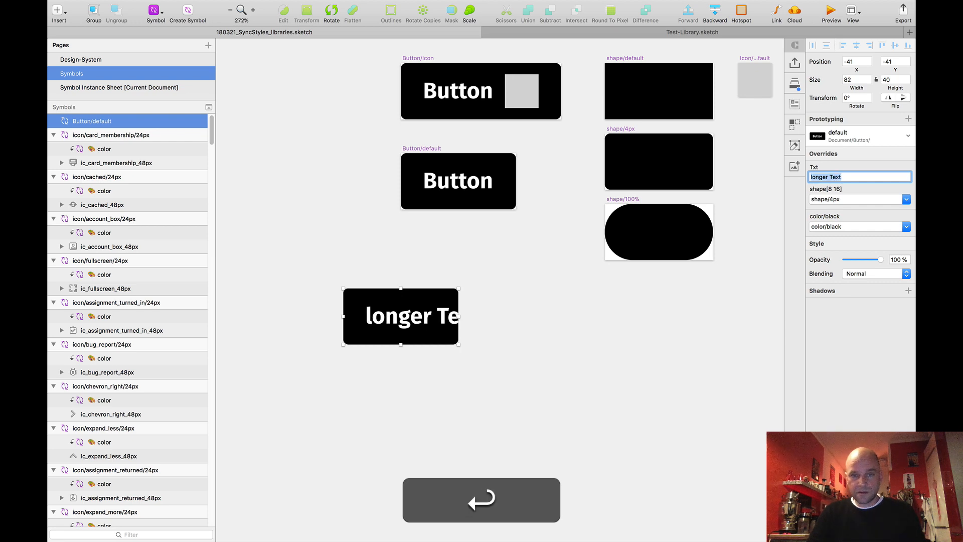
left_click(463, 224)
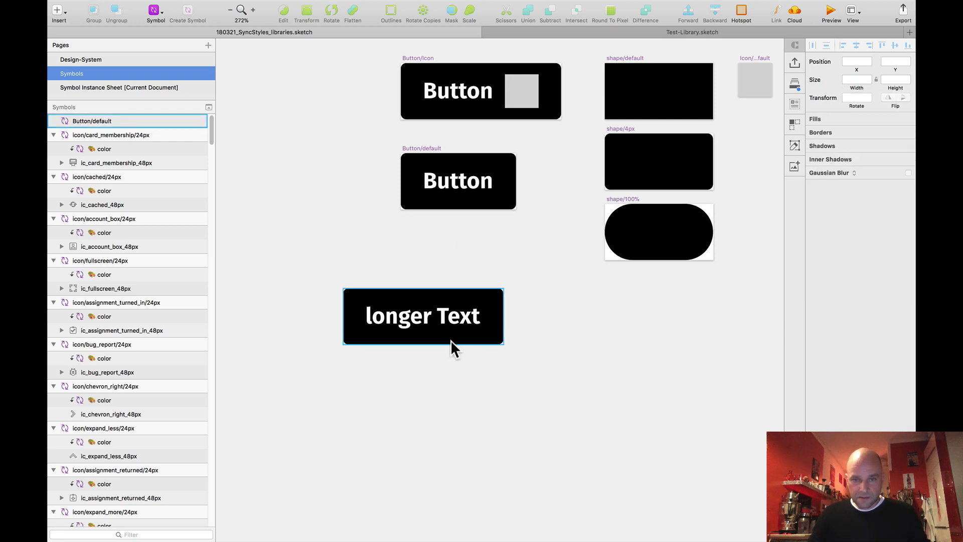
Override the button instance's colour with color/diva-e Cyan
key("super+minus")
left_click(429, 335)
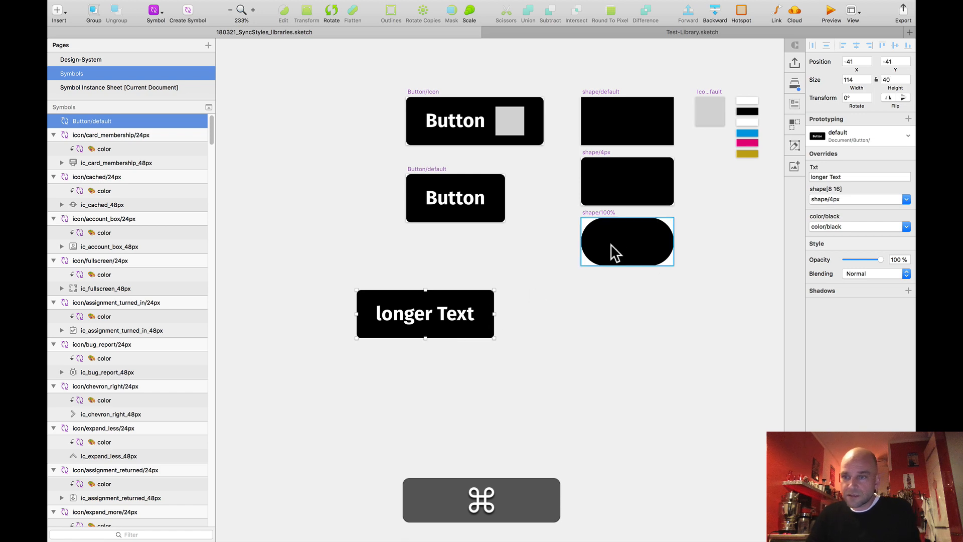
left_click(835, 226)
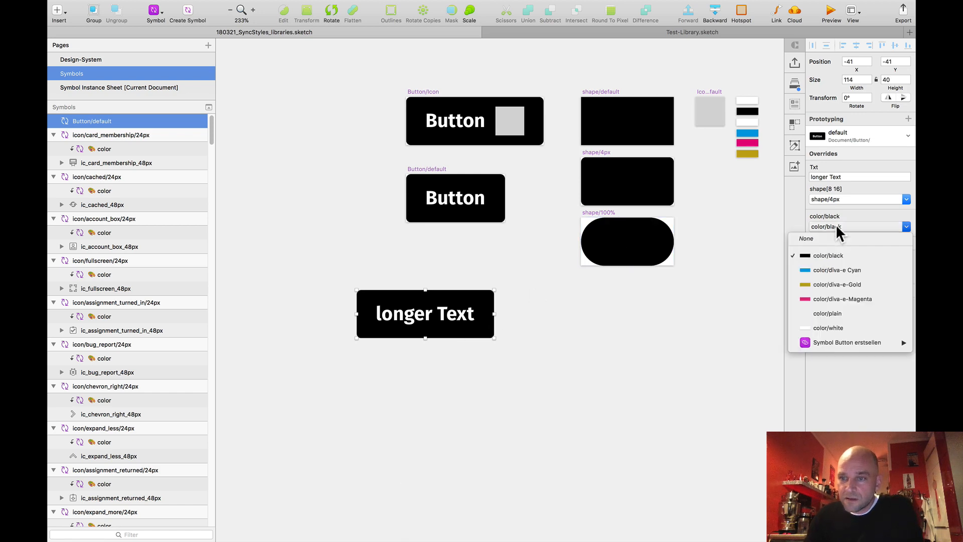
left_click(810, 270)
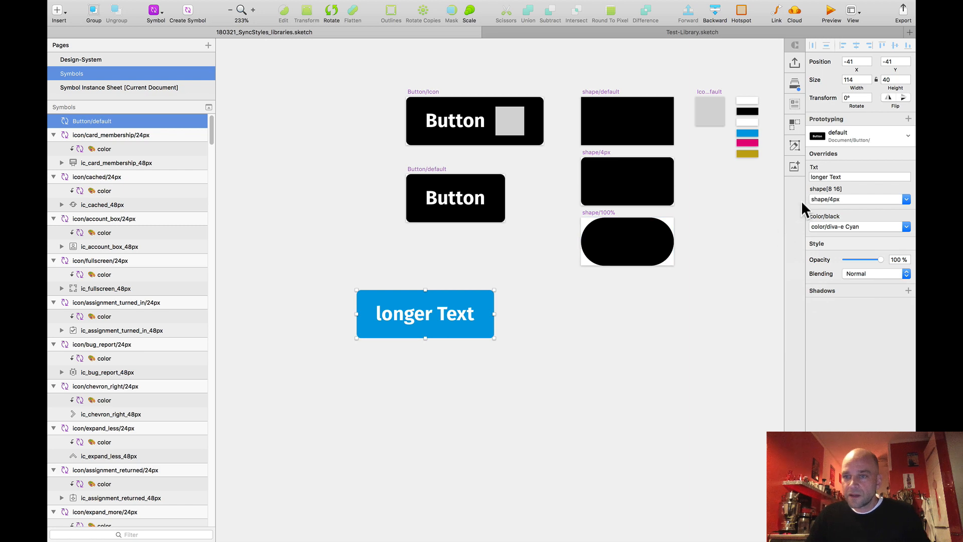
Override the button instance's background shape with shape/100%, and change it to shape/default
left_click(841, 198)
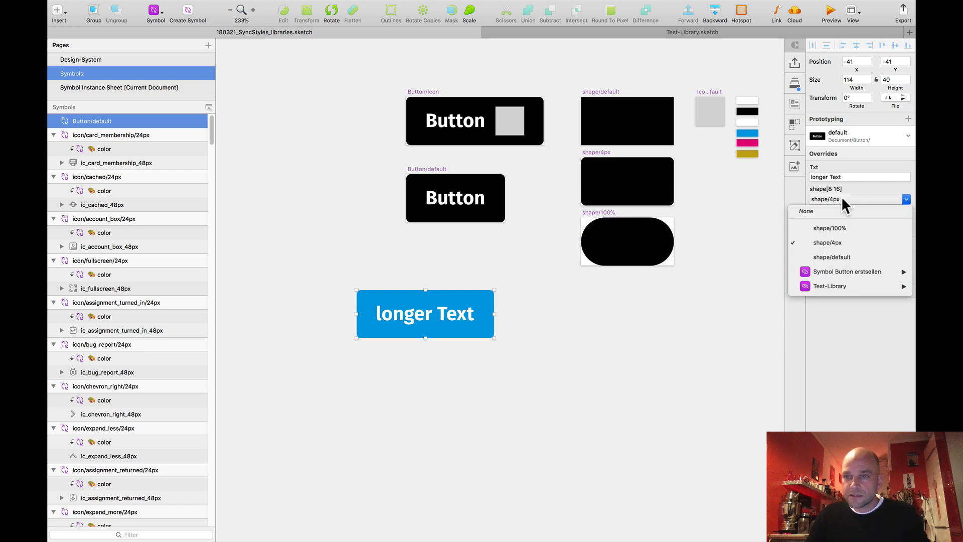
left_click(814, 230)
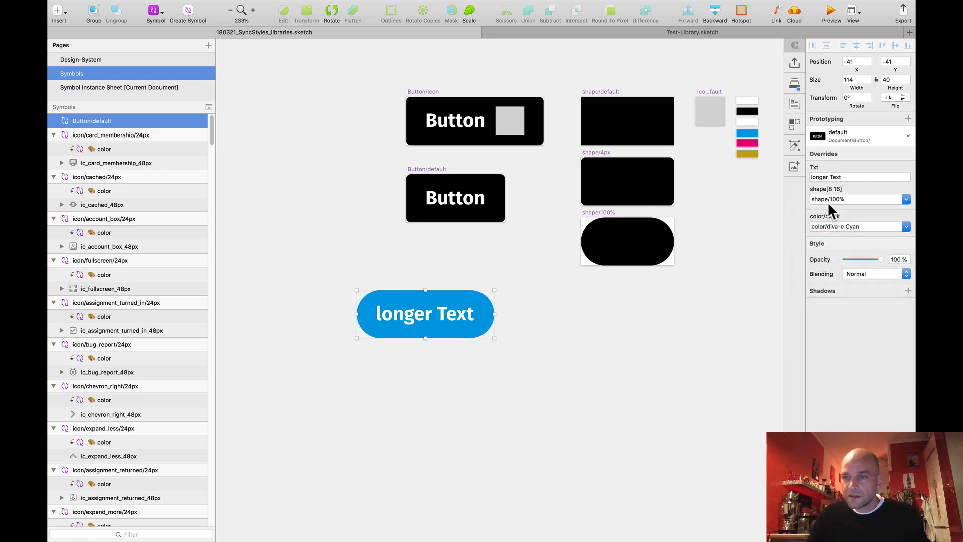
left_click(828, 200)
left_click(808, 258)
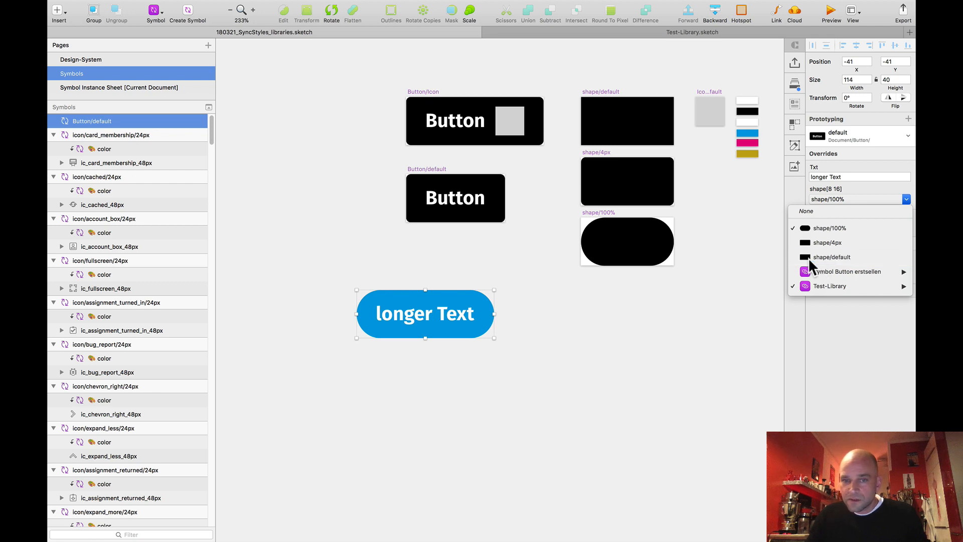
left_click(585, 393)
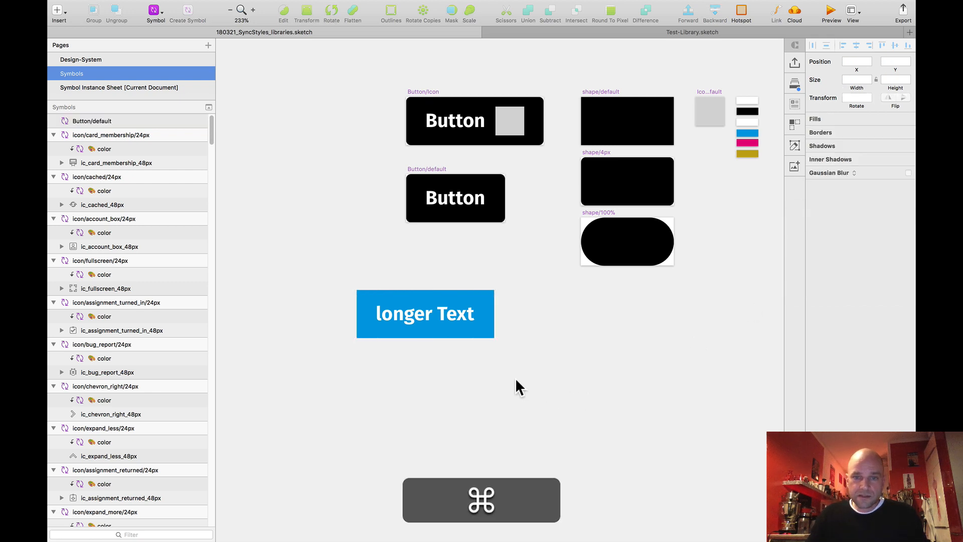
Override the cyan button instance's text with "Buttonfine"
scroll(445, 368, "up", 3)
scroll(441, 351, "down", 4)
left_click(438, 324)
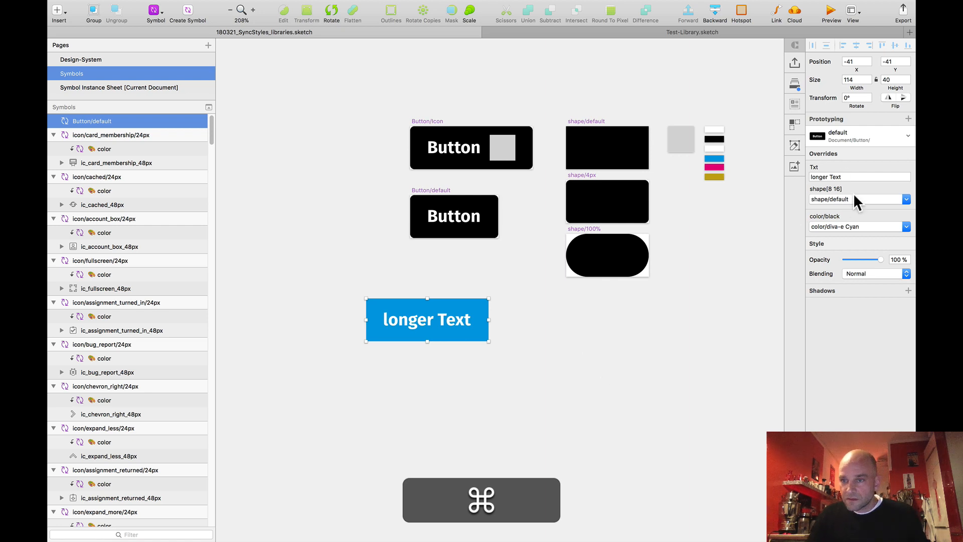
left_click(859, 177)
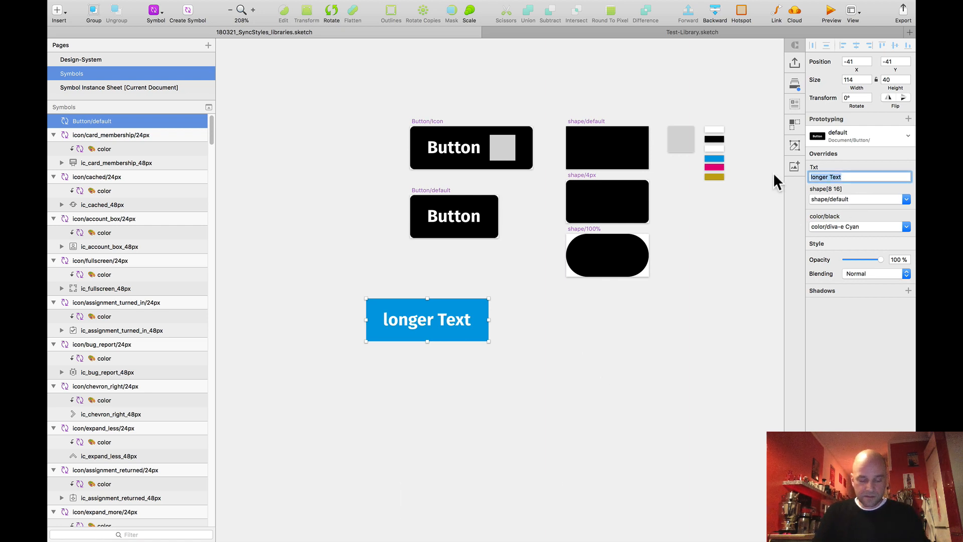
type("Button")
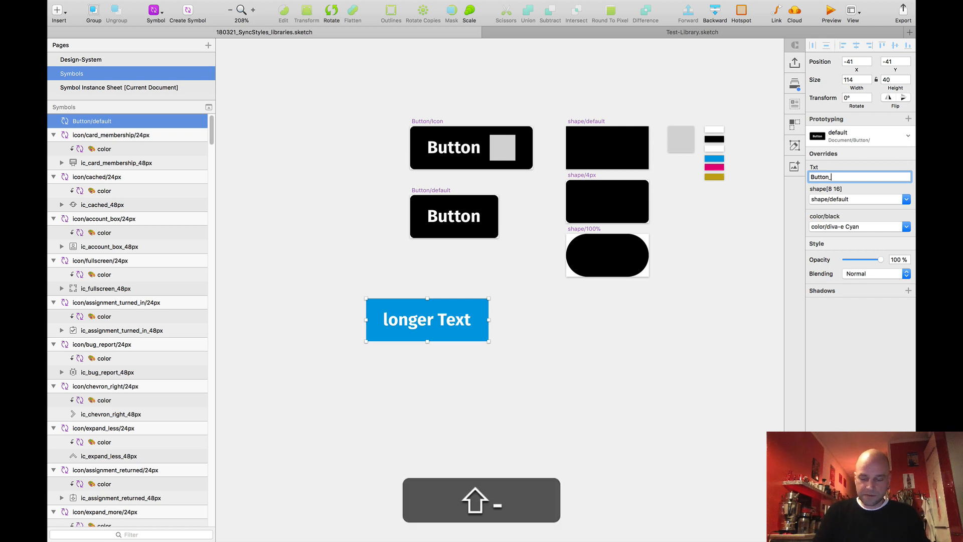
type("fine")
key("Return")
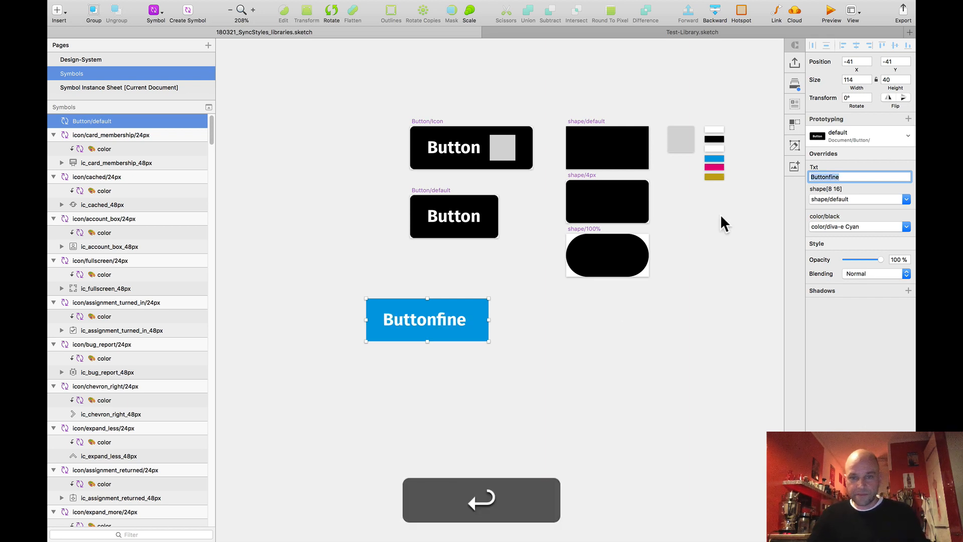
left_click(515, 346)
Delete the cyan test button instance from the canvas
left_click(424, 337, "super")
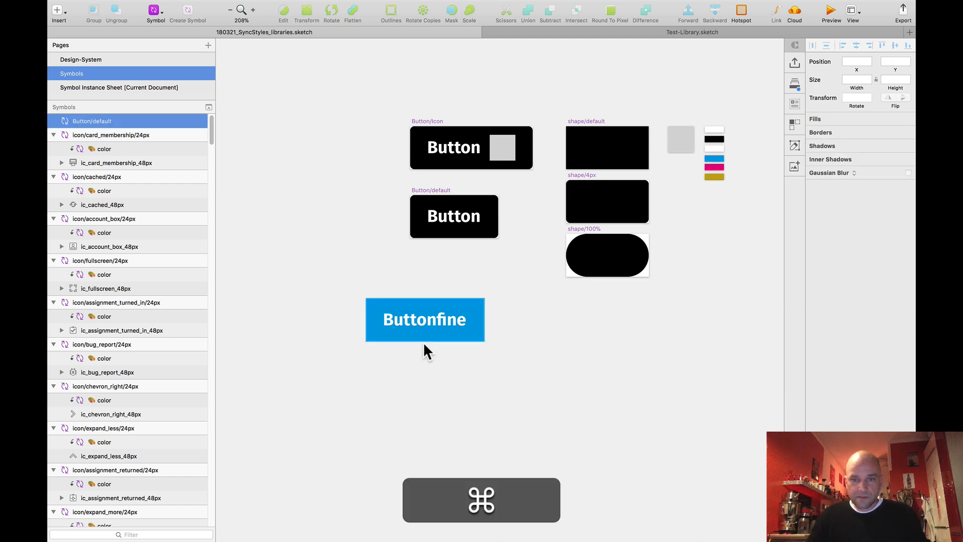
key("super+BackSpace")
Examine the button, shape and colour symbols, including the colour layer nested inside shape/default
scroll(420, 339, "down", 10)
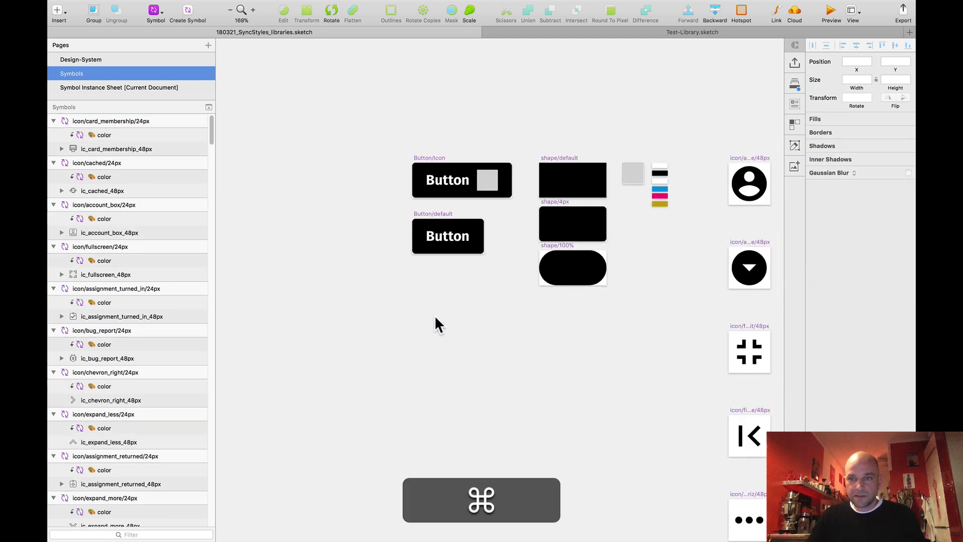
scroll(438, 321, "up", 6)
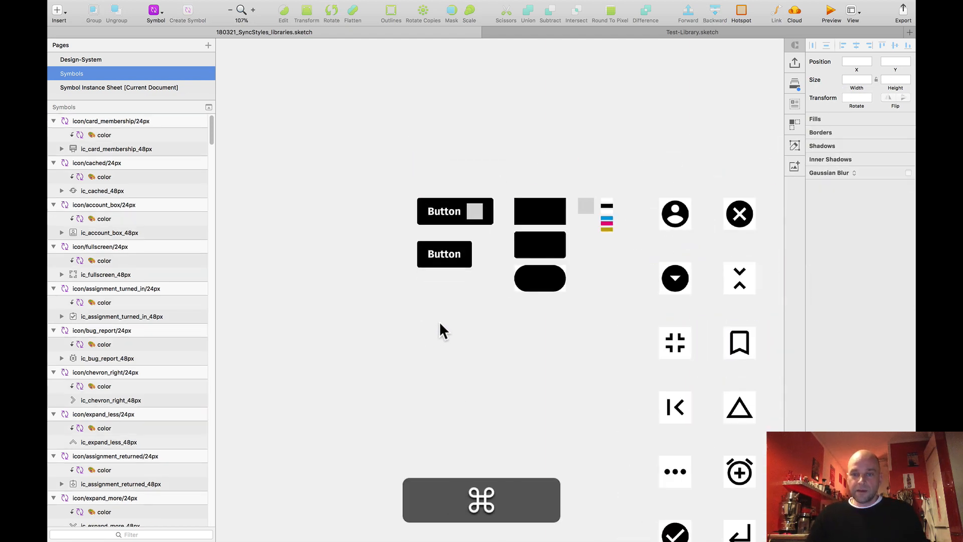
scroll(444, 301, "up", 5)
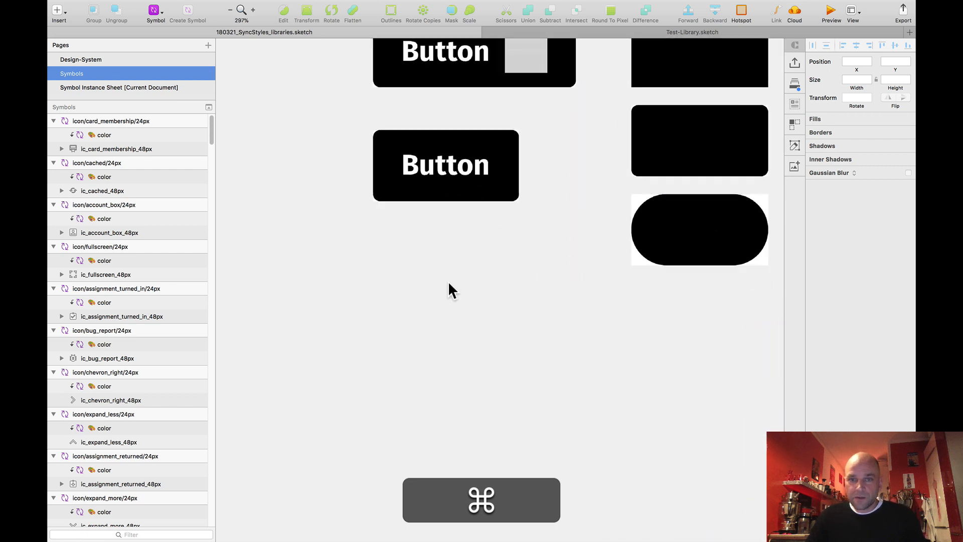
scroll(436, 301, "down", 2)
scroll(314, 151, "down", 5)
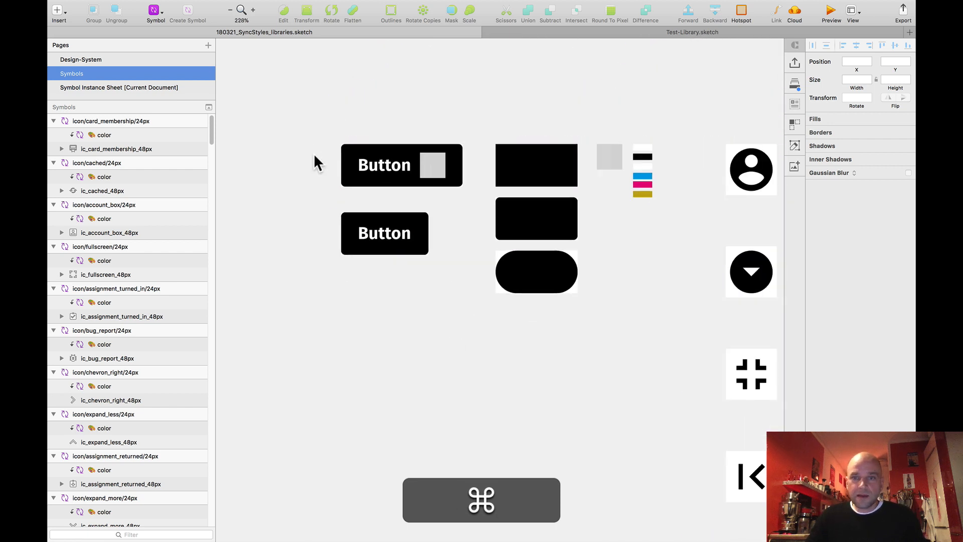
scroll(316, 115, "up", 3)
scroll(545, 119, "right", 5)
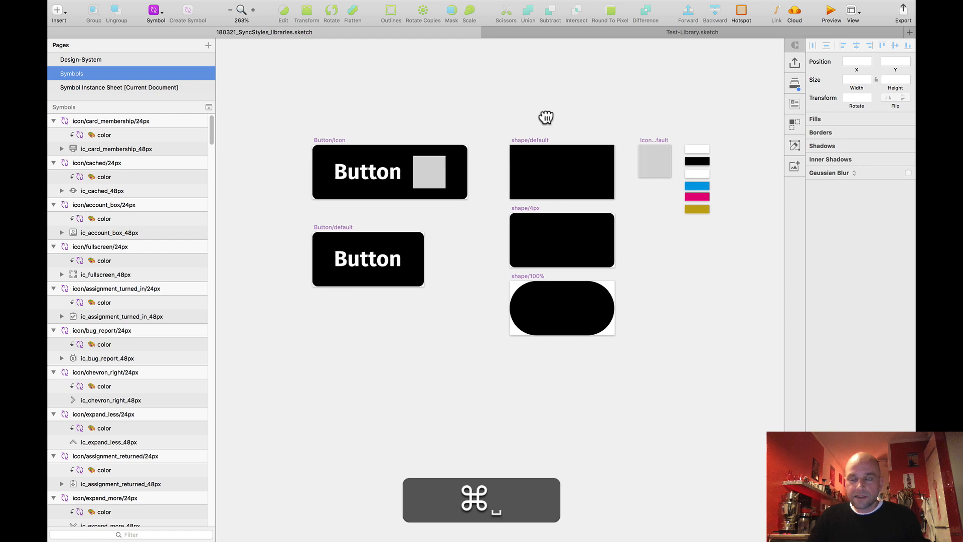
scroll(495, 127, "up", 3)
left_click(477, 194)
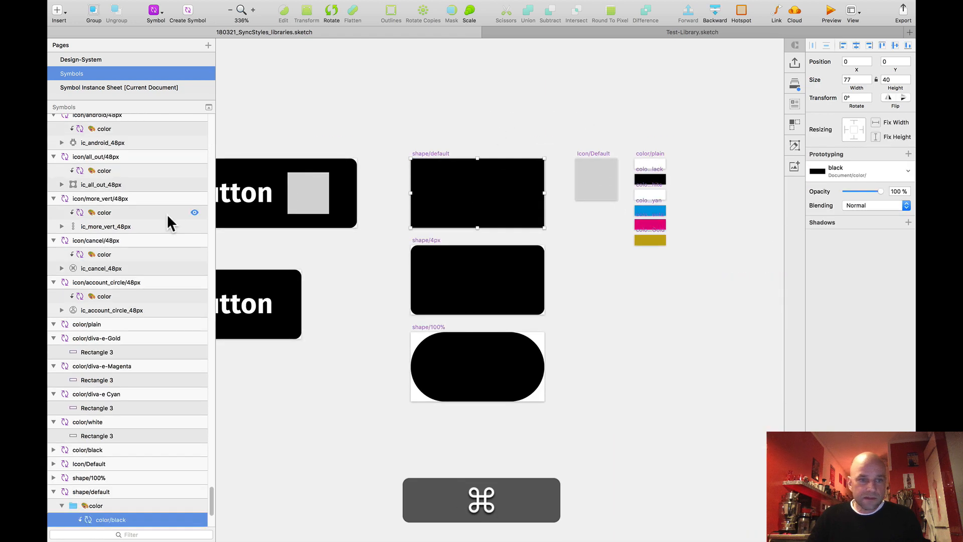
left_click(458, 126)
scroll(458, 126, "down", 3)
scroll(423, 95, "up", 3)
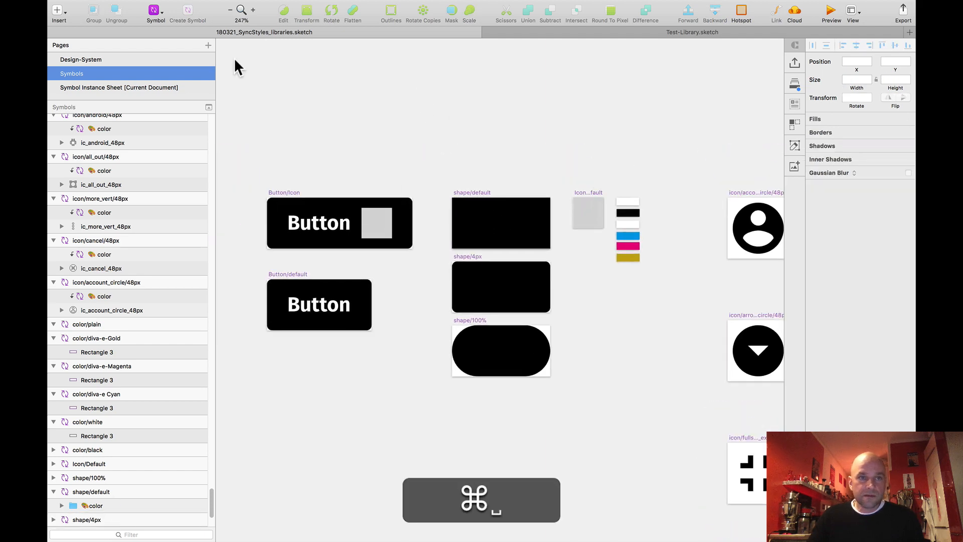
Place a Button/default symbol instance on the empty canvas above the symbols and examine its override names
left_click(158, 14)
mouse_move(185, 23)
mouse_move(336, 26)
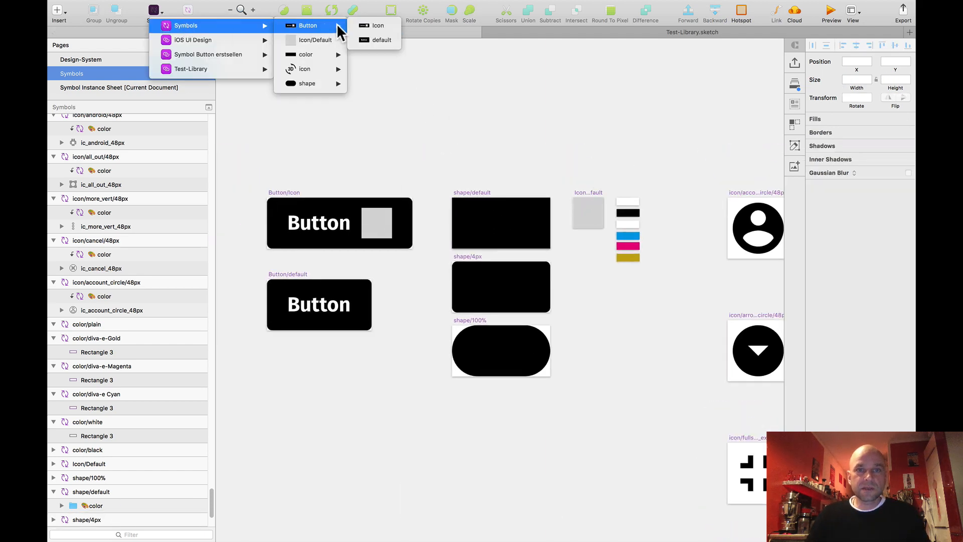
left_click(374, 40)
left_click(453, 112)
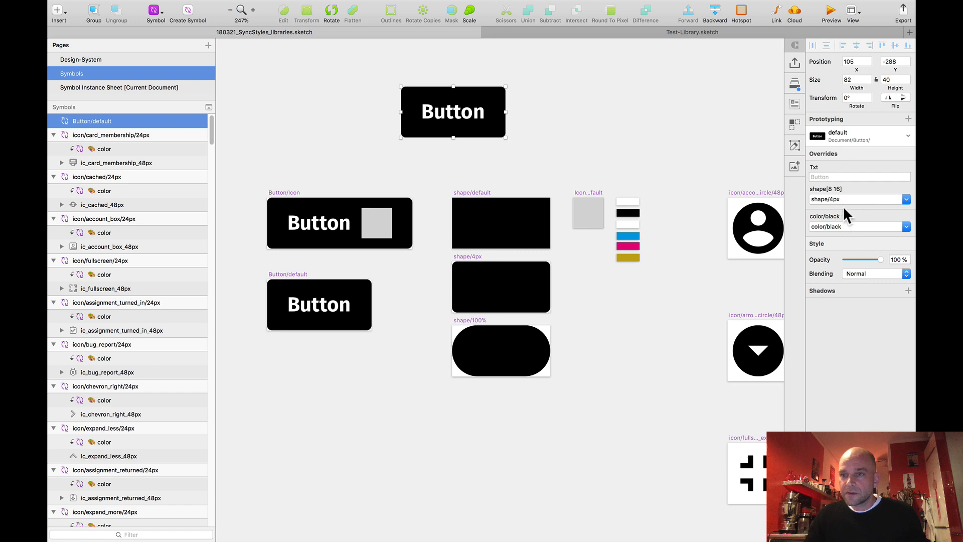
left_click(571, 153)
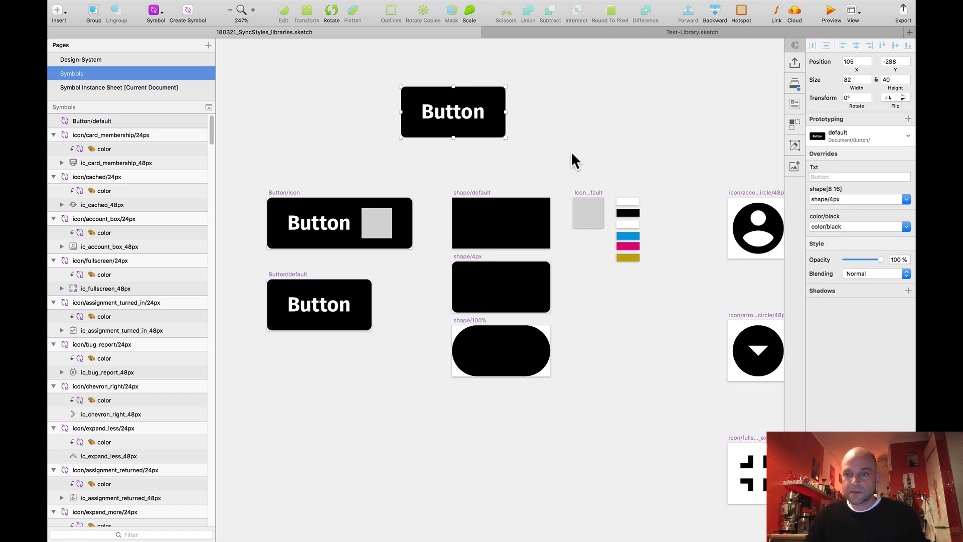
Shorten the name of the color/black layer nested inside the shape/4px symbol to "color"
left_click(489, 293, "super")
scroll(113, 484, "down", 2)
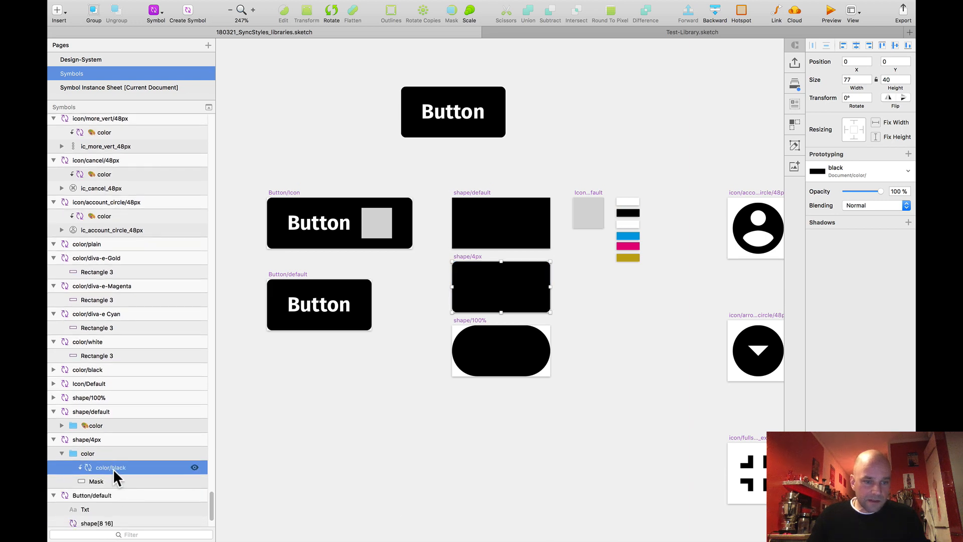
double_click(112, 467)
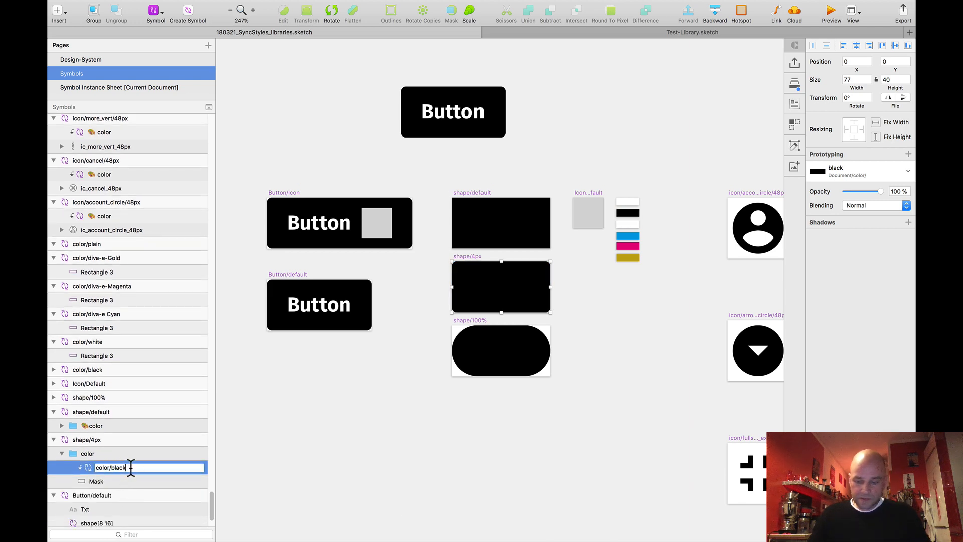
key("BackSpace")
key("BackSpace")
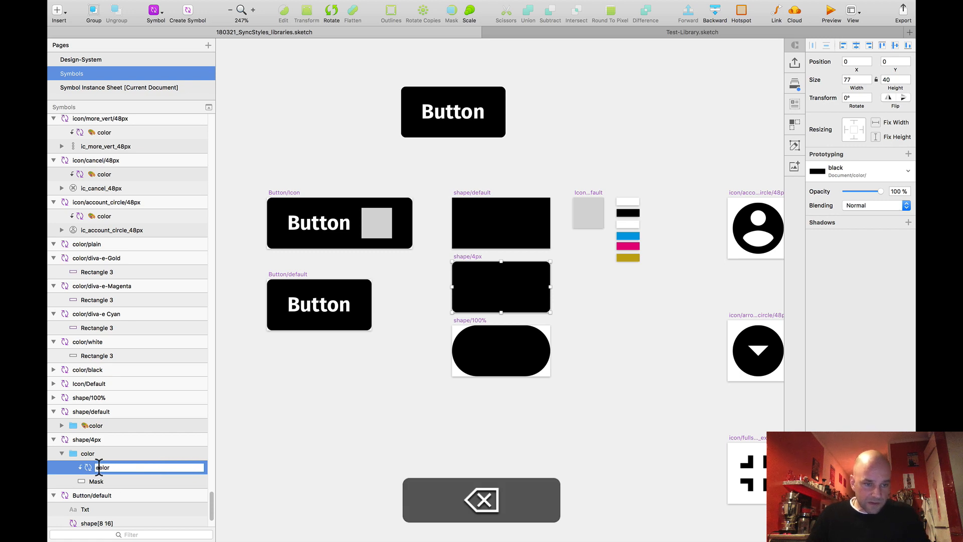
Prefix that shape/4px colour layer's name with the palette emoji from the character viewer's favourites, making it "🎨color"
key("ctrl+super+space")
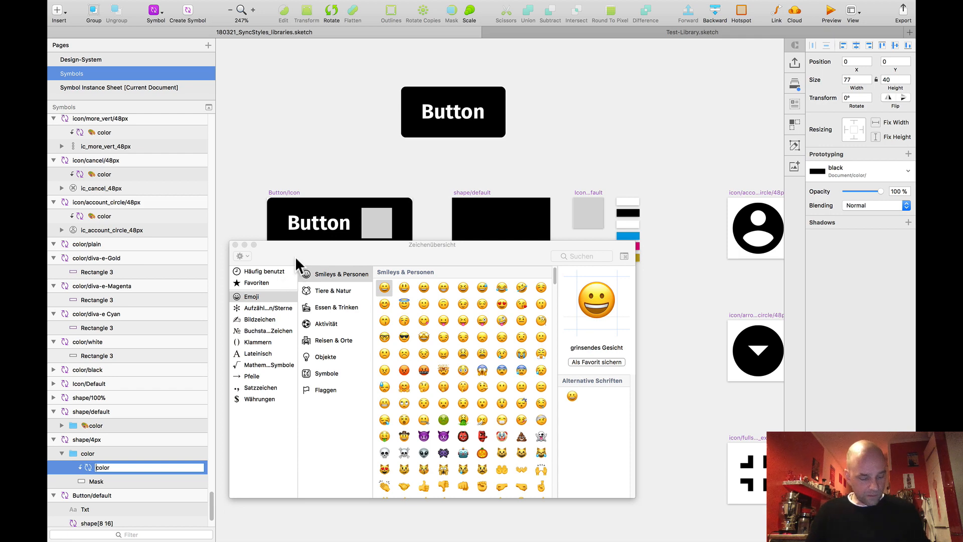
left_click_drag(291, 252, 557, 192)
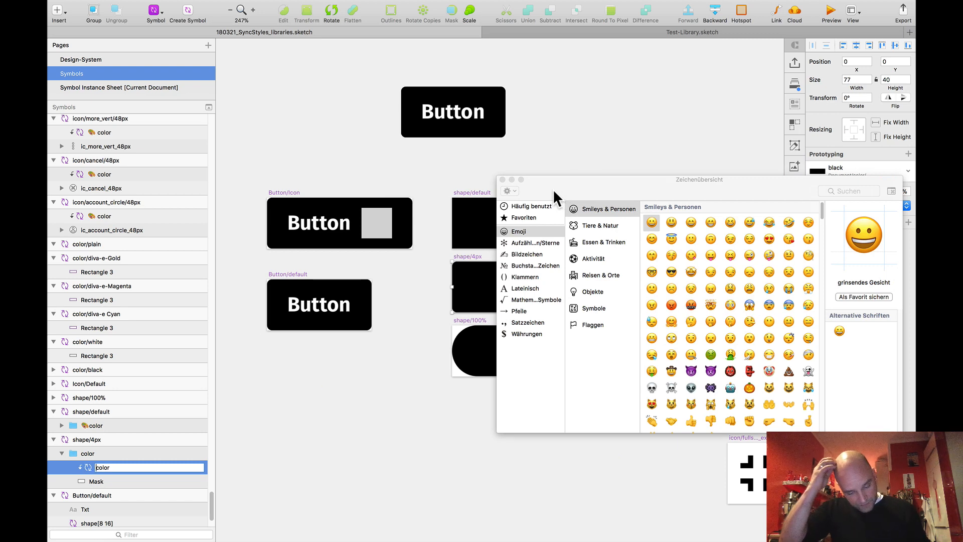
left_click(525, 216)
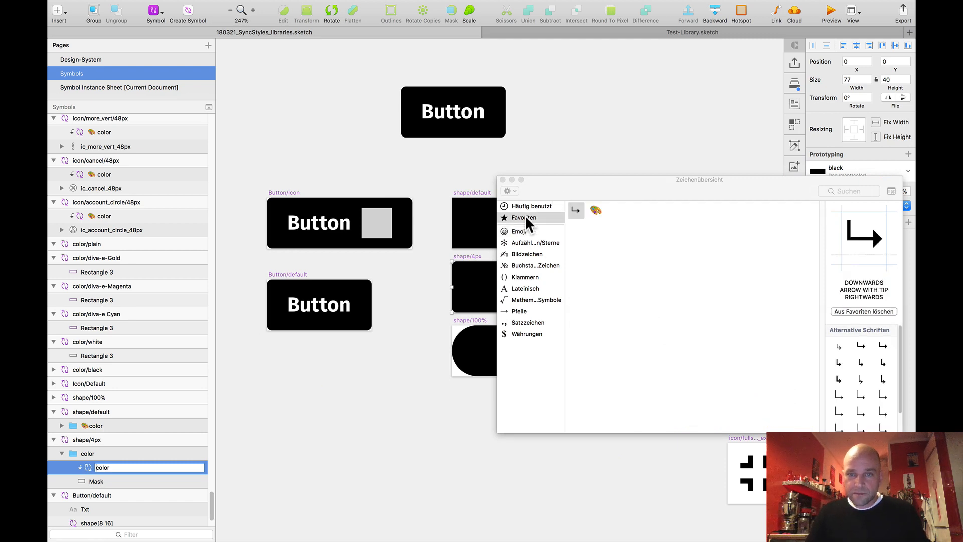
left_click(595, 210)
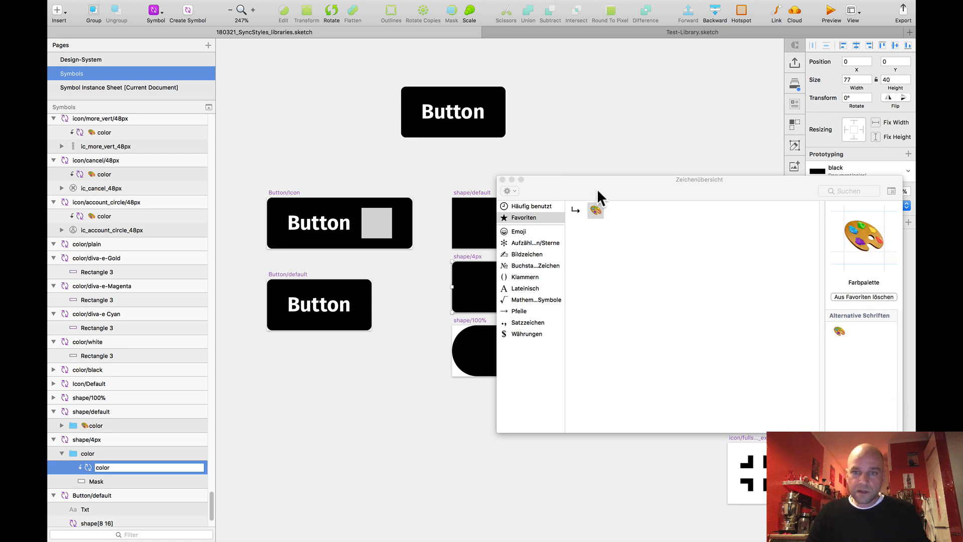
left_click_drag(597, 189, 594, 158)
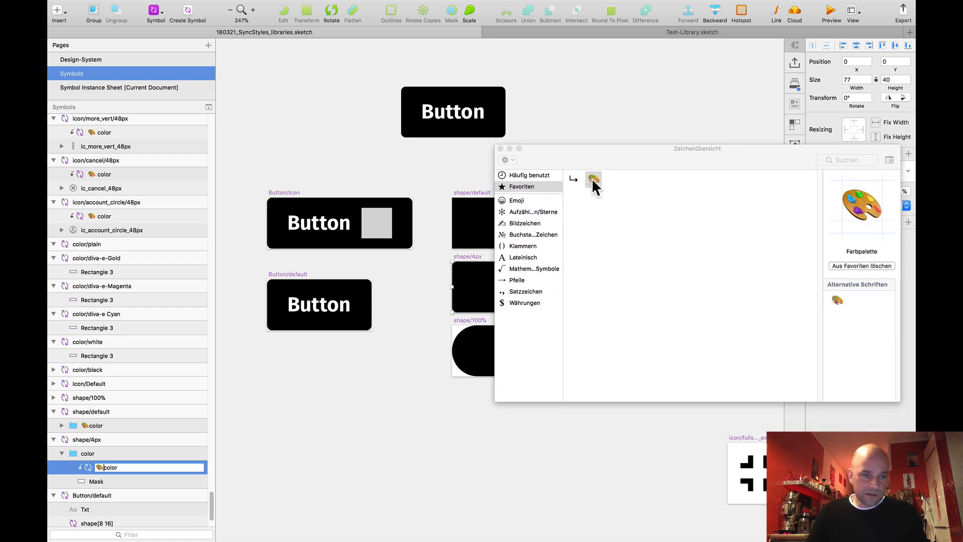
left_click(500, 148)
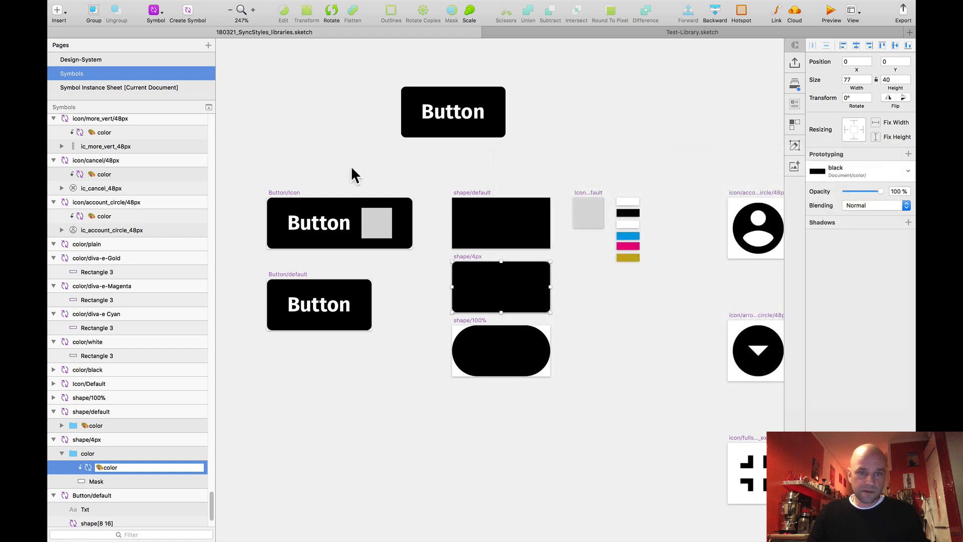
left_click(248, 430)
Check the override names of the Button/default test instance above the symbols
scroll(248, 430, "down", 2)
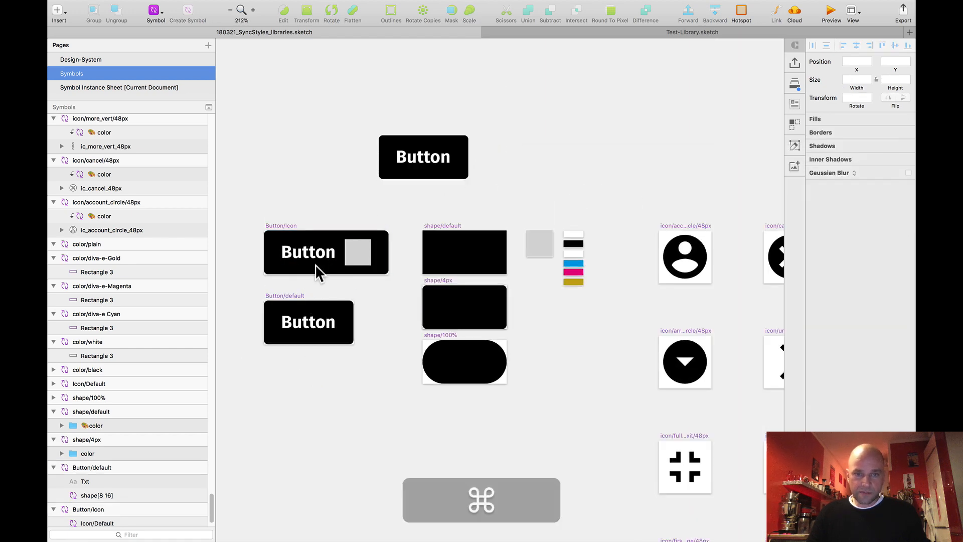
left_click(423, 162, "super")
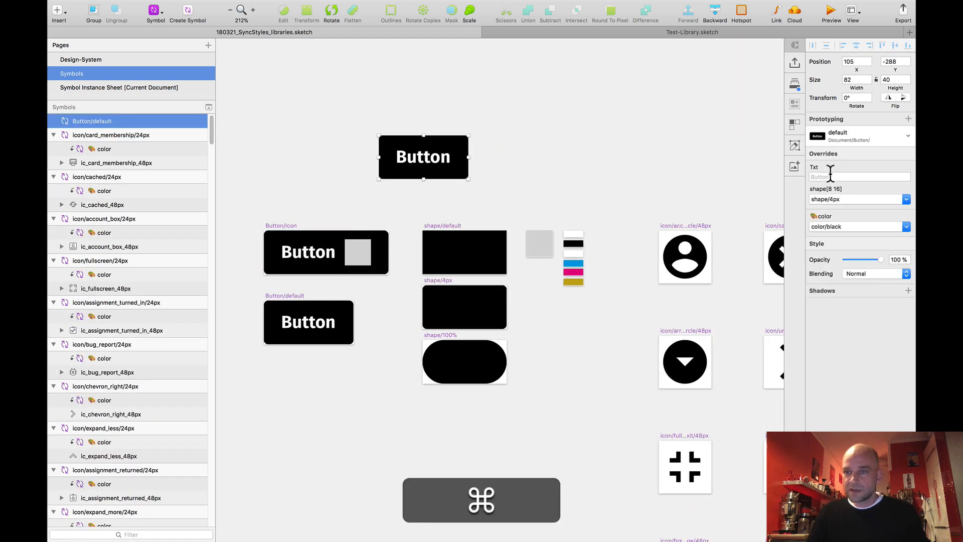
left_click(491, 163)
left_click(430, 161, "super")
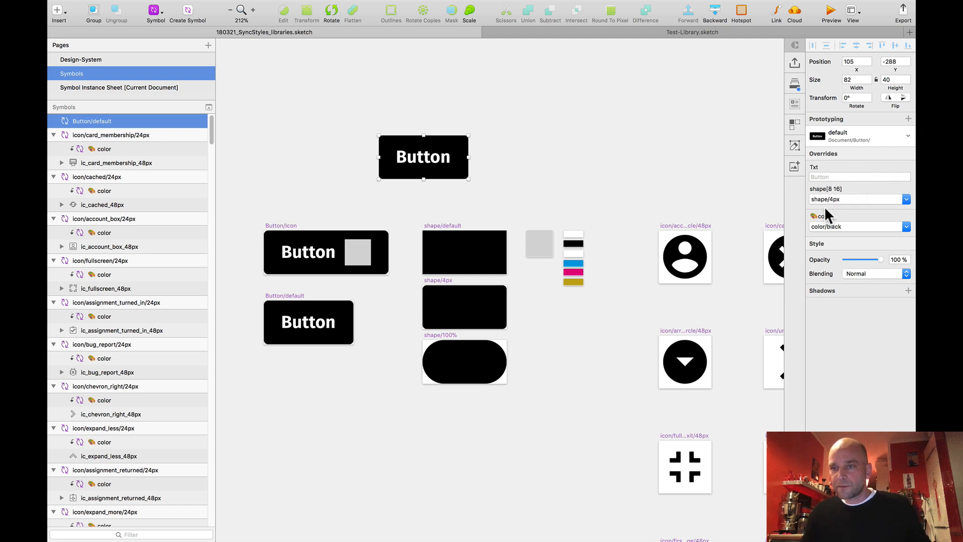
left_click(499, 150)
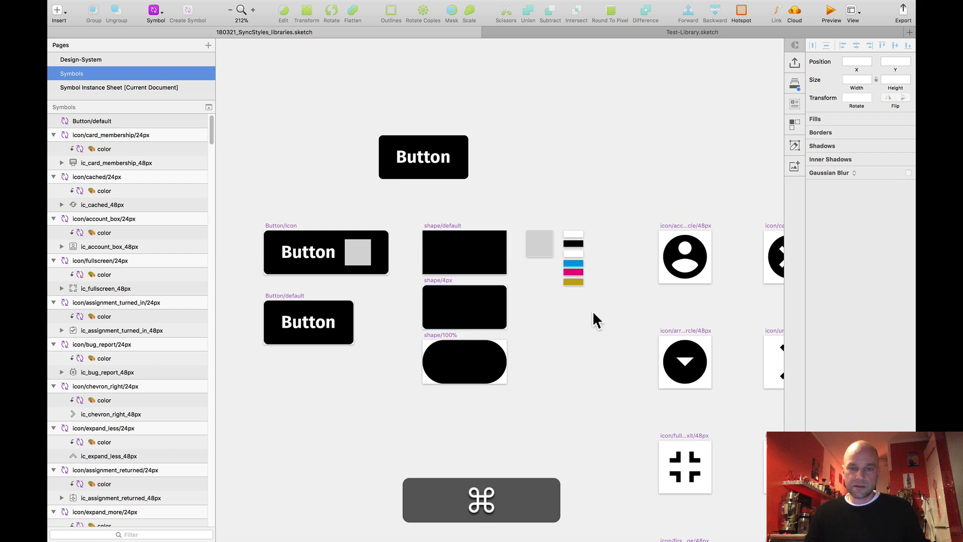
Copy the "🎨color" layer name from shape/4px and apply it to the color/black layer inside shape/100%
scroll(520, 307, "up", 2)
left_click(479, 353)
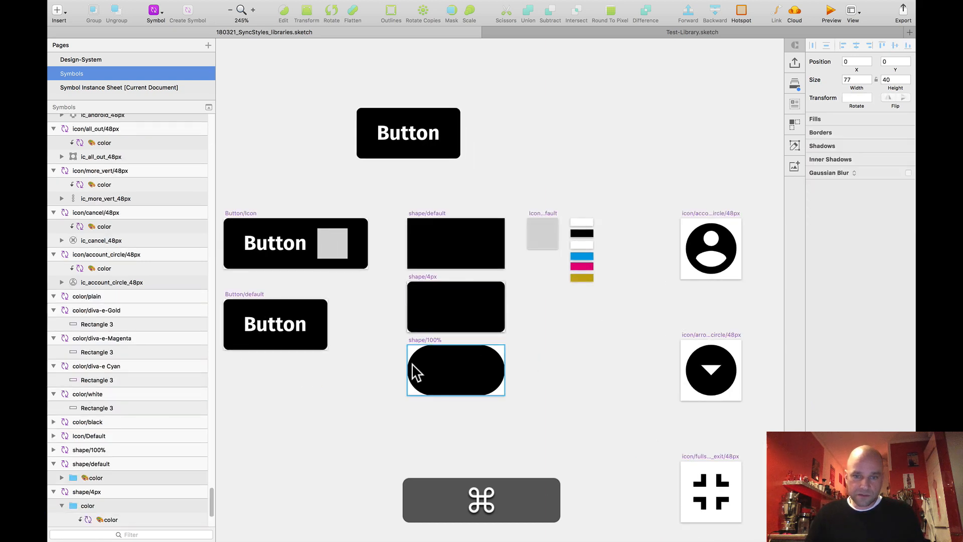
left_click(456, 366, "super")
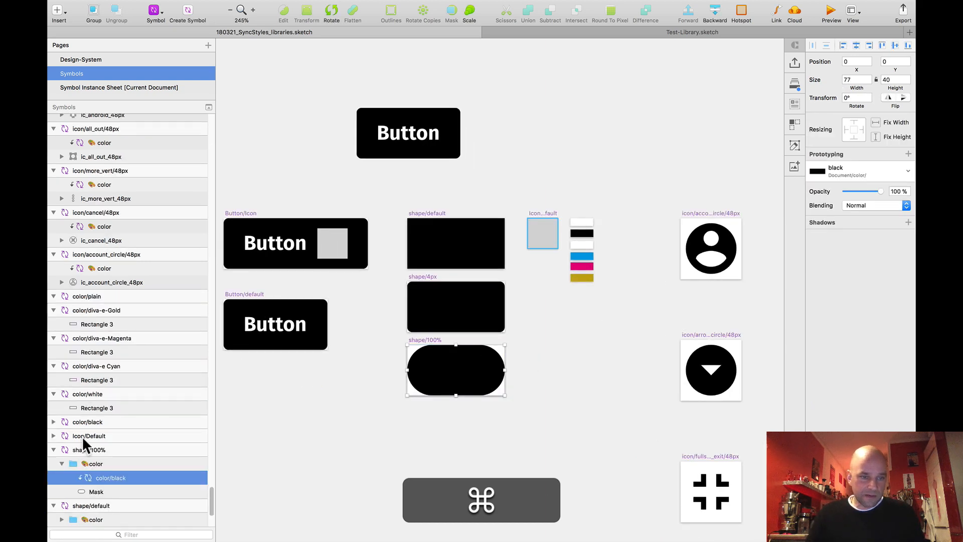
left_click(398, 140)
left_click(411, 315)
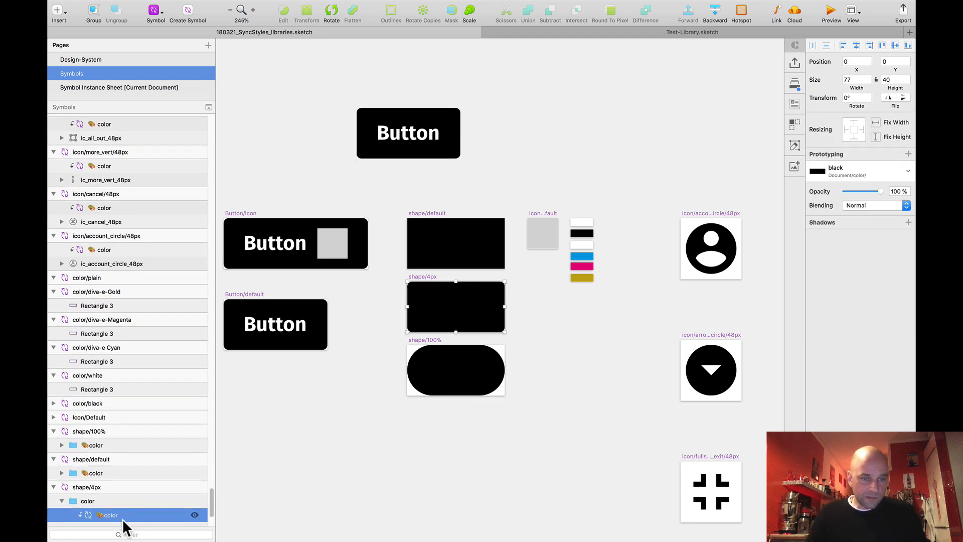
double_click(128, 514)
key("super+c")
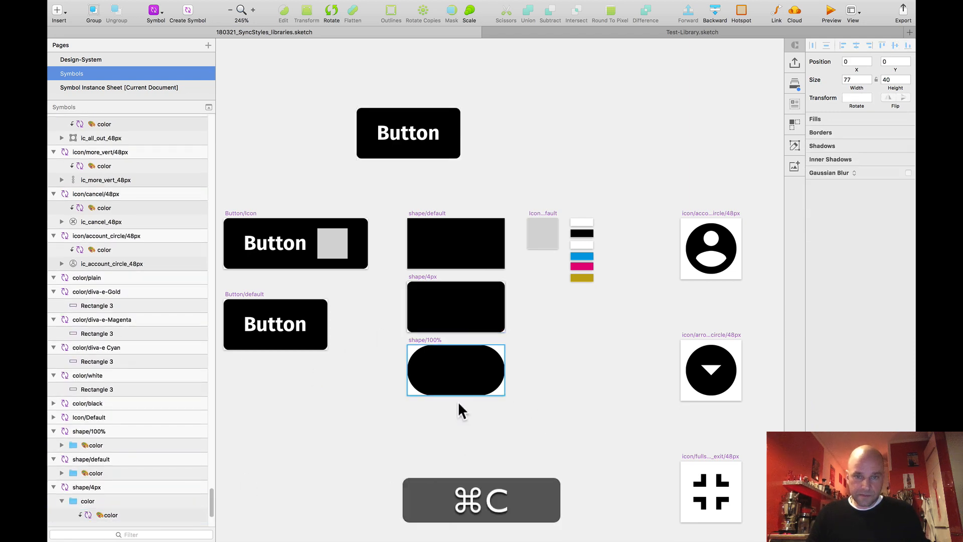
left_click(451, 390, "super")
scroll(101, 459, "down", 3)
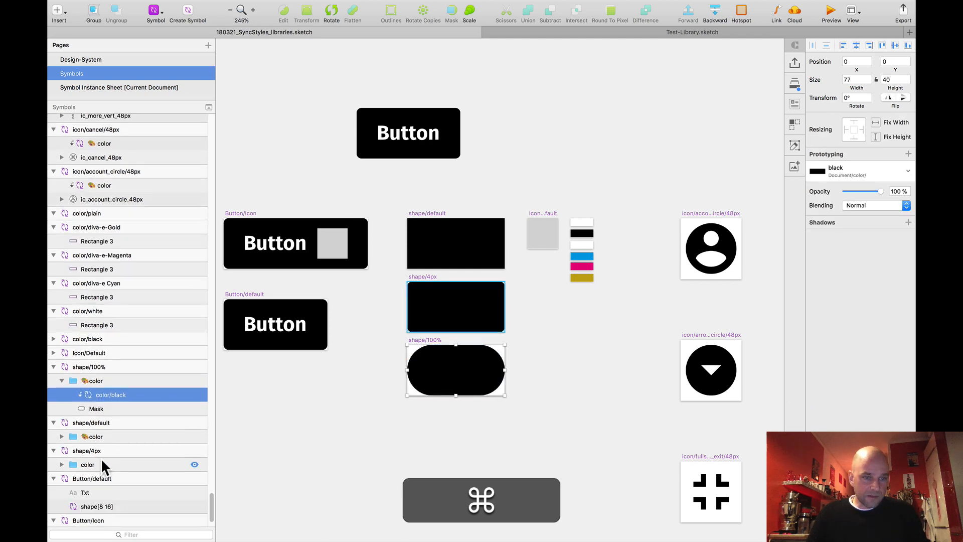
double_click(128, 395)
key("super+v")
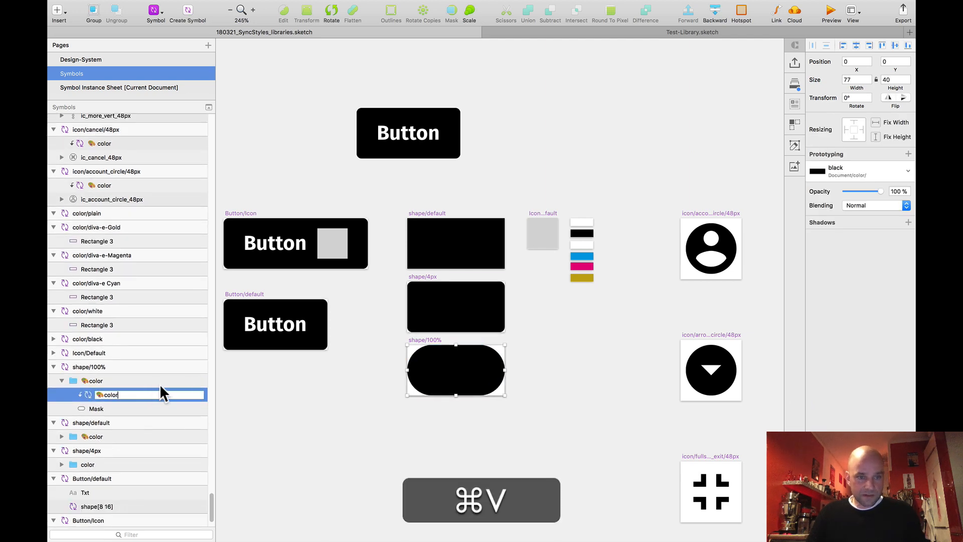
Rename the color/black layer inside shape/default as "🎨color" using the copied name
left_click(429, 259, "super")
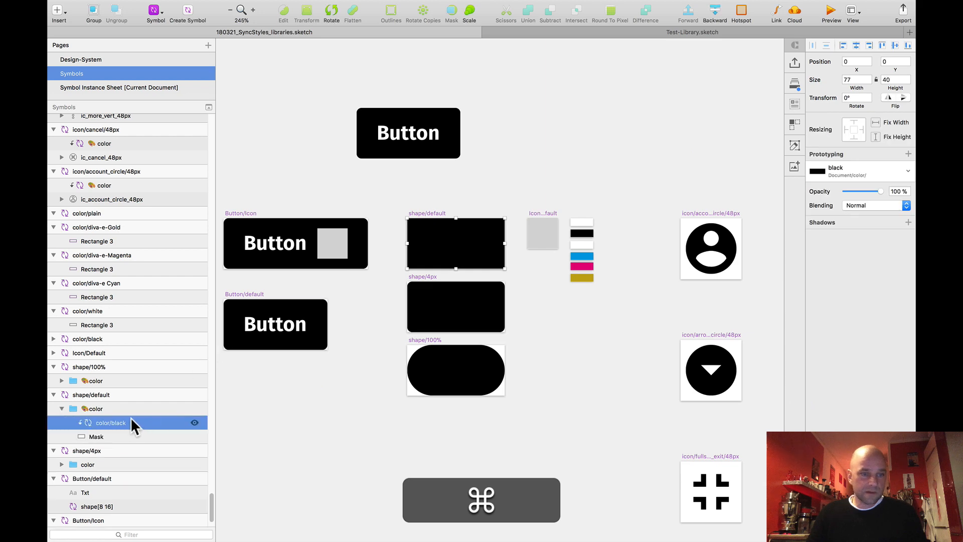
double_click(114, 422)
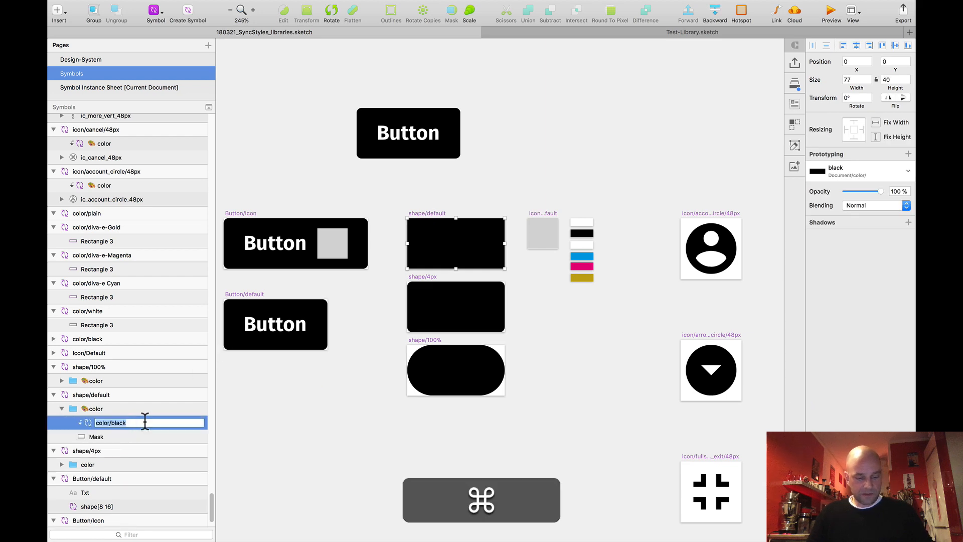
key("super+v")
left_click(311, 436)
Delete the Button/default test instance above the symbols
scroll(326, 416, "down", 5)
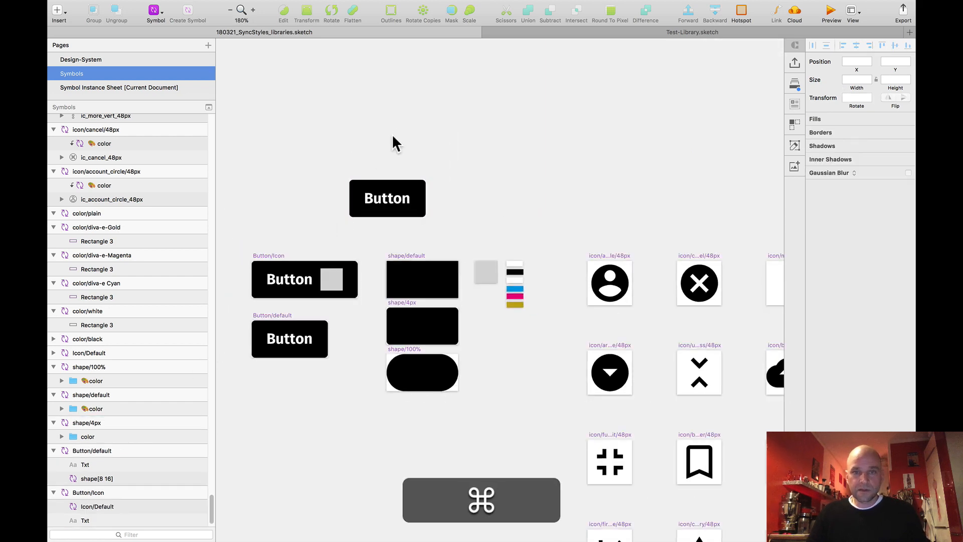
scroll(366, 156, "left", 5)
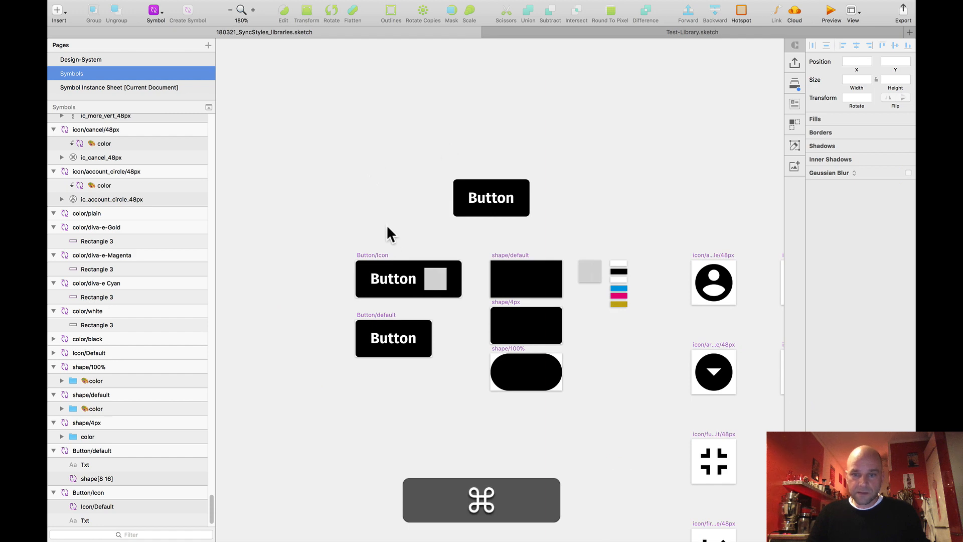
scroll(345, 184, "down", 3)
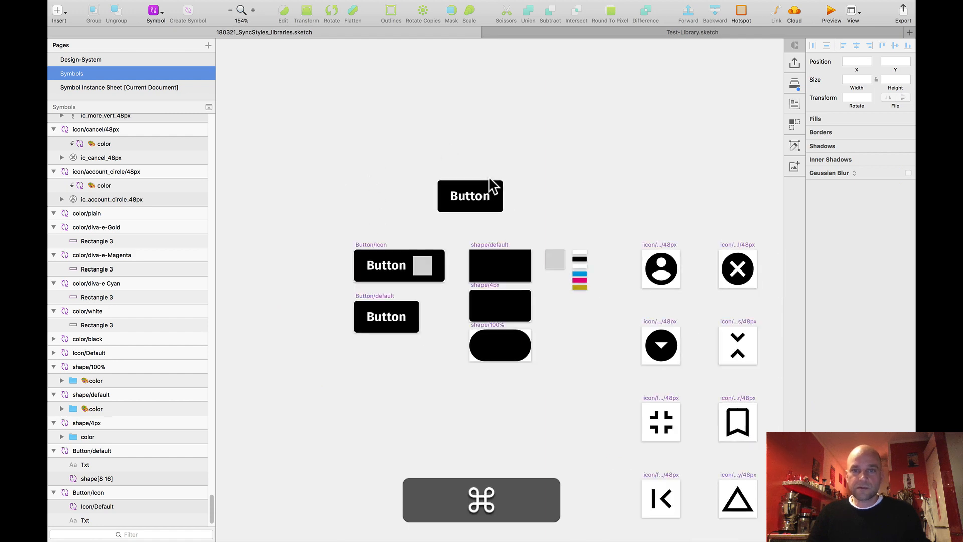
left_click(489, 190)
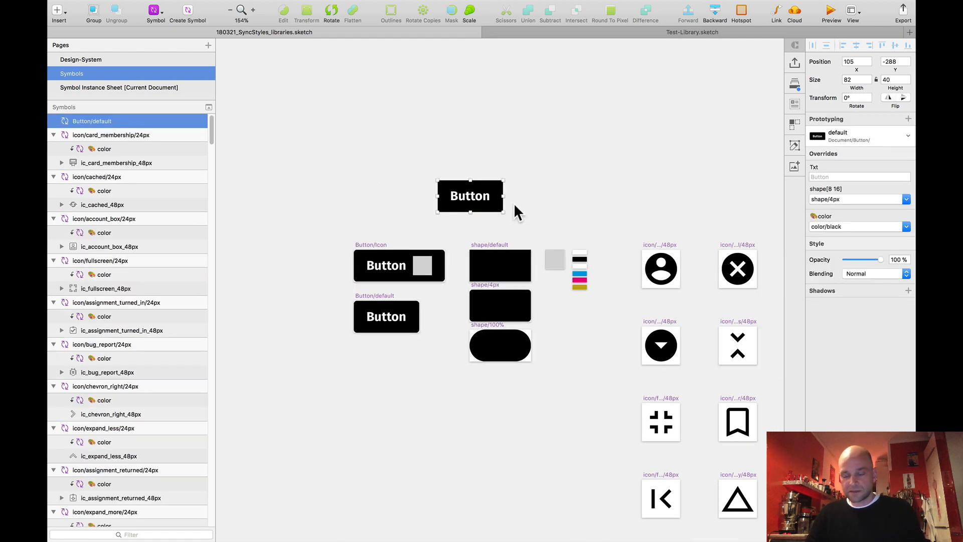
key("BackSpace")
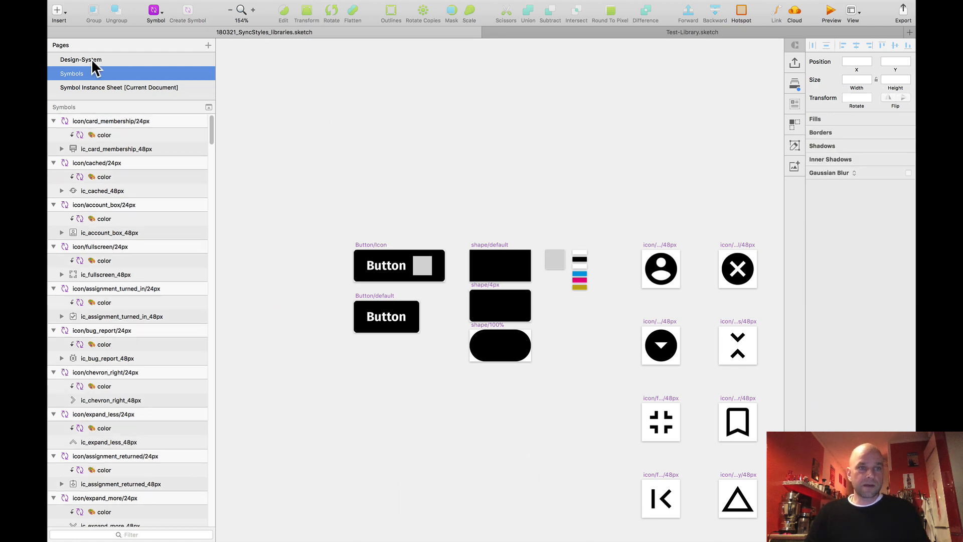
Place a Button/Icon symbol instance beneath the BUTTONS heading on the Design-System page's Buttons artboard, at about X 81, Y 186
left_click(81, 60)
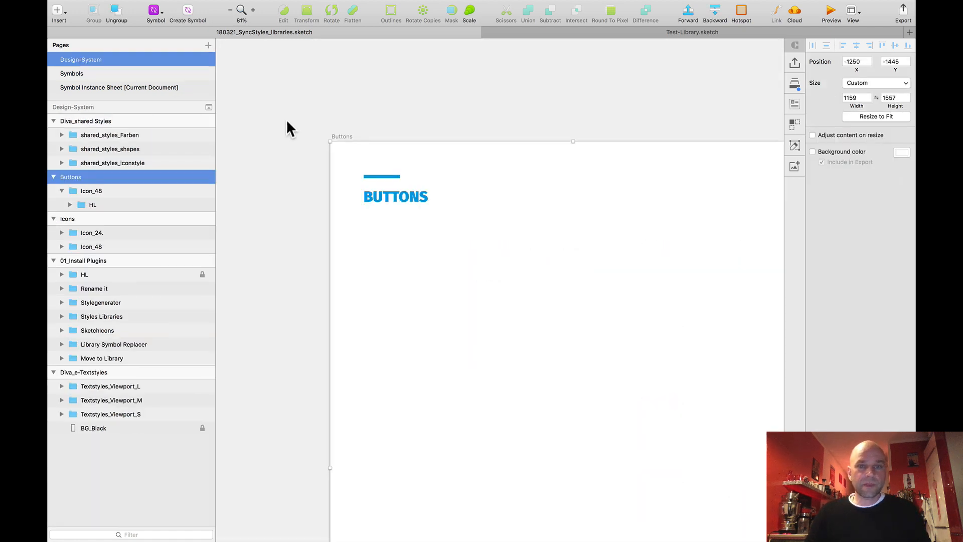
scroll(345, 136, "down", 2)
scroll(364, 145, "down", 2)
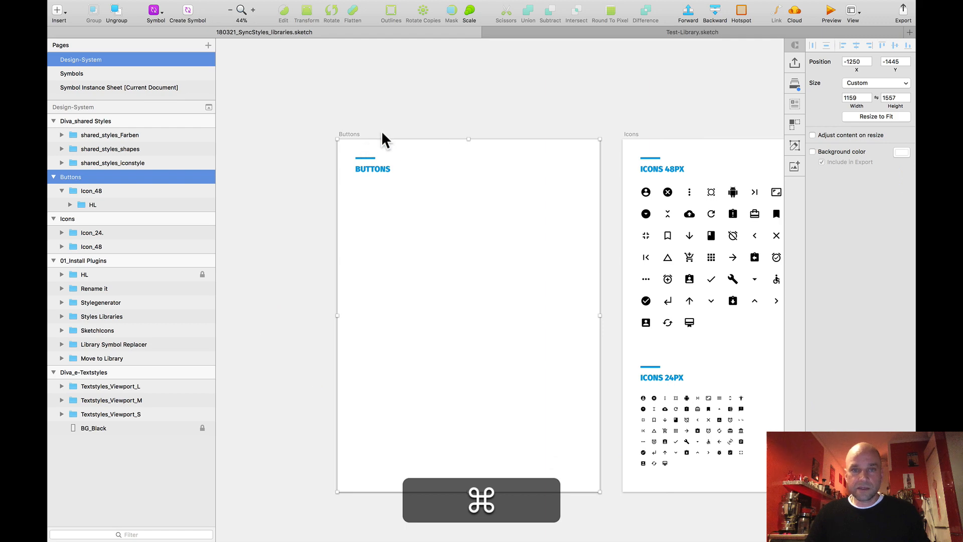
scroll(383, 132, "up", 4)
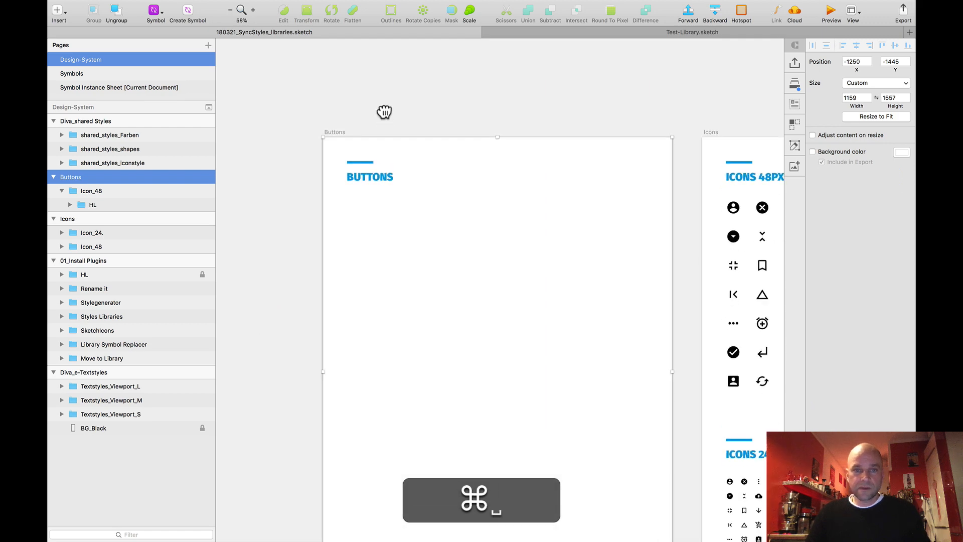
left_click(146, 13)
mouse_move(194, 29)
mouse_move(317, 25)
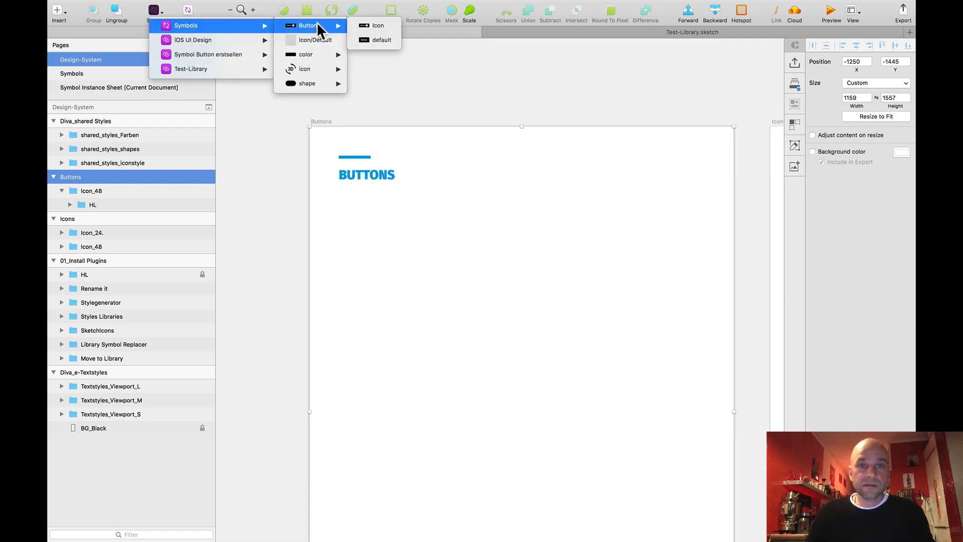
left_click(354, 25)
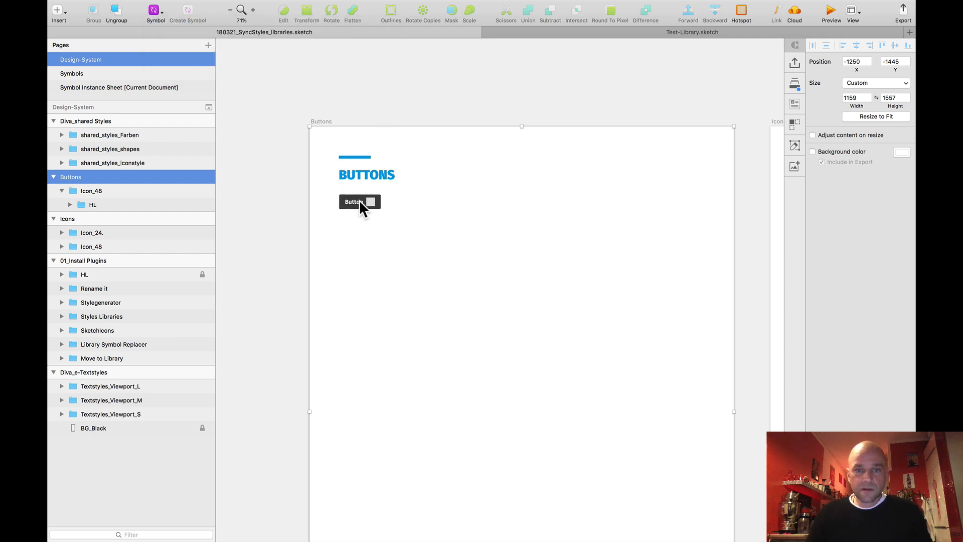
left_click(359, 200)
scroll(397, 206, "up", 5)
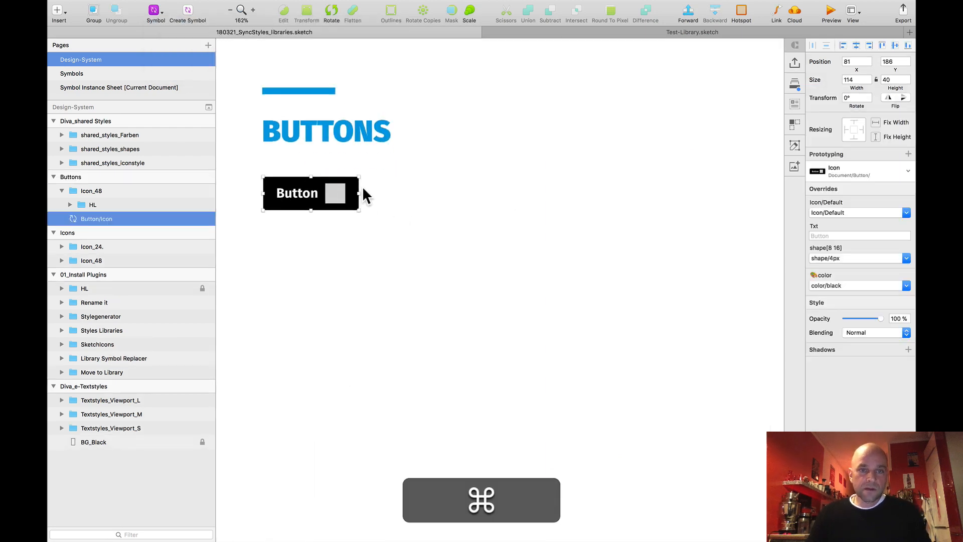
scroll(362, 186, "down", 4)
scroll(384, 175, "down", 5)
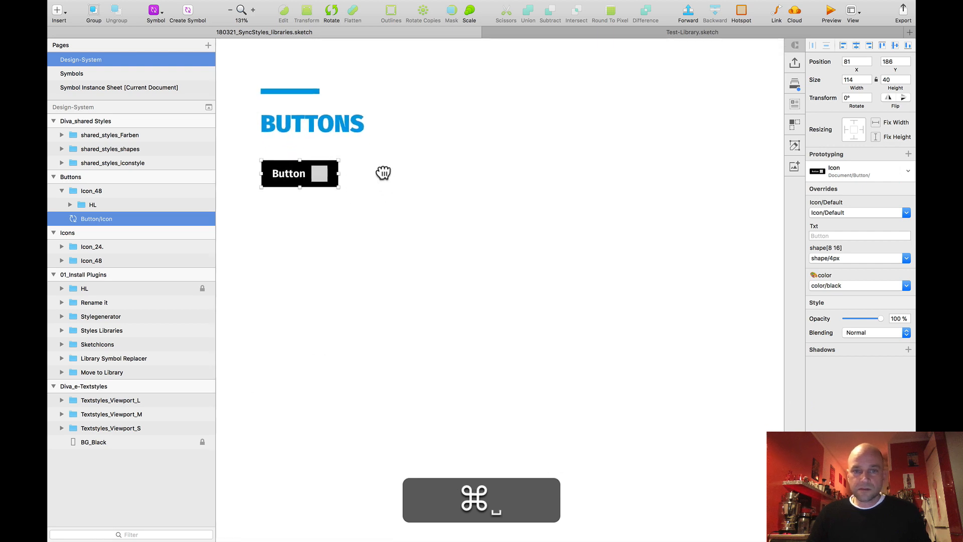
left_click_drag(481, 177, 355, 105)
left_click_drag(238, 88, 339, 127)
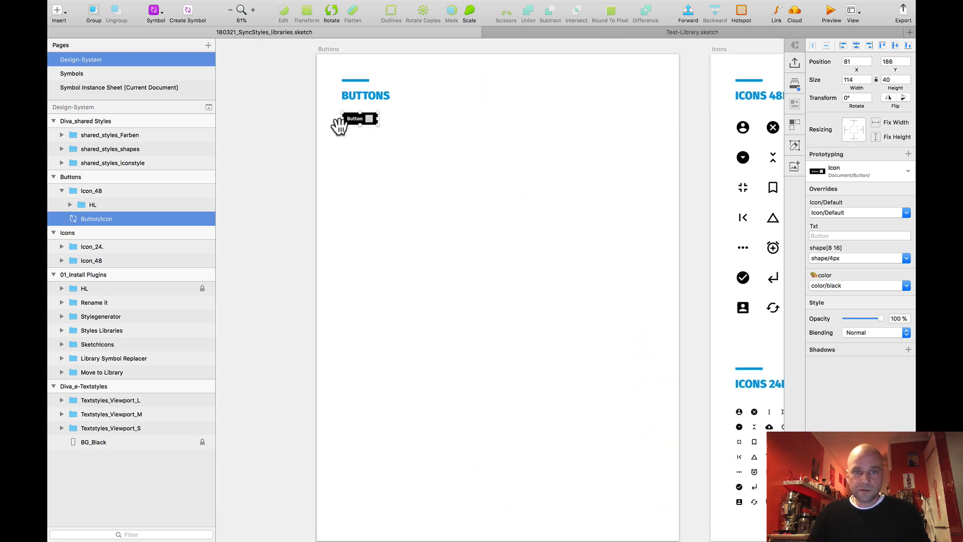
scroll(373, 116, "up", 5)
left_click_drag(470, 169, 466, 194)
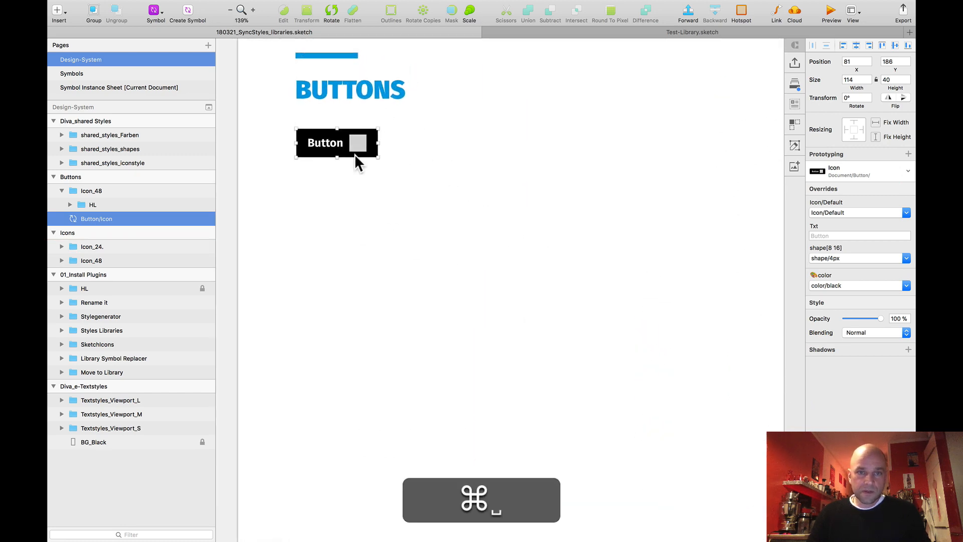
Set the Button/Icon instance's icon override to icon/accessibility/24px and its icon colour override to color/white
left_click_drag(332, 143, 411, 145)
key("BackSpace")
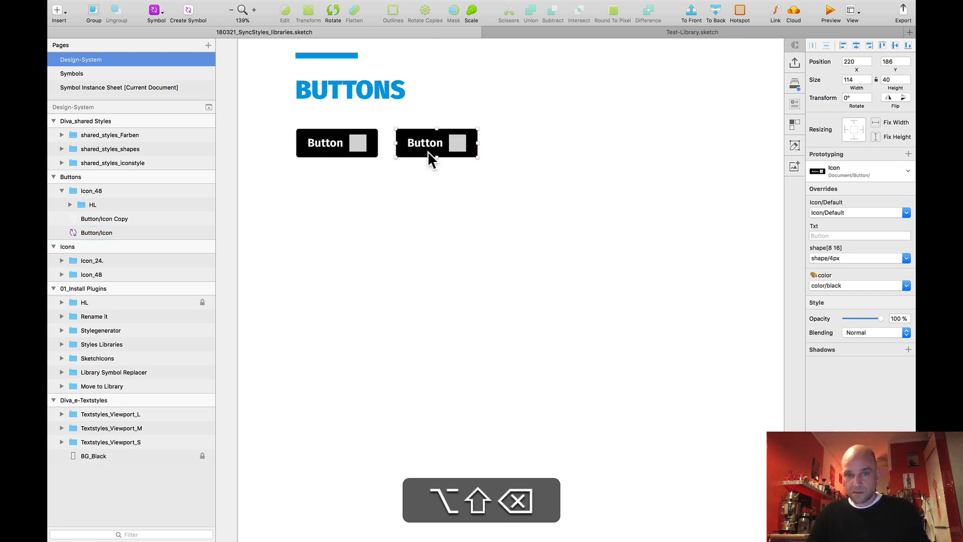
left_click(348, 155)
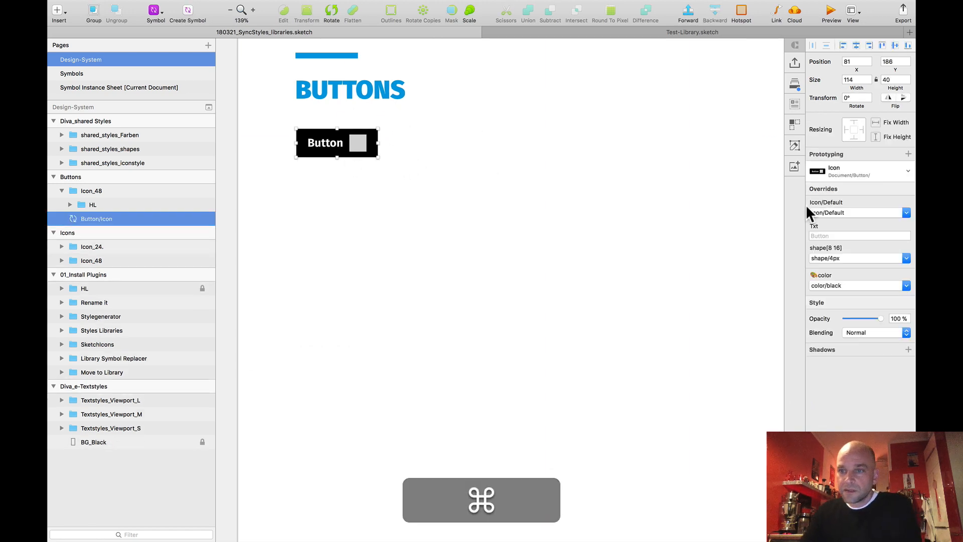
left_click(847, 211)
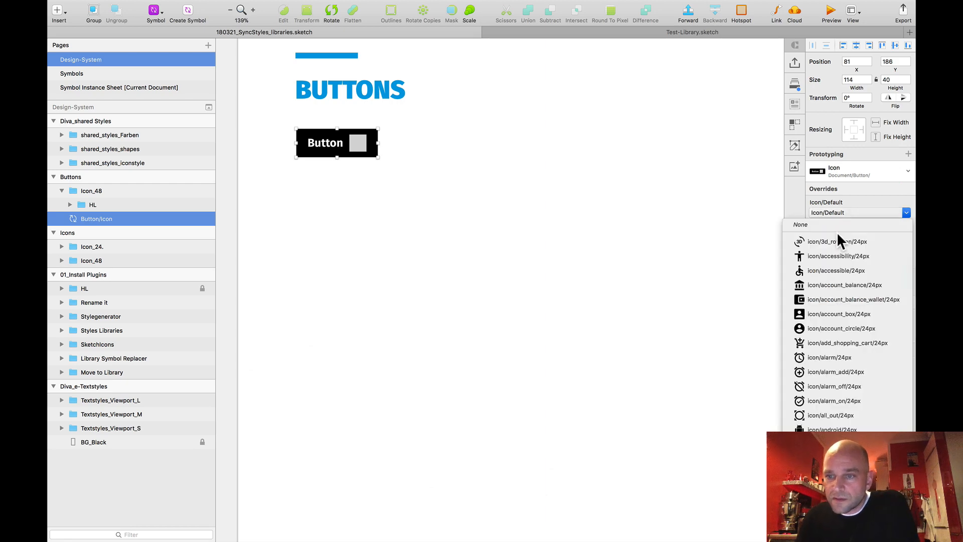
left_click(825, 255)
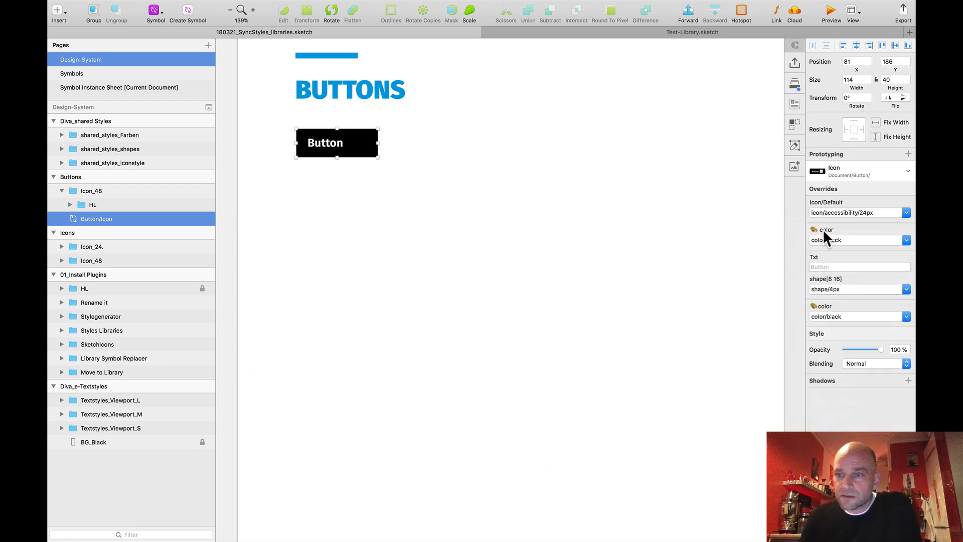
left_click(832, 239)
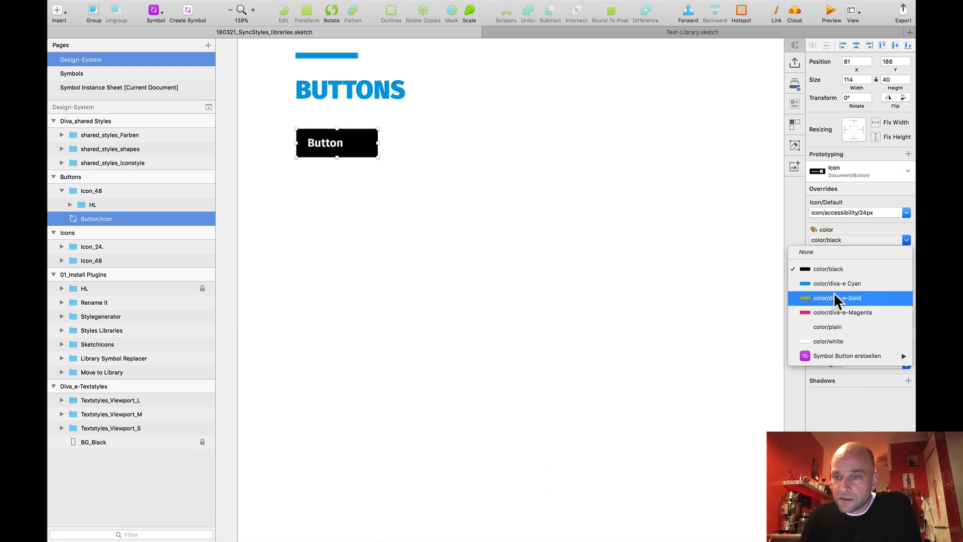
left_click(829, 336)
left_click(441, 139)
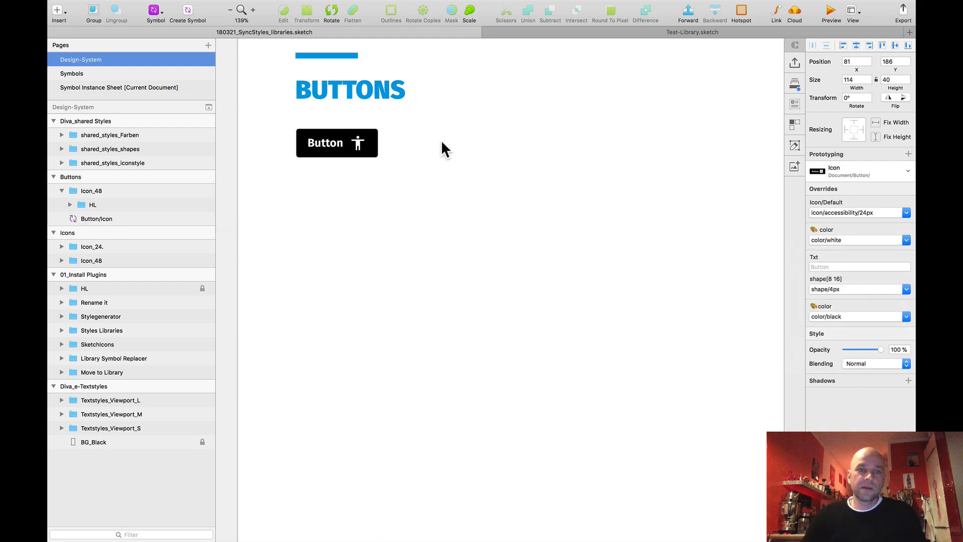
Duplicate the black icon button to its right at X 219, leaving a 24 px gap between the two buttons
left_click(352, 140, "super")
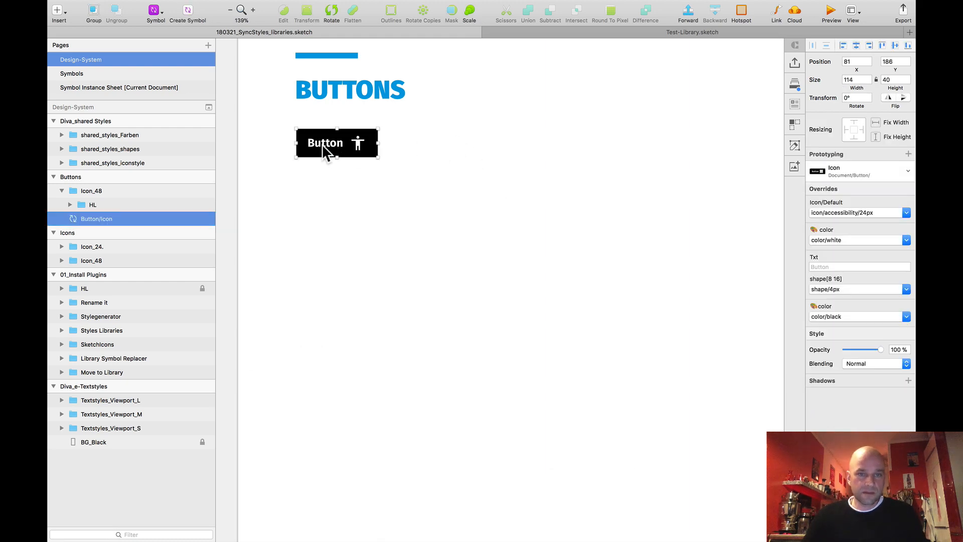
left_click_drag(330, 143, 401, 145)
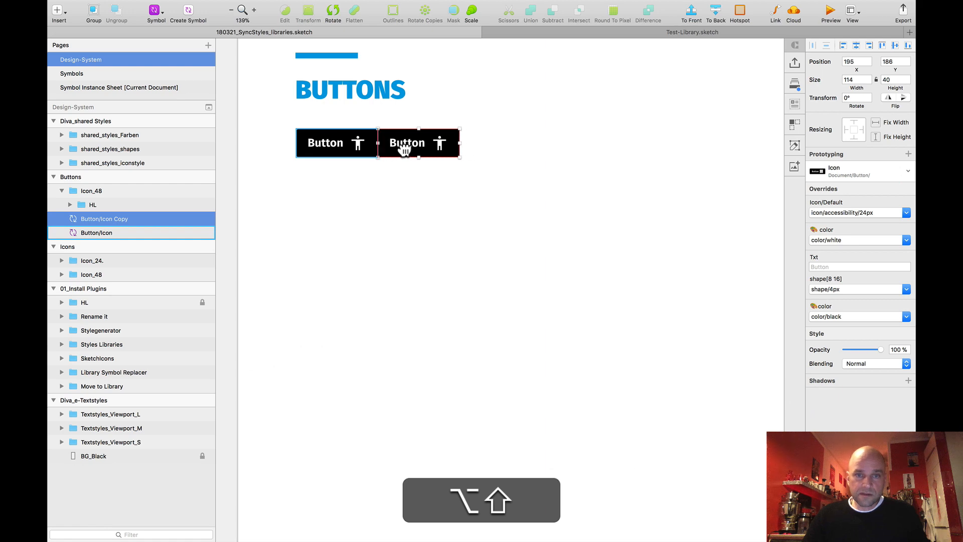
key("shift+Right")
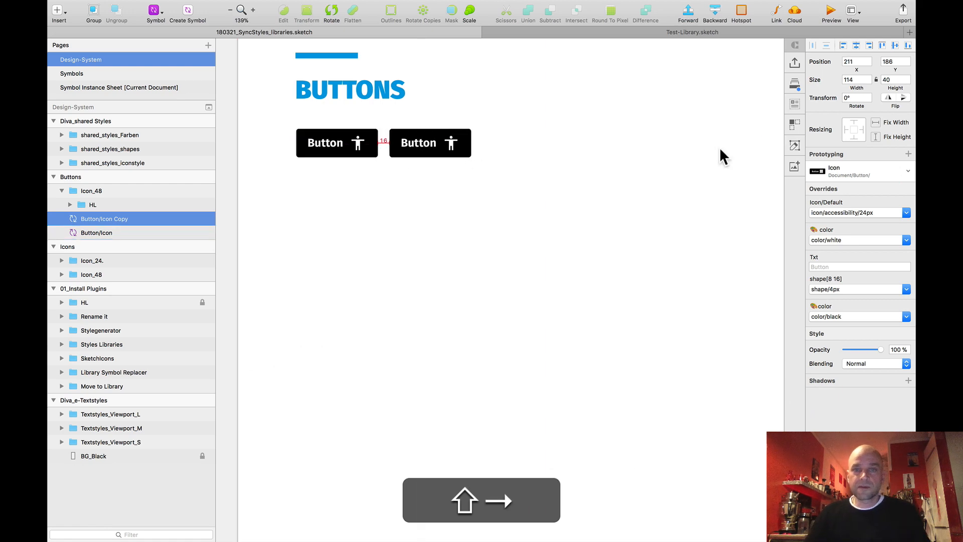
key("shift+Right")
left_click(595, 146)
Set the duplicated button's background colour override to color/diva-e Cyan
left_click(441, 143, "shift+super")
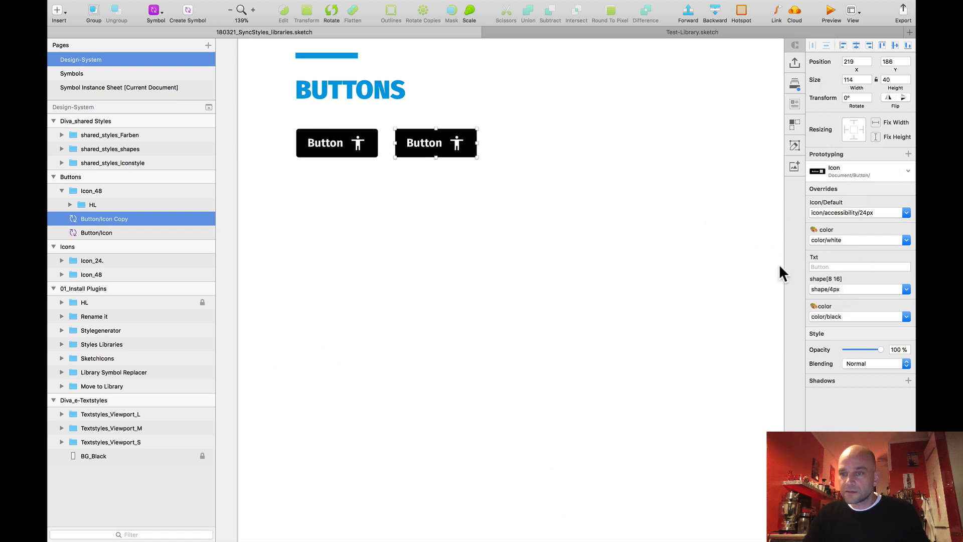
left_click(838, 314)
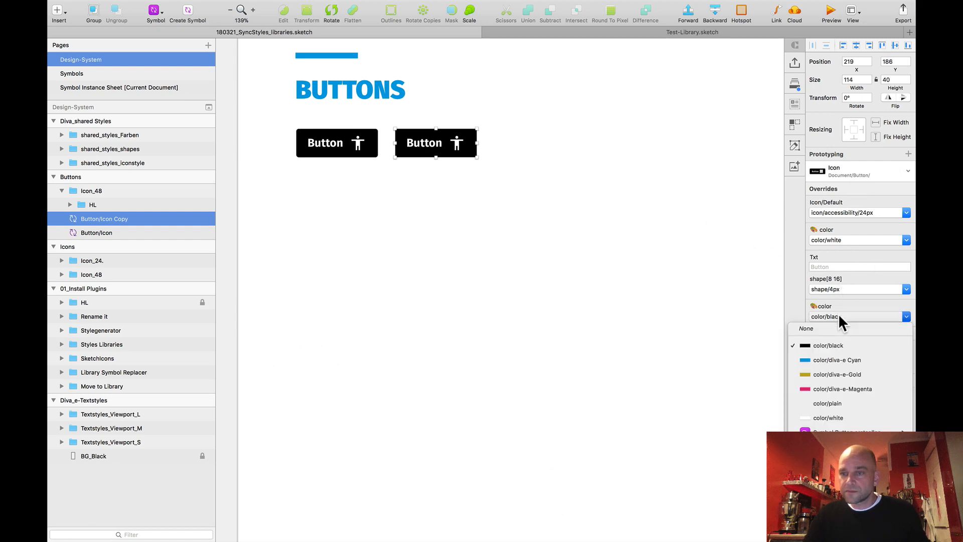
left_click(823, 354)
left_click(531, 166)
Duplicate the black and cyan buttons together as a second row beneath the first, at Y 258
scroll(513, 167, "down", 5)
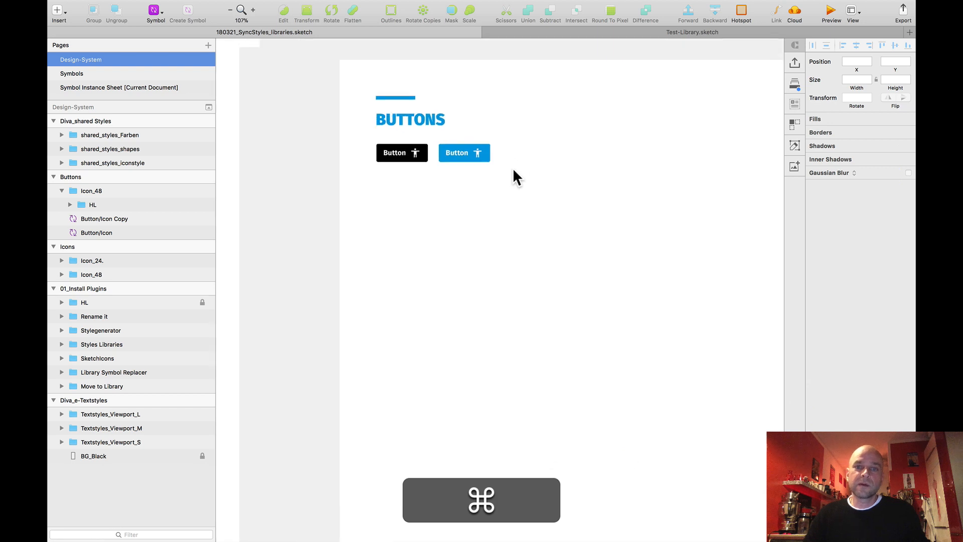
scroll(512, 168, "up", 5)
left_click(427, 160)
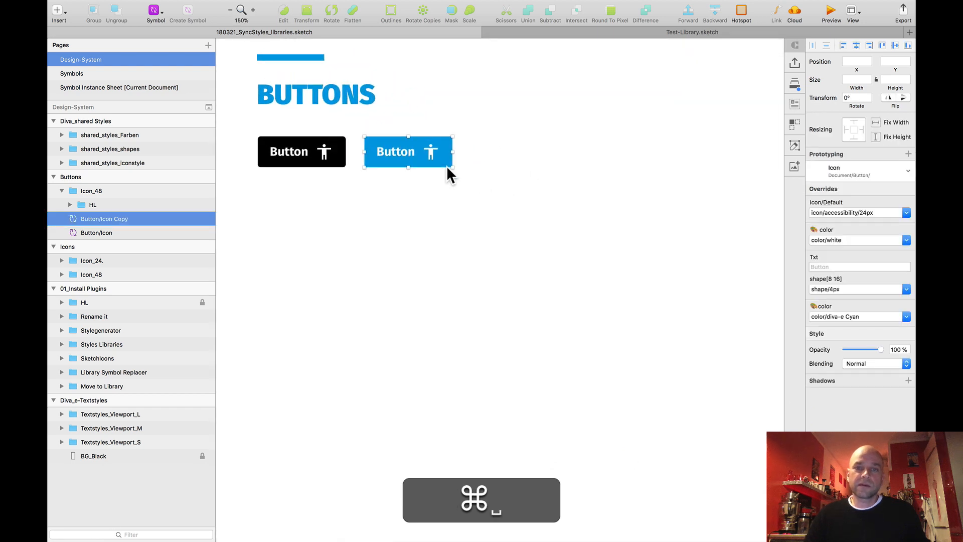
left_click(288, 155, "shift")
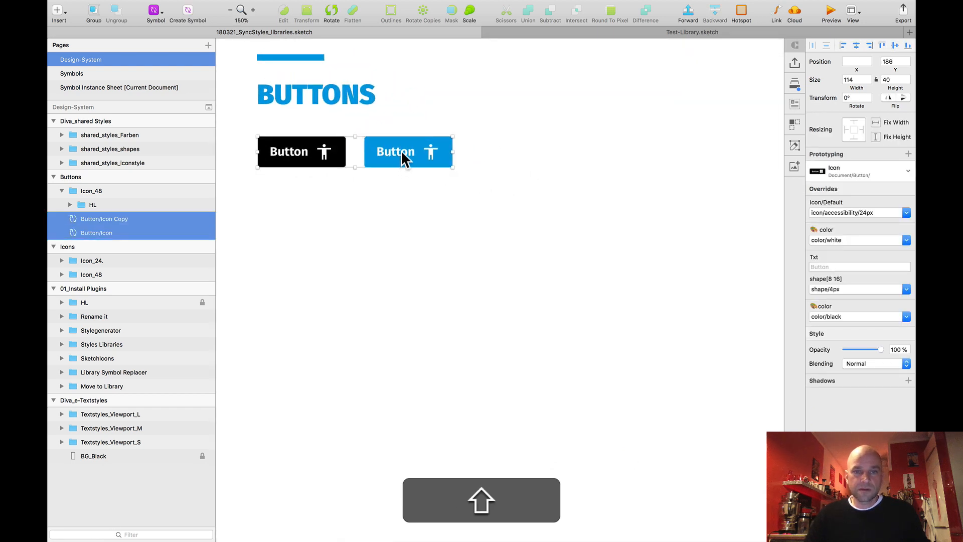
left_click_drag(401, 157, 402, 209)
left_click(489, 200)
Set the second-row black button's icon override to icon/account_circle/24px and its text override to "User"
scroll(457, 201, "down", 1)
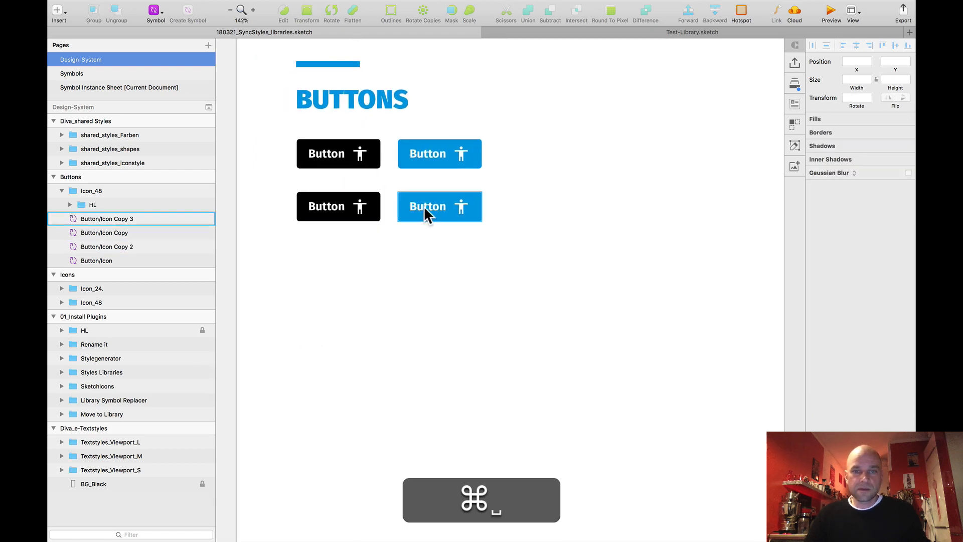
left_click(321, 210)
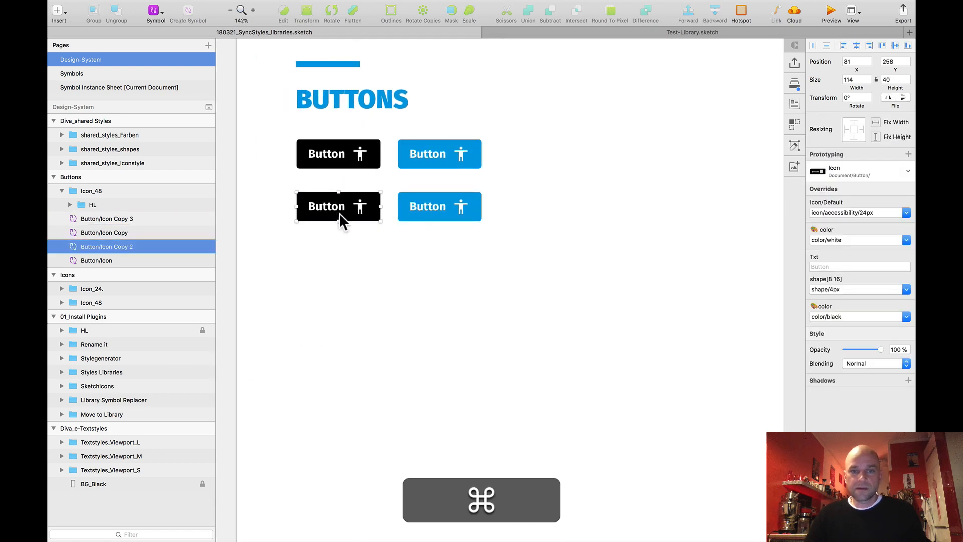
left_click(849, 213)
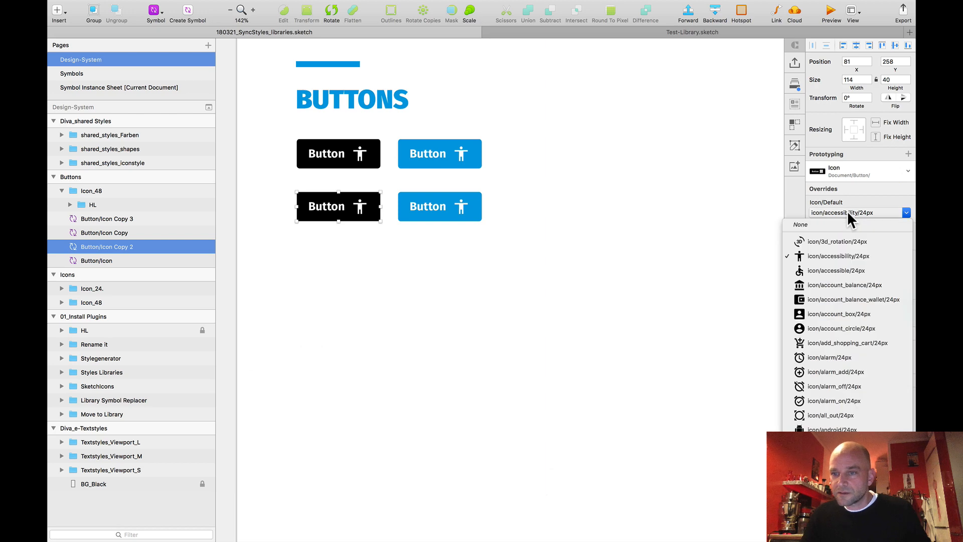
left_click(837, 329)
left_click(582, 201)
left_click(325, 205, "super")
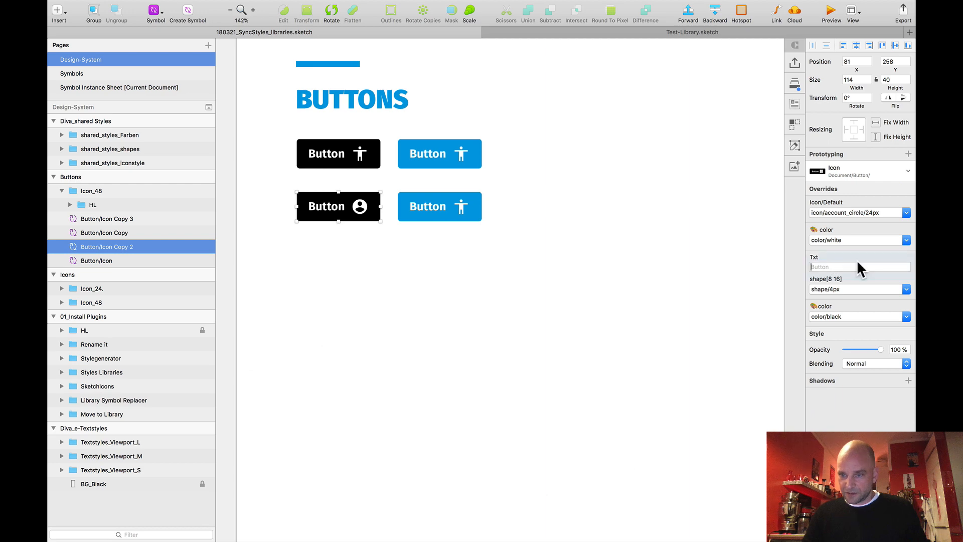
type("User")
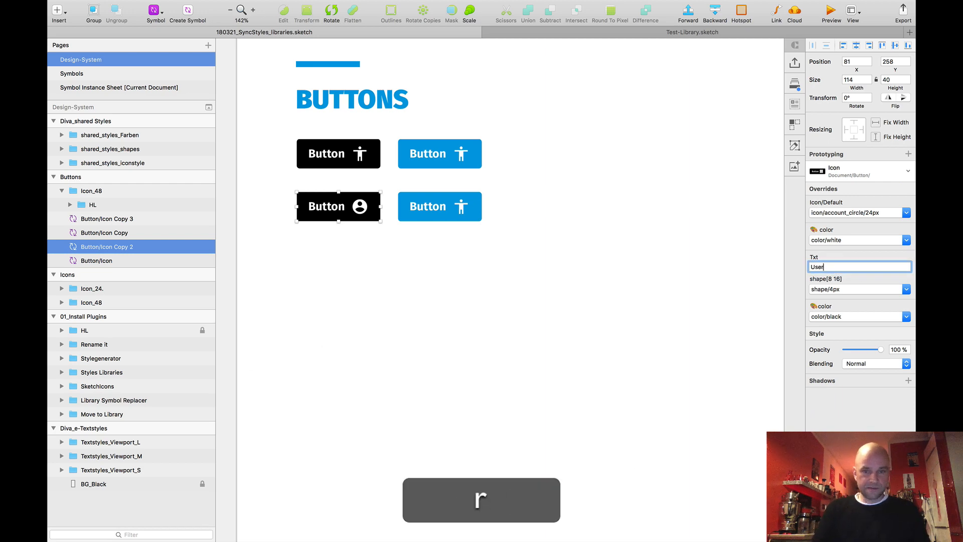
key("Return")
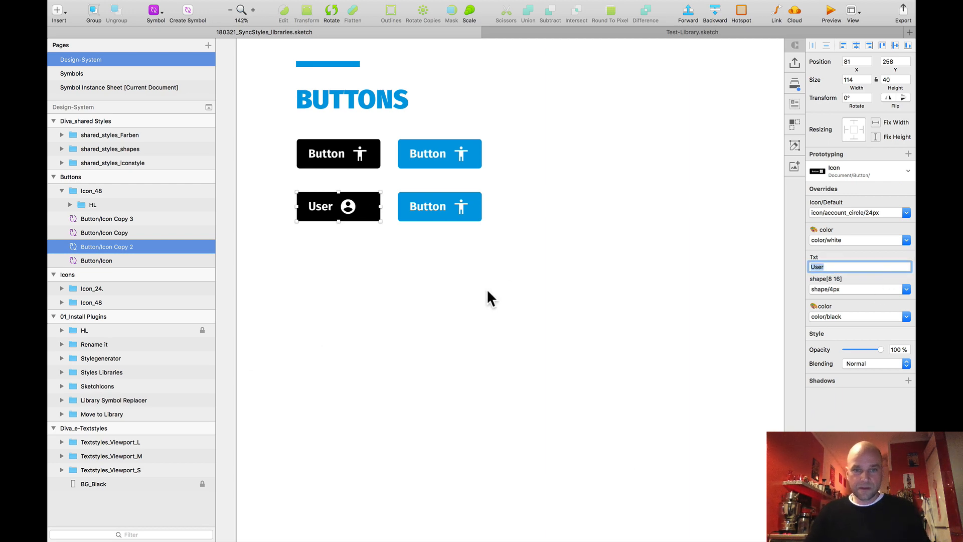
left_click(487, 292)
Copy the "User" text override from the second-row black button to the cyan button beside it
left_click(441, 208, "super")
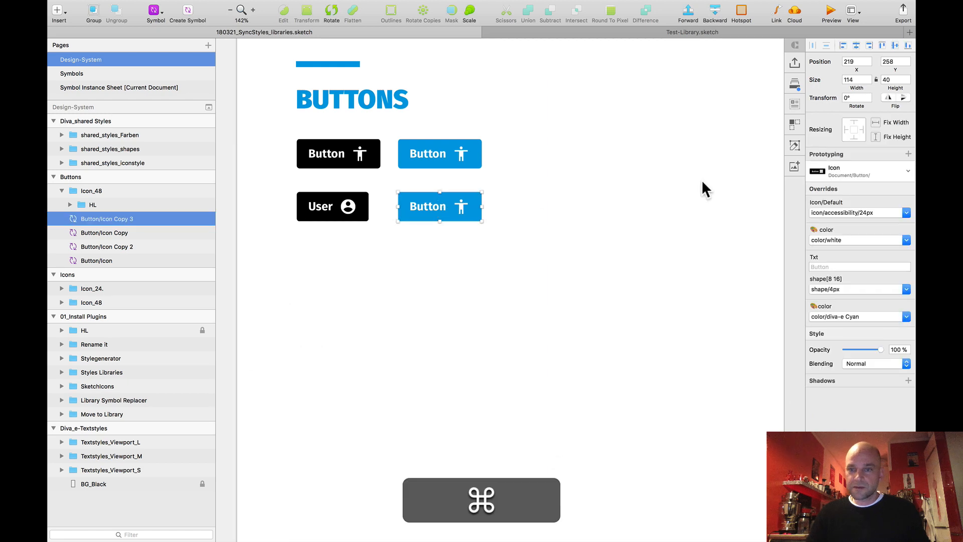
left_click(331, 211, "super")
left_click(379, 219)
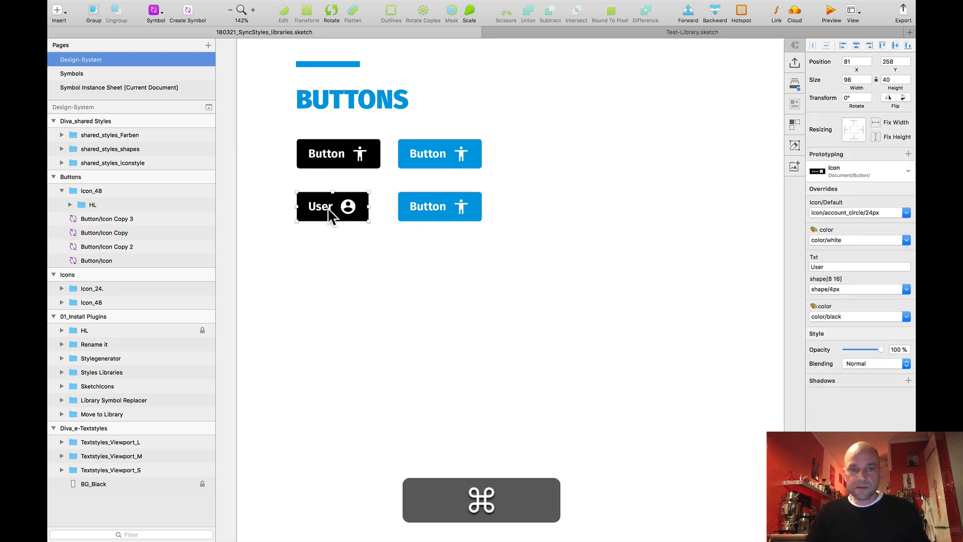
left_click(327, 207, "super")
double_click(823, 267)
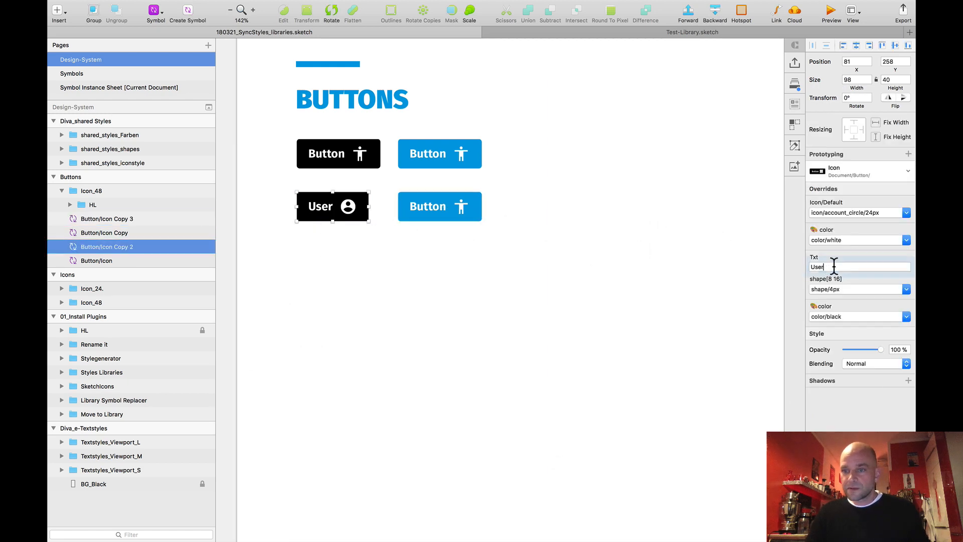
key("super+c")
left_click(453, 218)
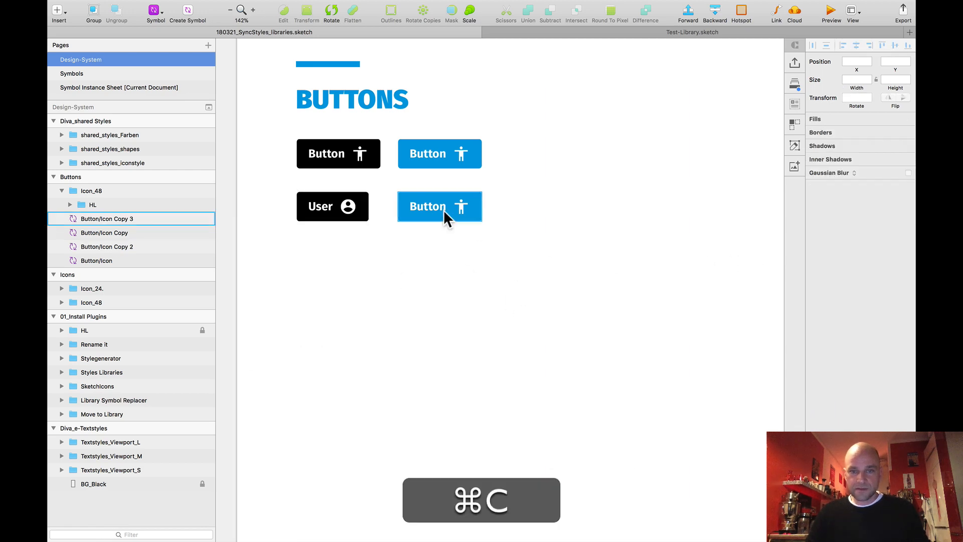
left_click(851, 265)
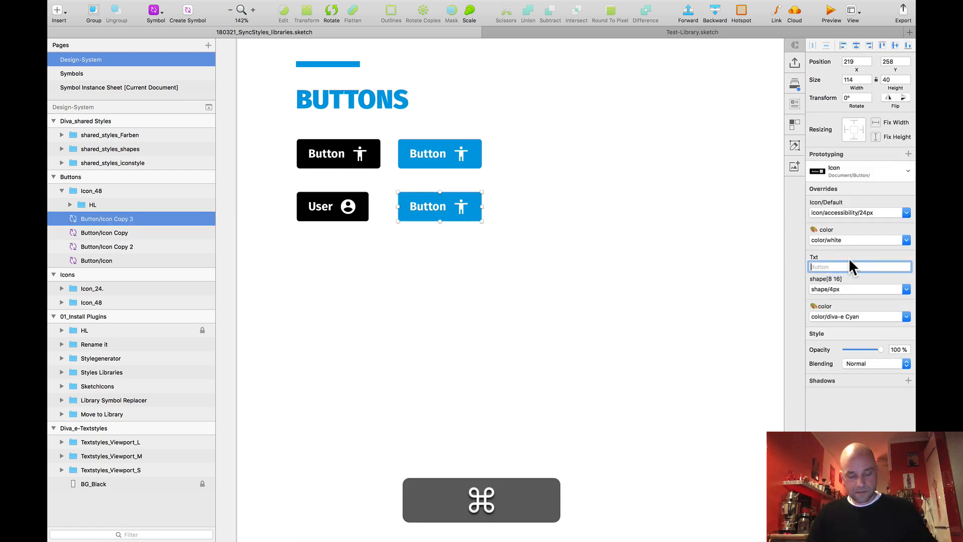
key("super+v")
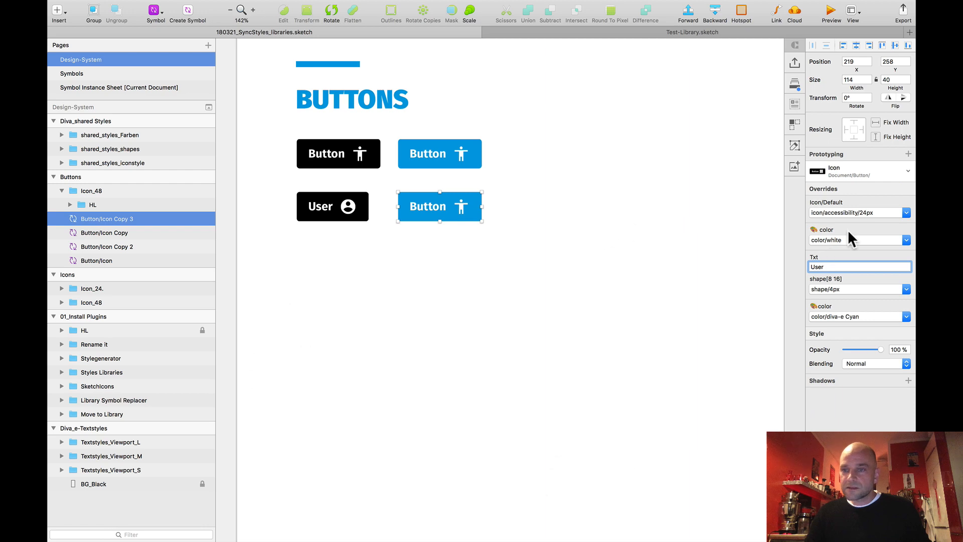
Set the second-row cyan button's icon override to icon/account_circle/24px
left_click(830, 212)
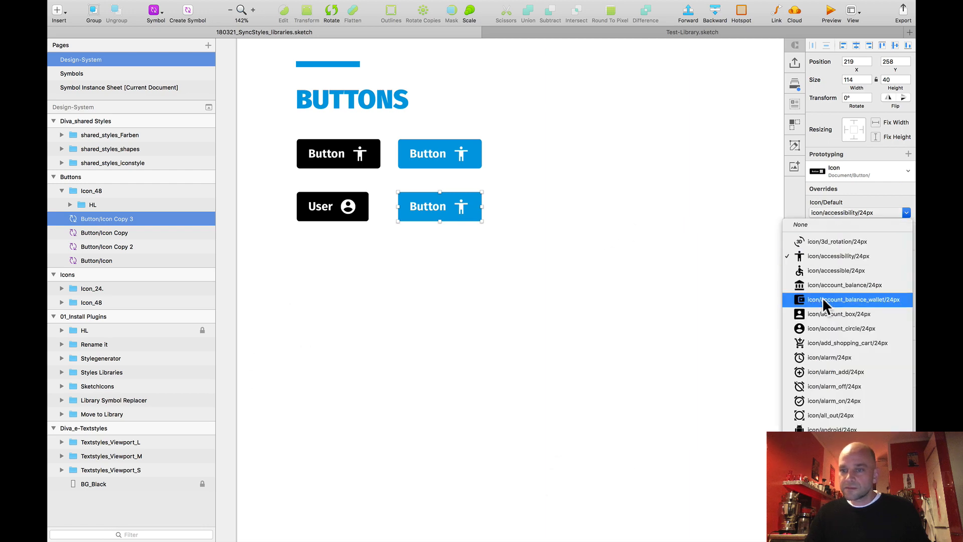
left_click(808, 328)
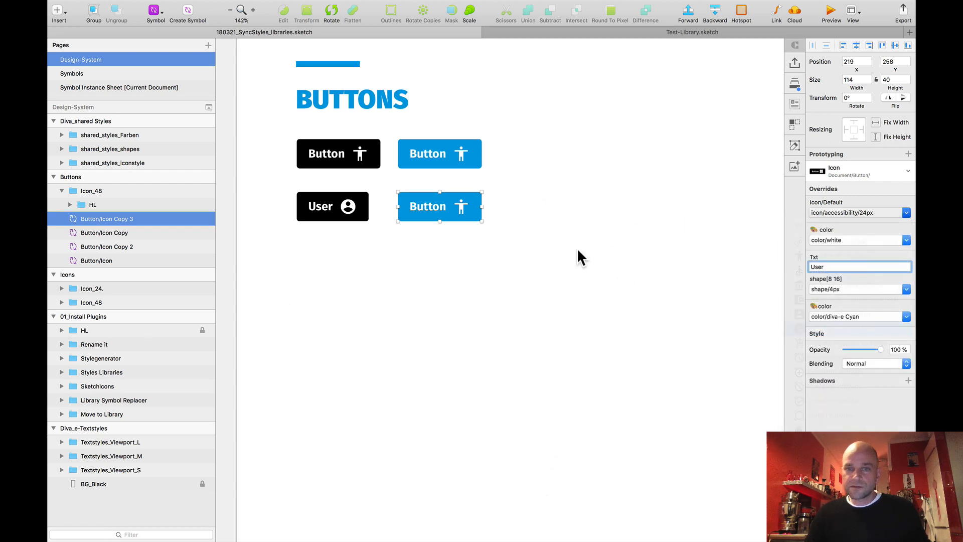
left_click(543, 194)
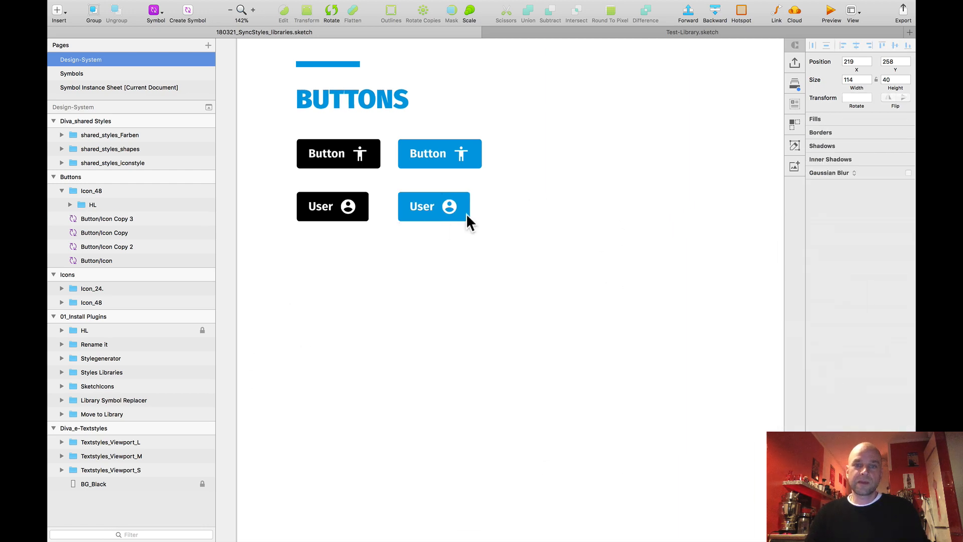
Move the cyan User button to X 203, 24 px from the black User button, matching the upper row's spacing
left_click(432, 213, "super")
left_click_drag(421, 206, 402, 207)
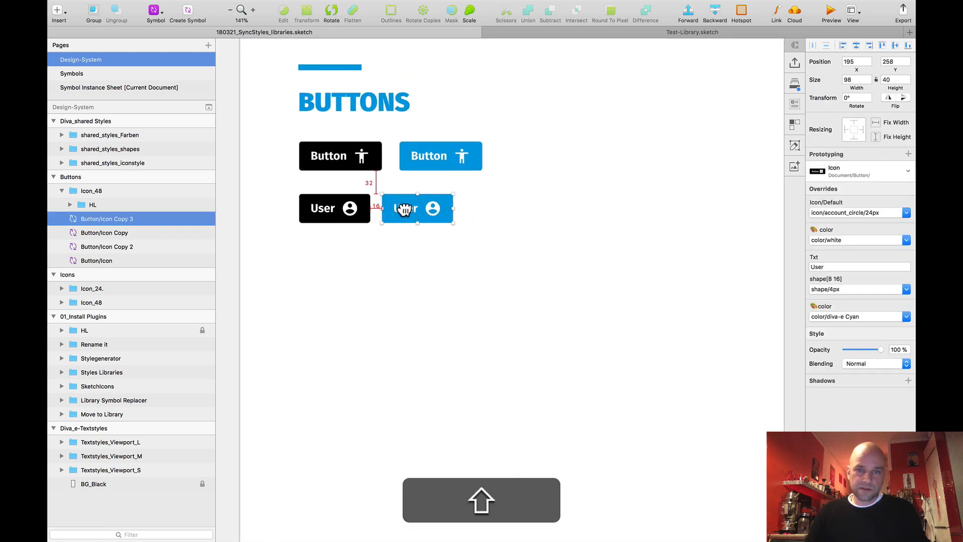
left_click(415, 156, "shift")
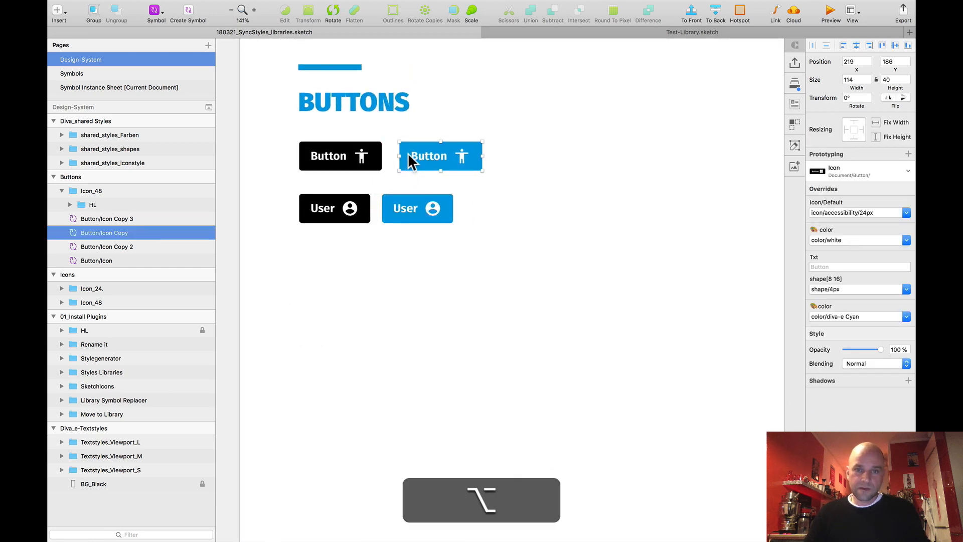
mouse_move(370, 157)
left_click(389, 208)
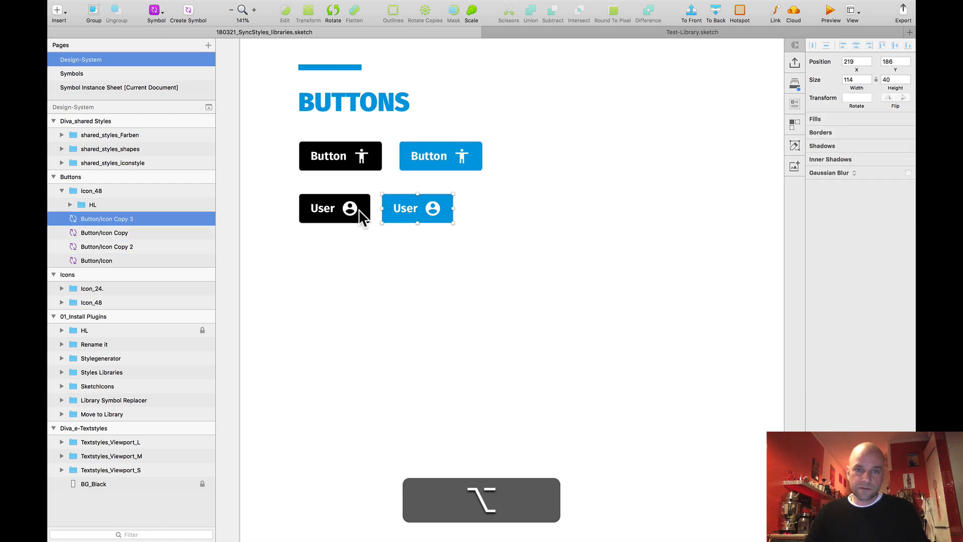
key("alt+shift+Right")
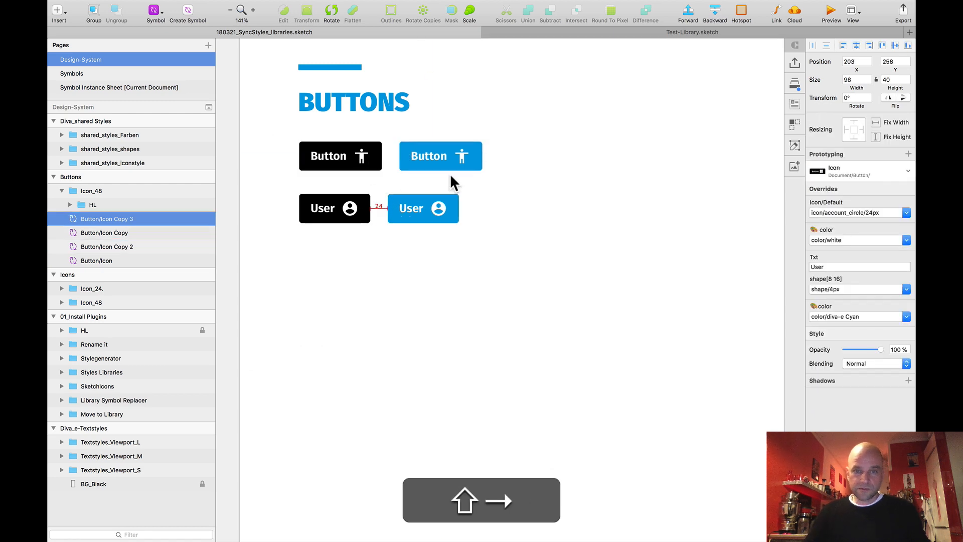
Insert a Button/default symbol at X 80, Y 323, beneath the black User button on the Buttons artboard
scroll(371, 305, "down", 5)
left_click(486, 248)
scroll(471, 233, "up", 3)
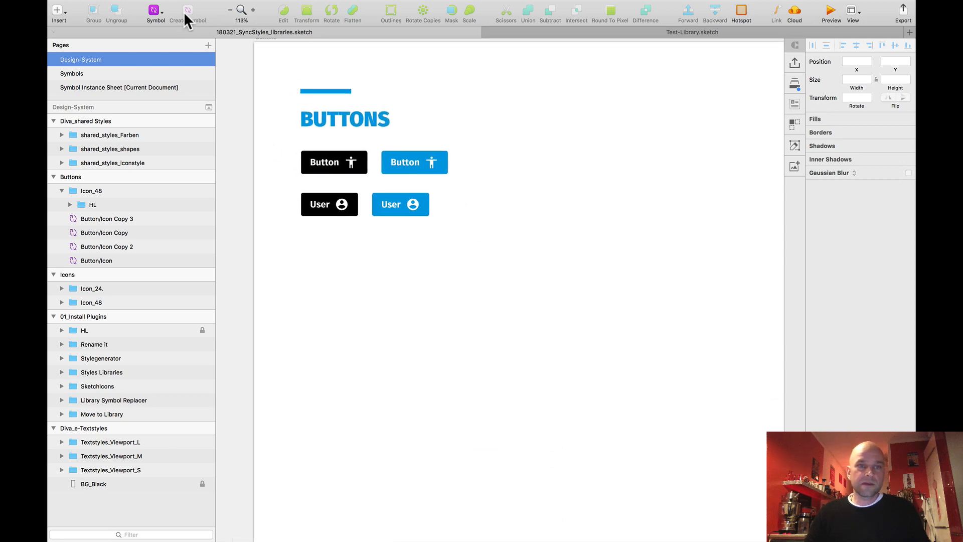
left_click(163, 8)
mouse_move(173, 27)
mouse_move(294, 25)
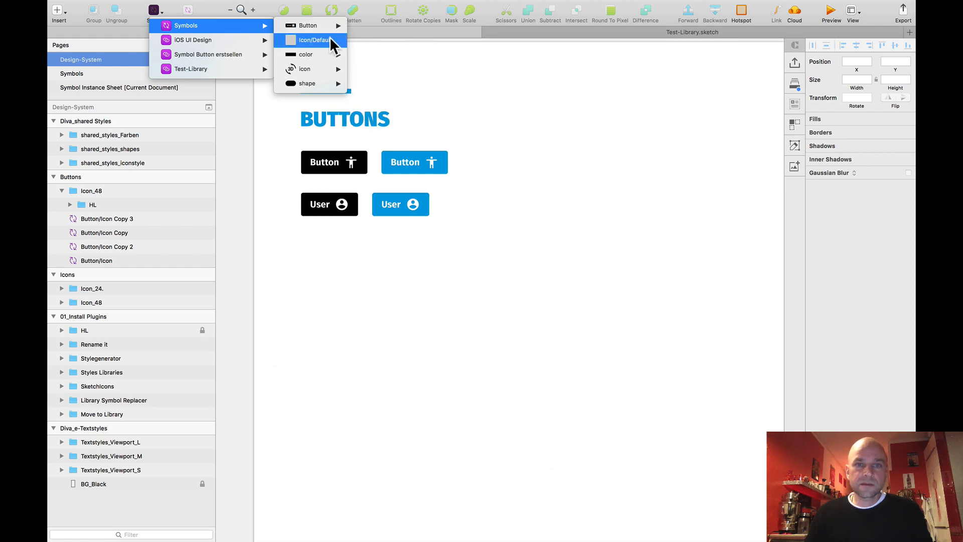
left_click(376, 40)
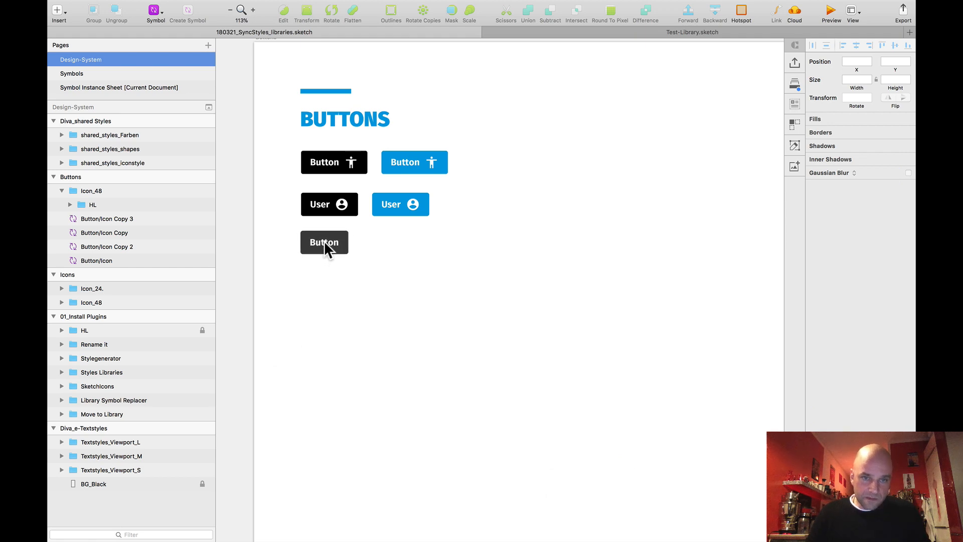
left_click(329, 246)
scroll(275, 221, "up", 3)
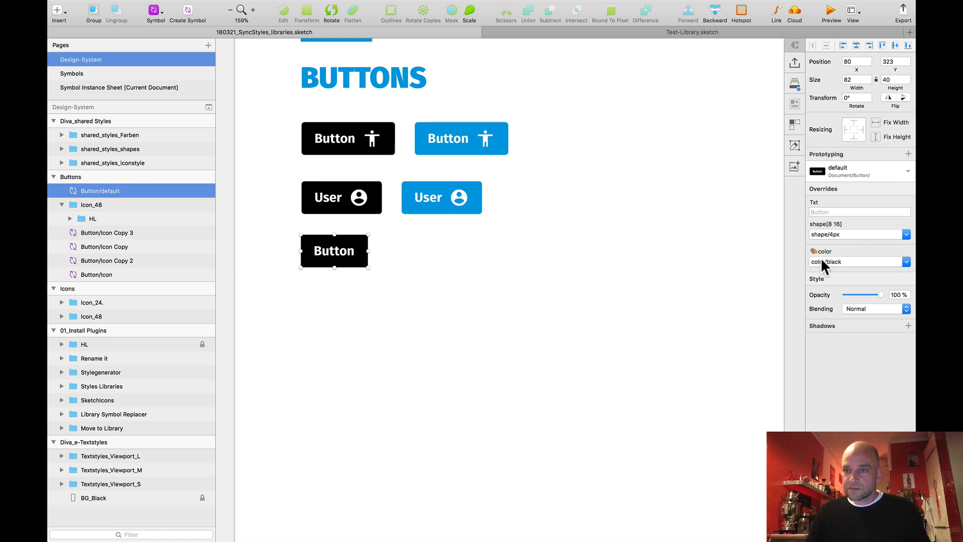
Duplicate the default button three times along the third row, at X 178, 276 and 374
left_click(442, 255)
left_click(329, 246)
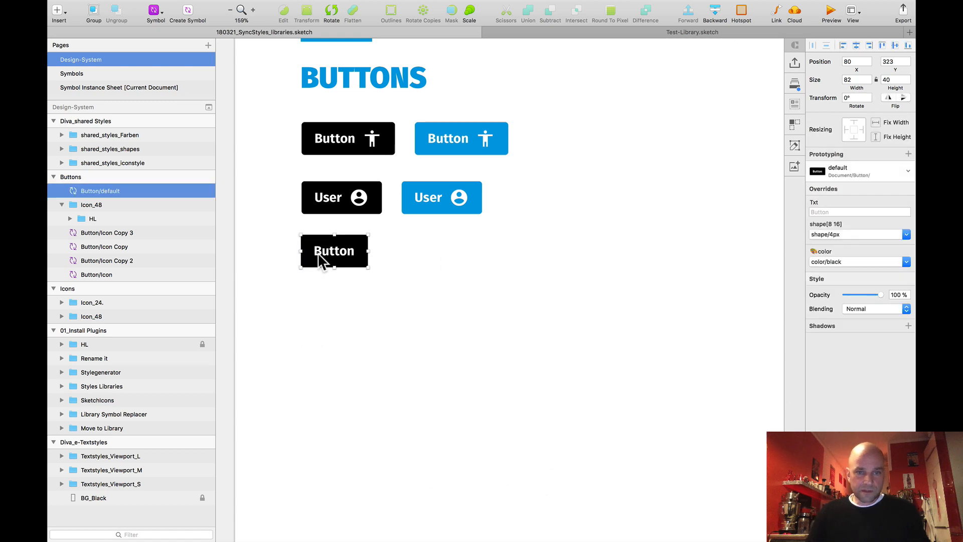
left_click_drag(321, 261, 580, 250)
left_click(470, 252)
left_click_drag(469, 252, 482, 253)
left_click_drag(571, 251, 558, 246)
left_click(570, 287)
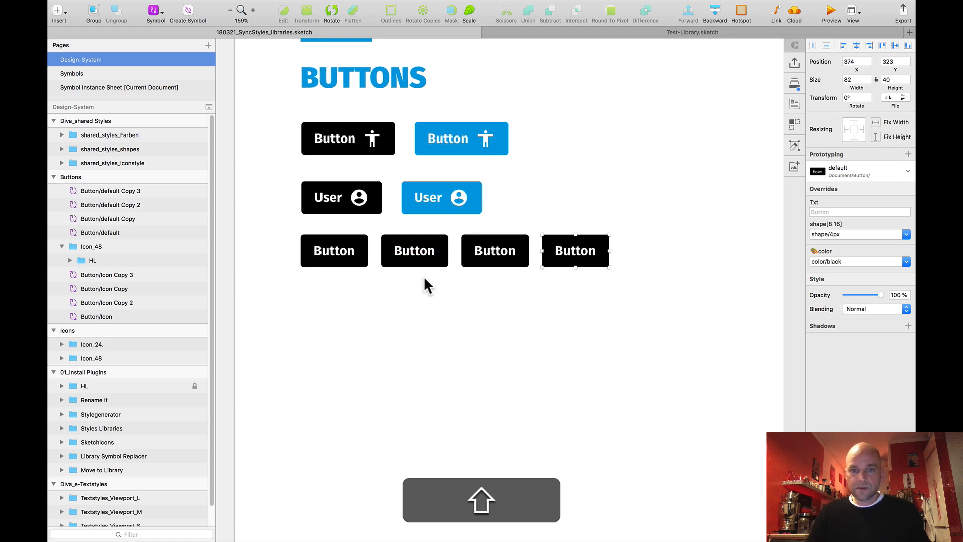
Set the colour override of the third row's second button to color/diva-e Cyan and its third button to color/diva-e-Gold
left_click(389, 263)
left_click(845, 262)
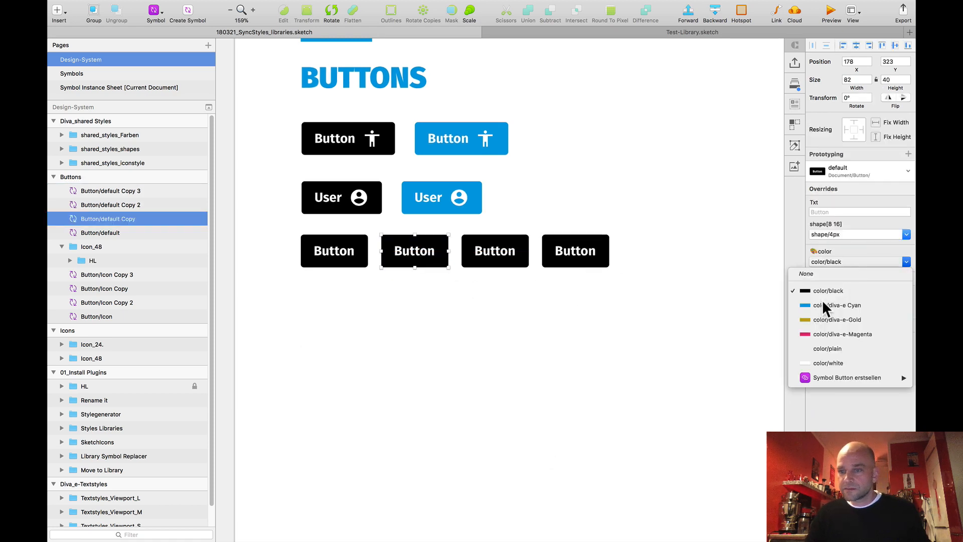
left_click(818, 306)
left_click(478, 288)
left_click(494, 258)
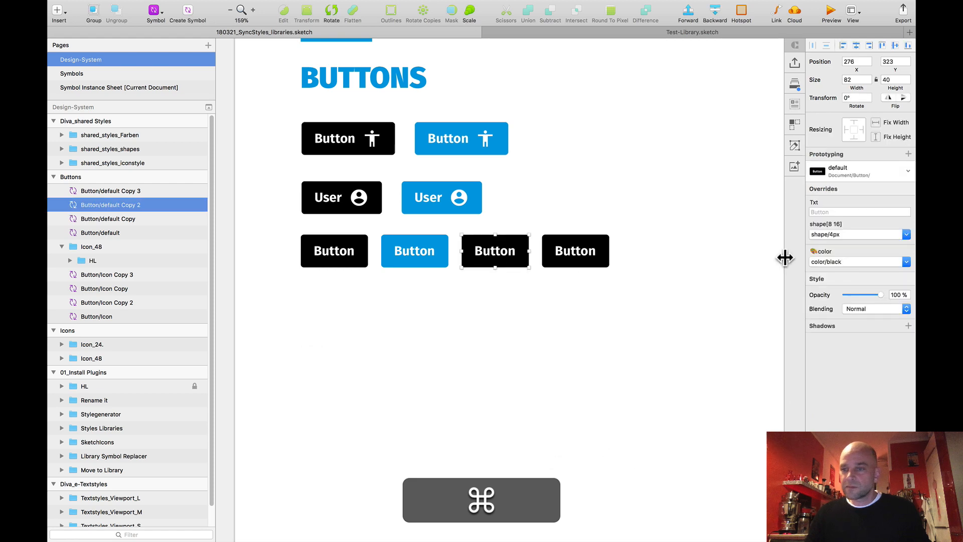
left_click(849, 261)
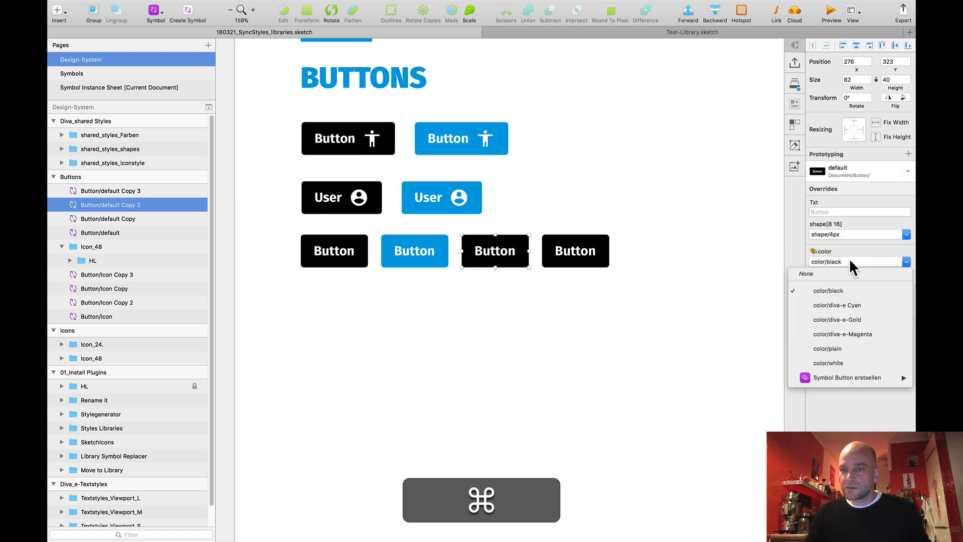
left_click(837, 320)
Set the colour override of the fourth button in the third row to color/diva-e-Magenta
left_click(582, 251, "super")
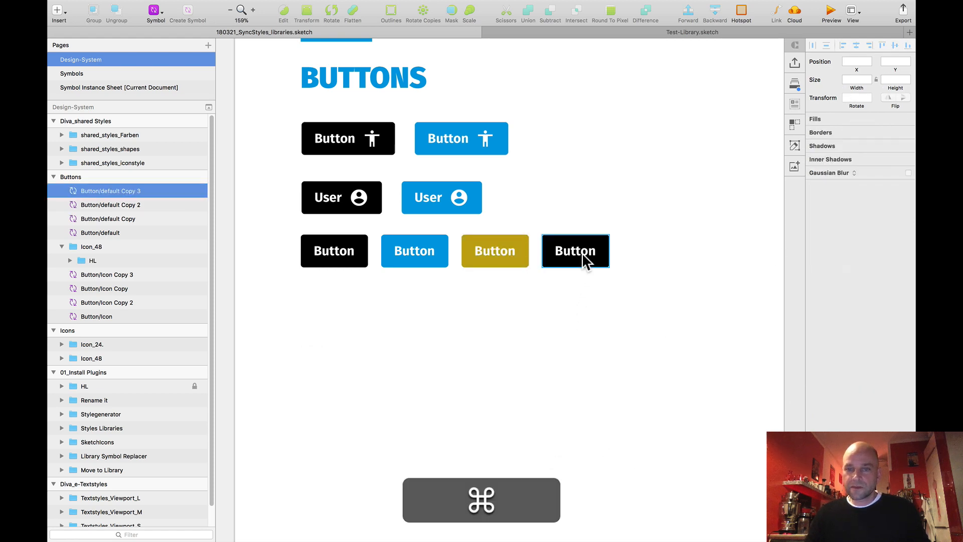
left_click(847, 259)
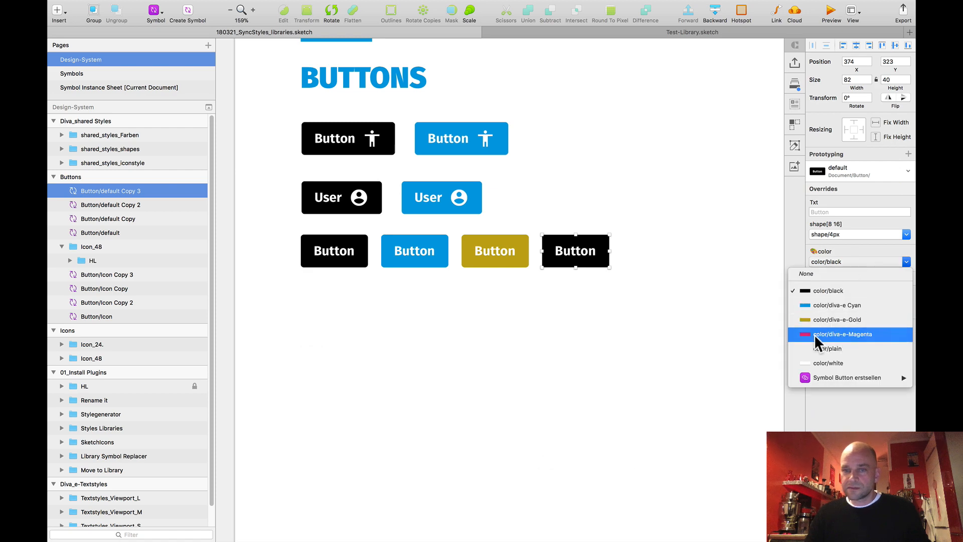
left_click(814, 334)
left_click(549, 291)
Set the magenta button's text override to "Magenta Button"
scroll(549, 291, "down", 5)
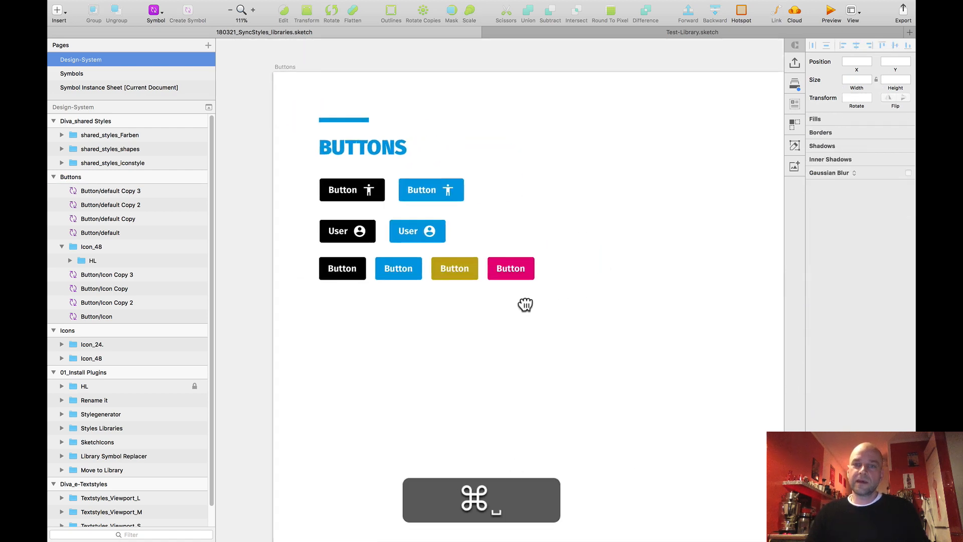
left_click(514, 268, "super")
left_click(828, 211)
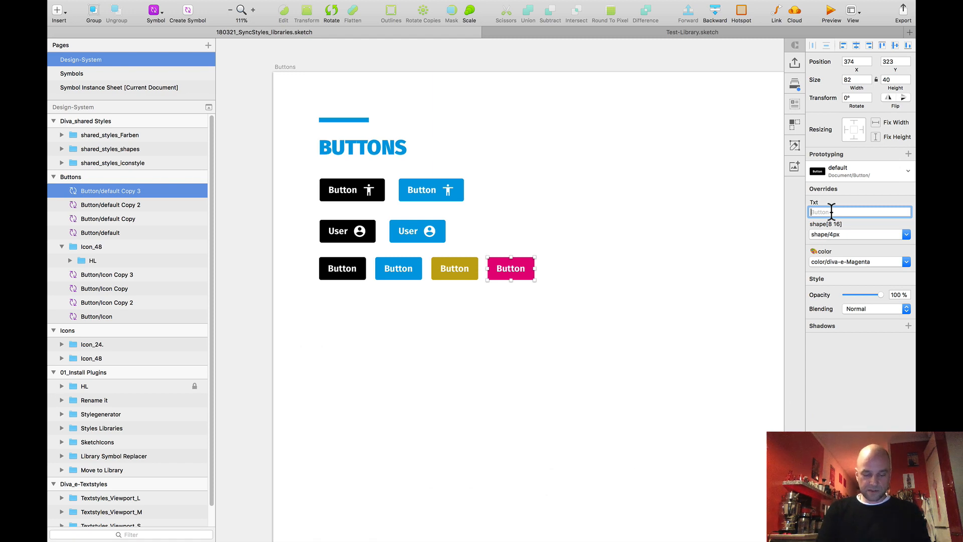
type("M")
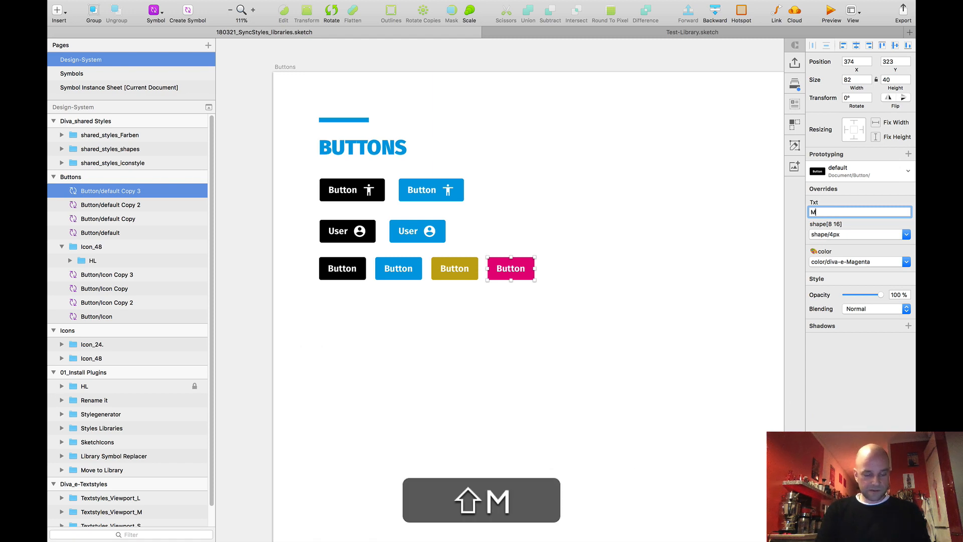
type("agenta ")
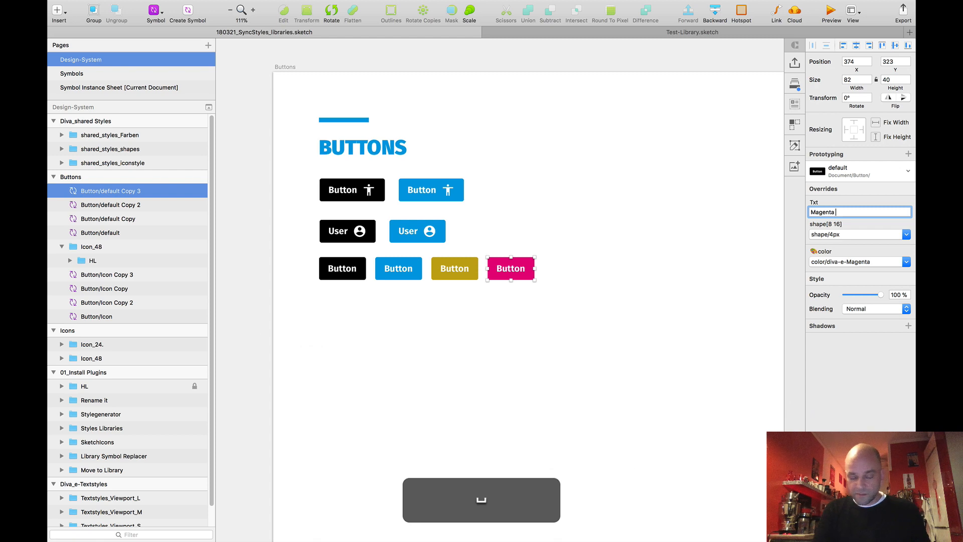
type("But")
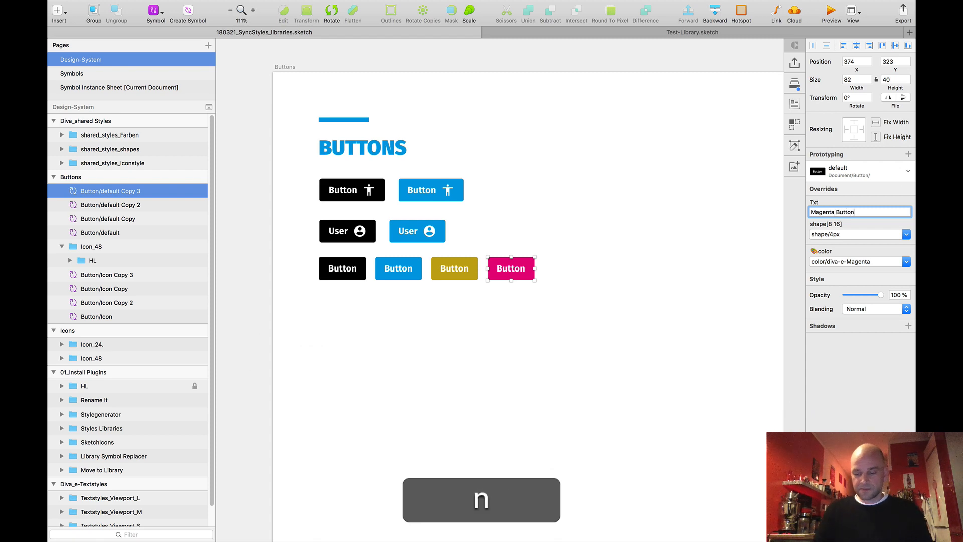
type("ton")
key("Return")
left_click(550, 286)
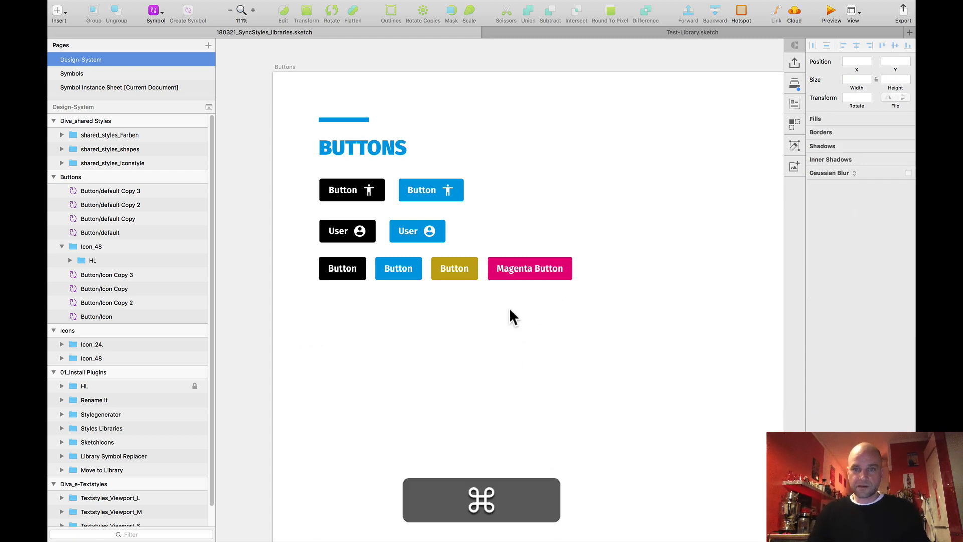
Review the Buttons, Icons, Diva_shared Styles and Diva_e-Textstyles artboards side by side on the Design-System page
scroll(507, 296, "down", 5)
scroll(504, 295, "down", 3)
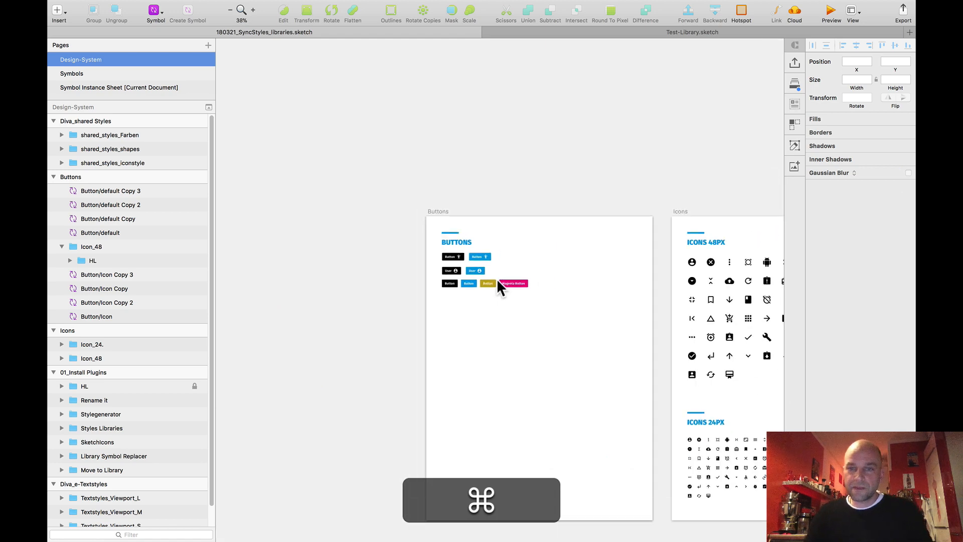
scroll(484, 149, "down", 4)
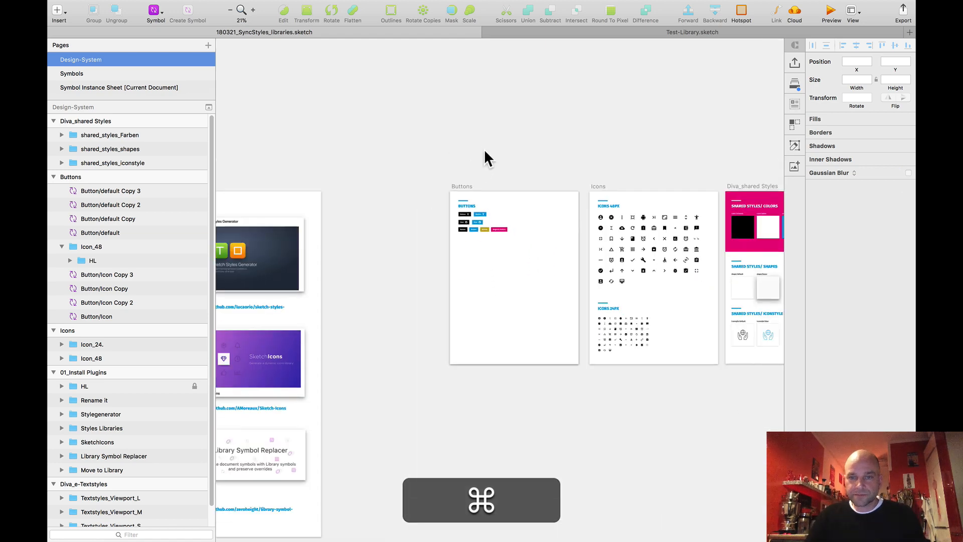
key("space")
left_click_drag(501, 150, 391, 149)
scroll(391, 150, "right", 5)
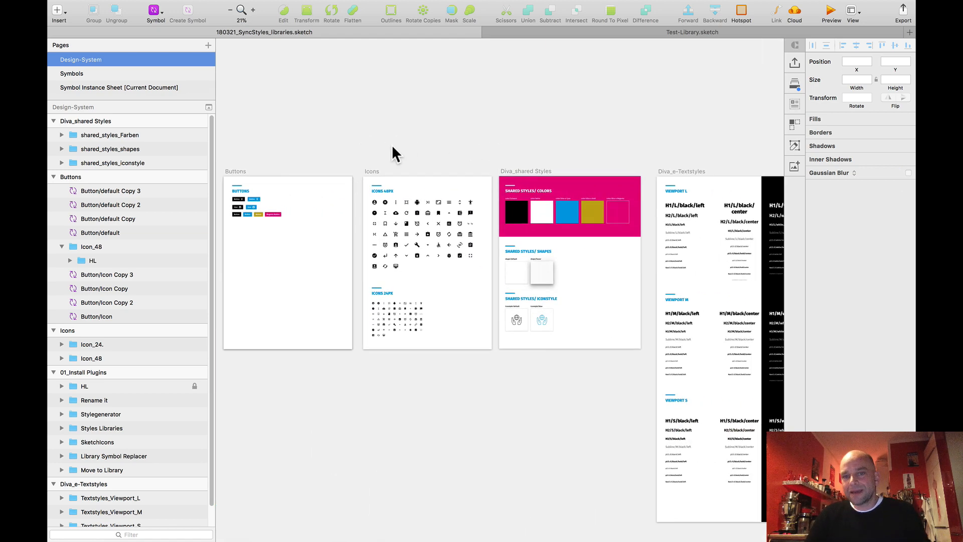
scroll(402, 146, "up", 2)
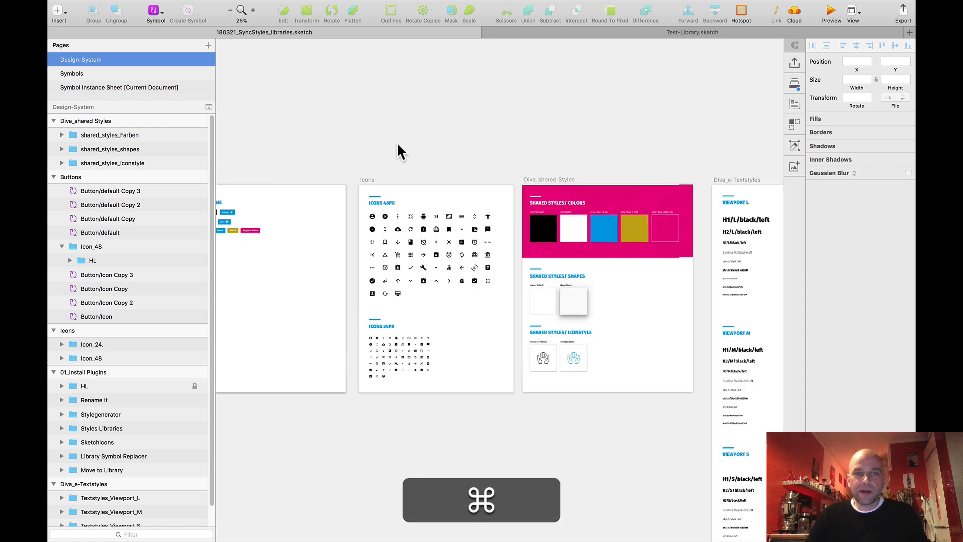
key("space")
left_click_drag(319, 142, 355, 155)
scroll(354, 148, "down", 5)
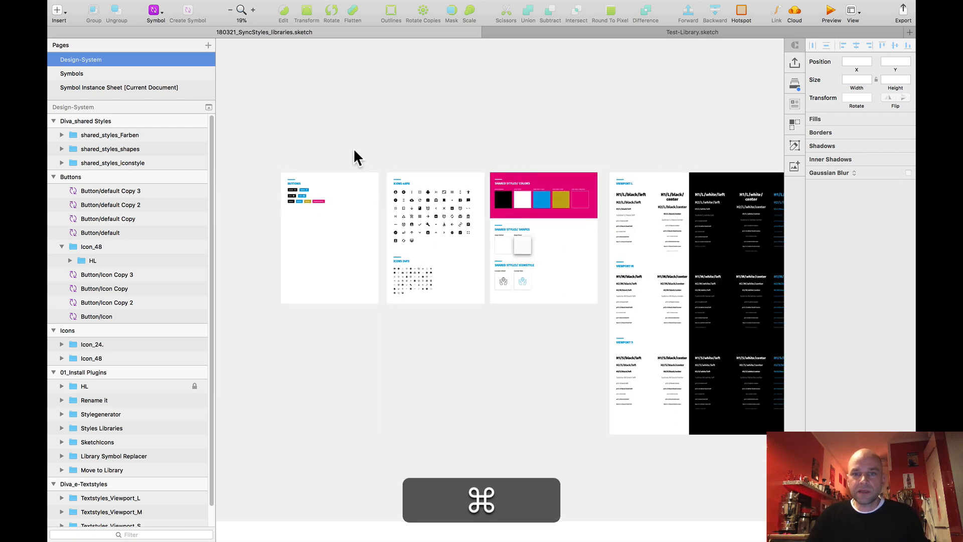
scroll(372, 142, "up", 2)
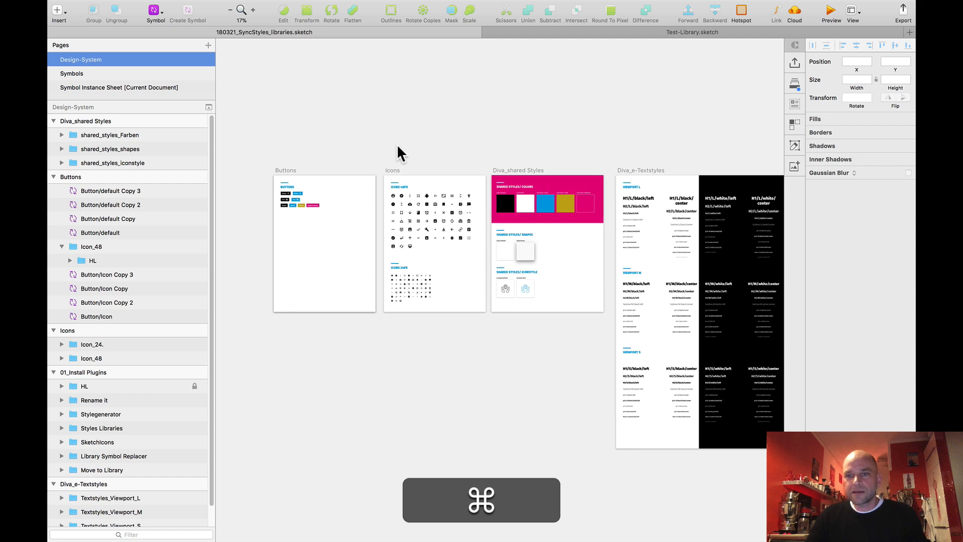
scroll(396, 143, "down", 2)
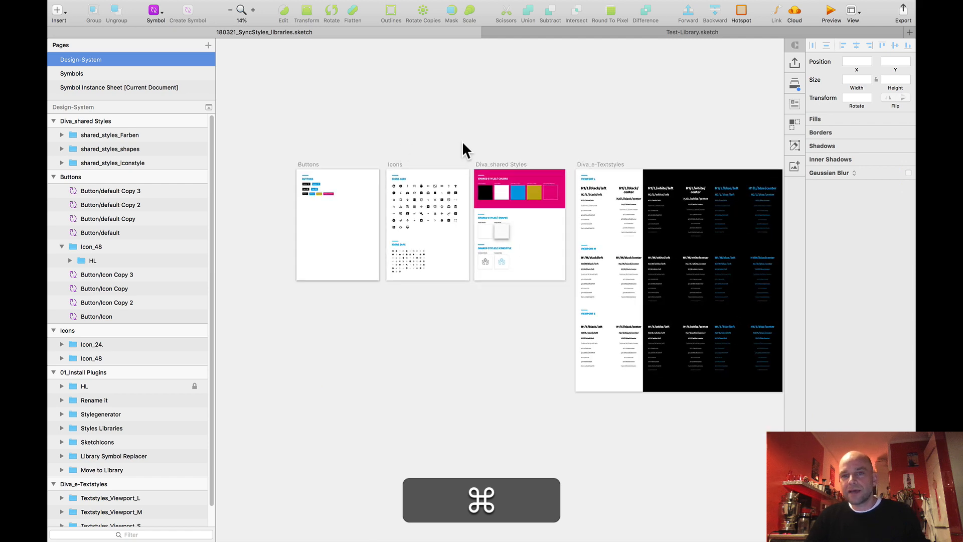
scroll(462, 140, "up", 5)
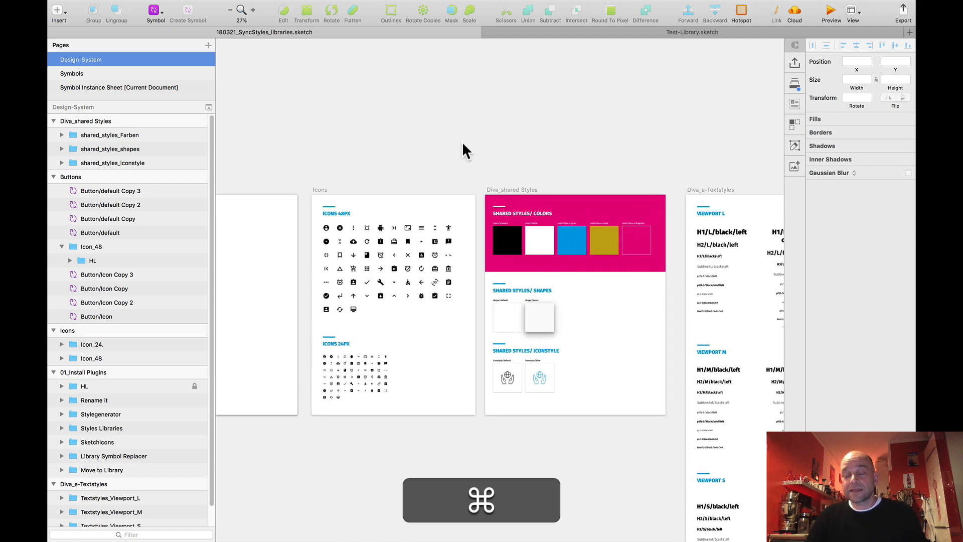
scroll(462, 142, "down", 2)
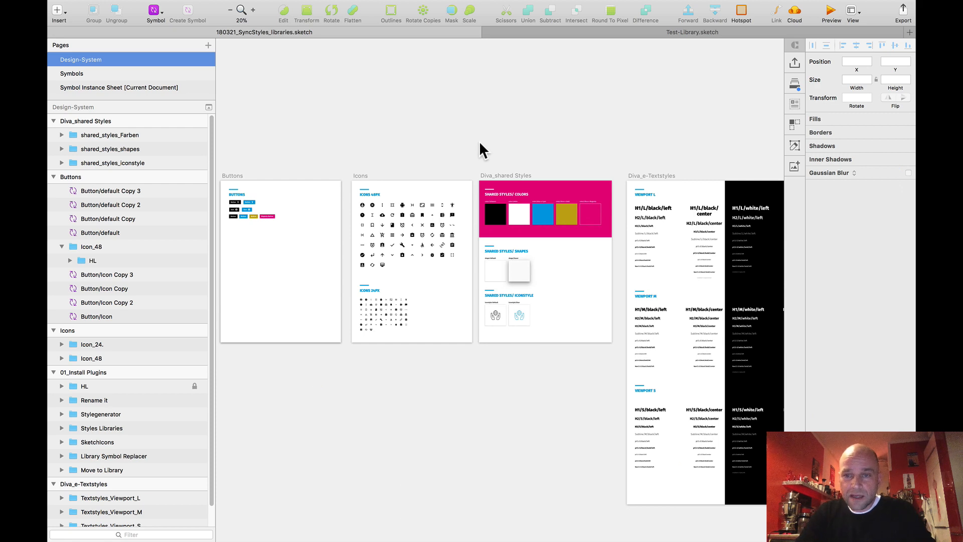
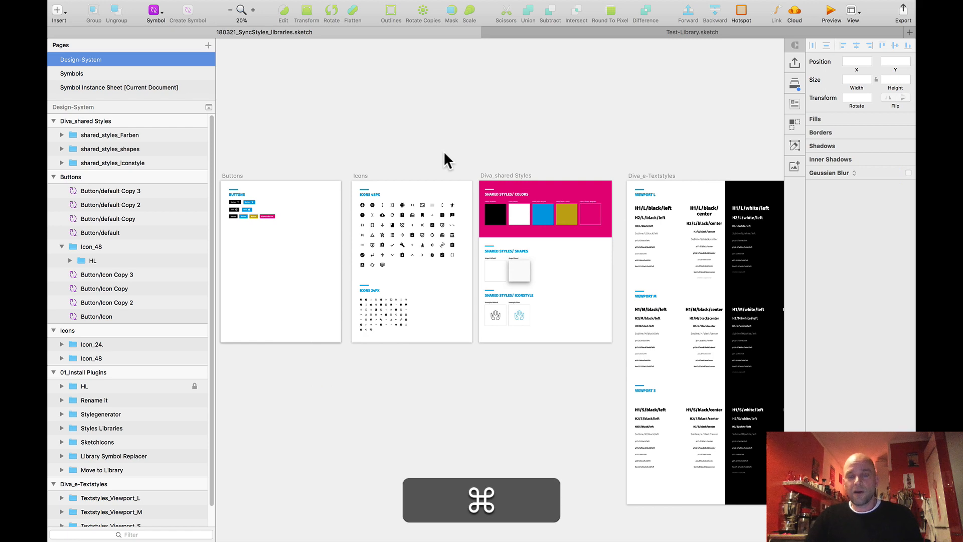
scroll(443, 151, "up", 2)
scroll(448, 155, "down", 3)
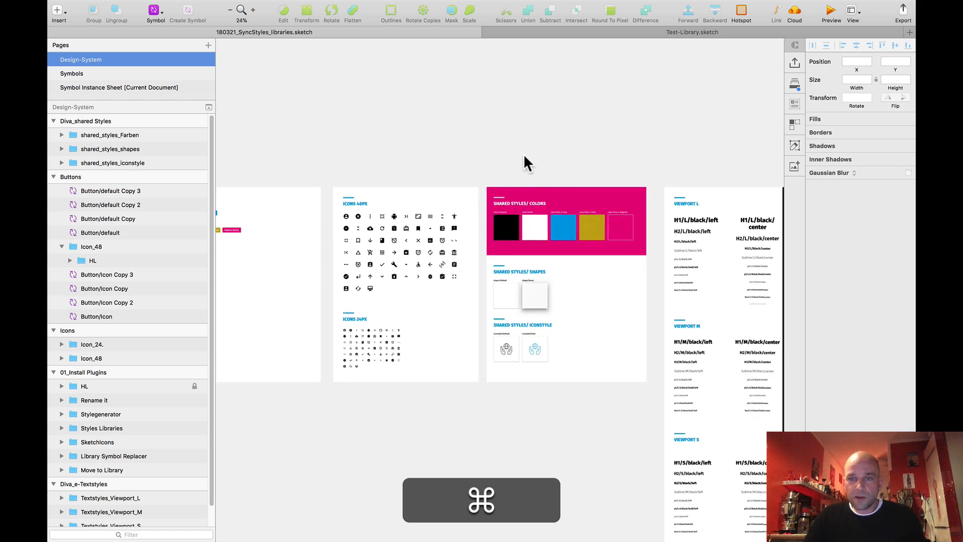
left_click_drag(516, 152, 410, 131)
scroll(424, 151, "down", 2)
scroll(406, 141, "up", 2)
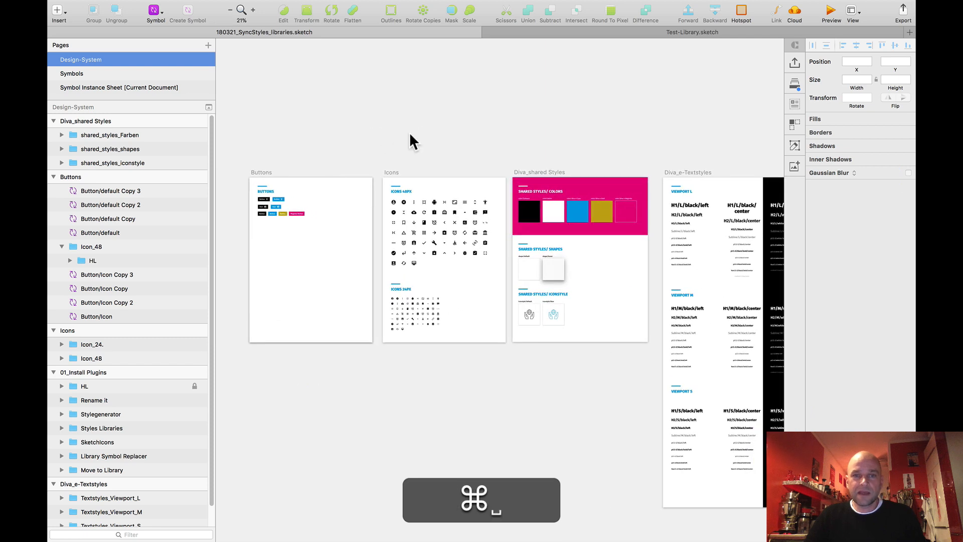
scroll(391, 140, "up", 1)
scroll(407, 148, "down", 1)
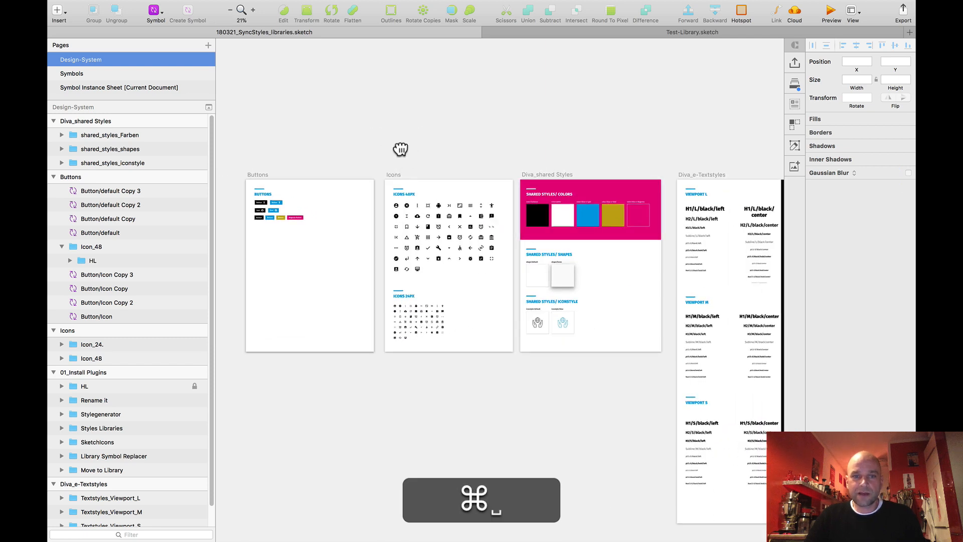
scroll(409, 144, "left", 2)
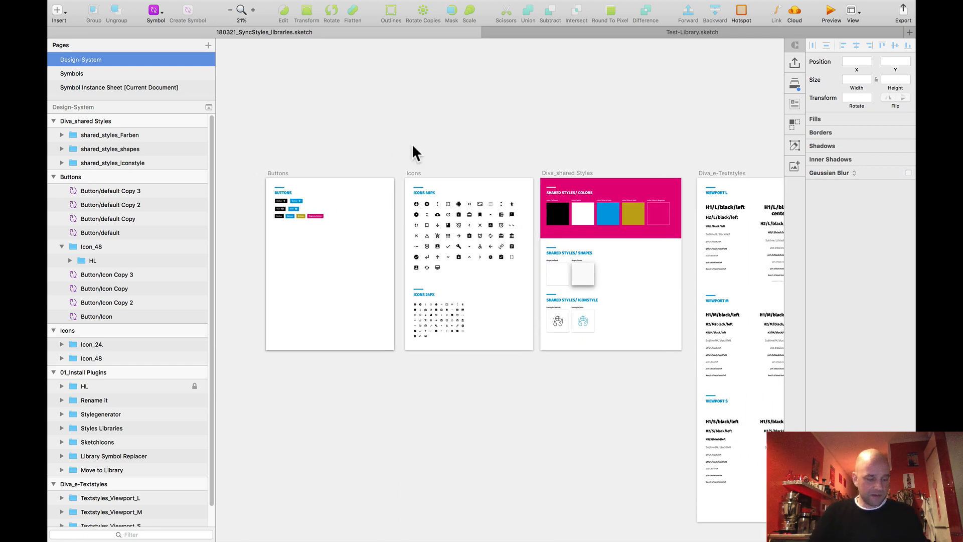
Save the document as a new file named TEST_TEST.sketch in the 03_Sync_Styles_Libraries folder
key("super+shift+s")
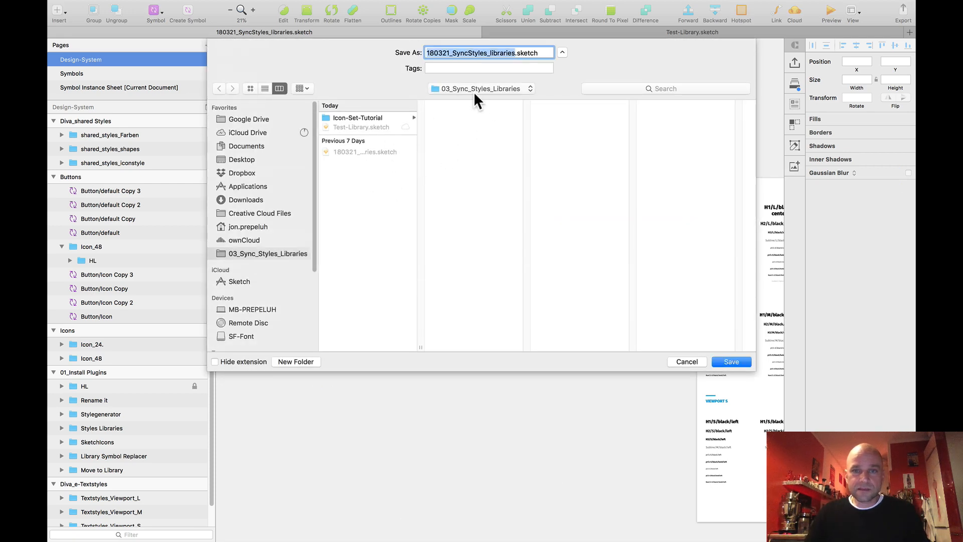
left_click(478, 52)
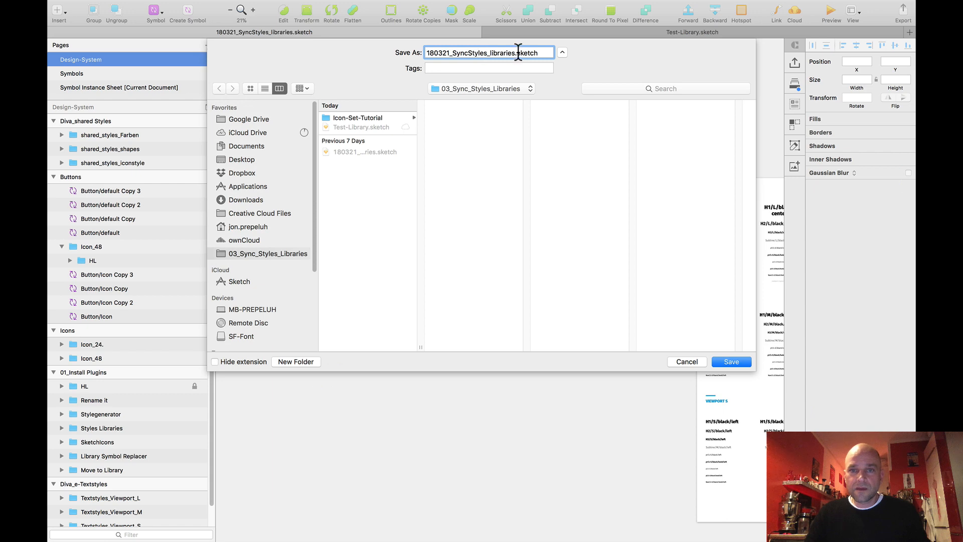
left_click_drag(515, 52, 354, 54)
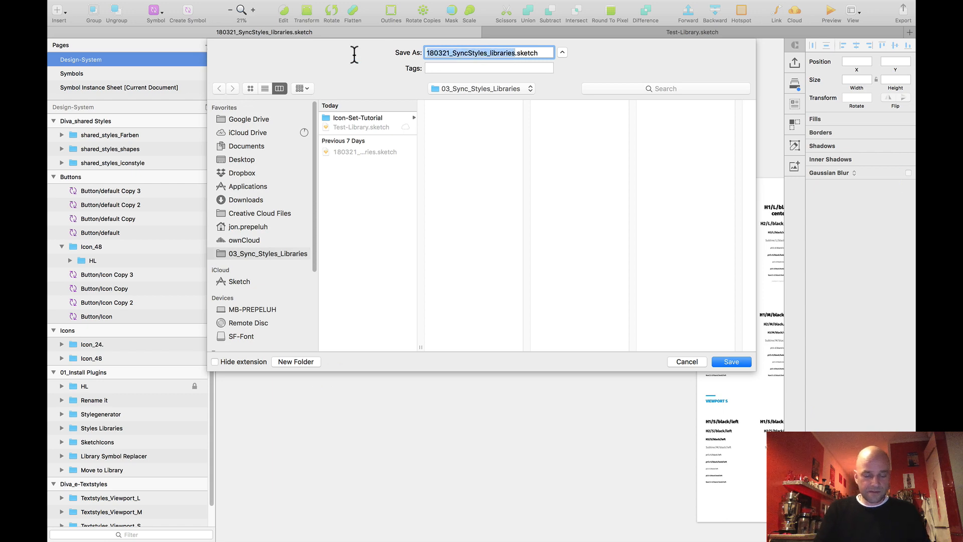
type("TEST_TEST")
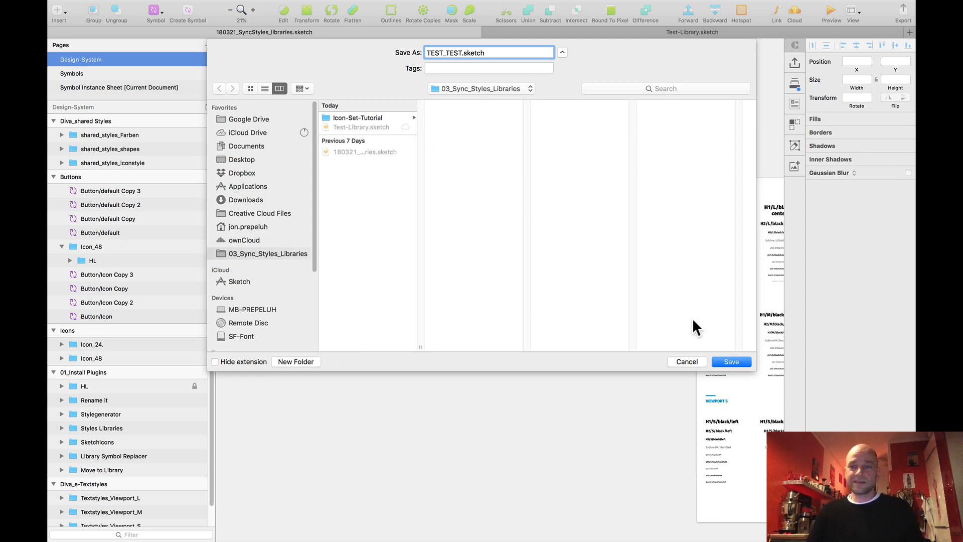
left_click(732, 361)
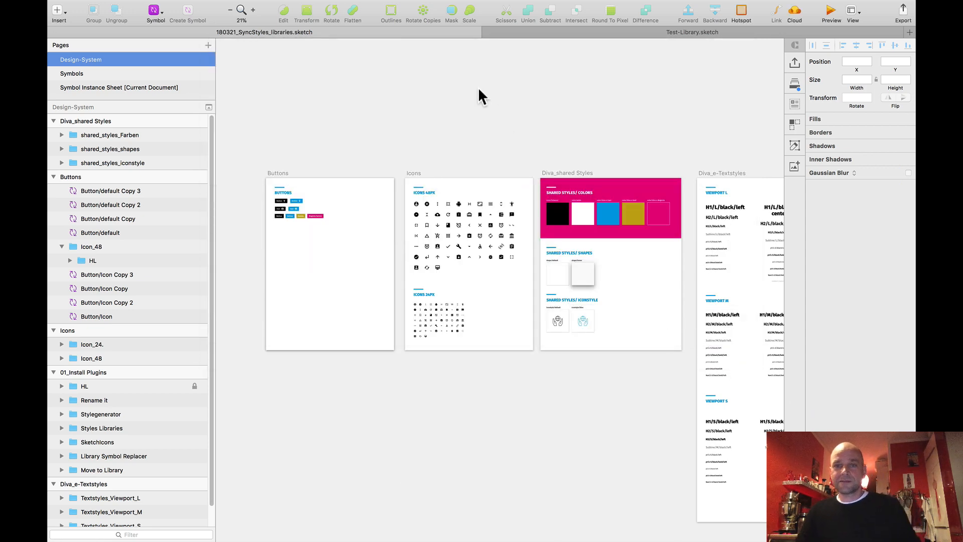
Add TEST_TEST.sketch from the 03_Sync_Styles_Libraries folder as a library in the Libraries preferences
scroll(462, 101, "down", 3)
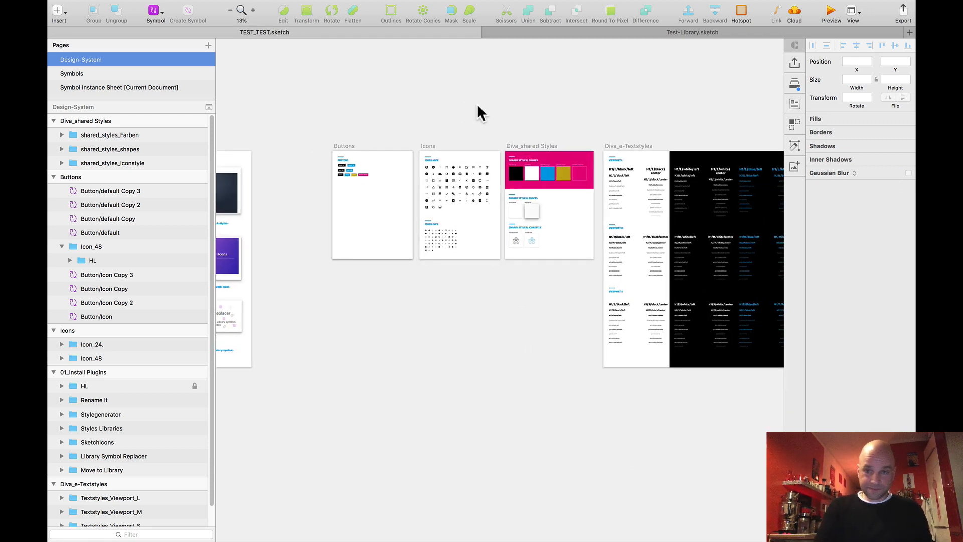
scroll(480, 101, "down", 1)
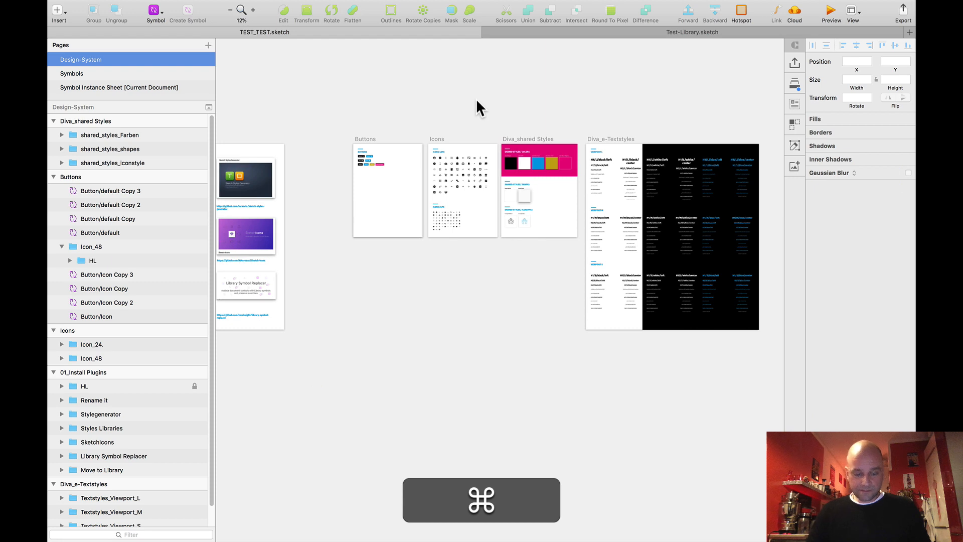
key("ctrl+comma")
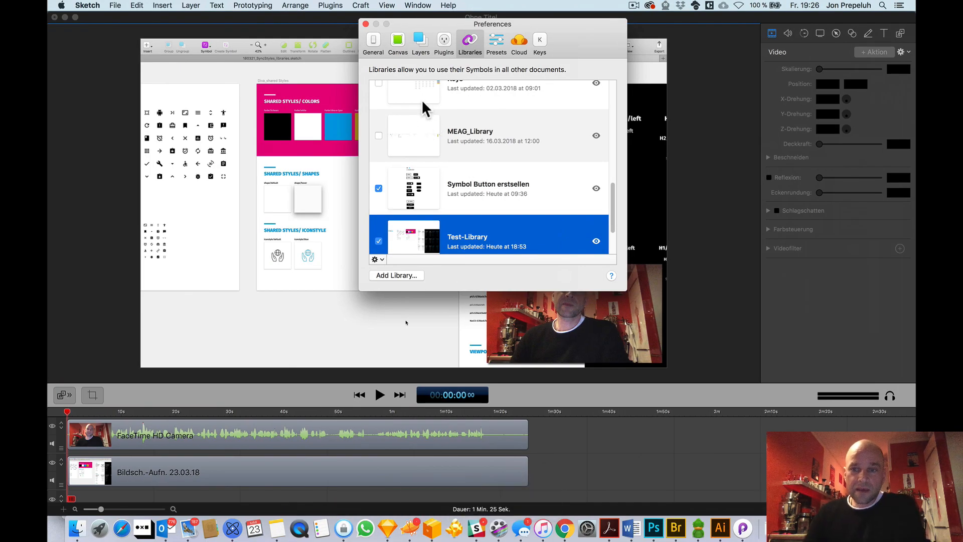
left_click_drag(525, 26, 528, 48)
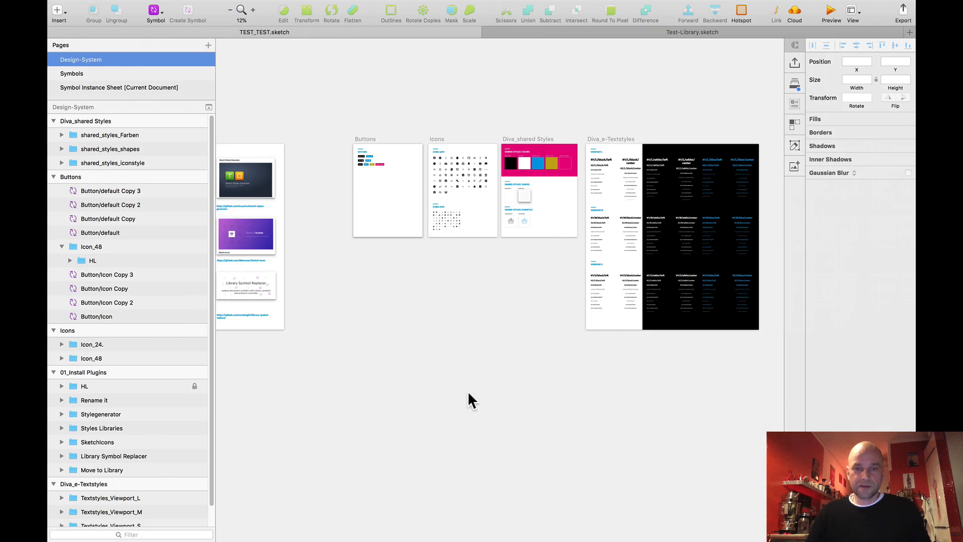
key("super+comma")
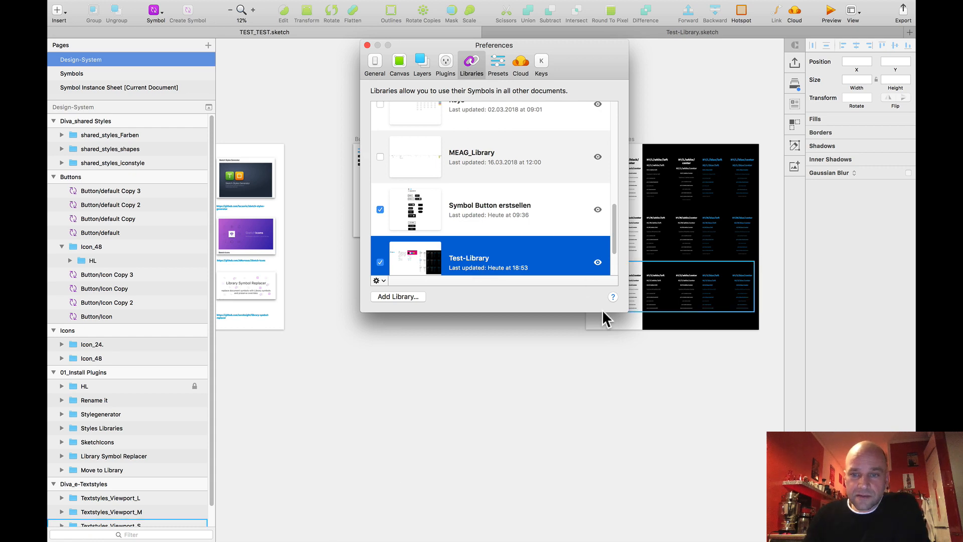
left_click(398, 296)
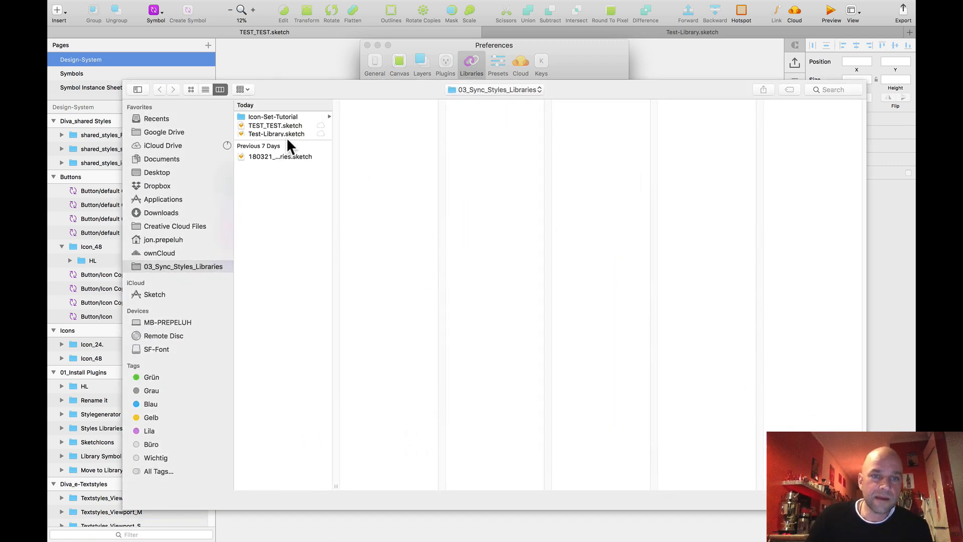
left_click(259, 125)
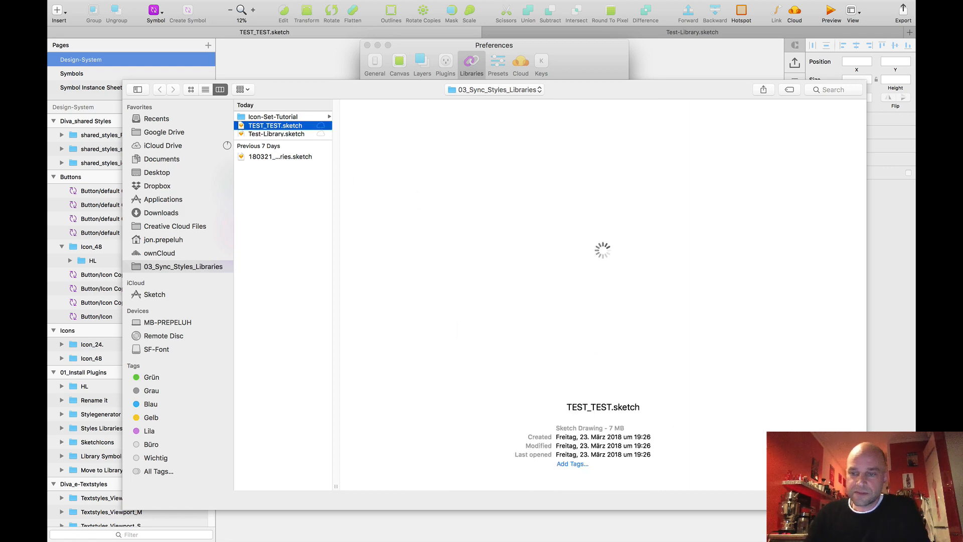
left_click(841, 500)
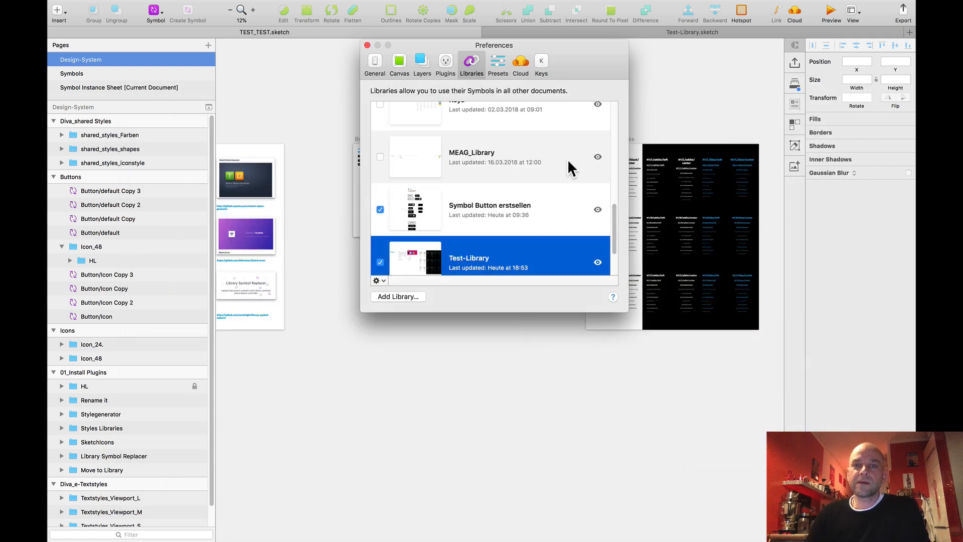
Check the TEST_TEST entry in the library list and close the preferences
scroll(496, 384, "down", 2, "super")
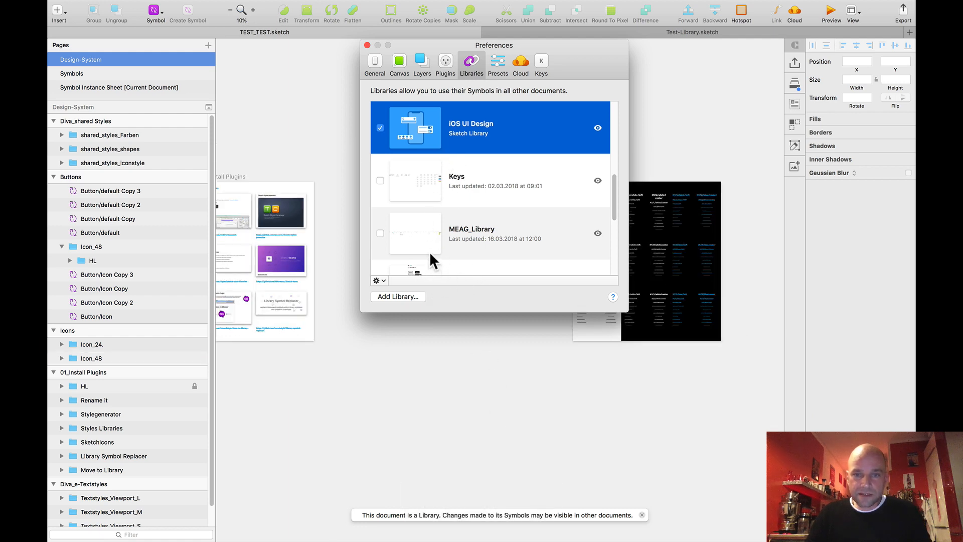
scroll(429, 252, "down", 10)
scroll(430, 251, "up", 2)
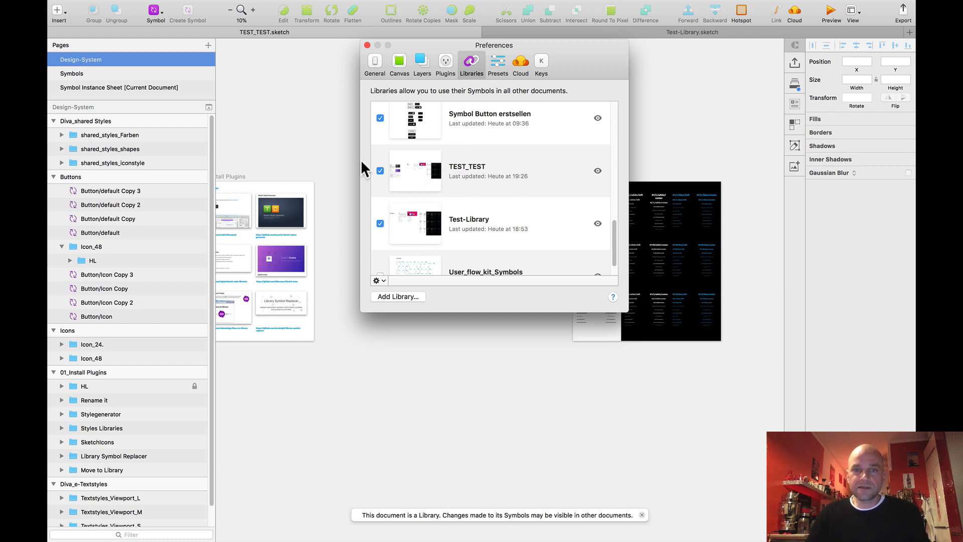
left_click(304, 139)
scroll(304, 139, "down", 2, "super")
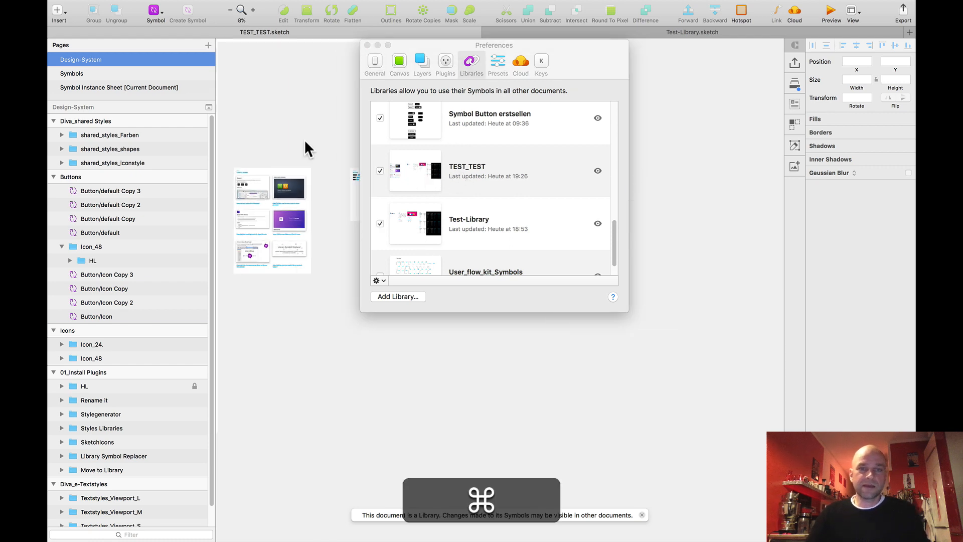
left_click(367, 45)
scroll(341, 89, "down", 2, "super")
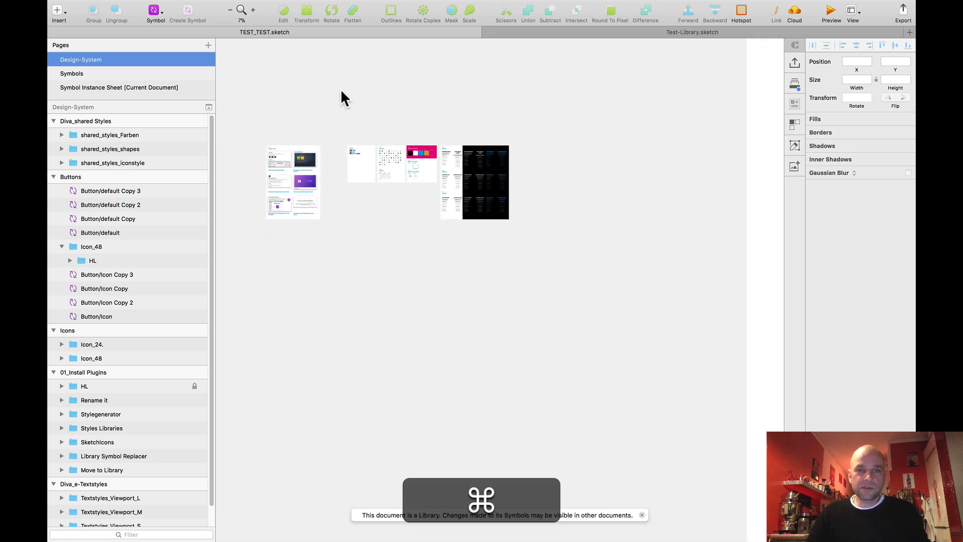
key("space")
left_click_drag(312, 94, 362, 91)
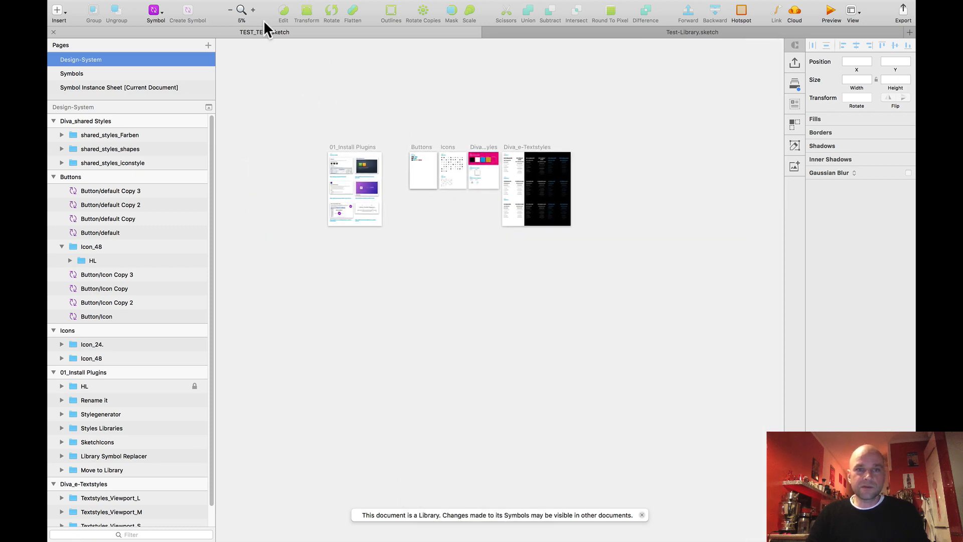
Copy the blue Titel-Test_Library artboard from the Test-Library page of Test-Library.sketch
left_click(655, 29)
scroll(316, 75, "down", 3, "super")
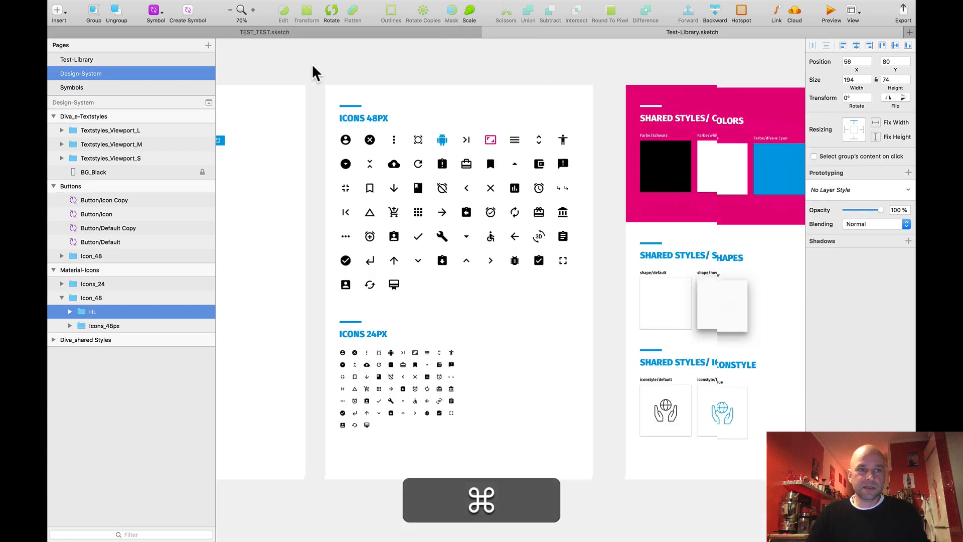
left_click(98, 59)
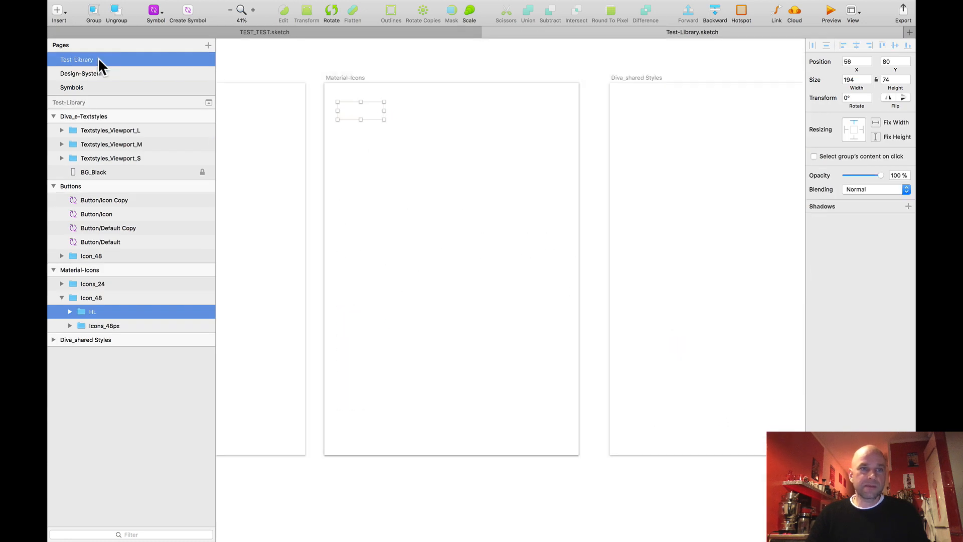
key("space")
scroll(403, 96, "up", 3, "super")
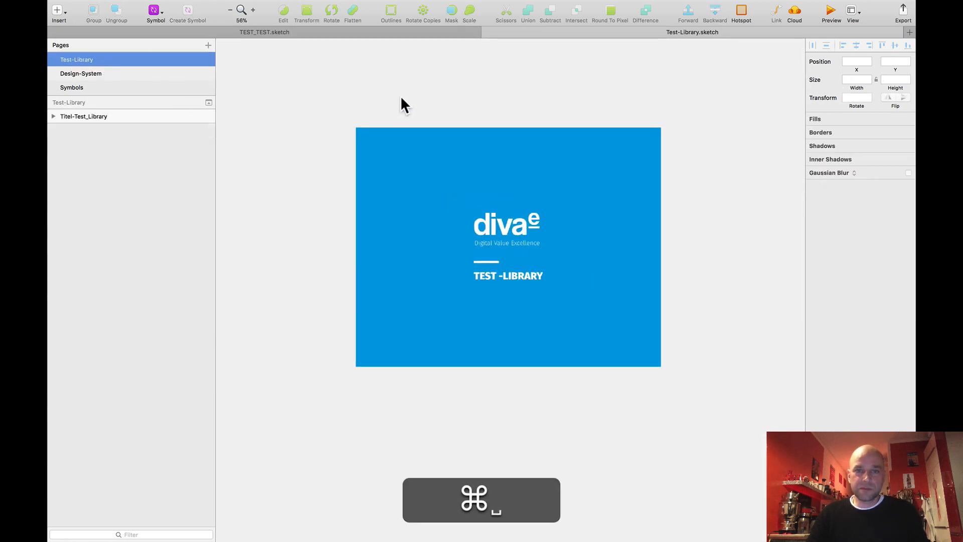
left_click(372, 120)
key("super+c")
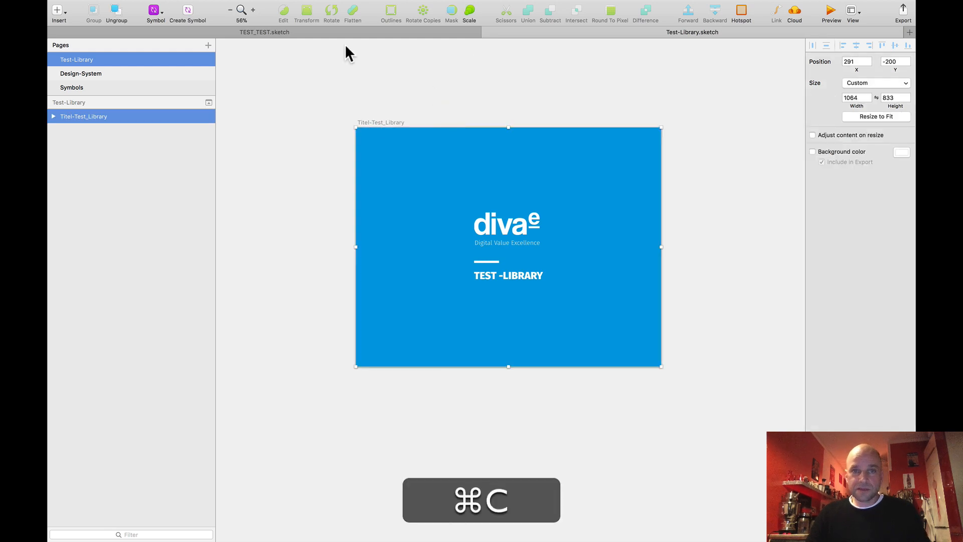
Add a new page to TEST_TEST.sketch and paste the copied title artboard onto it
left_click(311, 32)
scroll(372, 99, "up", 1, "super")
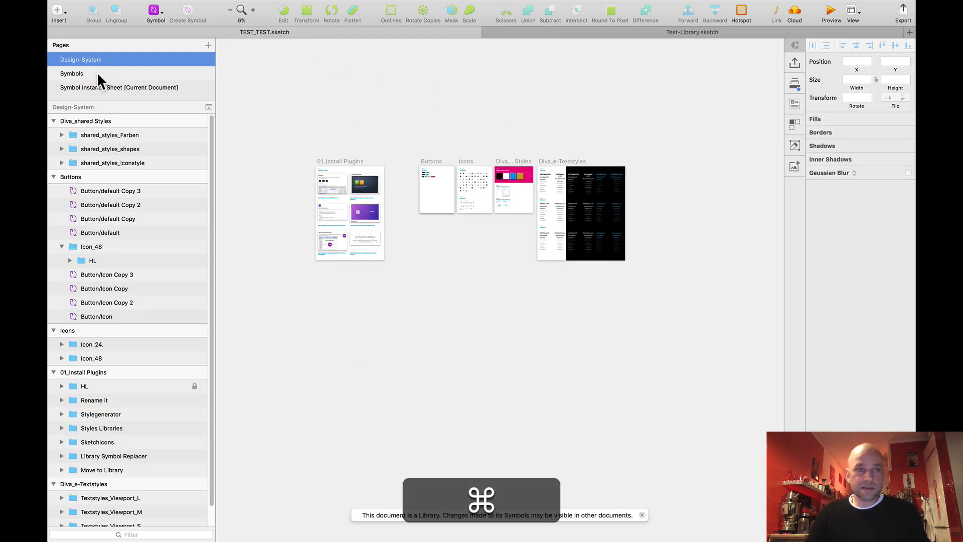
left_click(207, 45)
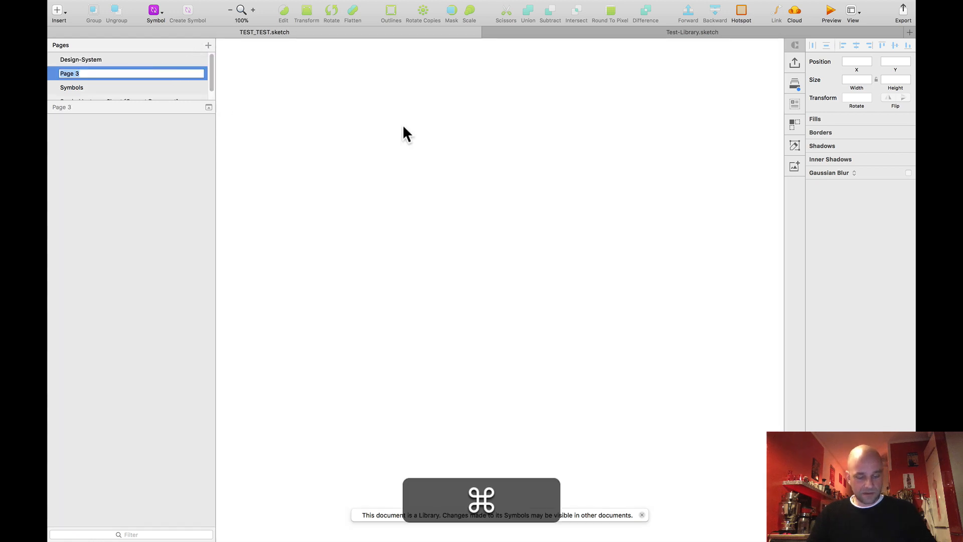
key("super+v")
key("super+v")
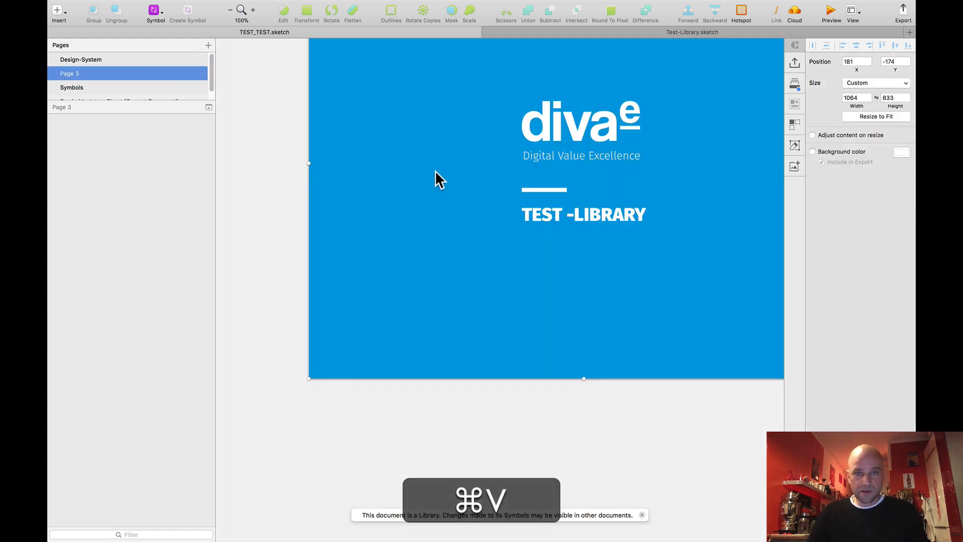
key("super+2")
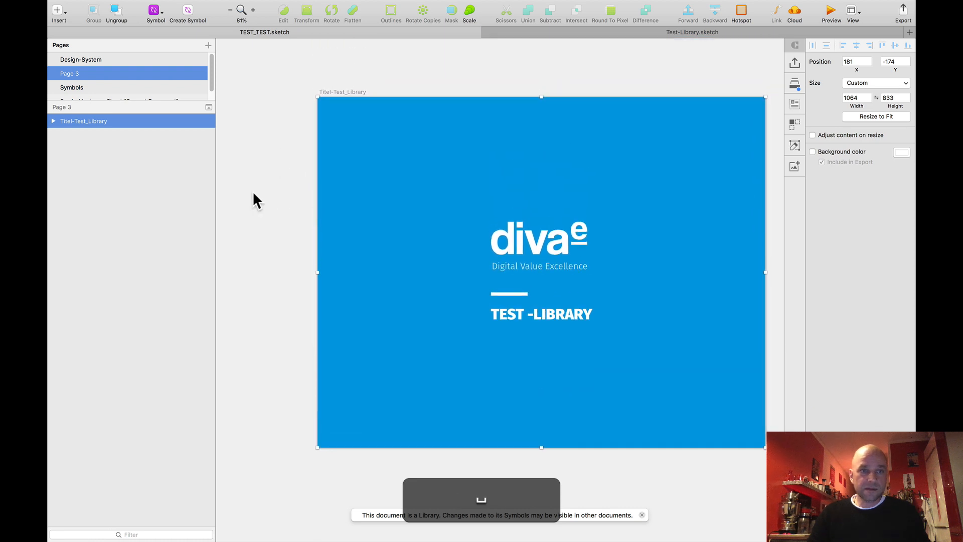
Rename the new page holding the title artboard to Test_TEST
double_click(83, 75)
type("Tes")
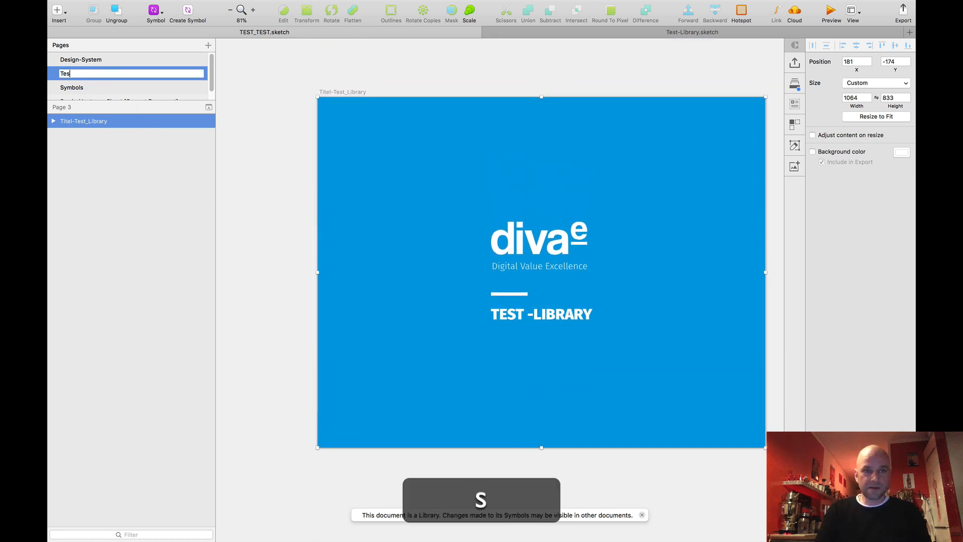
type("t_TEst")
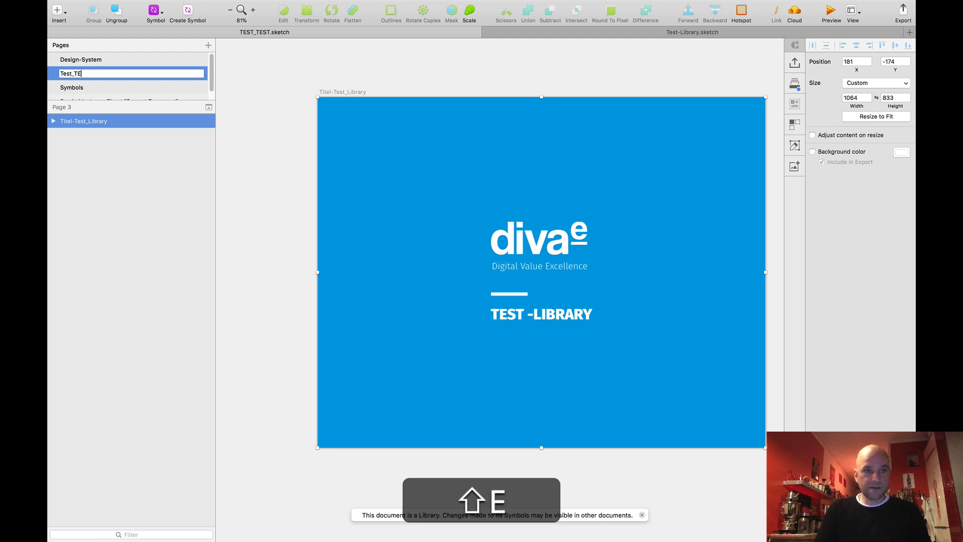
key("BackSpace")
key("BackSpace")
type("s")
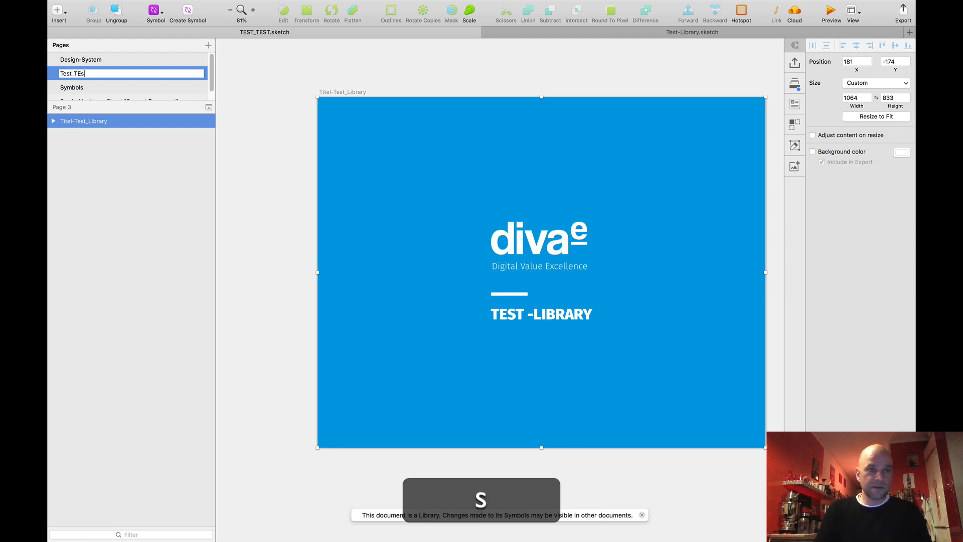
key("BackSpace")
type("ST")
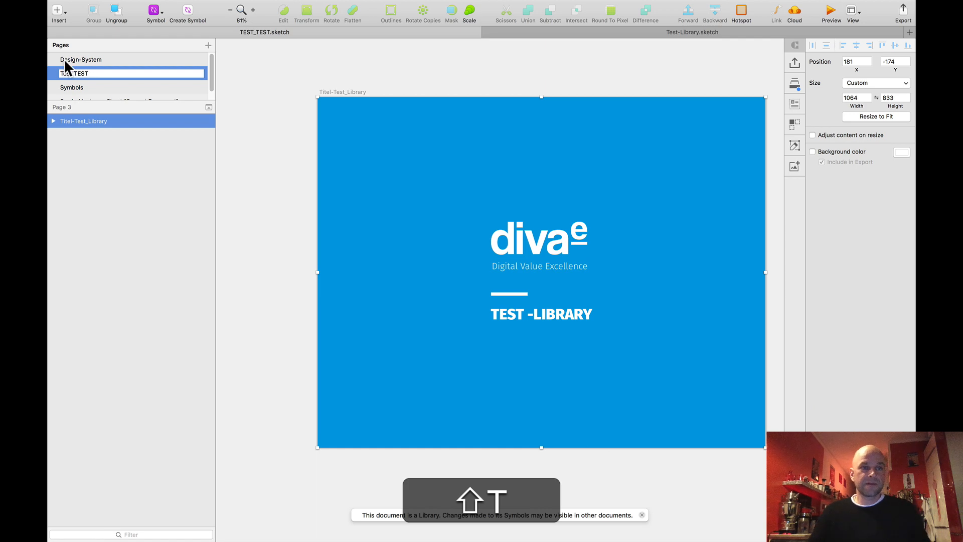
left_click(359, 56)
Replace the first word of the headline below the logo on the title artboard with TEST
scroll(354, 119, "down", 3)
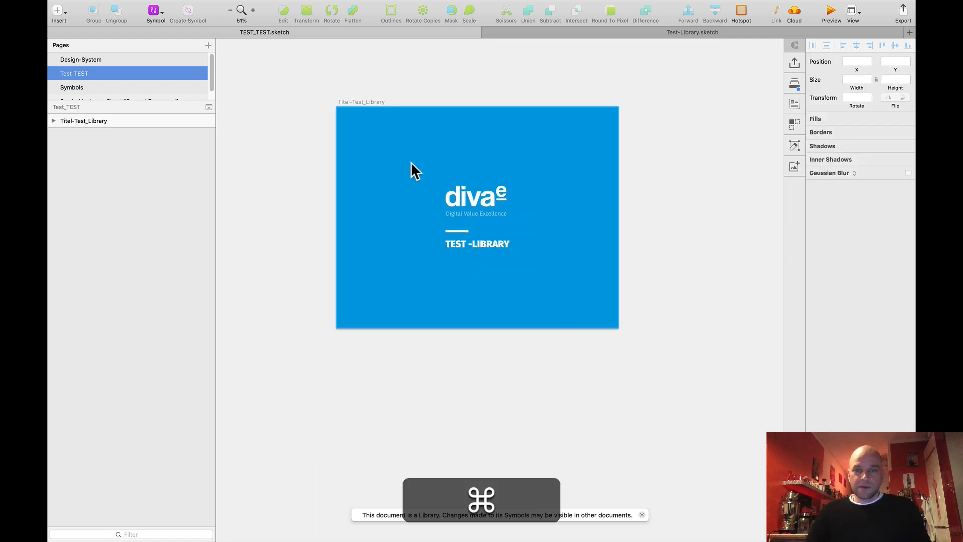
scroll(551, 233, "up", 4)
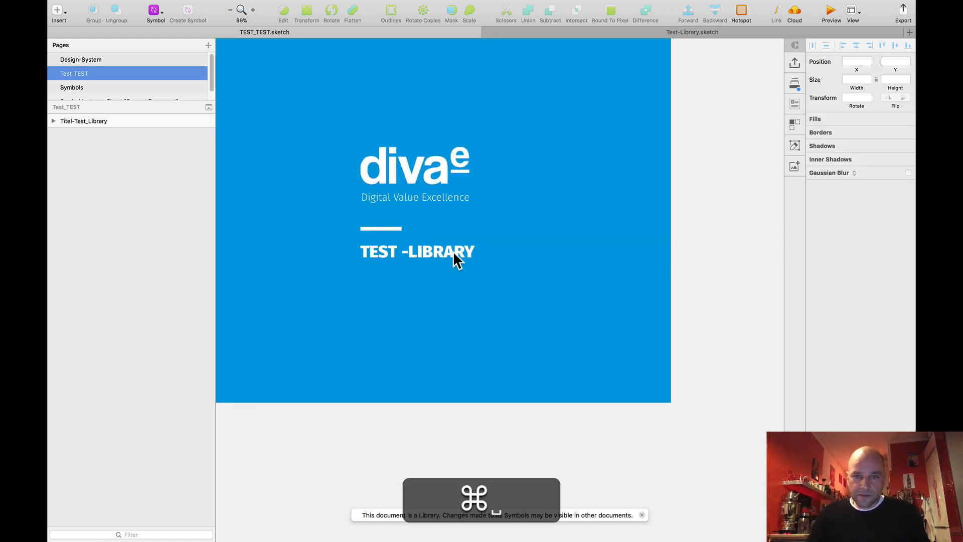
left_click(369, 250, "super")
double_click(369, 251)
left_click(365, 249)
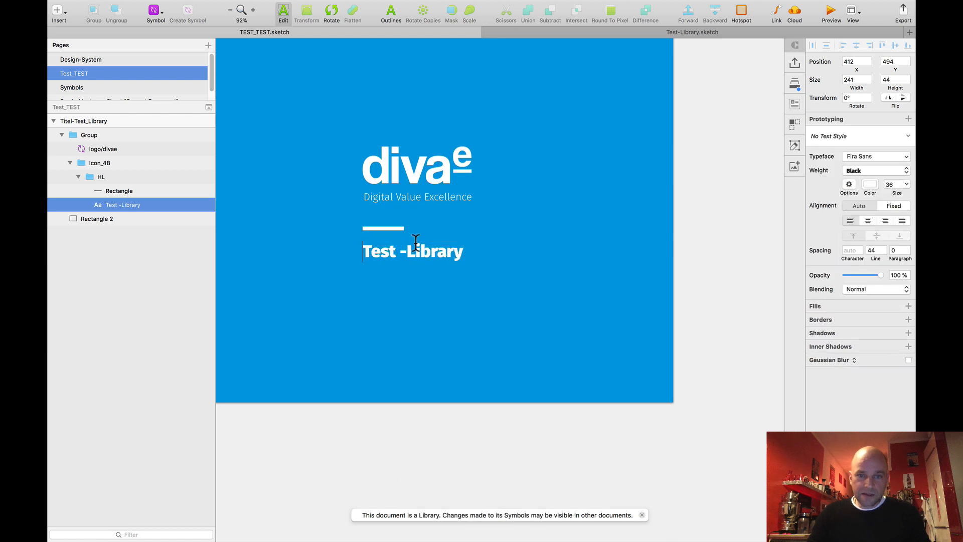
type("TEST")
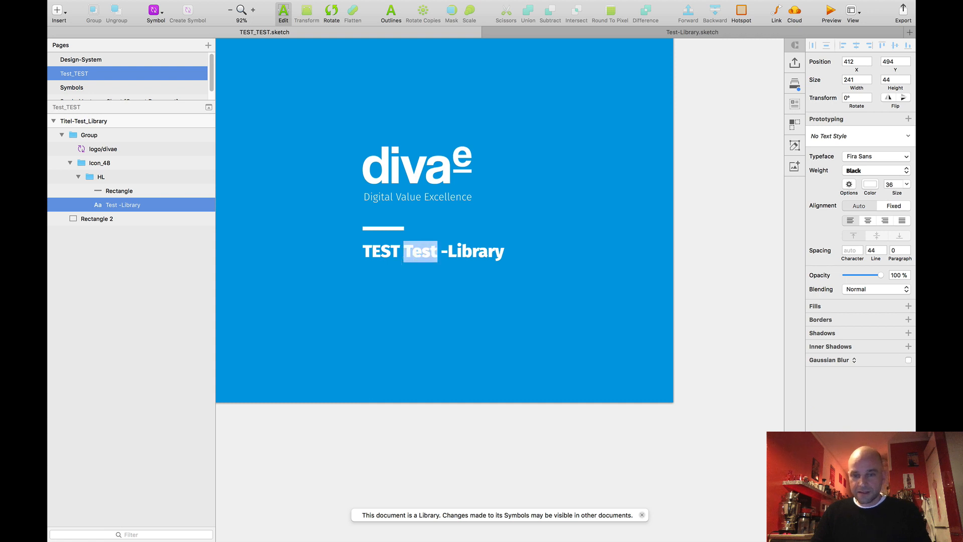
key("BackSpace")
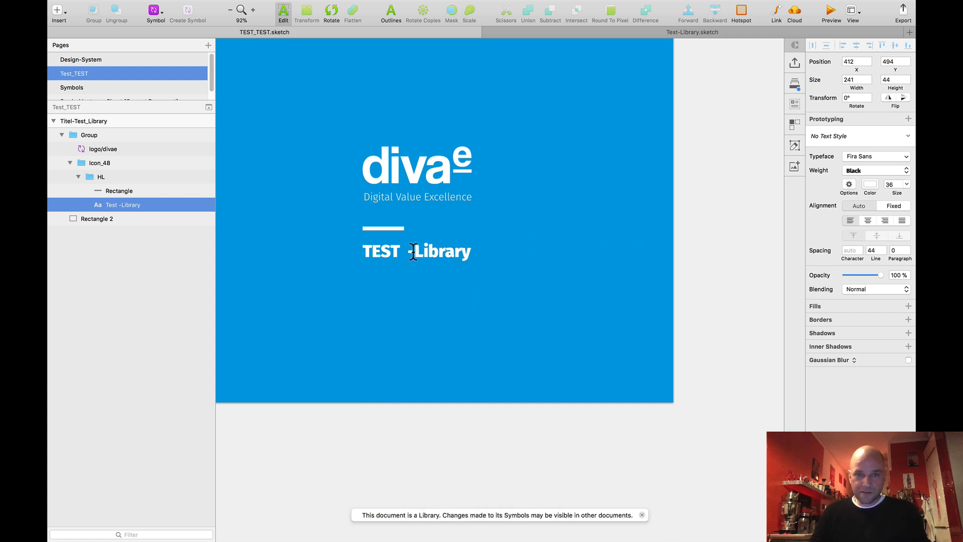
key("Escape")
Apply the shared color style diva-e Magenta to the title artboard's background rectangle and deselect it
scroll(663, 228, "down", 5)
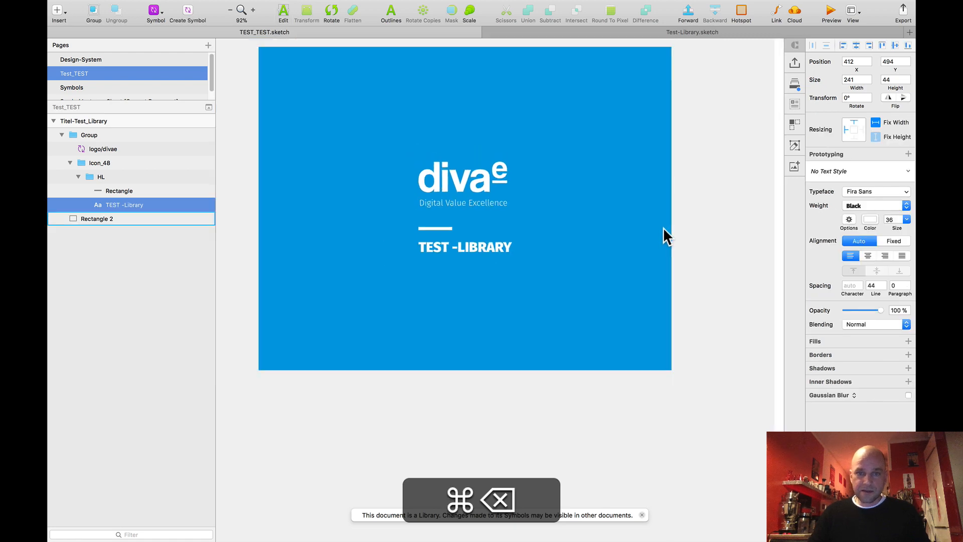
scroll(663, 227, "down", 2)
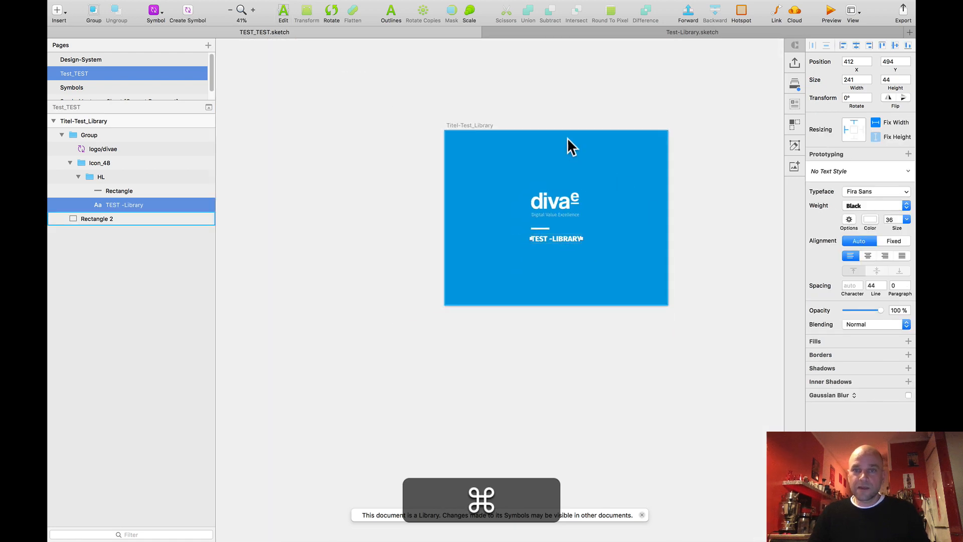
left_click(527, 97)
scroll(491, 102, "right", 3)
left_click(392, 163)
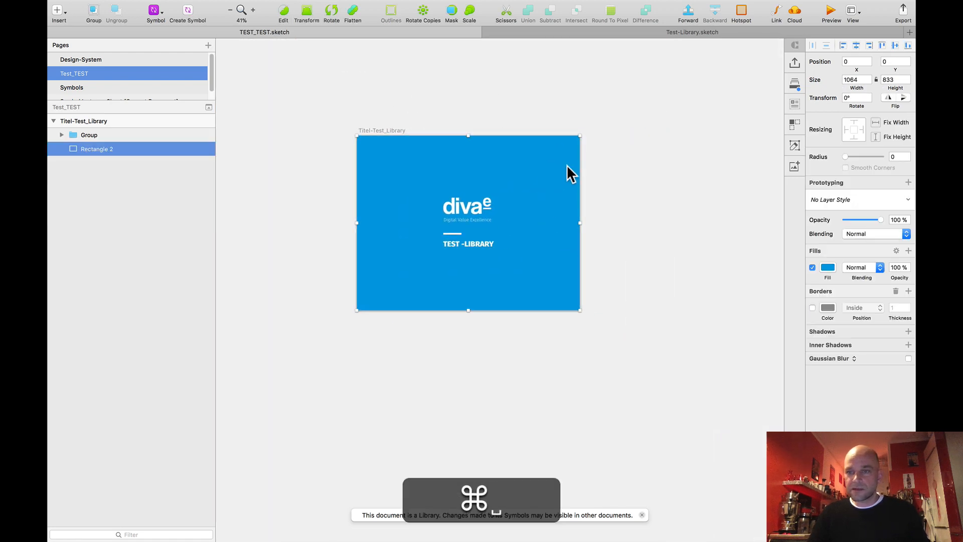
left_click(826, 266)
left_click(836, 198)
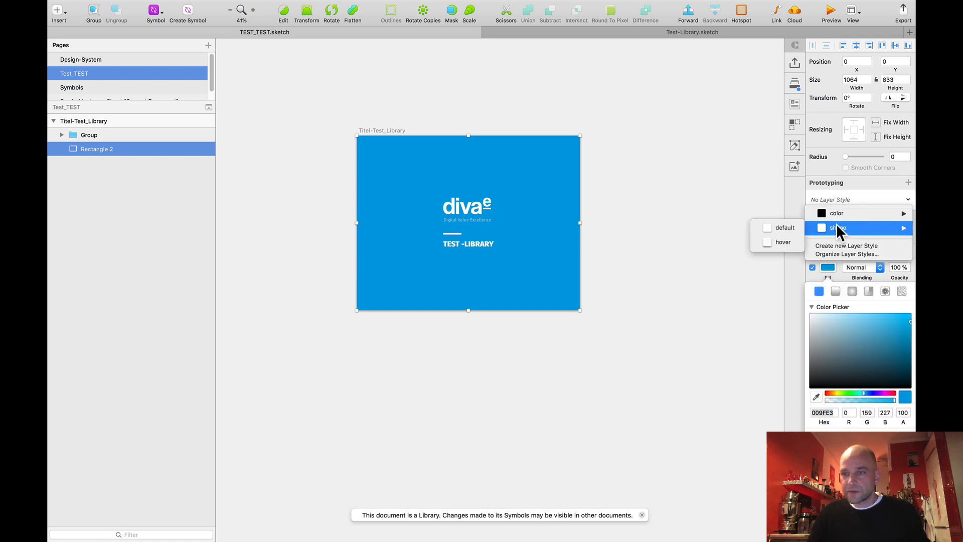
mouse_move(832, 213)
left_click(750, 255)
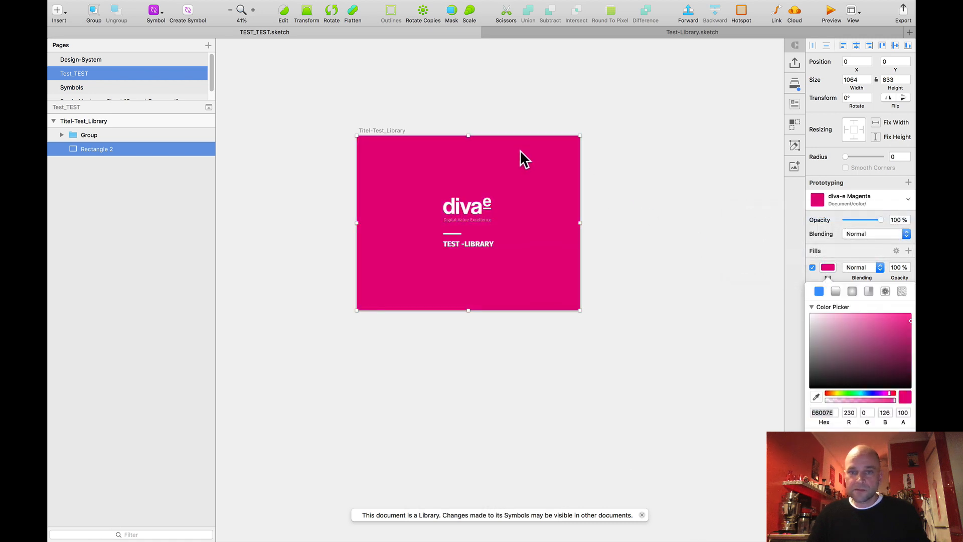
scroll(455, 112, "down", 2)
scroll(433, 107, "up", 3)
left_click(423, 98)
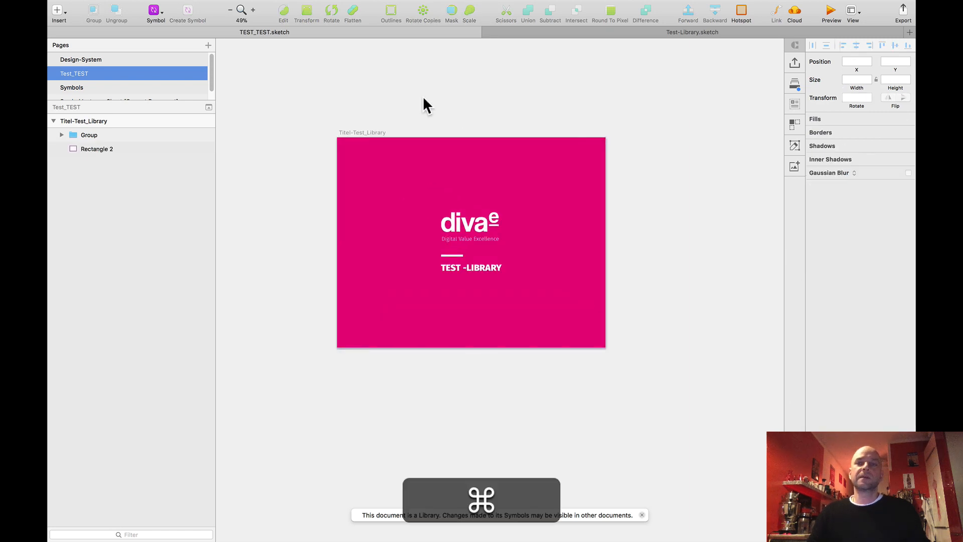
Check the TEST_TEST thumbnail in the library preferences and close the preferences
scroll(423, 98, "up", 4)
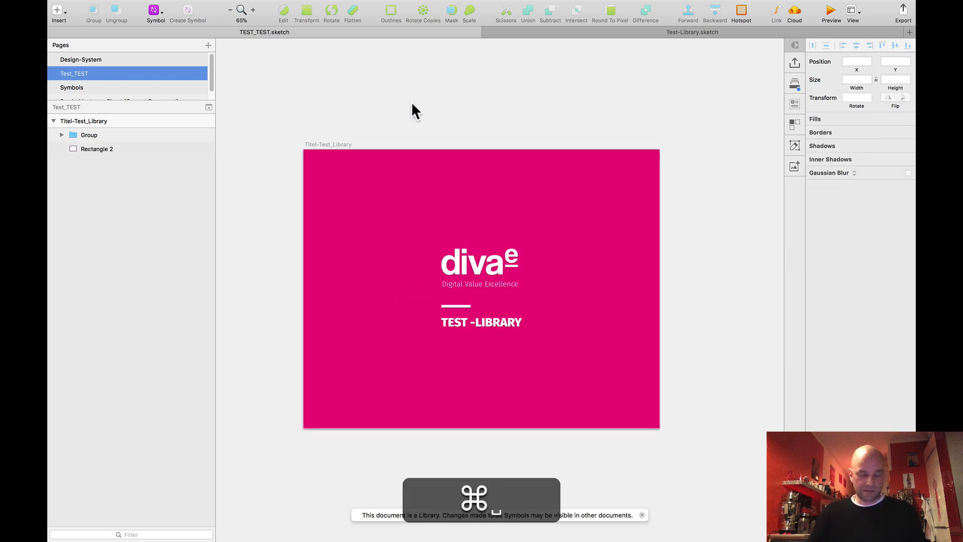
key("super+comma")
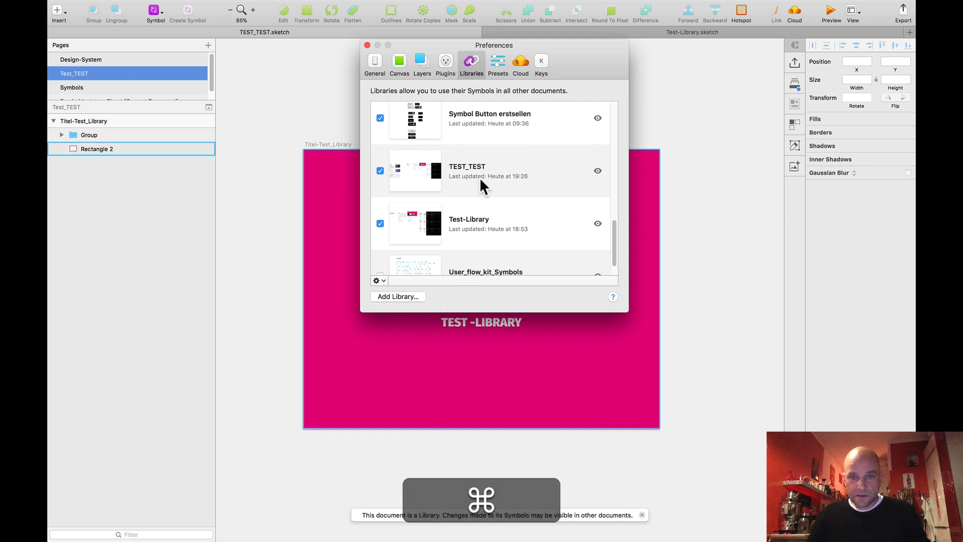
scroll(507, 212, "down", 2)
left_click(694, 185)
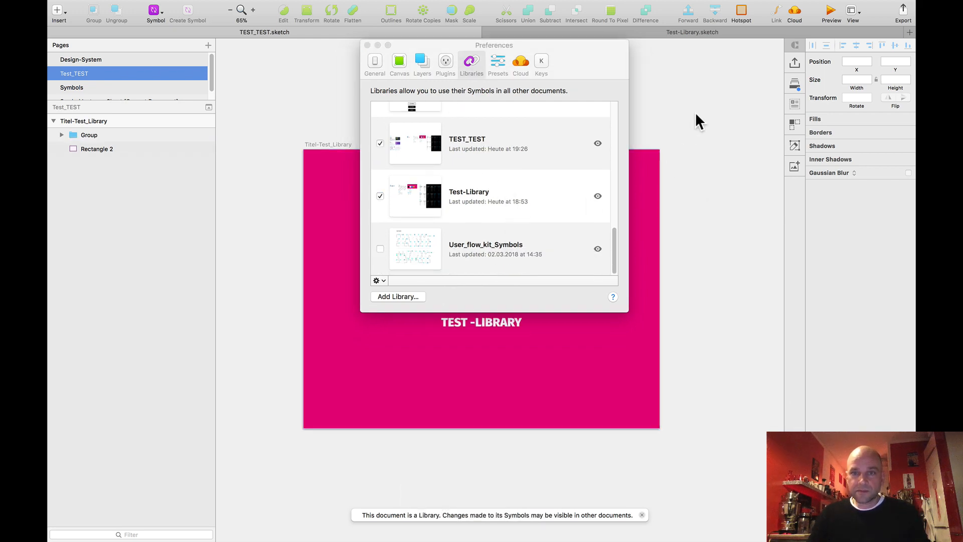
left_click(367, 45)
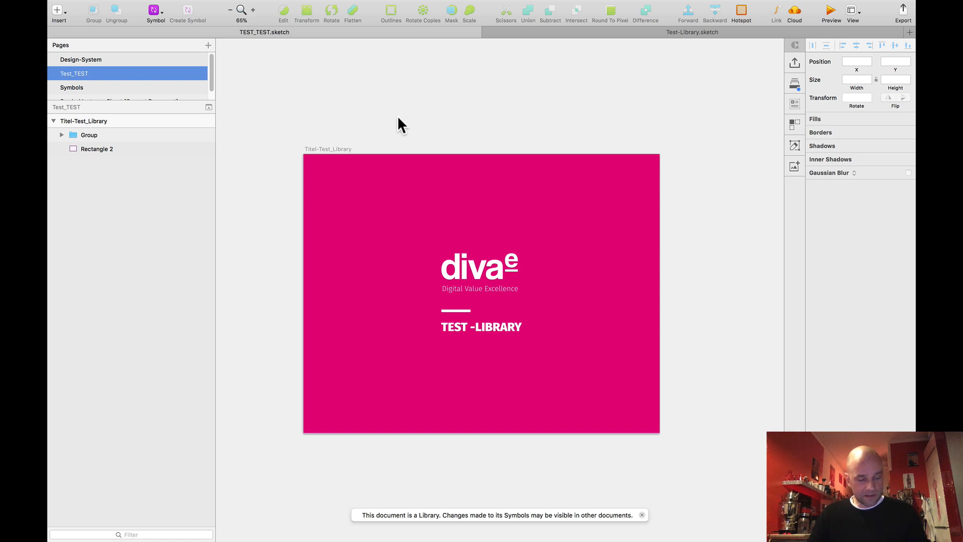
Save TEST_TEST.sketch, then check its entry in the library preferences again and close them
key("super+s")
scroll(373, 131, "down", 2)
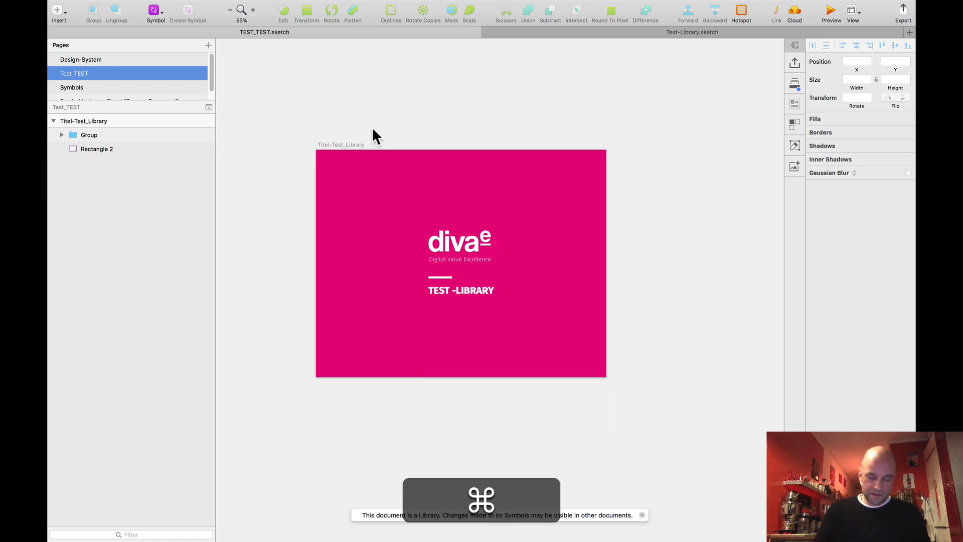
key("super+comma")
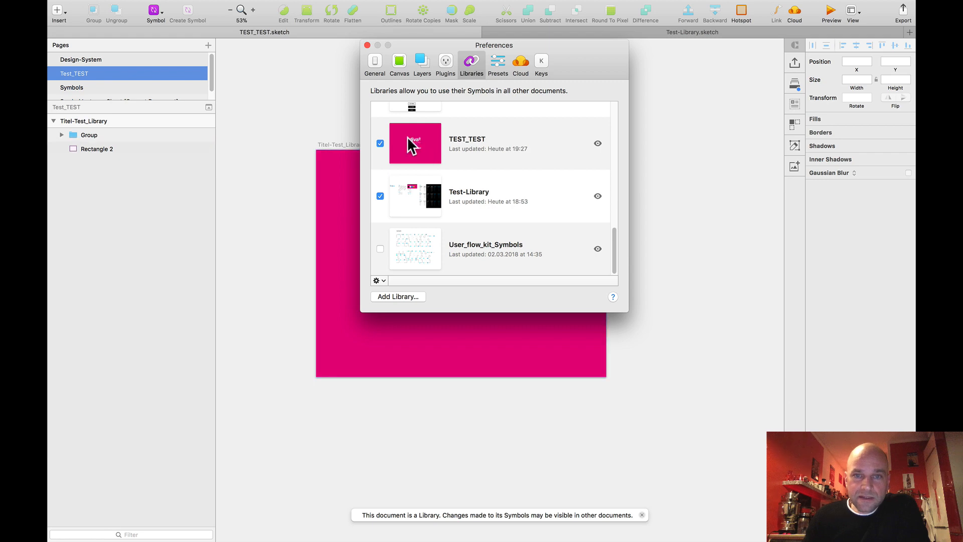
scroll(424, 144, "up", 1)
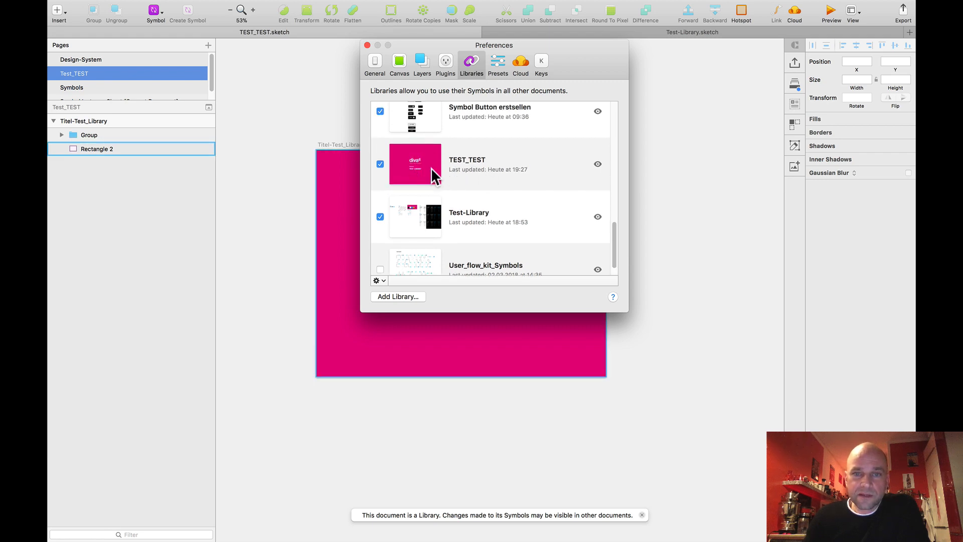
left_click(670, 161)
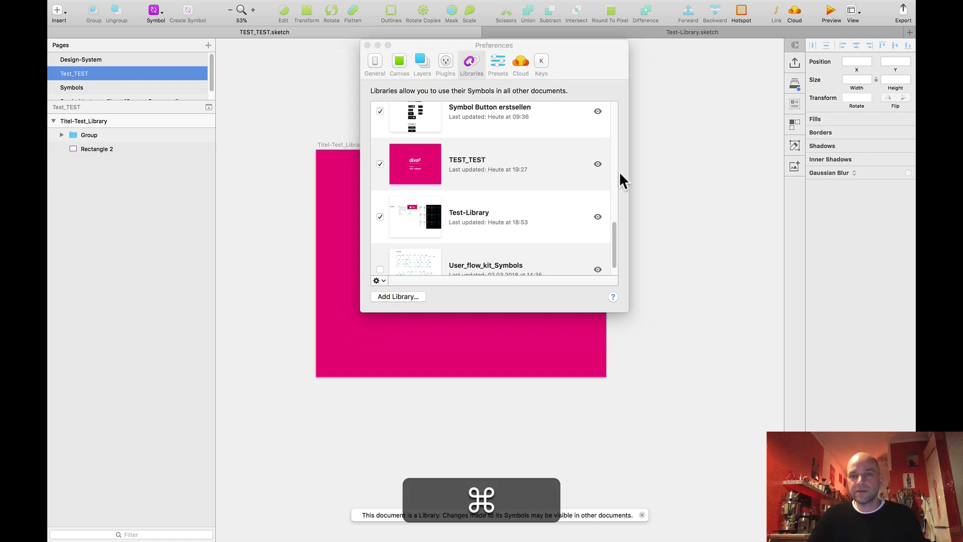
scroll(668, 170, "up", 1)
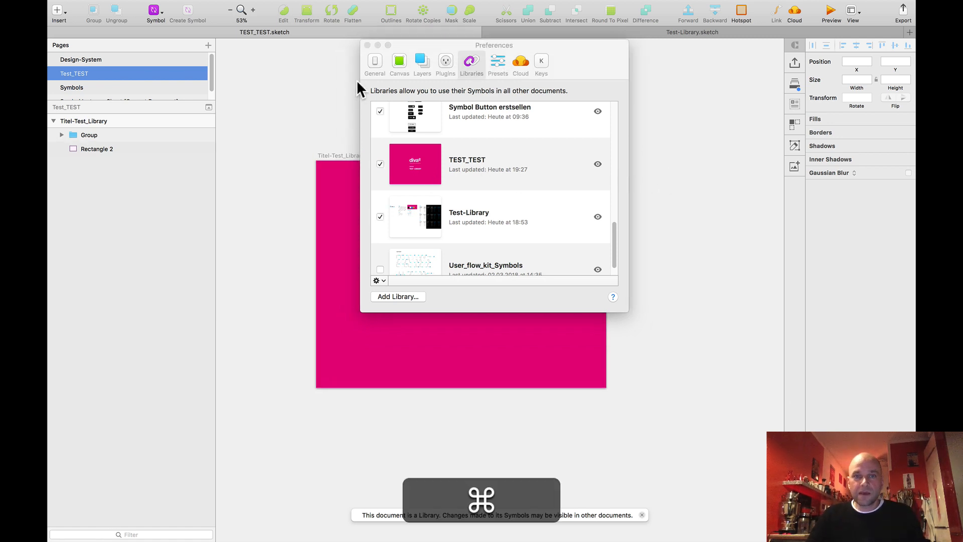
left_click(367, 45)
Review the shared styles, icons and buttons artboards on the Design-System page
scroll(476, 128, "down", 3)
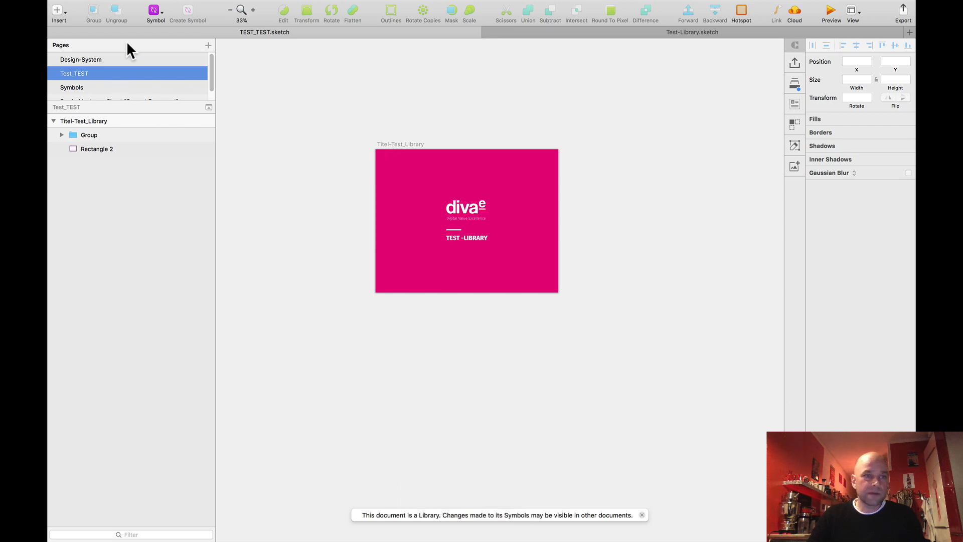
left_click(111, 58)
scroll(441, 158, "up", 4)
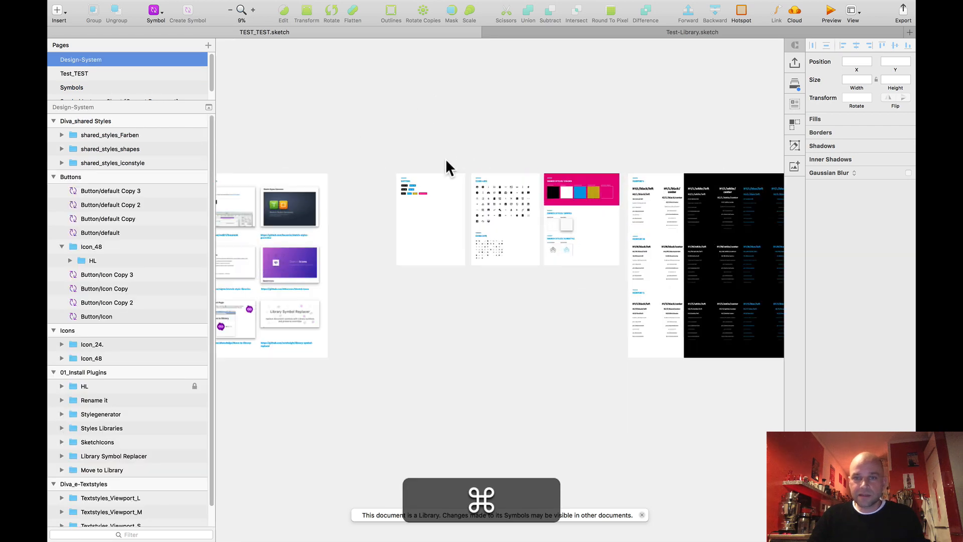
scroll(376, 146, "up", 3)
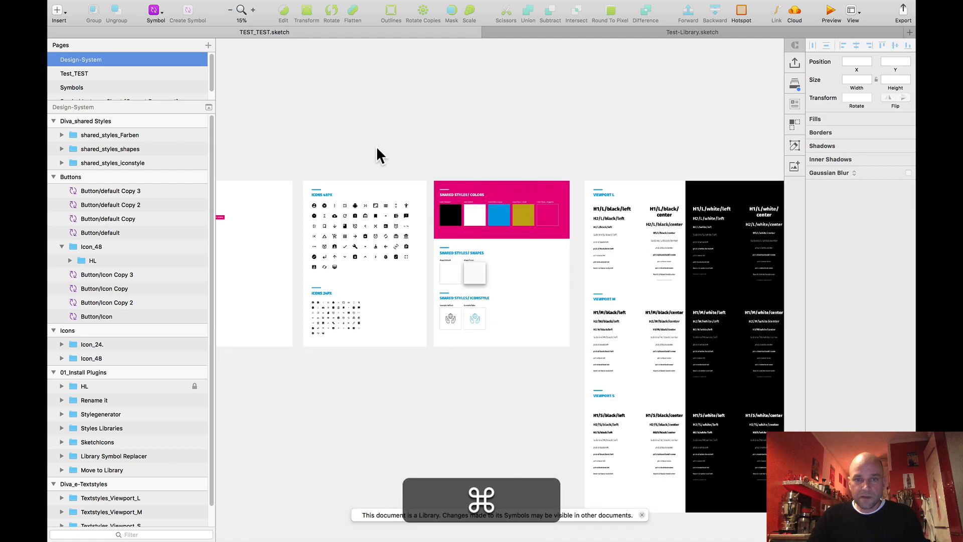
scroll(371, 174, "up", 5)
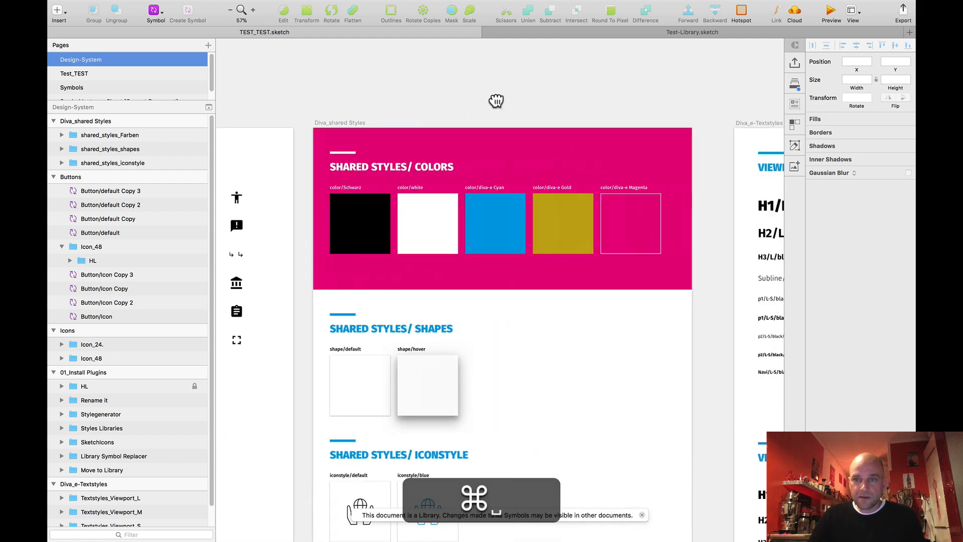
scroll(501, 115, "left", 10)
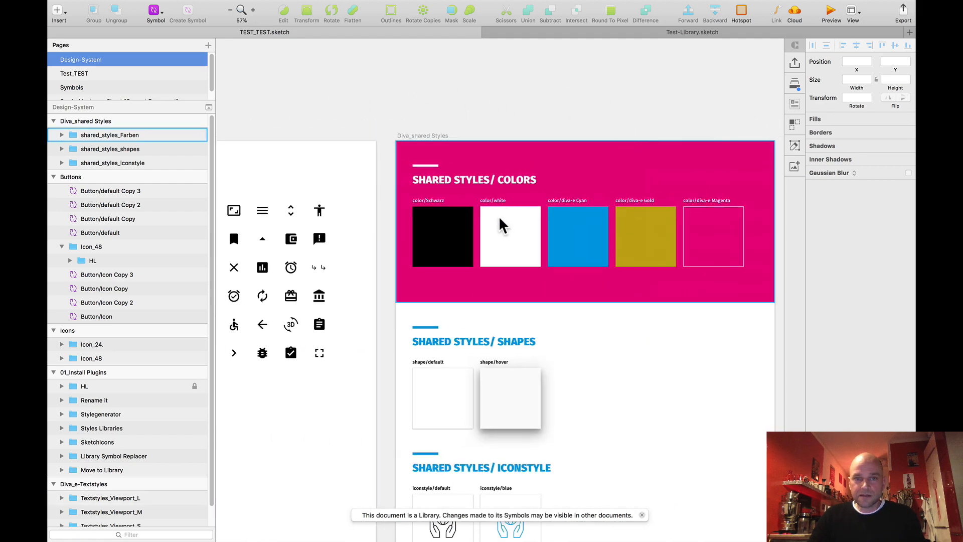
scroll(396, 112, "left", 9)
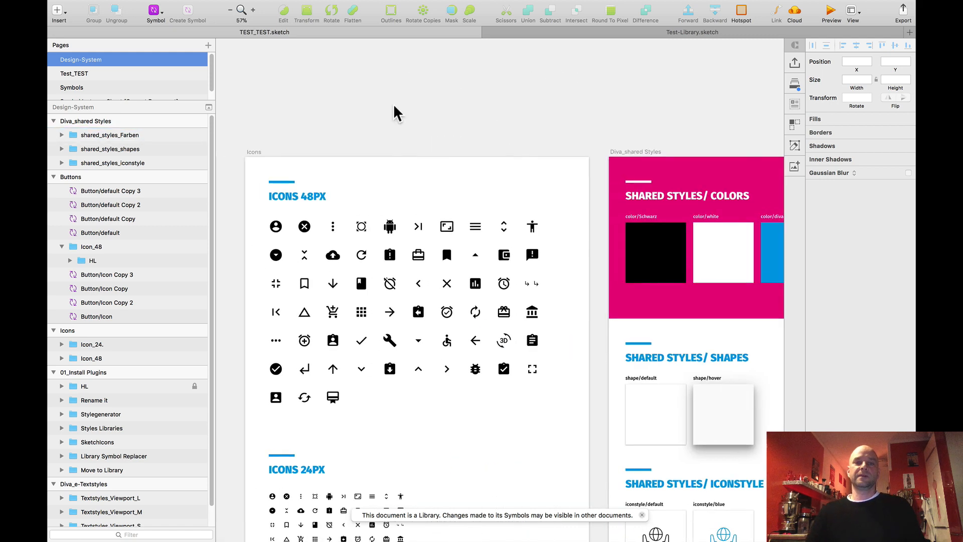
left_click_drag(441, 152, 584, 92)
left_click_drag(416, 80, 359, 79)
Create a new document and place the Button/Icon symbol from the TEST_TEST library on its canvas
key("super+n")
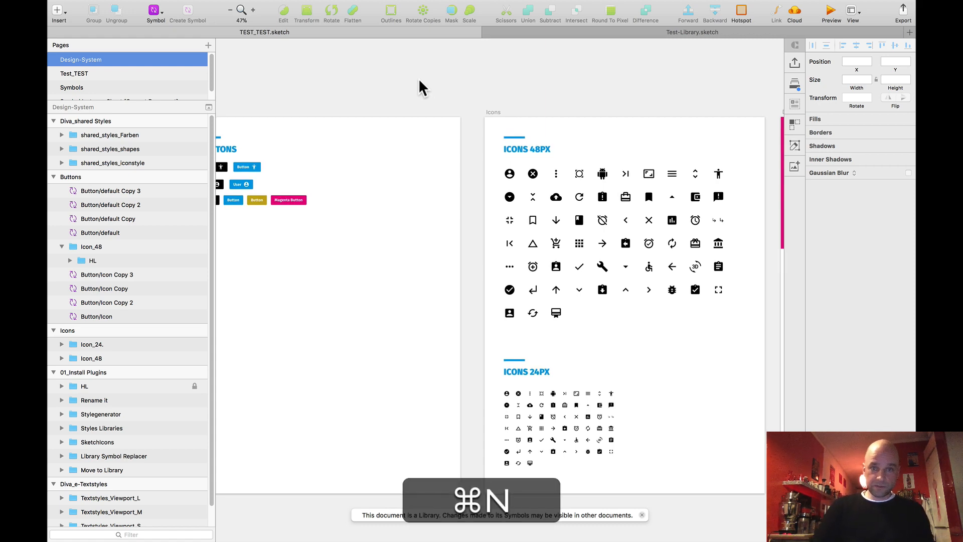
left_click(156, 11)
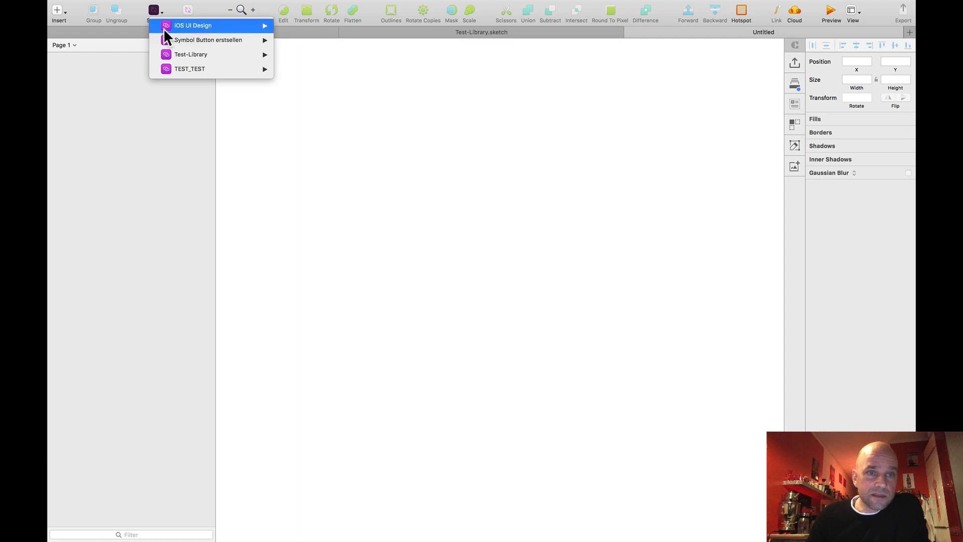
mouse_move(185, 71)
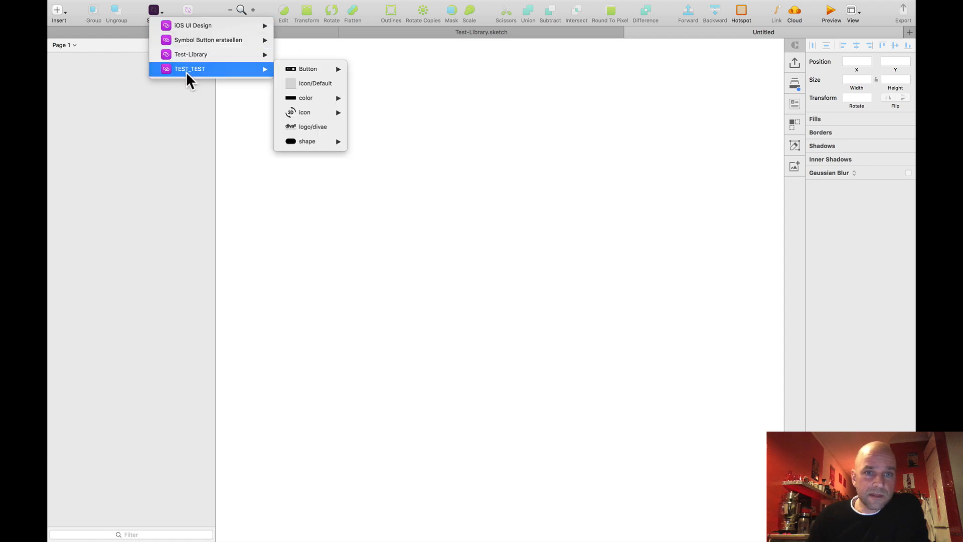
mouse_move(307, 68)
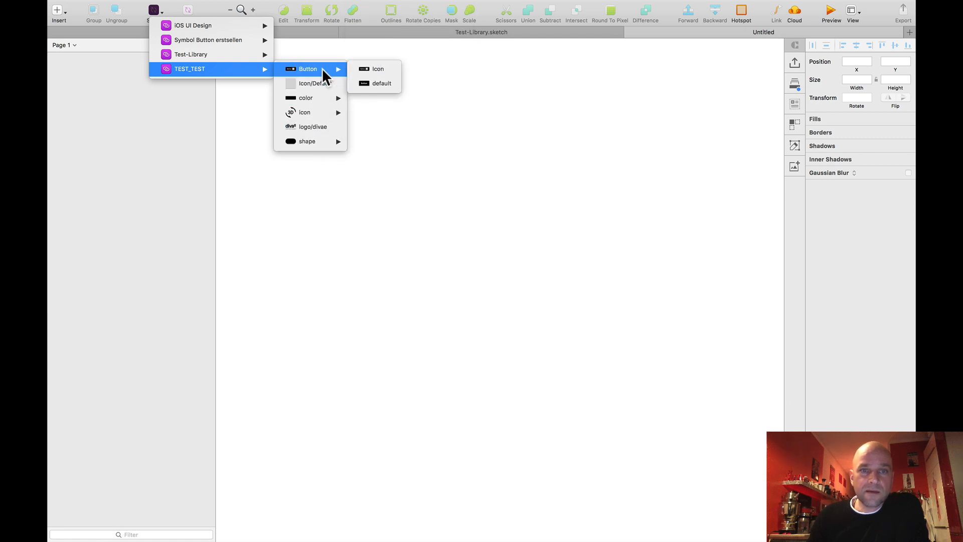
left_click(366, 71)
left_click(362, 157)
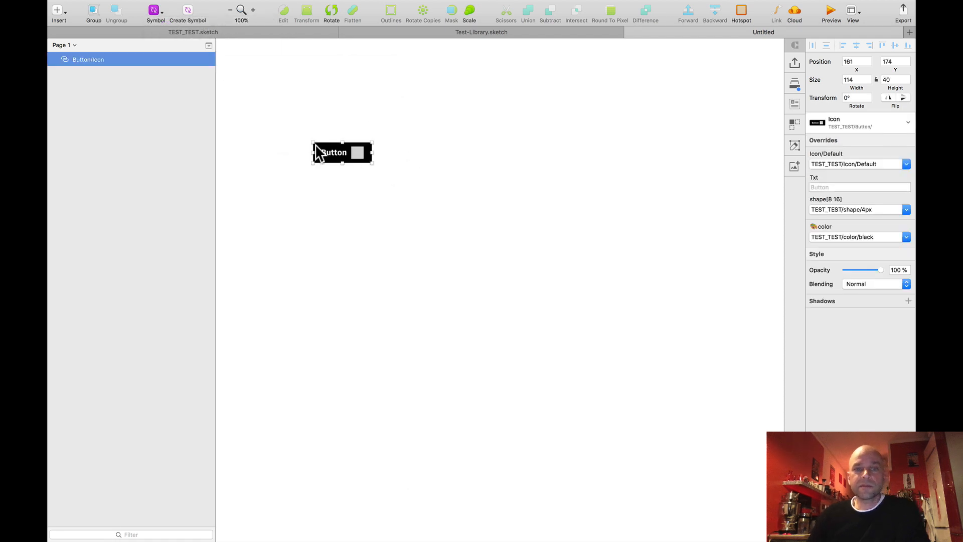
Set the placed button's color override to color/diva-e Cyan from the TEST_TEST library
scroll(350, 129, "up", 3)
left_click(850, 237)
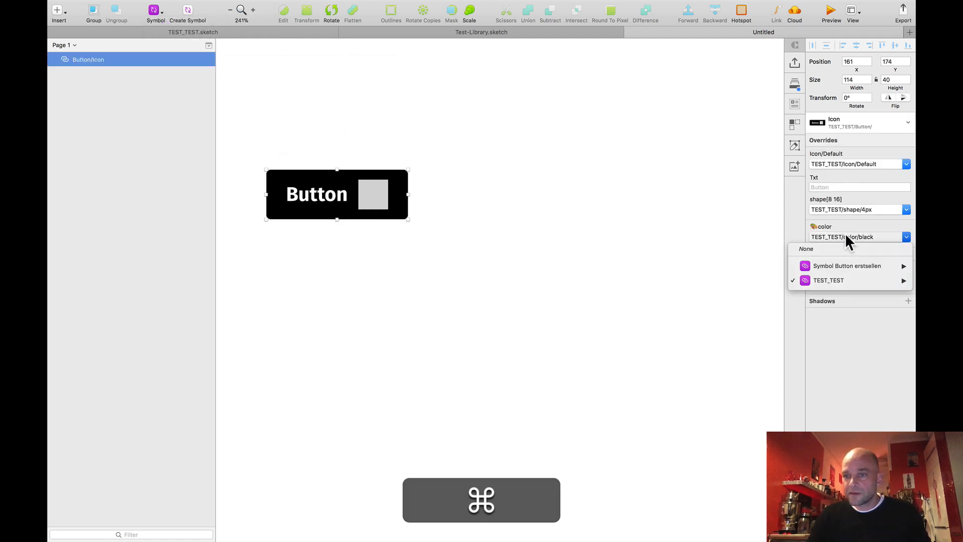
mouse_move(827, 282)
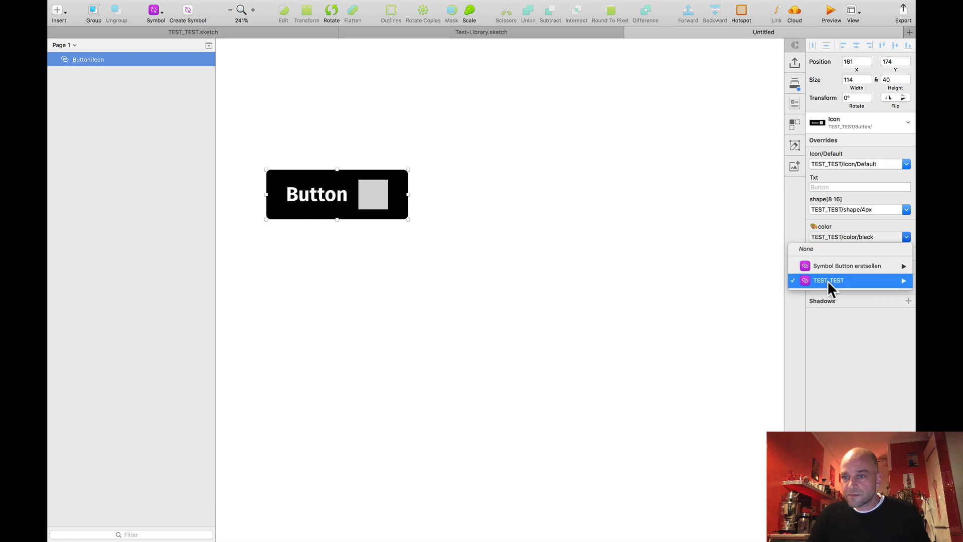
left_click(716, 295)
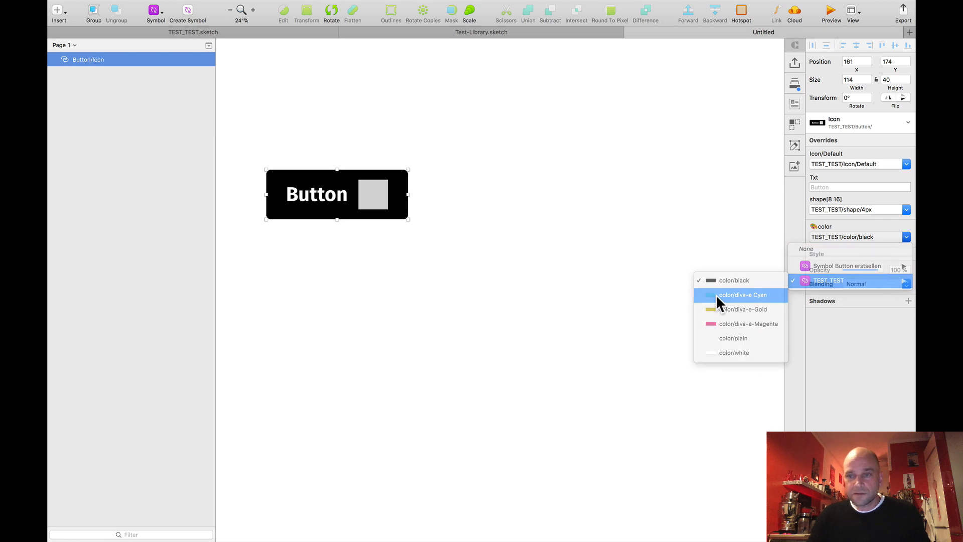
Set the placed button's shape override to shape/100% from the TEST_TEST library
left_click(842, 211)
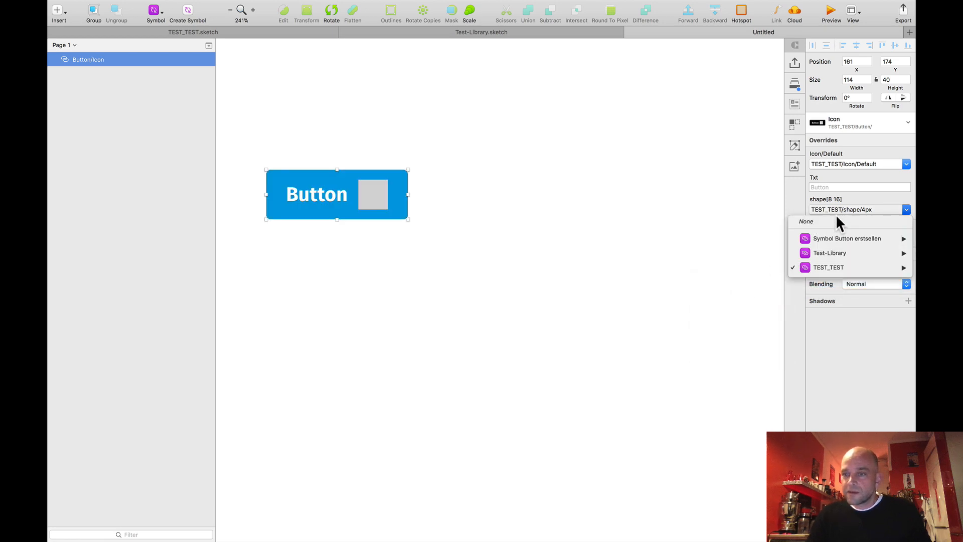
mouse_move(826, 268)
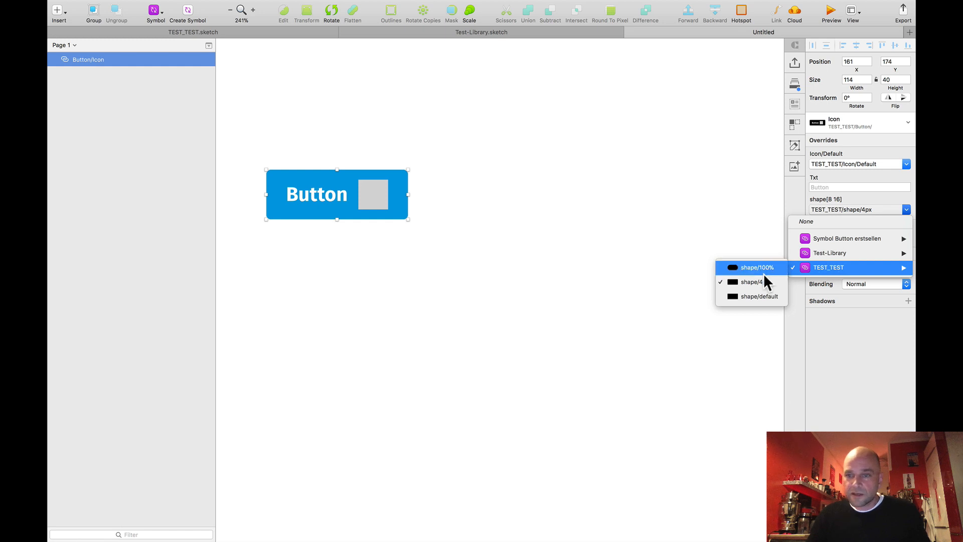
left_click(745, 267)
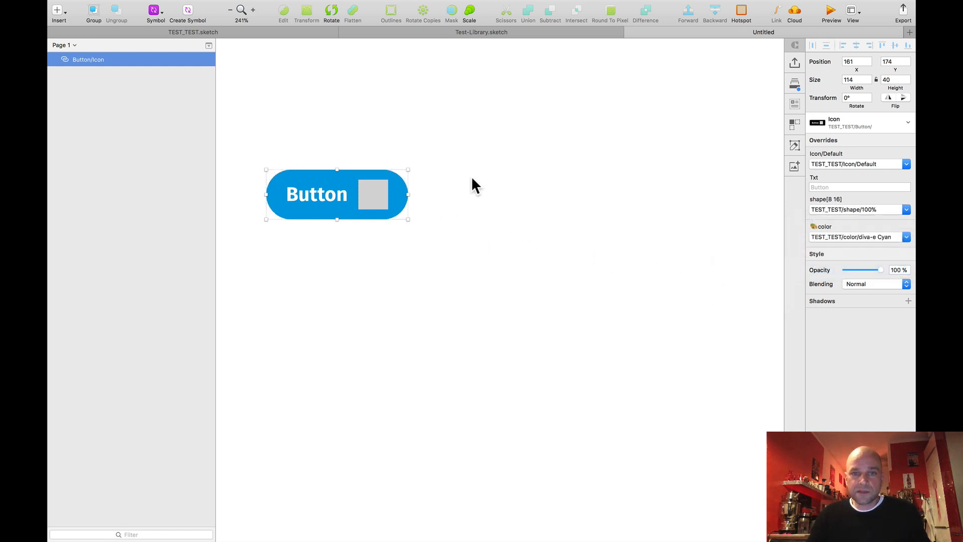
Set the button's icon override to icon/arrow_forward/24px from TEST_TEST and the icon's color override to color/white
left_click(842, 162)
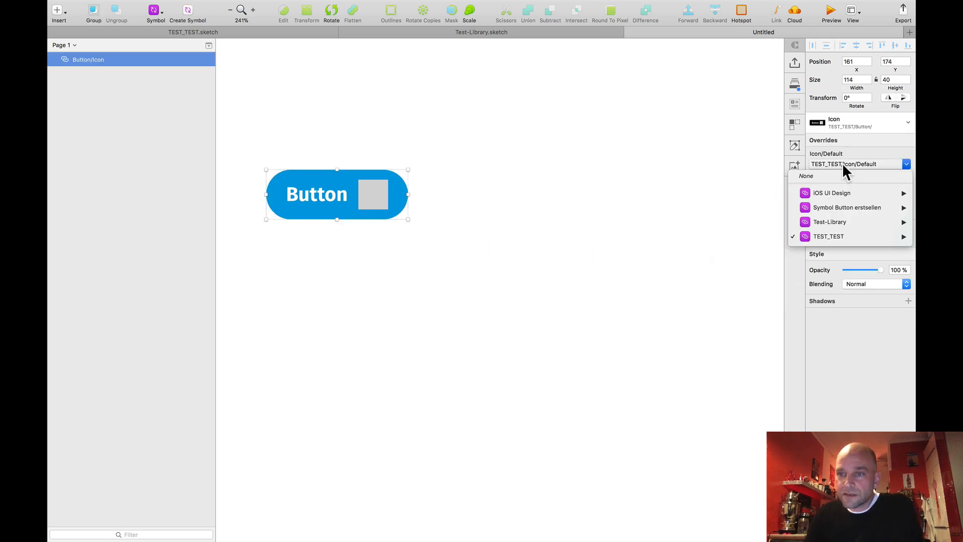
mouse_move(844, 233)
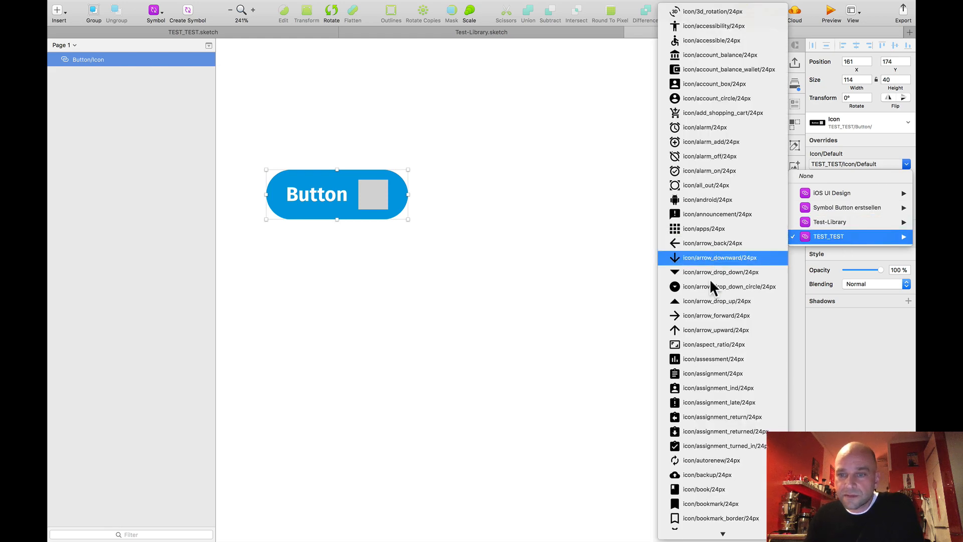
left_click(708, 315)
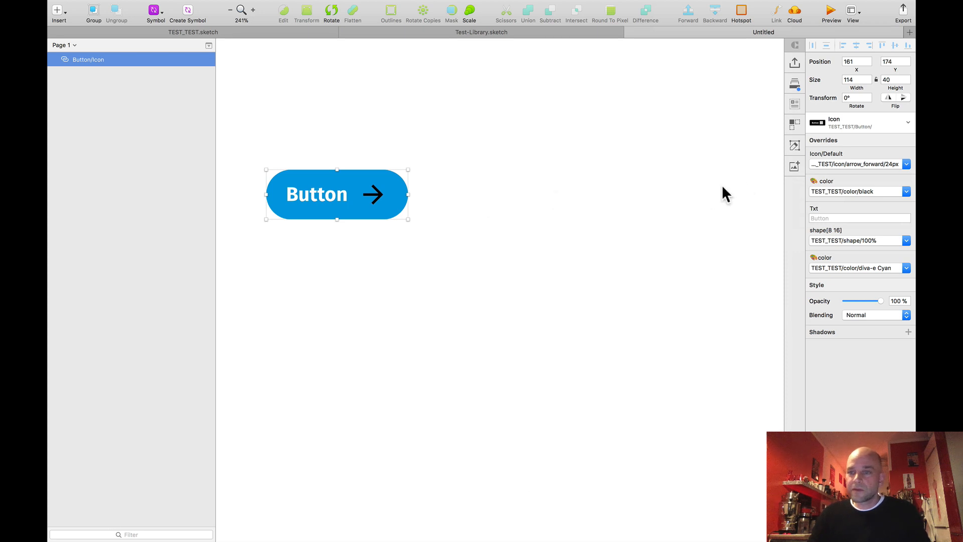
left_click(830, 192)
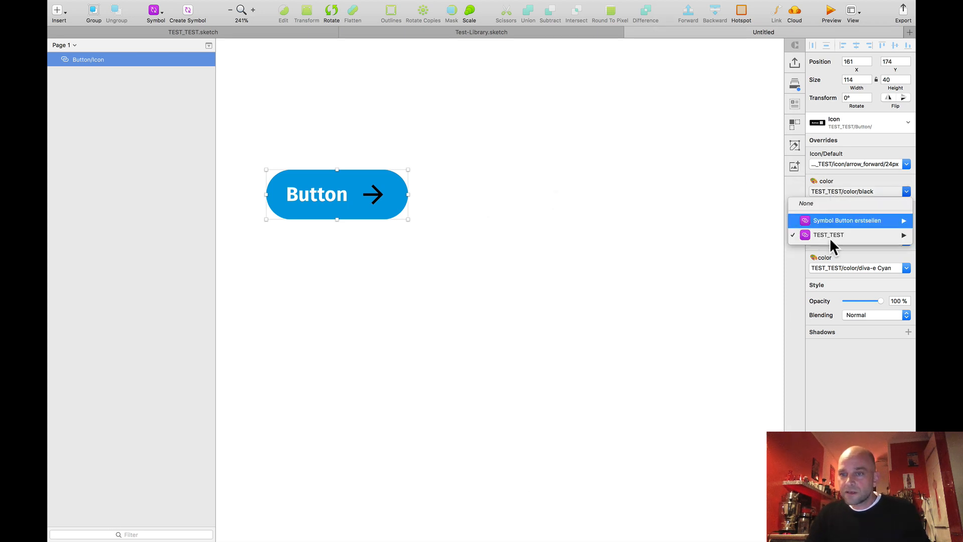
mouse_move(828, 234)
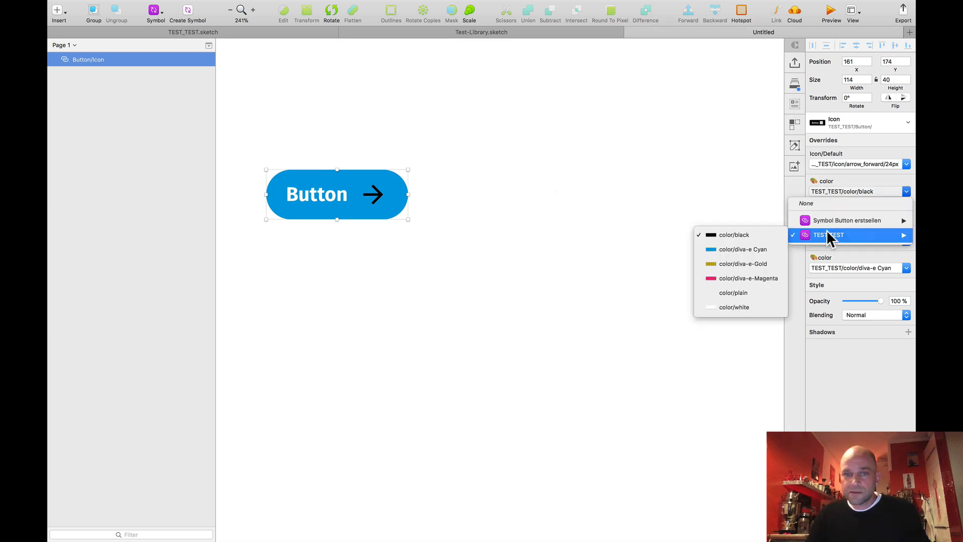
left_click(732, 308)
left_click(379, 126)
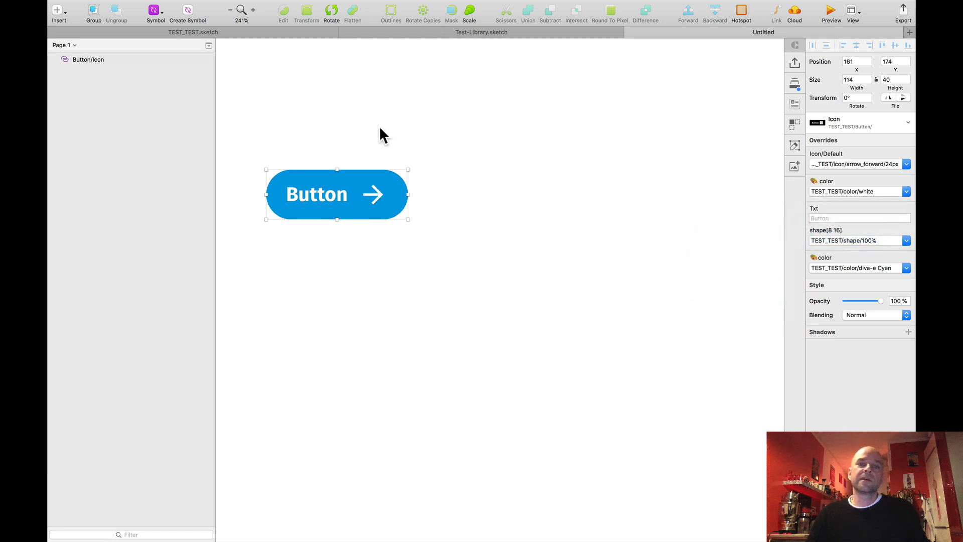
Override the button's text with "Next Page"
scroll(351, 138, "up", 3)
key("space")
left_click_drag(400, 138, 527, 143)
left_click(429, 221)
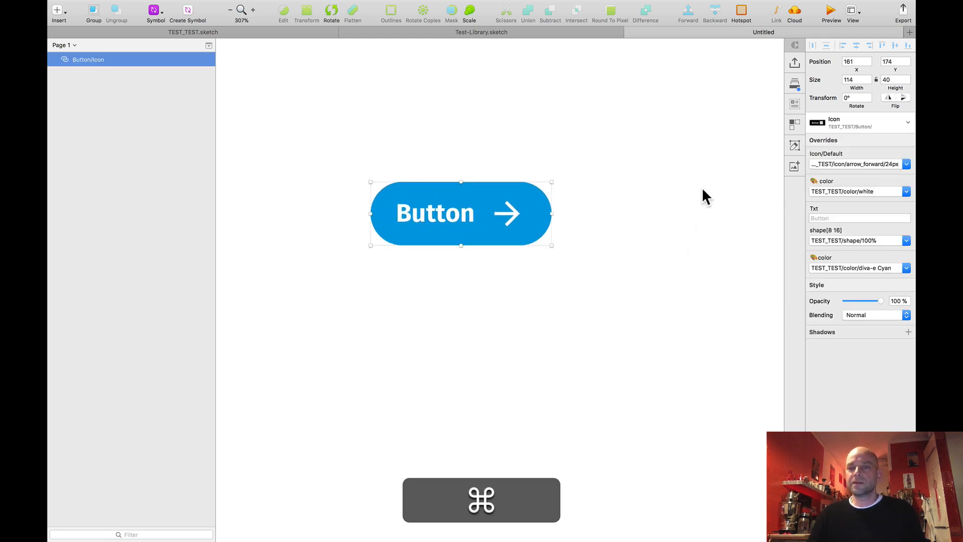
left_click(834, 219)
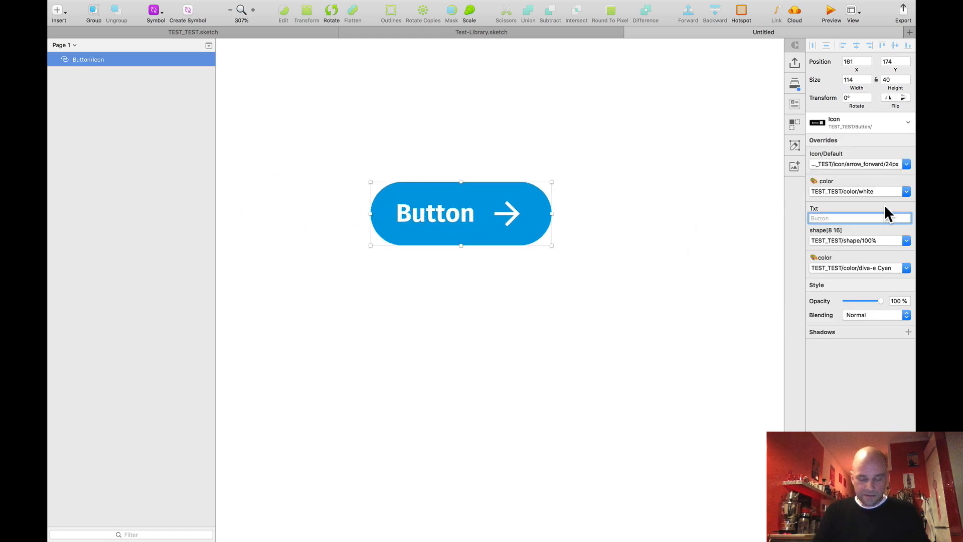
type("Nex")
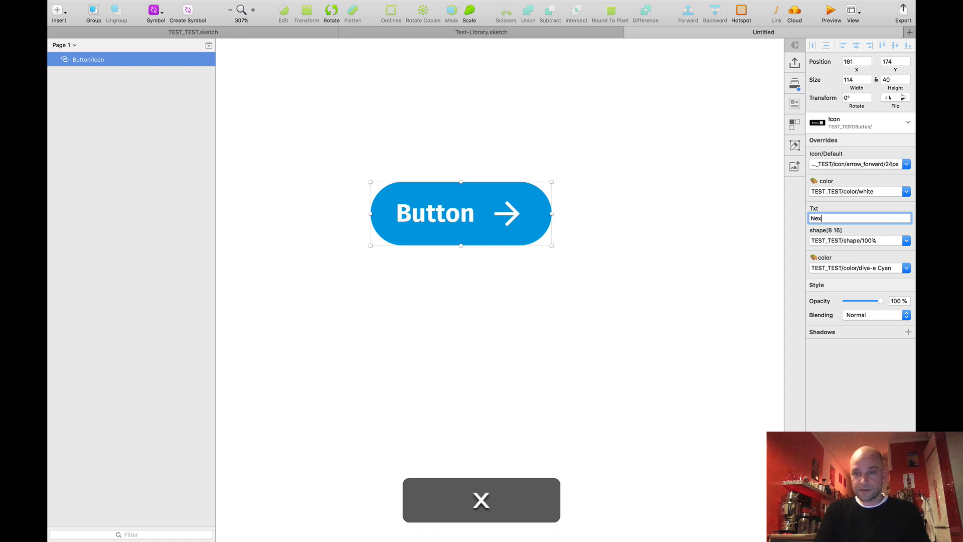
type("t P")
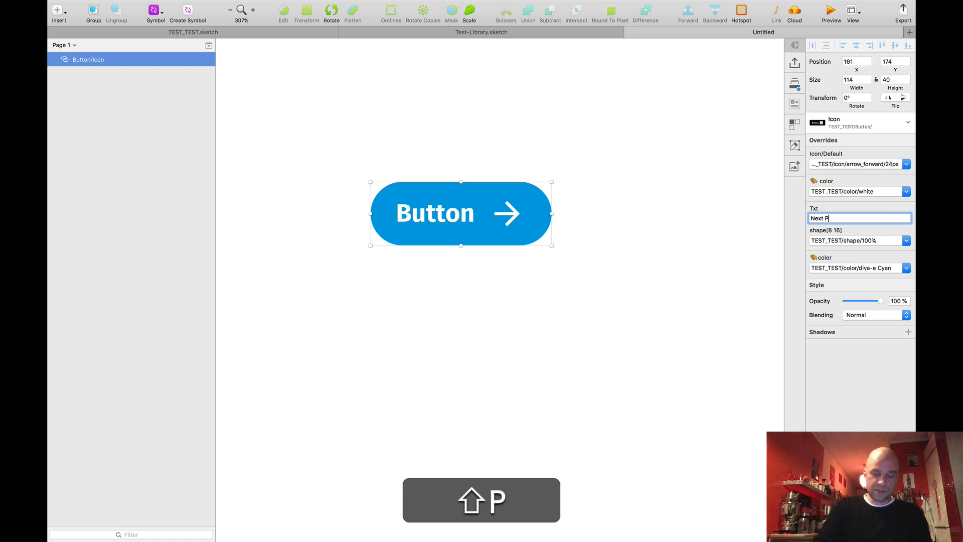
type("age")
key("Return")
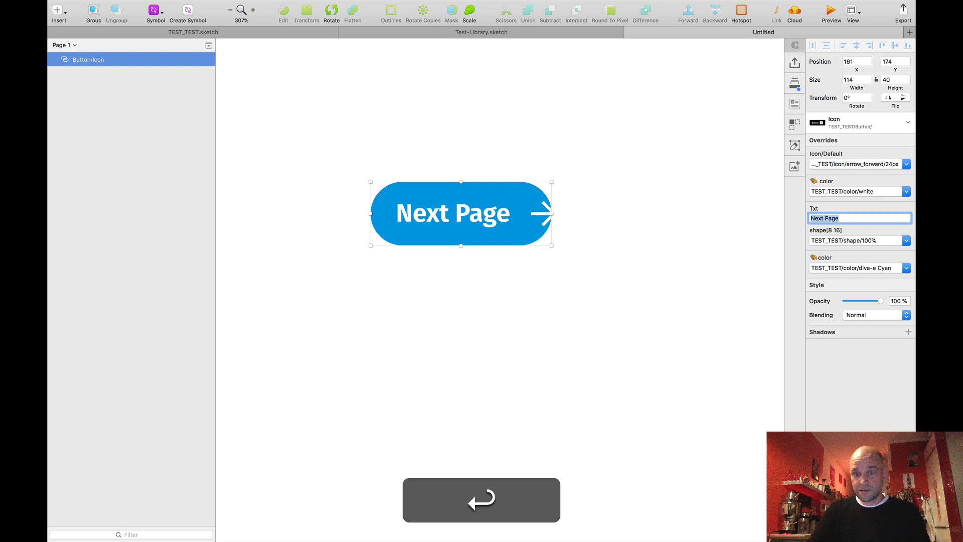
left_click(586, 148)
Draw a landscape artboard on the empty canvas beside the Next Page button
scroll(498, 145, "down", 5)
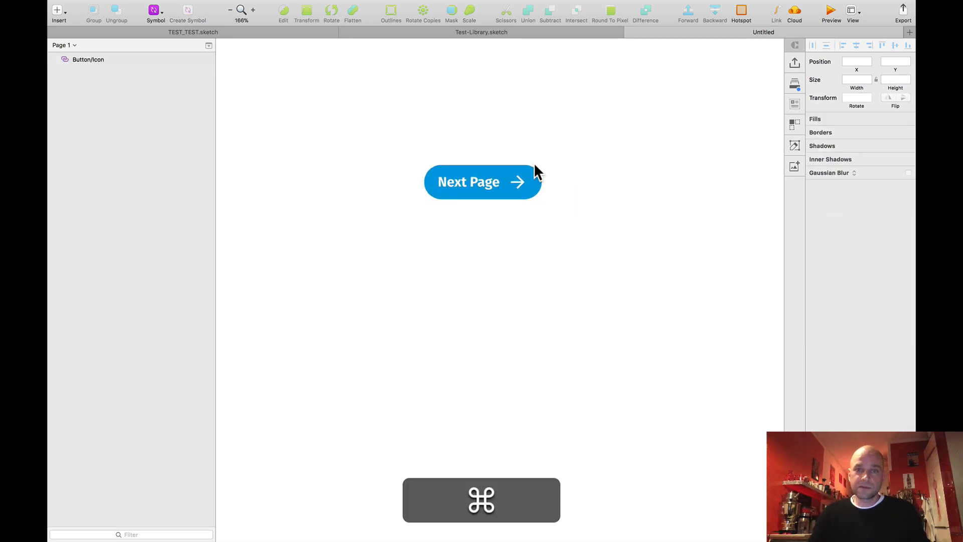
scroll(534, 163, "up", 2)
scroll(486, 175, "down", 4)
left_click_drag(567, 171, 439, 188)
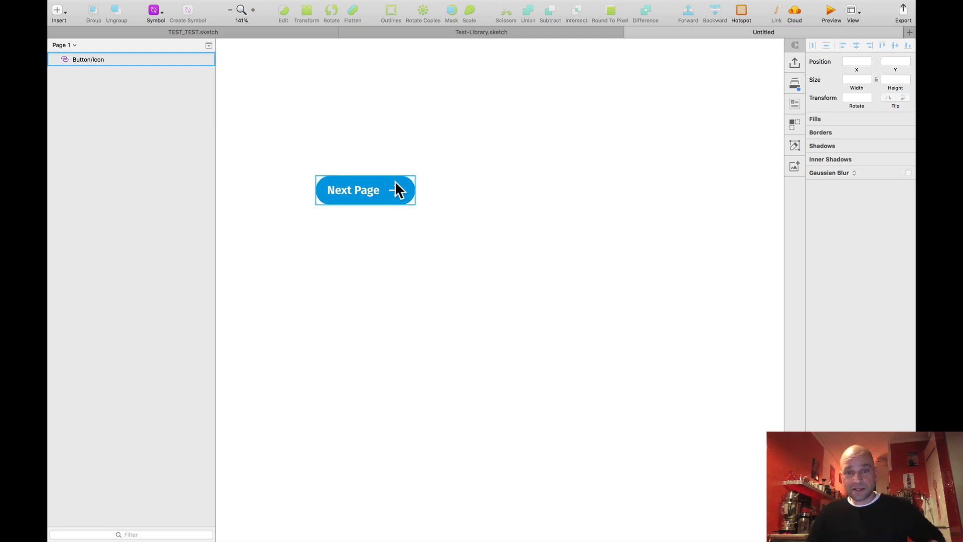
scroll(428, 157, "up", 1)
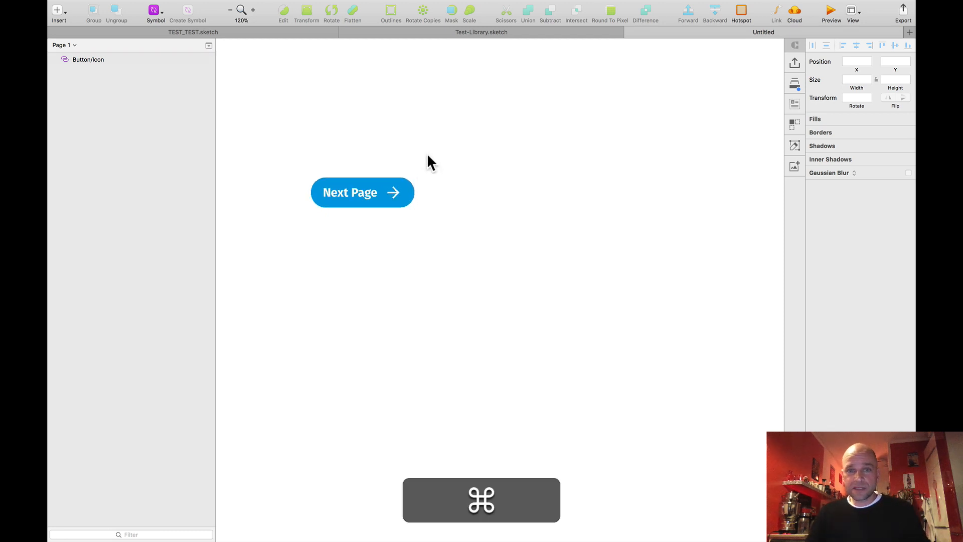
scroll(432, 126, "down", 3)
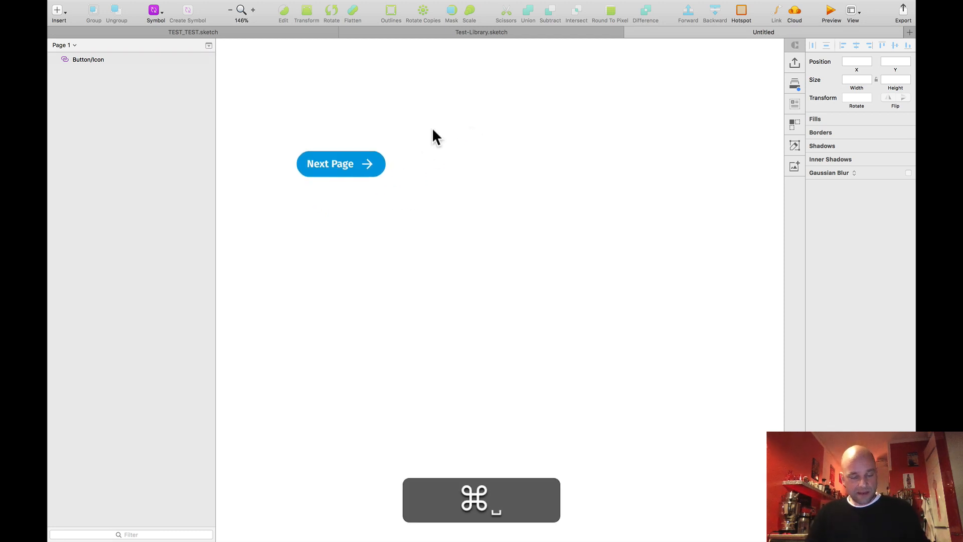
key("a")
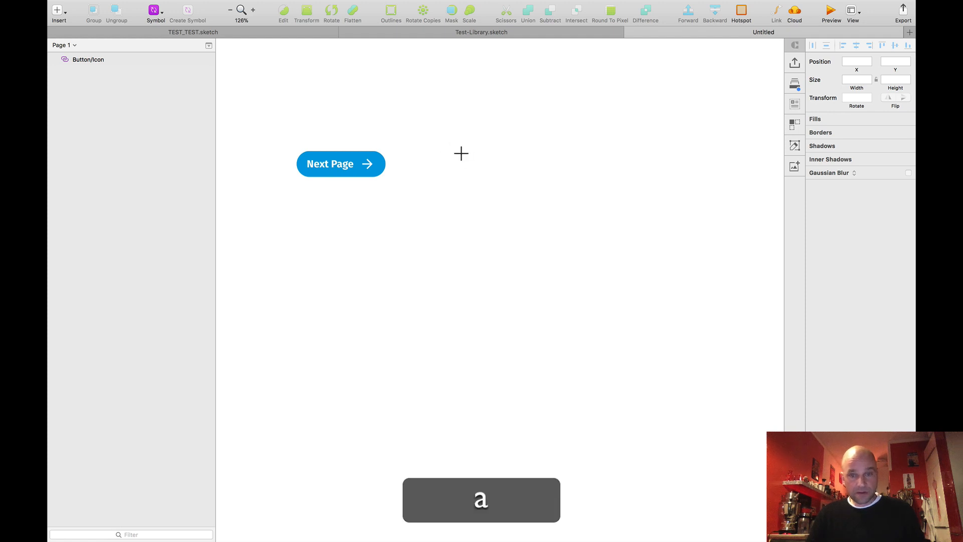
left_click_drag(423, 109, 665, 306)
left_click(483, 75)
key("space")
left_click_drag(477, 79, 432, 86)
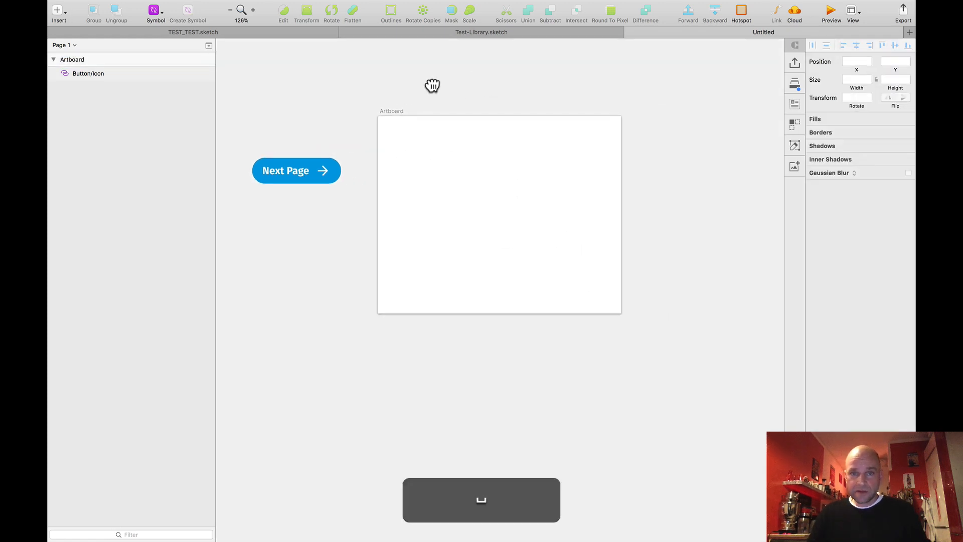
Add a text layer with the placeholder "Type something" to the artboard and check which text styles are available for it
key("t")
left_click(427, 182)
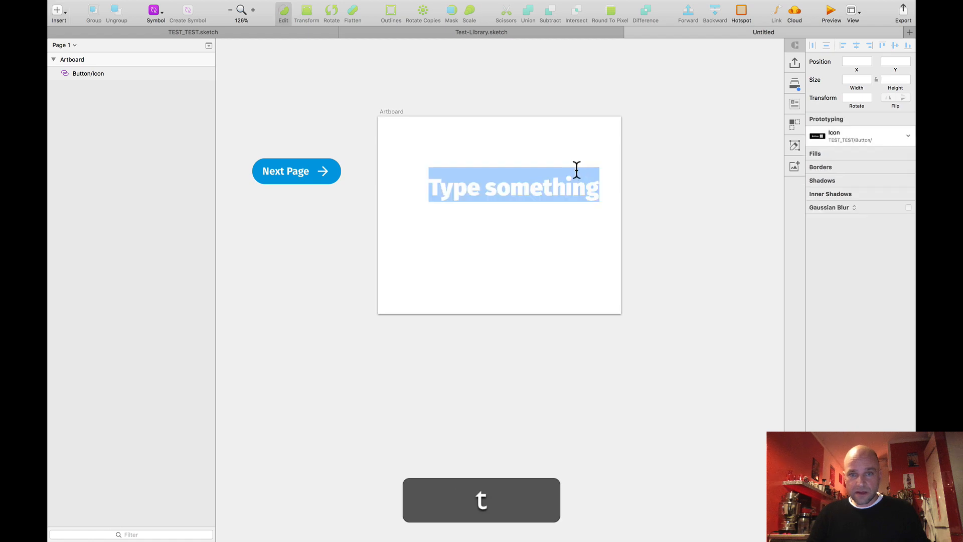
left_click(842, 138)
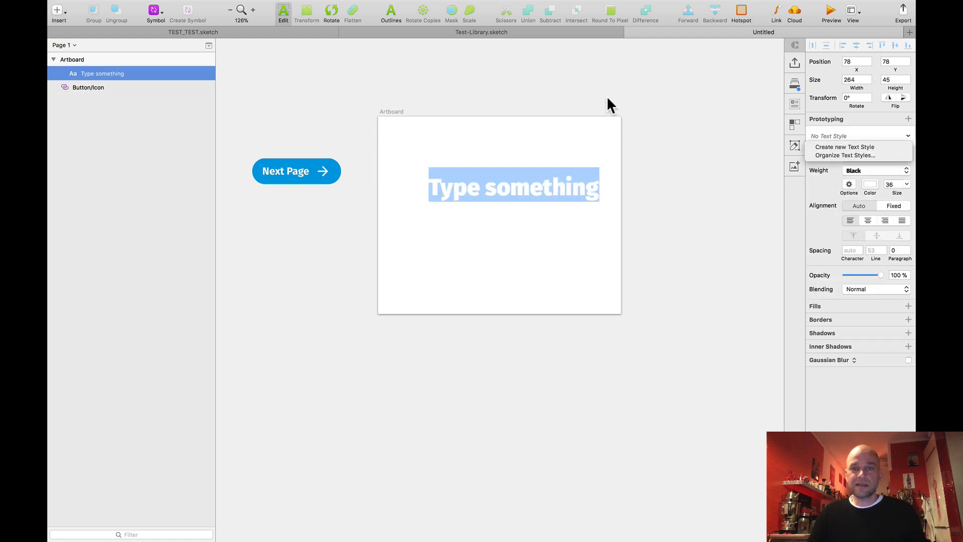
left_click(565, 92)
Move the text layer to about X 38, Y 73 on the artboard and change its color to black
scroll(588, 140, "up", 1)
left_click(652, 149)
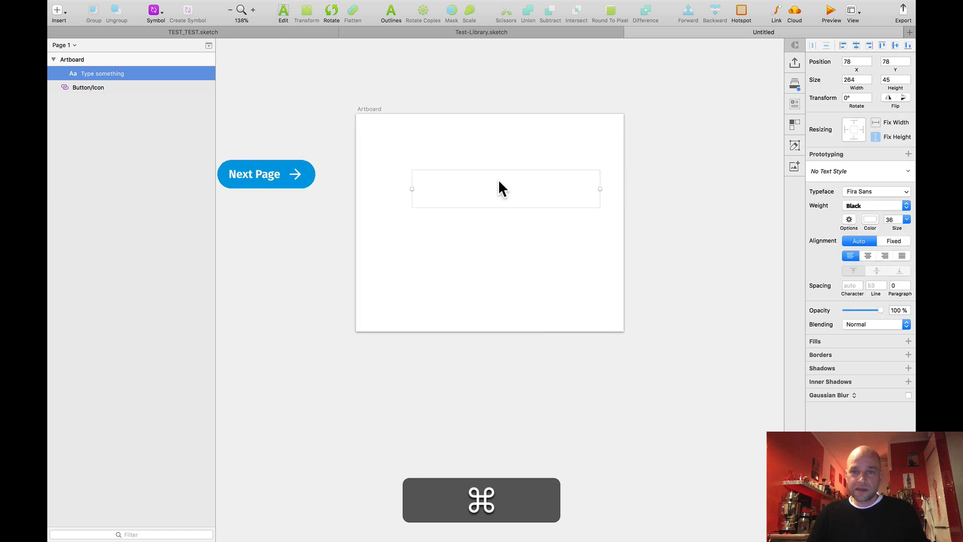
left_click_drag(465, 195, 447, 195)
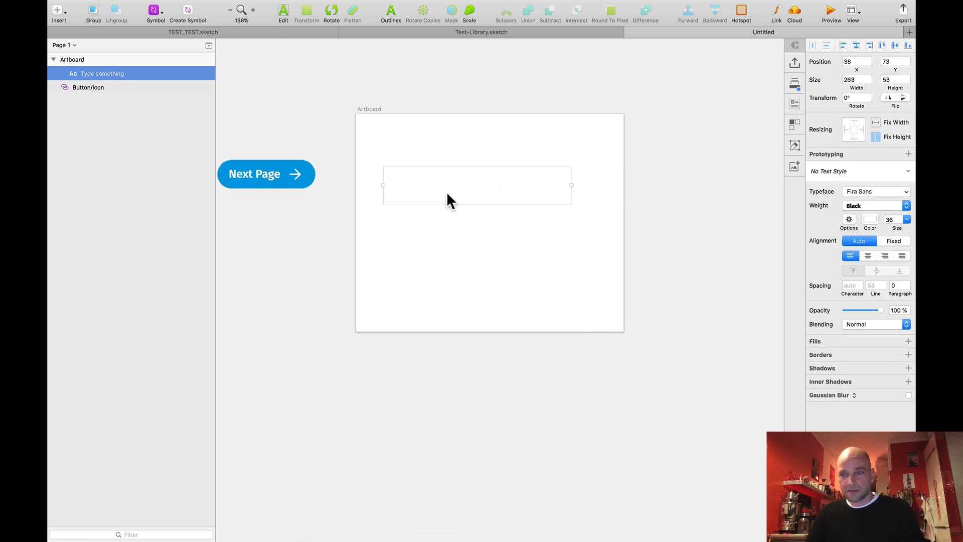
left_click(867, 219)
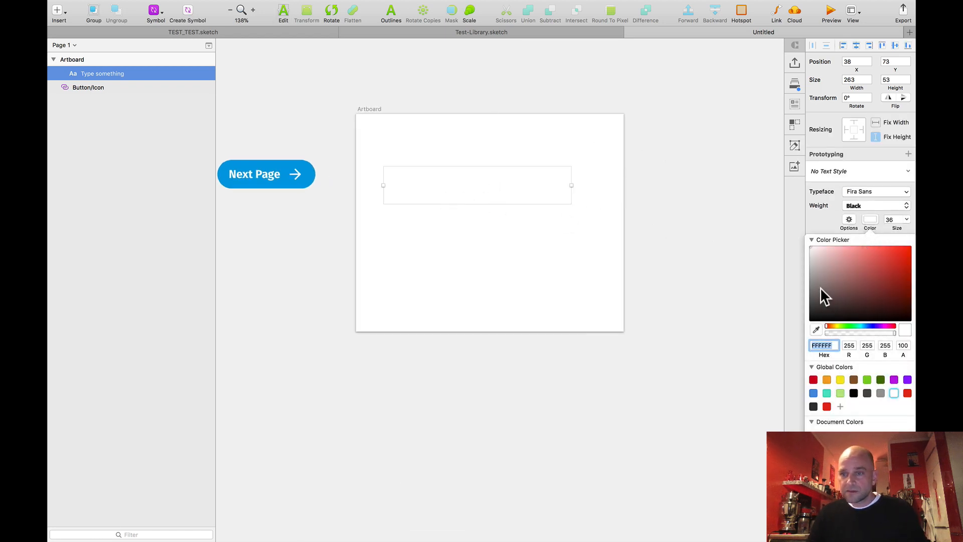
left_click_drag(820, 288, 808, 322)
key("Escape")
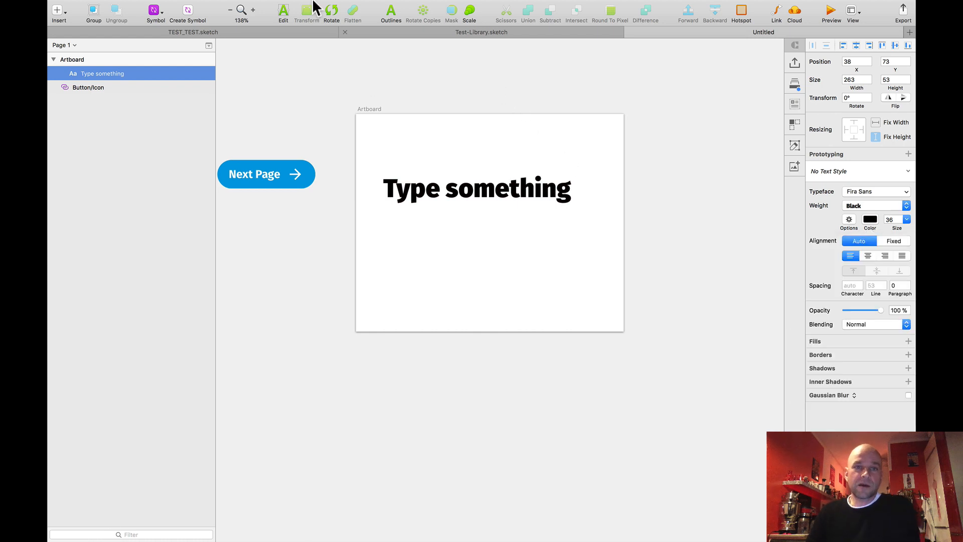
Look over the installed plugins, then examine the Sketch Style Libraries entry on the 01 Install Plugins artboard in TEST_TEST.sketch
mouse_move(314, 1)
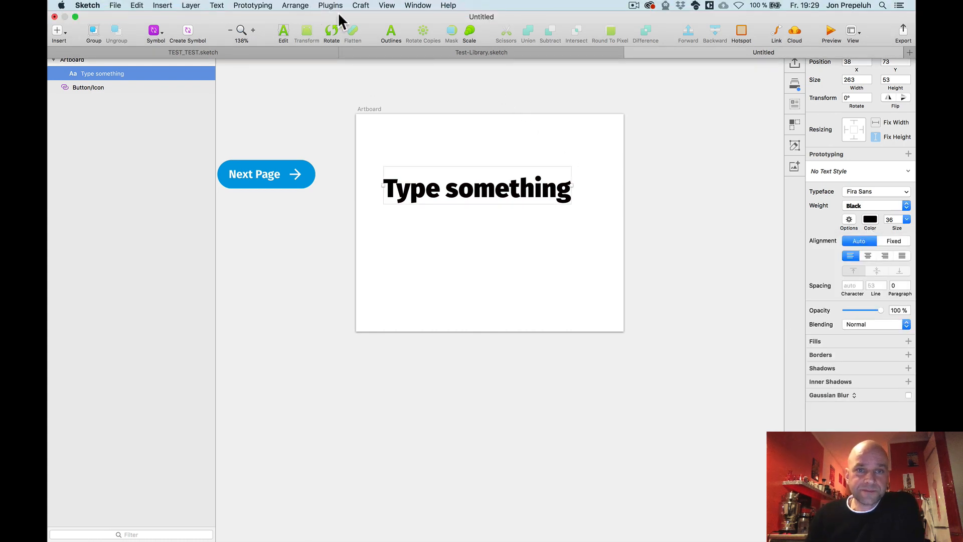
left_click(329, 6)
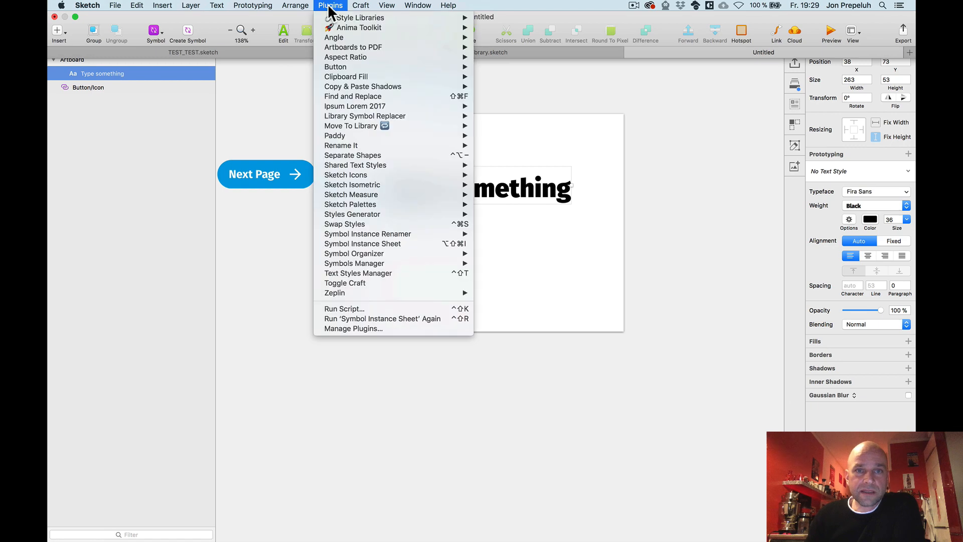
left_click(570, 104)
left_click(201, 32)
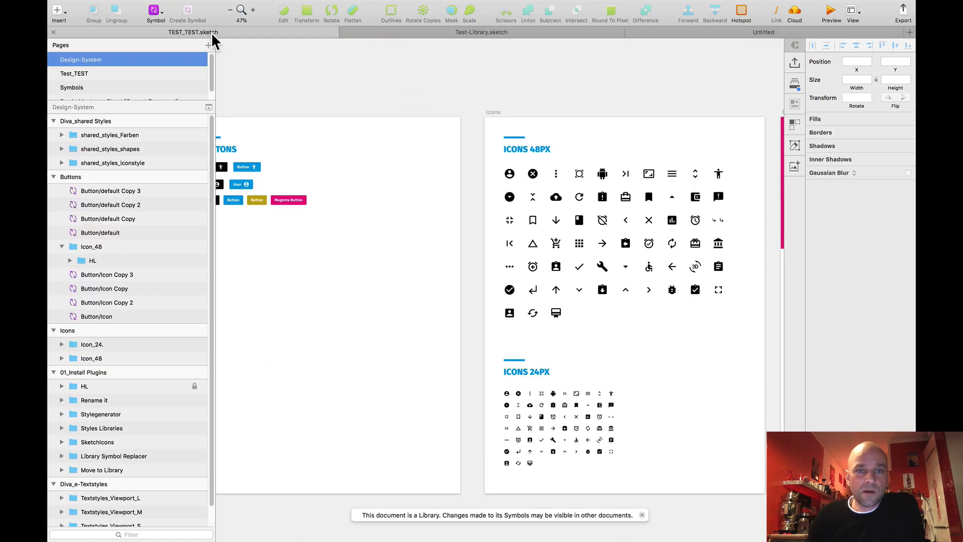
key("space")
left_click_drag(263, 83, 665, 83)
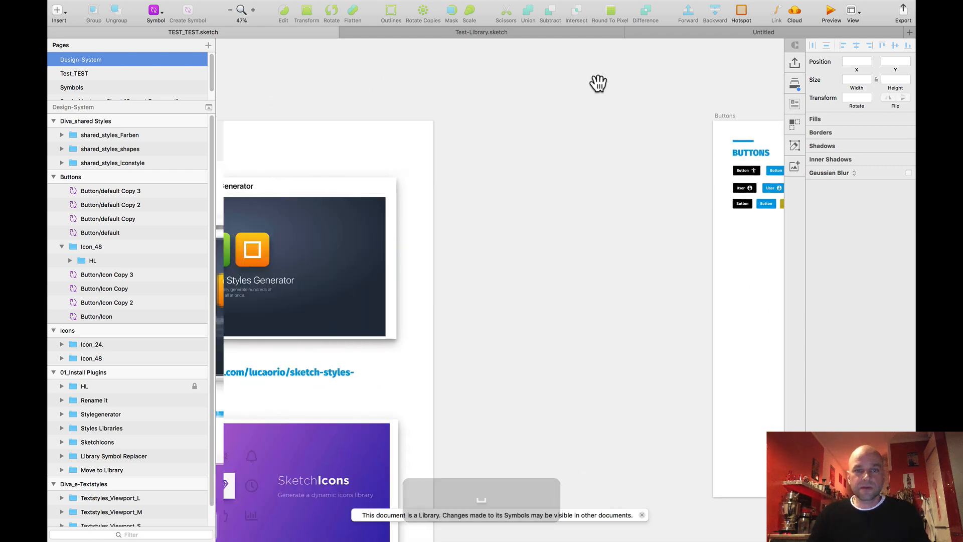
left_click_drag(271, 112, 548, 82)
scroll(430, 113, "down", 3)
scroll(377, 294, "down", 5)
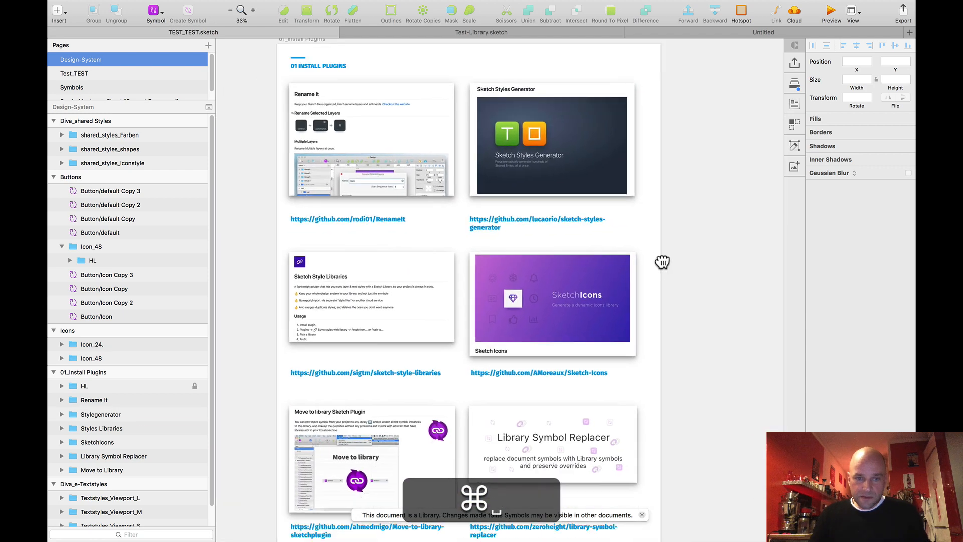
scroll(299, 243, "up", 2)
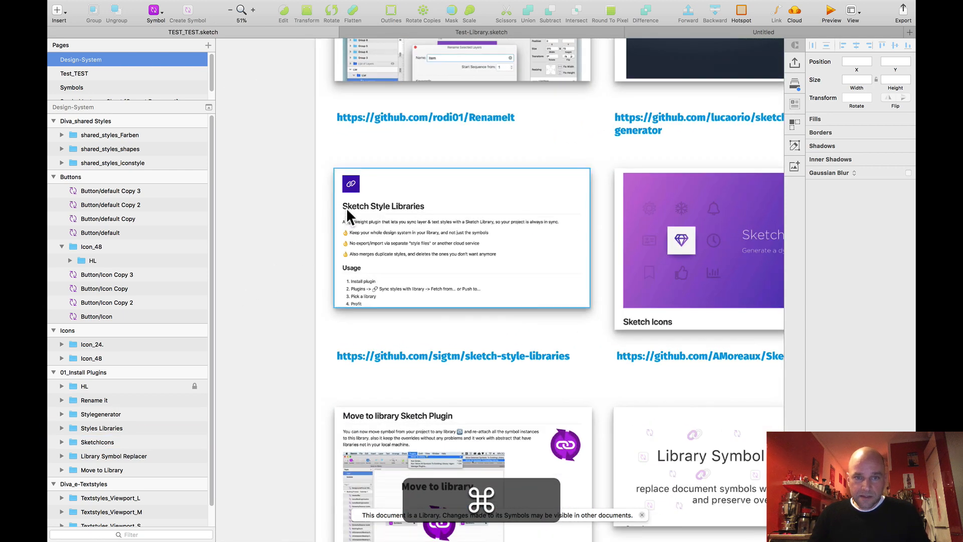
scroll(347, 207, "up", 2)
scroll(317, 230, "down", 4)
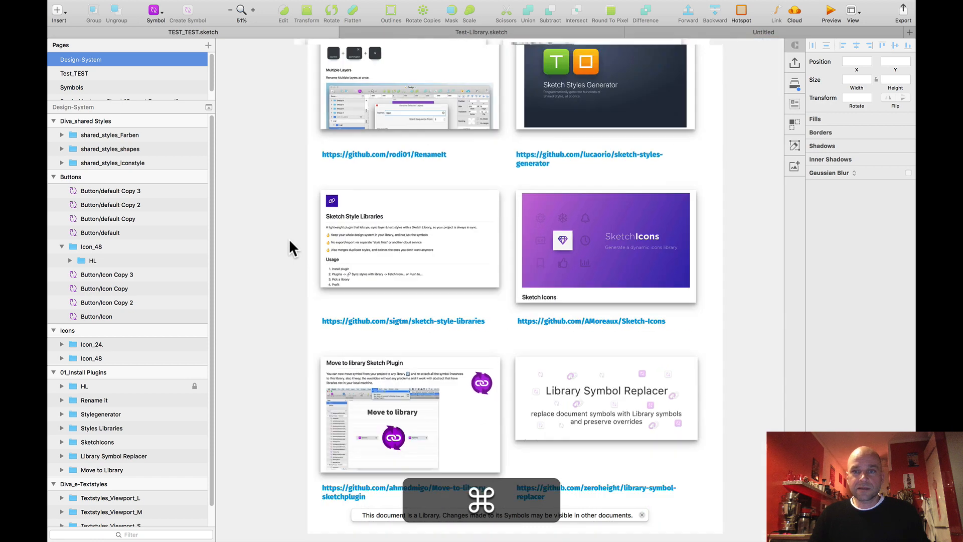
Fetch the styles from the TEST_TEST library into the untitled document with Style Libraries, with duplicate styles merged and strict sync off
left_click(746, 31)
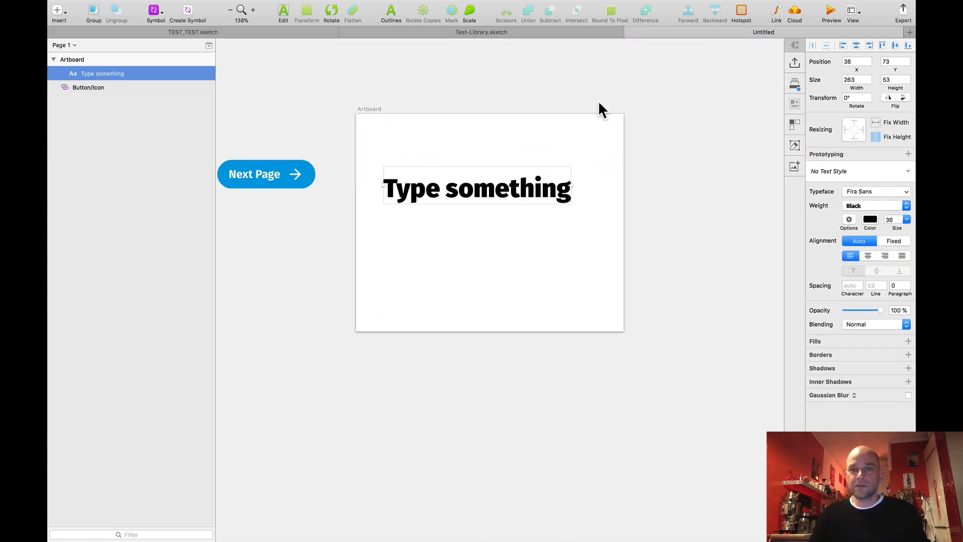
scroll(487, 122, "up", 2)
mouse_move(305, 18)
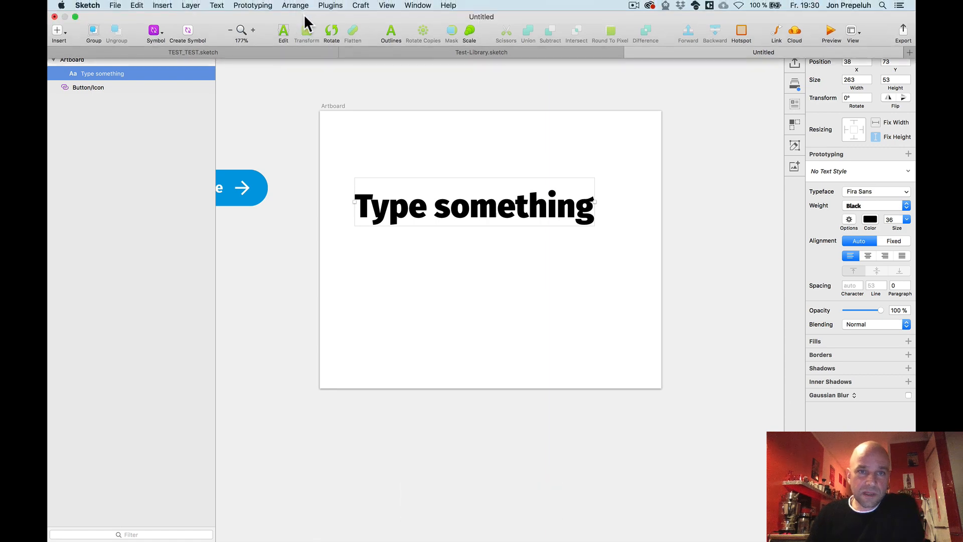
left_click(329, 6)
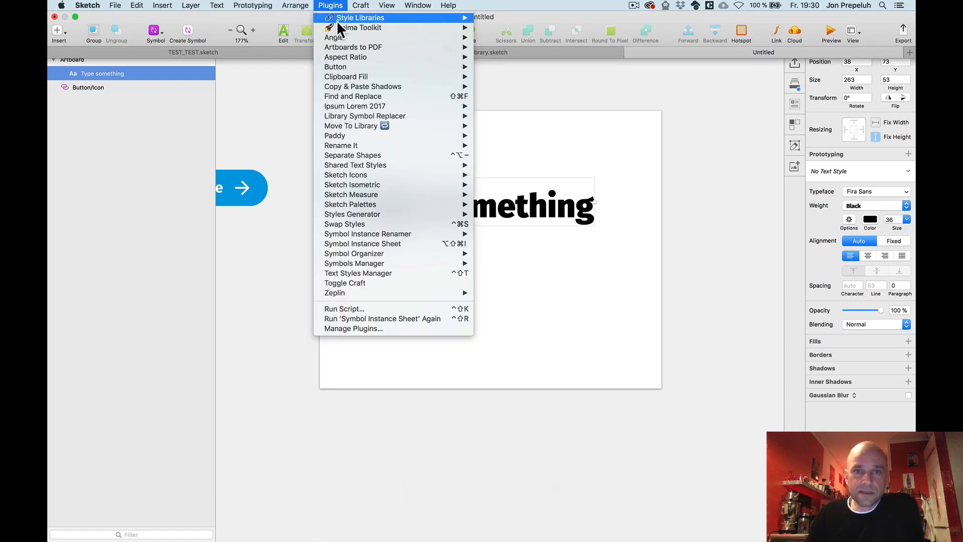
mouse_move(336, 20)
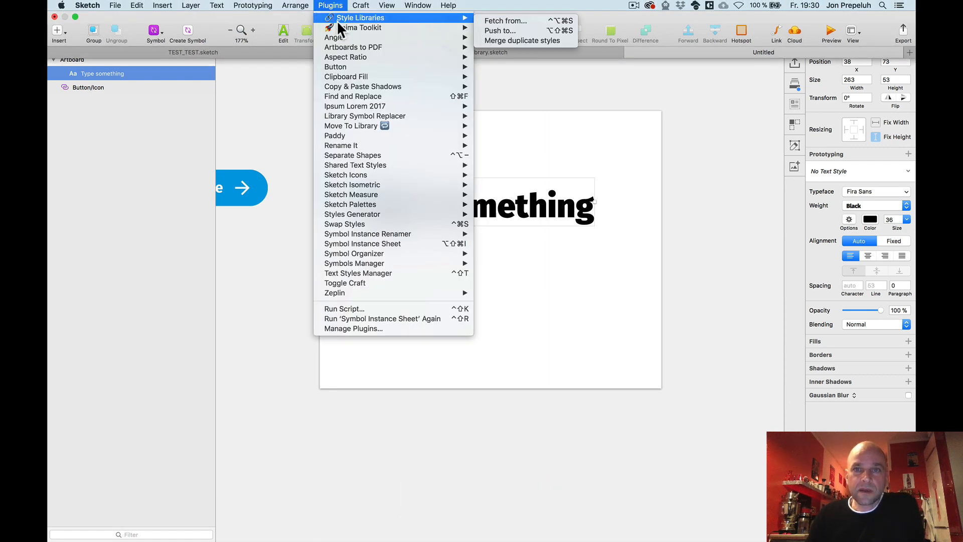
left_click(501, 21)
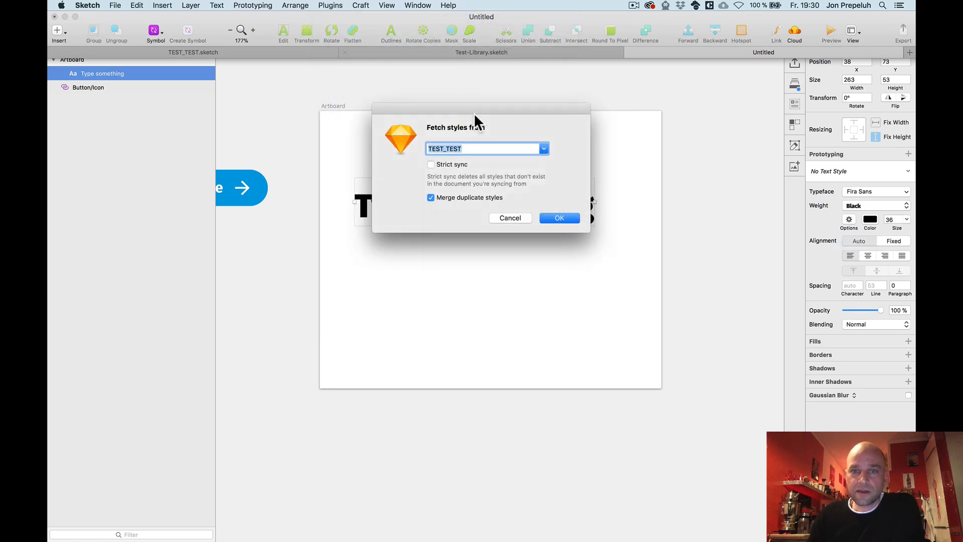
left_click(544, 148)
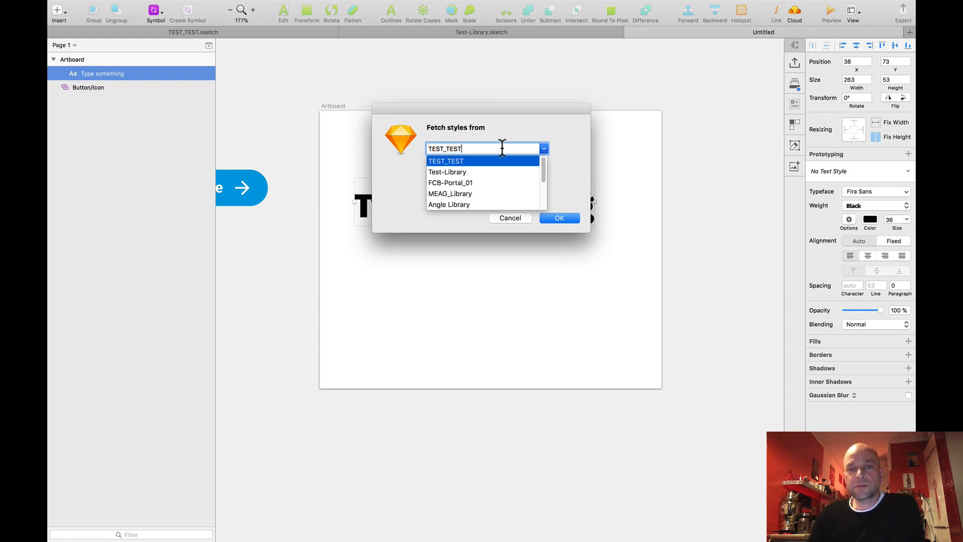
left_click(449, 160)
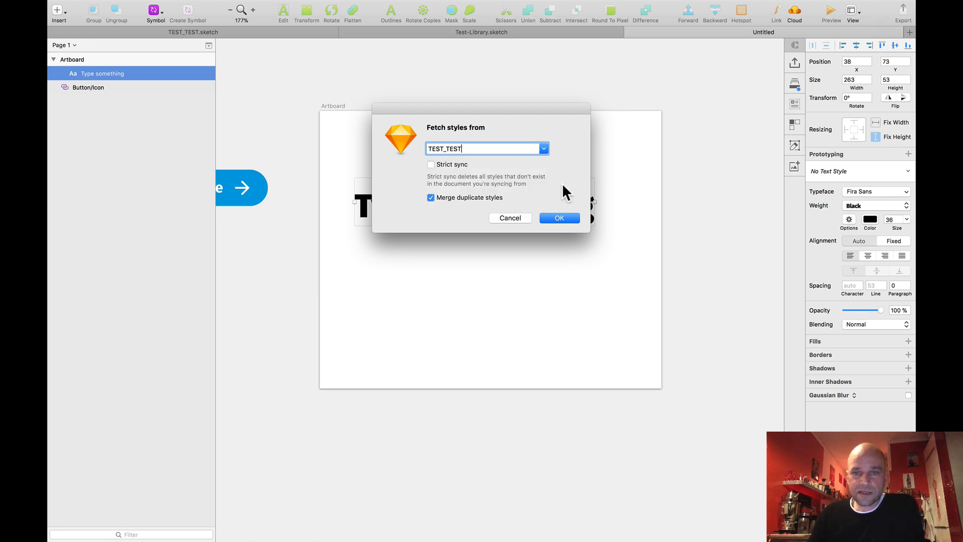
left_click(561, 220)
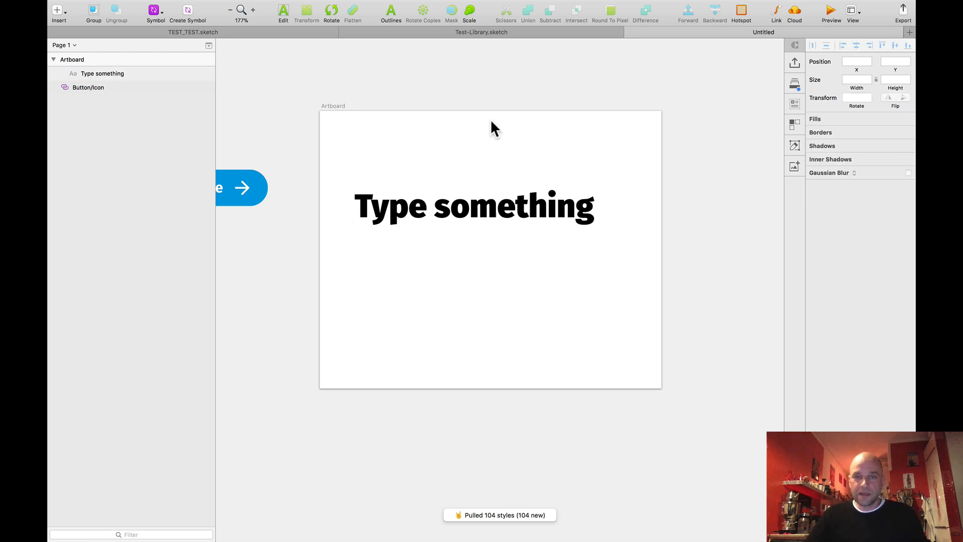
Check which text styles are available for the "Type something" layer, including the size and color variants under H1, H2 and H3
scroll(490, 118, "down", 2)
left_click(480, 195)
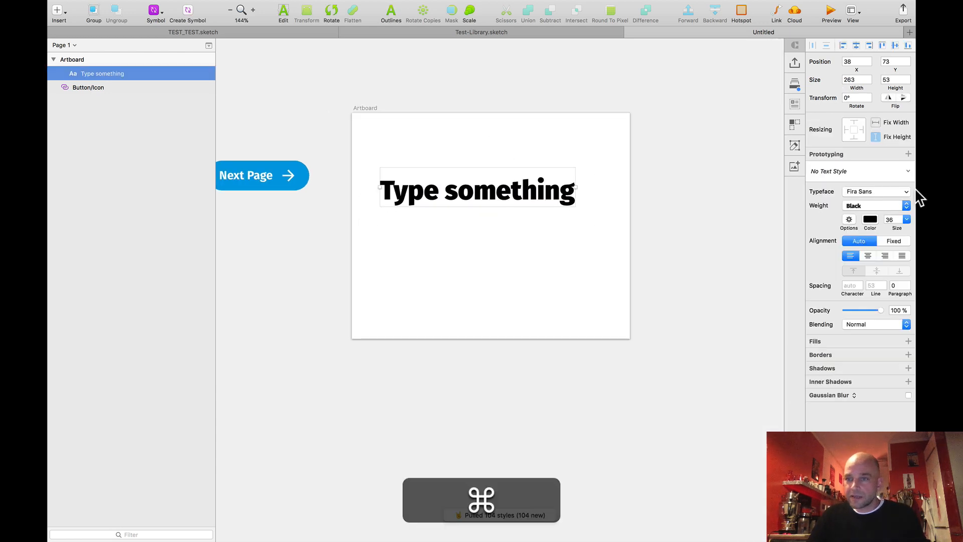
left_click(844, 173)
mouse_move(852, 200)
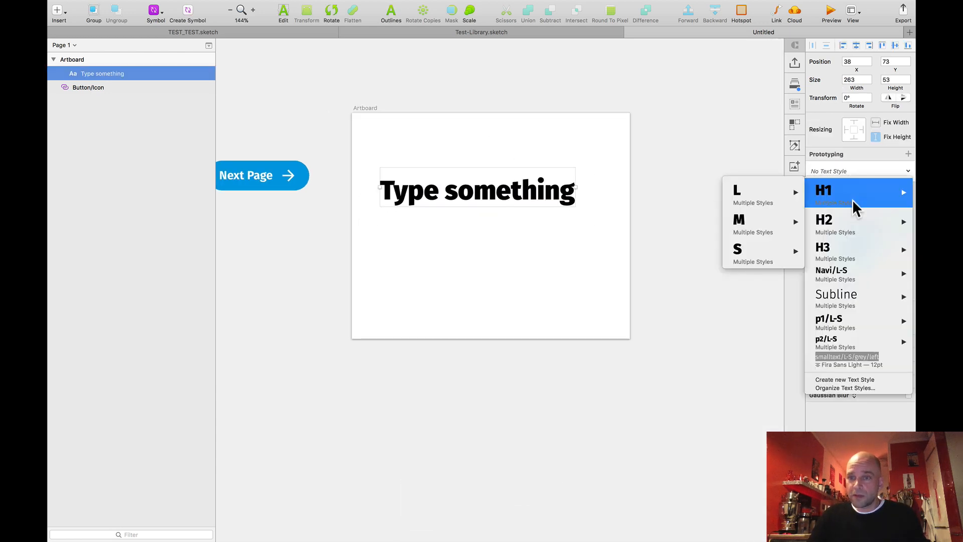
mouse_move(793, 194)
mouse_move(841, 225)
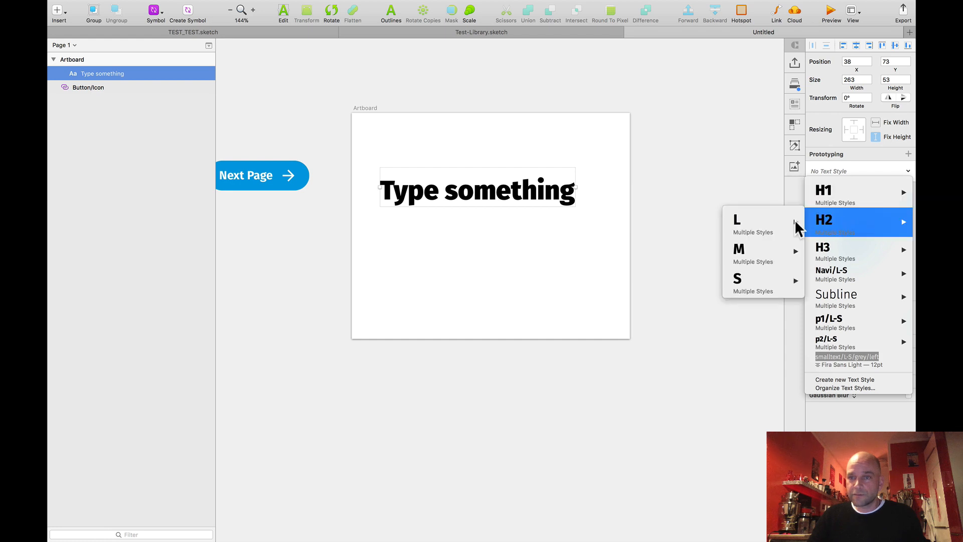
mouse_move(784, 222)
mouse_move(850, 250)
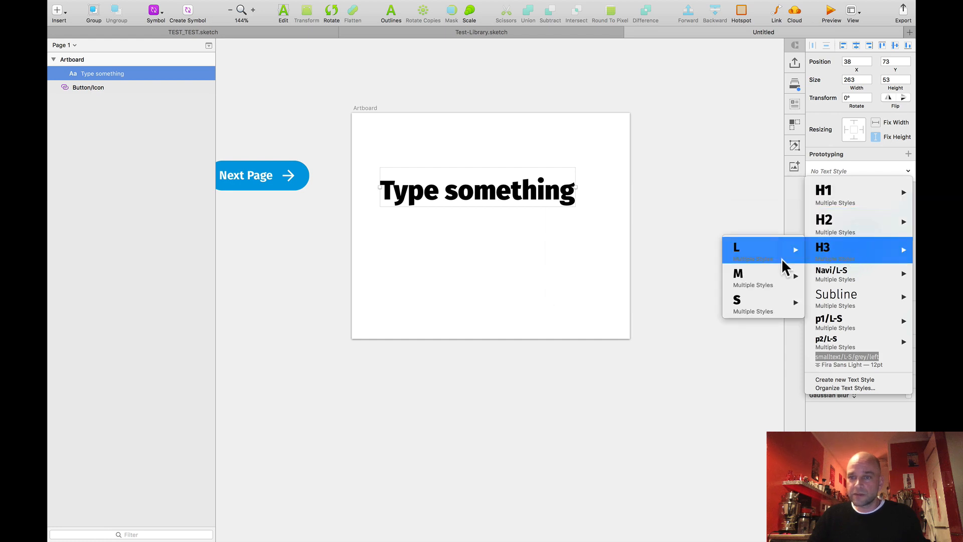
mouse_move(785, 278)
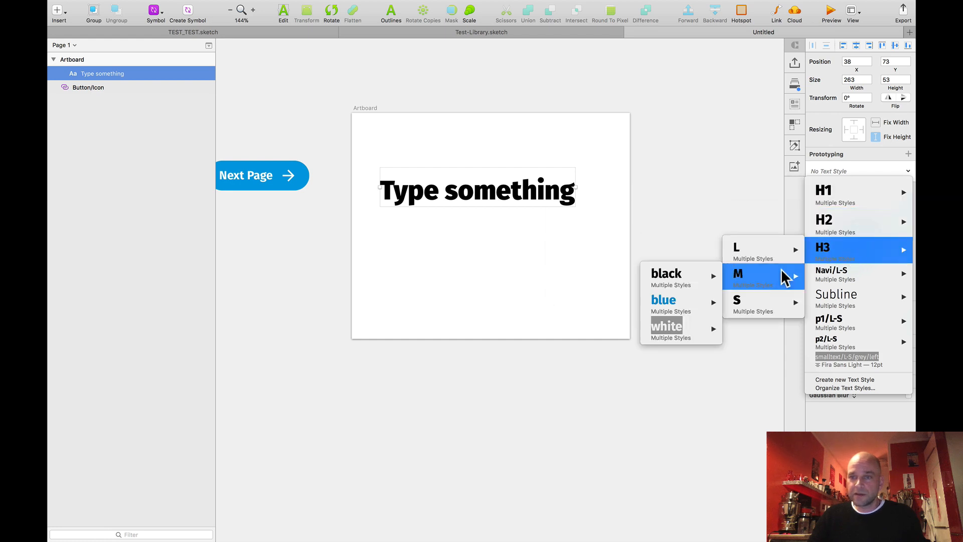
left_click(700, 172)
scroll(700, 172, "down", 3)
scroll(701, 174, "down", 2)
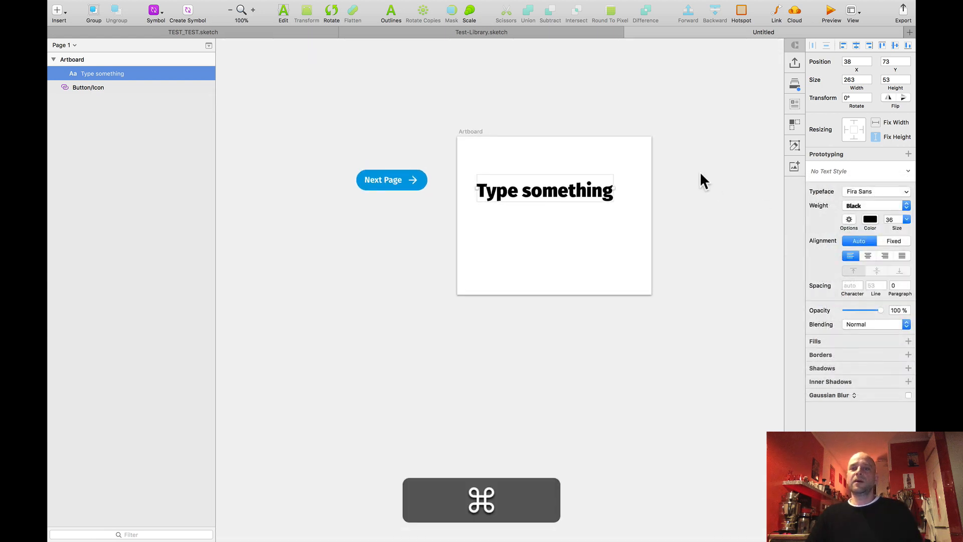
Draw a square about 65 by 65 below the text on the artboard and apply the color/diva-e Magenta layer style
scroll(699, 173, "up", 2)
left_click_drag(674, 156, 672, 139)
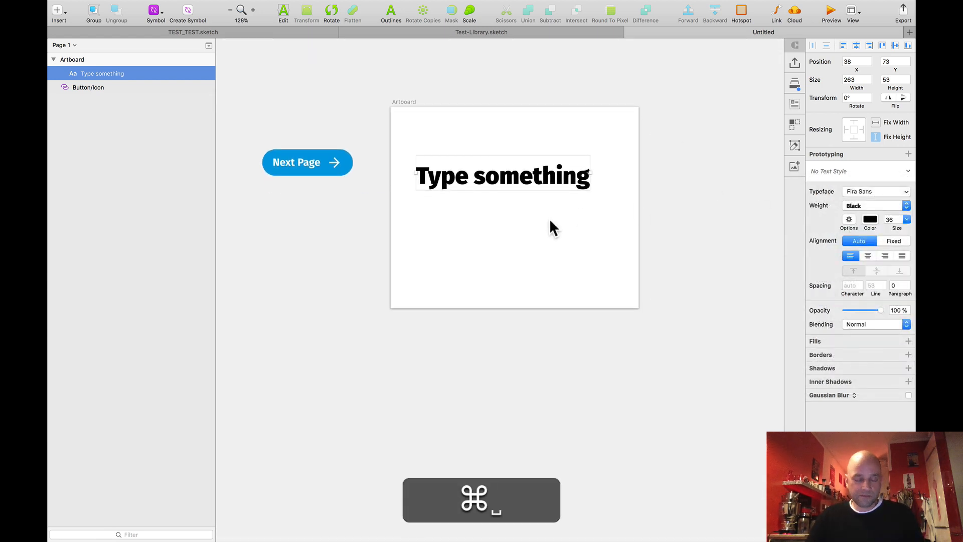
key("r")
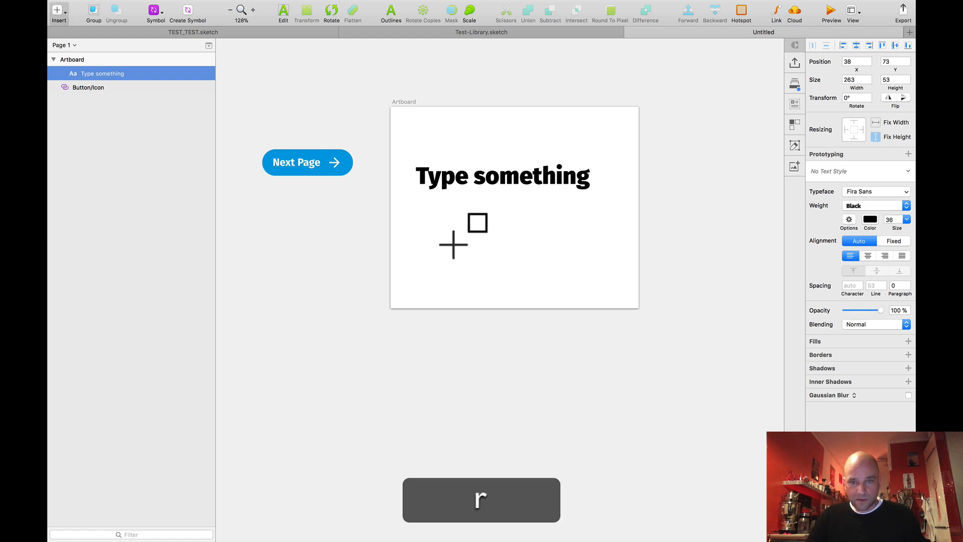
left_click_drag(422, 221, 465, 264)
scroll(495, 248, "up", 2)
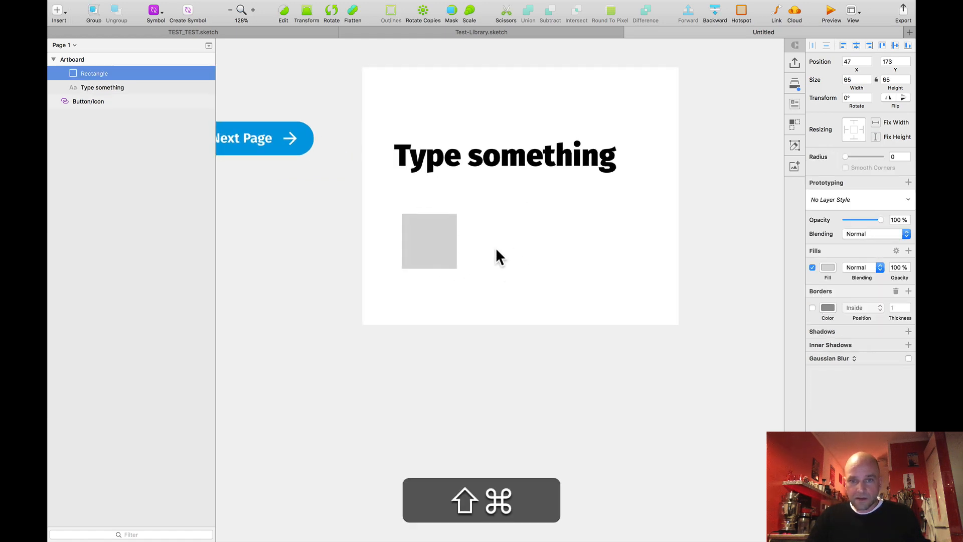
left_click(847, 201)
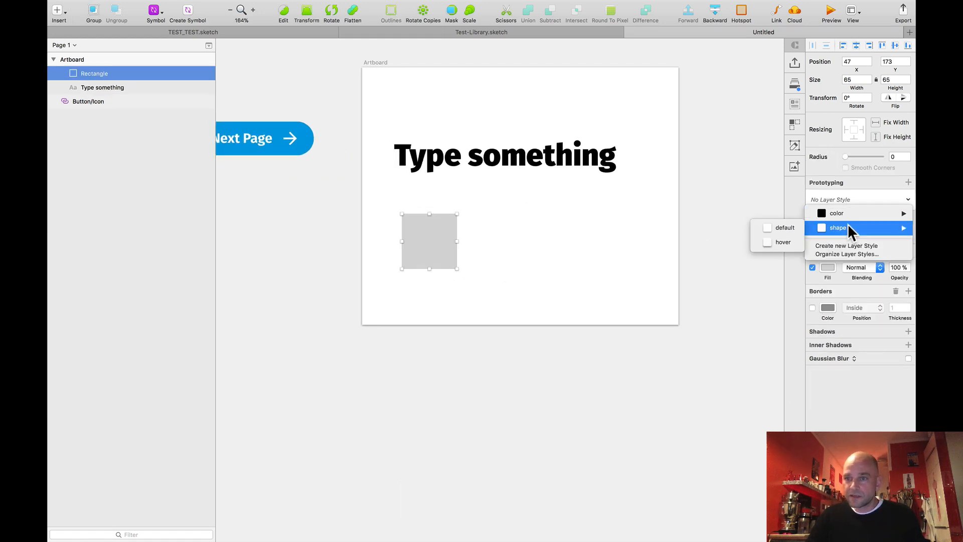
mouse_move(846, 212)
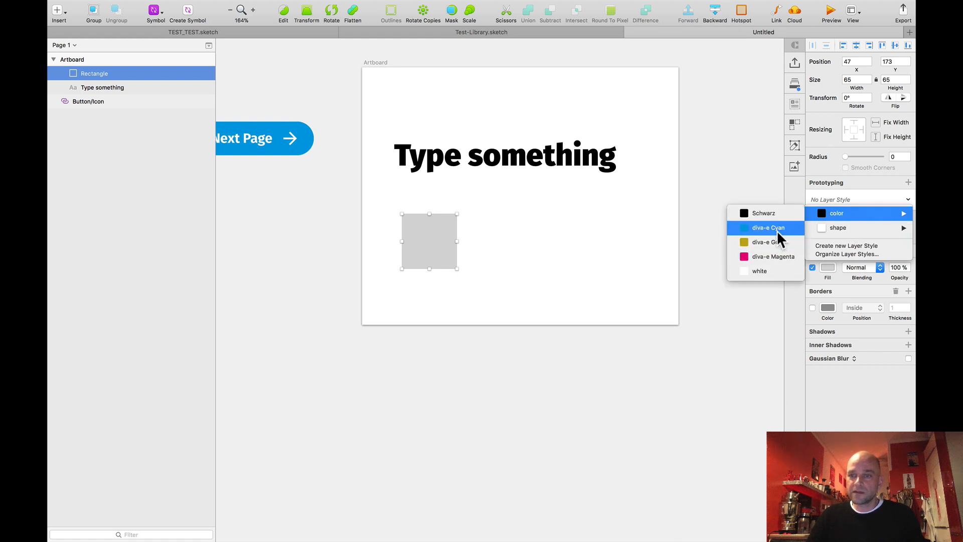
left_click(769, 255)
Duplicate the magenta square to about X 137, Y 173 and apply the shape/hover layer style to the copy
left_click(447, 242, "super")
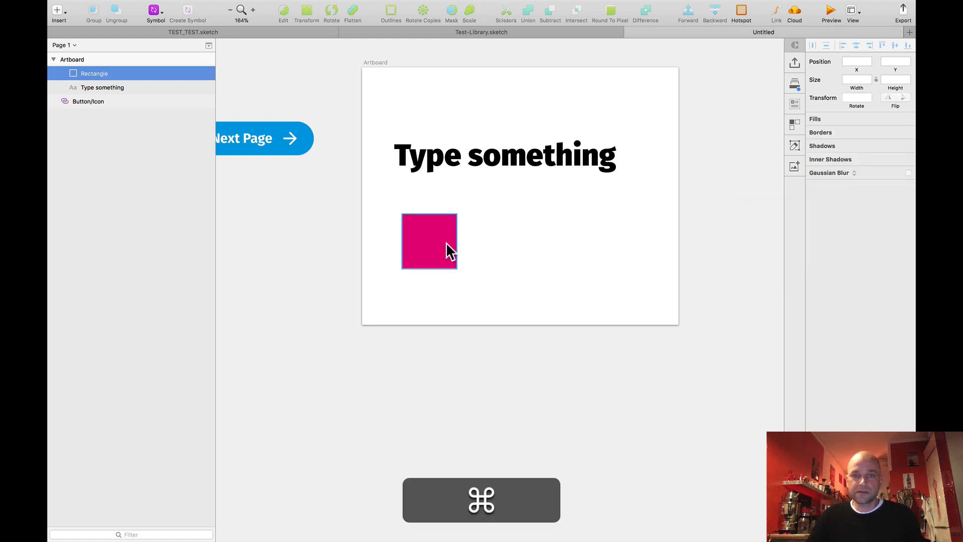
left_click_drag(428, 251, 500, 243)
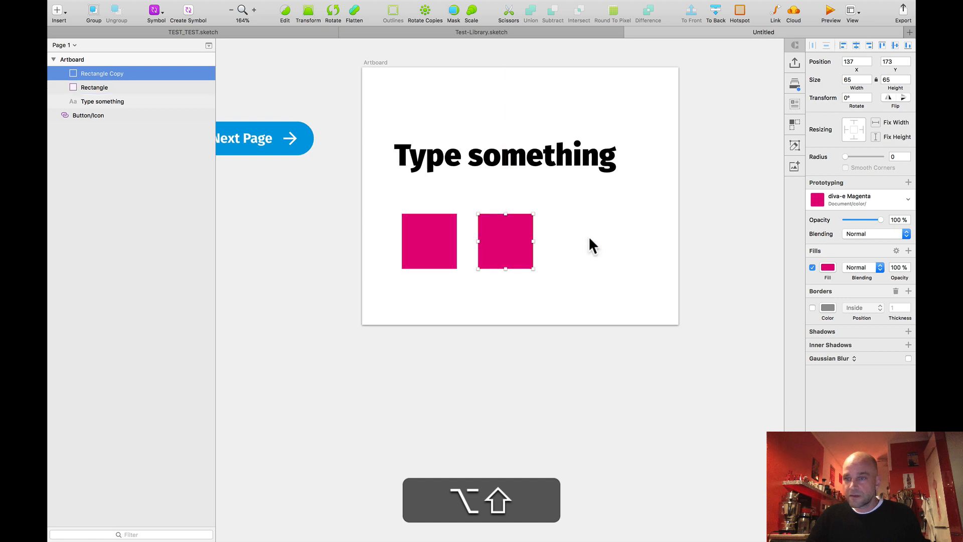
left_click(842, 198)
mouse_move(862, 320)
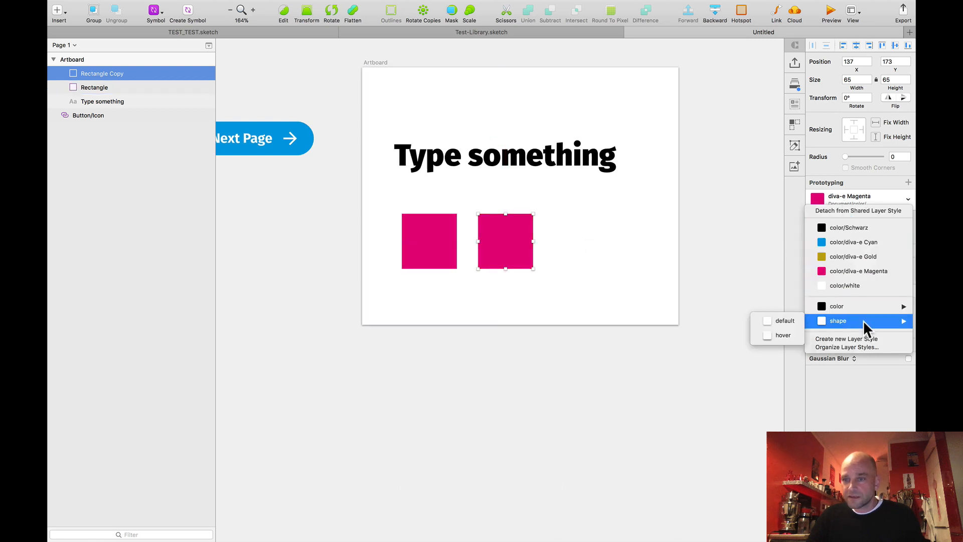
left_click(783, 334)
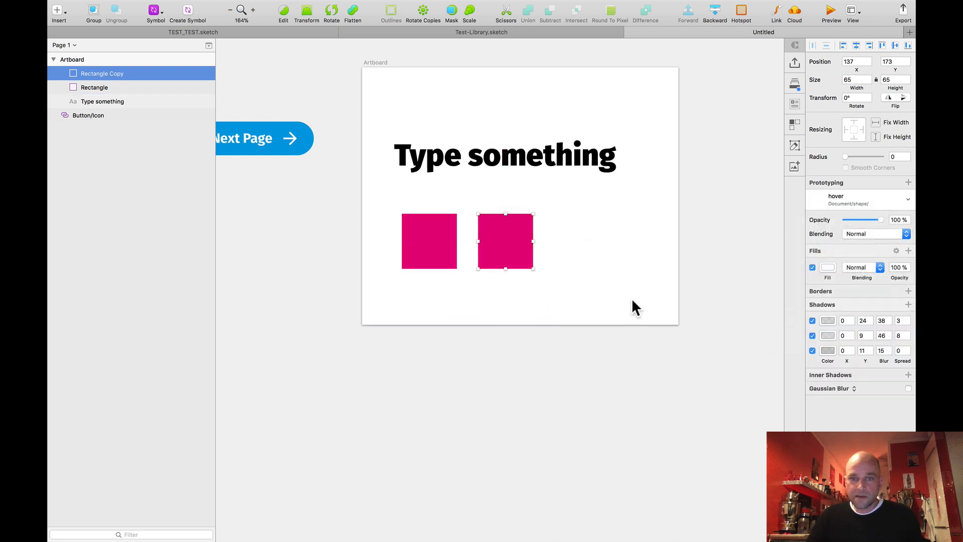
left_click(608, 230)
left_click_drag(555, 215, 553, 215)
scroll(549, 231, "right", 2)
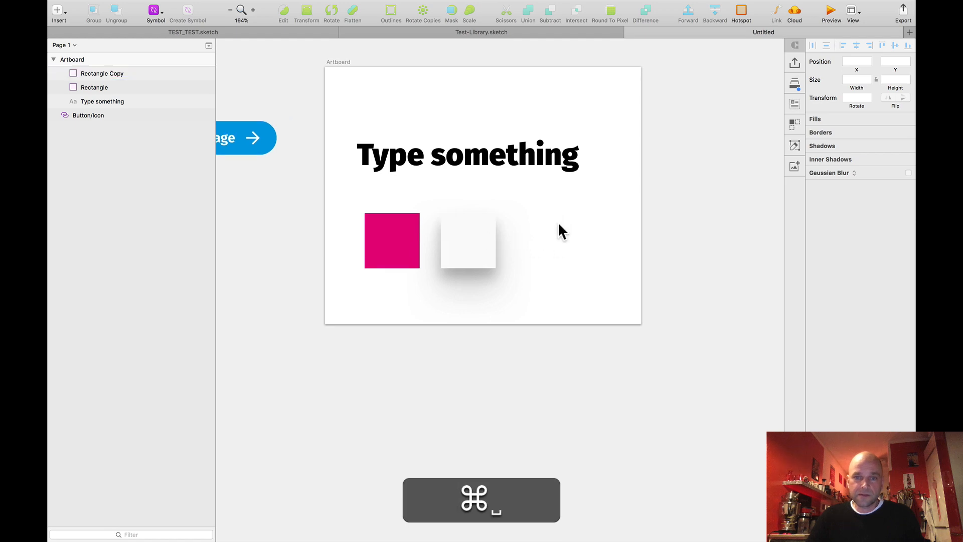
Duplicate the magenta square to about X 253, Y 173 and copy the hover square's shadows onto the duplicate
left_click(390, 232)
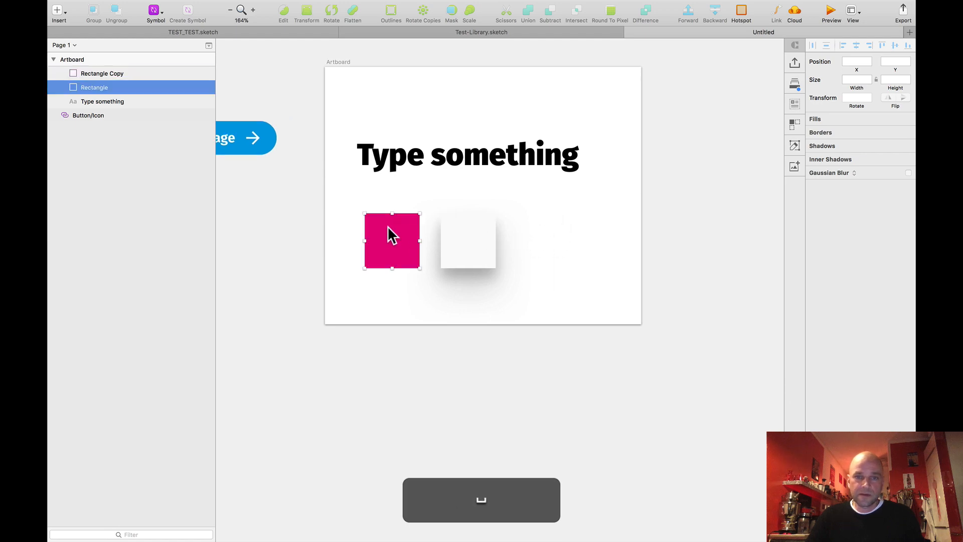
left_click(467, 241)
key("super+shift+c")
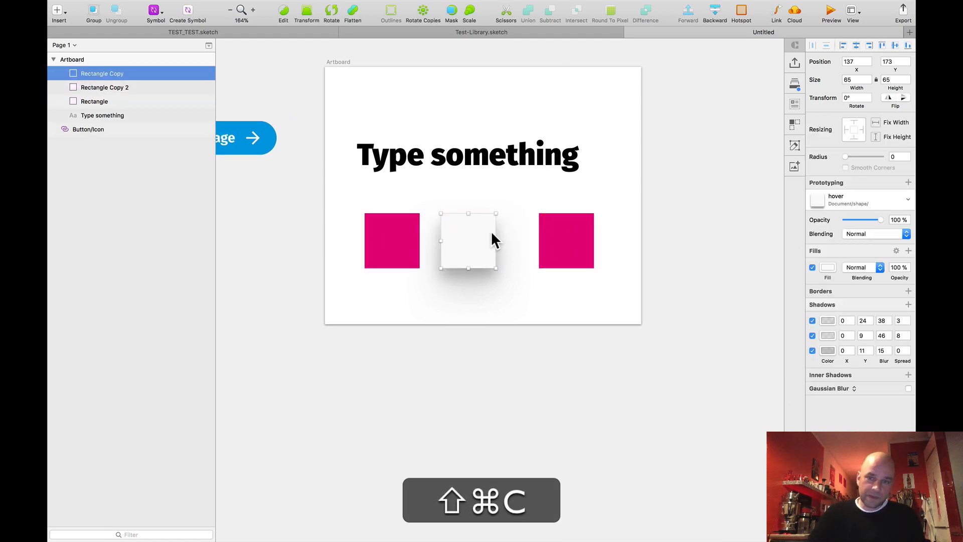
left_click(554, 240)
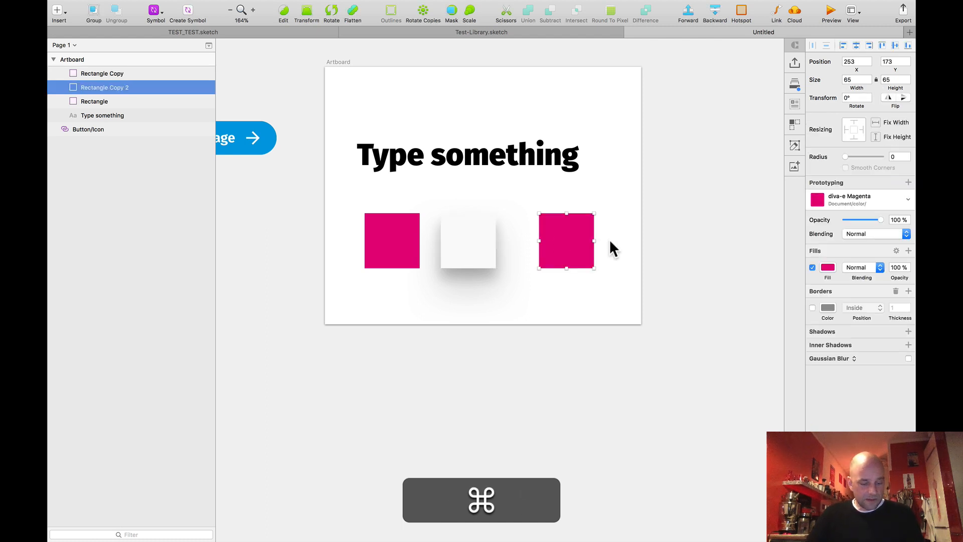
key("super+shift+b")
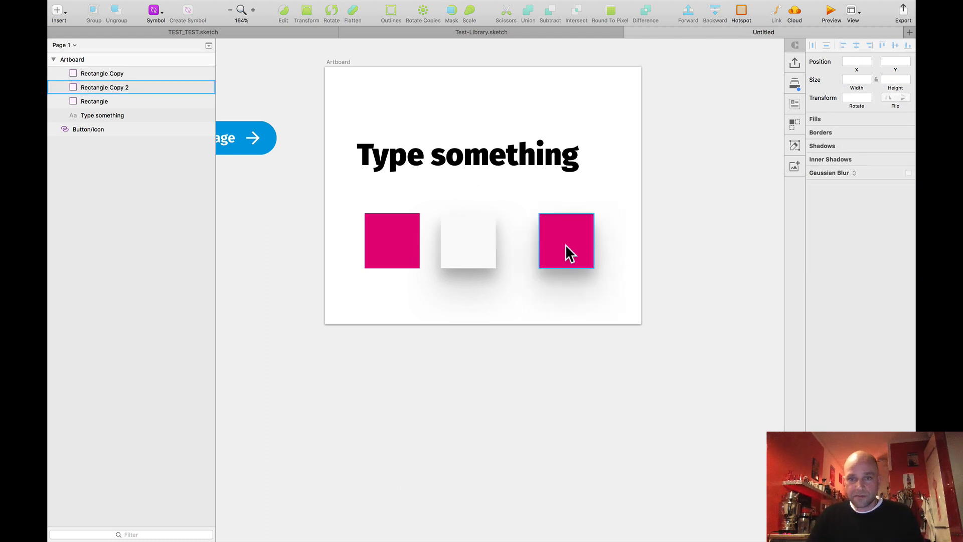
left_click_drag(571, 239, 554, 238)
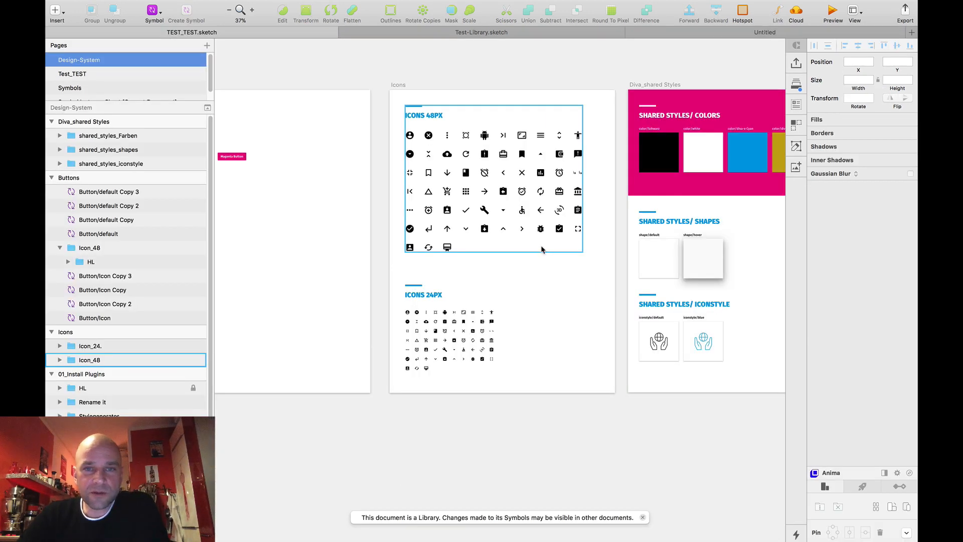
Examine the Icons artboard in TEST_TEST.sketch and check which commands the Library Symbol Replacer plugin offers
left_click(440, 133)
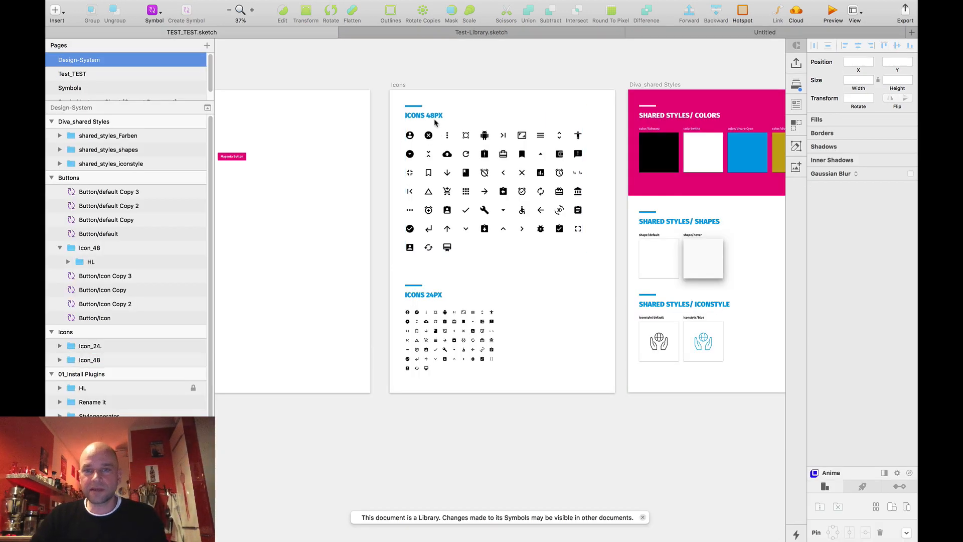
scroll(427, 97, "up", 2)
left_click(330, 5)
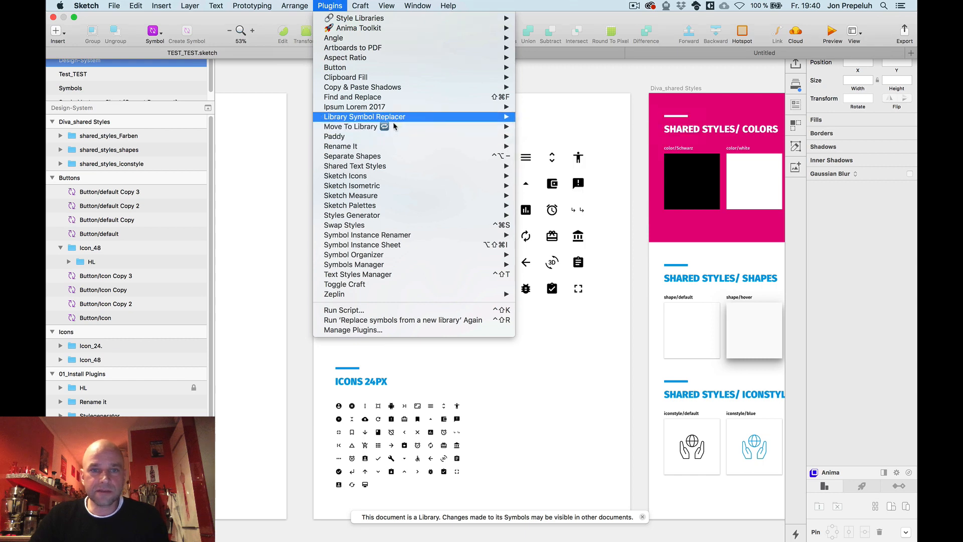
mouse_move(378, 122)
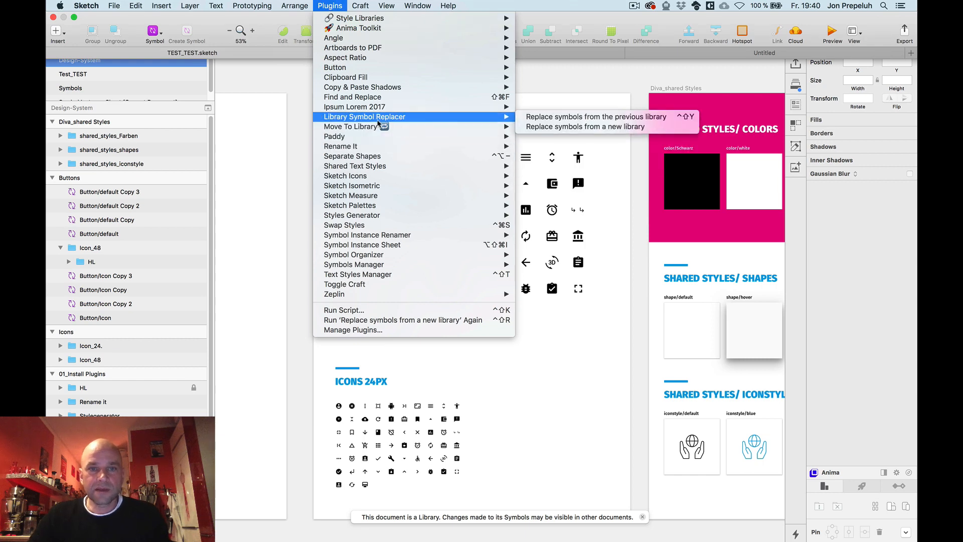
left_click(547, 75)
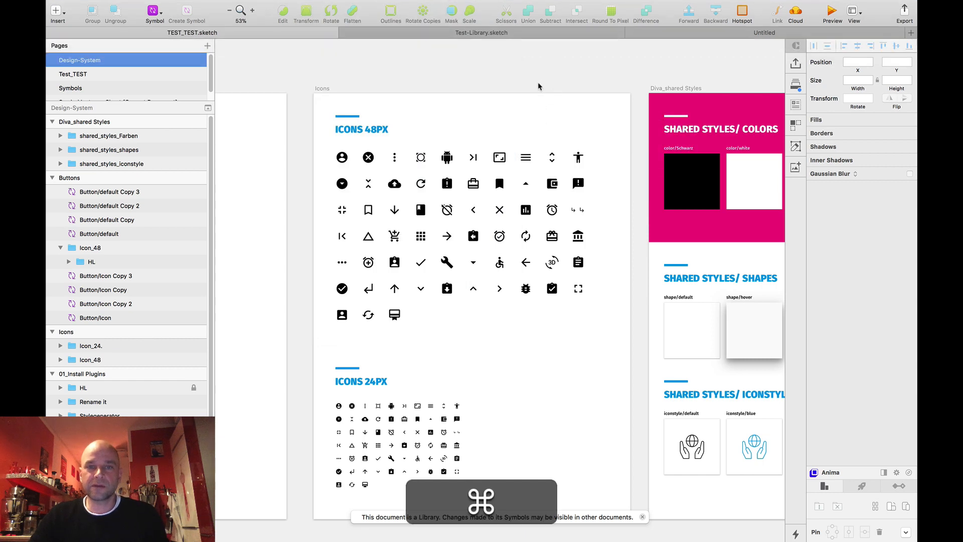
Copy the Icons artboard from the Design-System page of TEST_TEST.sketch and paste it into a new document
scroll(480, 89, "up", 2)
scroll(480, 89, "down", 2)
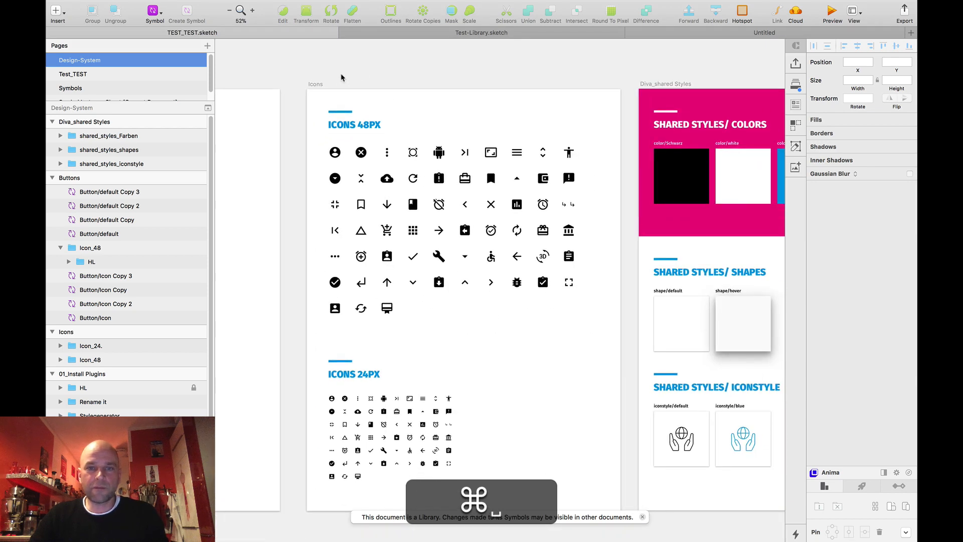
left_click(315, 85)
left_click(314, 86)
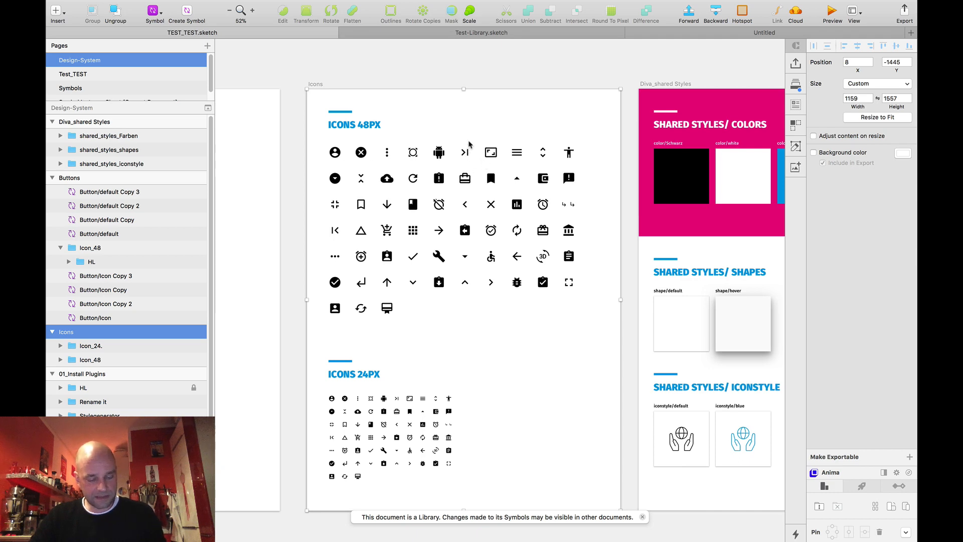
key("super+c")
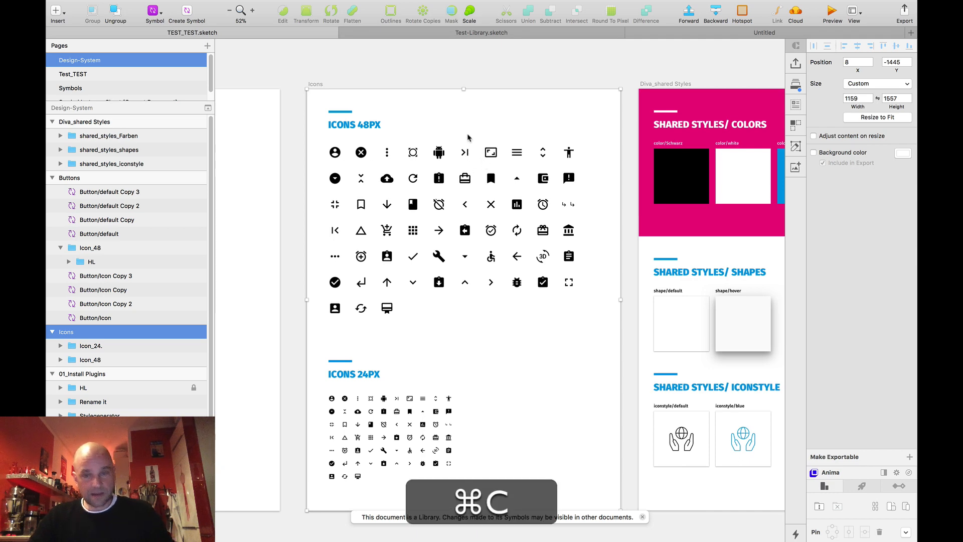
scroll(361, 81, "down", 2)
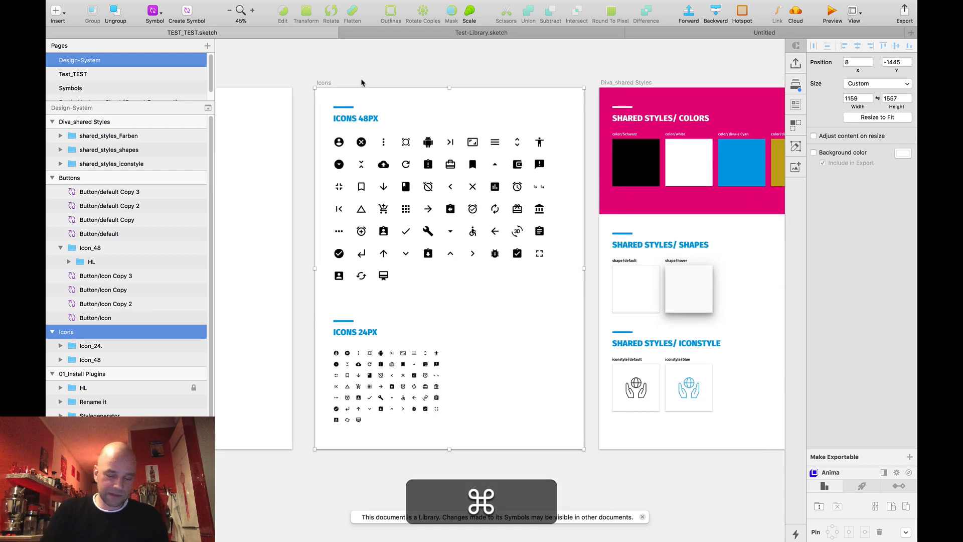
key("super+n")
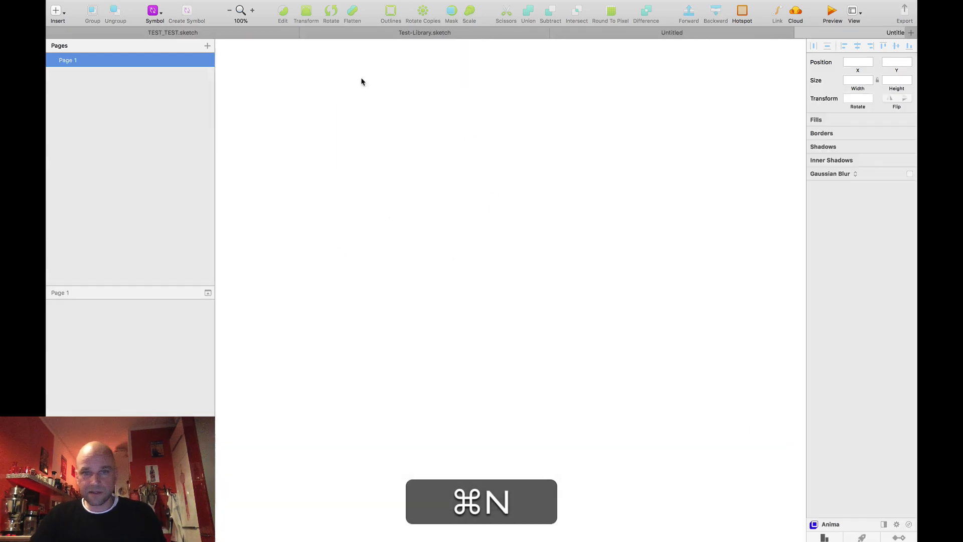
scroll(445, 170, "down", 2)
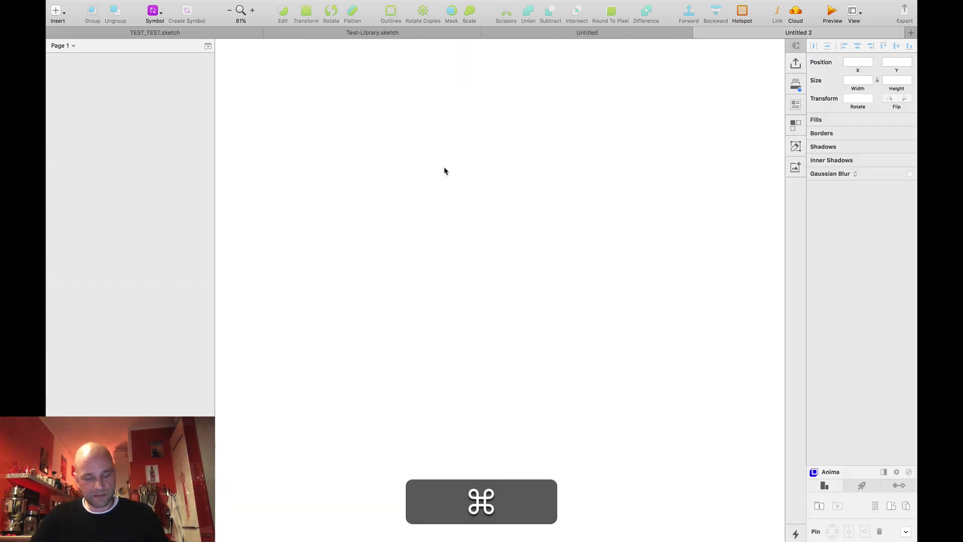
key("super+v")
scroll(640, 161, "down", 3)
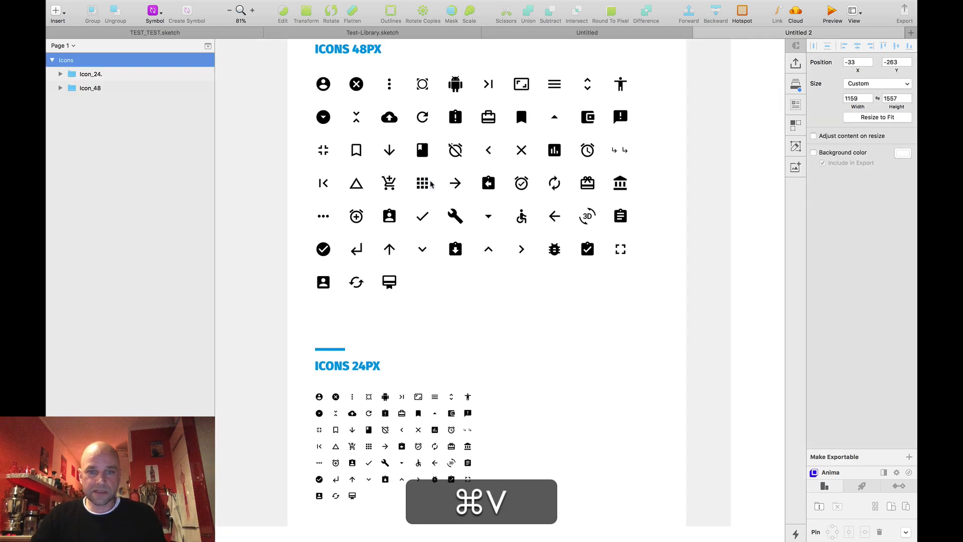
scroll(639, 160, "up", 3)
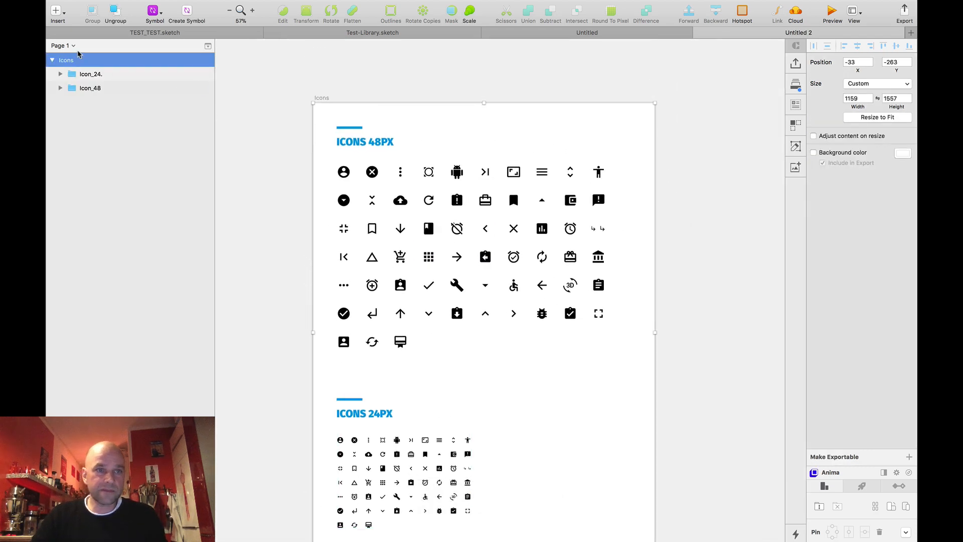
Show the page list of the new document, inspect the icon symbols on its Symbols page and return to Page 1
left_click(208, 47)
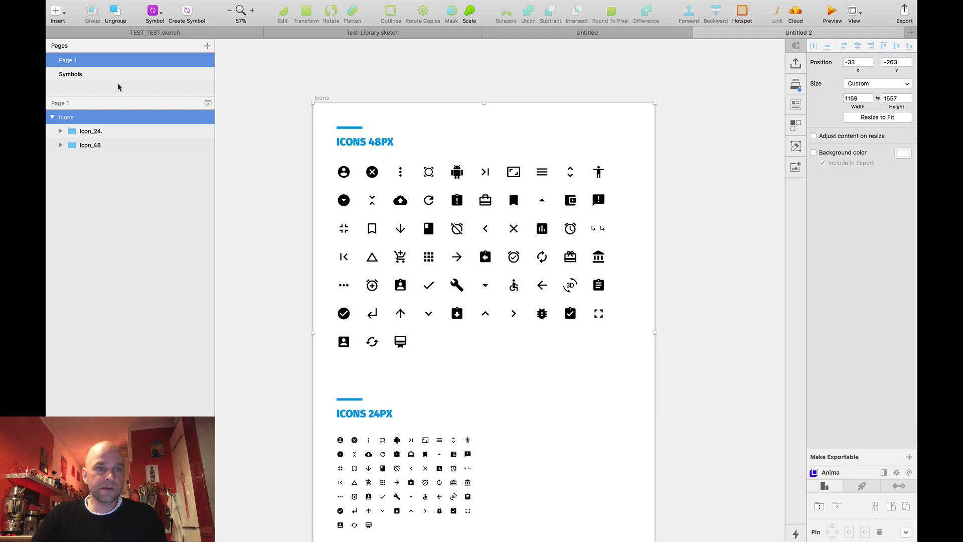
left_click(99, 75)
scroll(416, 189, "down", 3)
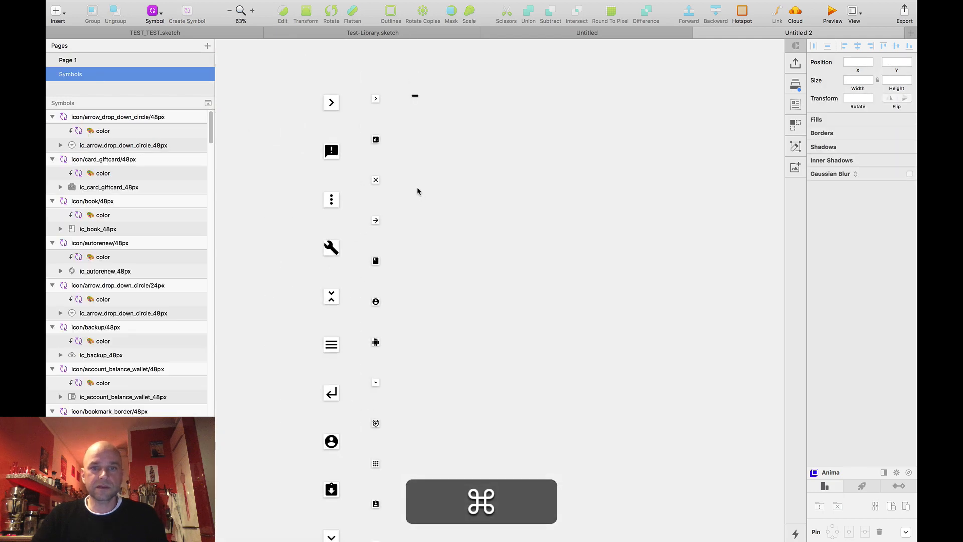
left_click(68, 60)
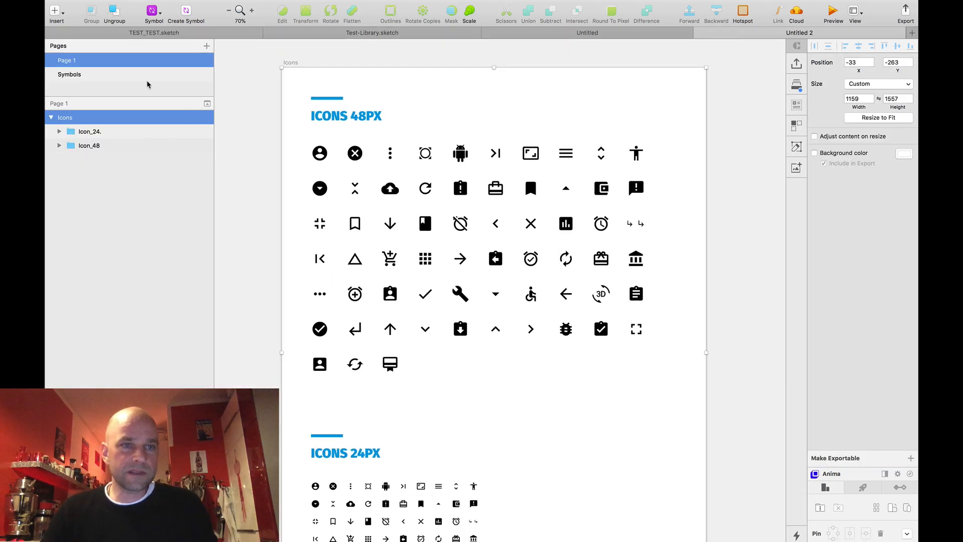
scroll(422, 116, "down", 1)
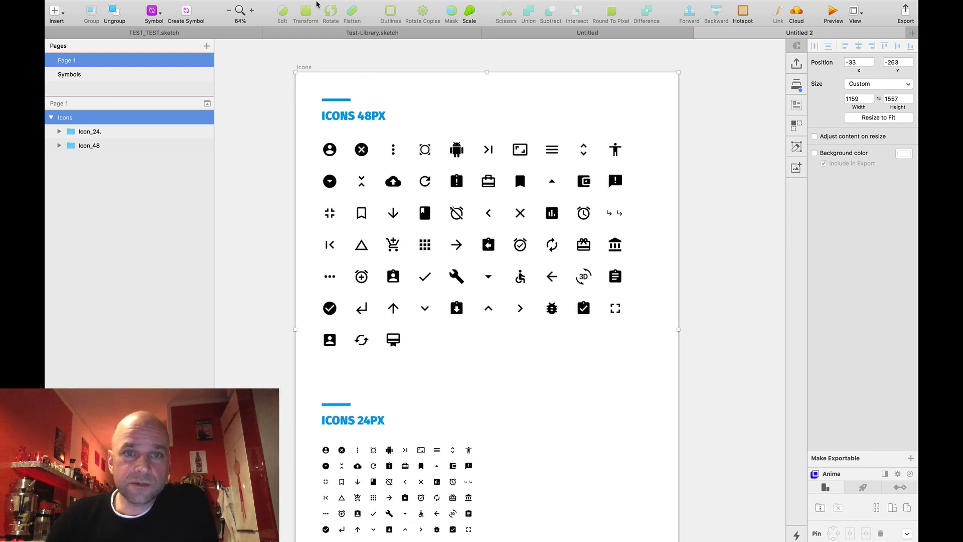
Replace the symbols from a new library with Library Symbol Replacer, using TEST_TEST.sketch from 03_Sync_Styles_Libraries, and delete the replaced local symbols
left_click(324, 8)
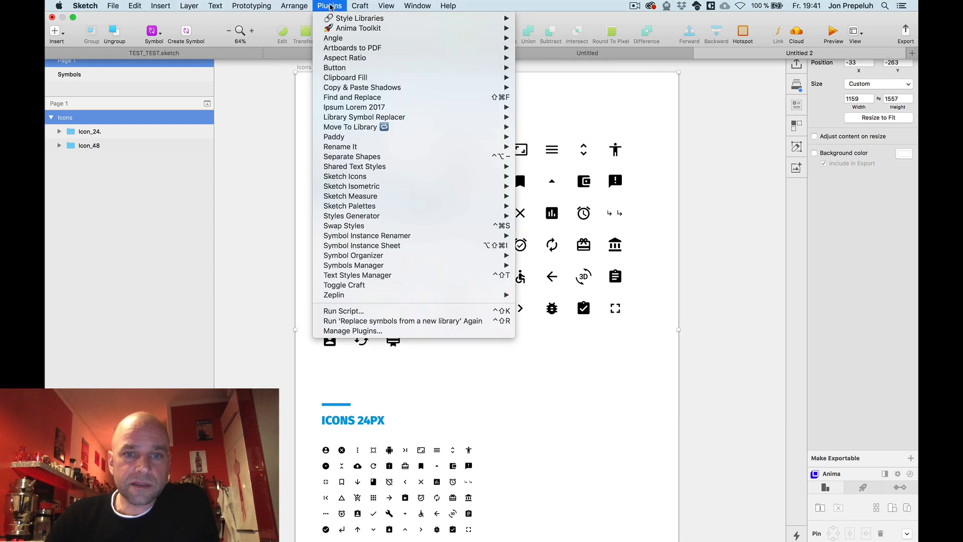
mouse_move(345, 120)
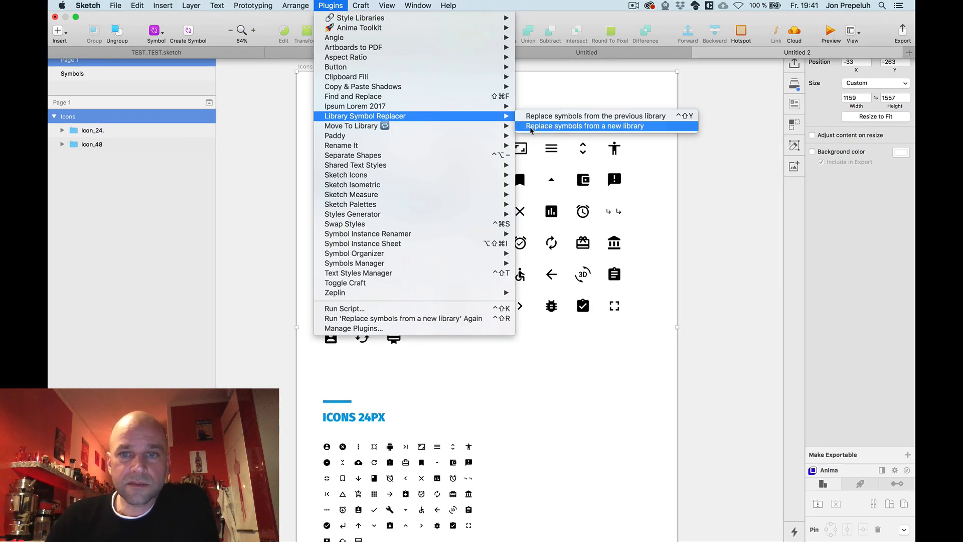
left_click(581, 126)
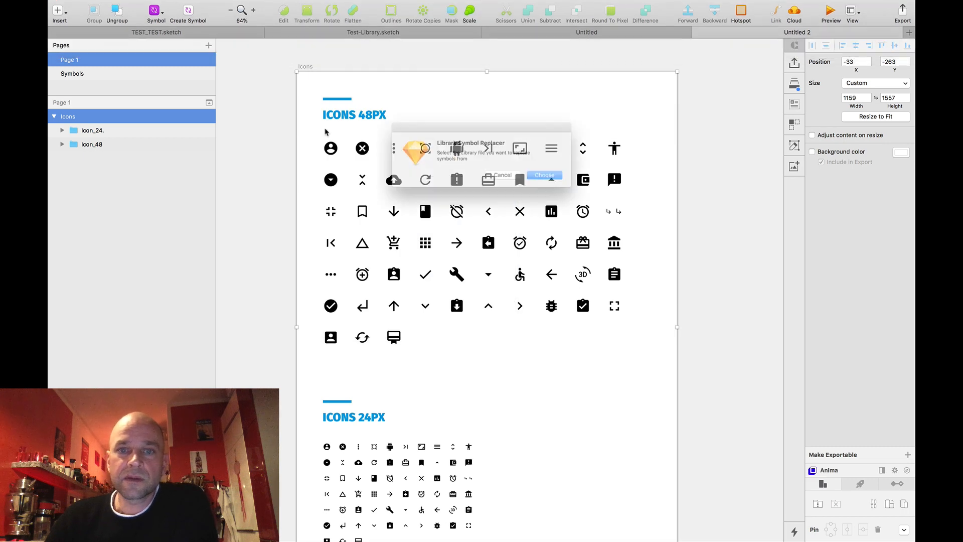
left_click(557, 179)
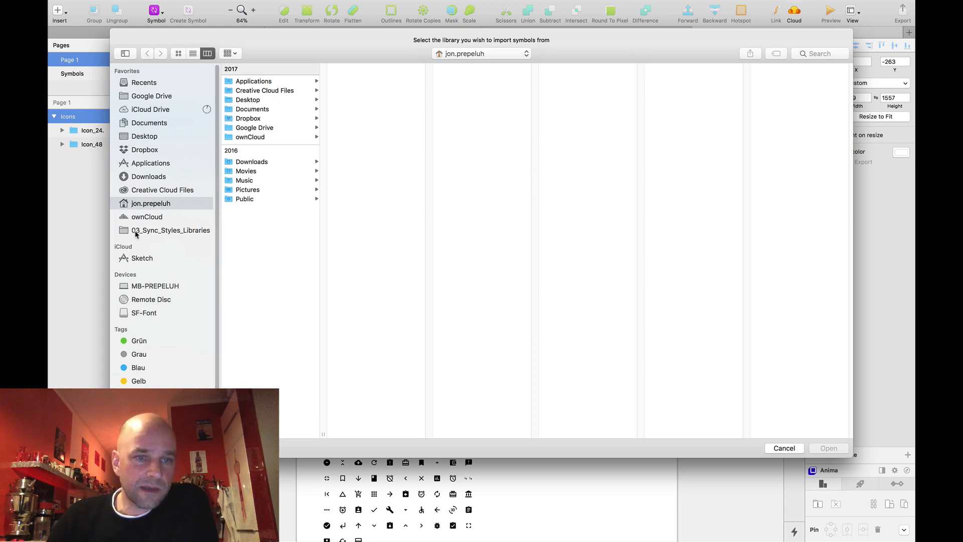
left_click(136, 232)
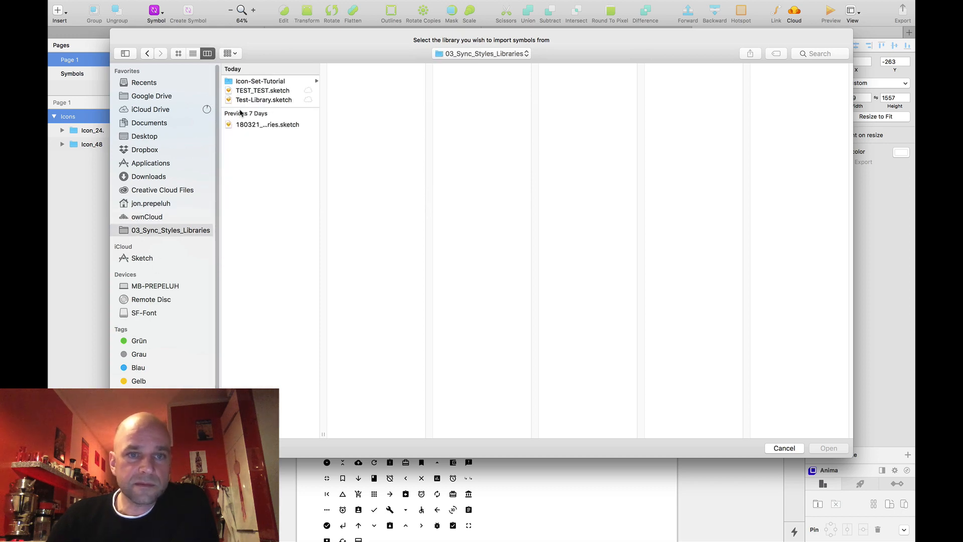
left_click(243, 92)
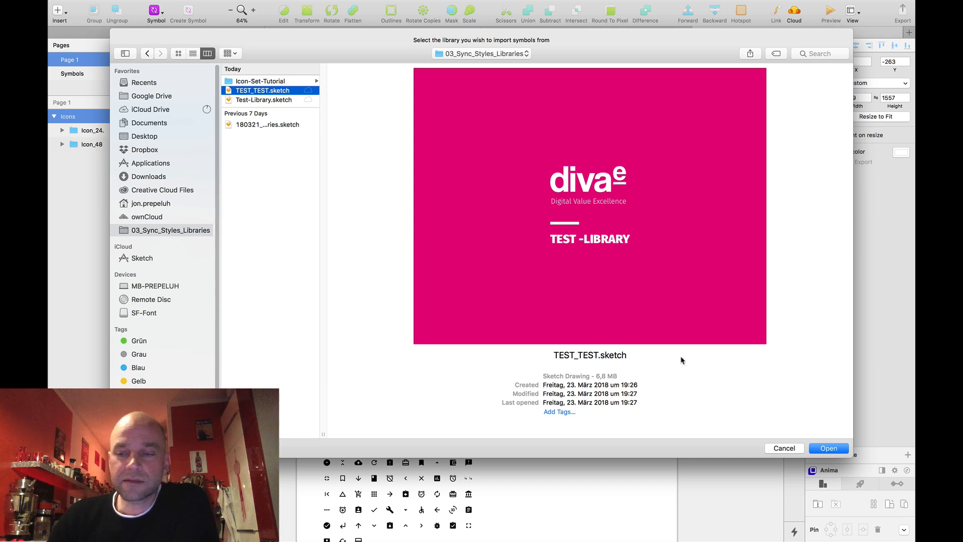
left_click(818, 450)
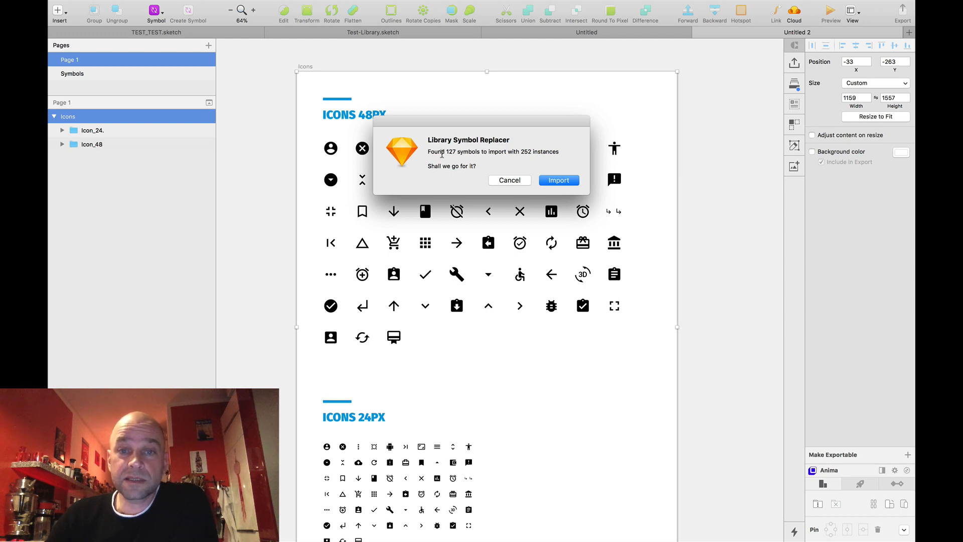
left_click(556, 185)
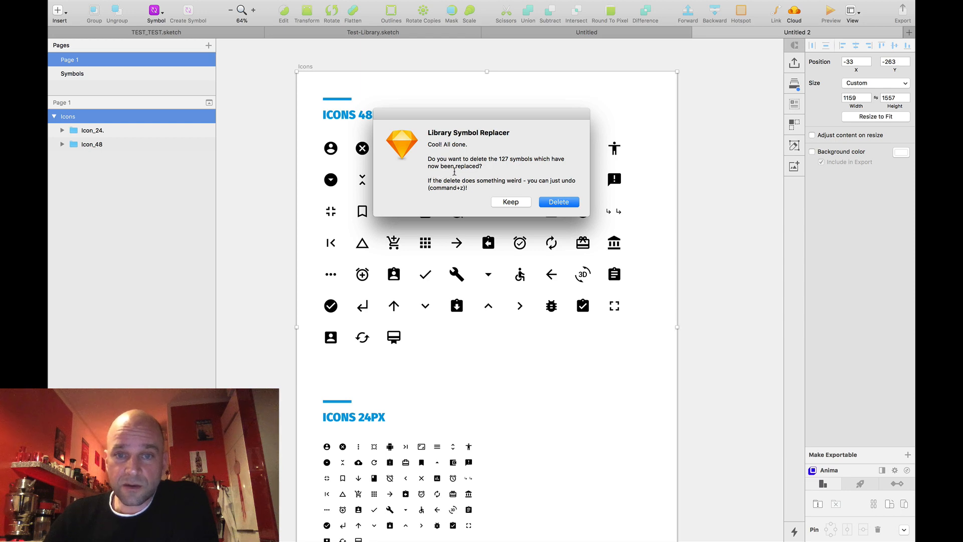
left_click(564, 205)
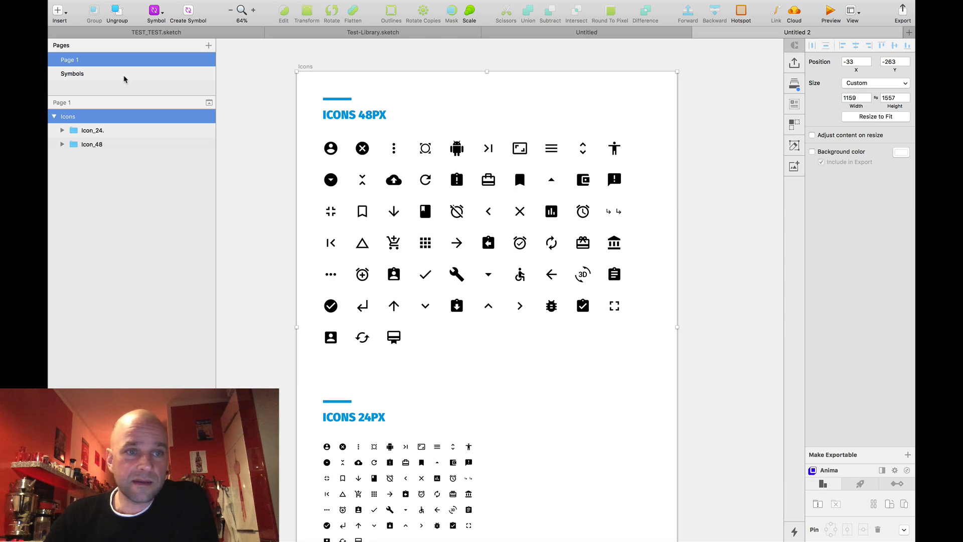
Check the Symbols page for leftover symbols and inspect the library source of the 48px account_circle and cancel icons on Page 1
left_click(99, 75)
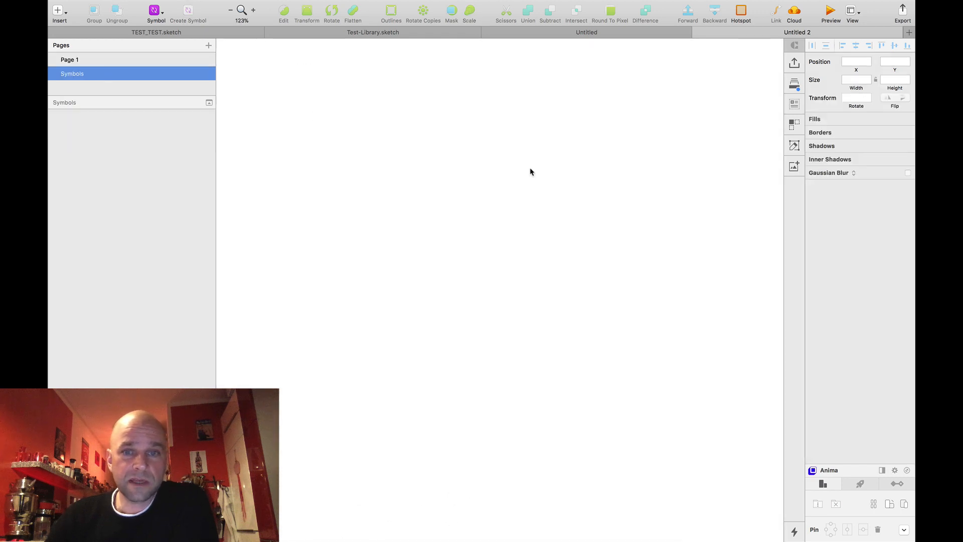
scroll(403, 283, "down", 3)
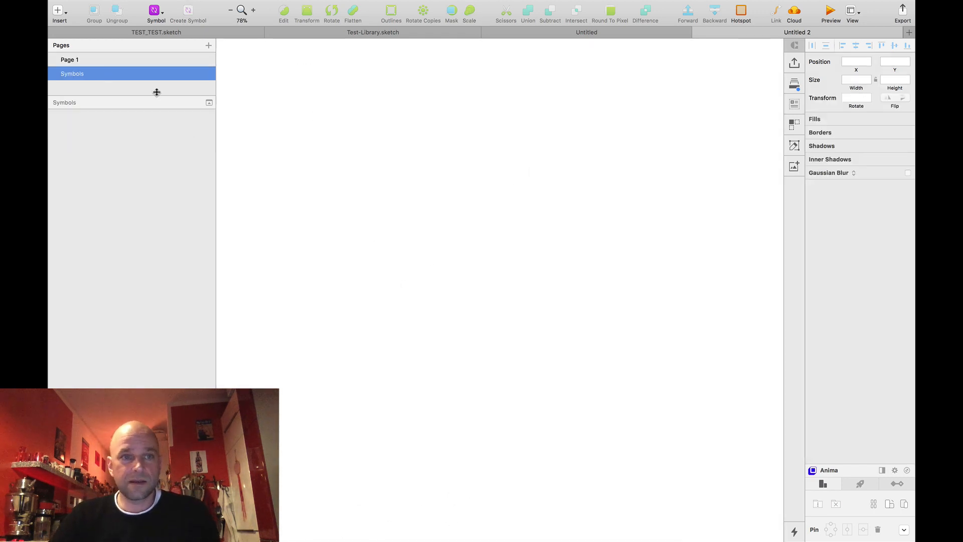
left_click(102, 59)
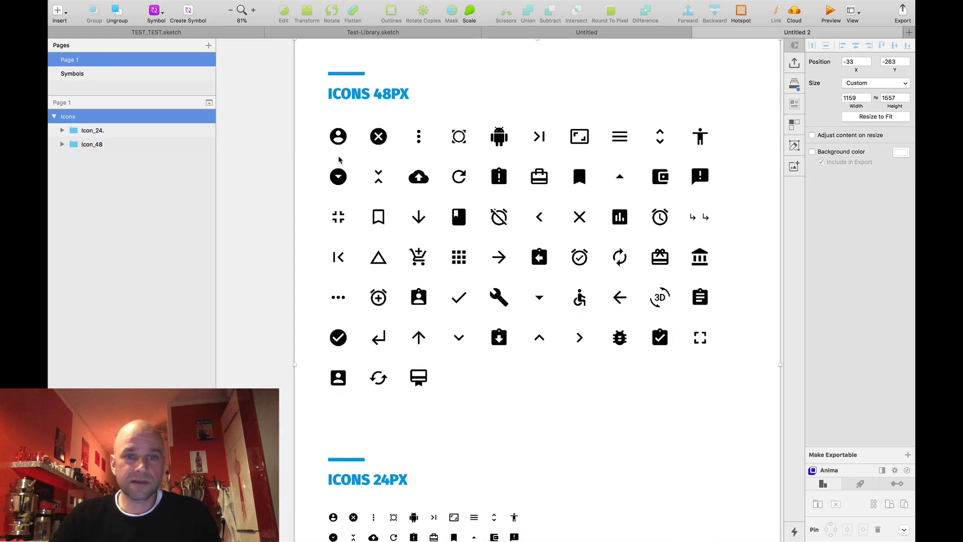
left_click(338, 137)
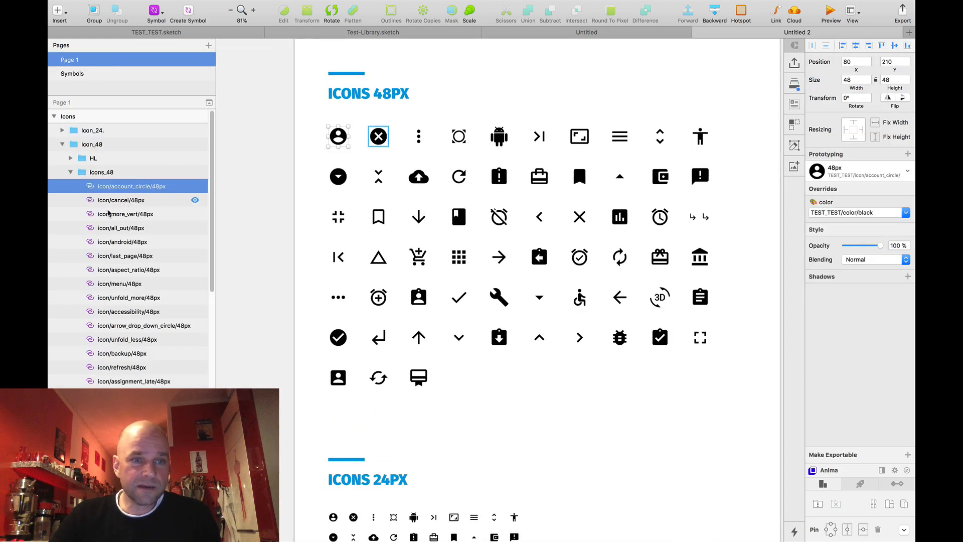
left_click(381, 140)
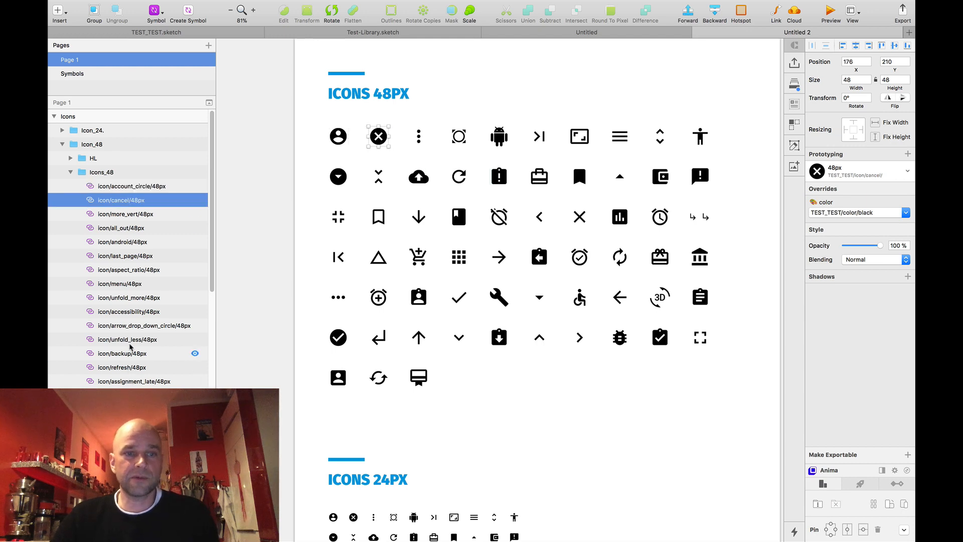
scroll(444, 351, "down", 5)
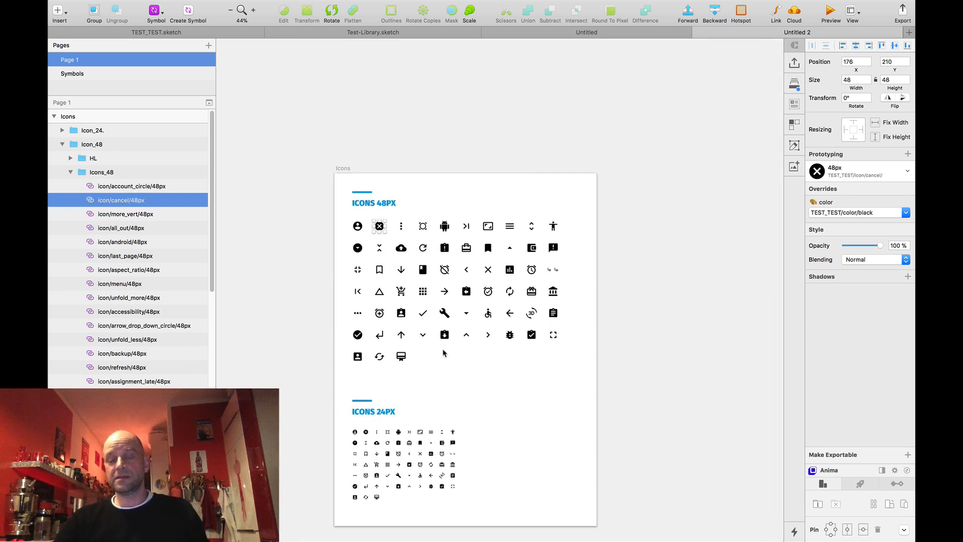
scroll(546, 346, "down", 3)
scroll(502, 313, "left", 2)
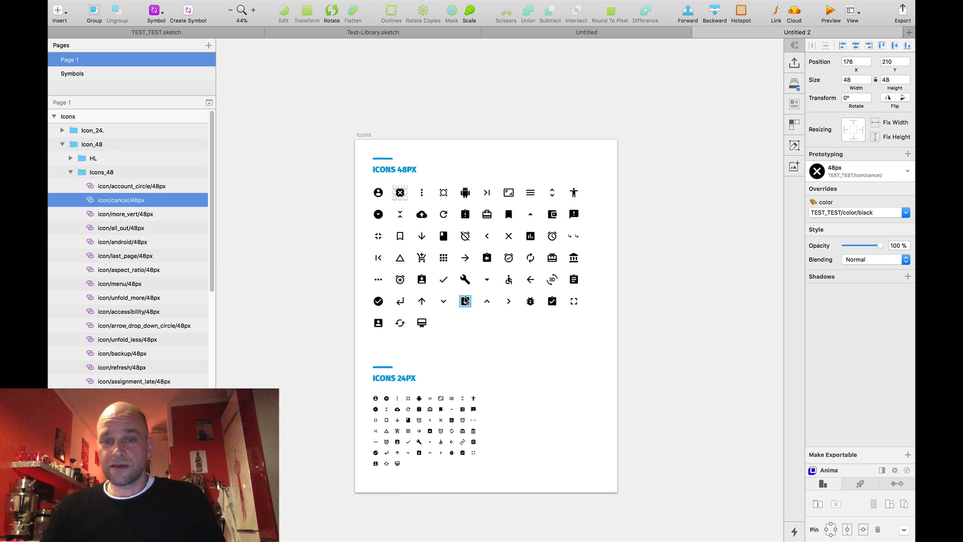
scroll(555, 338, "up", 3)
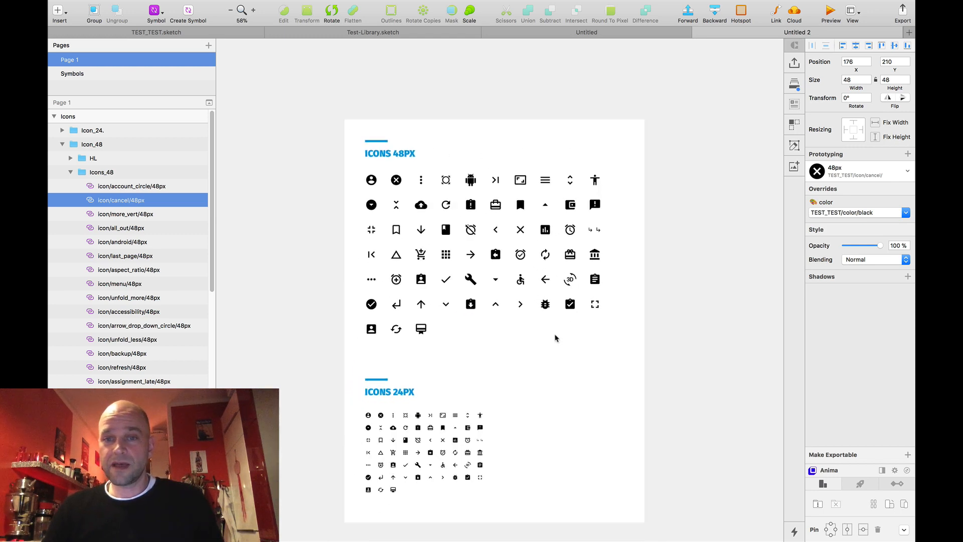
scroll(555, 337, "up", 1)
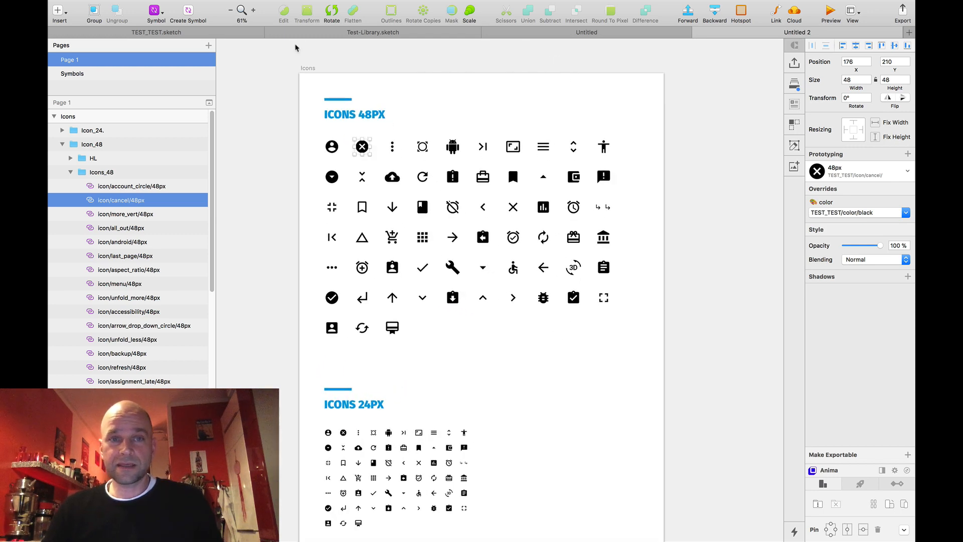